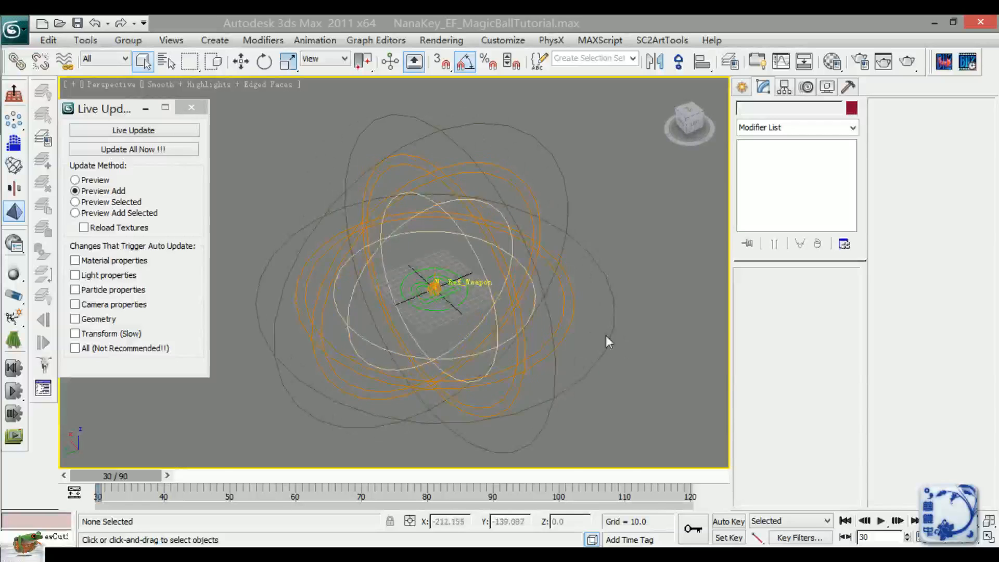
Step: Update the whole magic ball scene in the live preview and switch to the StarCraft II cutscene editor
scroll(560, 325, "down", 4)
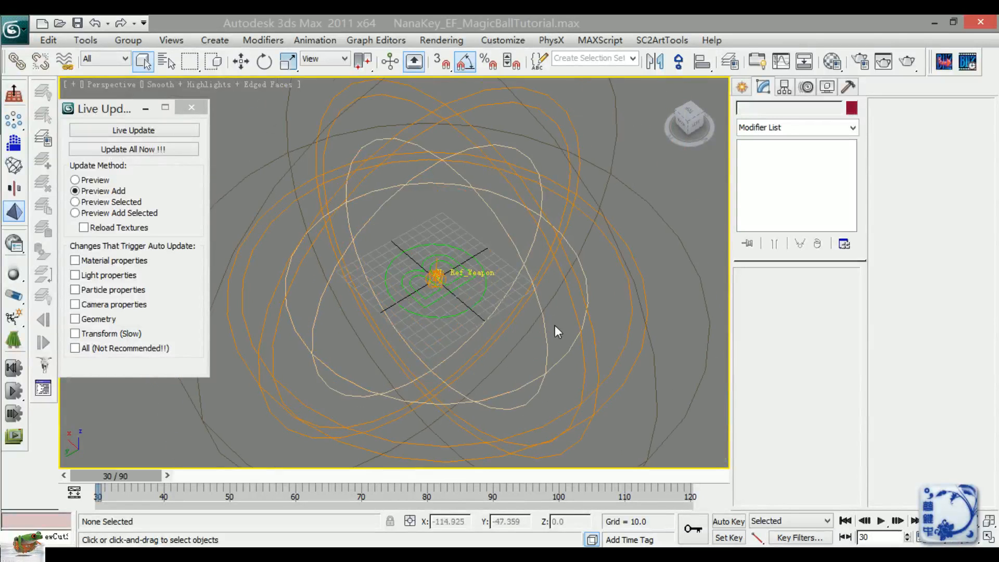
scroll(567, 312, "down", 3)
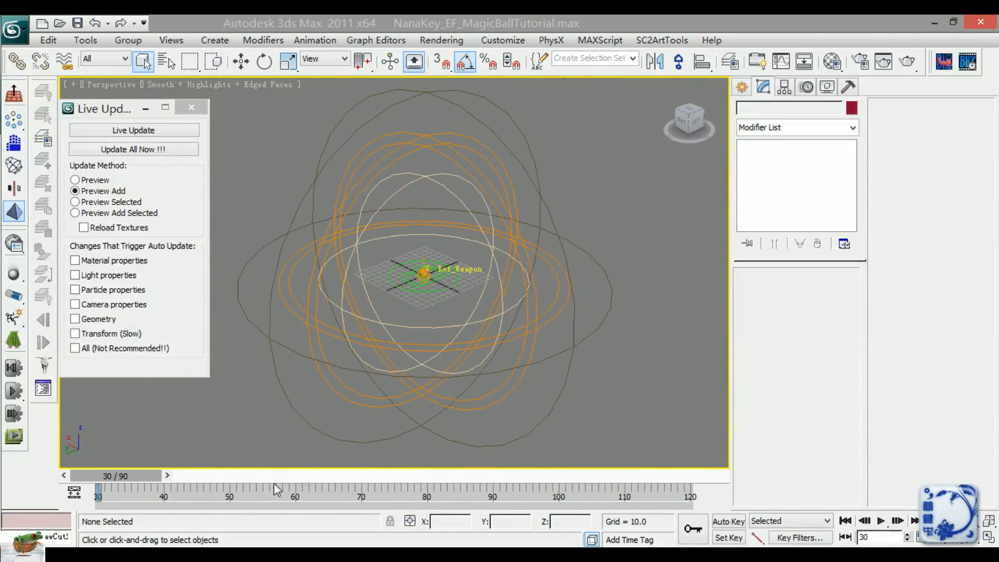
left_click(116, 150)
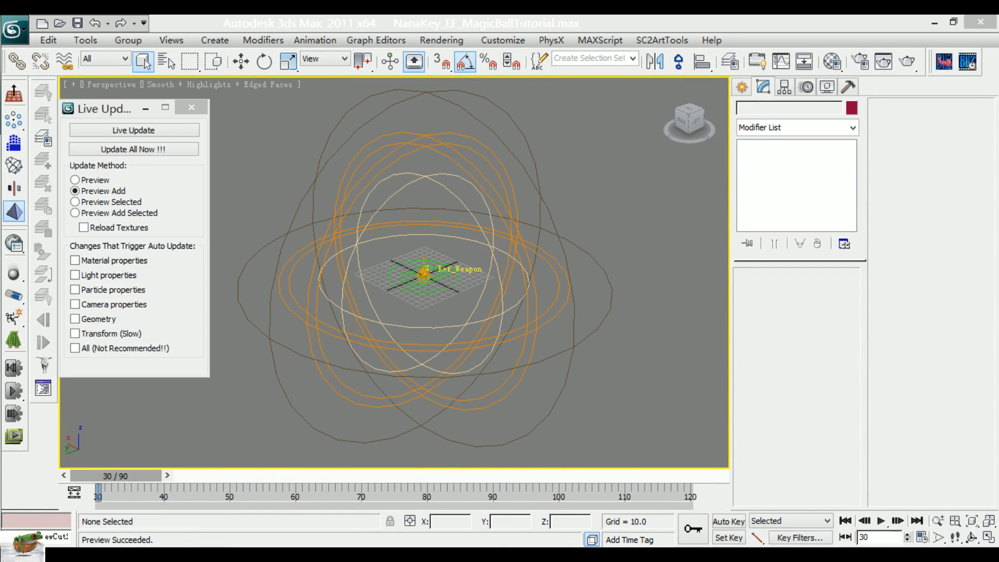
mouse_move(372, 520)
left_click(433, 471)
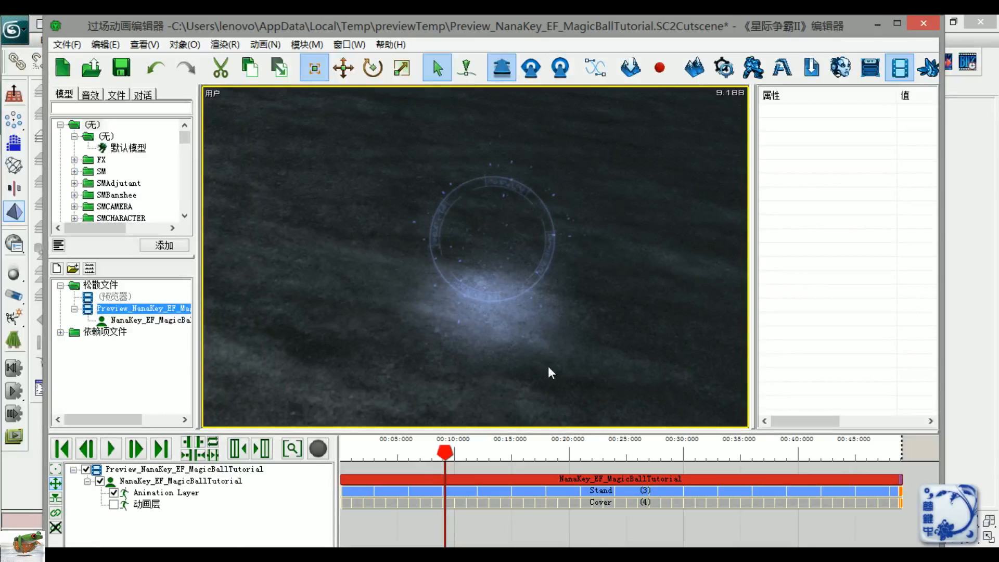
Step: Play the magic ball preview from the start of the timeline, pause it and view the effect from another angle
right_click_drag(548, 367, 498, 365)
left_click_drag(371, 447, 340, 448)
key("space")
right_click_drag(620, 354, 508, 317, "ctrl")
scroll(508, 317, "up", 3)
right_click_drag(490, 247, 581, 353)
scroll(579, 351, "down", 1)
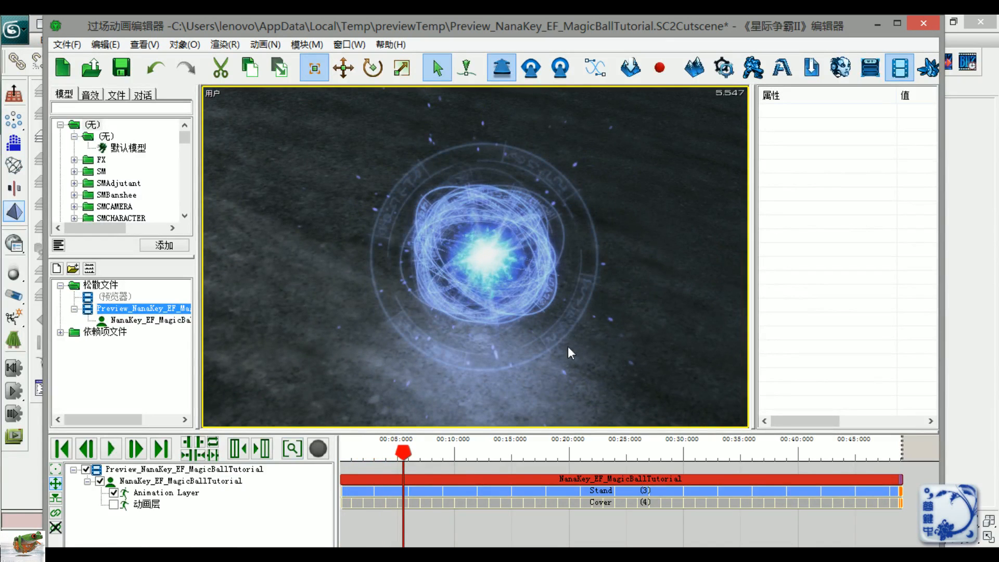
Step: Examine the paused magic ball effect up close and from a distance, including its glowing core, rings and scattered particles
scroll(544, 287, "up", 2)
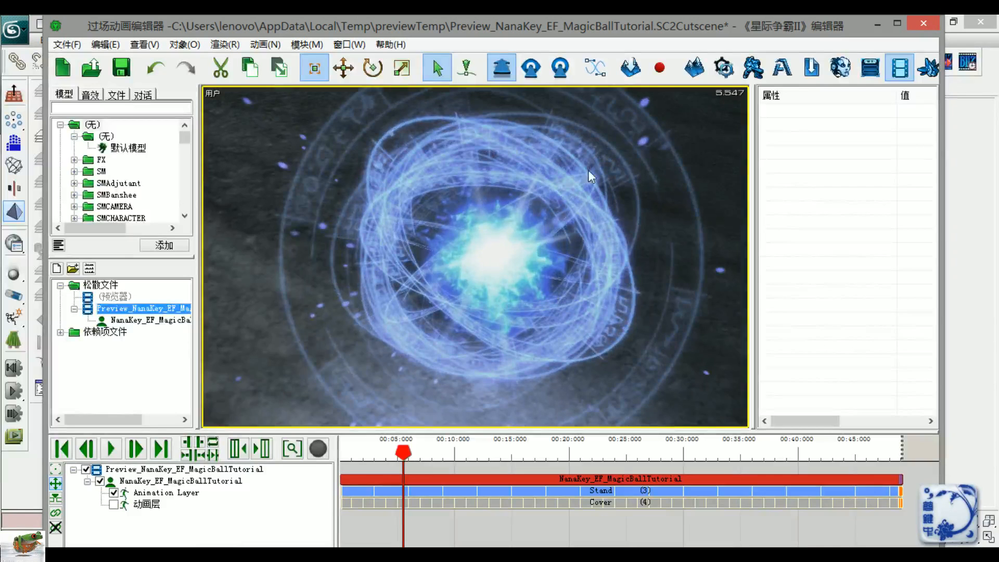
scroll(514, 241, "up", 3)
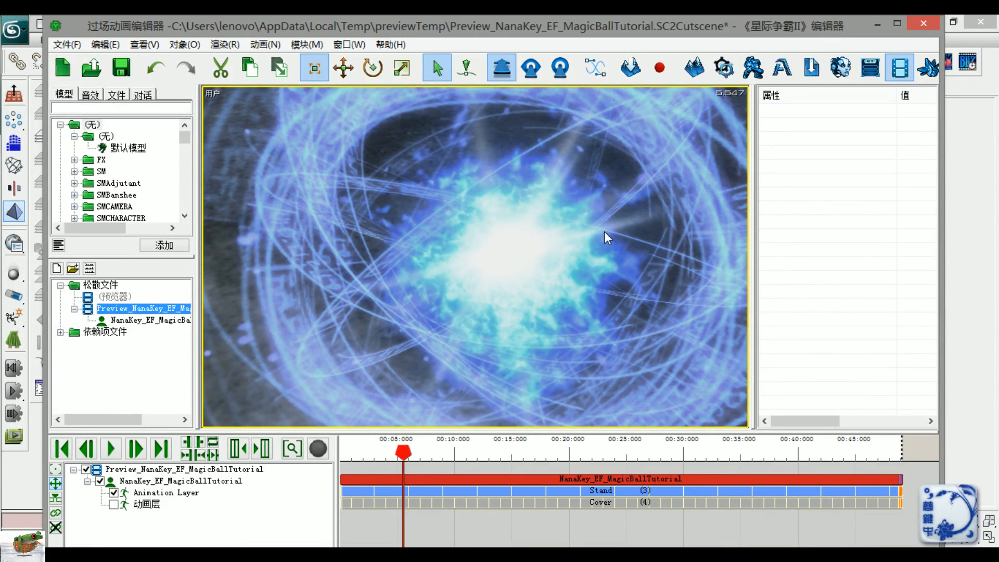
scroll(573, 238, "down", 3)
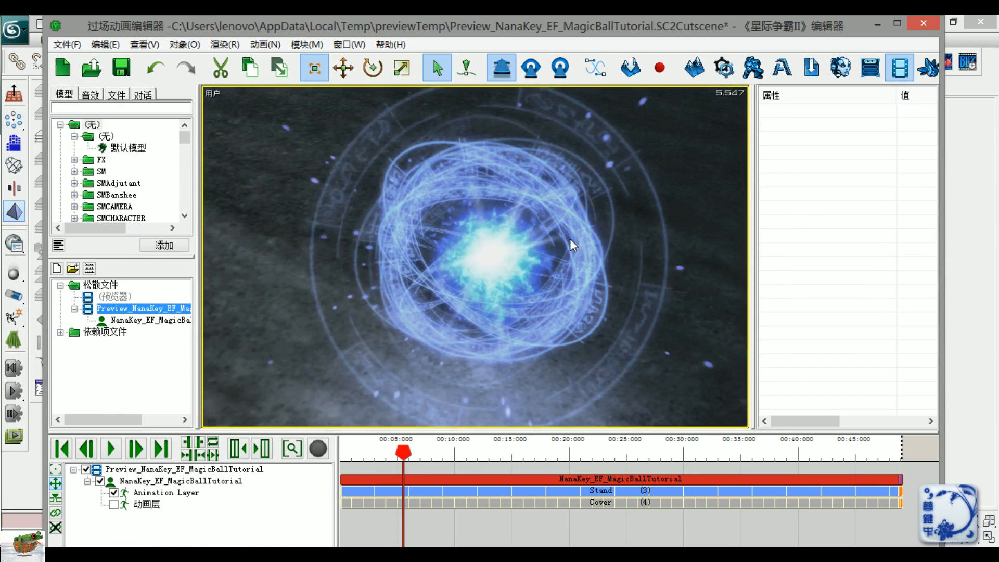
scroll(646, 218, "down", 2)
middle_click_drag(676, 195, 570, 182)
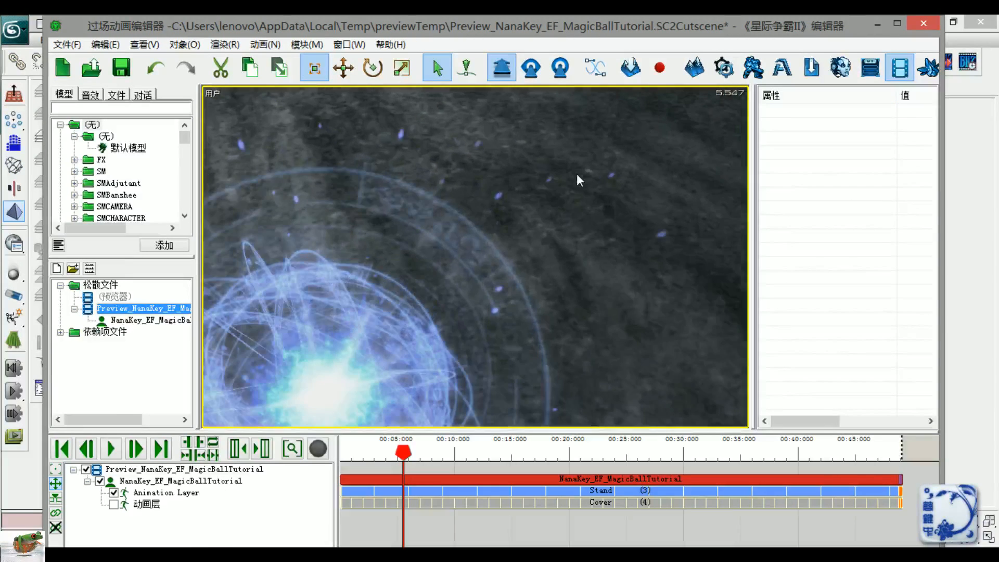
scroll(539, 257, "down", 3)
middle_click_drag(458, 320, 532, 238)
scroll(476, 239, "up", 2)
scroll(479, 273, "down", 2)
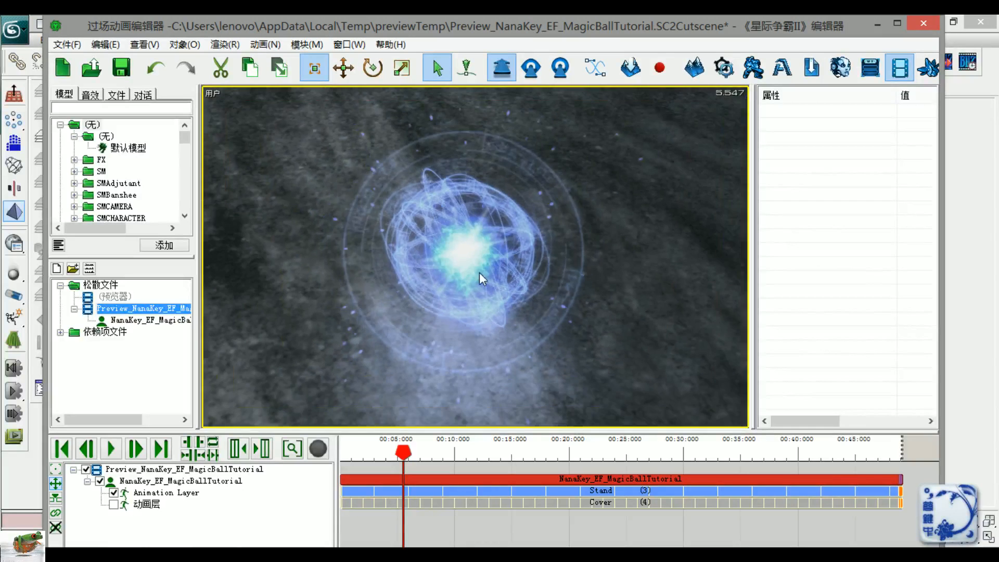
middle_click_drag(559, 288, 625, 254)
scroll(570, 288, "down", 2)
scroll(536, 264, "down", 2)
middle_click_drag(569, 288, 445, 335)
scroll(514, 266, "down", 2)
scroll(492, 299, "up", 2)
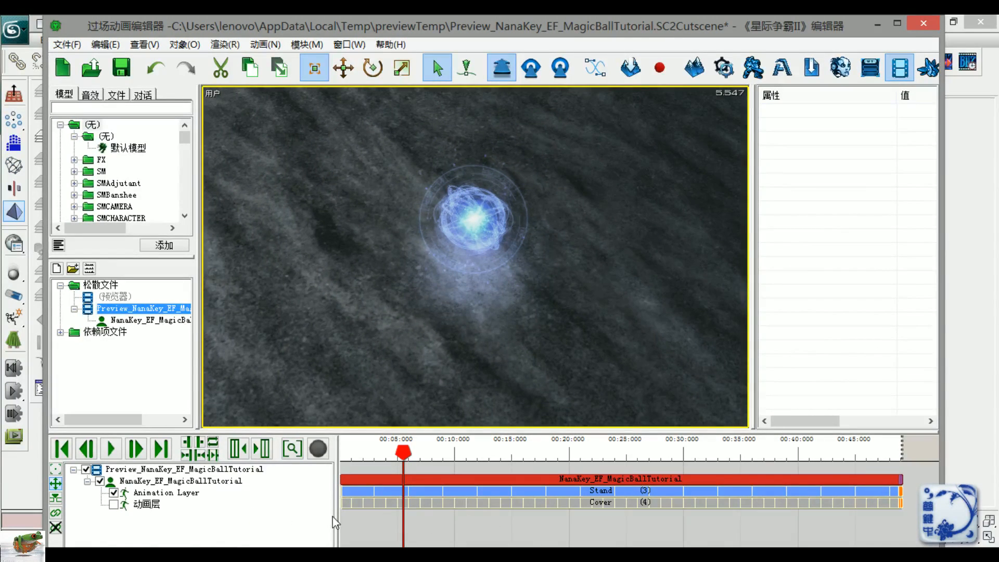
Step: Enable the 动画层 layer with the Cover animation and play the preview from the start to examine the separate effect elements
left_click(114, 504)
scroll(595, 344, "down", 3)
left_click(343, 452)
key("space")
scroll(465, 376, "down", 1)
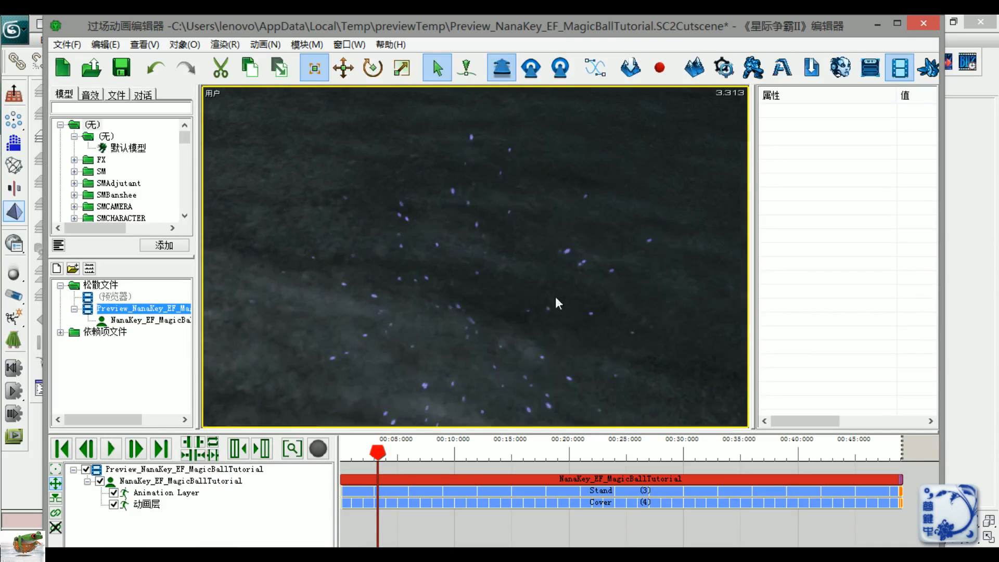
middle_click_drag(539, 314, 456, 229)
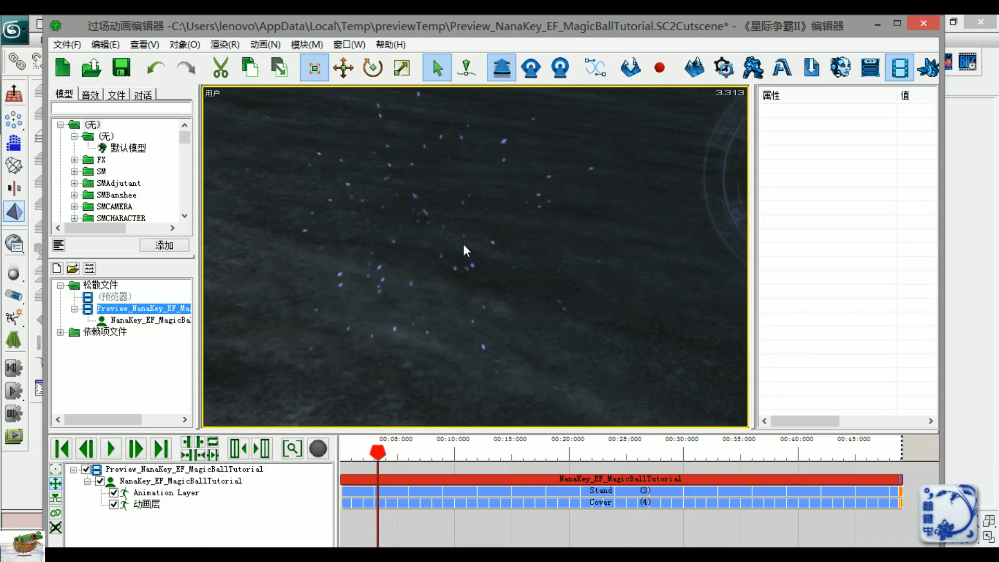
key("space")
key("space")
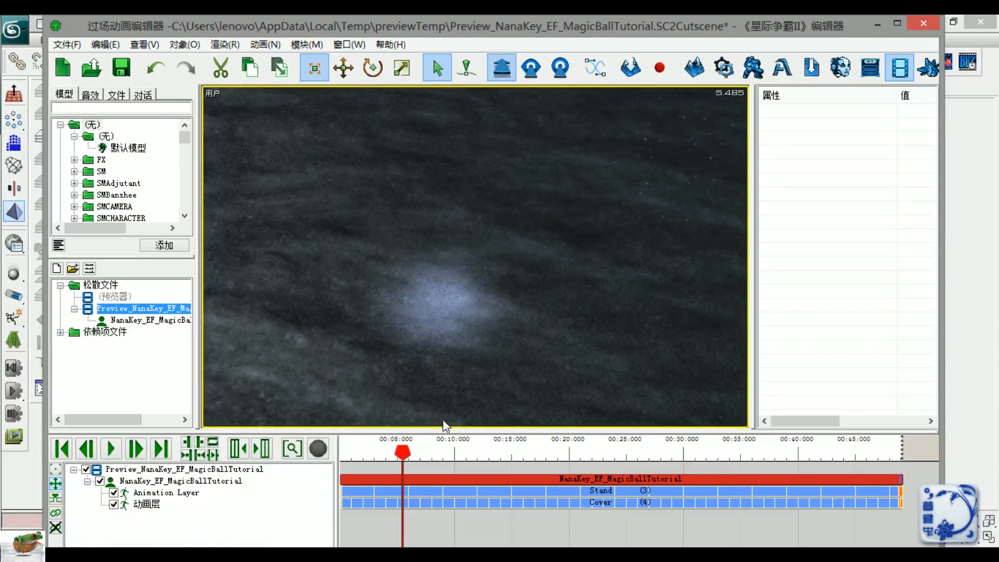
Step: Replay the preview from the start with the 动画层 layer disabled and examine the assembled magic ball
left_click_drag(342, 448, 339, 448)
key("space")
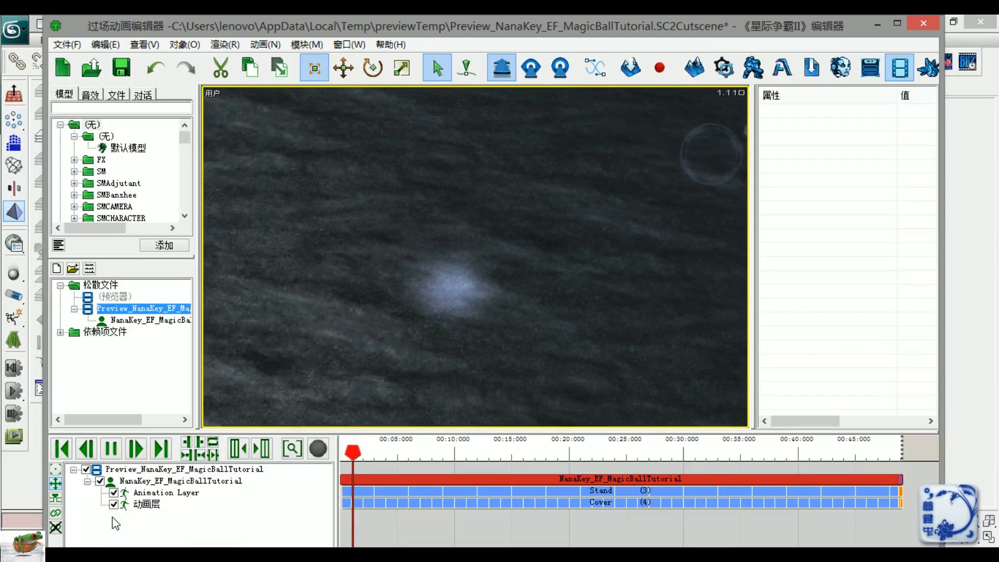
left_click(115, 504)
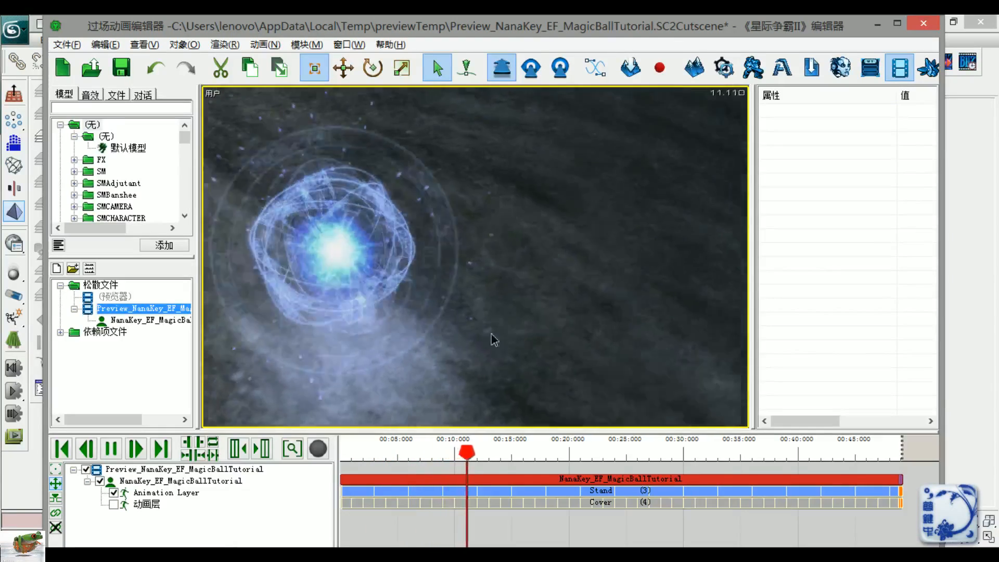
key("space")
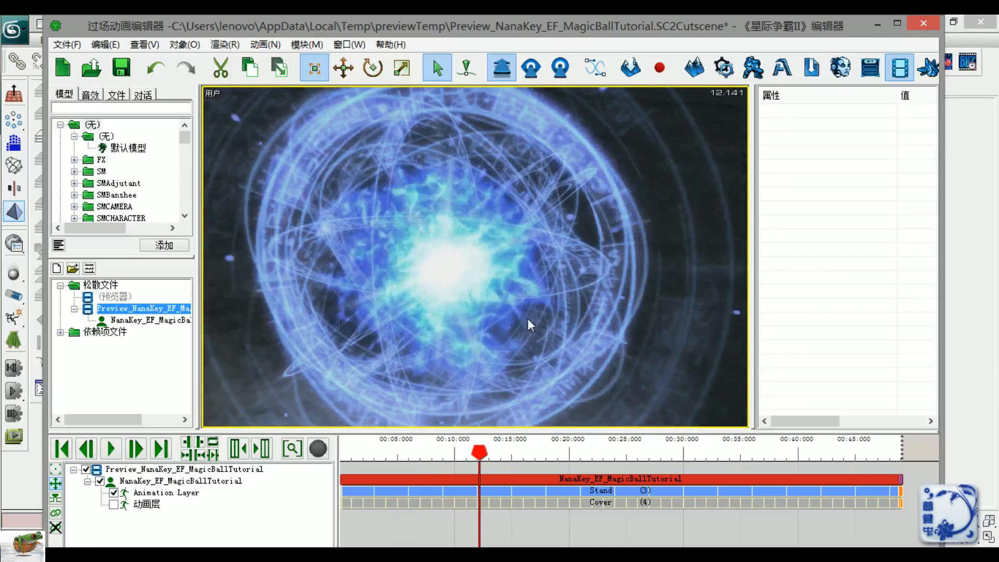
scroll(486, 312, "down", 1)
scroll(512, 300, "down", 1)
middle_click_drag(514, 302, 282, 292)
scroll(289, 282, "up", 1)
scroll(373, 305, "up", 2)
scroll(407, 308, "down", 2)
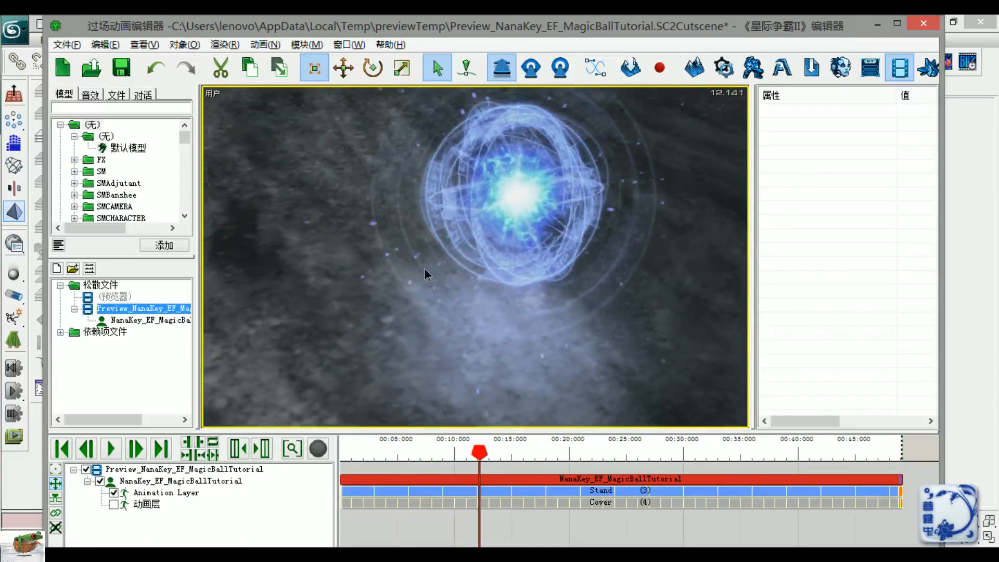
Step: Return the timeline to the start, enable the 动画层 layer again and play the preview
left_click(343, 449)
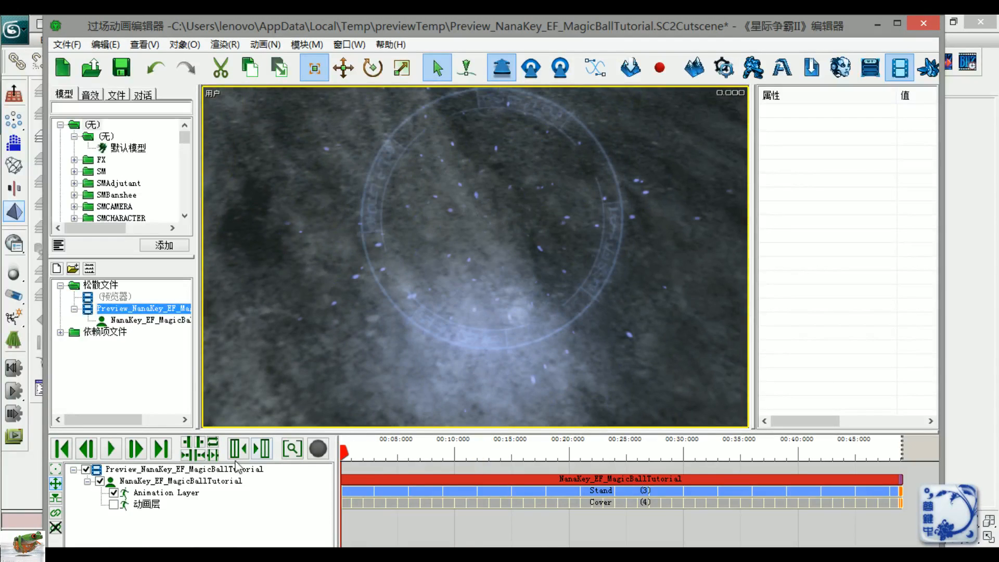
left_click(113, 504)
key("space")
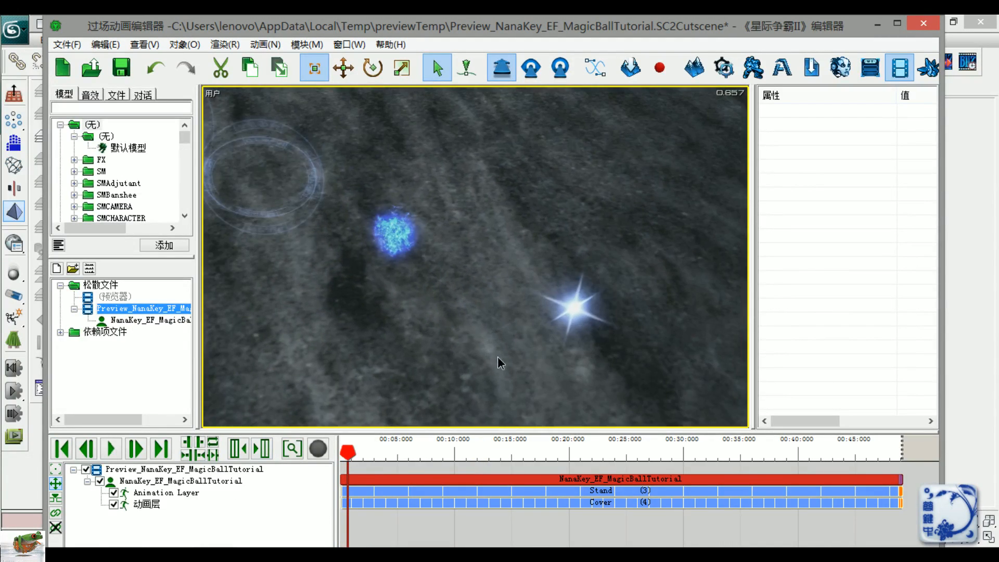
Step: Switch back to 3ds Max and reset it to a new empty scene
left_click(973, 304)
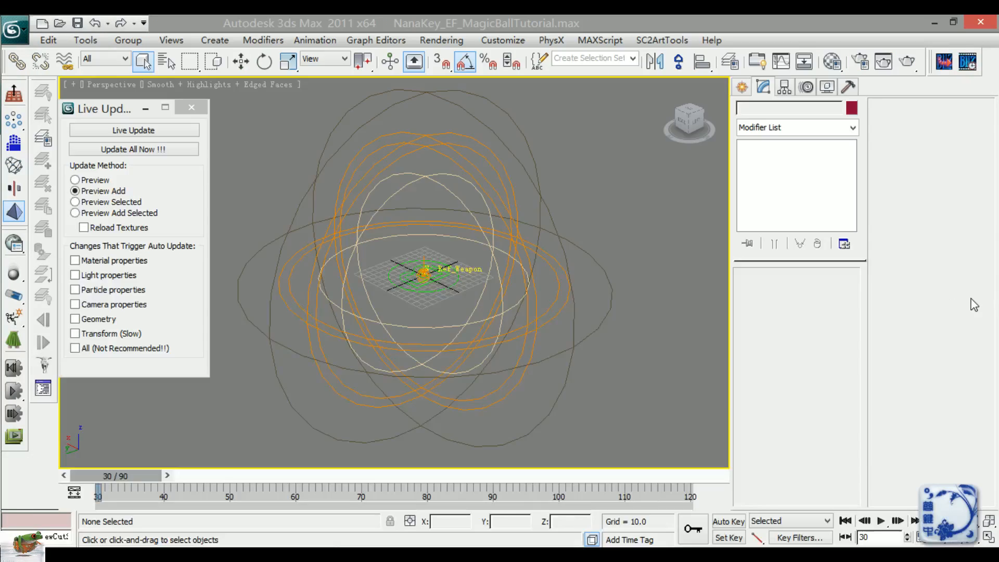
middle_click_drag(521, 322, 494, 353, "alt")
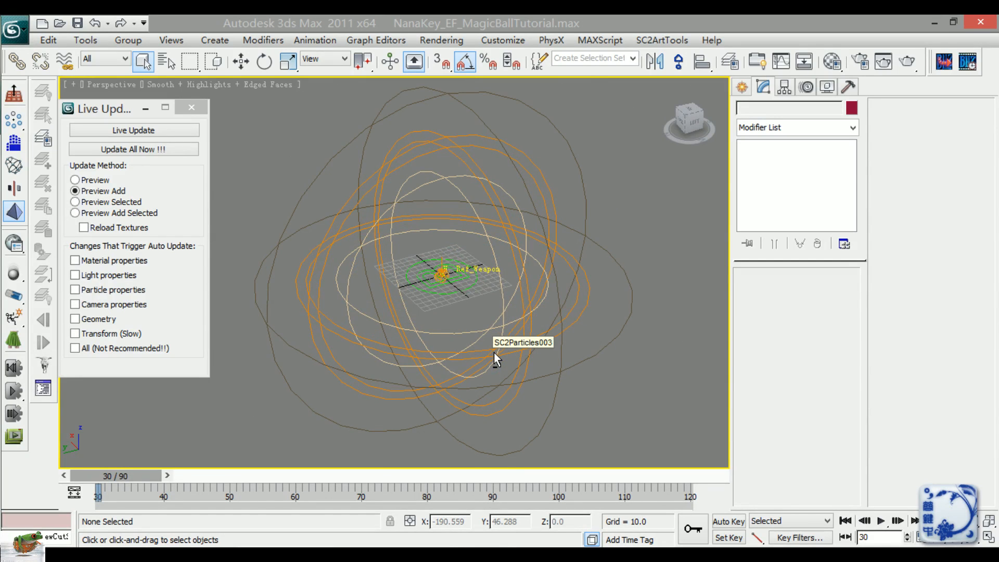
middle_click_drag(494, 352, 531, 315)
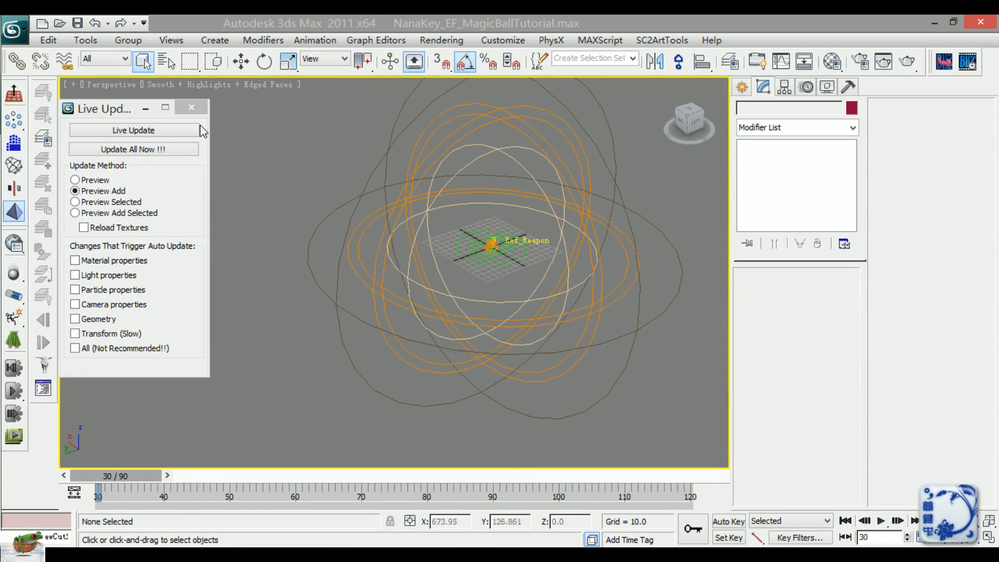
scroll(379, 298, "up", 2)
middle_click_drag(480, 239, 378, 297)
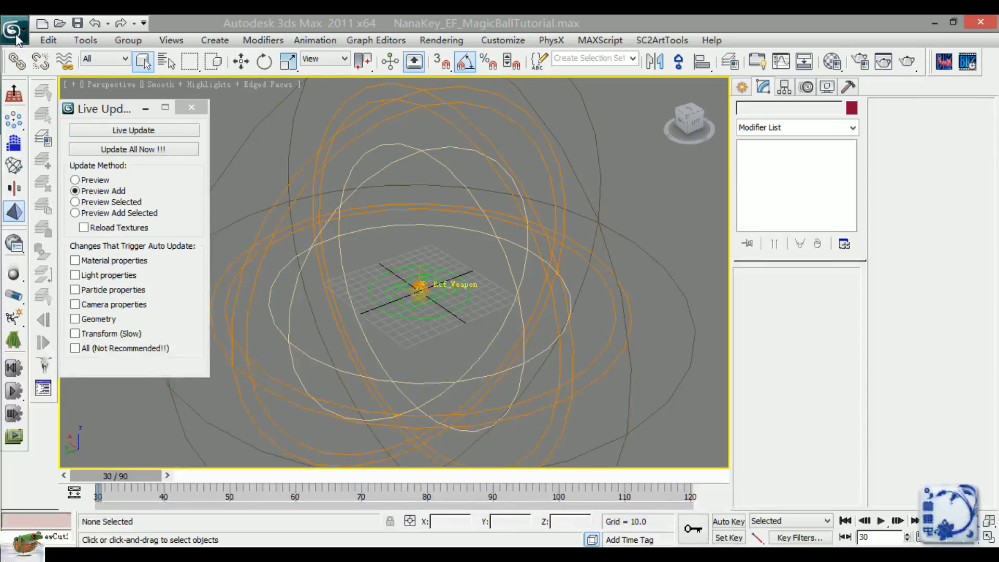
left_click(16, 36)
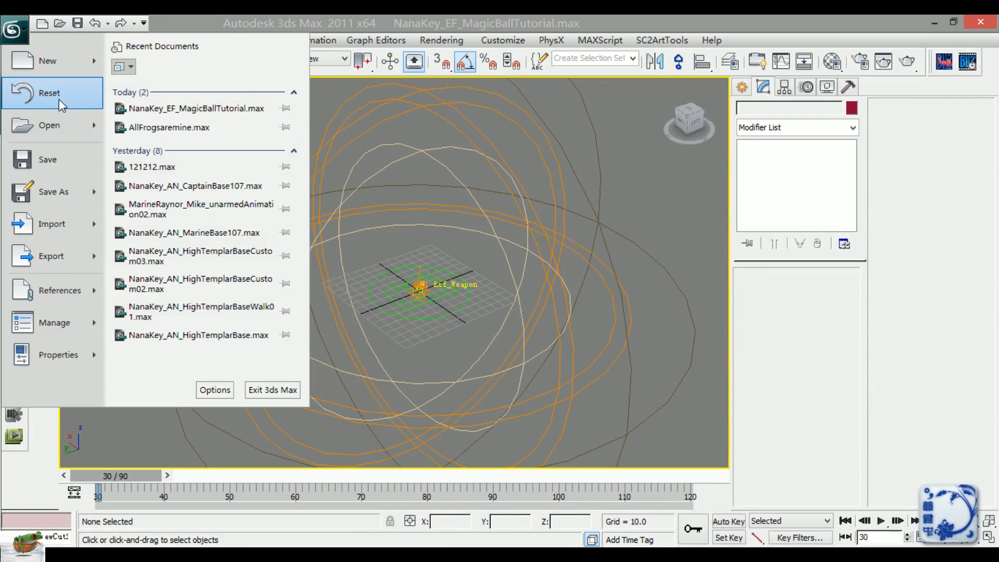
left_click(58, 99)
left_click(466, 310)
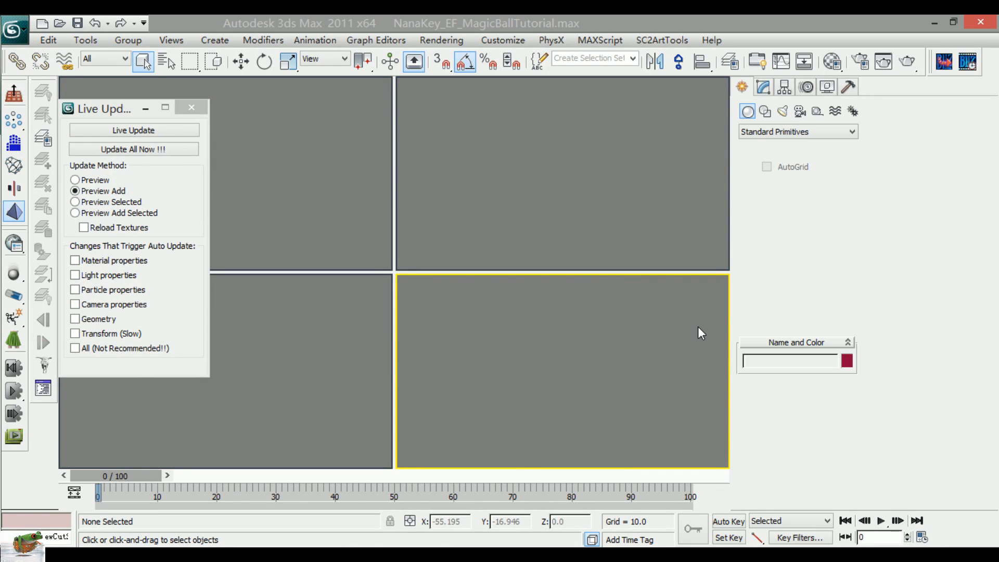
Step: Create an SC2Particles emitter near the grid centre in the Perspective view and maximize that view
left_click(789, 133)
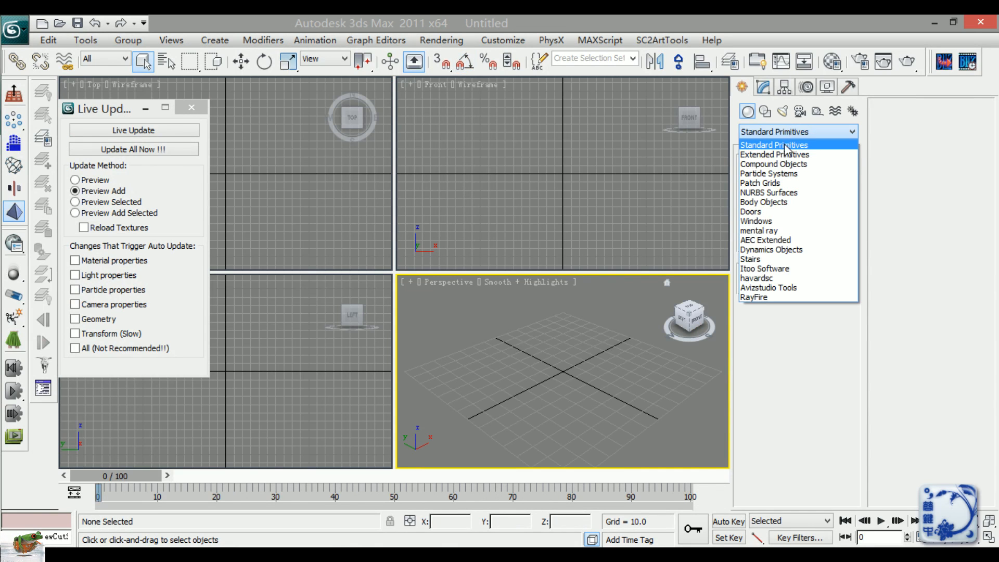
left_click(786, 175)
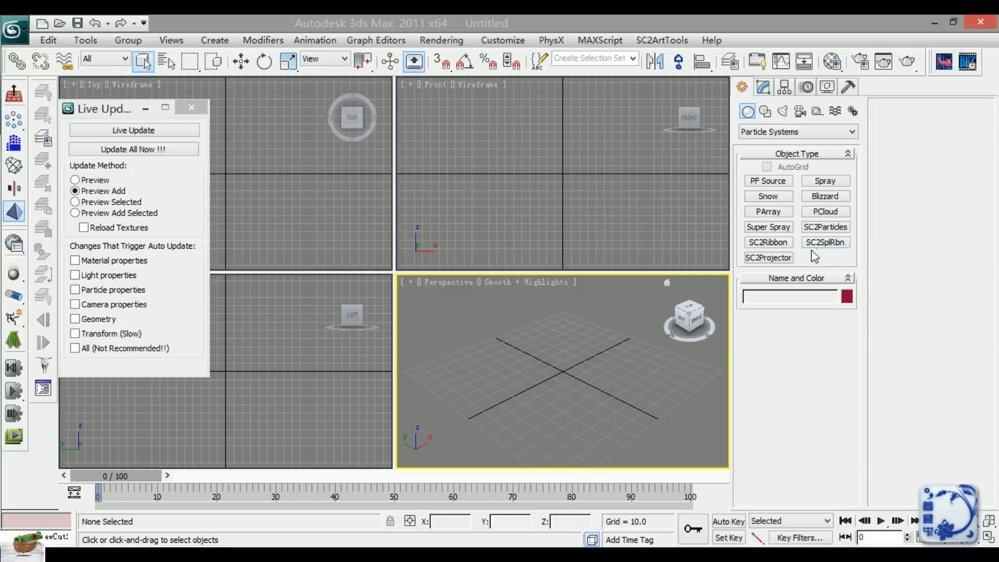
left_click(835, 229)
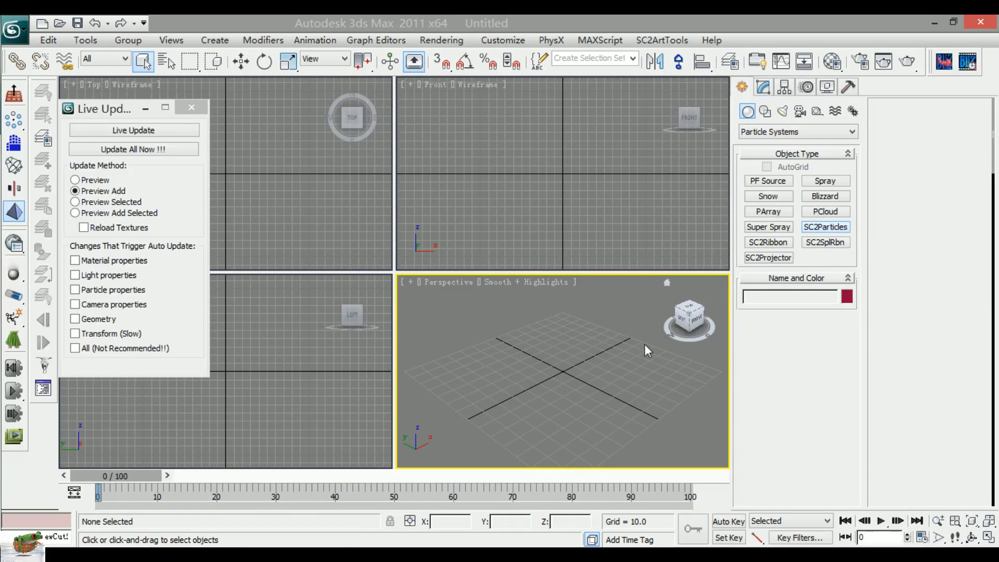
left_click(562, 376)
right_click(631, 395)
key("alt+w")
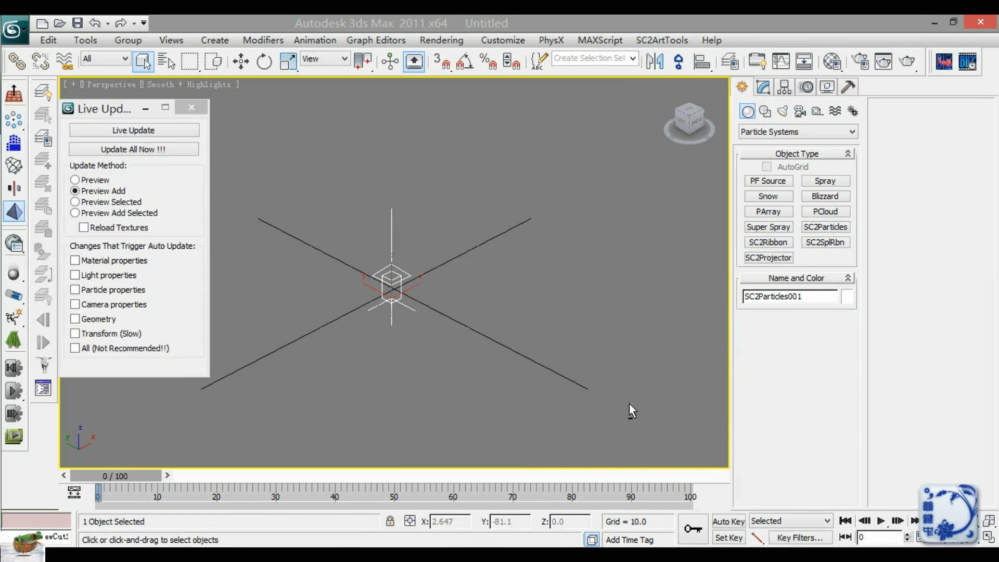
Step: Move the particle emitter to the world origin by setting its X and Y position to 0
scroll(464, 323, "up", 3)
middle_click_drag(464, 323, 498, 297)
scroll(498, 297, "up", 3)
key("w")
middle_click_drag(589, 358, 520, 303, "alt")
key("ctrl+space")
key("w")
type("0")
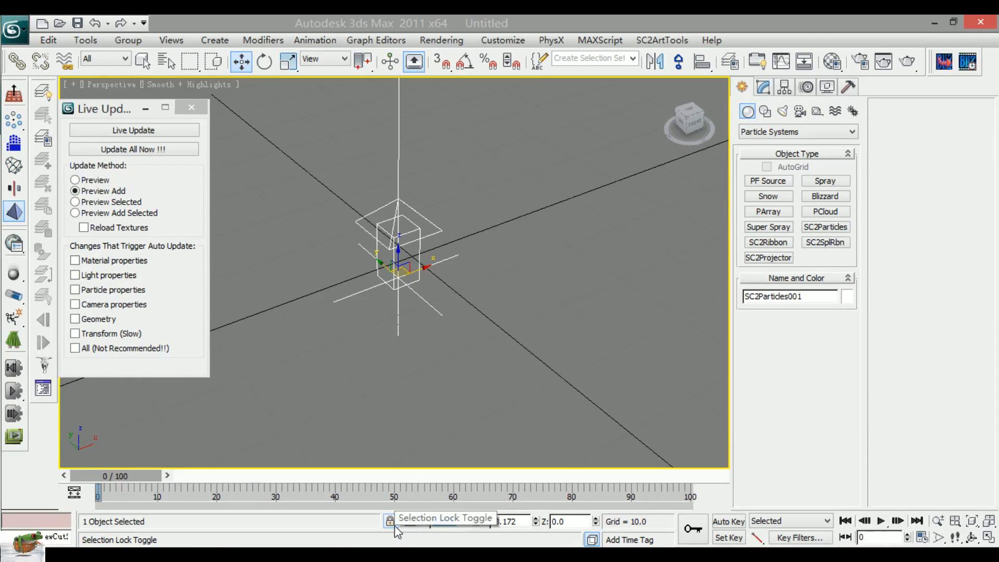
key("Tab")
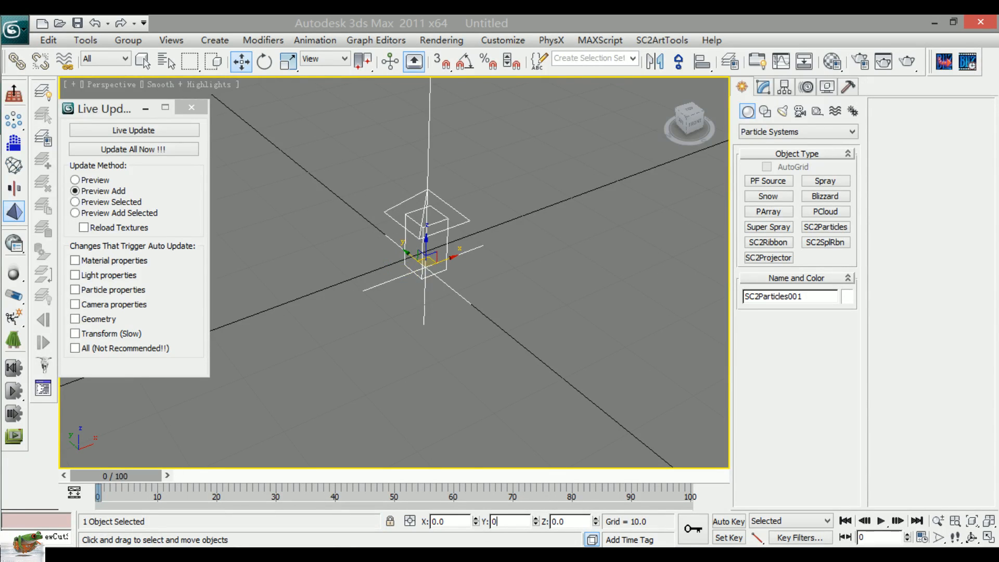
type("0")
key("Return")
middle_click_drag(532, 308, 535, 354)
Step: Show the SC2Particles emitter's modifiable parameters, then switch to the cutscene editor showing the star-shaped flare
left_click(764, 87)
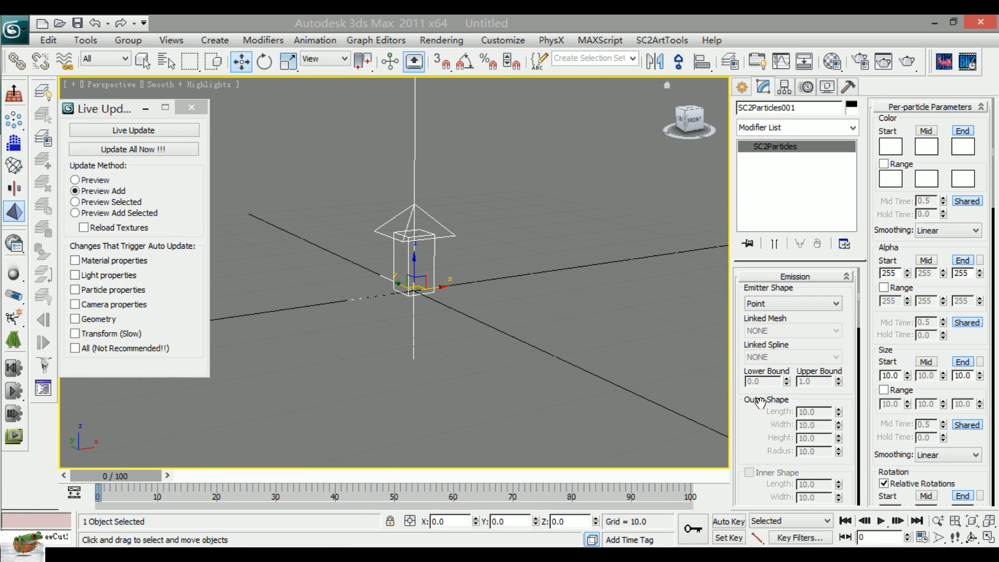
left_click_drag(757, 454, 768, 440)
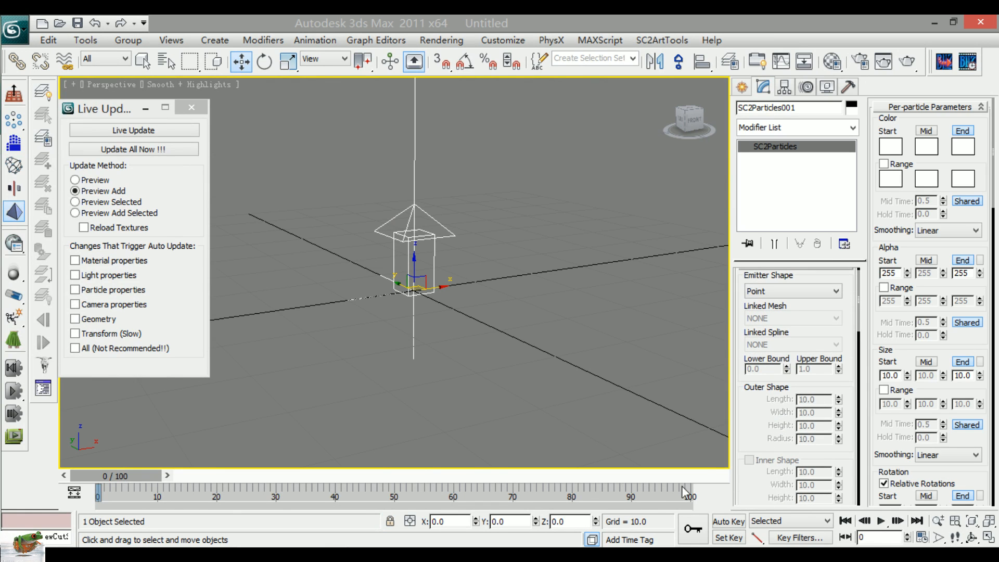
mouse_move(168, 543)
left_click(411, 471)
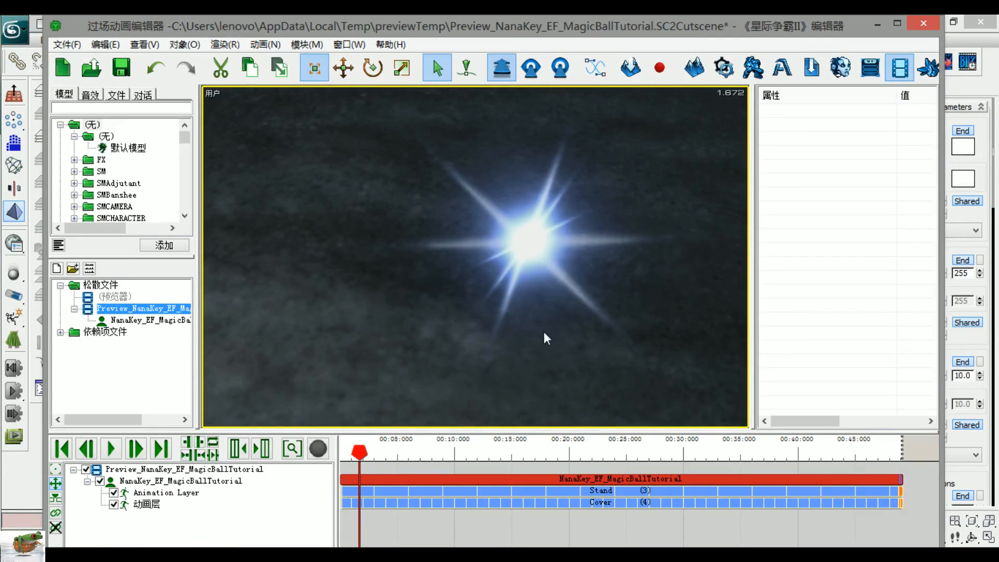
Step: Play and pause the cutscene preview to examine the star flare's changing rays, and return to 3ds Max
key("space")
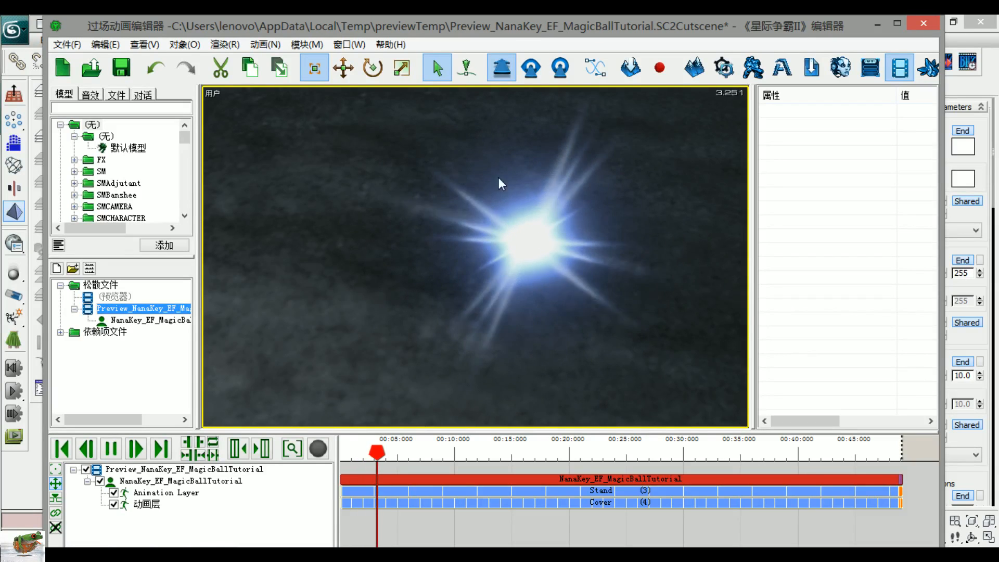
key("space")
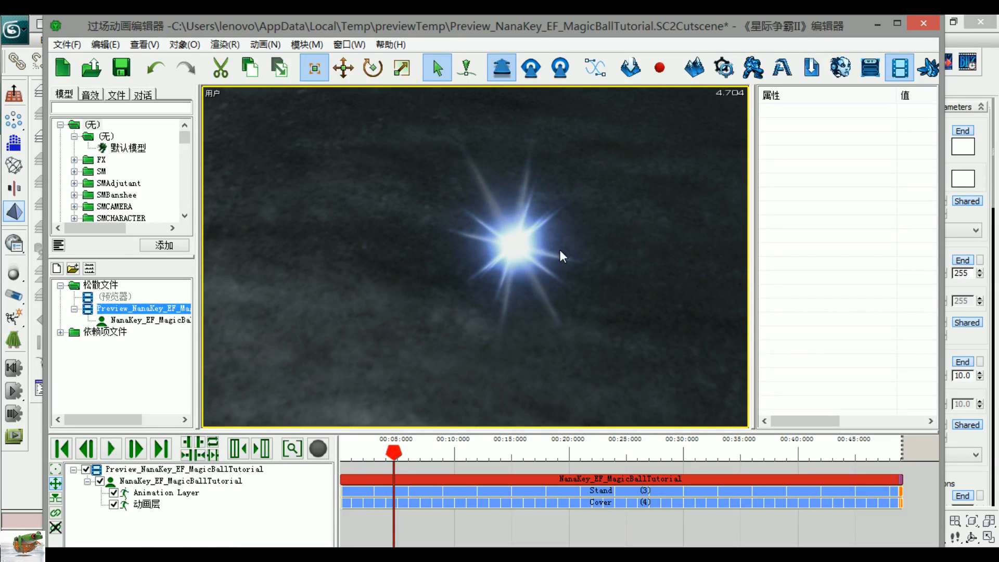
key("space")
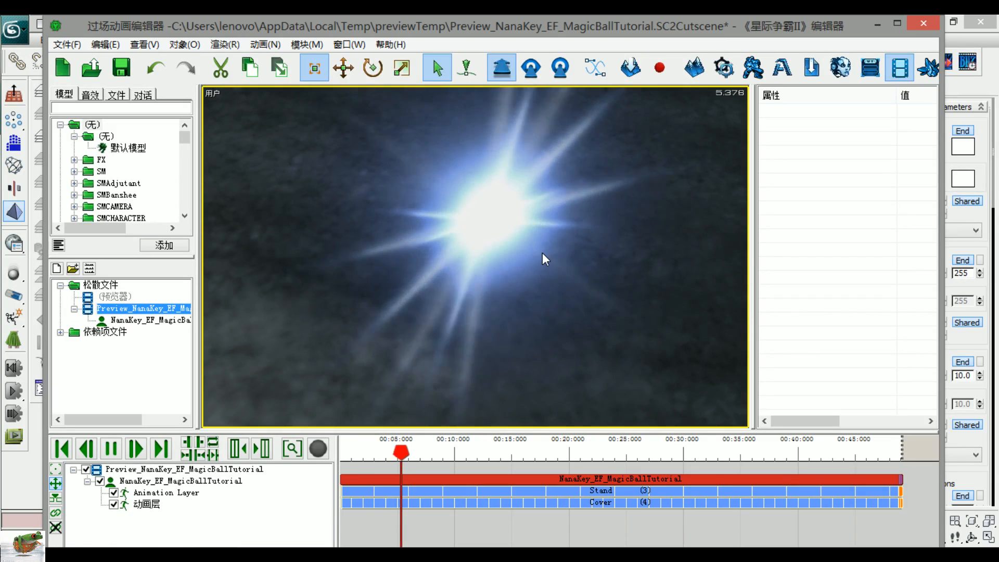
left_click(958, 347)
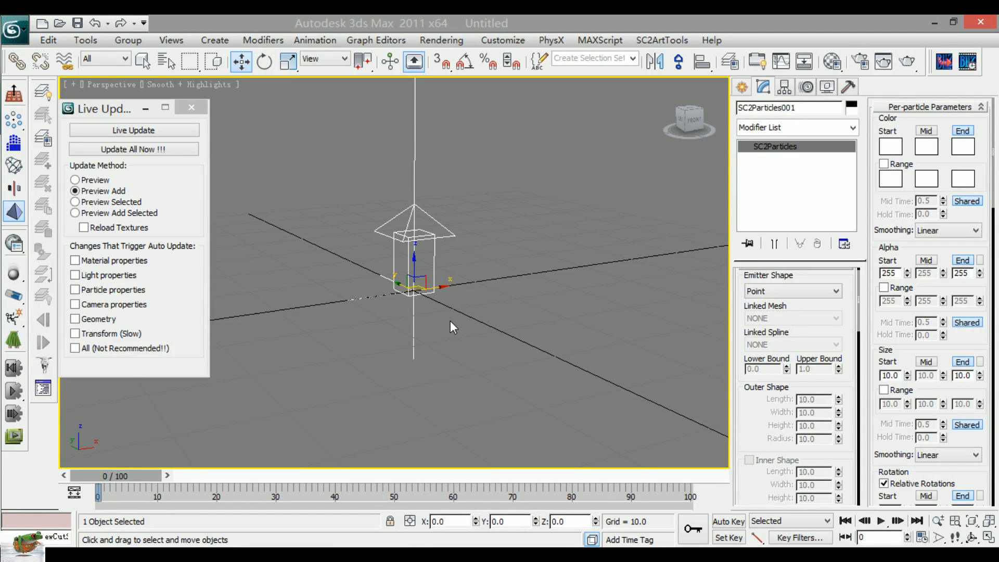
Step: Keep Point as the particle emitter's shape and set its initial velocity Speed to 0.01
middle_click_drag(465, 322, 474, 331, "alt")
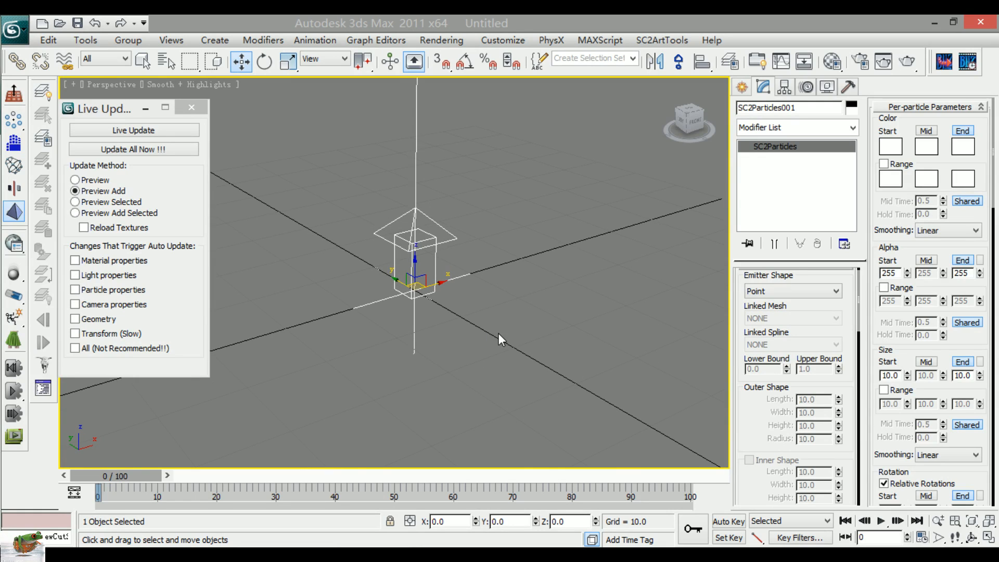
left_click(784, 294)
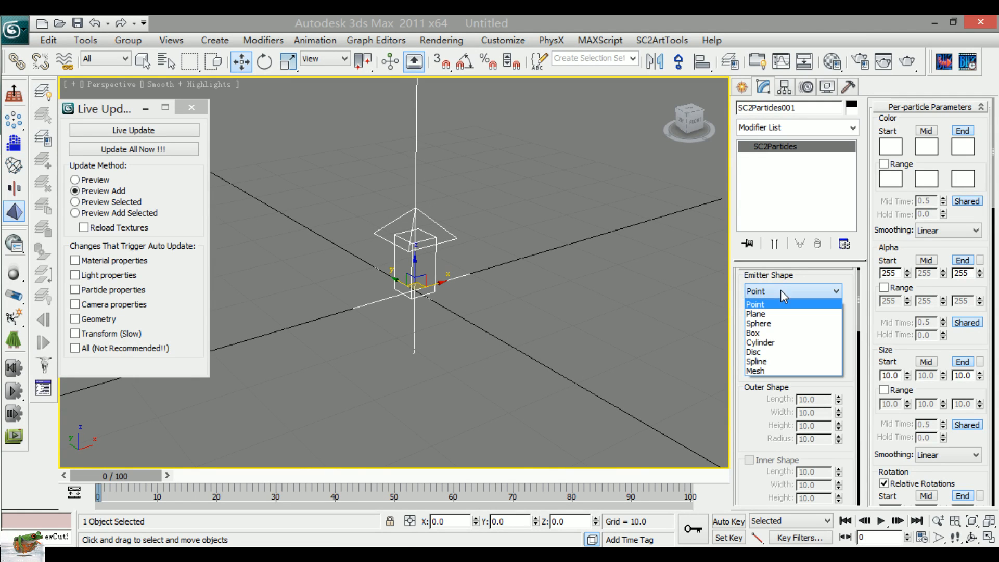
left_click(781, 290)
left_click(772, 294)
left_click(772, 294)
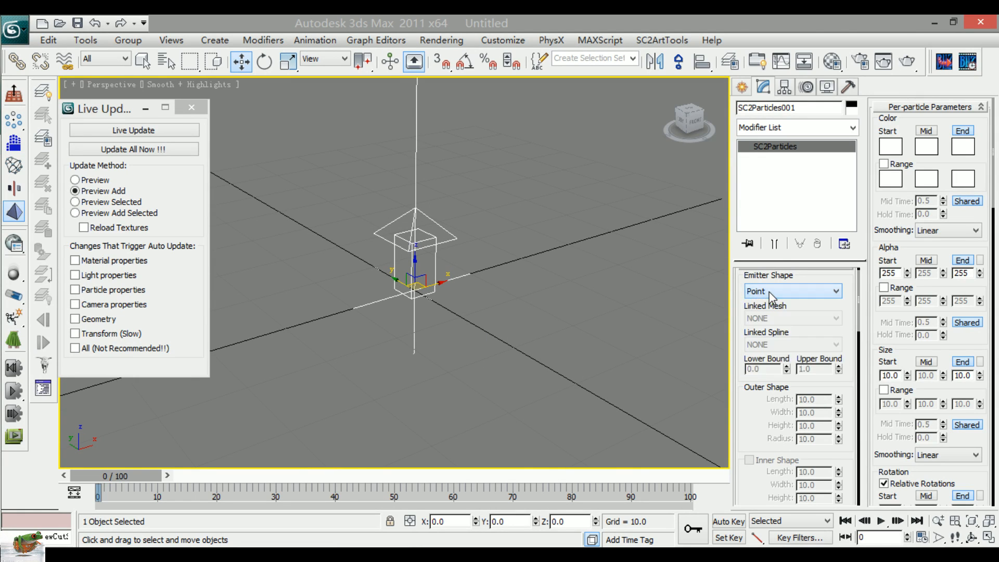
scroll(774, 401, "down", 5)
scroll(774, 401, "down", 5)
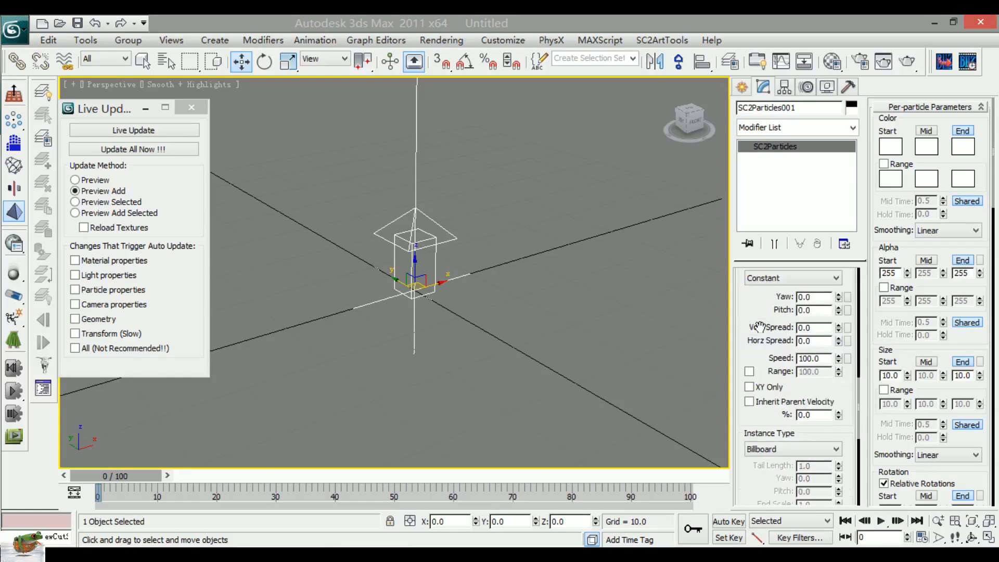
left_click_drag(758, 375, 757, 471)
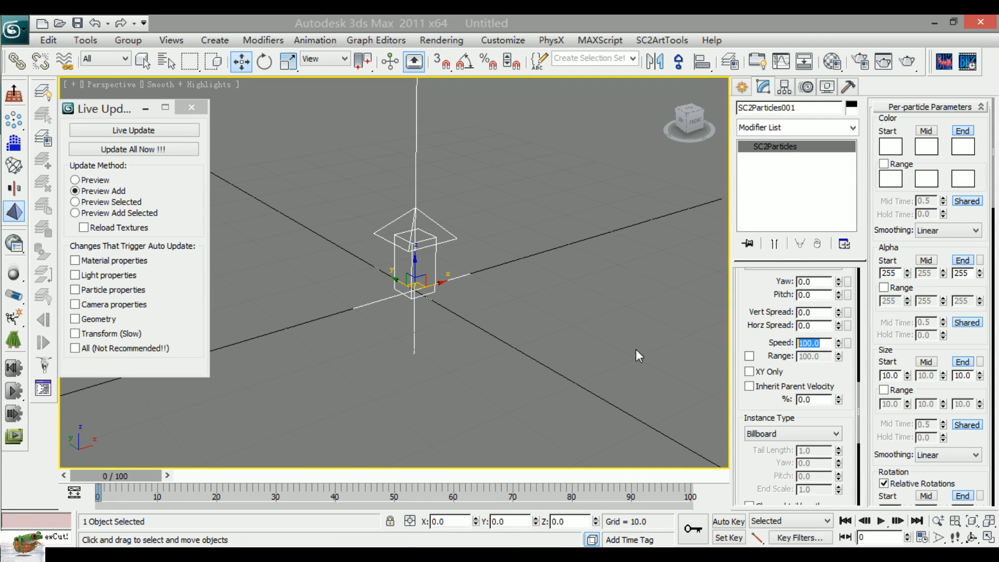
type("0.")
Step: Set the particle emitter's Emission Rate to 5 in the Lifespan settings
left_click_drag(757, 307, 772, 413)
scroll(774, 369, "up", 3)
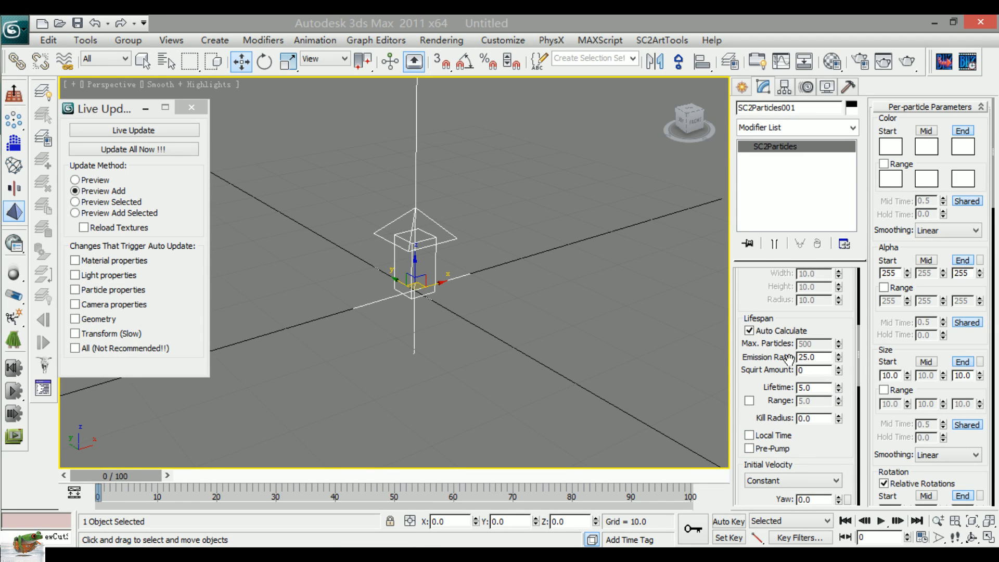
double_click(806, 357)
type("5")
key("Return")
Step: Set the particle Lifetime to 1.5 and enable its Range with a value of 2.0
left_click_drag(772, 371, 764, 336)
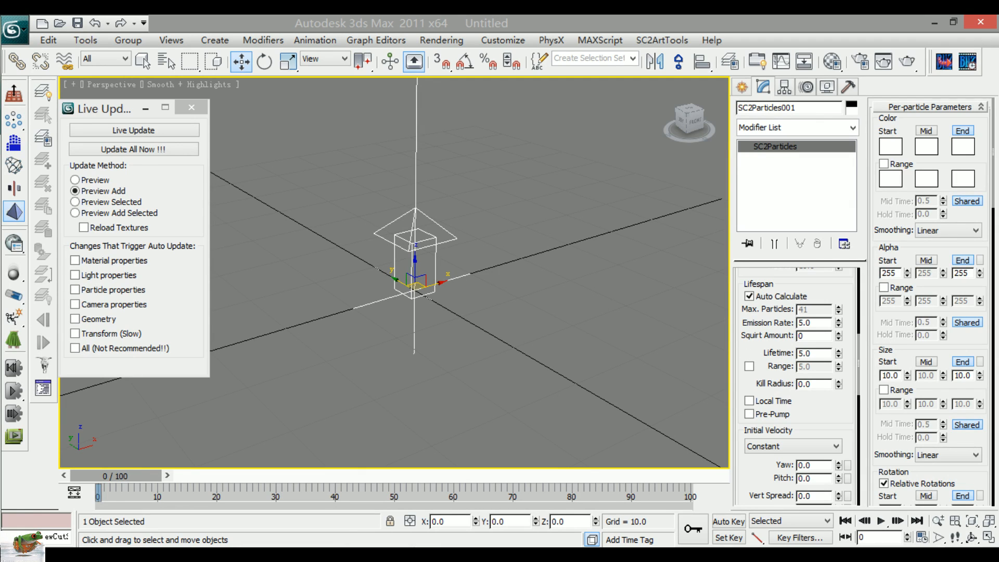
key("Return")
double_click(810, 354)
type("1.5")
left_click(750, 367)
double_click(807, 367)
Step: Set the particles' start and end Alpha to 0 and enable the Mid alpha at 255
scroll(807, 364, "down", 6)
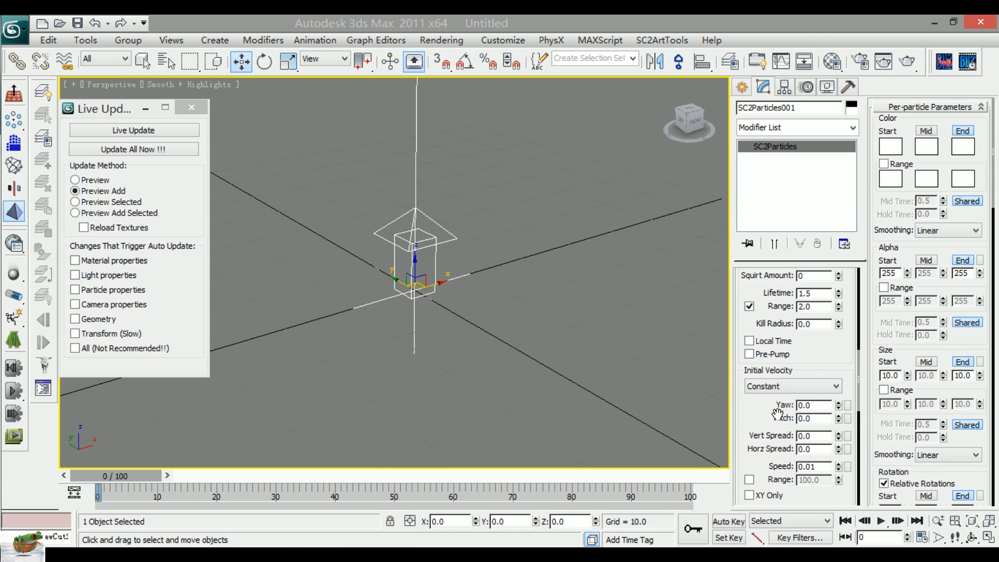
scroll(791, 419, "down", 7)
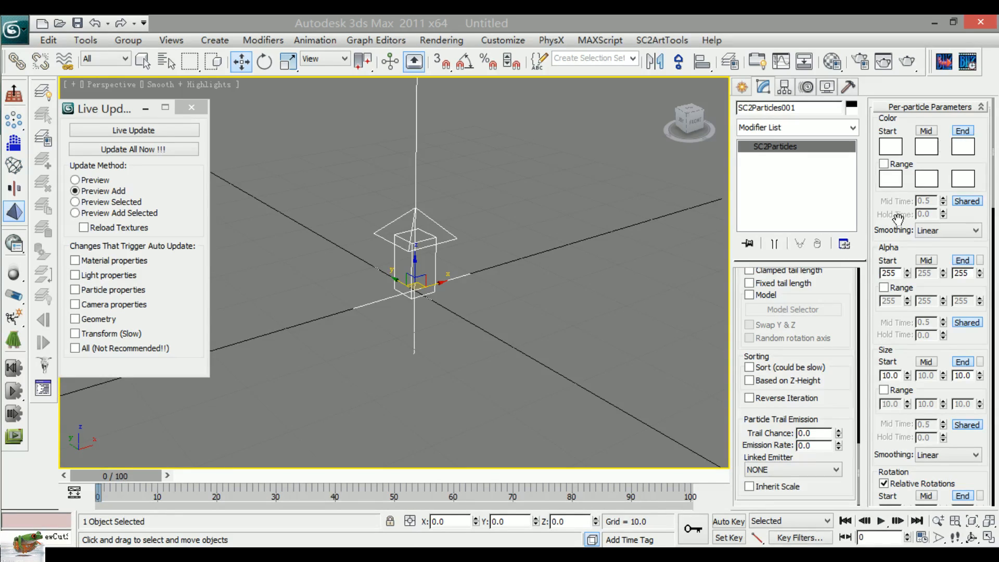
left_click_drag(899, 219, 899, 151)
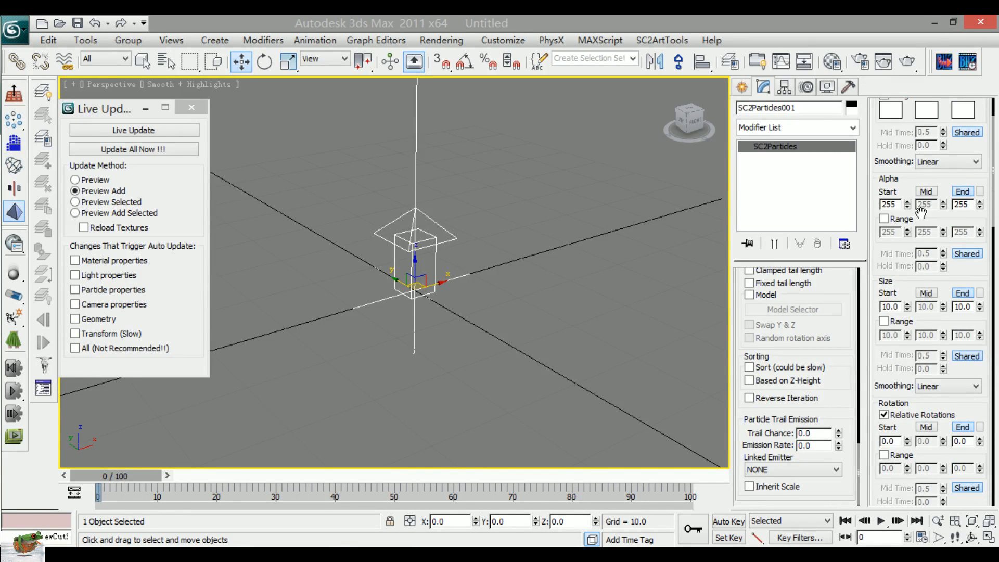
mouse_move(528, 281)
middle_mouse_down()
mouse_move(542, 280)
mouse_move(543, 290)
middle_mouse_up()
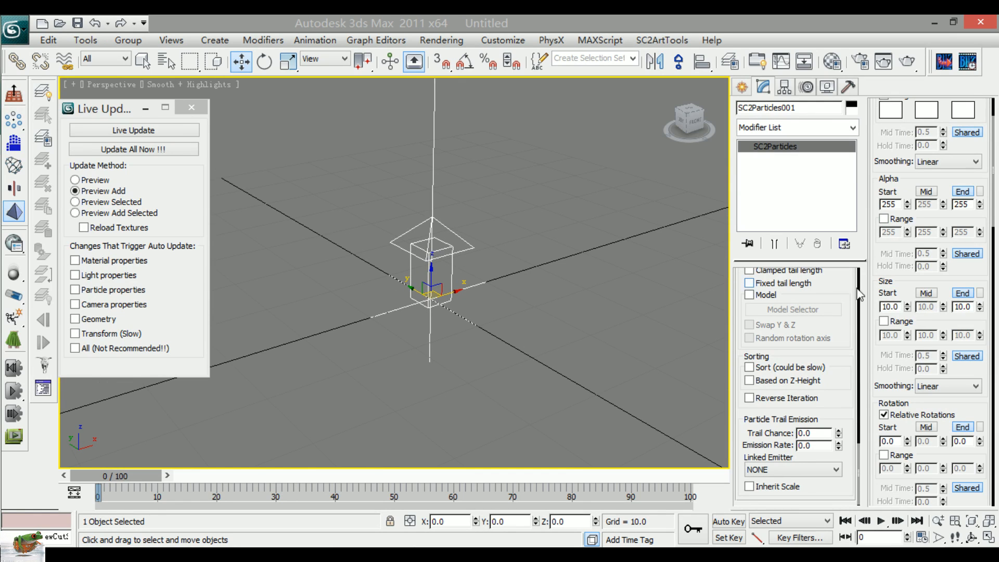
right_click(908, 205)
right_click(980, 206)
left_click(926, 191)
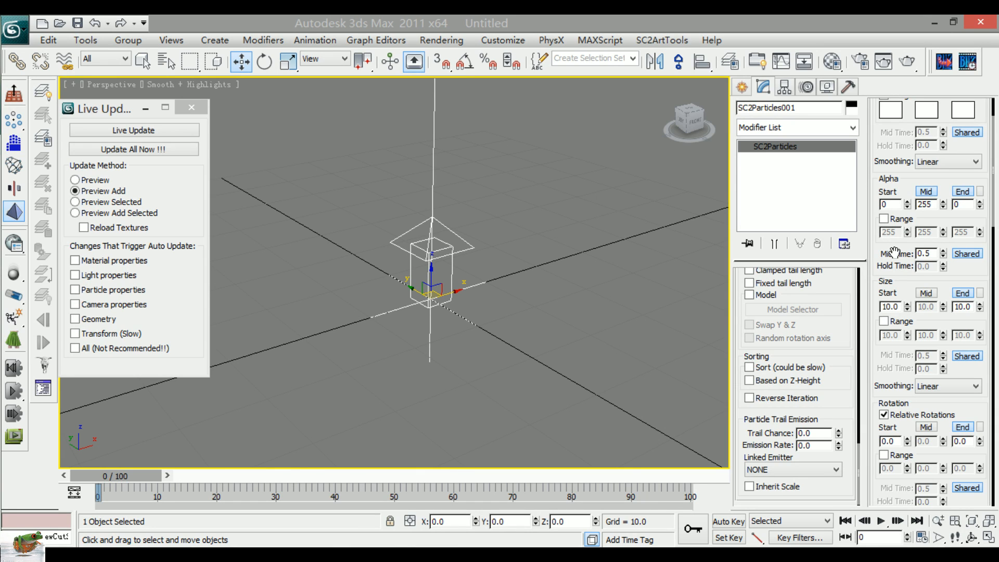
Step: Switch to the cutscene editor to check the flare's size from another distance, and return to 3ds Max
scroll(895, 252, "down", 3)
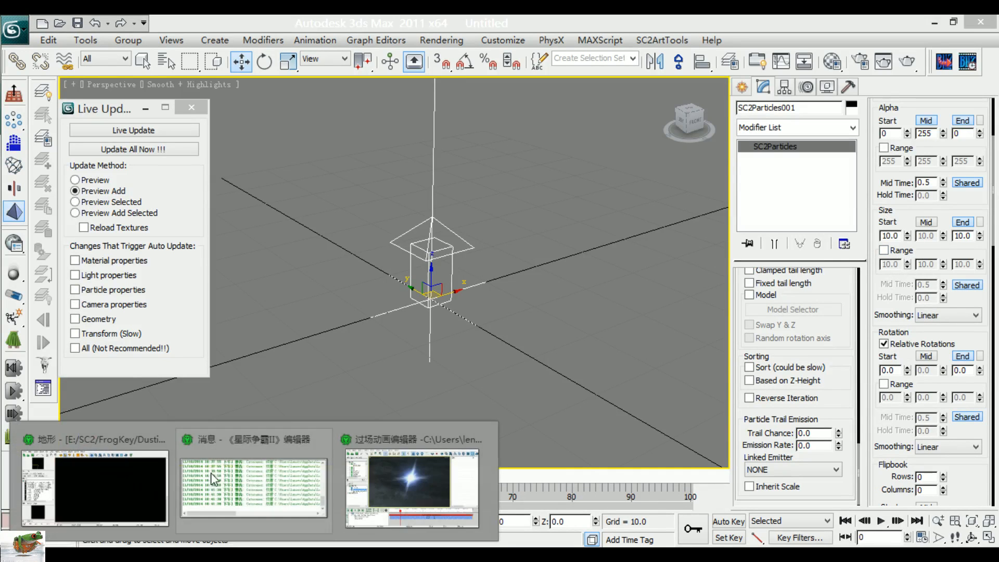
left_click(389, 476)
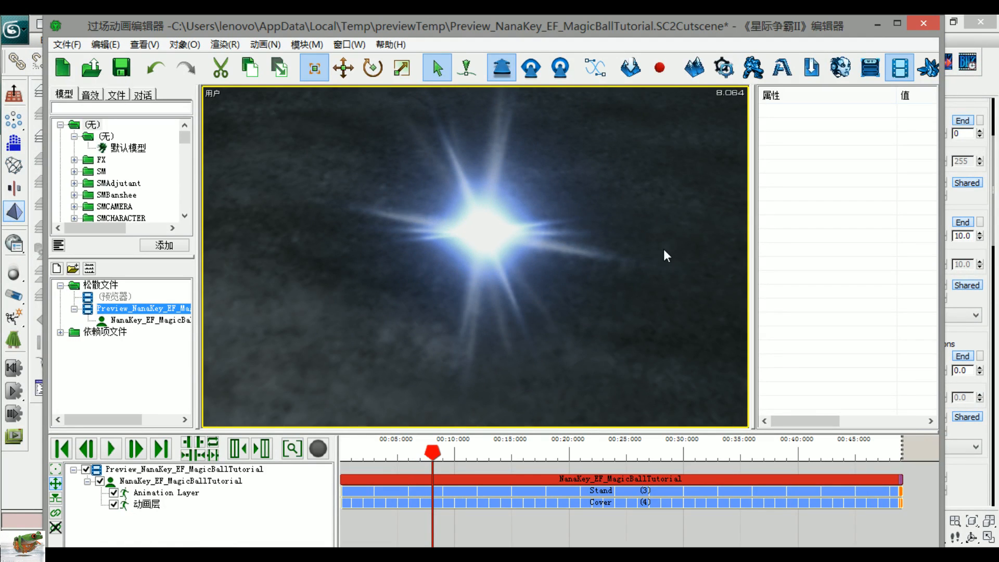
scroll(633, 250, "down", 3)
right_click_drag(630, 258, 583, 302, "ctrl")
left_click(969, 232)
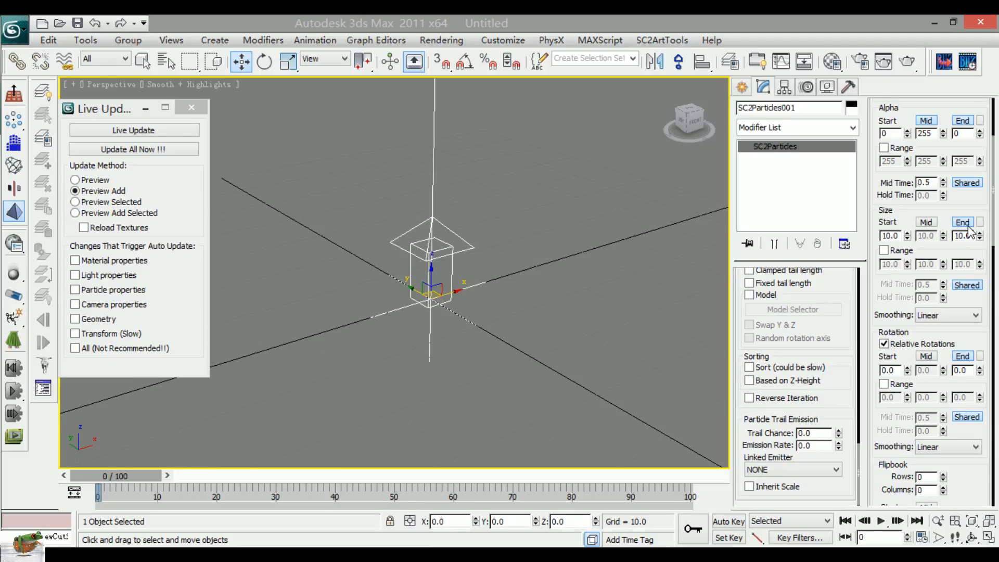
Step: Disable the End size, set the particles' start Size to 80, and enable the size Range at 100
left_click(980, 223)
type("7")
type("8")
key("Return")
left_click(884, 250)
double_click(886, 264)
type("100")
Step: Examine the emitter's remaining parameters from Rotation and Flipbook through the Misc and Noise options
left_click_drag(893, 291, 885, 217)
left_click_drag(891, 357, 892, 356)
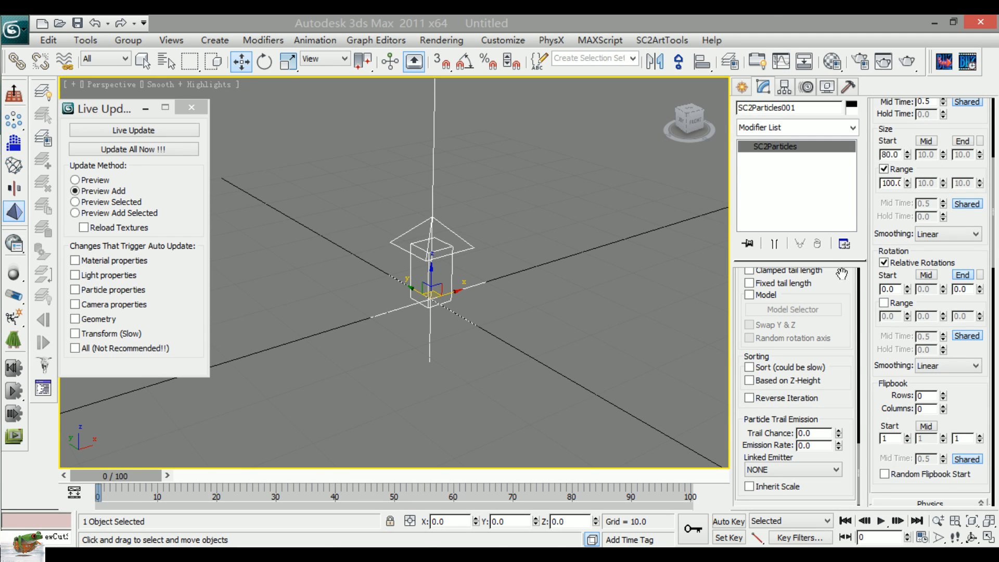
scroll(887, 261, "down", 5)
scroll(885, 219, "down", 7)
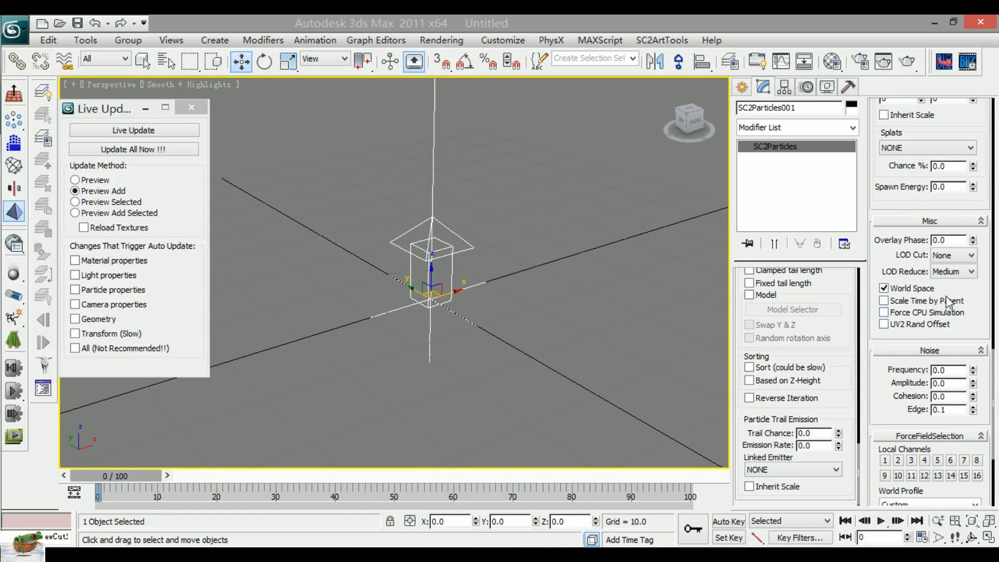
scroll(889, 255, "down", 1)
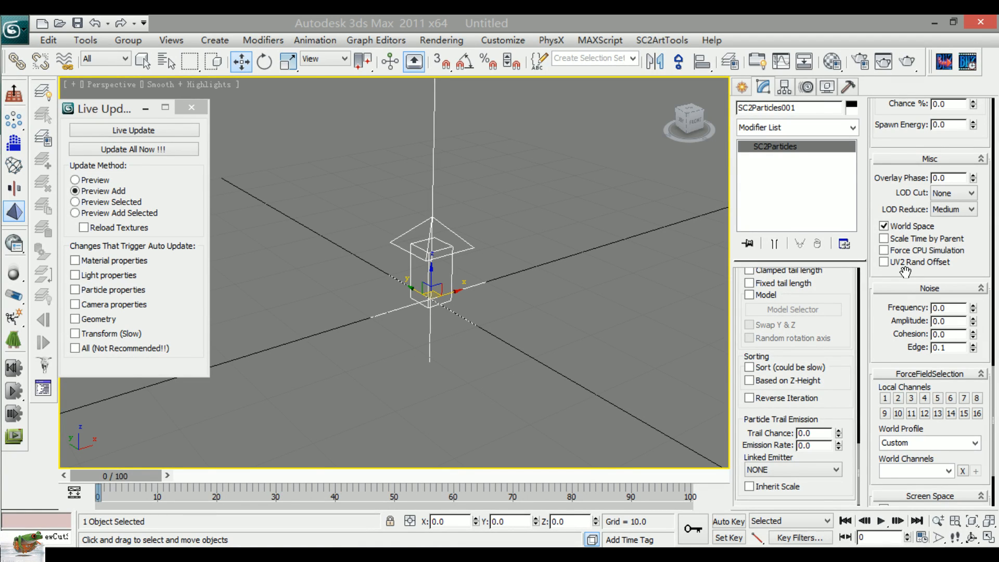
scroll(906, 272, "up", 2)
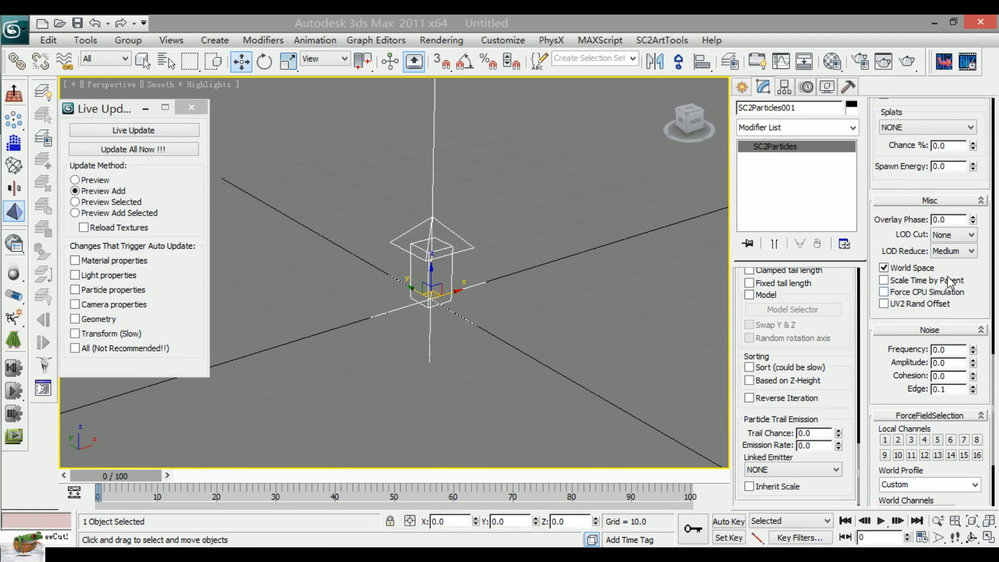
Step: Open the Material Editor and change the first slot's material type to SC2 Standard Material
left_click(833, 61)
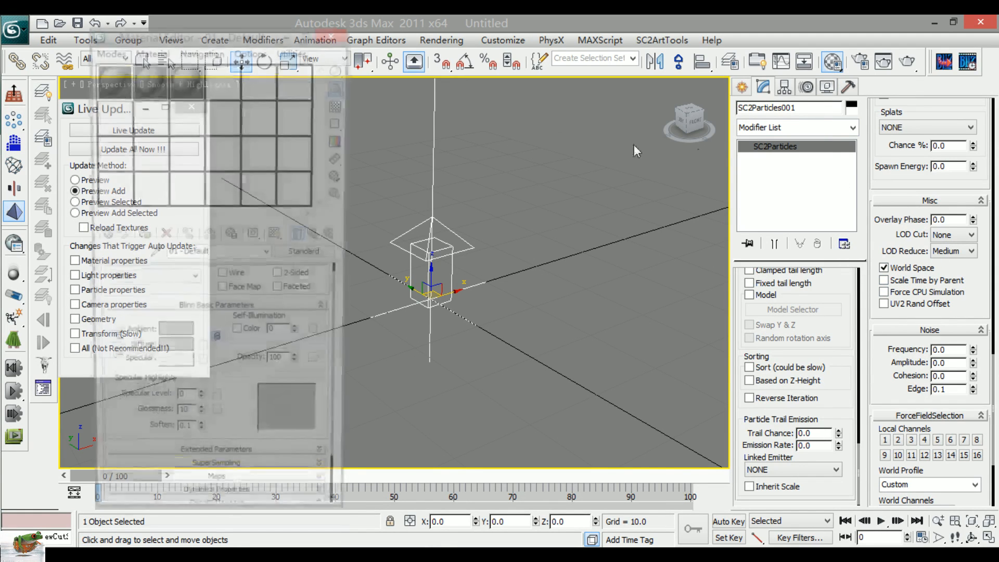
left_click_drag(179, 34, 624, 32)
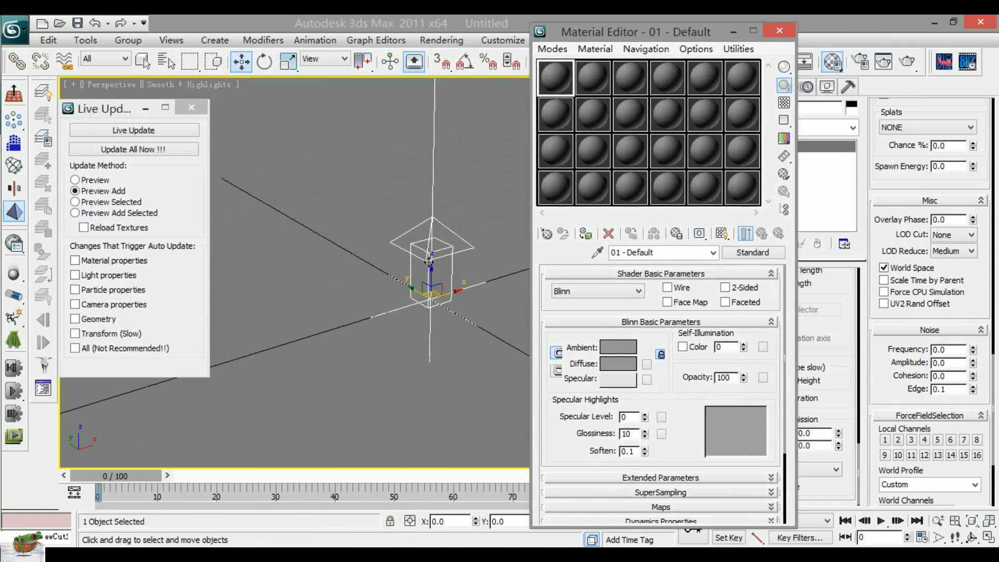
middle_click_drag(417, 326, 463, 276, "alt")
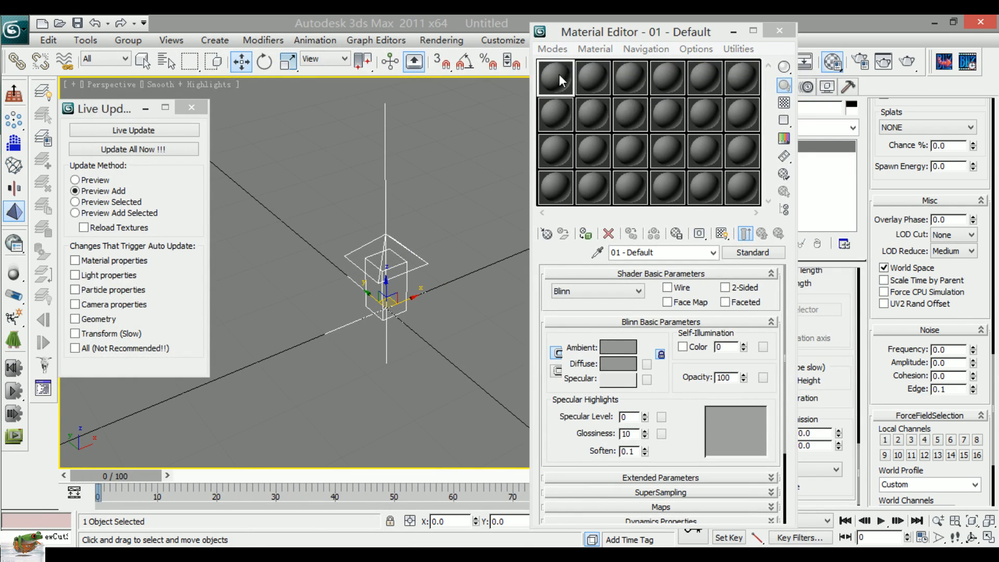
left_click(765, 254)
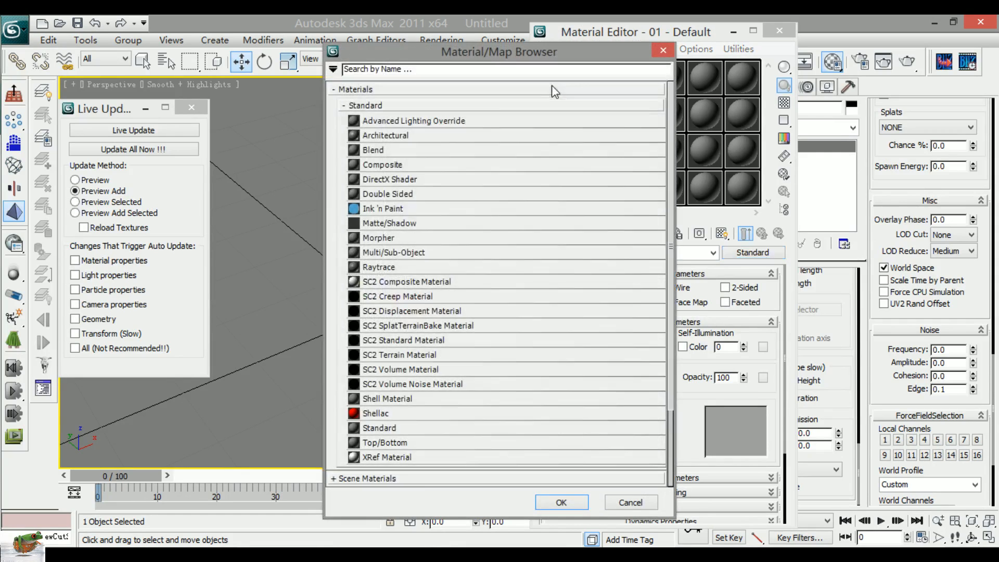
left_click_drag(502, 45, 606, 35)
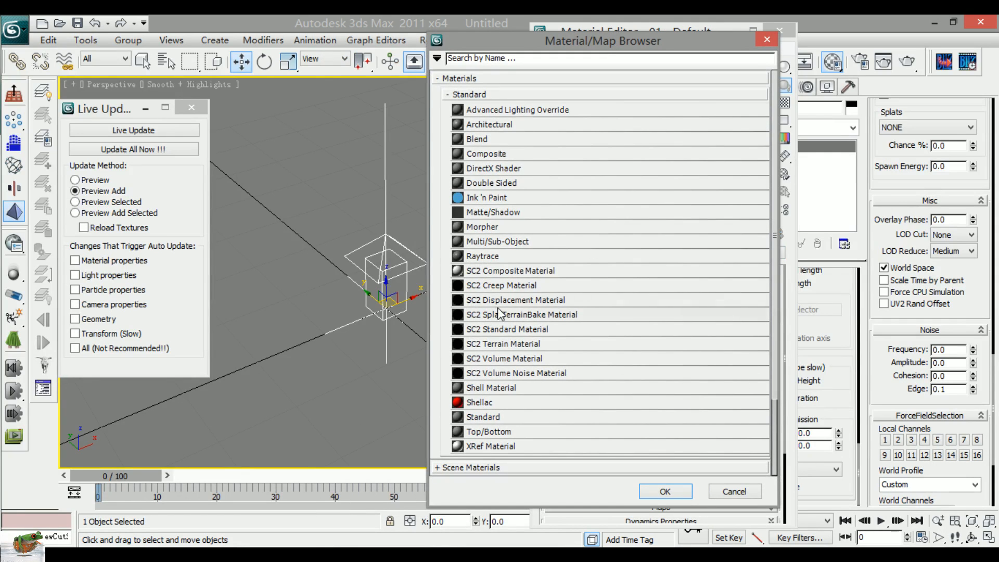
double_click(490, 330)
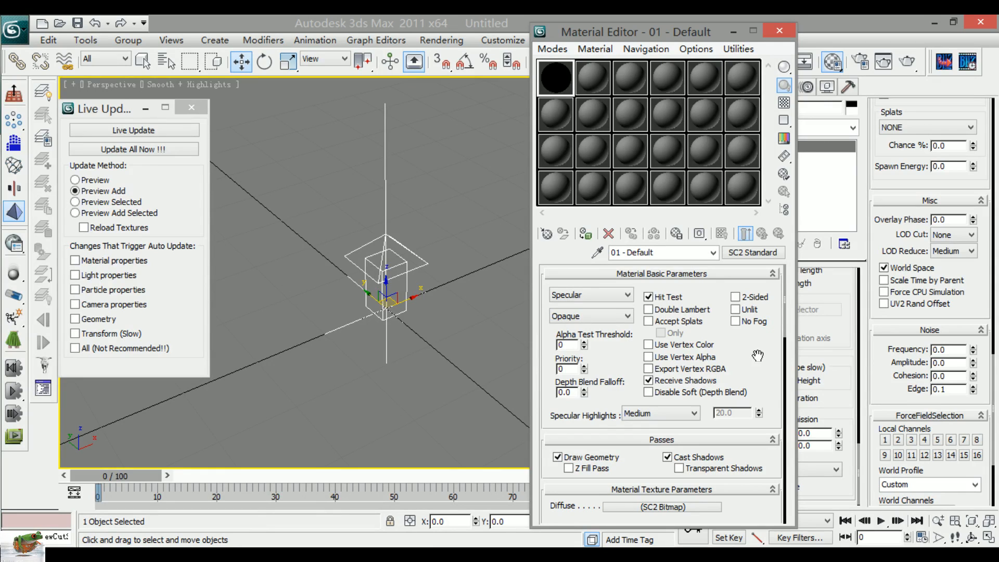
Step: Make the SC2 Standard material Unlit and disable Receive Shadows and Cast Shadows
middle_click_drag(452, 367, 416, 368)
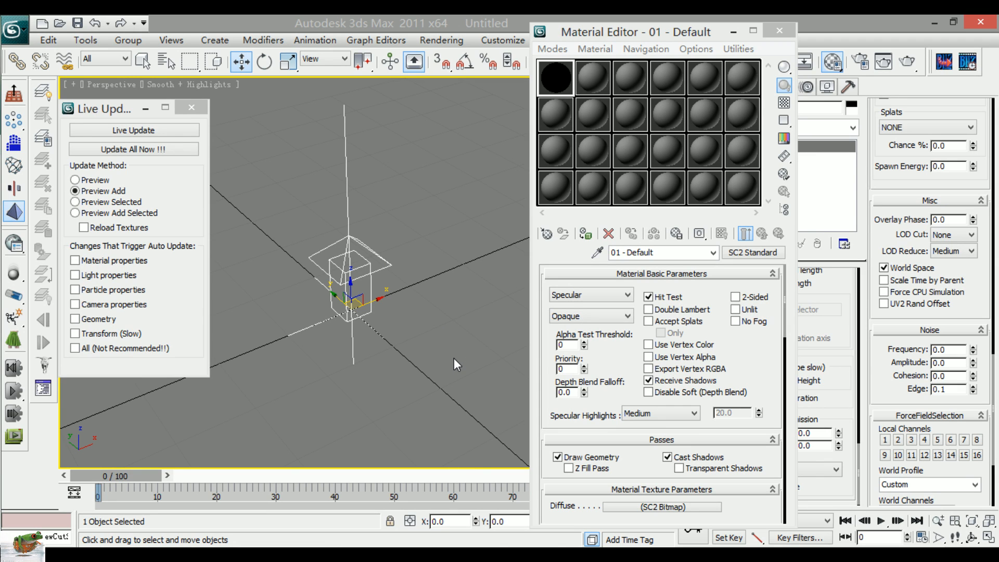
middle_click_drag(448, 361, 470, 360)
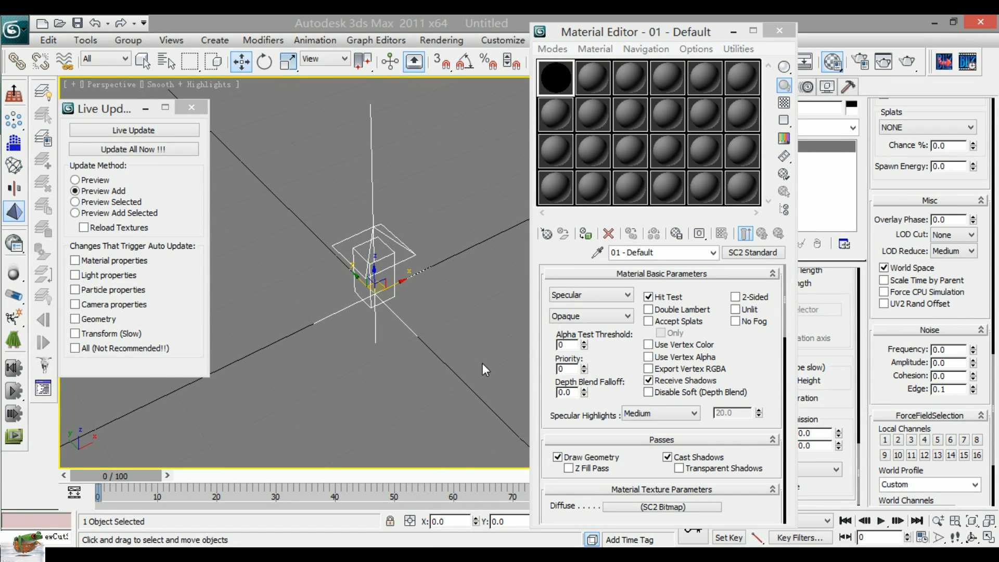
left_click(756, 342)
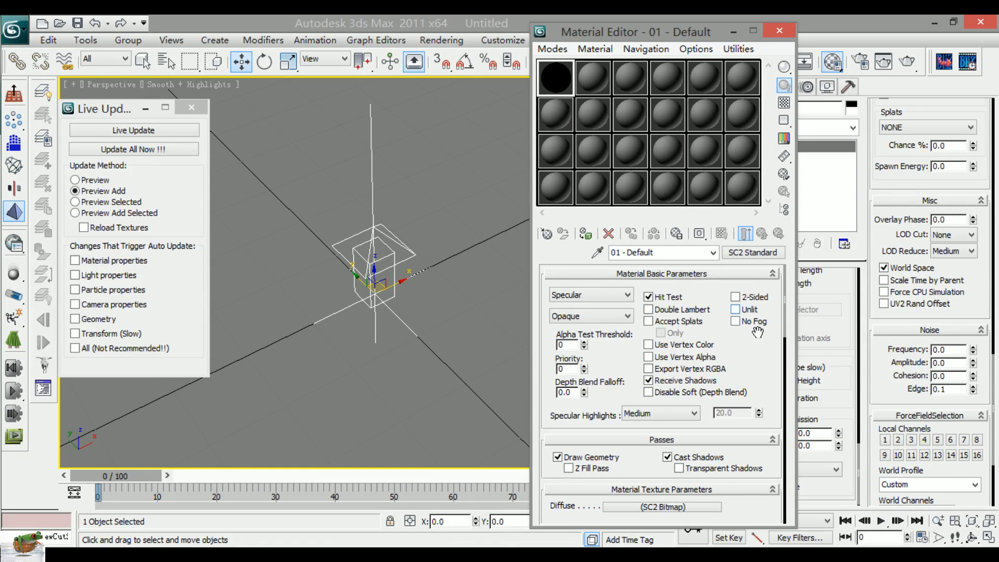
left_click(737, 310)
left_click(649, 381)
left_click_drag(618, 414, 614, 346)
left_click(667, 388)
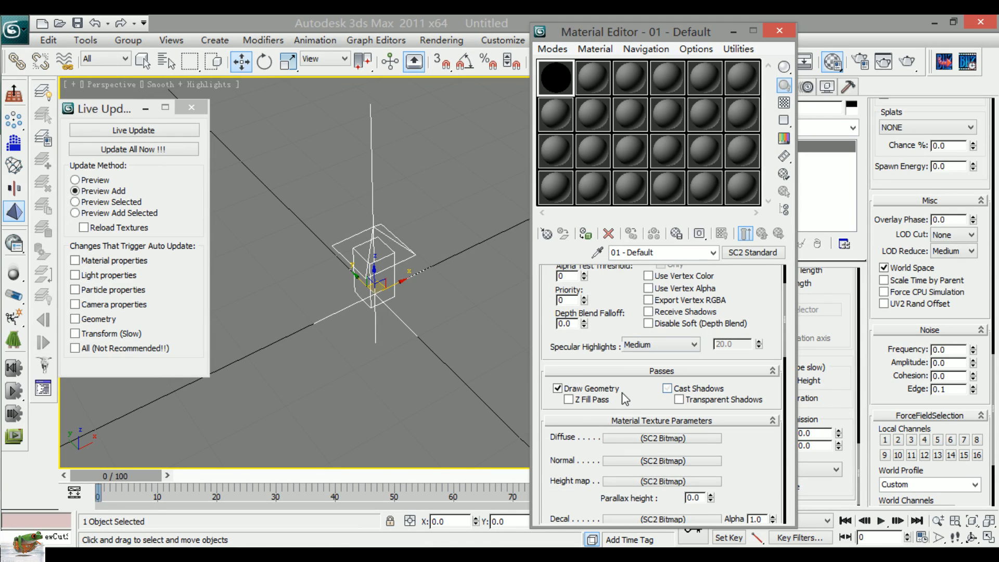
Step: Set the SC2 Standard material's blend mode to Add and change its type from Specular to Mask
scroll(616, 315, "up", 3)
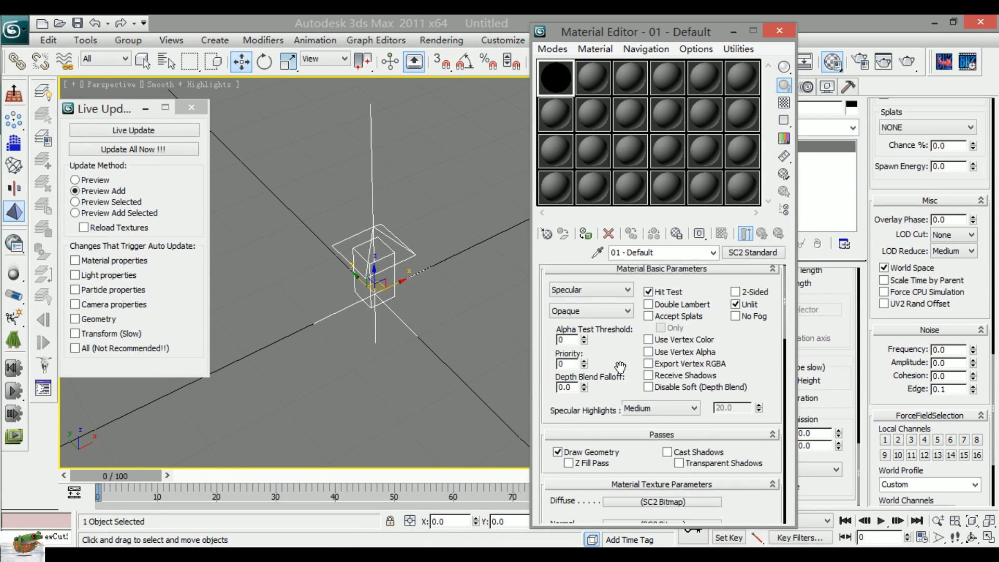
left_click(604, 313)
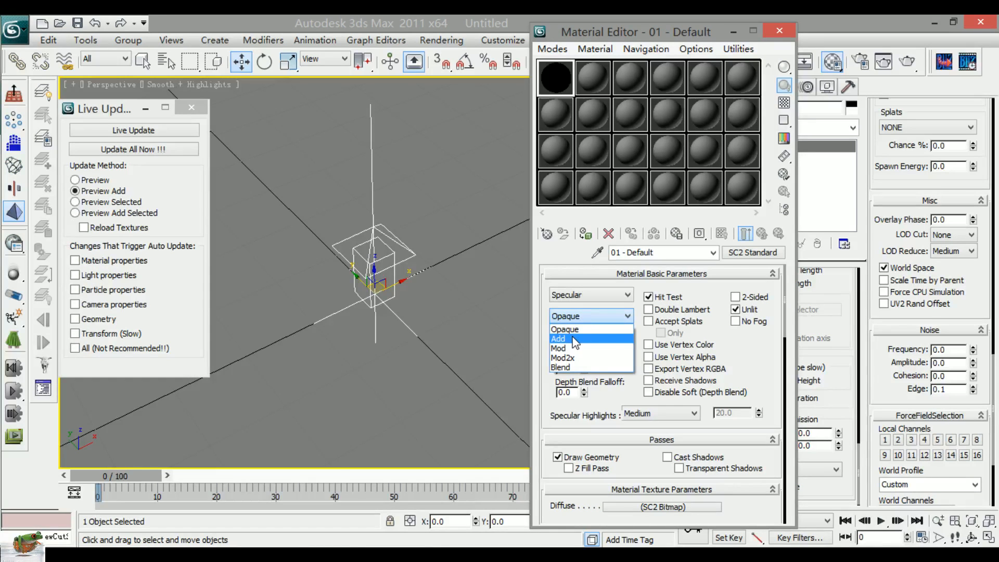
left_click(574, 340)
left_click(601, 295)
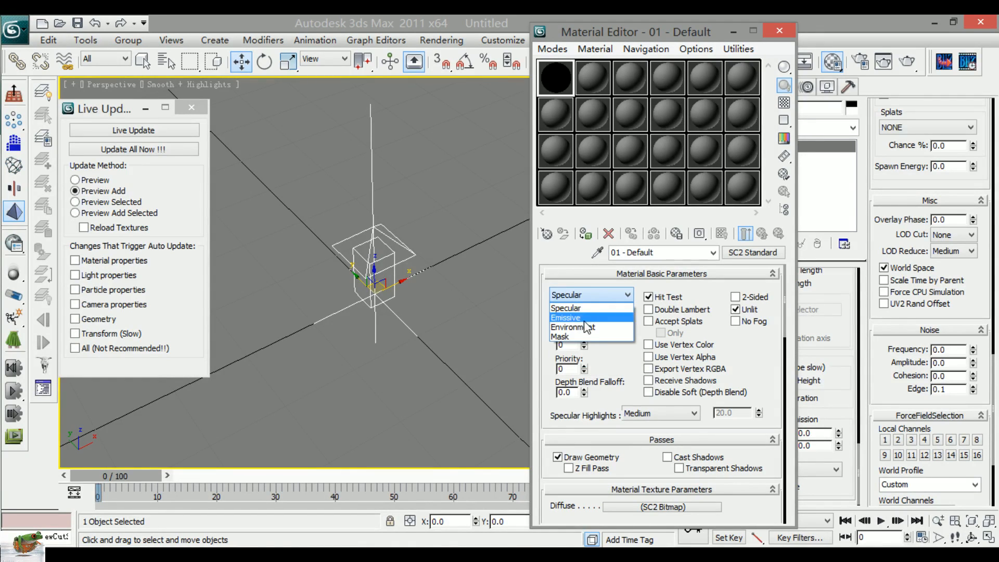
left_click(583, 337)
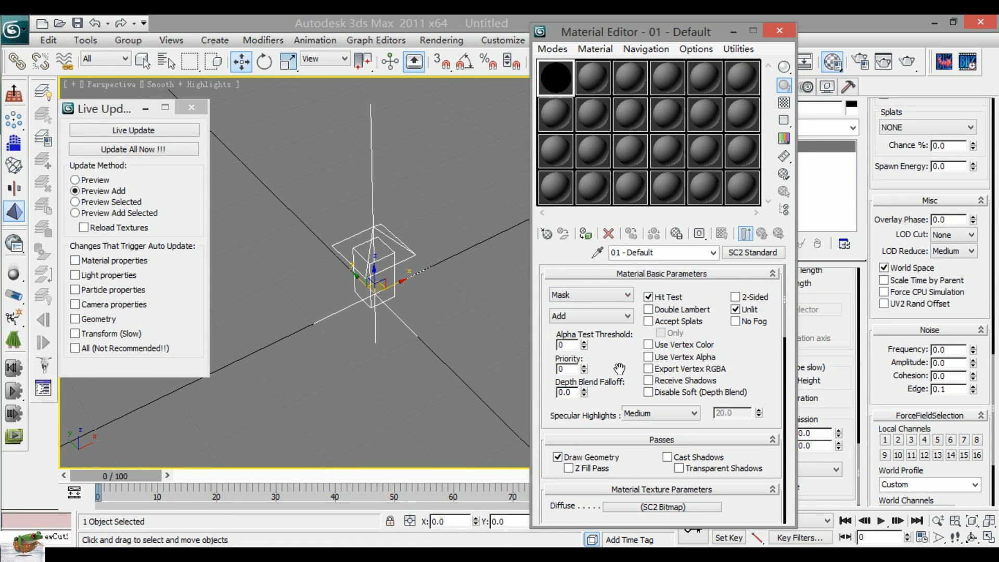
Step: Examine the map slots in the Material Texture Parameters, from Diffuse down to Environment
scroll(614, 342, "down", 5)
scroll(614, 342, "down", 3)
scroll(611, 347, "up", 5)
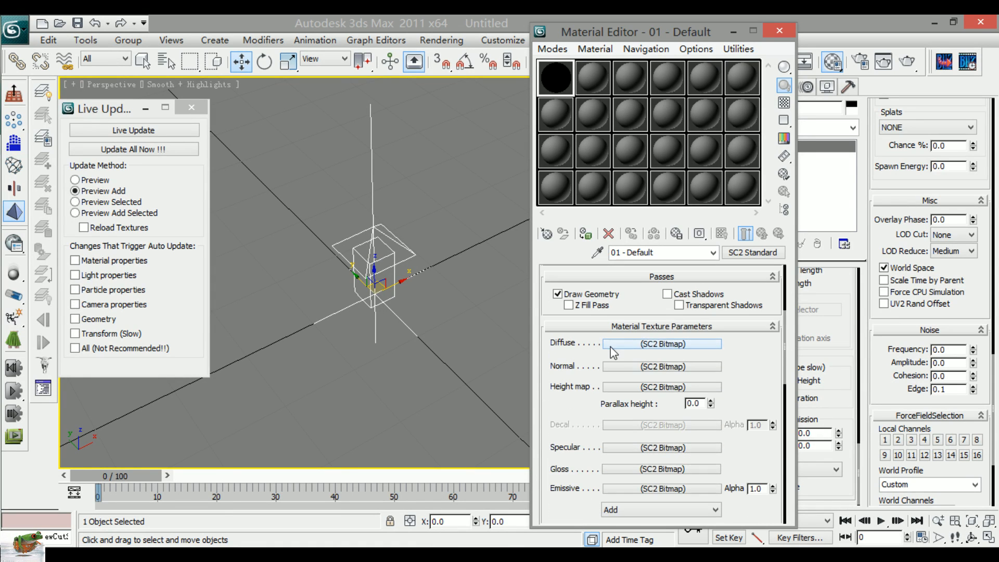
left_click_drag(582, 363, 573, 308)
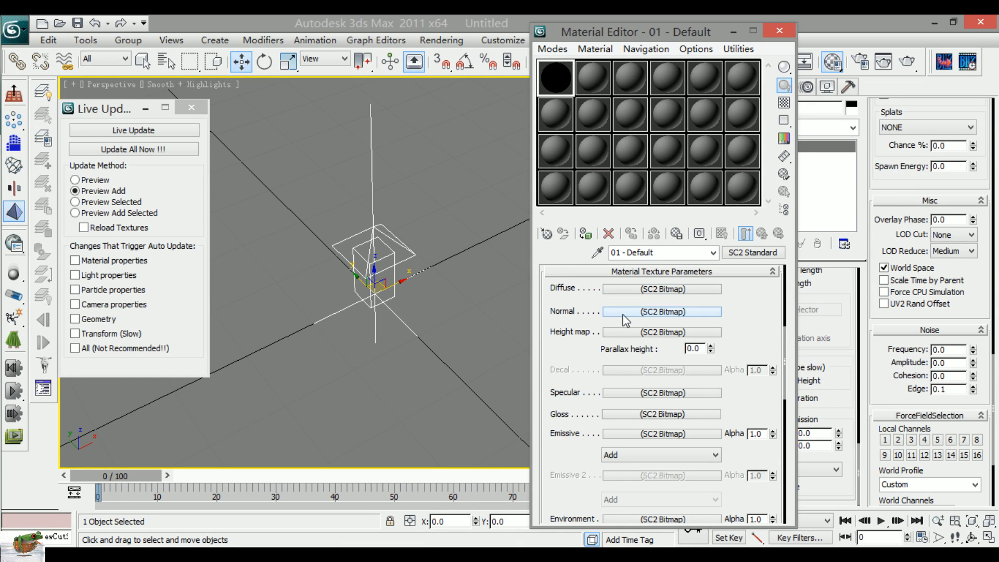
left_click_drag(567, 347, 579, 404)
left_click_drag(578, 350, 579, 304)
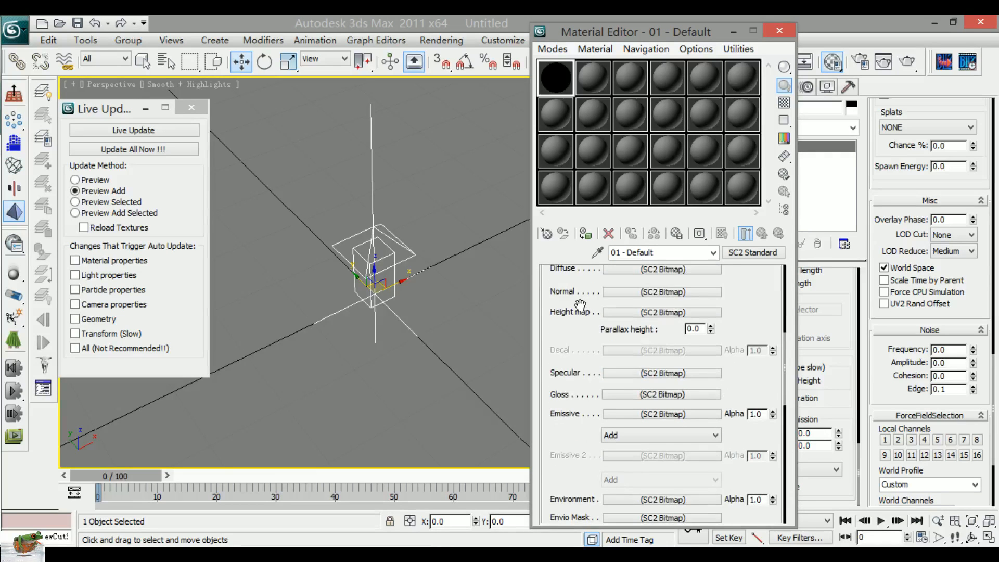
Step: Switch to the StarCraft II cutscene editor to view the reference star flare, and return to 3ds Max
mouse_move(230, 532)
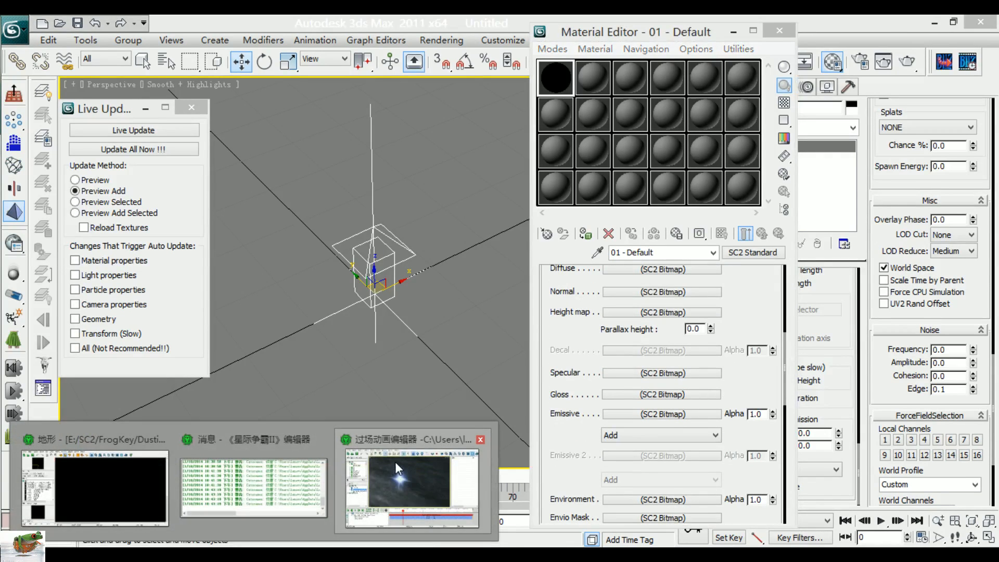
mouse_move(396, 461)
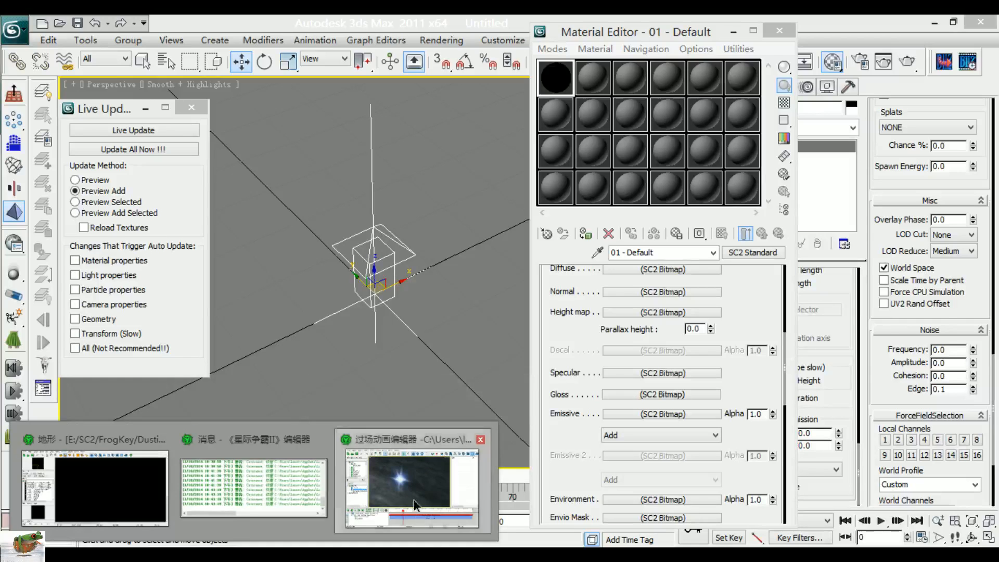
left_click(411, 485)
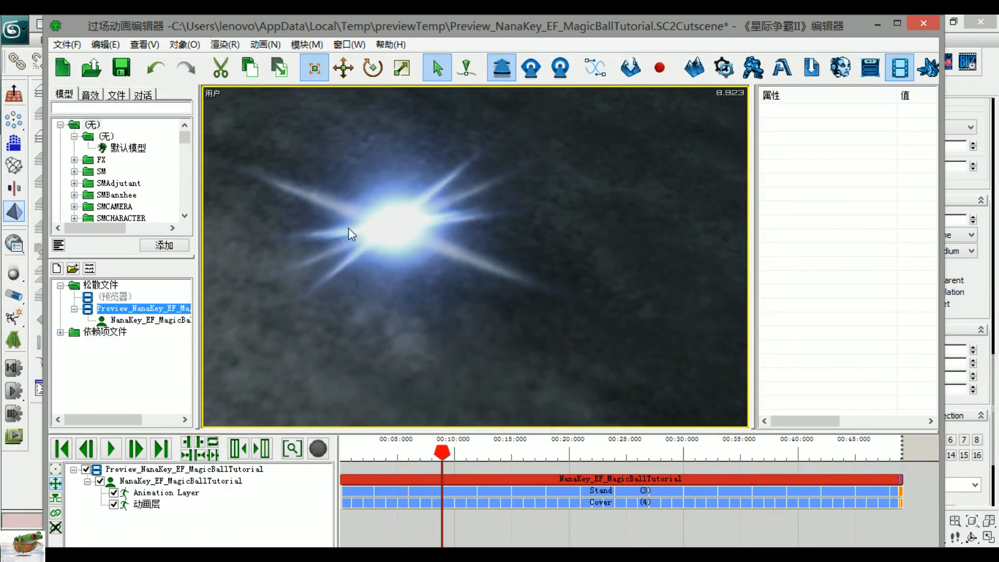
left_click(967, 295)
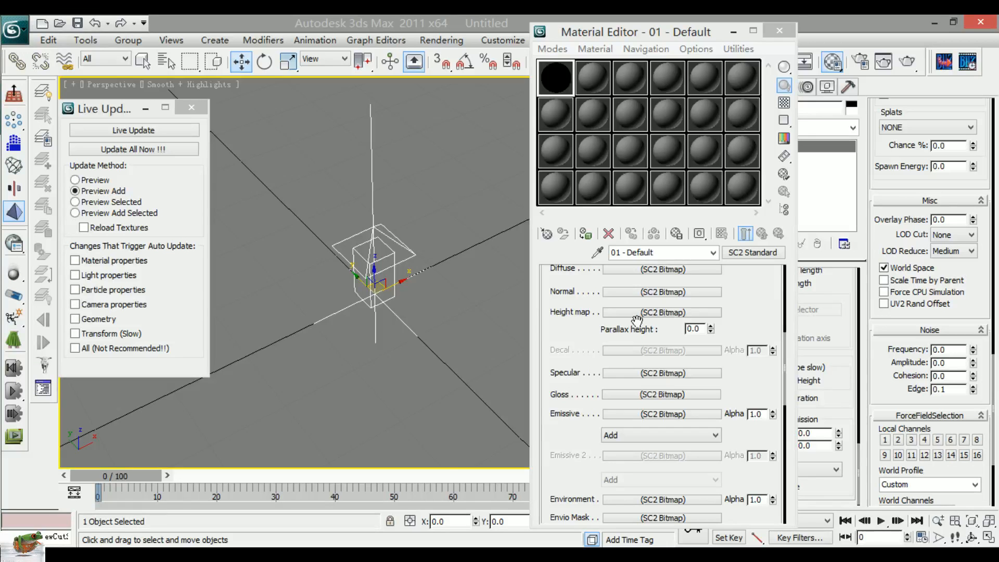
Step: Open the bitmap selection for the material's Emissive map and browse to the Tutorial folder
left_click_drag(564, 305, 564, 359)
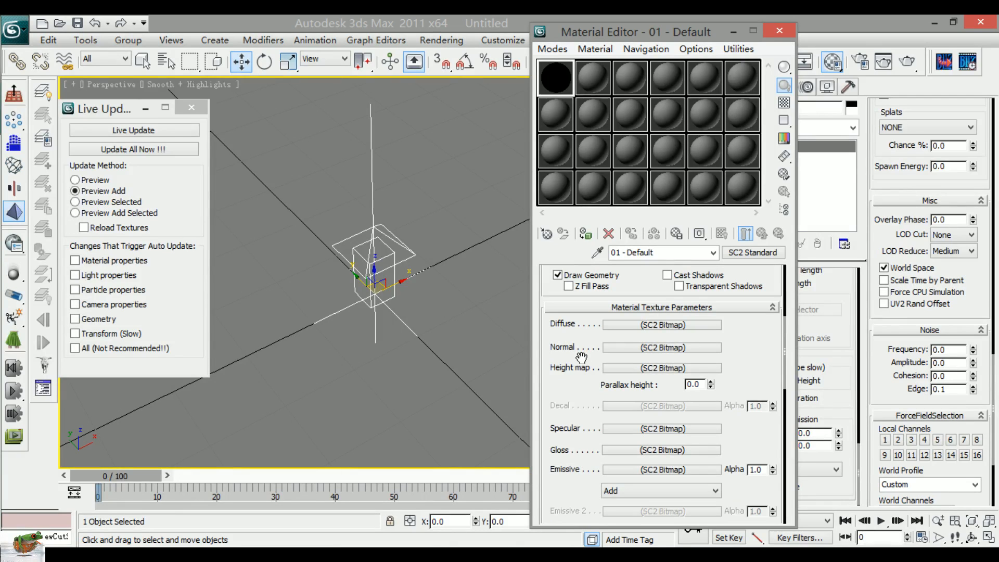
left_click_drag(581, 358, 571, 417)
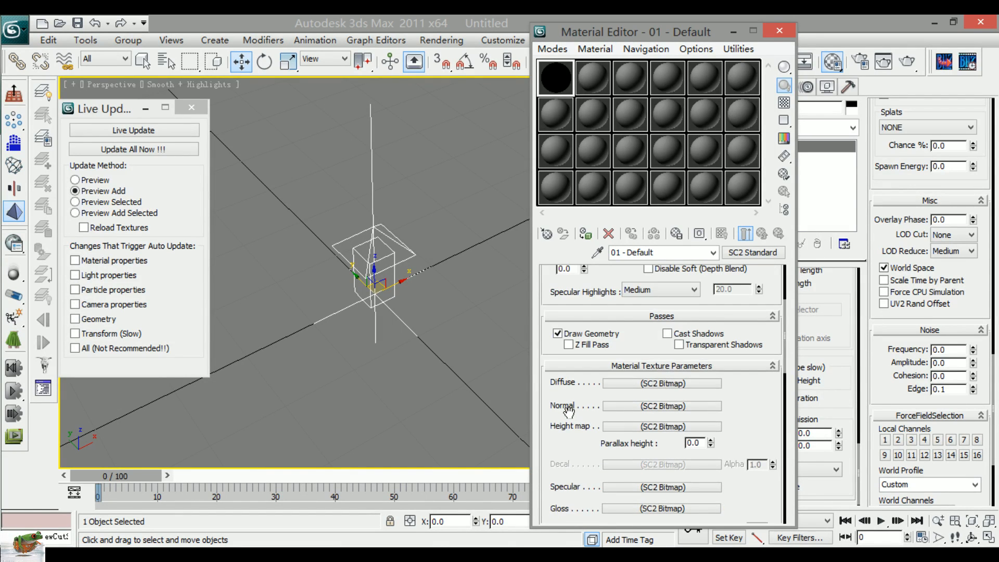
scroll(569, 411, "up", 4)
scroll(568, 408, "down", 4)
left_click_drag(567, 405, 567, 323)
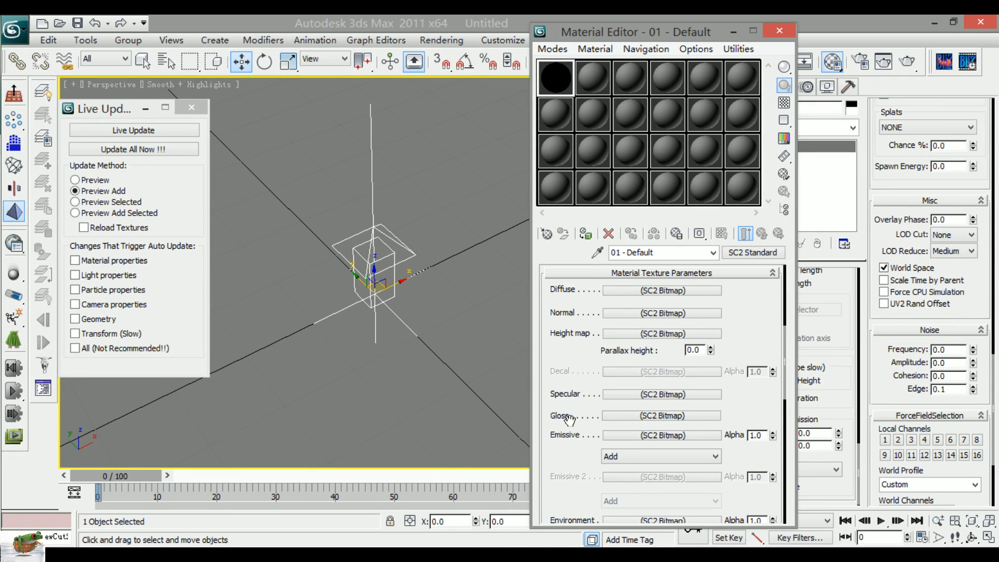
left_click_drag(569, 423, 568, 336)
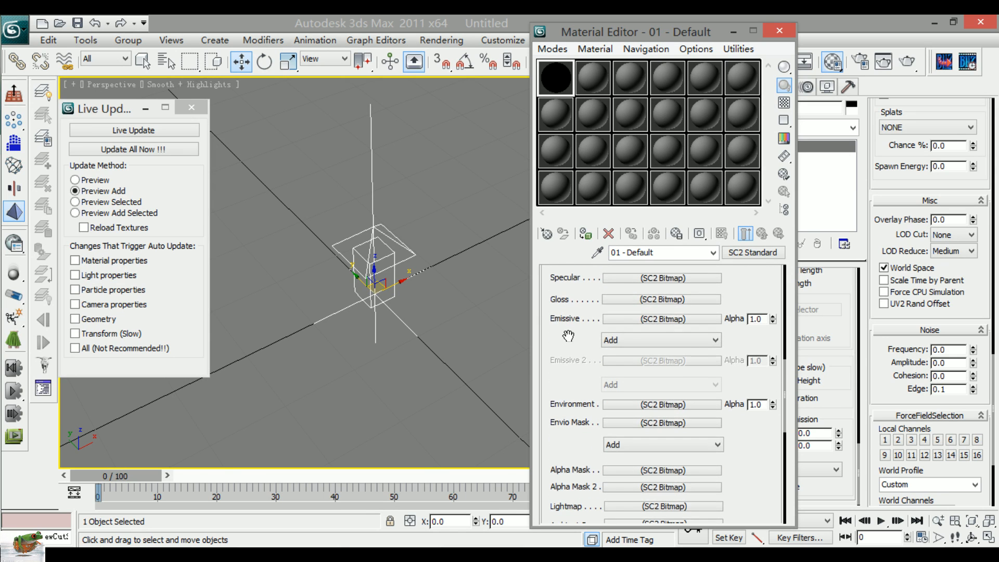
left_click(625, 319)
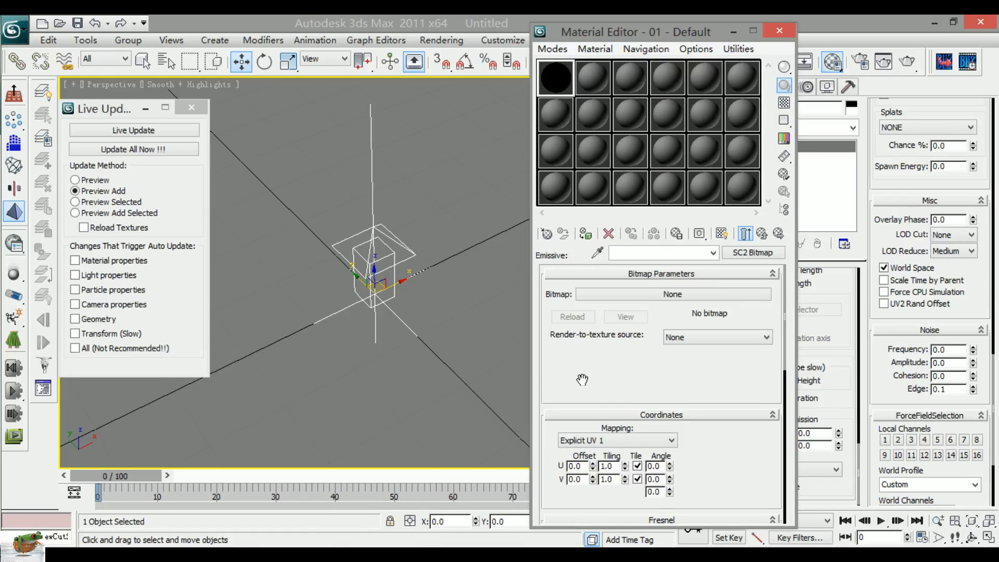
left_click(627, 298)
left_click_drag(672, 25, 409, 37)
double_click(324, 197)
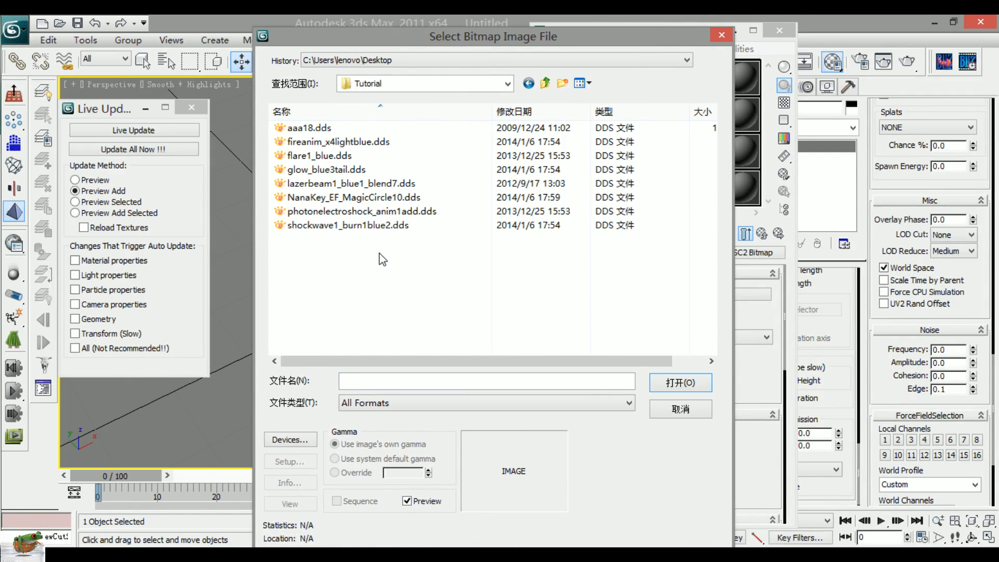
Step: Preview the DDS textures, load flare1_blue.dds as the Emissive bitmap, and return to the parent material
left_click(333, 141)
left_click(315, 169)
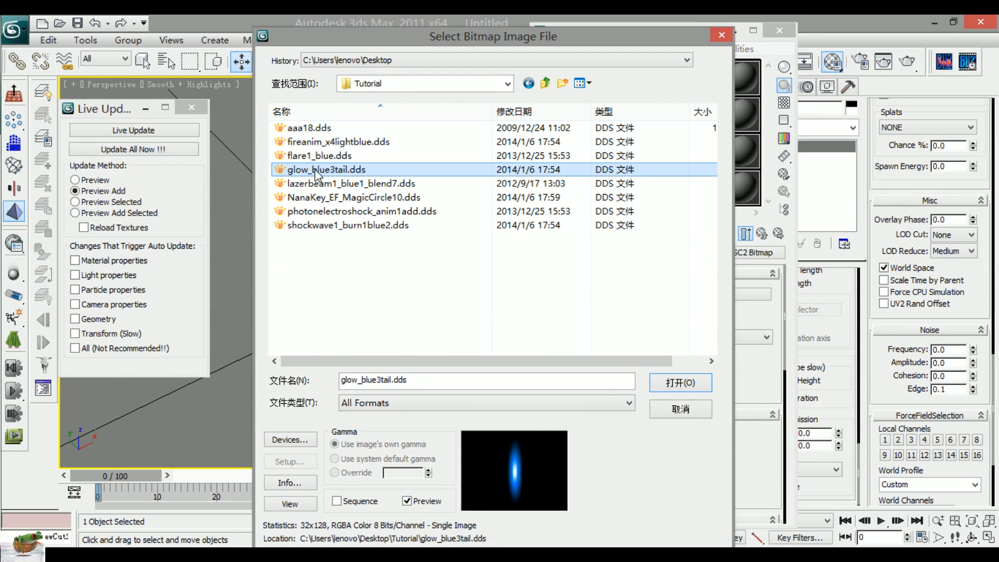
left_click(315, 183)
left_click(315, 197)
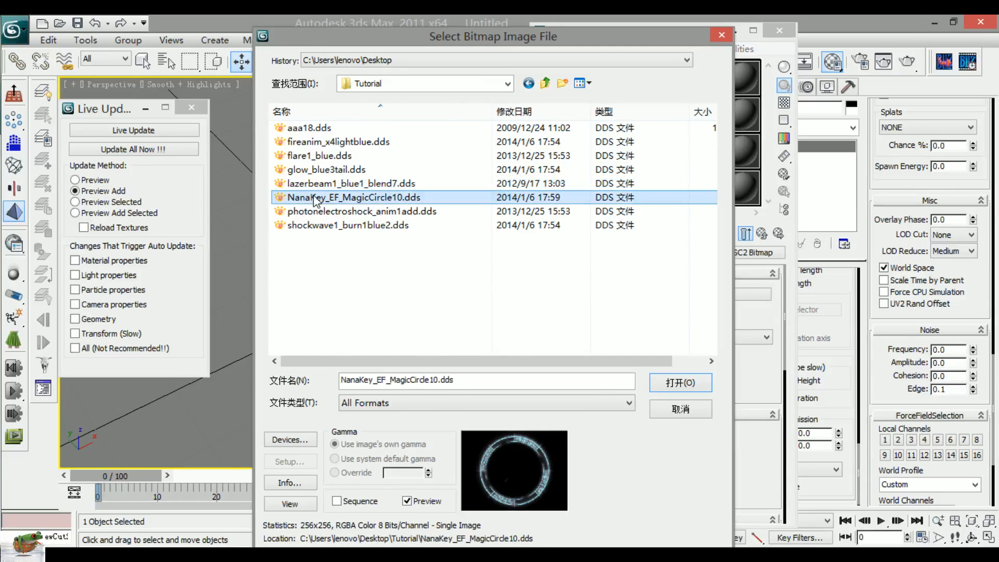
left_click(315, 212)
left_click(315, 225)
left_click(318, 156)
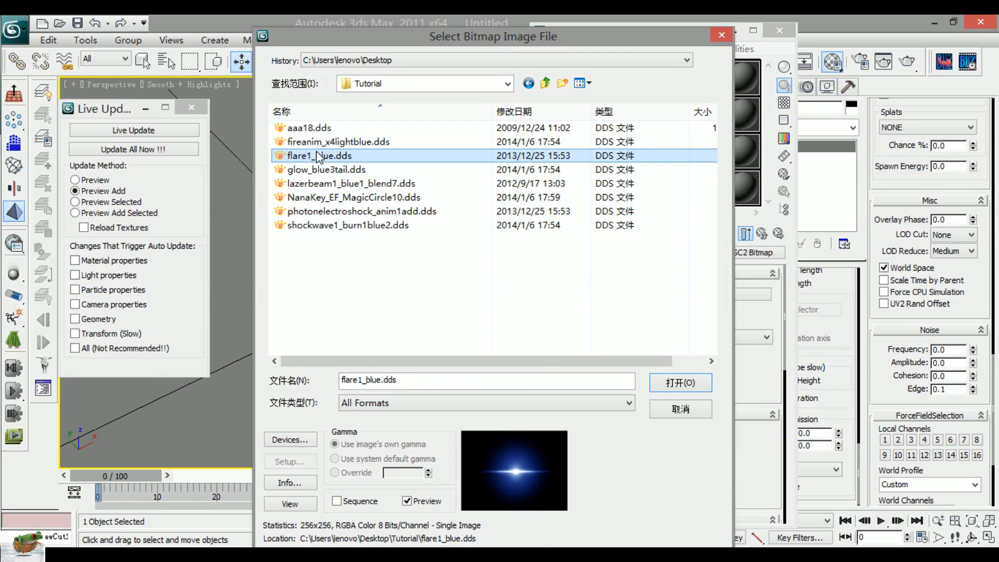
double_click(325, 156)
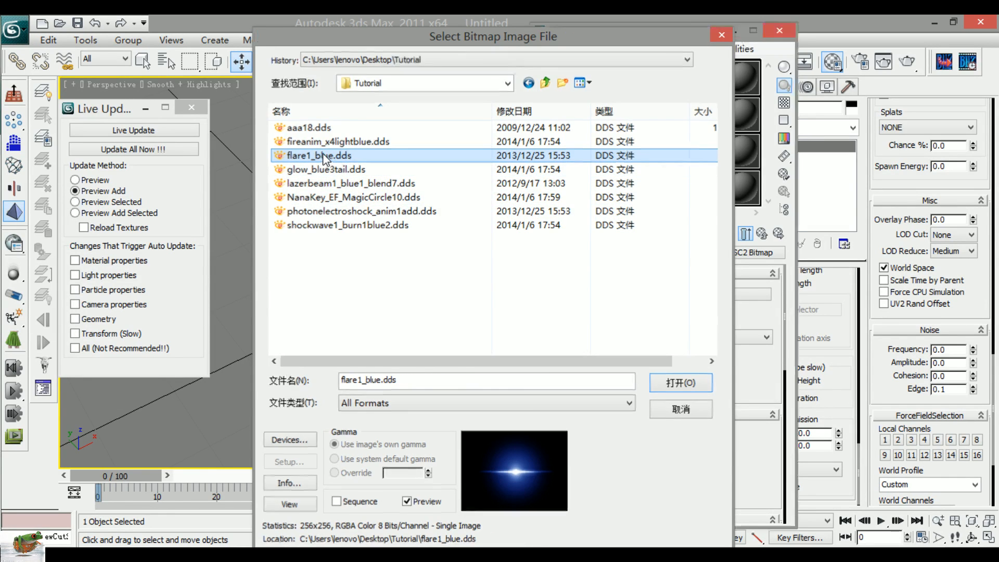
left_click_drag(605, 362, 667, 327)
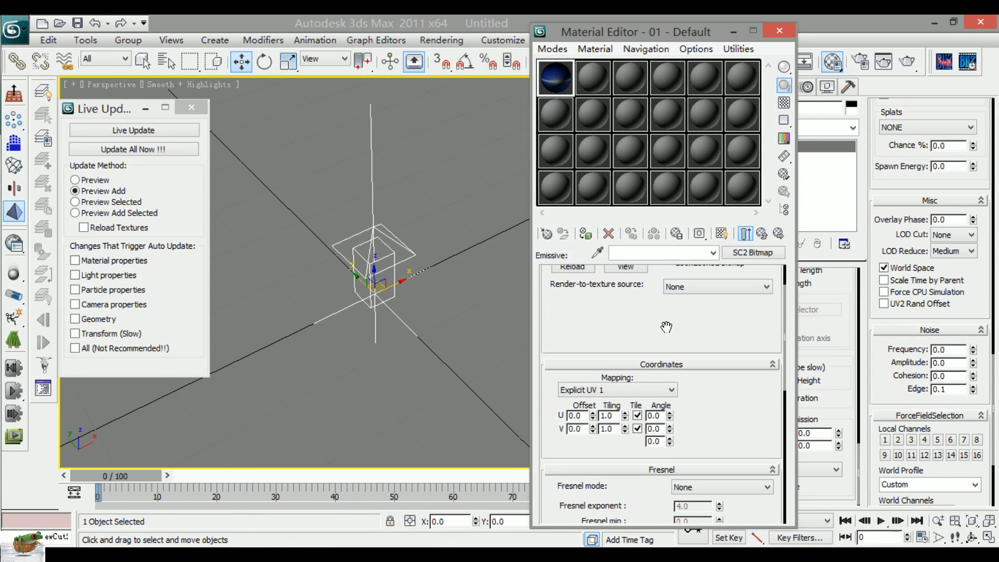
left_click_drag(731, 331, 720, 367)
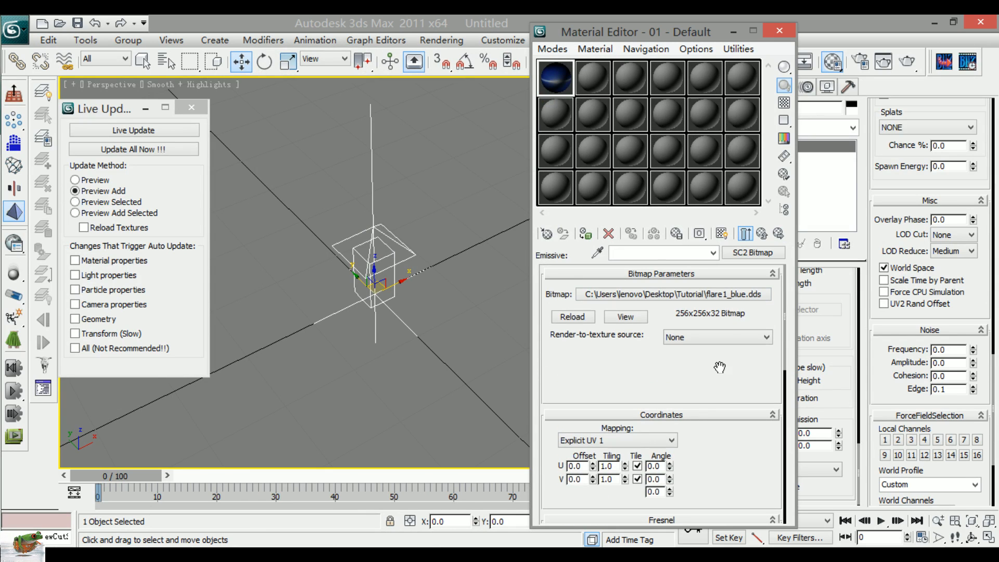
left_click(761, 233)
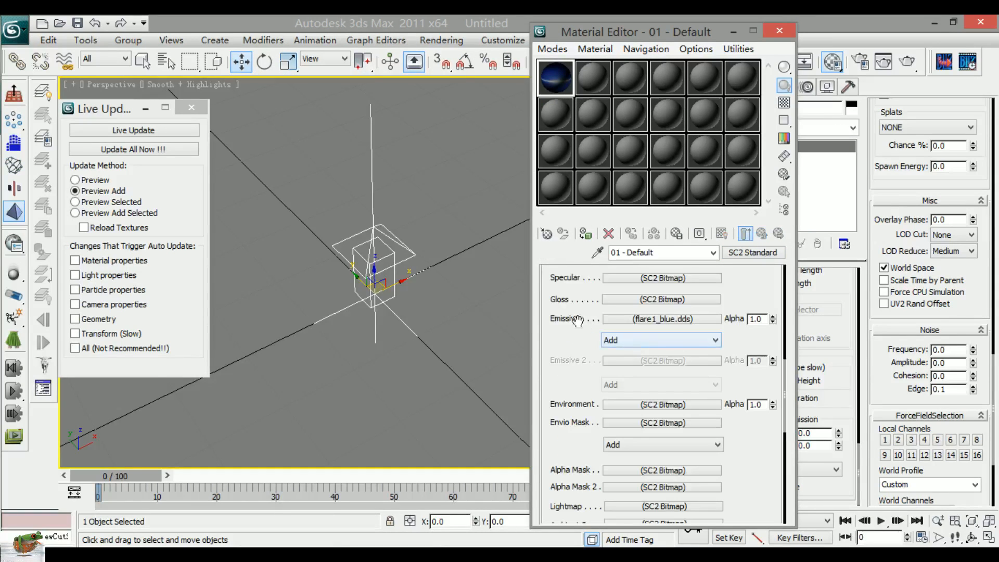
Step: Assign the material to the selected particle emitter, update the Preview Add export, and switch to the StarCraft II cutscene editor
left_click(586, 235)
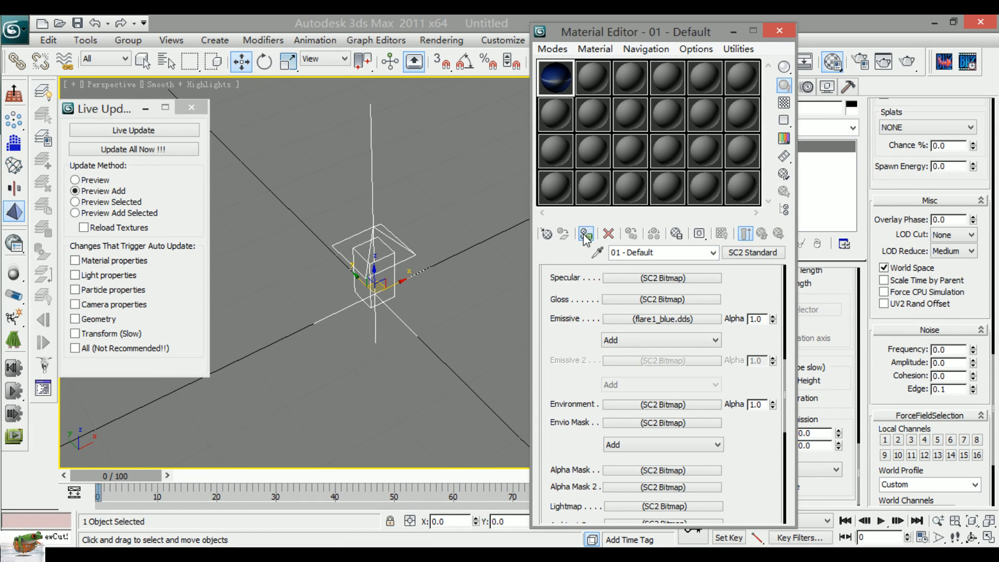
left_click(140, 151)
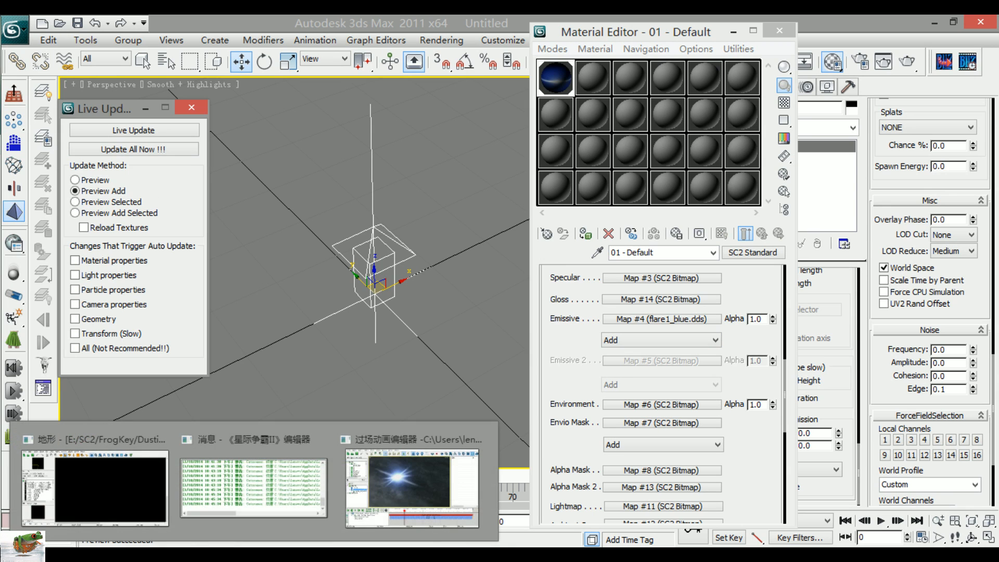
left_click(253, 555)
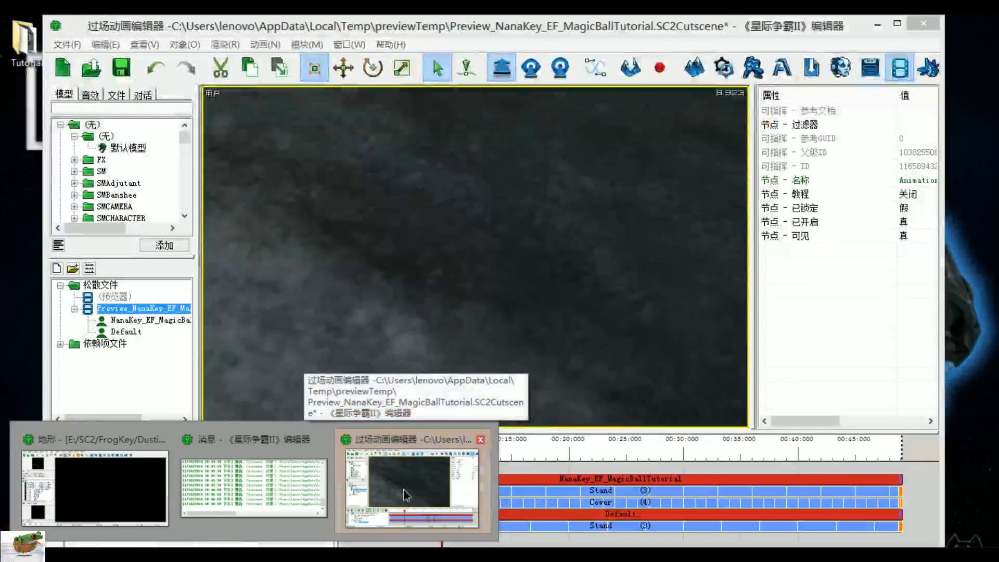
left_click(409, 497)
Step: Play the cutscene preview, pause it, and view the effects in the scene from farther away
scroll(520, 344, "down", 5)
key("space")
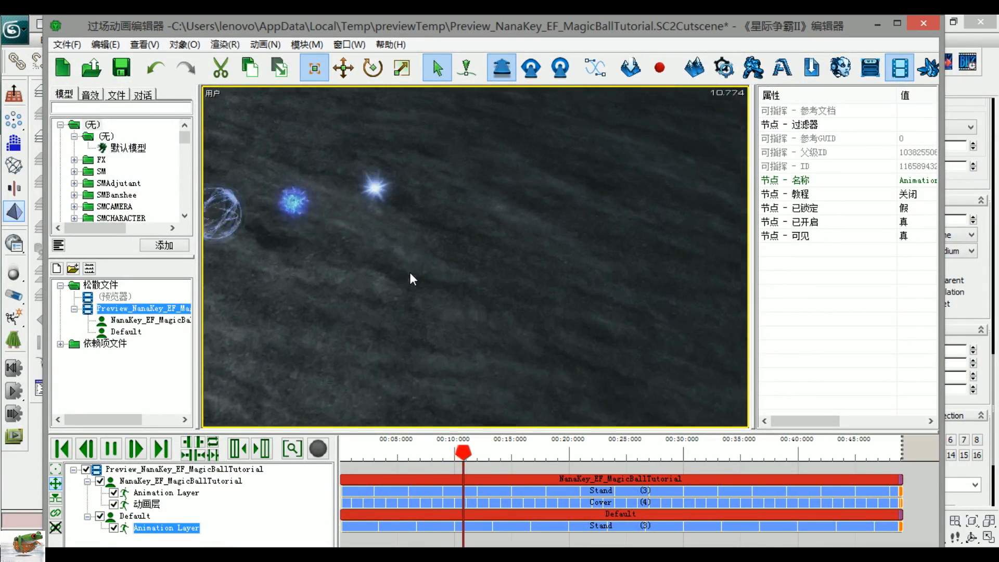
key("space")
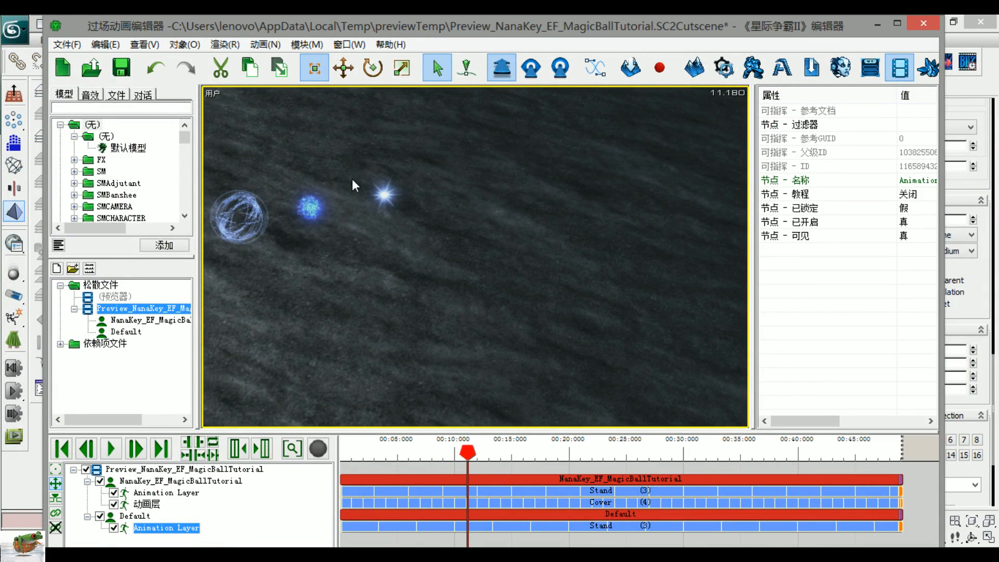
middle_click_drag(396, 214, 448, 94)
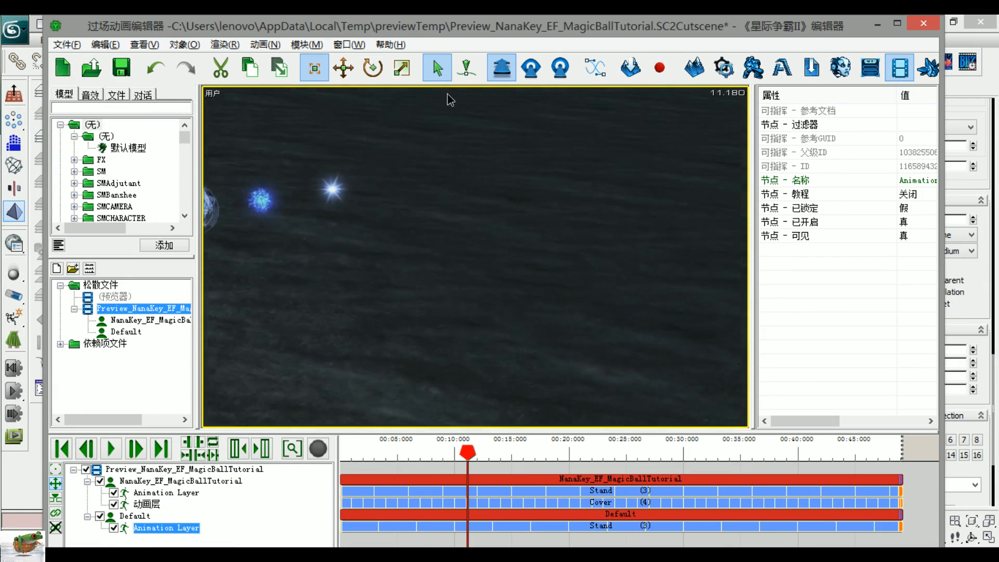
Step: Select the Default model and move it to about -6.85 on Y and 2.51 on Z
left_click(134, 516)
scroll(515, 324, "down", 6)
mouse_move(517, 326)
middle_mouse_down()
mouse_move(467, 327)
mouse_move(563, 198)
mouse_move(606, 104)
mouse_move(536, 326)
middle_mouse_up()
scroll(536, 325, "up", 5)
key("space")
key("space")
left_click(344, 68)
left_click_drag(409, 165, 504, 197)
mouse_move(539, 245)
middle_mouse_down()
mouse_move(547, 304)
mouse_move(627, 245)
mouse_move(532, 204)
mouse_move(523, 243)
middle_mouse_up()
Step: Play the preview, scrub the timeline towards the start to check the Default model, and return to 3ds Max
key("space")
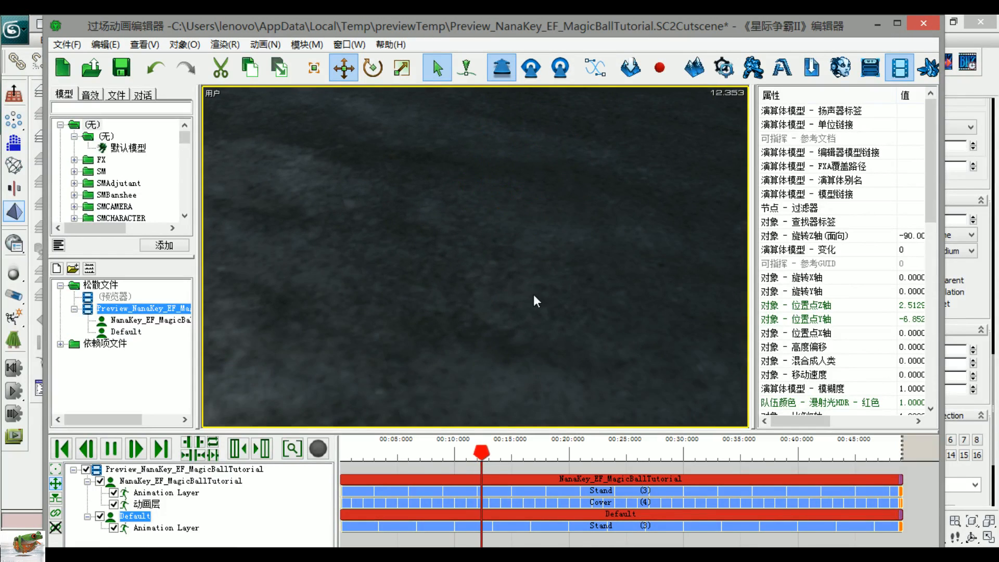
left_click_drag(414, 446, 342, 446)
key("space")
left_click(968, 265)
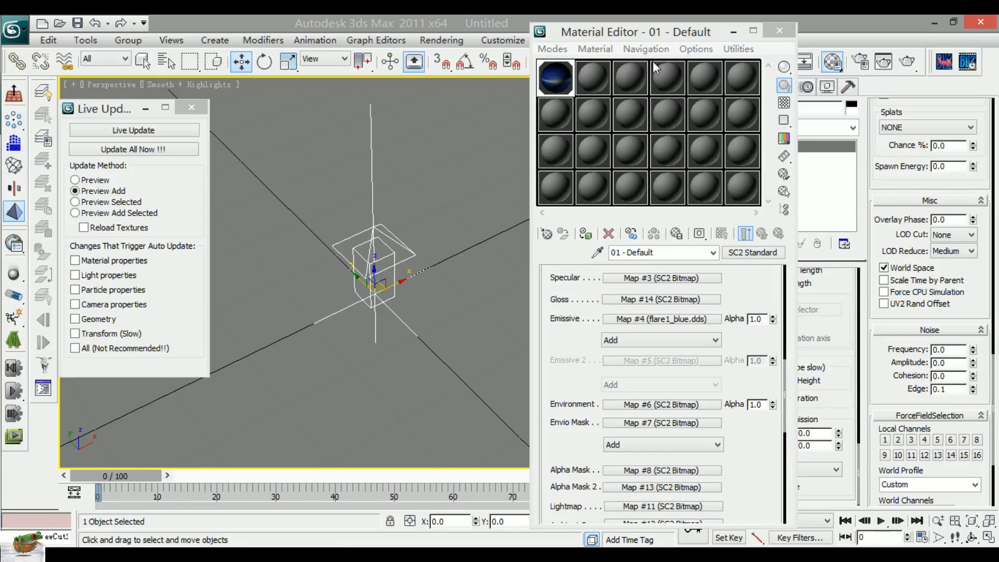
Step: Move the Material Editor clear of the command panel and review the SC2Particles emitter's parameters
left_click_drag(654, 33, 428, 47)
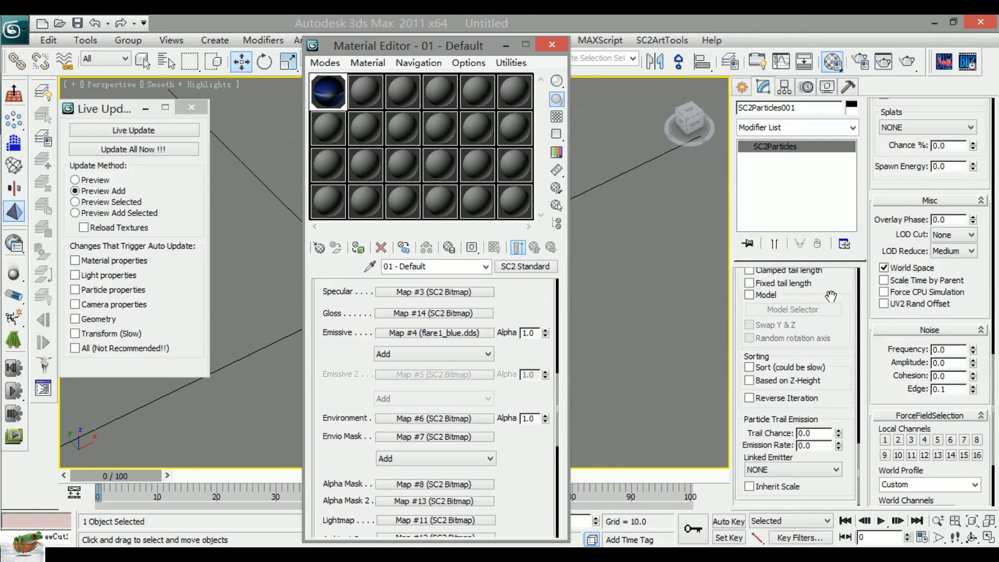
left_click_drag(841, 298, 829, 353)
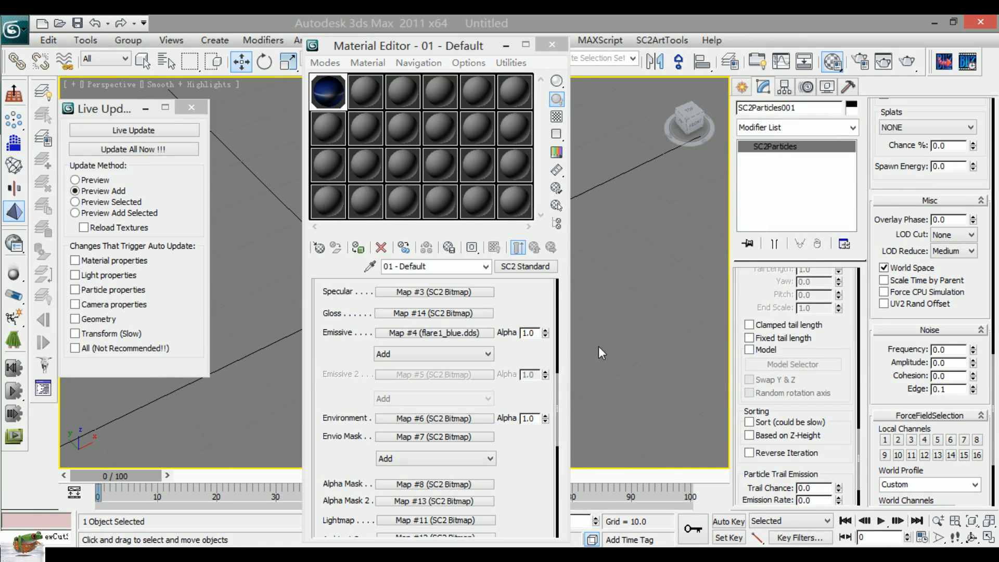
left_click_drag(522, 293, 520, 295)
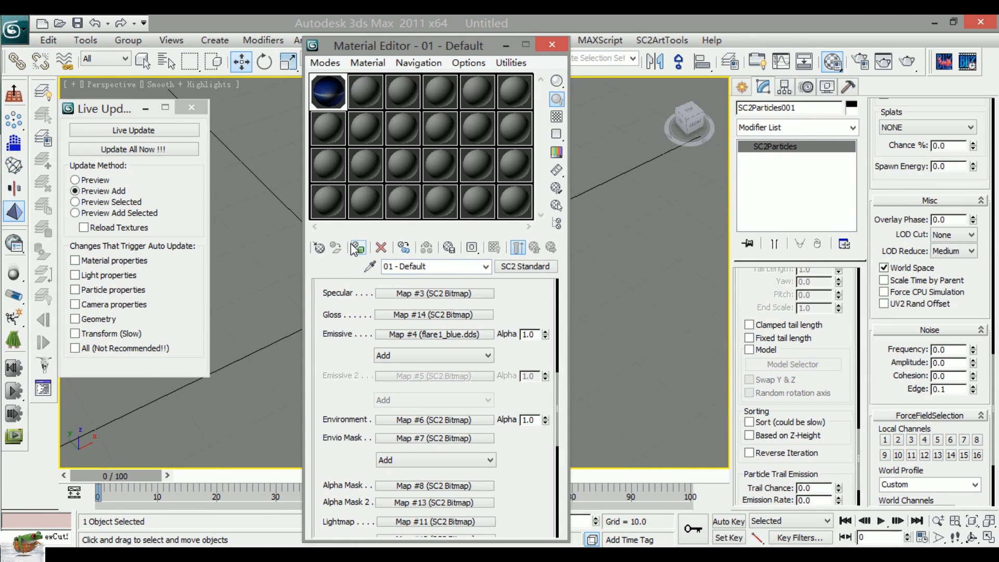
Step: Update all of the scene in the cutscene preview and switch to the cutscene editor
left_click_drag(774, 302, 781, 372)
scroll(781, 372, "up", 10)
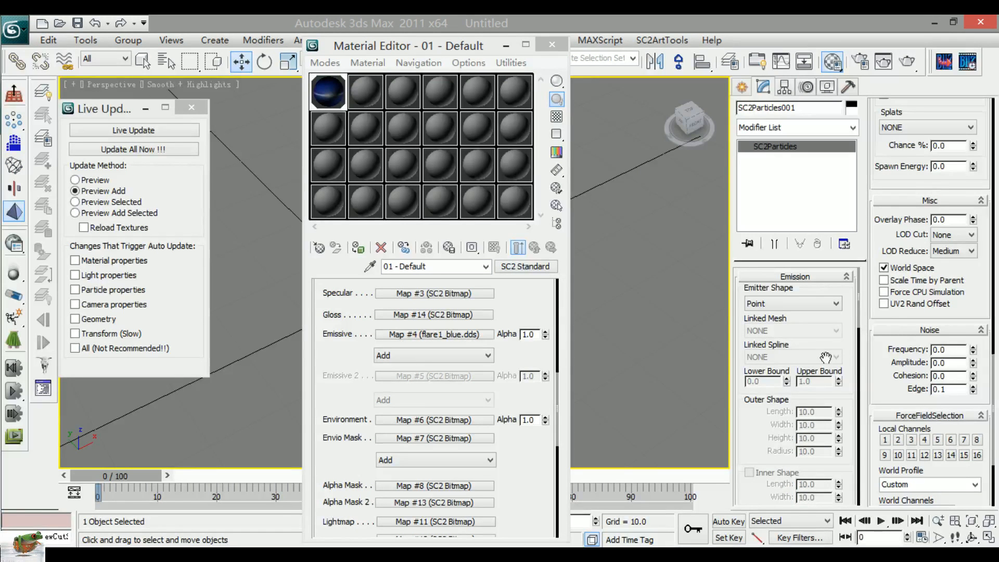
scroll(892, 149, "up", 15)
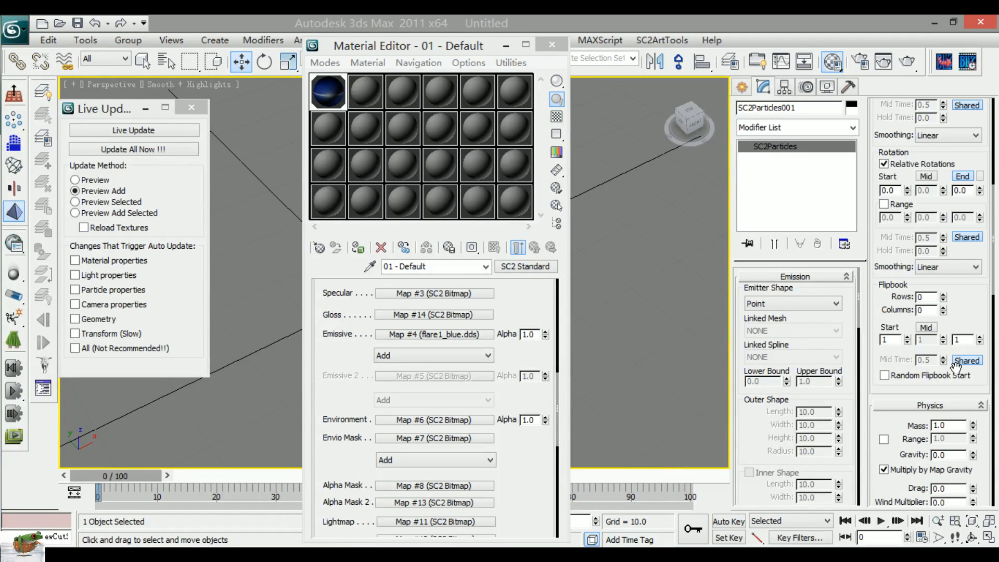
scroll(957, 368, "up", 5)
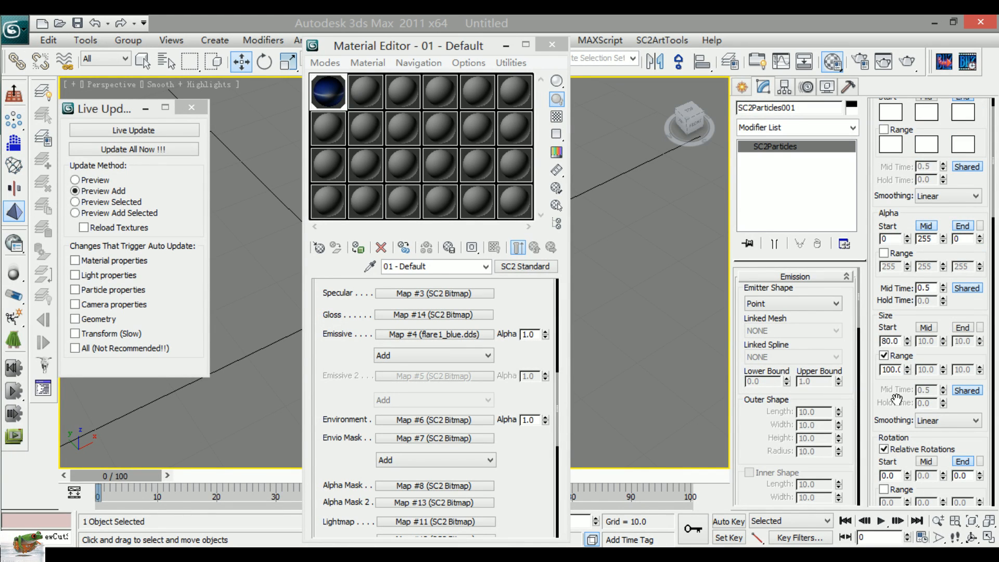
left_click(94, 150)
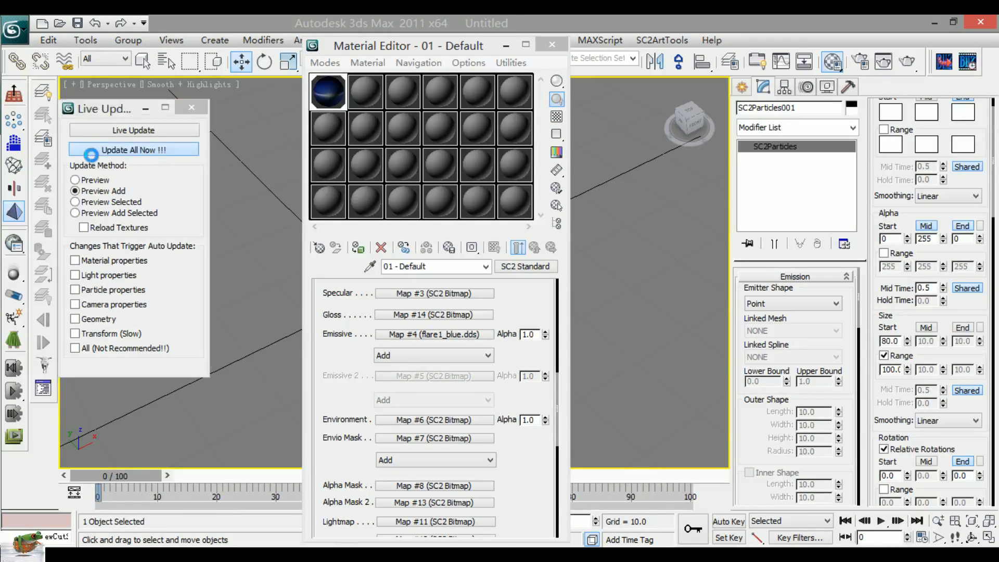
left_click(402, 489)
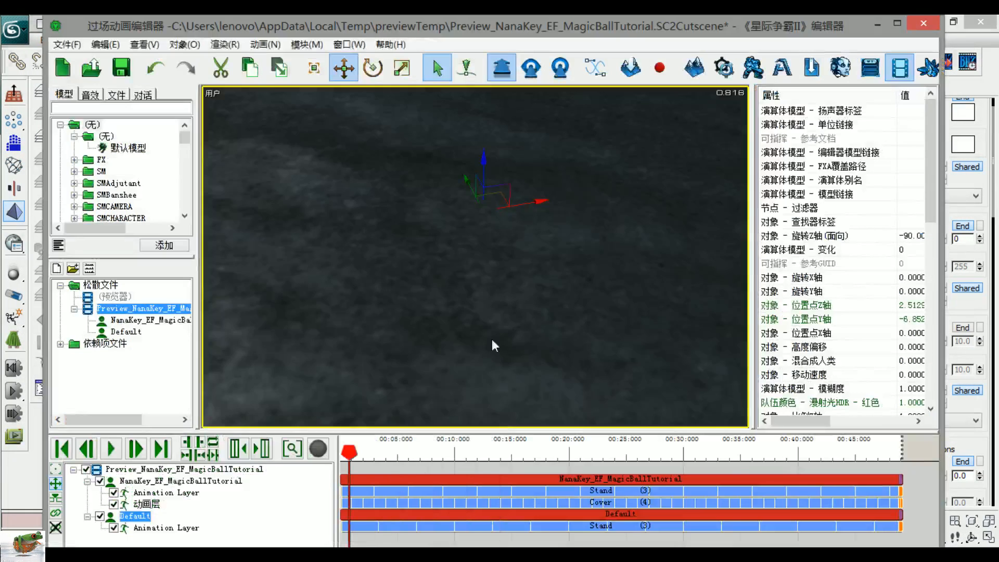
Step: Play the cutscene preview, compare the blue flare with the neighbouring effects, and pause with the flare in close view
middle_click_drag(449, 327, 502, 330)
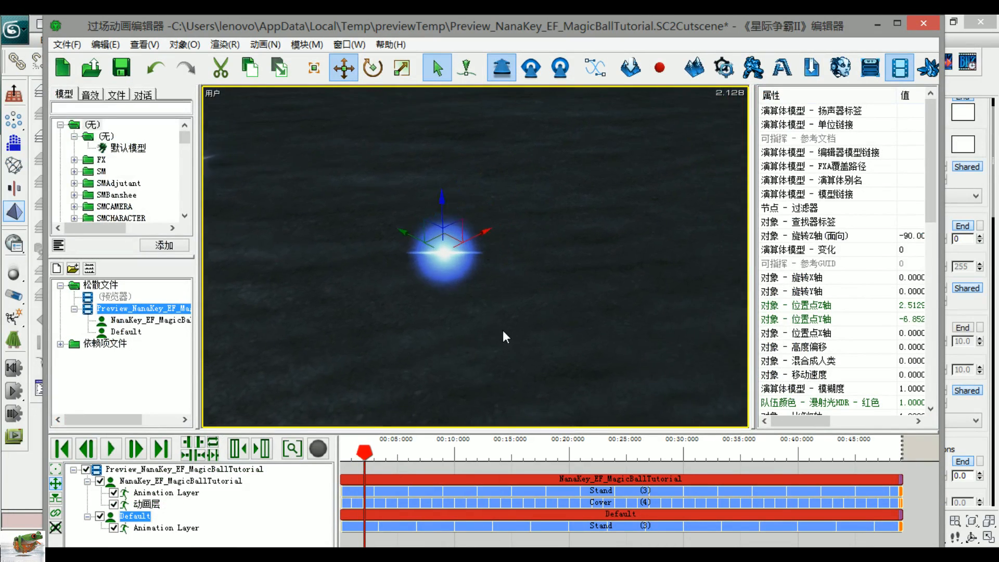
key("space")
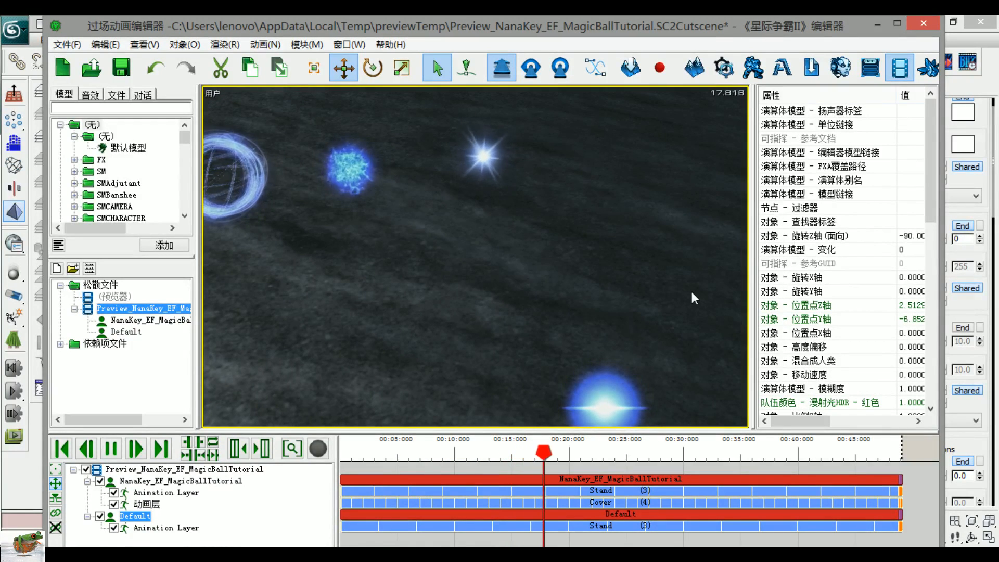
right_click_drag(649, 371, 597, 337)
scroll(597, 336, "up", 2)
right_click_drag(551, 289, 563, 306)
scroll(562, 291, "up", 1)
key("space")
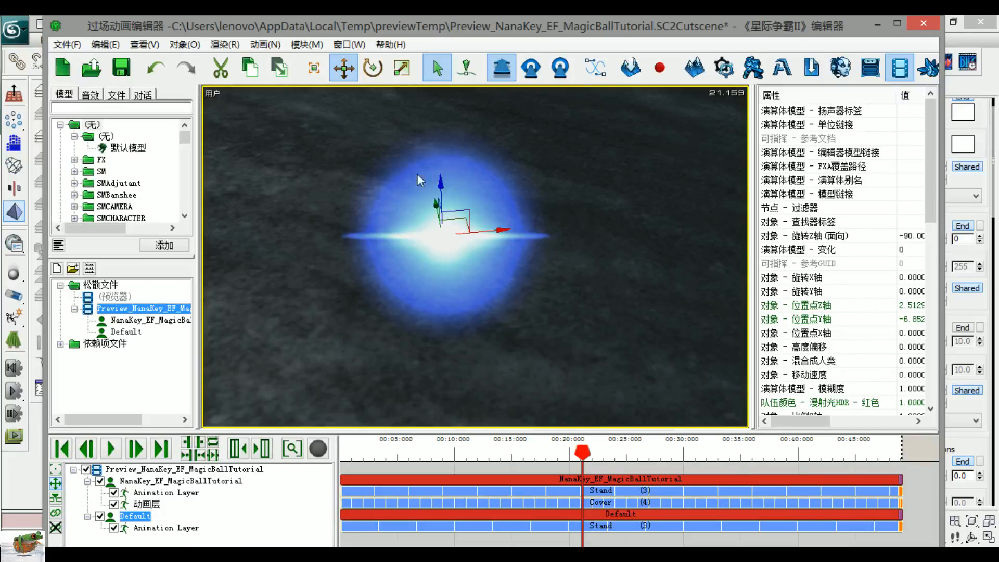
Step: Examine the paused blue flare's round edge from different angles and distances, and return to 3ds Max
scroll(522, 239, "down", 4)
right_click_drag(542, 252, 374, 256)
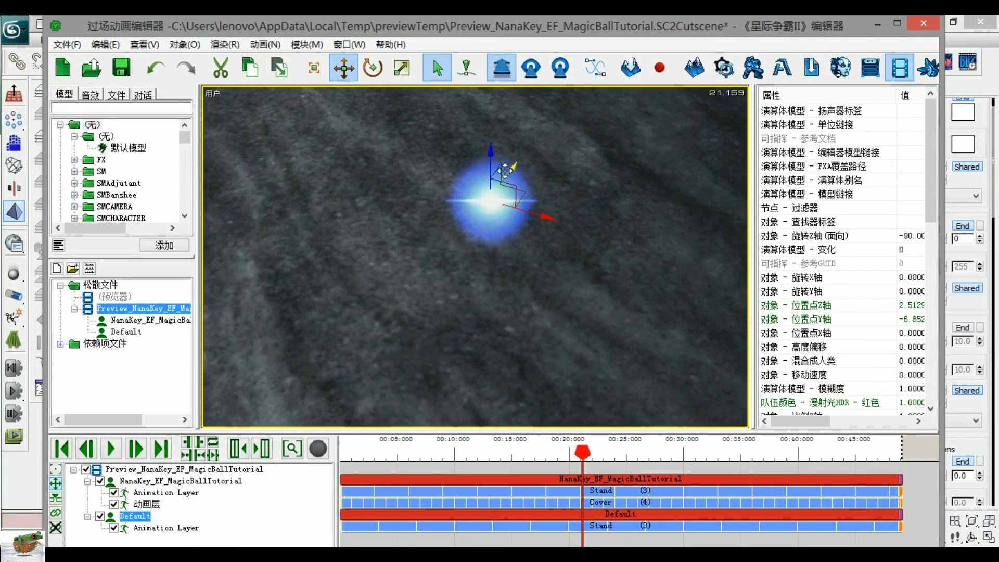
right_click_drag(509, 242, 518, 274)
scroll(517, 279, "up", 4)
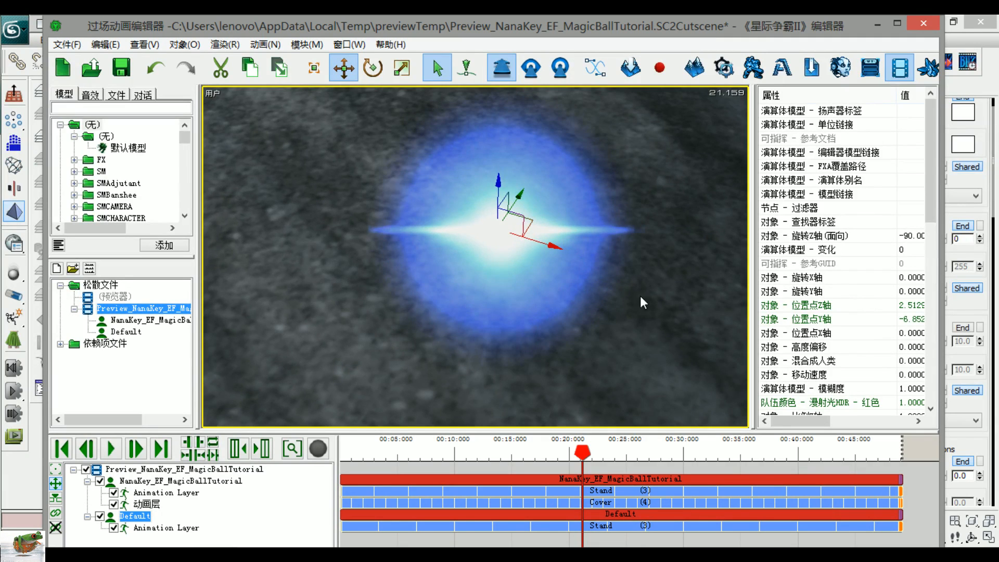
left_click(972, 181)
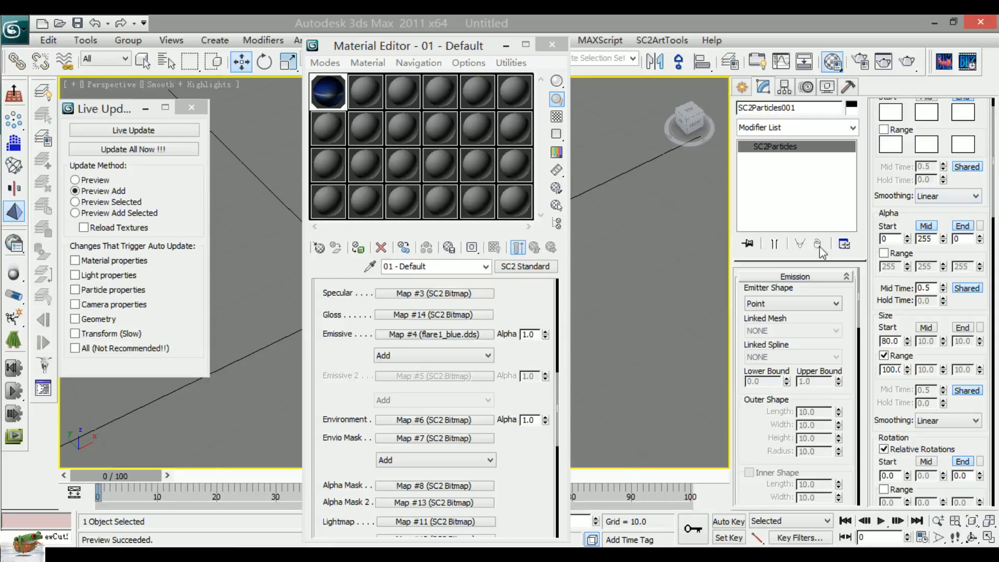
Step: Paste a copy of the flare1_blue.dds Emissive map into the material's Alpha Mask slot and open that map
left_click(509, 304)
right_click(457, 334)
left_click(502, 357)
left_click_drag(329, 404, 343, 304)
right_click(383, 385)
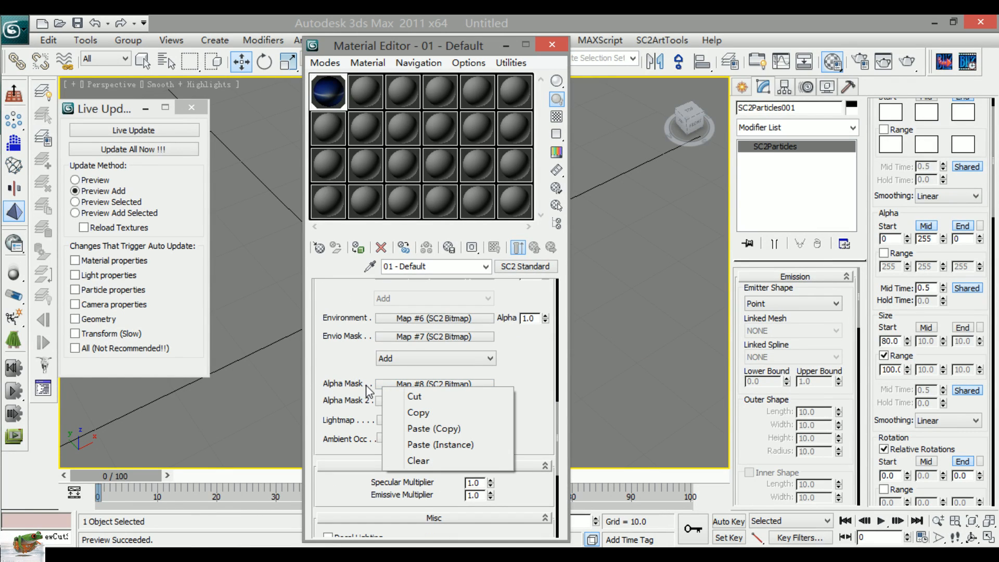
left_click(429, 430)
left_click(417, 391)
Step: Set the Alpha Mask map's color operation to Use A
scroll(367, 341, "down", 4)
scroll(367, 340, "down", 4)
left_click(365, 356)
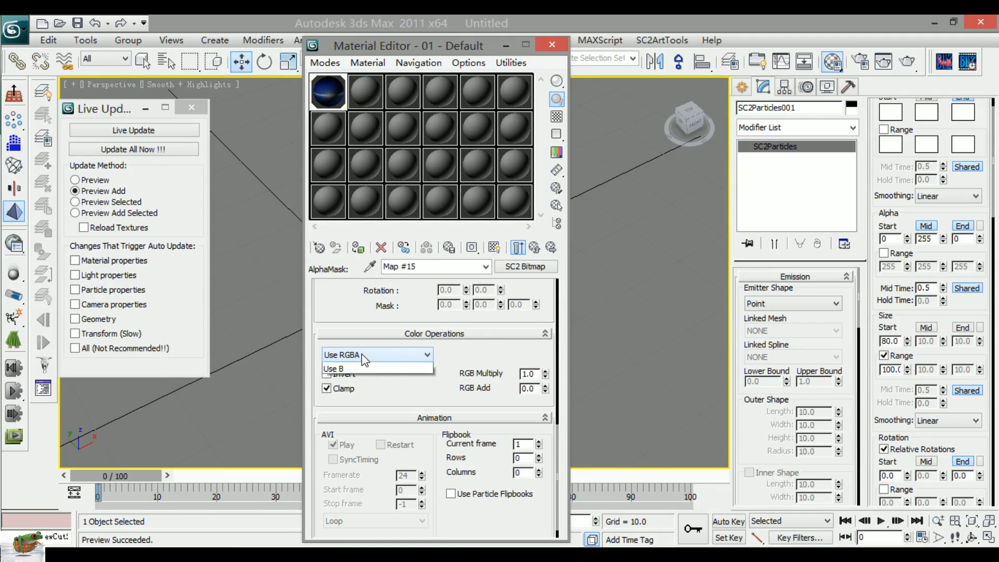
left_click(346, 387)
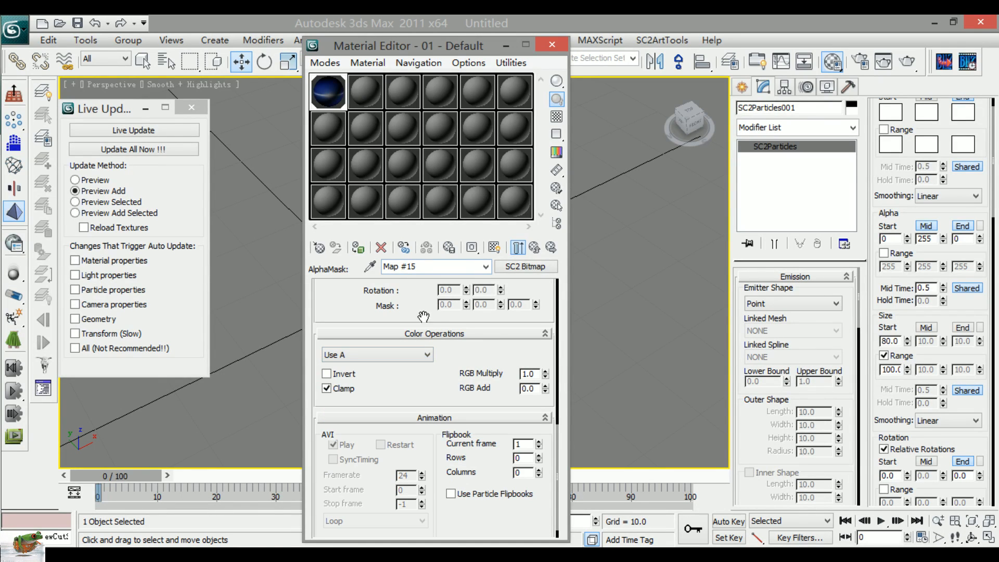
Step: Show only the Alpha Mask map in the sample slot, inspect it in an enlarged preview, and close that preview
left_click(518, 249)
double_click(325, 98)
left_click_drag(276, 108, 713, 107)
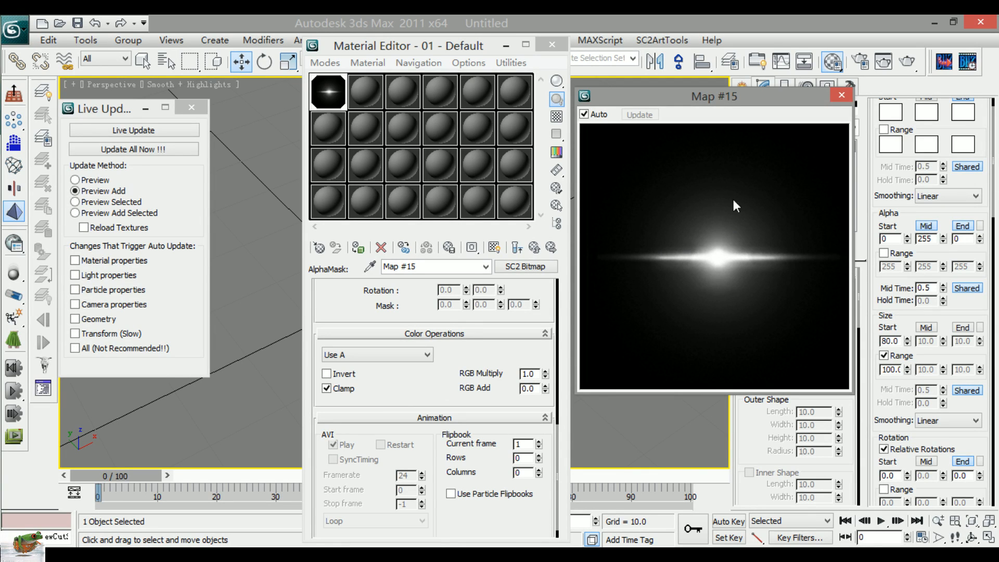
left_click(841, 95)
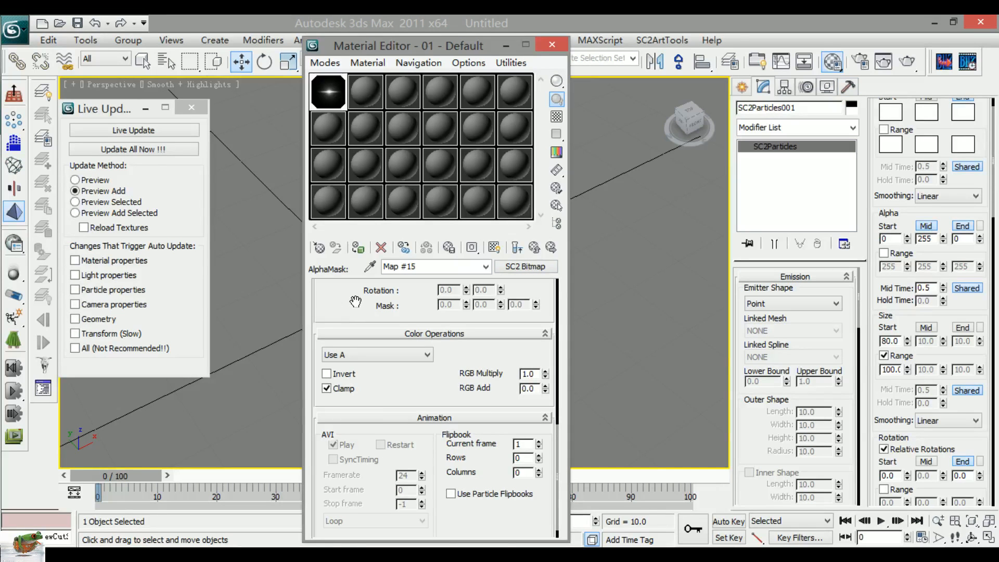
Step: Update the preview with the alpha-masked material, play it in the cutscene editor, and pause on the flare
left_click(141, 156)
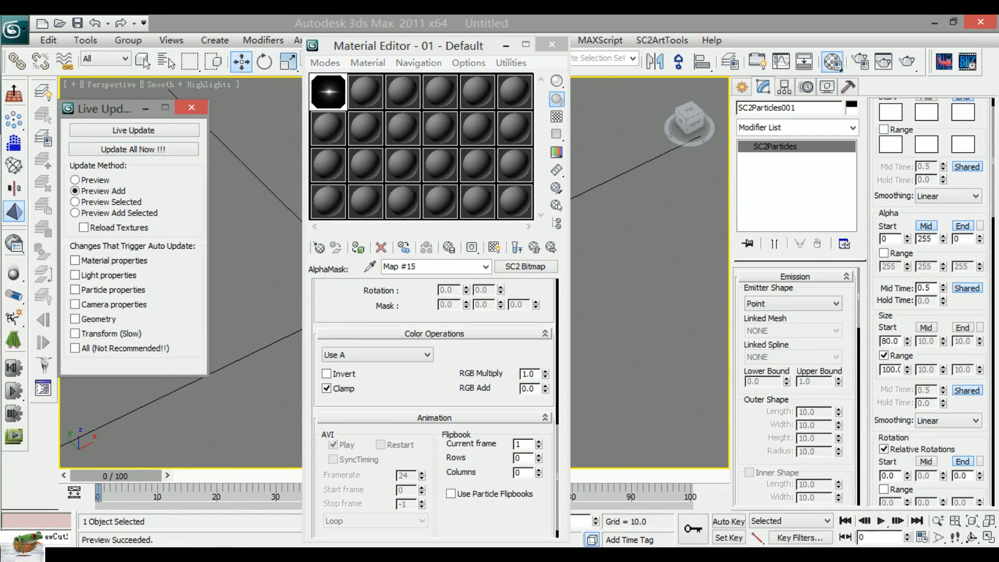
left_click(414, 476)
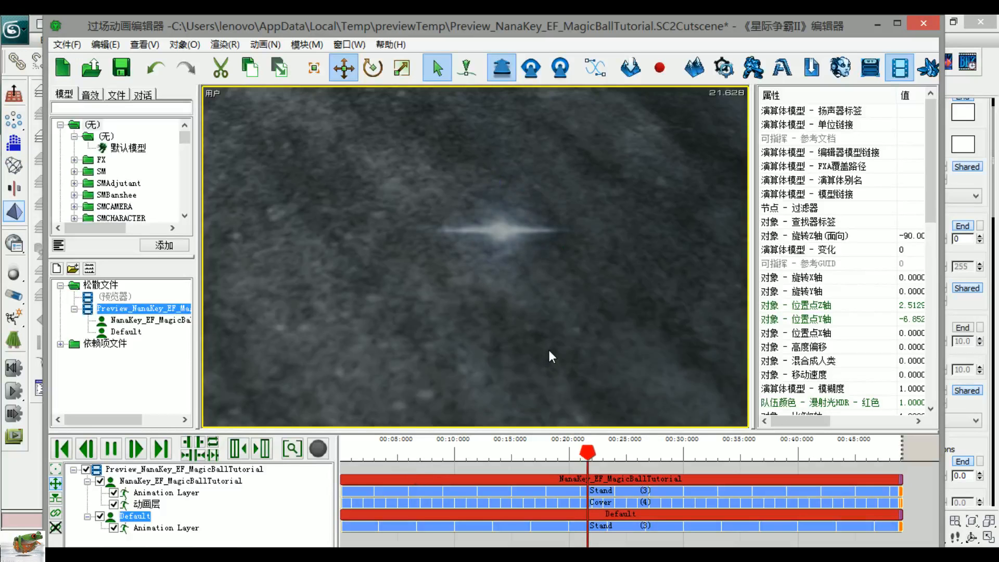
key("space")
middle_click_drag(462, 327, 517, 323)
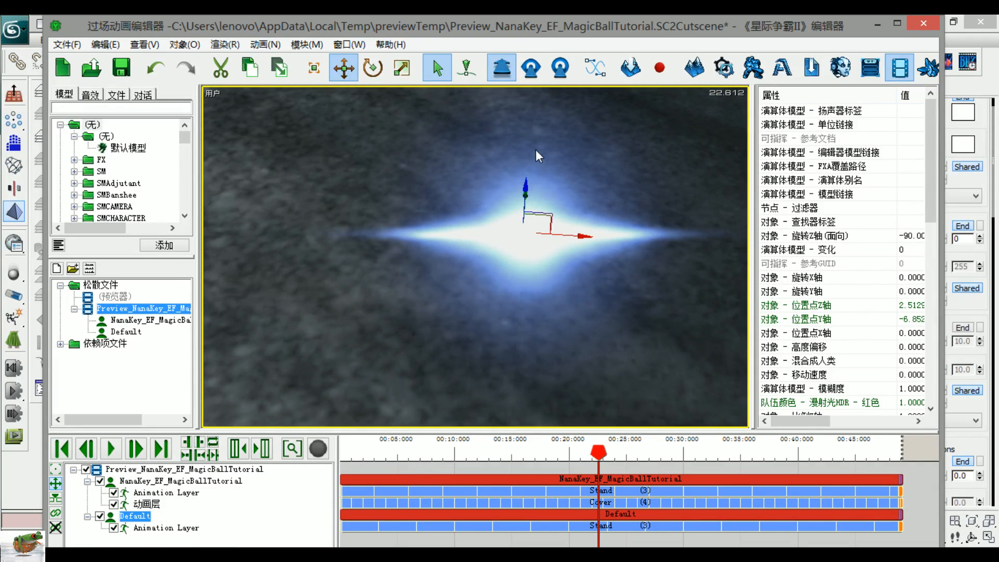
middle_click_drag(528, 294, 458, 305)
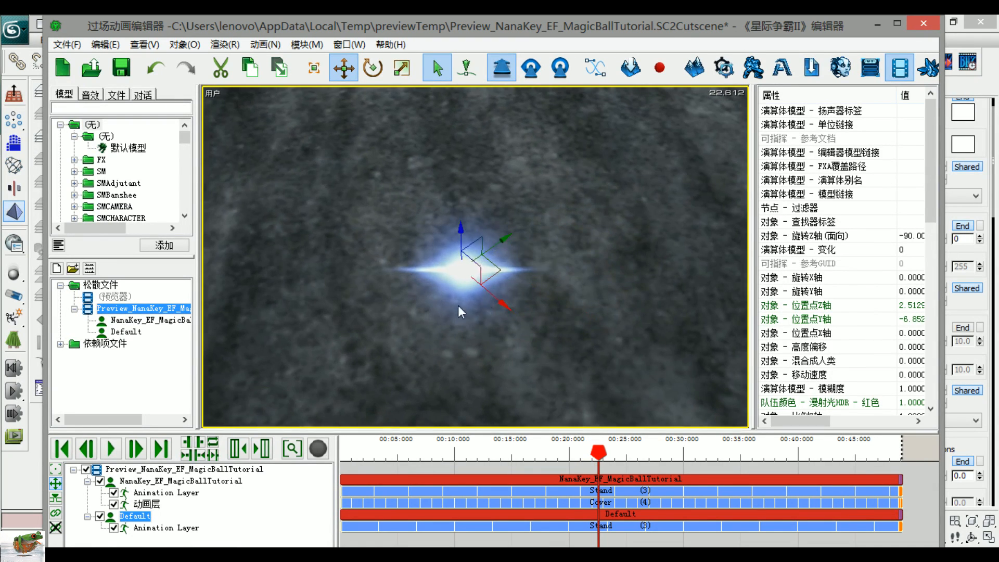
Step: Deselect the Default model, compare the masked flare with the original effects near and far, and return to 3ds Max
scroll(510, 242, "down", 5)
middle_click_drag(510, 243, 554, 326)
scroll(412, 276, "up", 3)
scroll(570, 307, "up", 4)
scroll(580, 312, "down", 4)
left_click(592, 311)
scroll(498, 305, "up", 2)
scroll(604, 317, "up", 3)
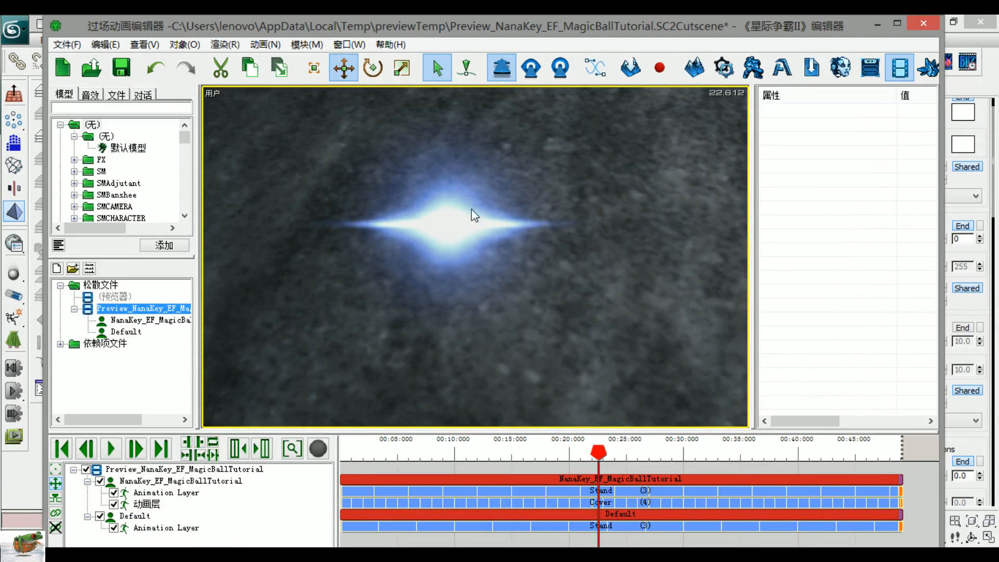
scroll(472, 210, "down", 5)
middle_click_drag(636, 186, 616, 188)
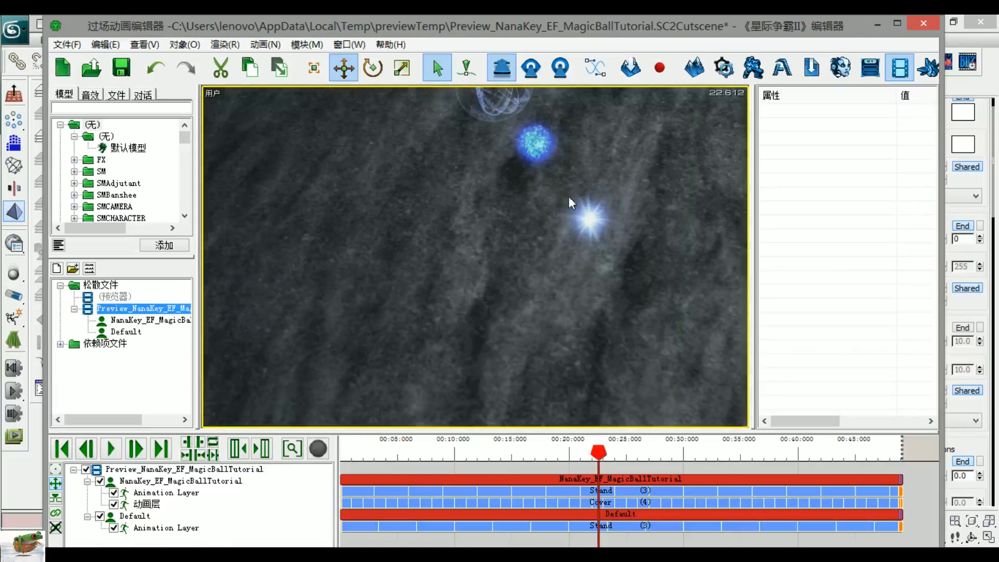
left_click(965, 181)
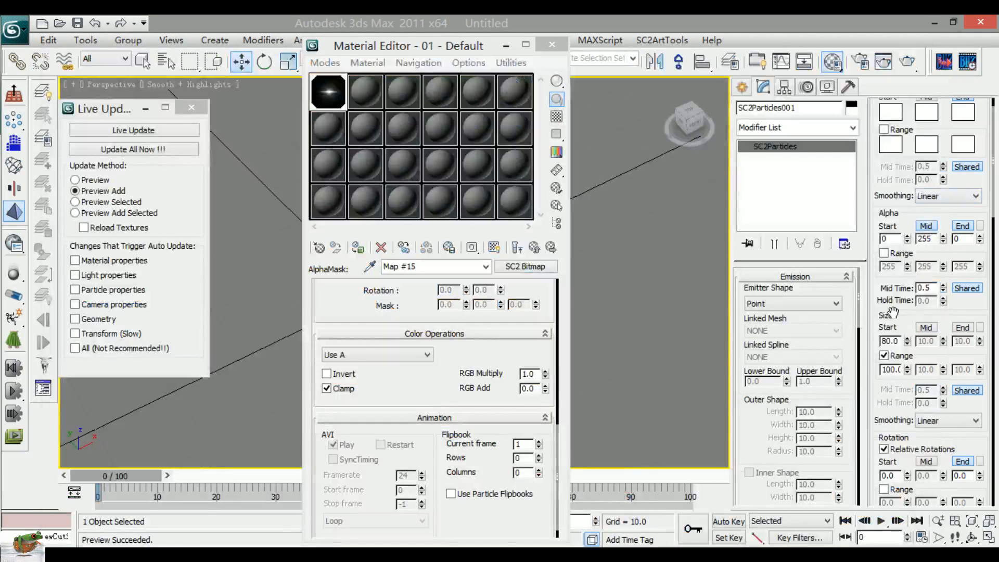
Step: Set the particles' rotation End value to 20 and update the preview in the cutscene editor
scroll(893, 312, "down", 5)
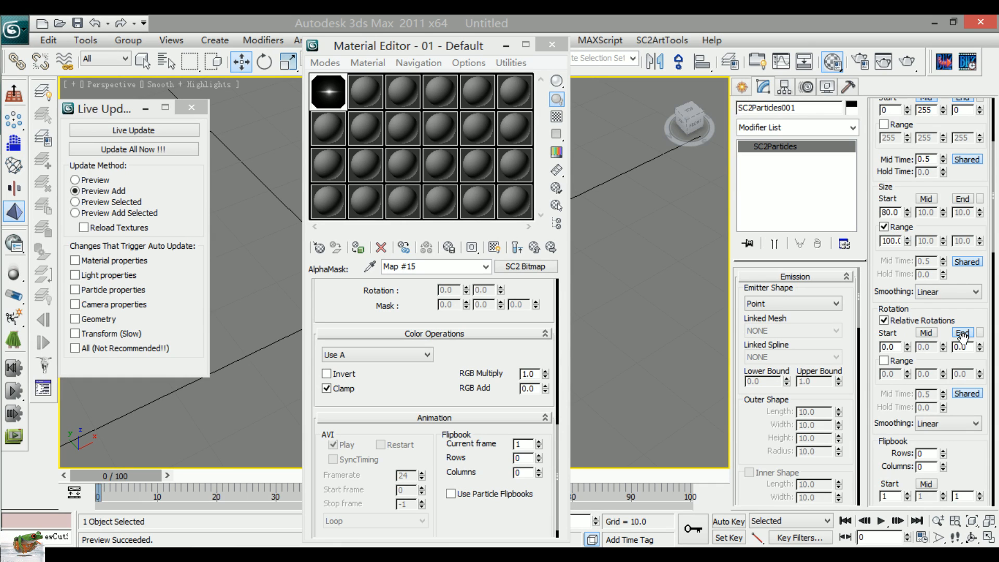
type("2")
left_click(137, 149)
left_click(254, 555)
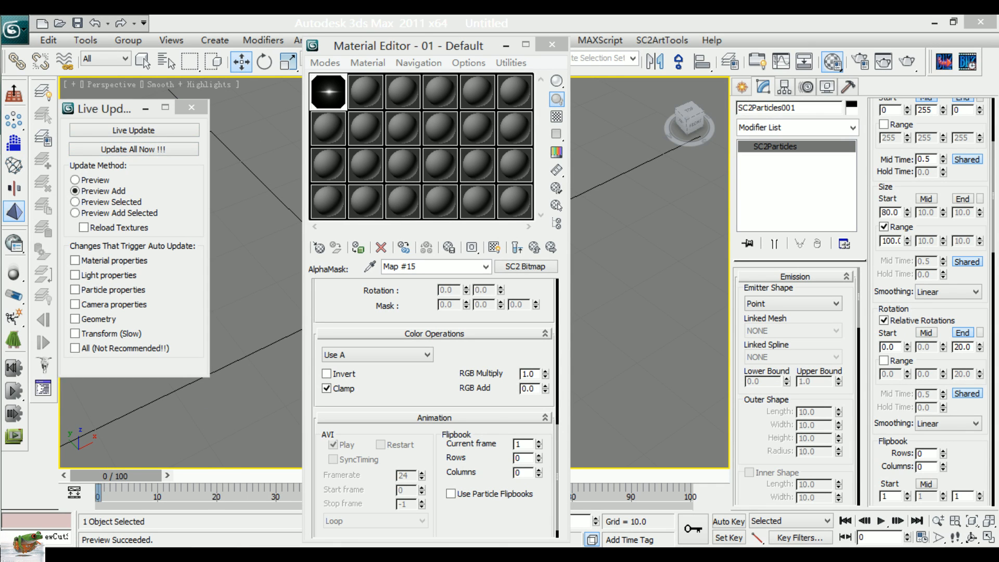
left_click(408, 477)
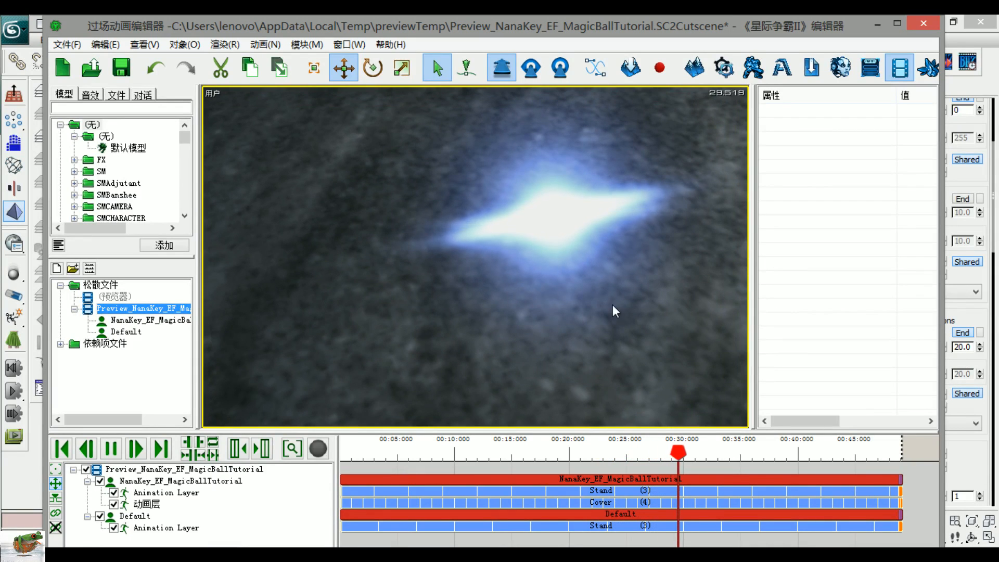
Step: Enable the particles' rotation Range in 3ds Max with a start of 100 and an end of 120
left_click(963, 308)
left_click(884, 360)
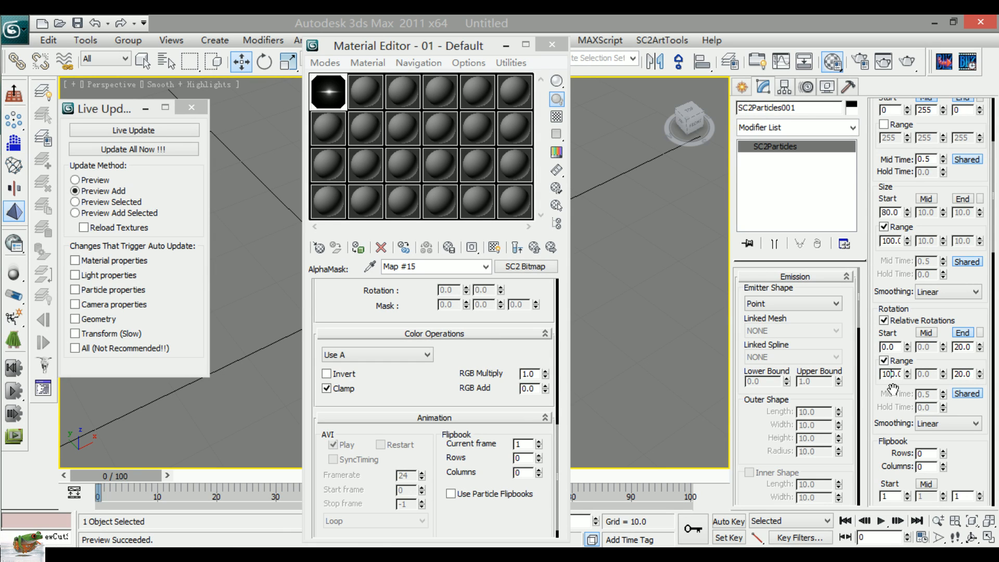
type("1")
left_click_drag(895, 404, 894, 402)
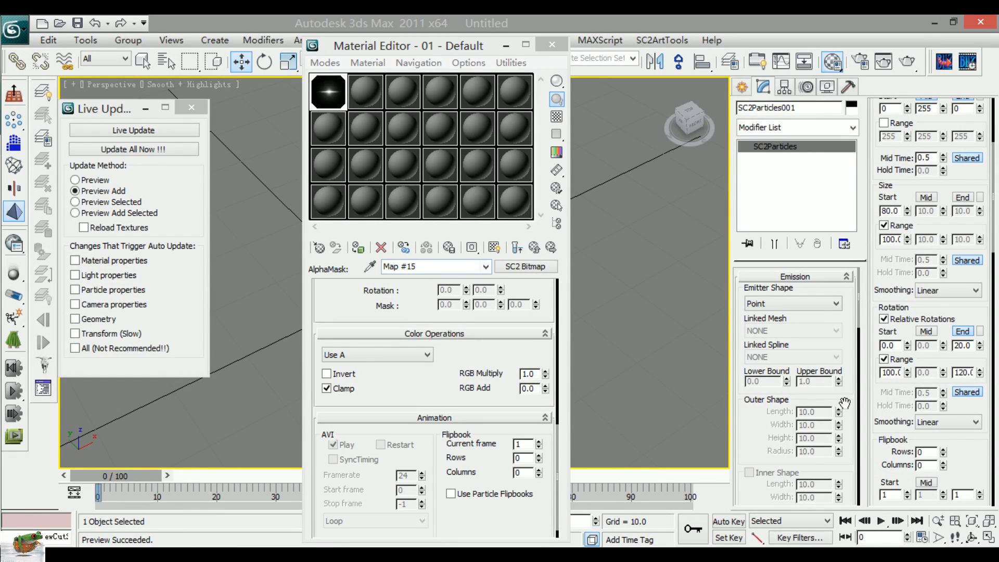
Step: Update the preview with the new rotation range and inspect the star flare in the cutscene editor, pausing and resuming playback
left_click(171, 151)
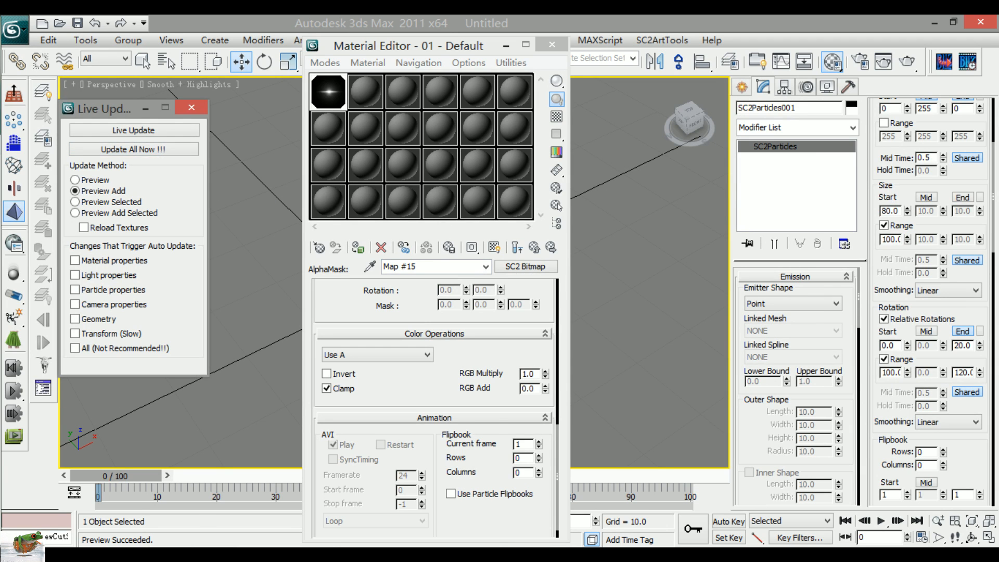
left_click(124, 477)
mouse_move(186, 541)
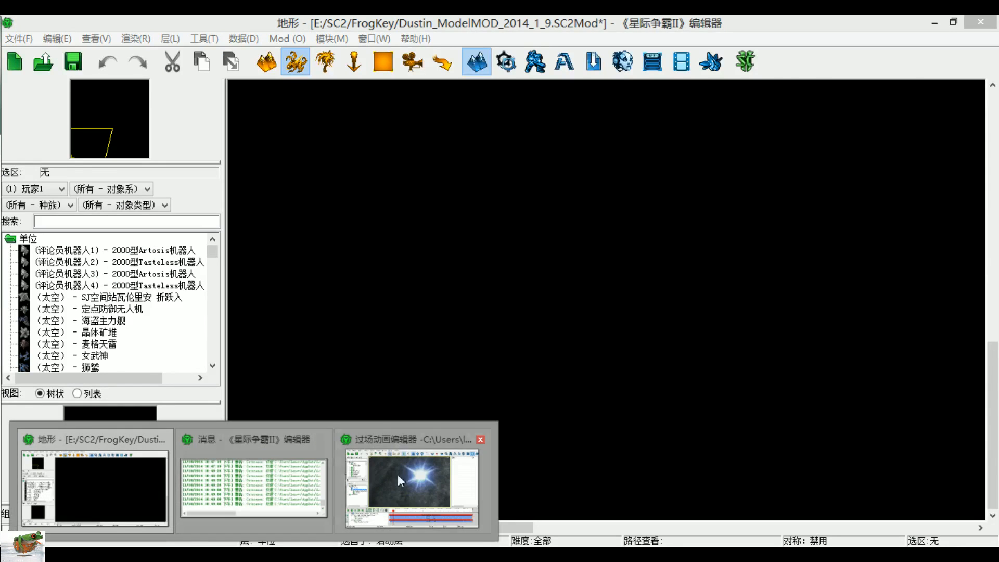
left_click(398, 474)
scroll(579, 322, "up", 3)
key("space")
scroll(580, 323, "down", 3)
right_click_drag(578, 321, 565, 336)
scroll(579, 356, "up", 3)
key("space")
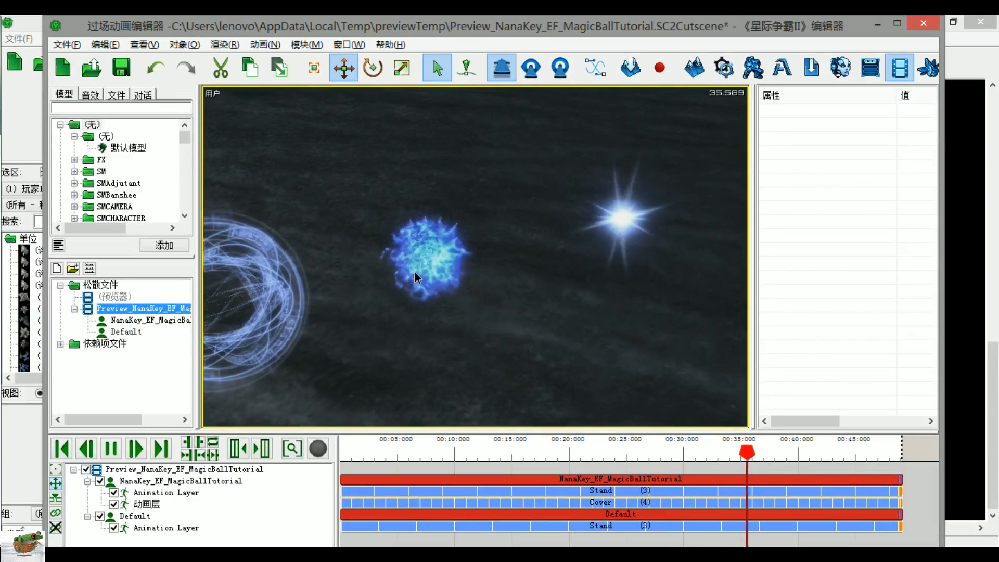
Step: Examine the original blue flame ball effect up close from several angles, alternately playing and pausing the preview
scroll(426, 267, "up", 2)
middle_click_drag(425, 267, 457, 261)
scroll(458, 261, "up", 3)
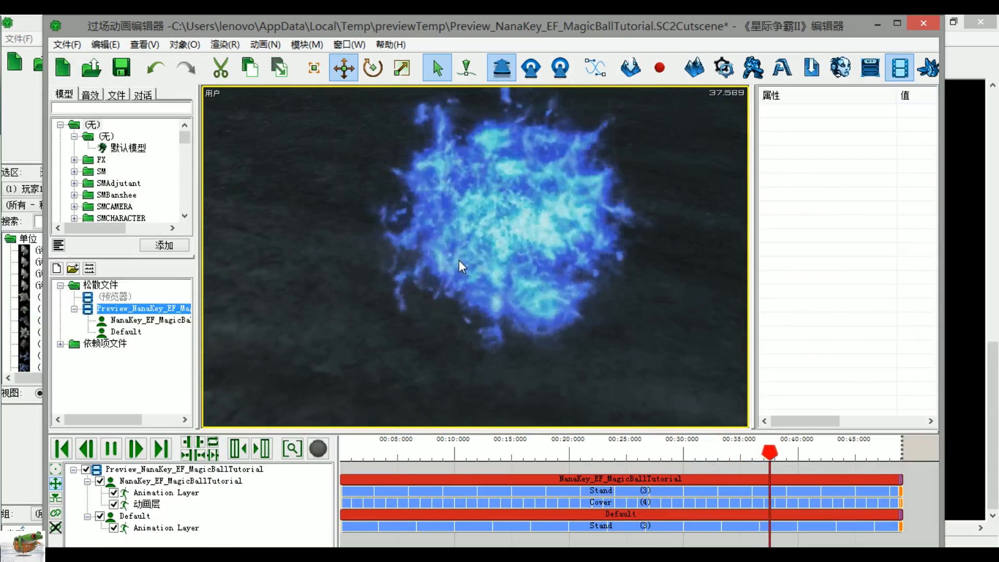
key("space")
scroll(526, 274, "down", 2)
middle_click_drag(526, 275, 487, 271)
scroll(499, 273, "up", 3)
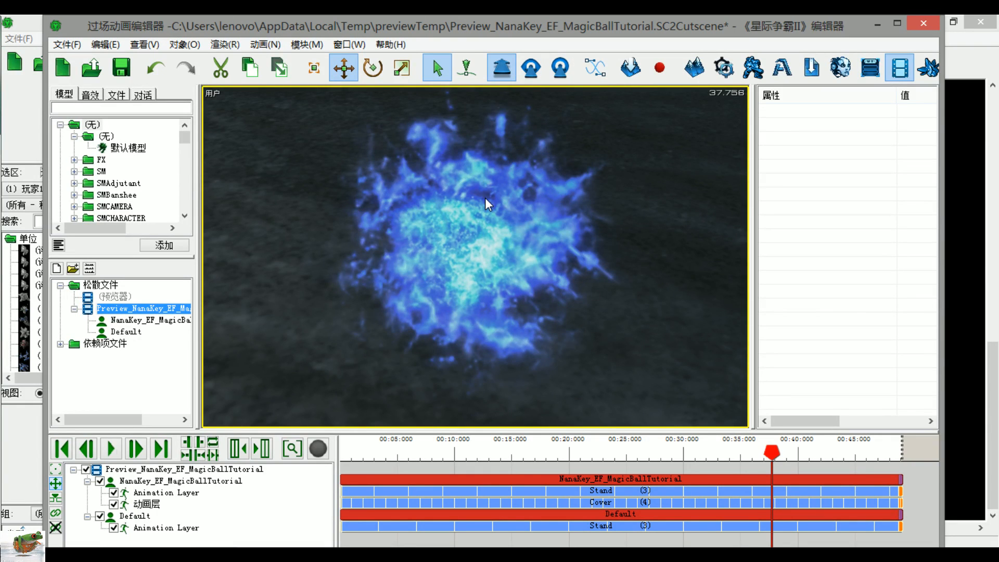
key("space")
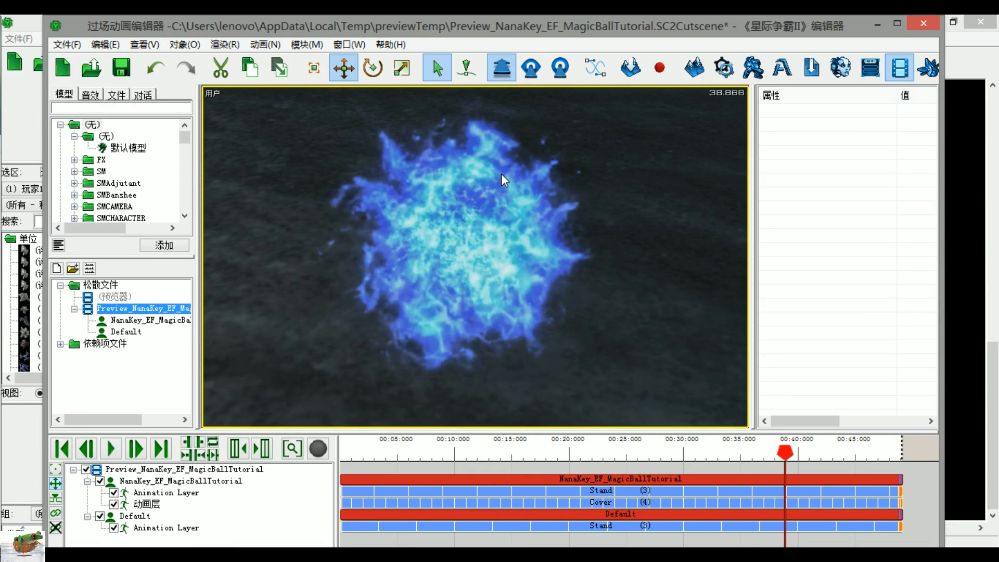
key("space")
scroll(442, 211, "down", 3)
middle_click_drag(442, 212, 466, 215)
scroll(548, 154, "up", 1)
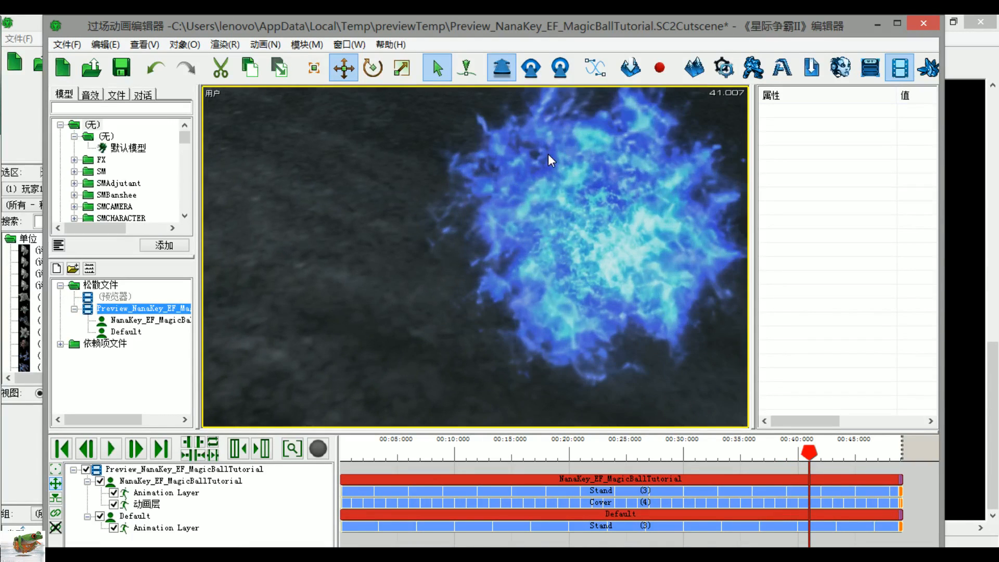
Step: Examine the blue plasma ball and the star flares in the cutscene editor from several angles, alternately playing and pausing the preview
middle_click_drag(574, 164, 563, 189)
scroll(552, 180, "up", 3)
scroll(535, 175, "down", 5)
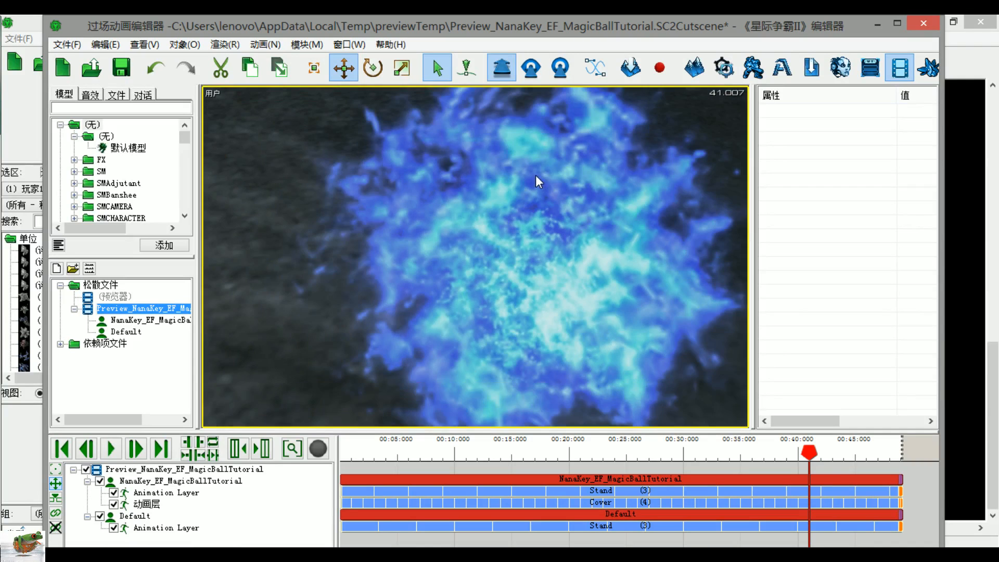
key("space")
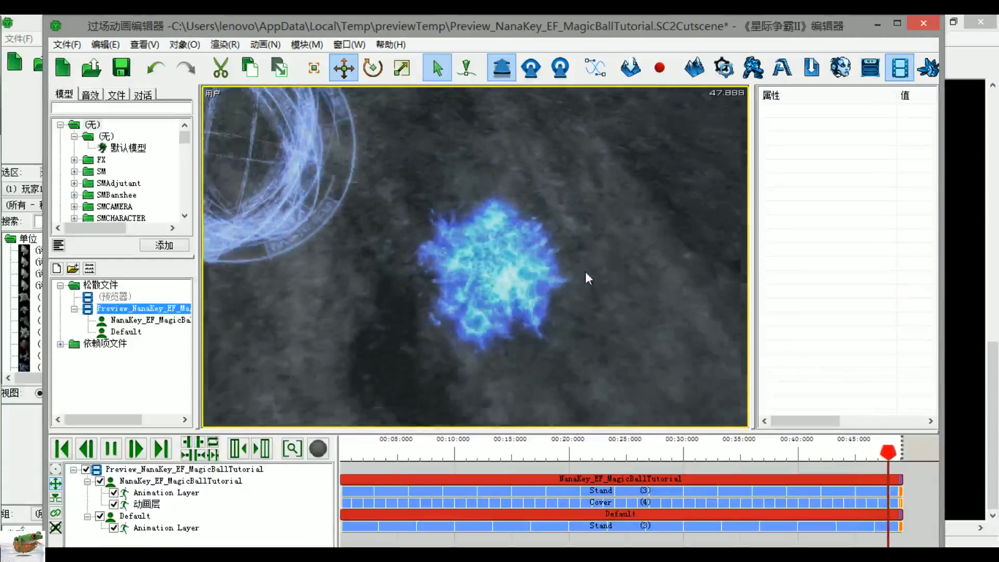
right_click_drag(525, 220, 537, 223)
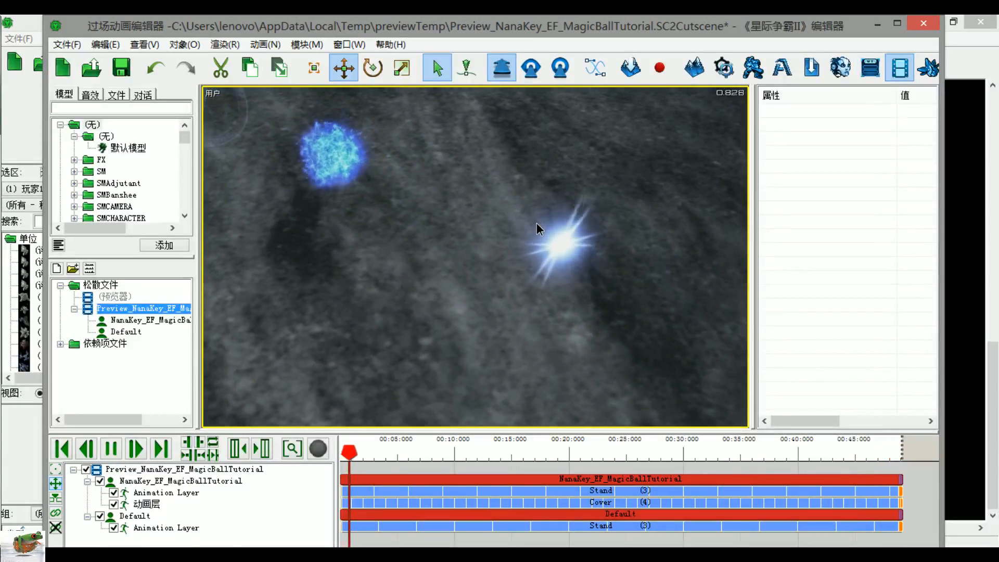
key("space")
right_click_drag(517, 289, 523, 262)
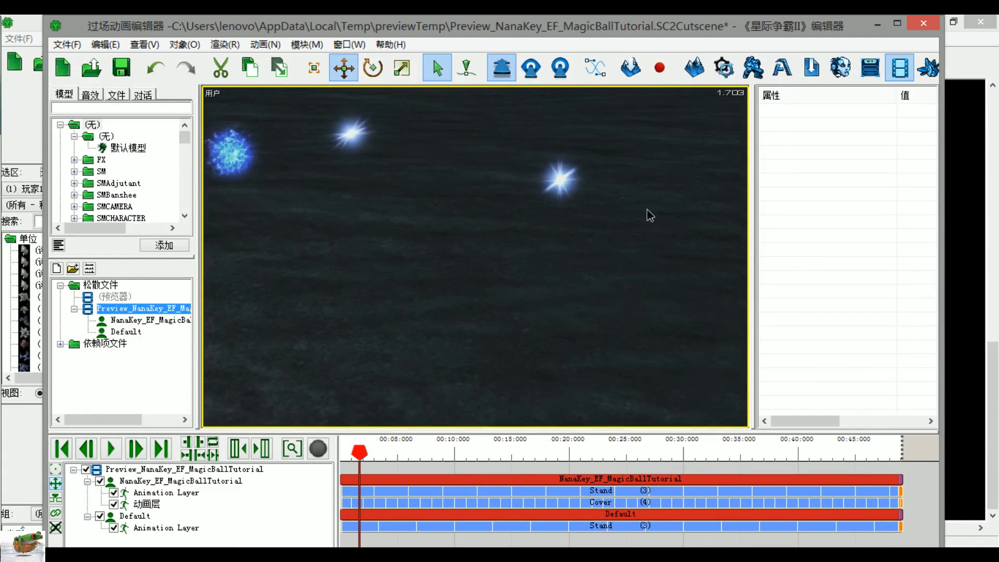
scroll(455, 274, "up", 5)
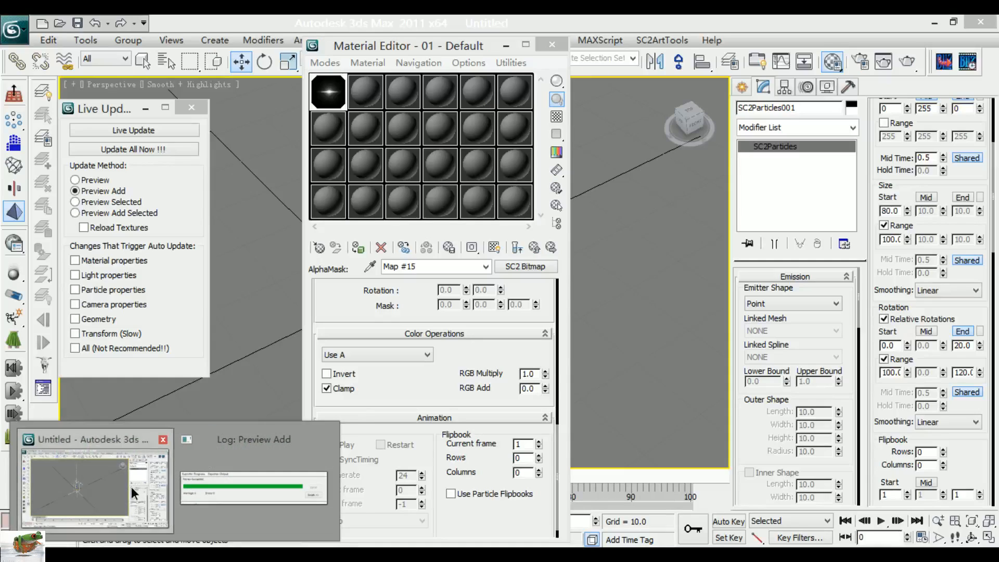
Step: Switch to 3ds Max and move the Material Editor clear of the particle emitter in the viewport
left_click(131, 486)
left_click_drag(445, 50, 160, 70)
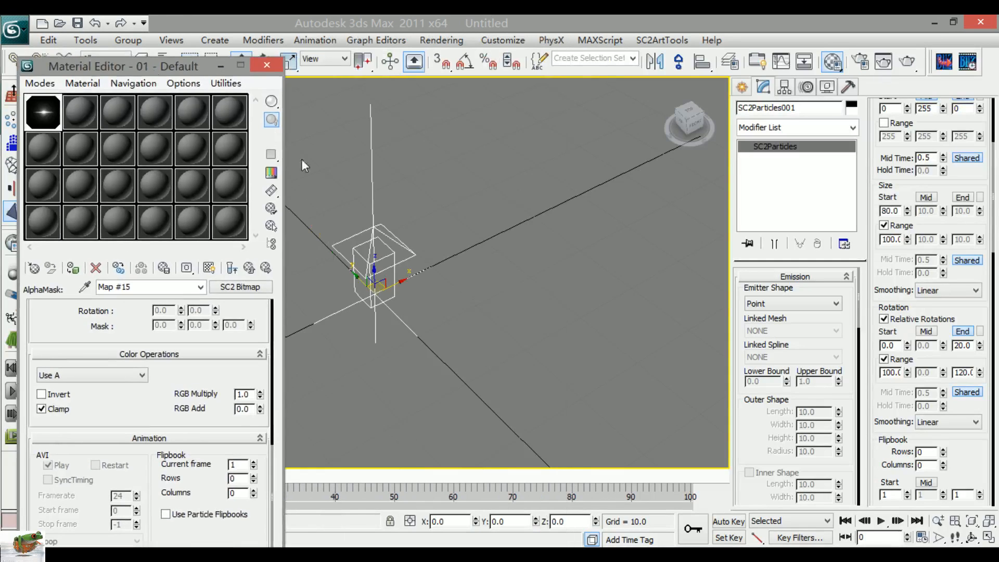
right_click(472, 256)
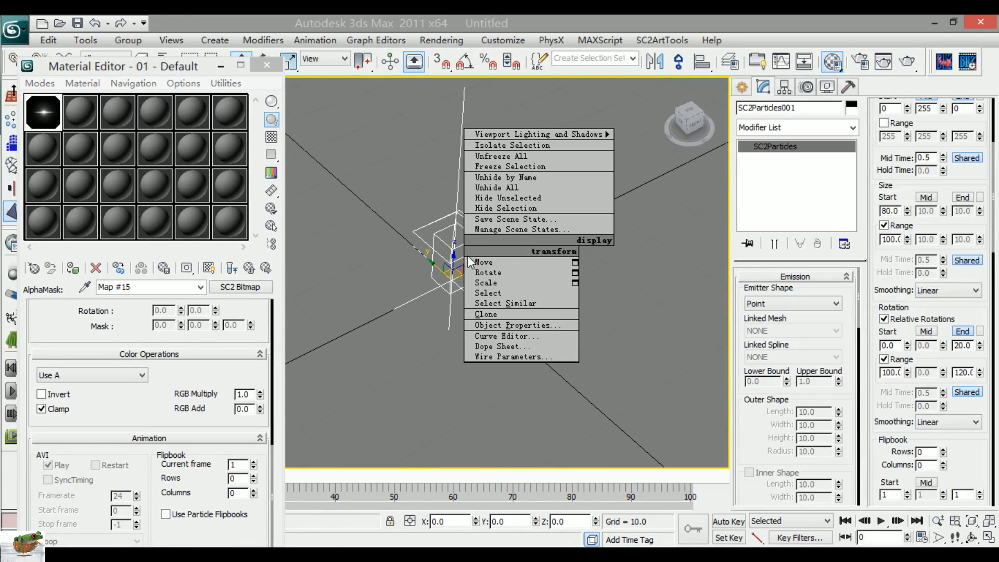
left_click(484, 316)
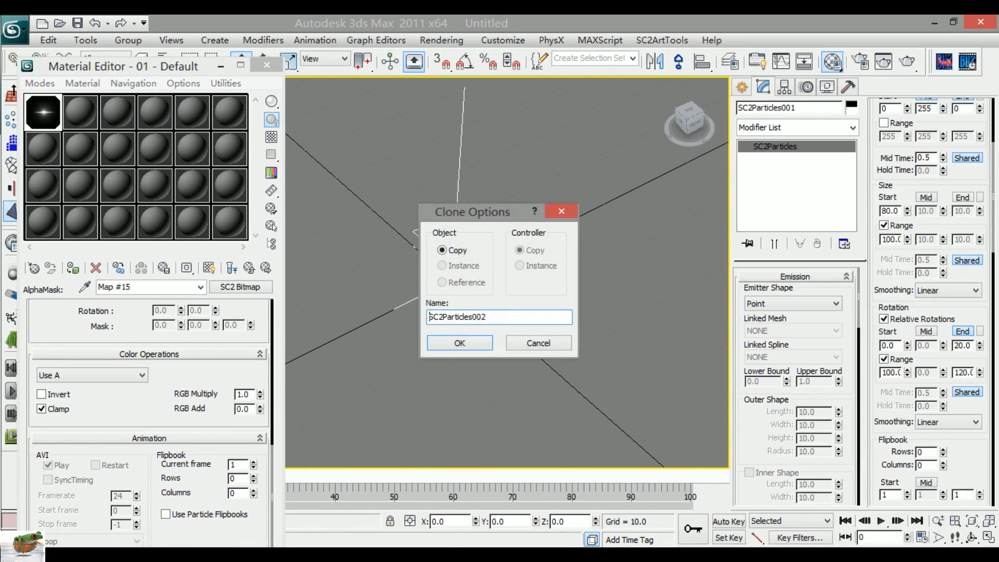
left_click(538, 343)
Step: Rename the star flare particle emitter LightCenter and clone it as a copy named Plasm
double_click(767, 108)
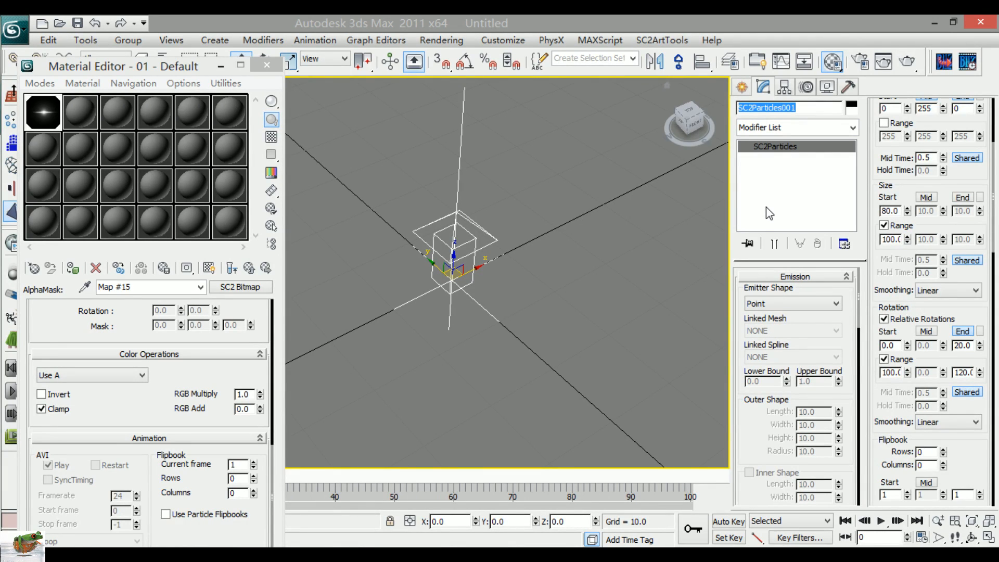
type("LightCenter")
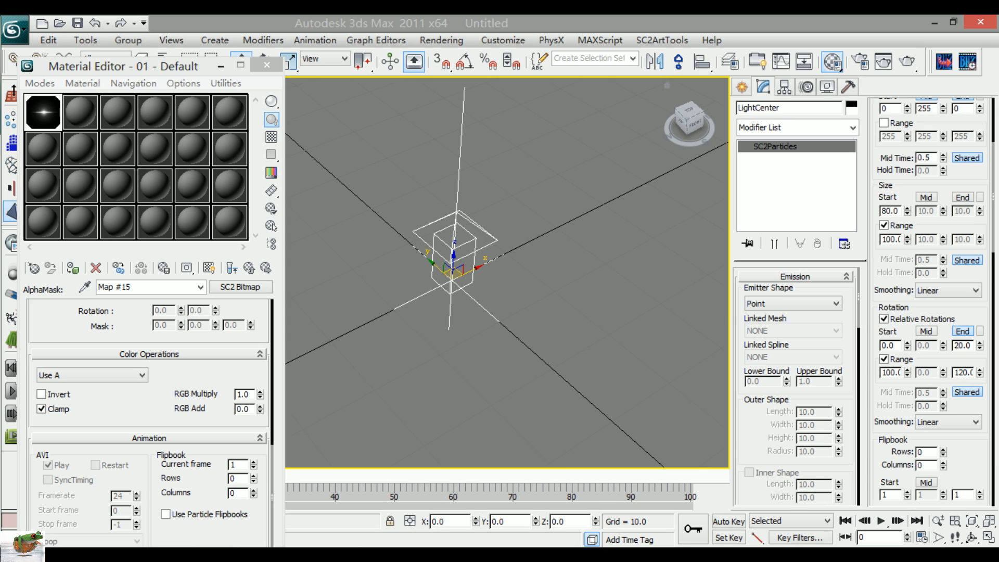
right_click(555, 316)
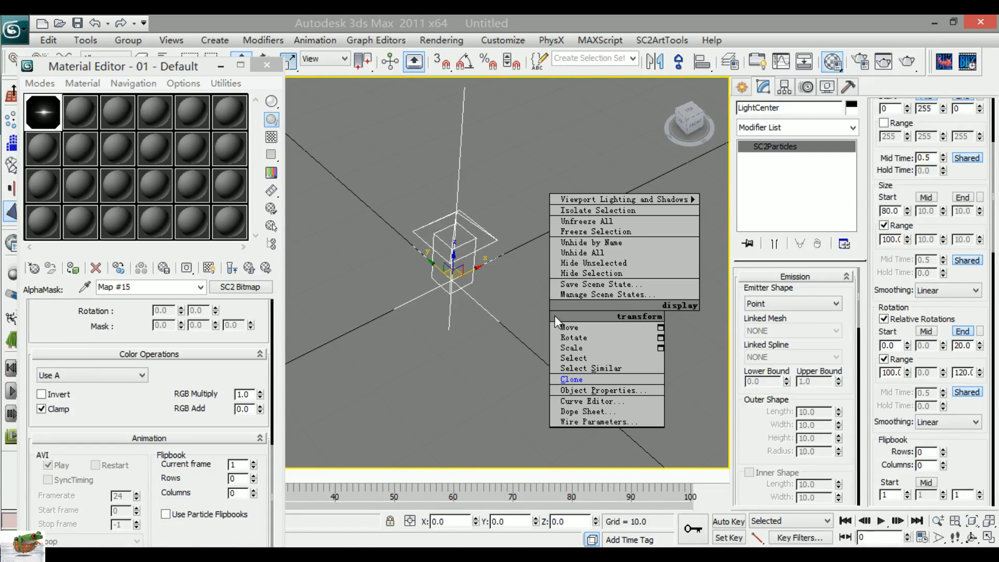
left_click(582, 383)
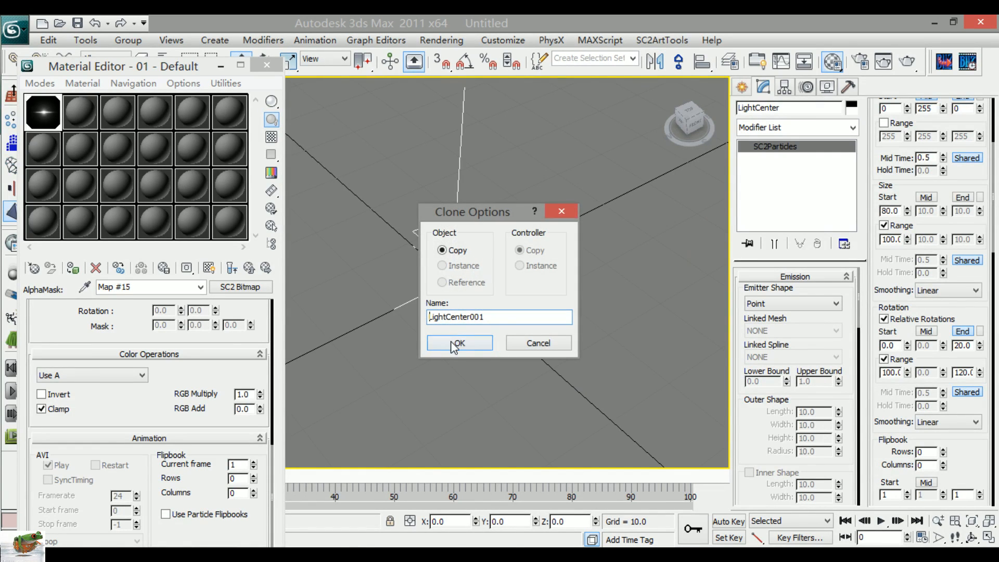
key("ctrl+a")
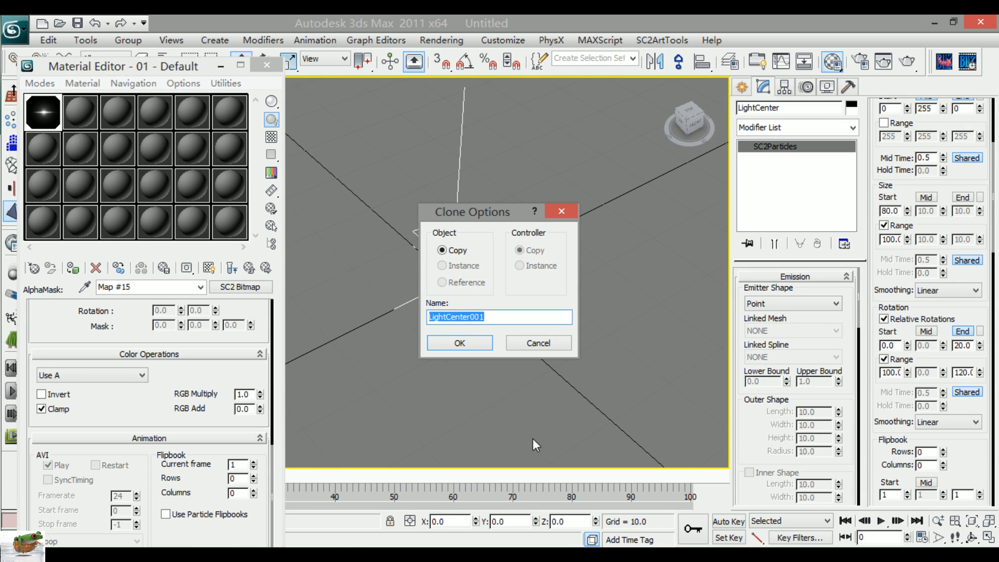
type("Plams")
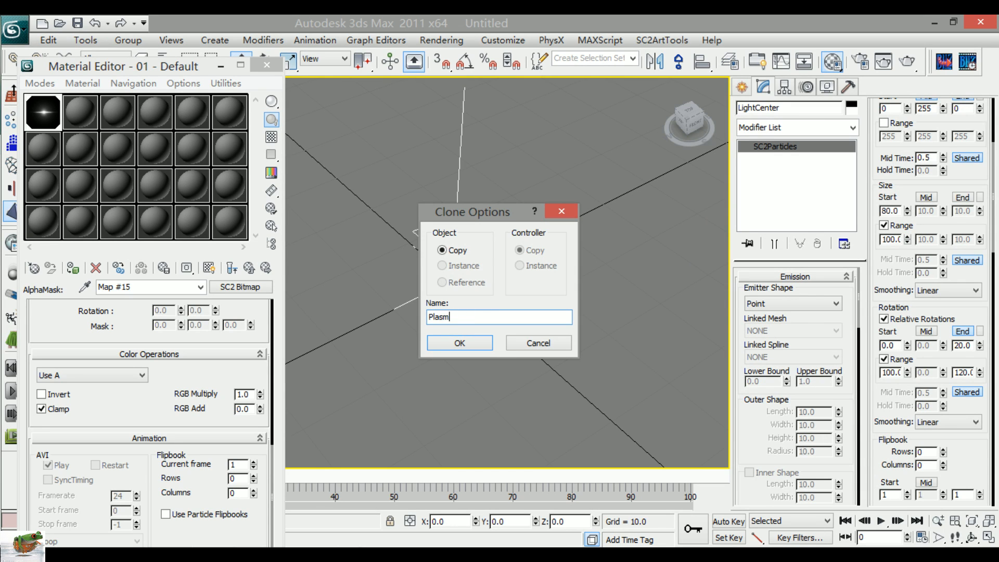
key("Return")
Step: Move the Live Update window aside and turn the second material slot into an SC2 Standard material
left_click_drag(109, 116, 623, 49)
mouse_move(470, 348)
middle_mouse_down()
mouse_move(457, 377)
mouse_move(489, 315)
mouse_move(474, 347)
middle_mouse_up()
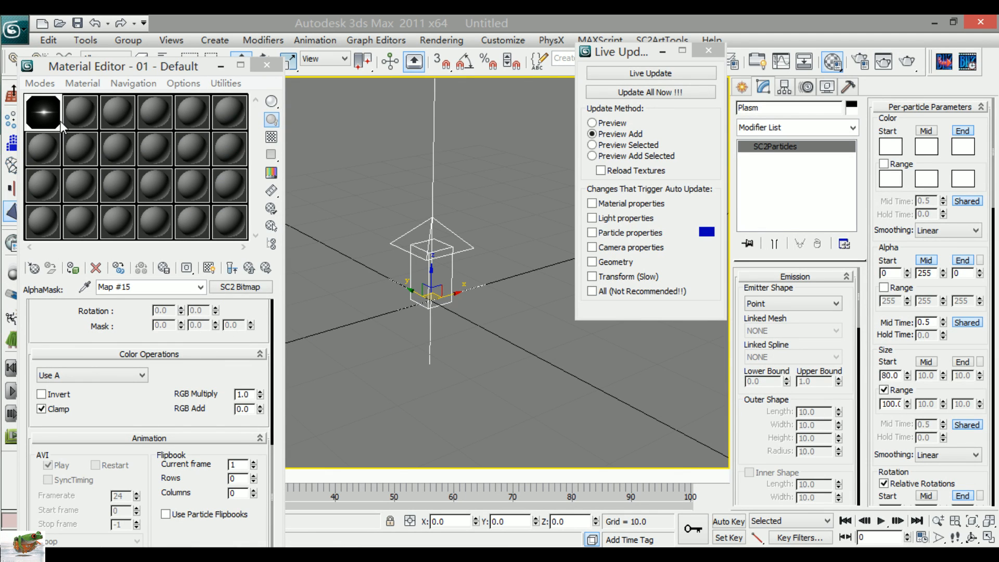
left_click(81, 120)
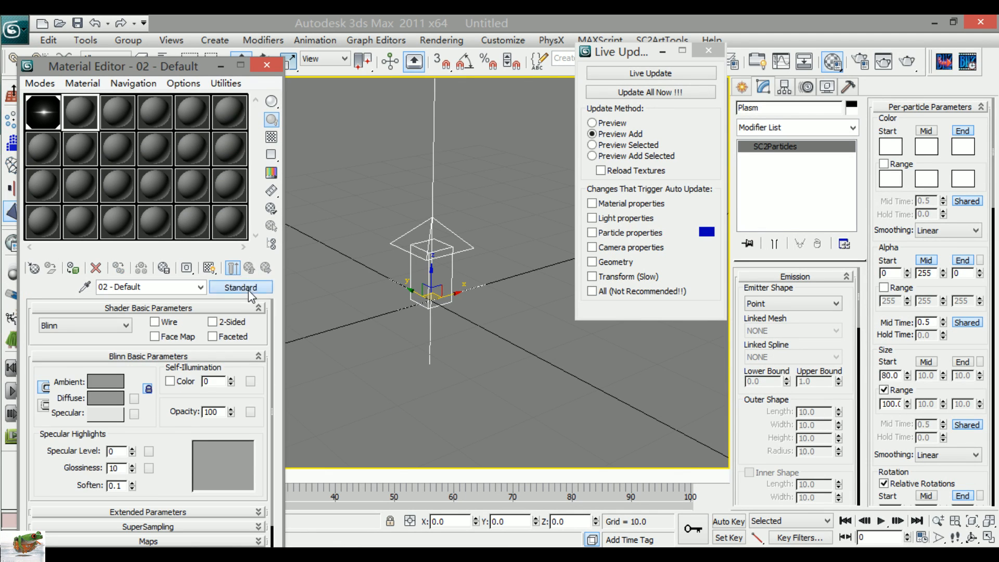
left_click(240, 287)
double_click(425, 339)
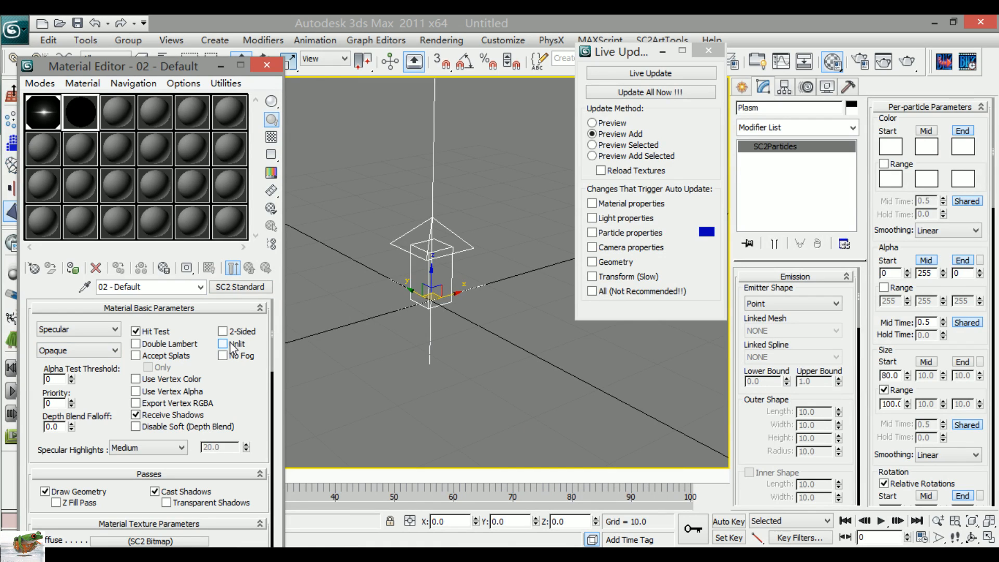
Step: Make the second material Unlit and disable both Receive Shadows and Cast Shadows
scroll(237, 344, "down", 3)
left_click(136, 363)
left_click_drag(125, 445, 137, 392)
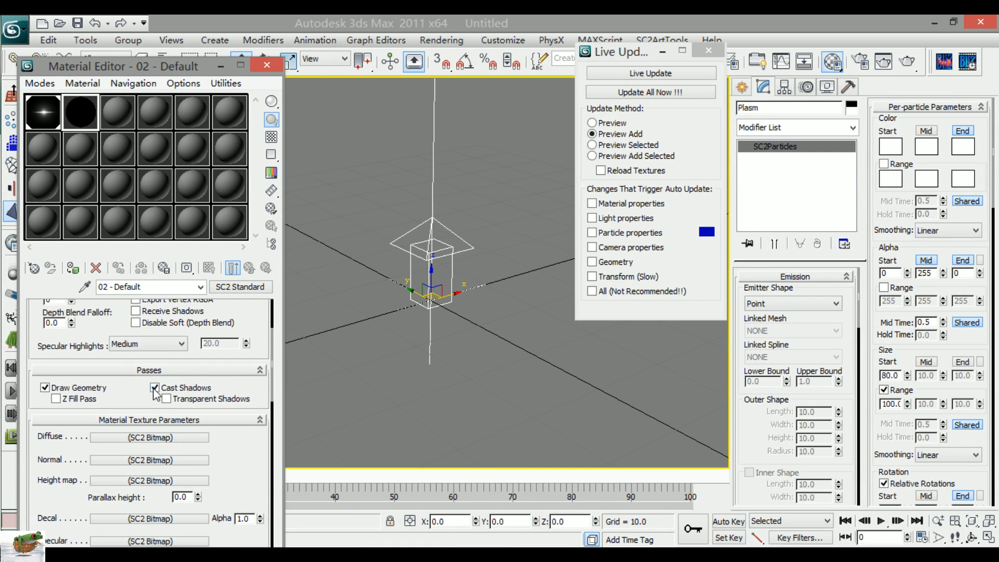
left_click(155, 388)
Step: Set the second material's blend mode to Add and its type to Mask
scroll(104, 338, "up", 6)
left_click(99, 350)
left_click(82, 375)
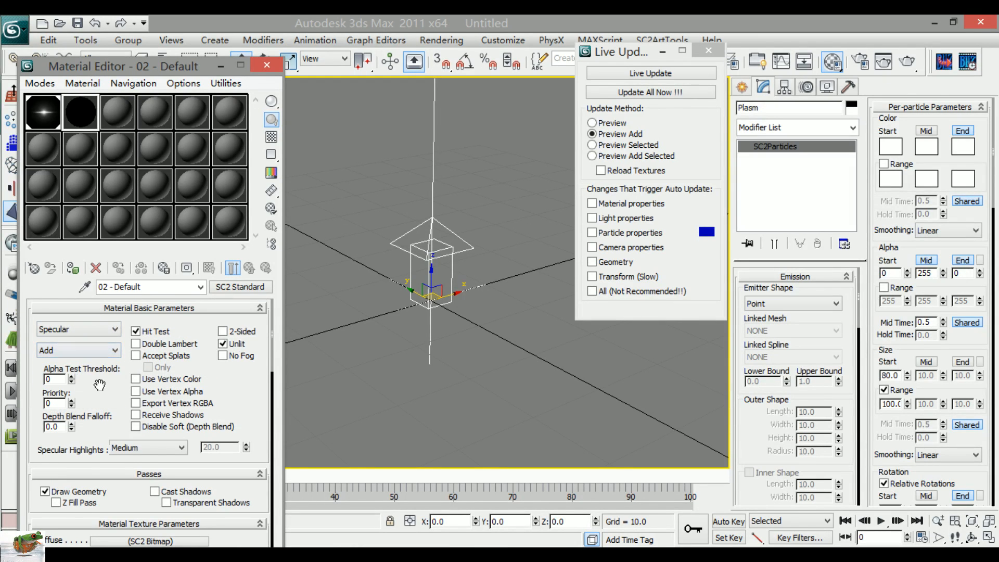
left_click(77, 331)
left_click(73, 369)
left_click_drag(109, 382, 107, 364)
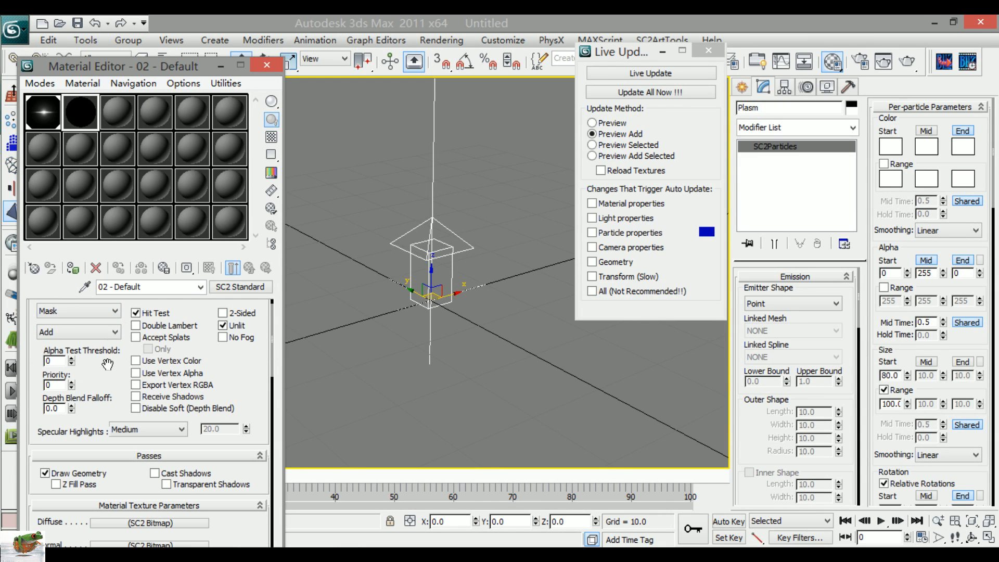
Step: Open the SC2 Bitmap settings of the second material's Emissive channel
scroll(105, 365, "down", 10)
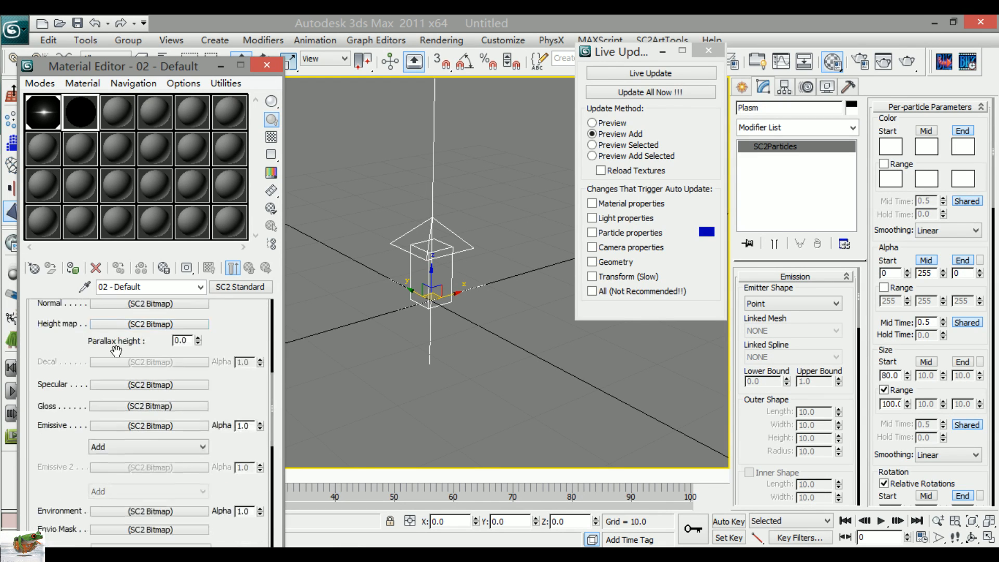
scroll(81, 371, "down", 2)
left_click(128, 383)
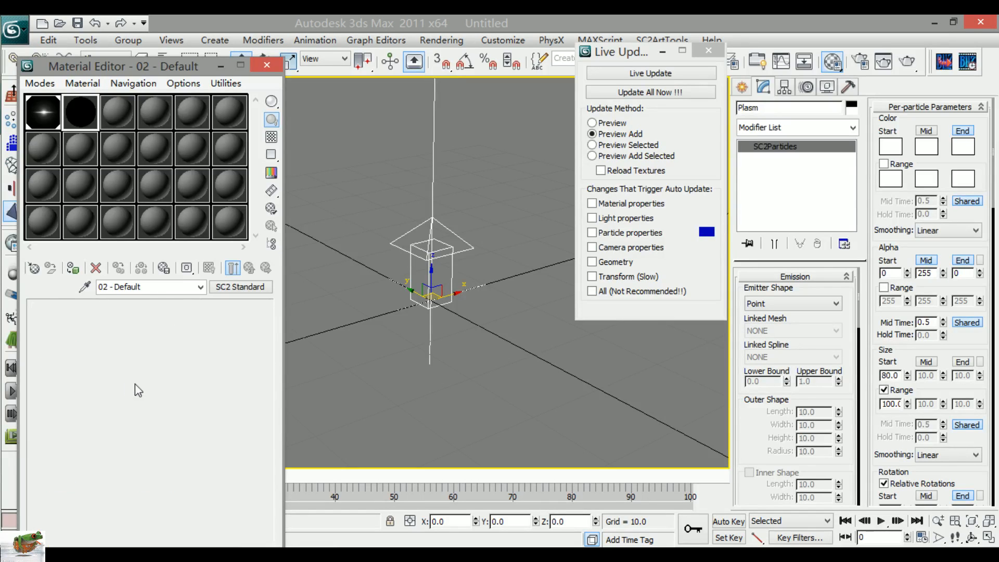
Step: Load fireanim_x4lightblue.dds from the Tutorial folder as the emissive bitmap and view its texture sheet
left_click(156, 328)
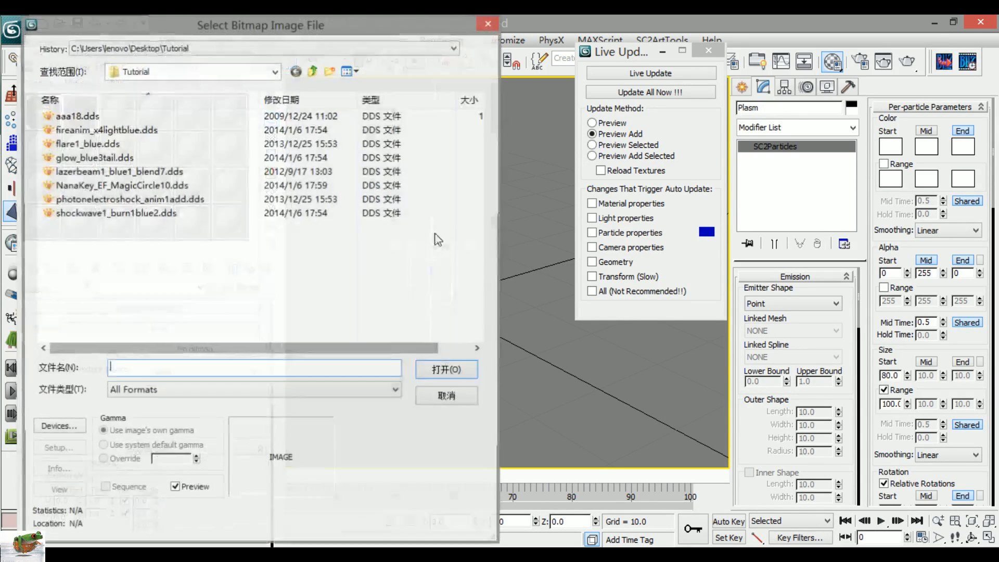
left_click_drag(237, 37, 407, 54)
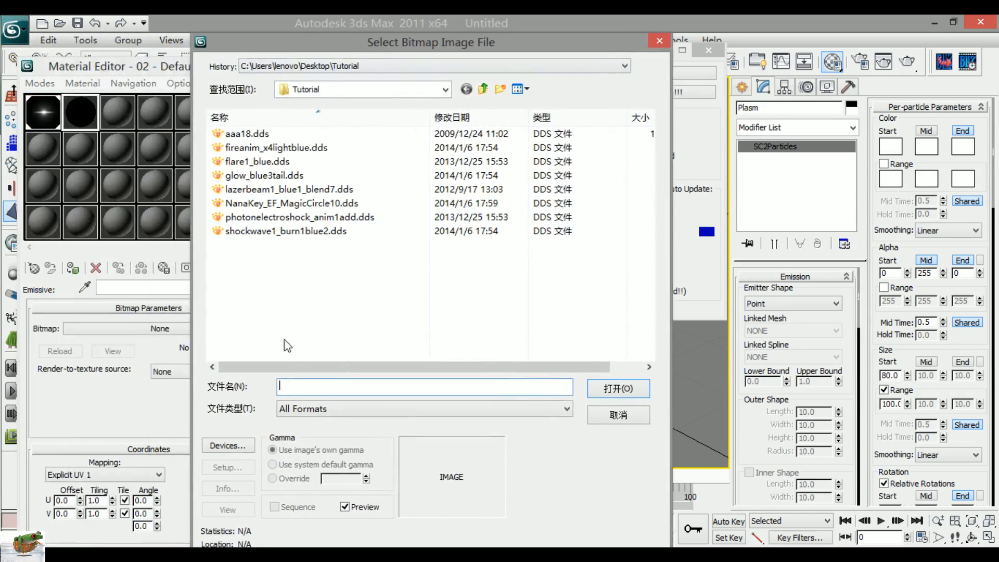
left_click(266, 149)
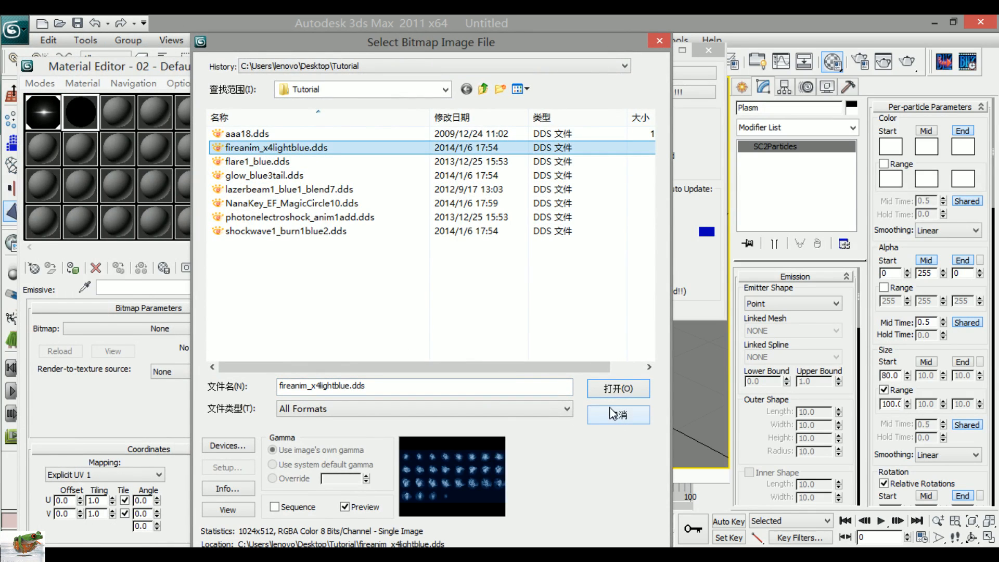
left_click(619, 388)
left_click(112, 352)
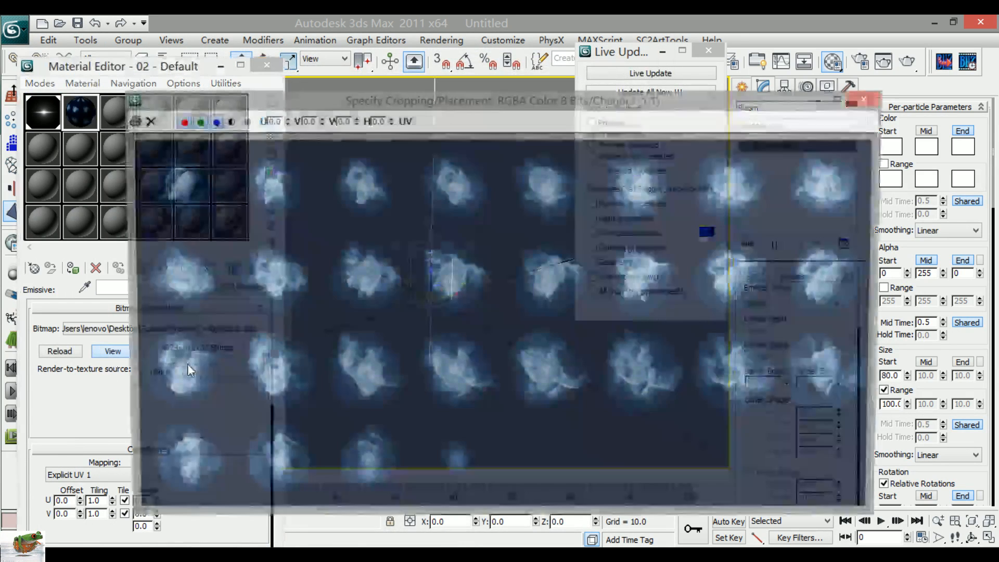
left_click(869, 99)
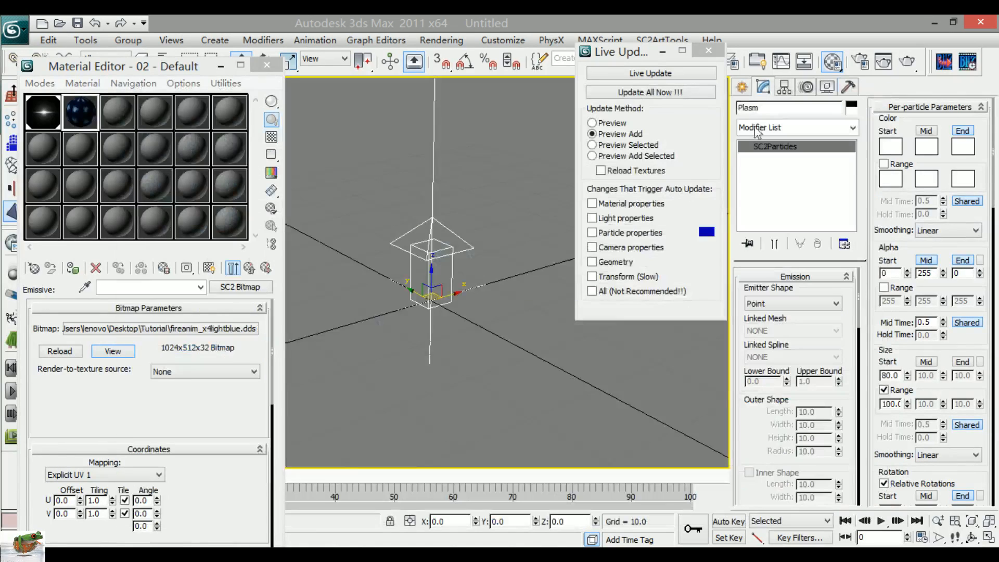
Step: Load photonelectroshock_anim1add.dds as the emissive bitmap after previewing the other textures in the Tutorial folder
left_click(182, 329)
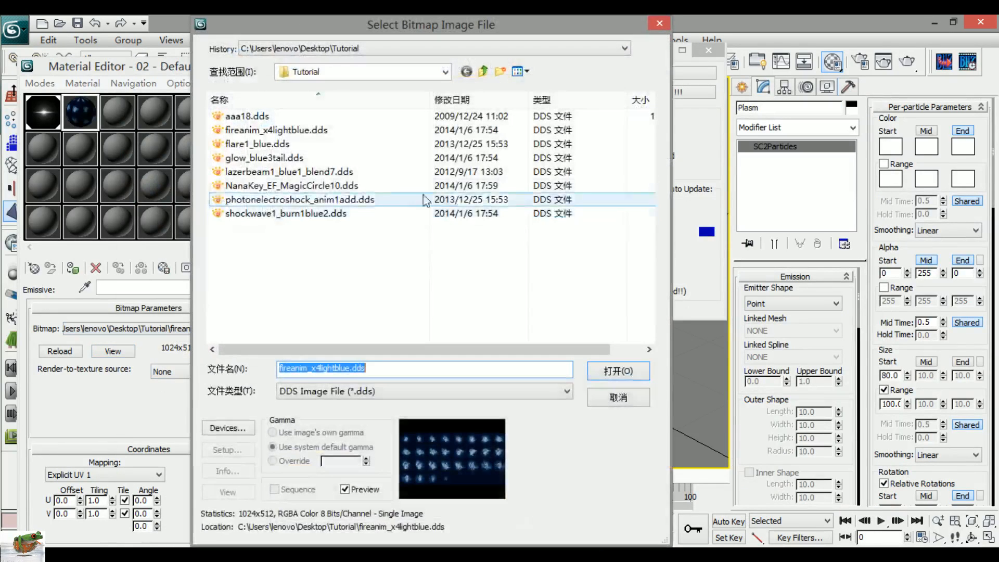
left_click(347, 213)
left_click(320, 186)
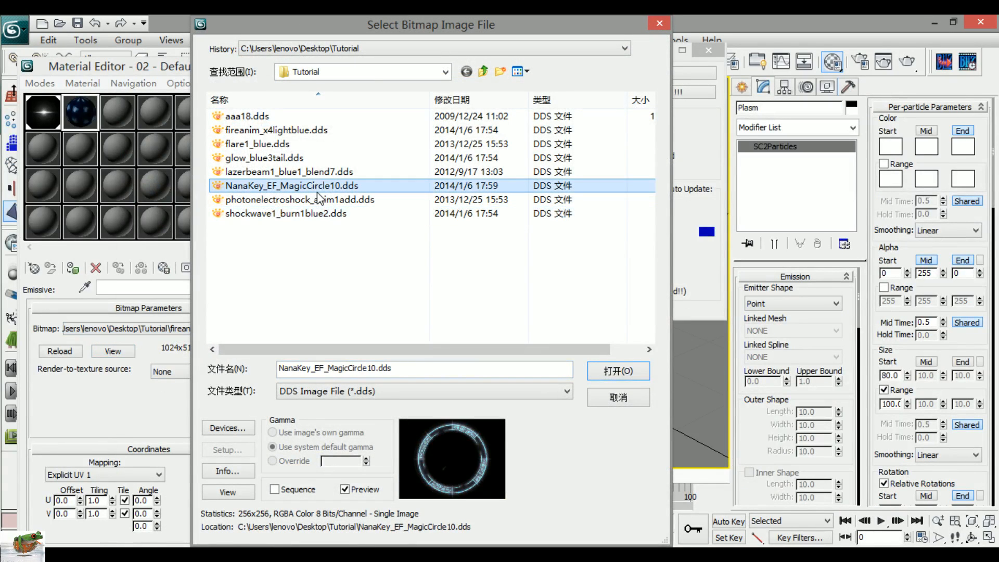
left_click(316, 173)
left_click(312, 197)
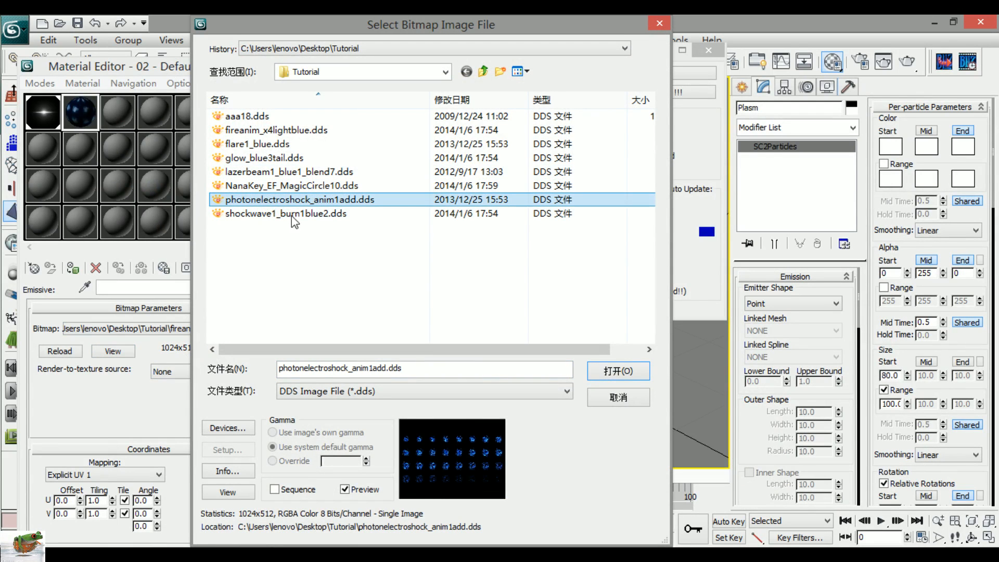
left_click(610, 371)
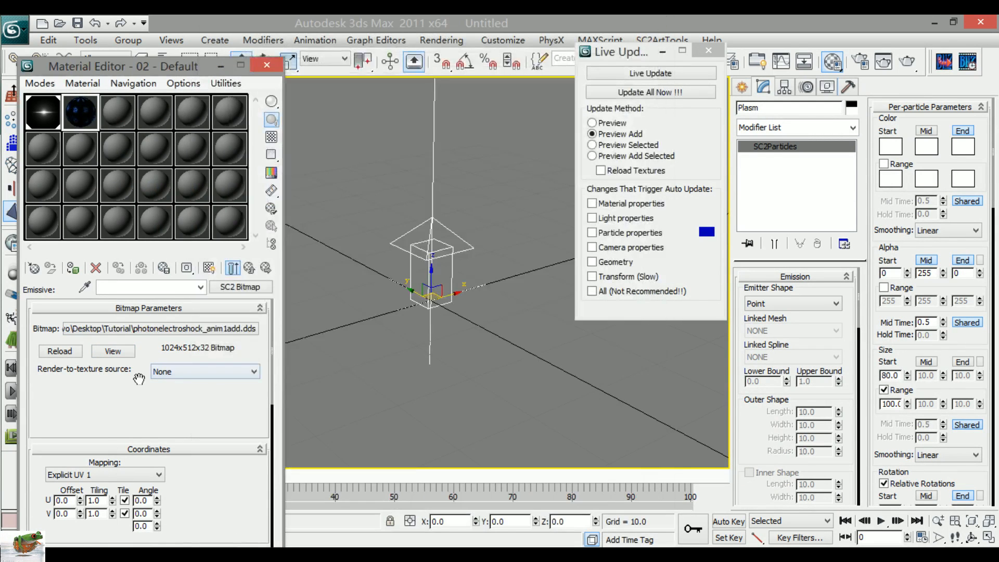
Step: View the emissive texture sheet and examine how its animation frames are arranged in rows and columns
left_click(124, 352)
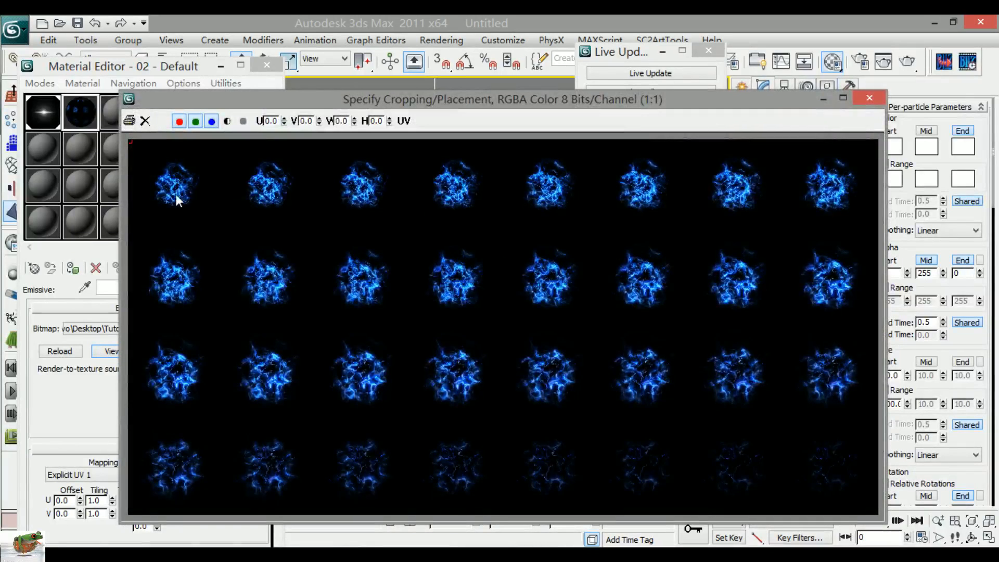
left_click_drag(608, 100, 644, 51)
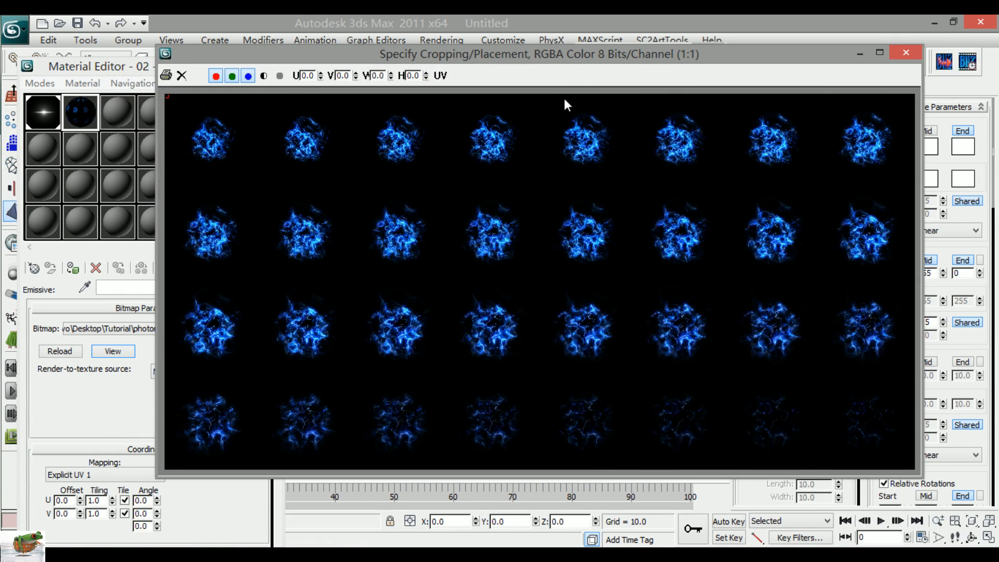
left_click_drag(574, 61, 490, 65)
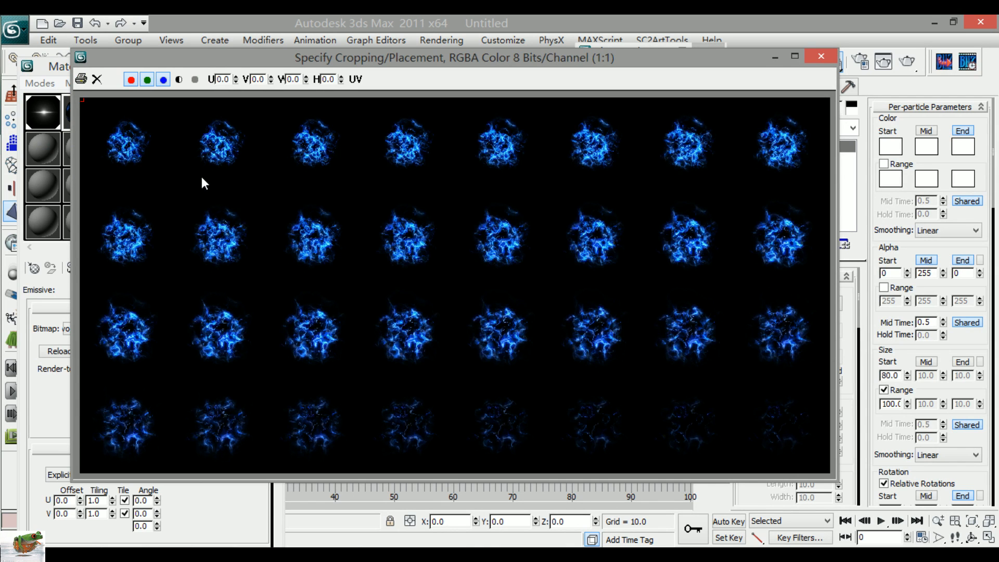
left_click(822, 57)
scroll(211, 412, "down", 5)
scroll(211, 411, "up", 2)
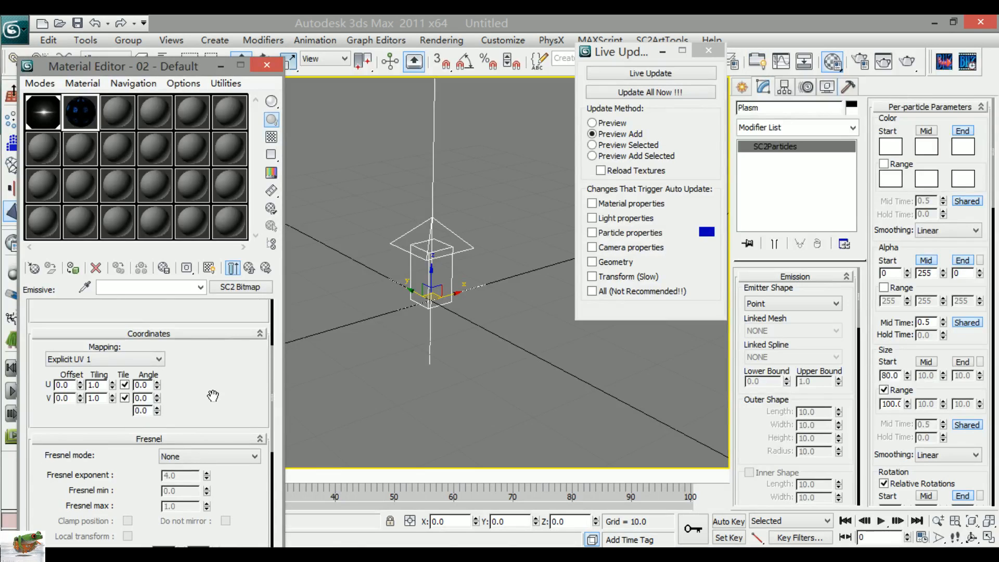
Step: Enable Use Particle Flipbooks in the Animation settings of the second material's emissive bitmap
scroll(212, 401, "down", 4)
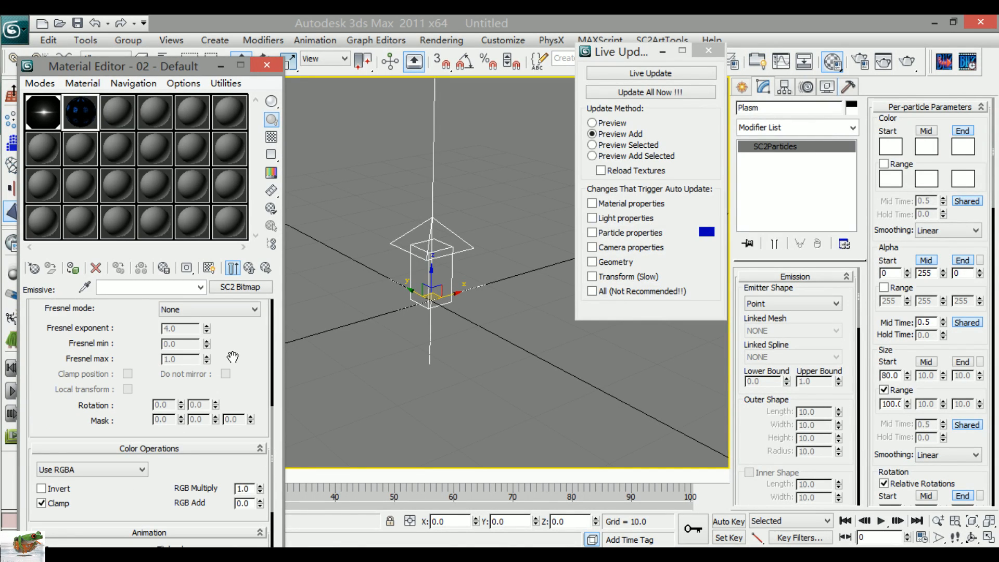
scroll(233, 355, "down", 3)
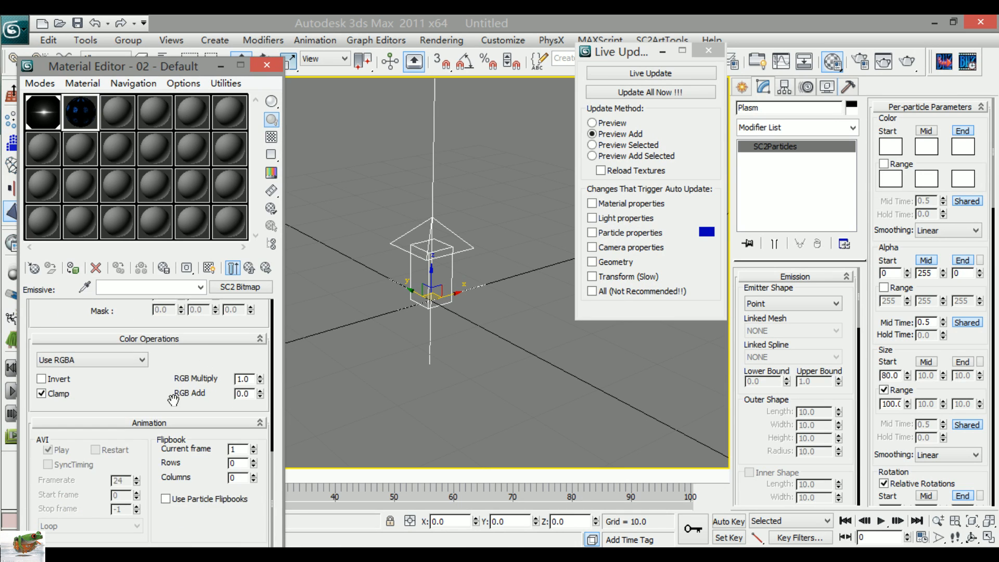
middle_click_drag(500, 350, 517, 387)
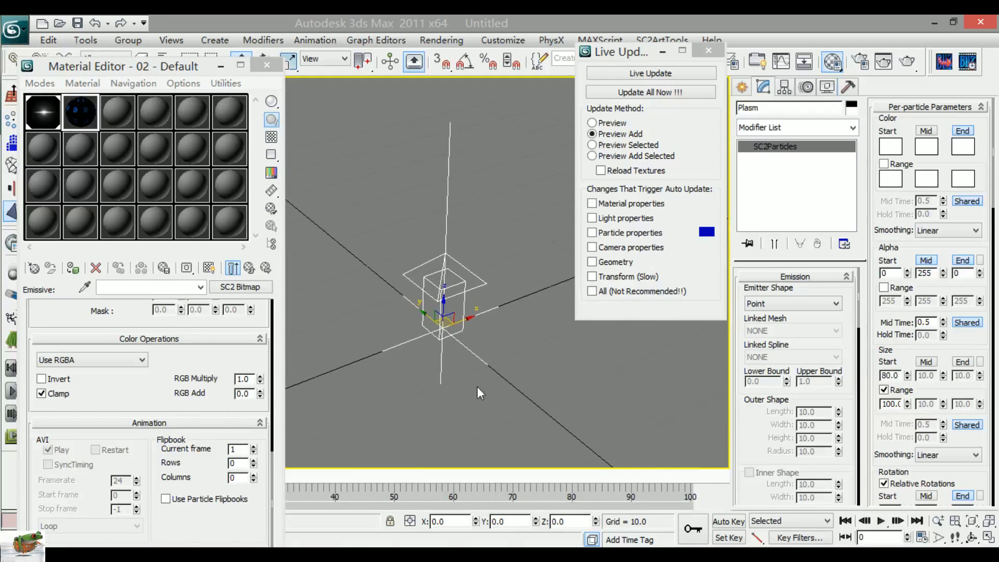
left_click(153, 461)
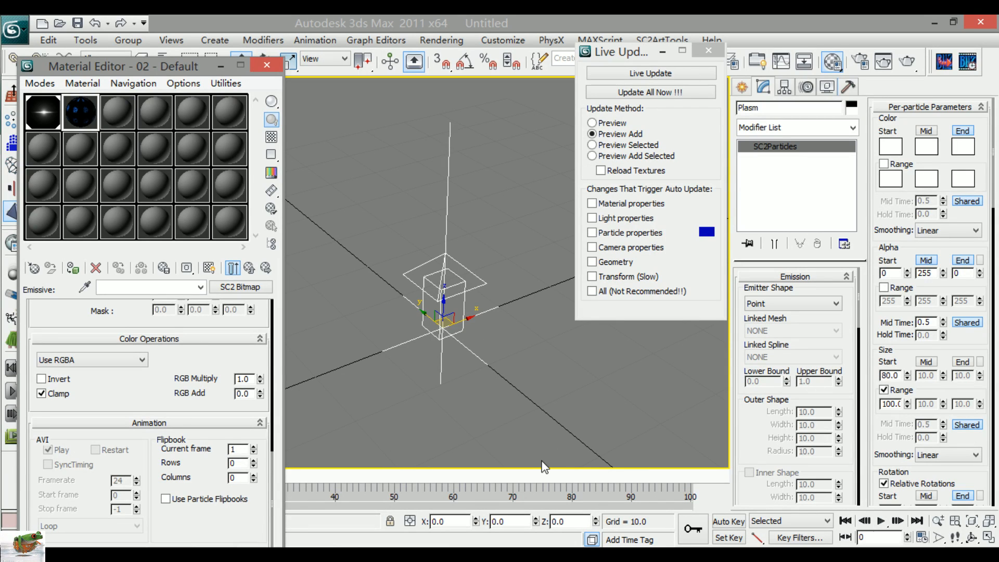
left_click_drag(891, 442, 892, 251)
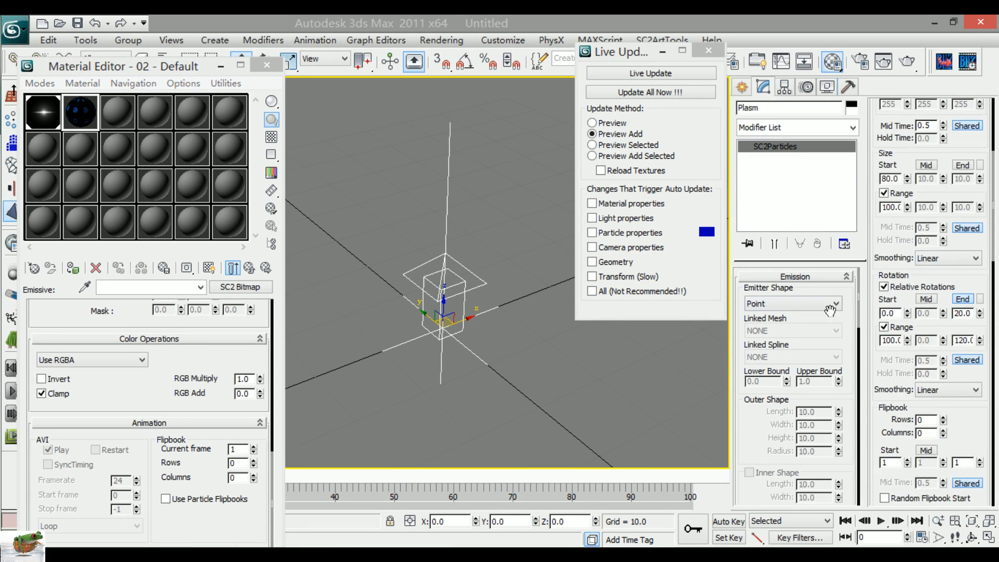
left_click_drag(885, 376, 894, 240)
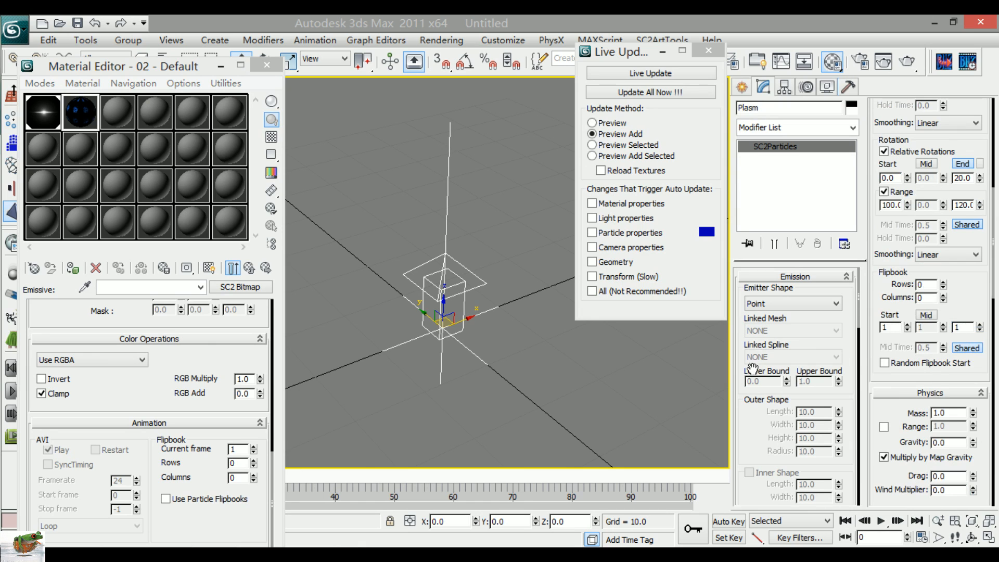
left_click(233, 509)
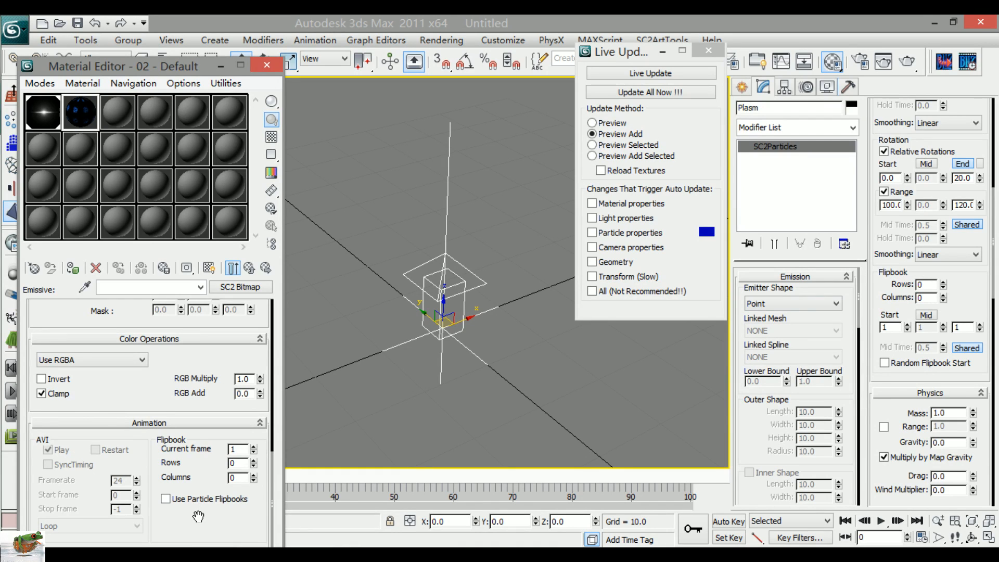
left_click(166, 500)
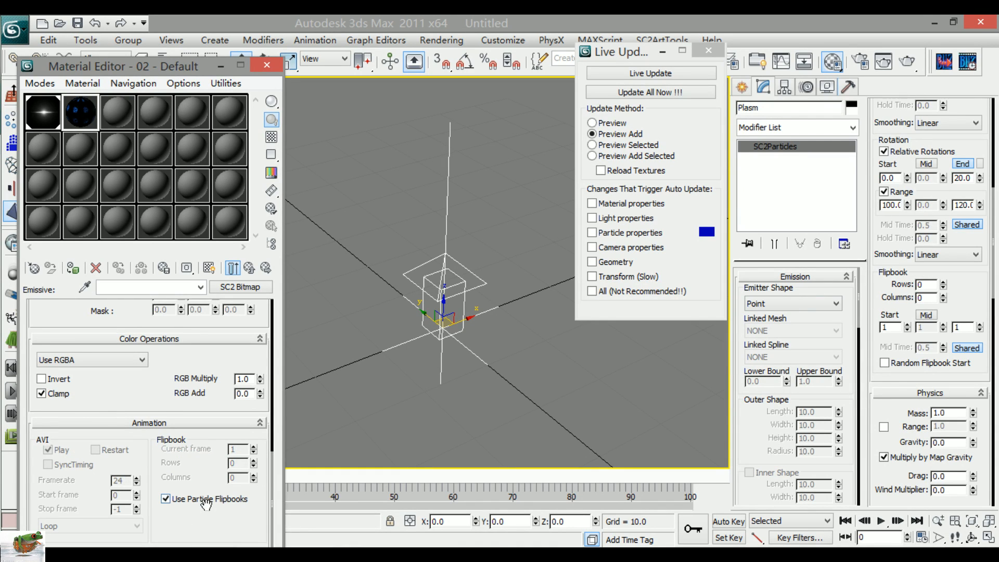
Step: Set the Plasm particle flipbook to 4 rows and 8 columns, with 32 as the end frame
left_click(886, 248)
scroll(887, 247, "down", 3)
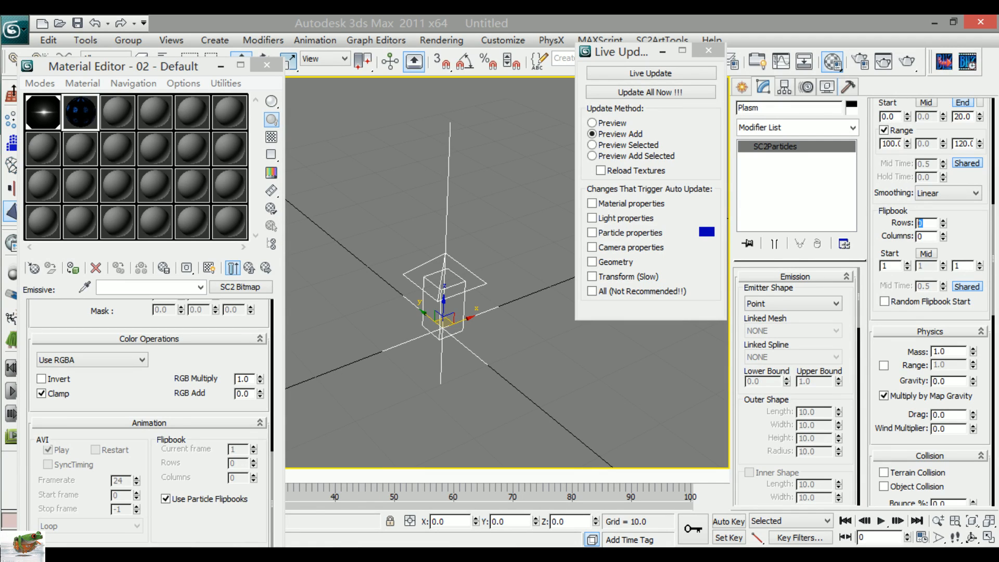
type("4")
key("Tab")
left_click(968, 269)
type("21")
key("BackSpace")
key("BackSpace")
type("32")
Step: Update the live preview and move the Plasm emitter along Y to about -36.5, away from LightCenter
left_click(676, 93)
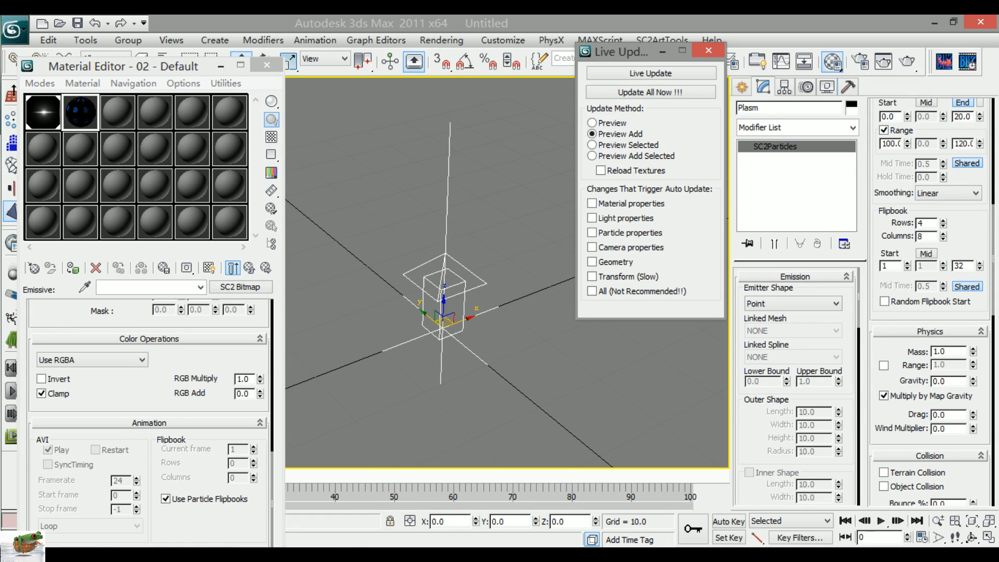
middle_click_drag(455, 379, 450, 367)
middle_click_drag(405, 303, 345, 218)
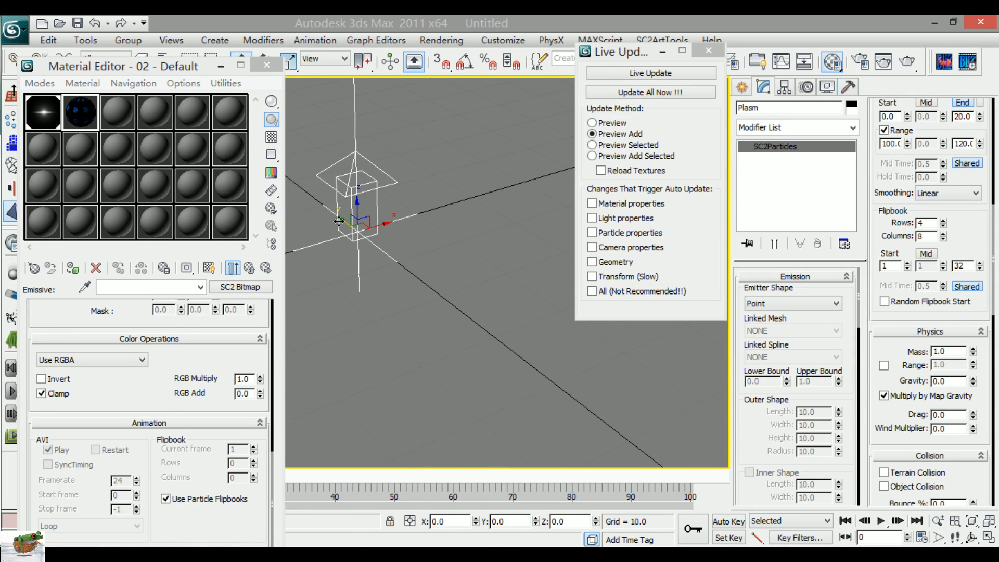
left_click_drag(341, 221, 556, 207, "shift")
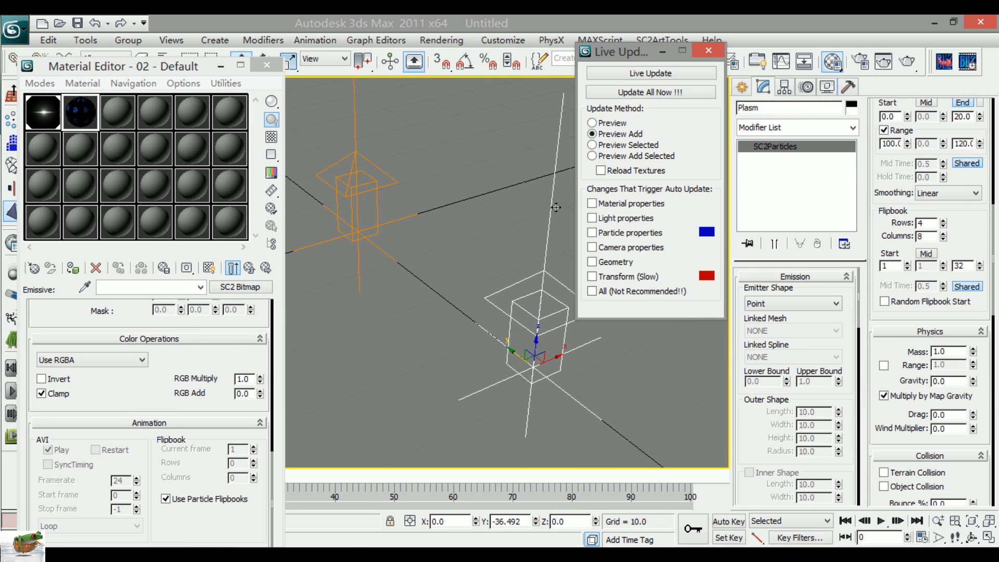
Step: Update the live preview again and play the magic ball cutscene in the StarCraft II Cutscene Editor
left_click(644, 94)
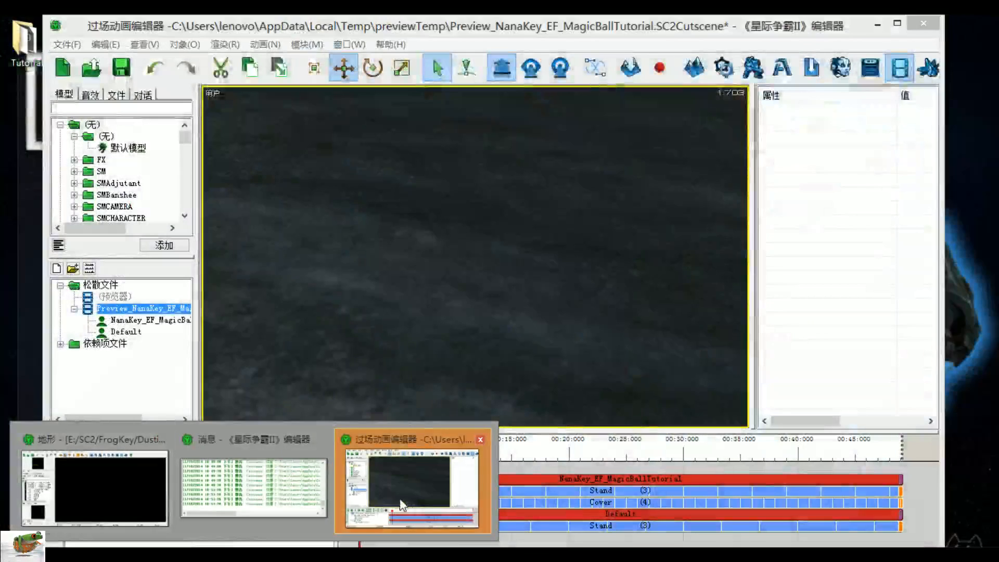
left_click(401, 500)
key("space")
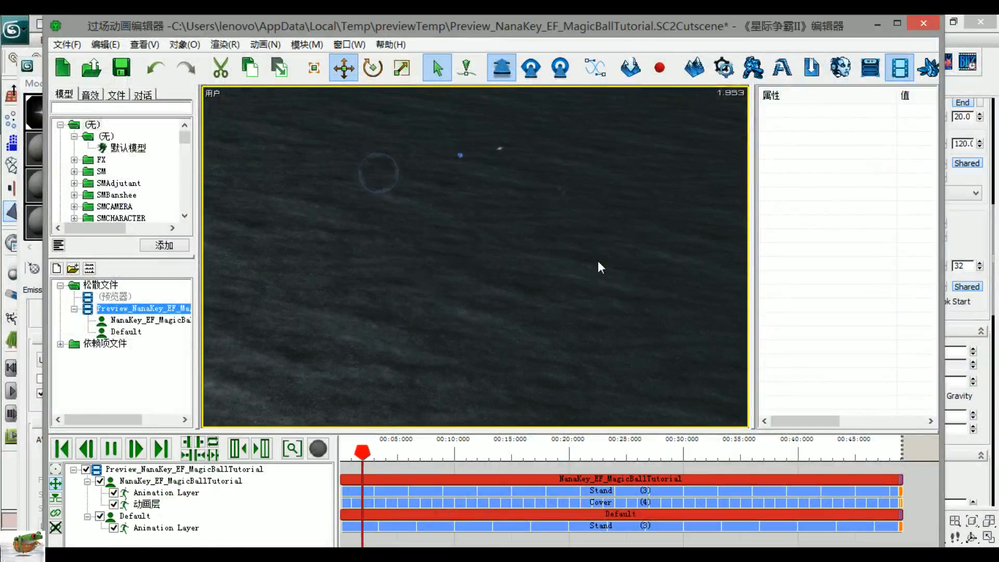
Step: Return to 3ds Max, assign the second material to the Plasm emitter and update the live preview
left_click(971, 217)
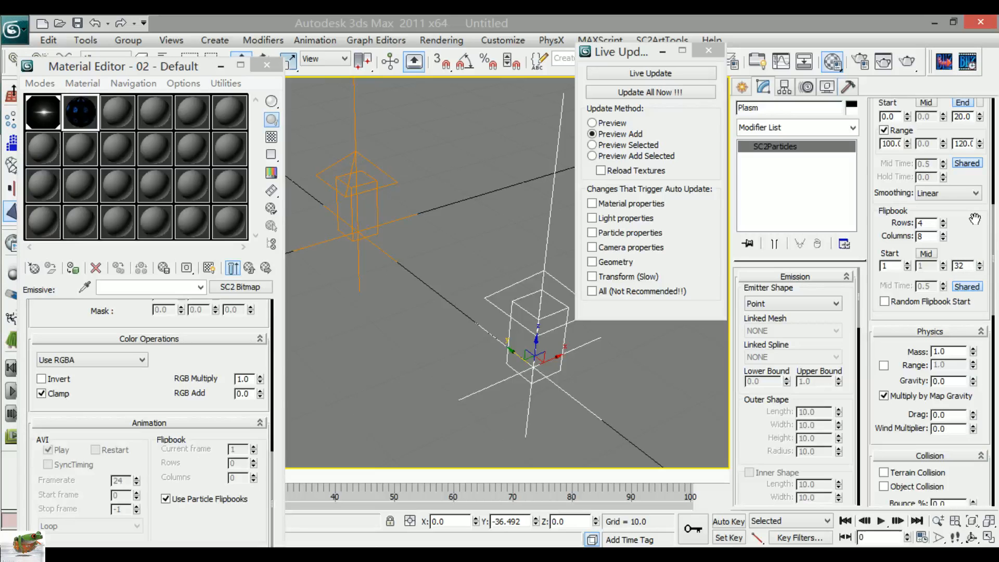
left_click(73, 267)
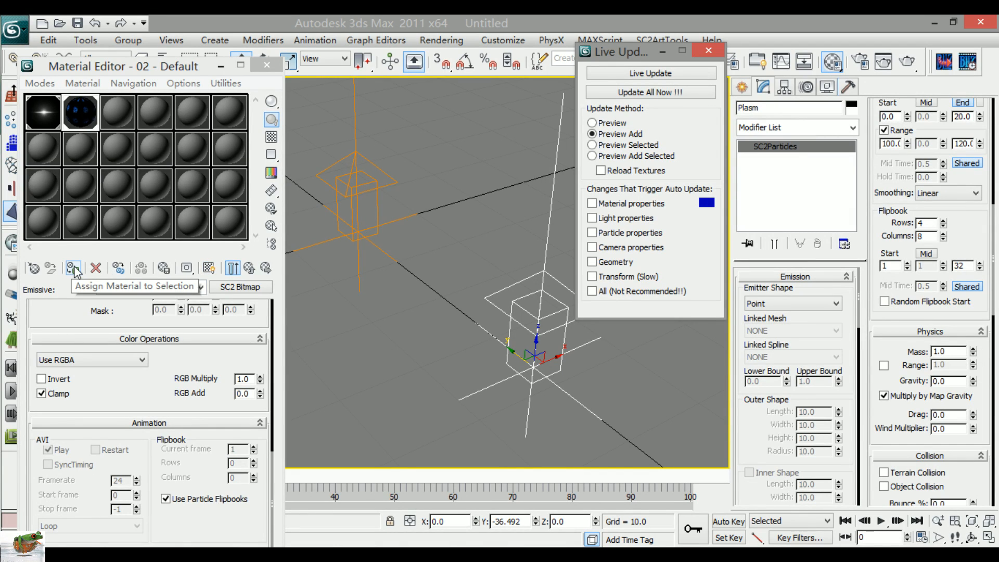
left_click(616, 93)
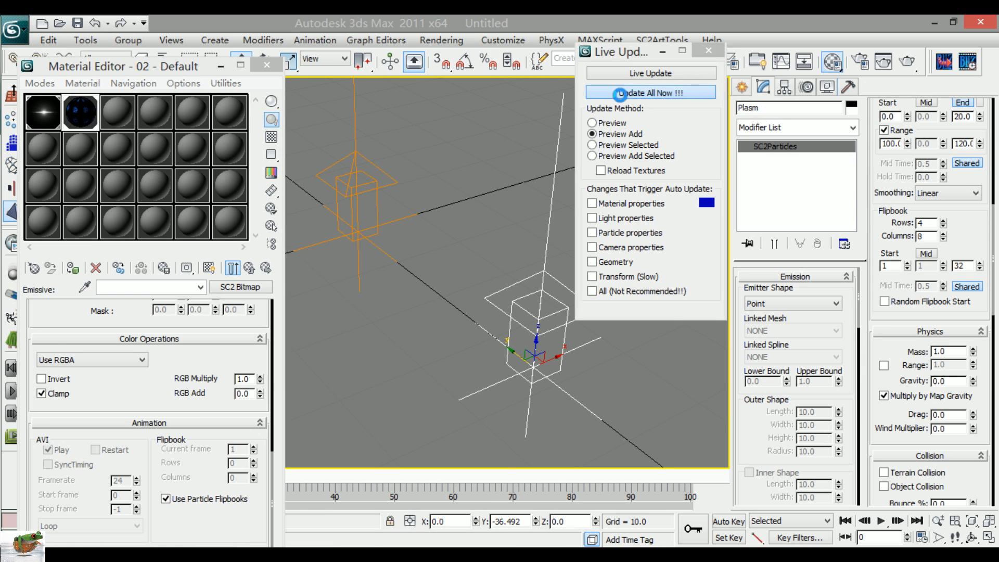
Step: Play the updated cutscene in the Cutscene Editor and examine the Plasm ball beside the star flare up close
left_click(396, 500)
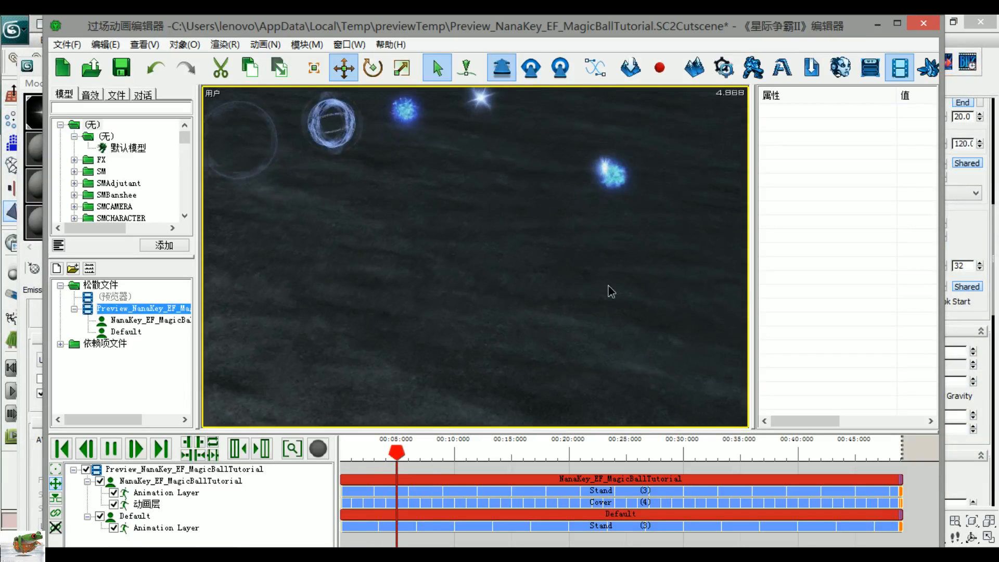
key("space")
scroll(522, 349, "down", 5)
middle_click_drag(516, 349, 557, 336)
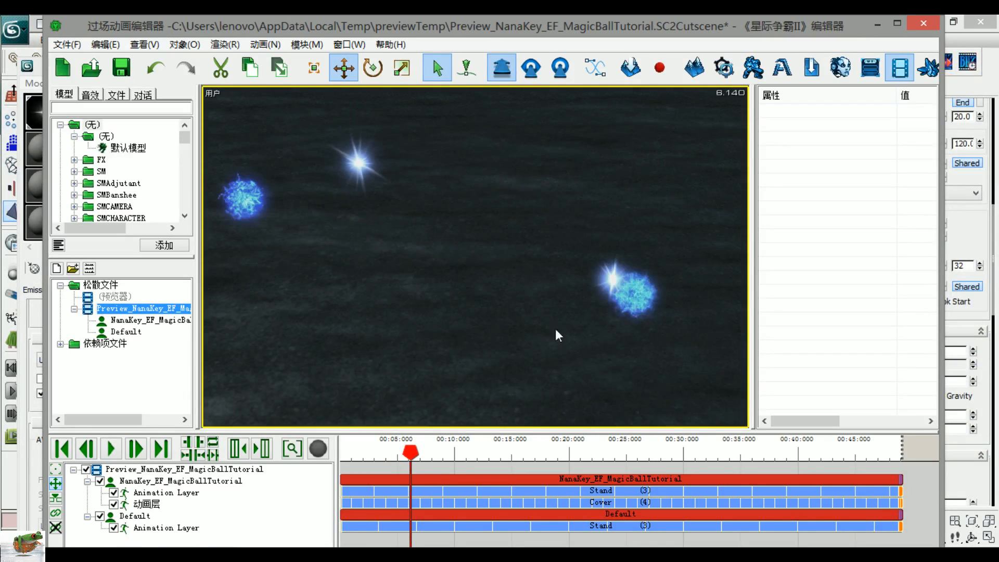
middle_click_drag(604, 281, 472, 270)
scroll(473, 271, "up", 3)
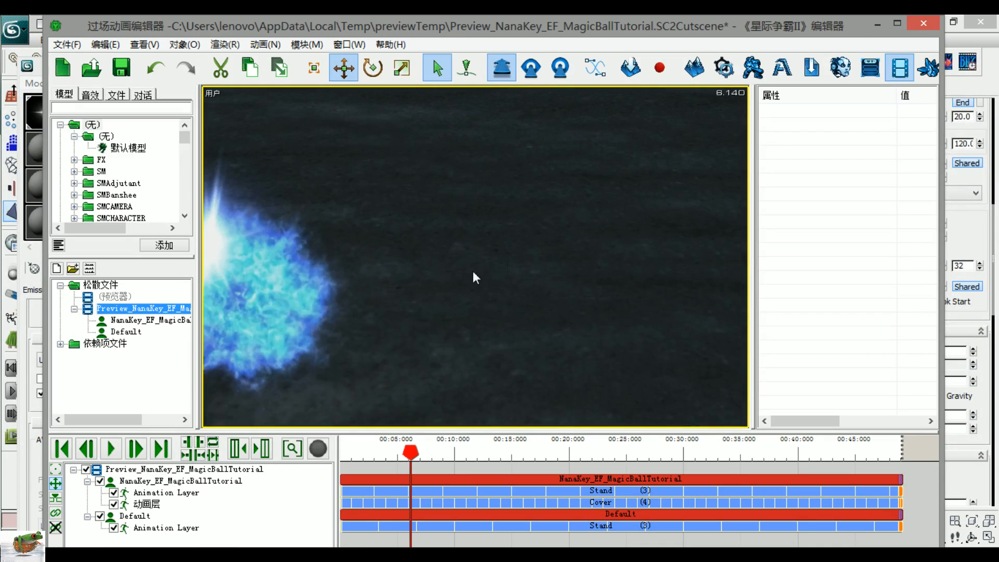
middle_click_drag(352, 341, 398, 334)
scroll(396, 331, "up", 3)
key("space")
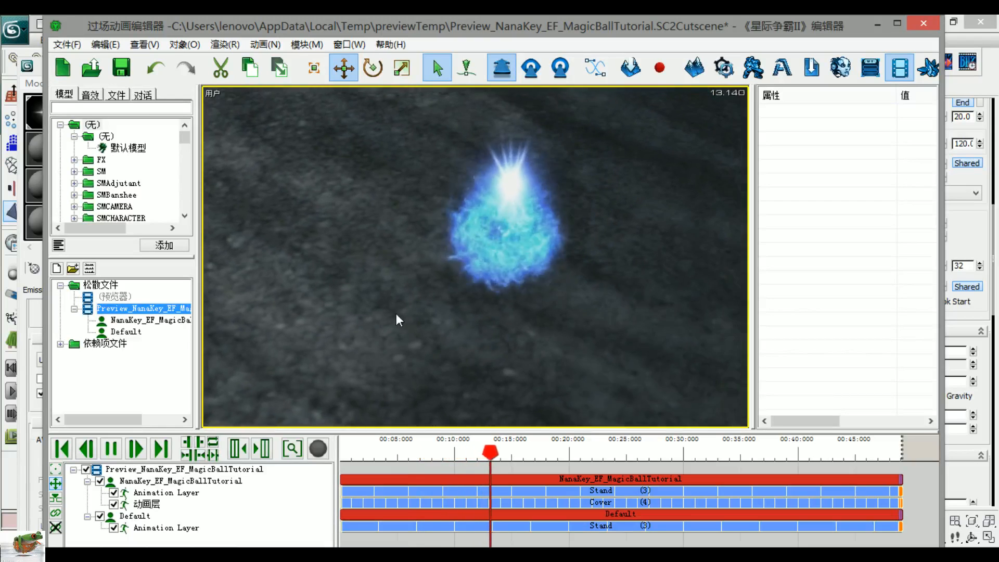
Step: Pause and replay the cutscene to inspect the Plasm texture animation and the star flare from different angles
key("space")
middle_click_drag(434, 313, 553, 333)
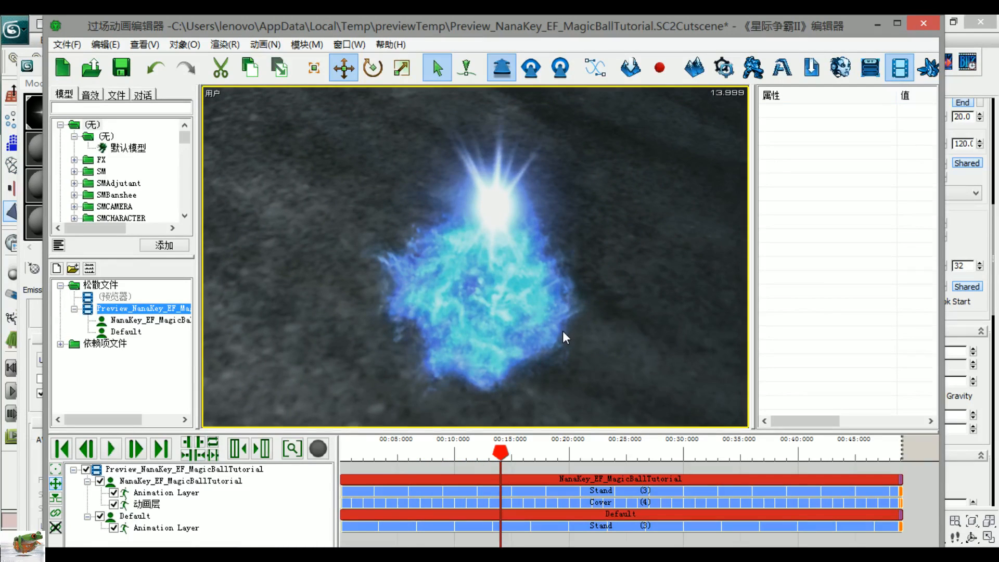
mouse_move(500, 182)
middle_mouse_down()
mouse_move(579, 259)
mouse_move(344, 273)
mouse_move(528, 287)
mouse_move(571, 316)
mouse_move(459, 291)
middle_mouse_up()
key("space")
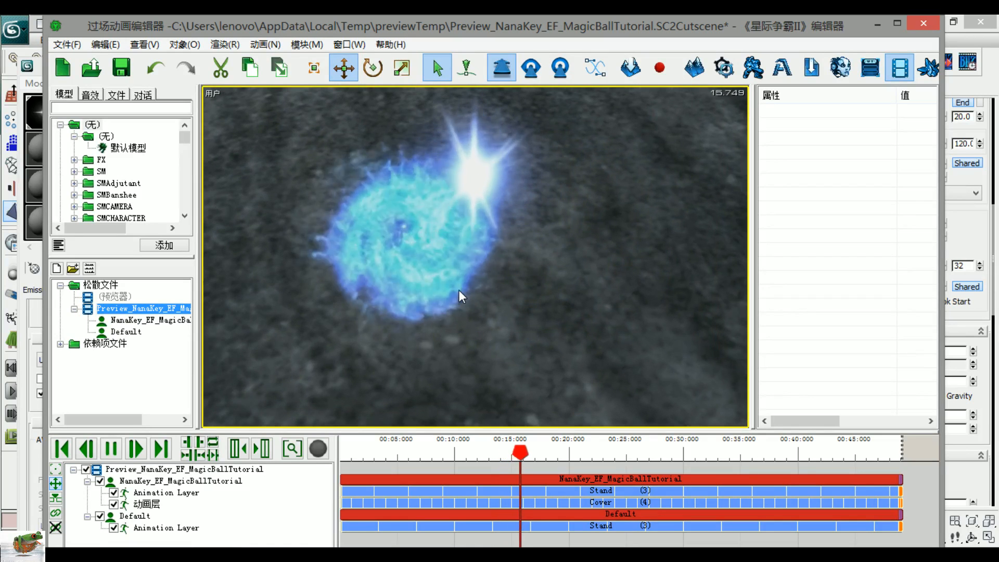
key("space")
middle_click_drag(459, 289, 408, 309)
scroll(432, 318, "up", 3)
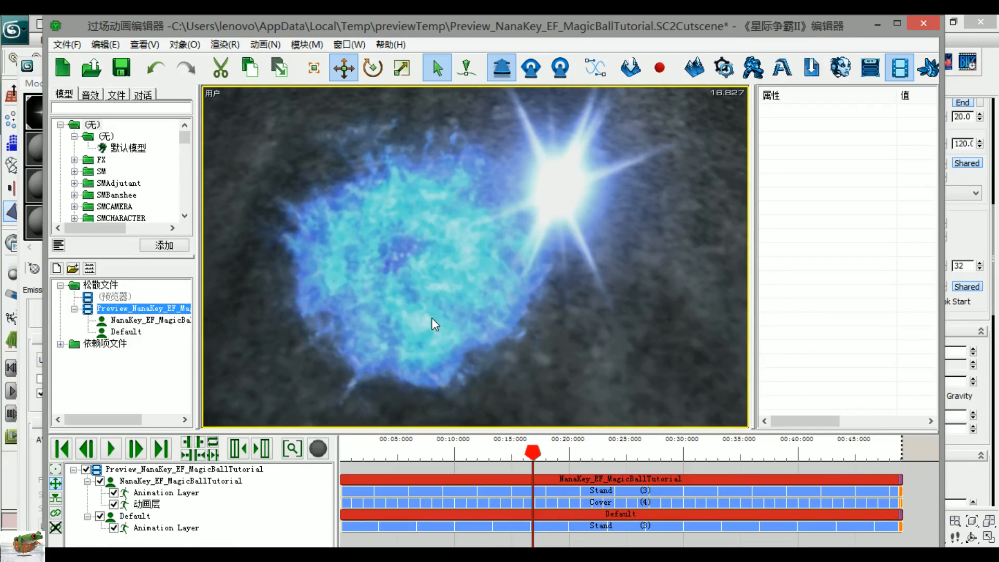
scroll(432, 317, "down", 2)
Step: Back in 3ds Max, set the LightCenter emitter's end rotation to 40 and its end rotation range to 140
left_click(952, 268)
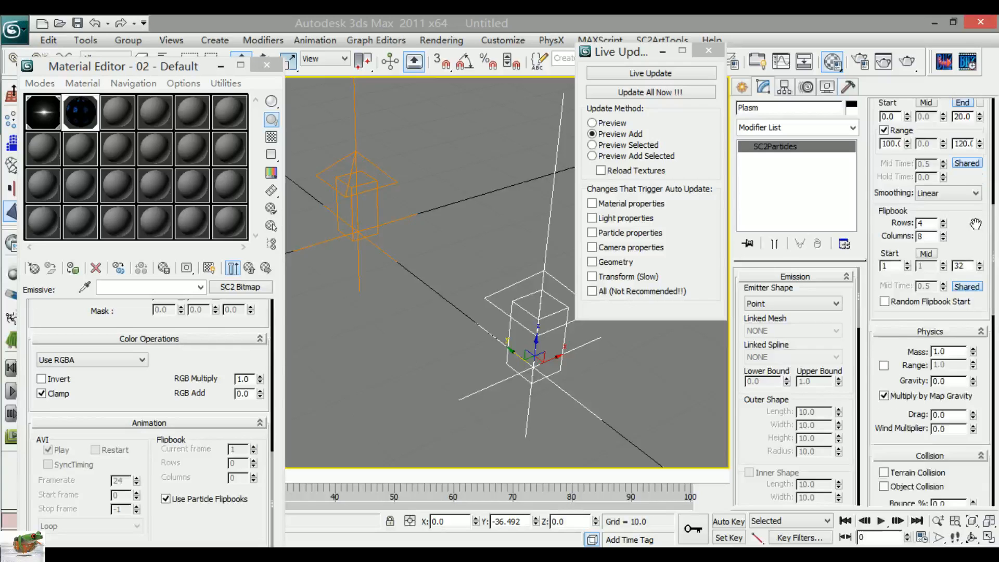
scroll(979, 276, "up", 5)
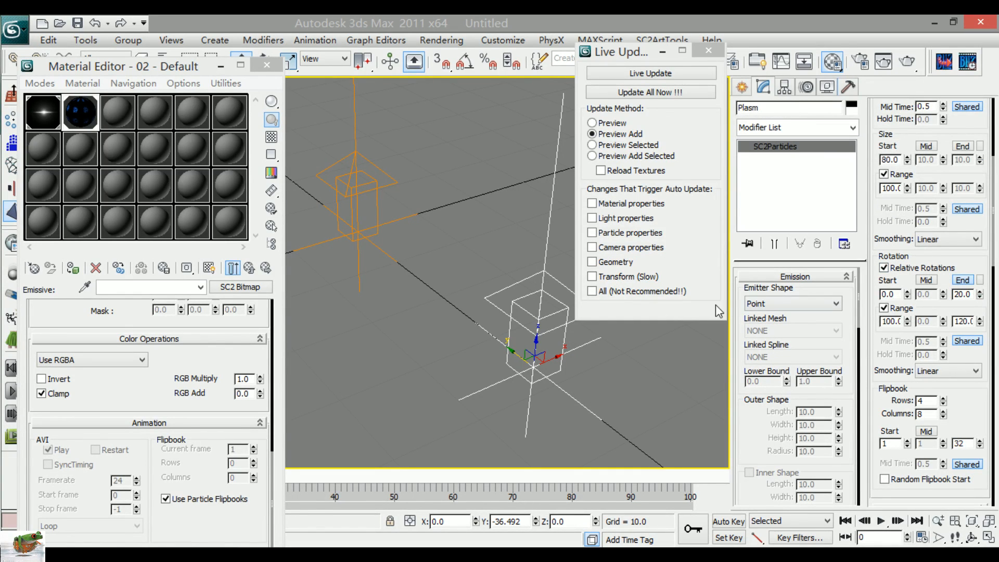
left_click_drag(420, 157, 349, 207)
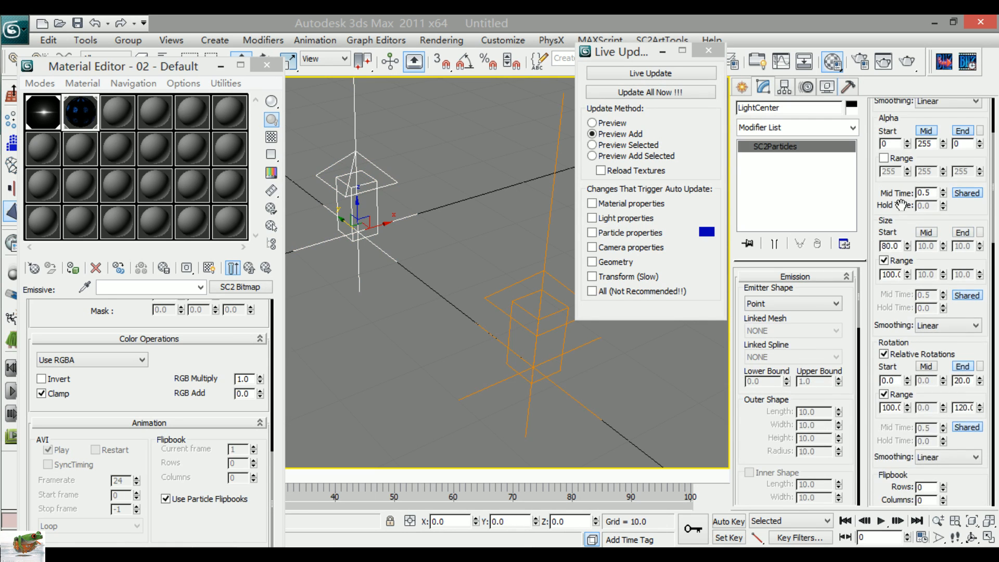
type("4")
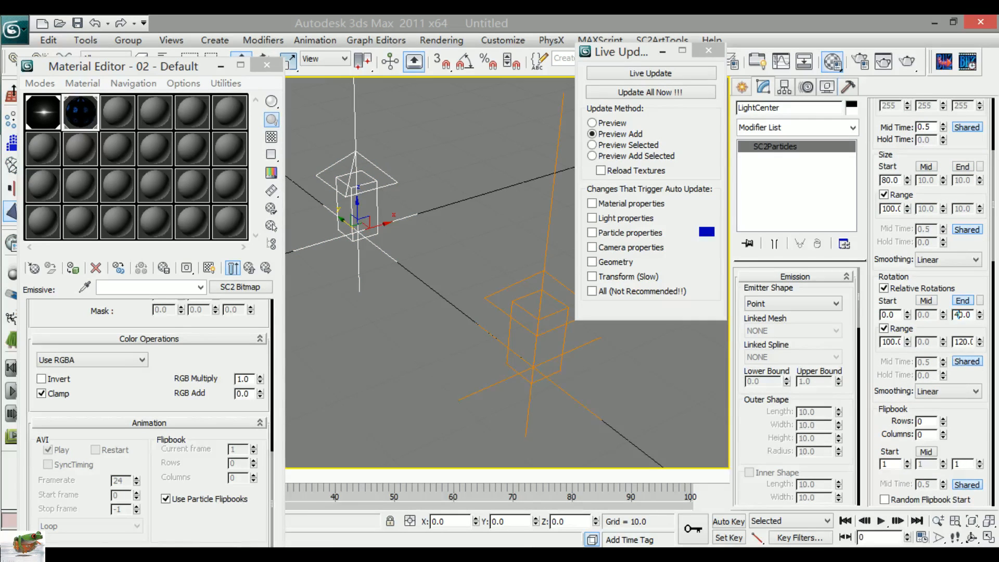
left_click(962, 342)
Step: Update the live preview and play the cutscene to check the LightCenter flare's rotation beside the Plasm ball
left_click(593, 94)
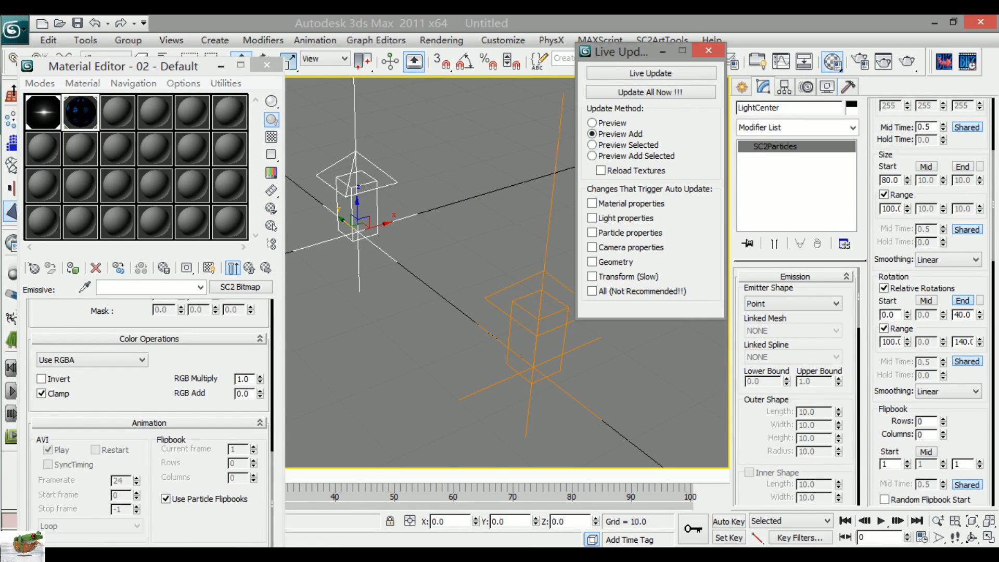
mouse_move(172, 555)
left_click(381, 492)
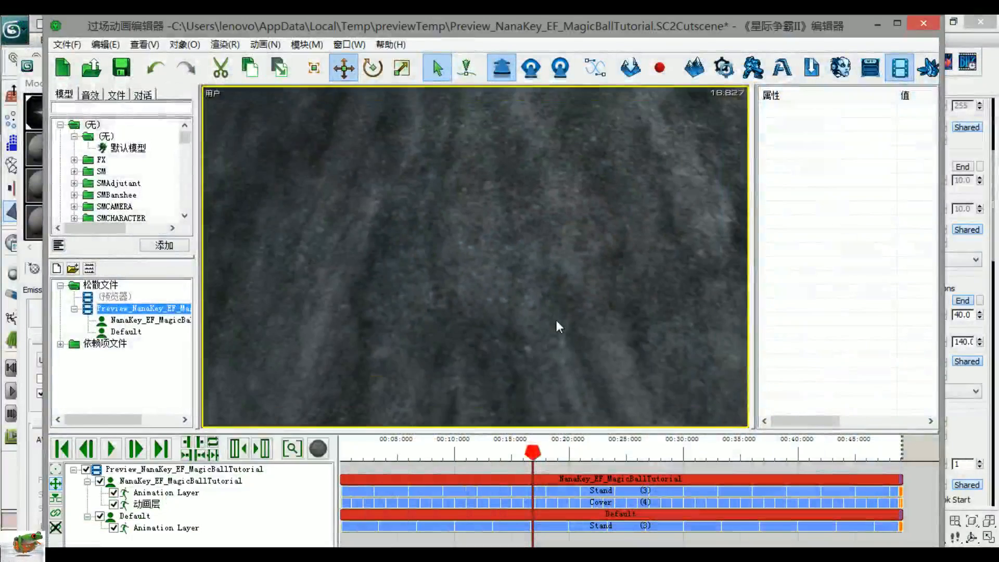
key("space")
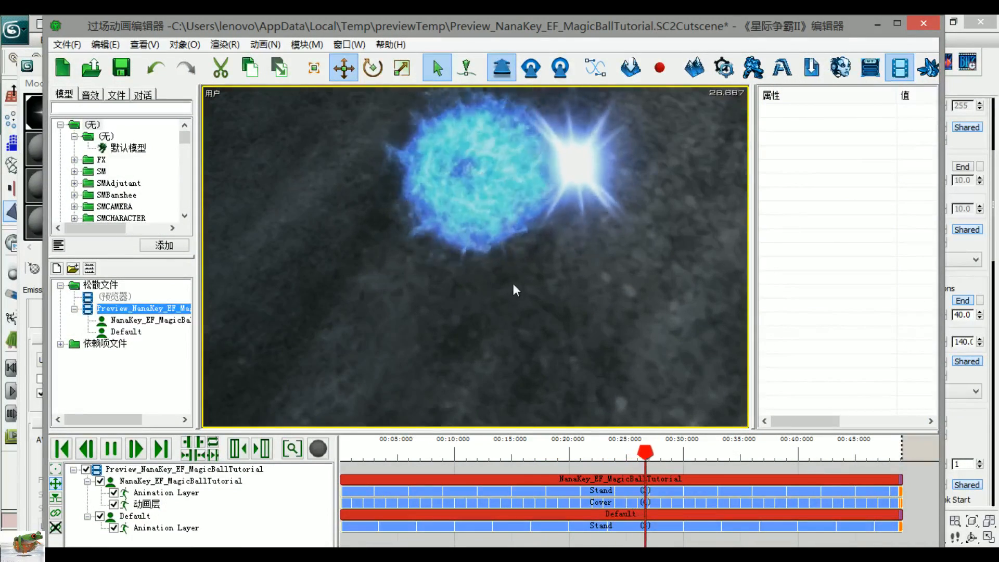
key("space")
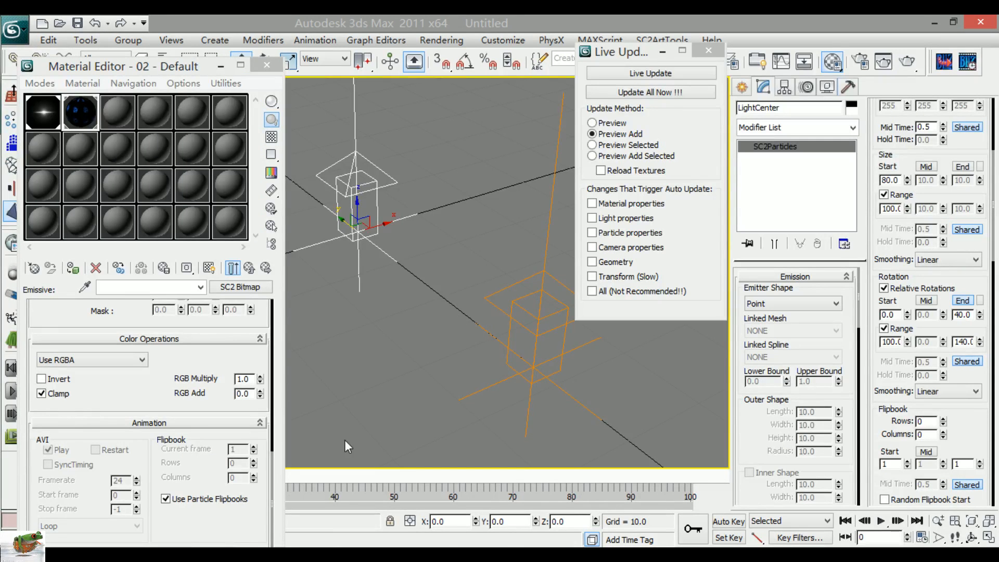
left_click(385, 489)
key("space")
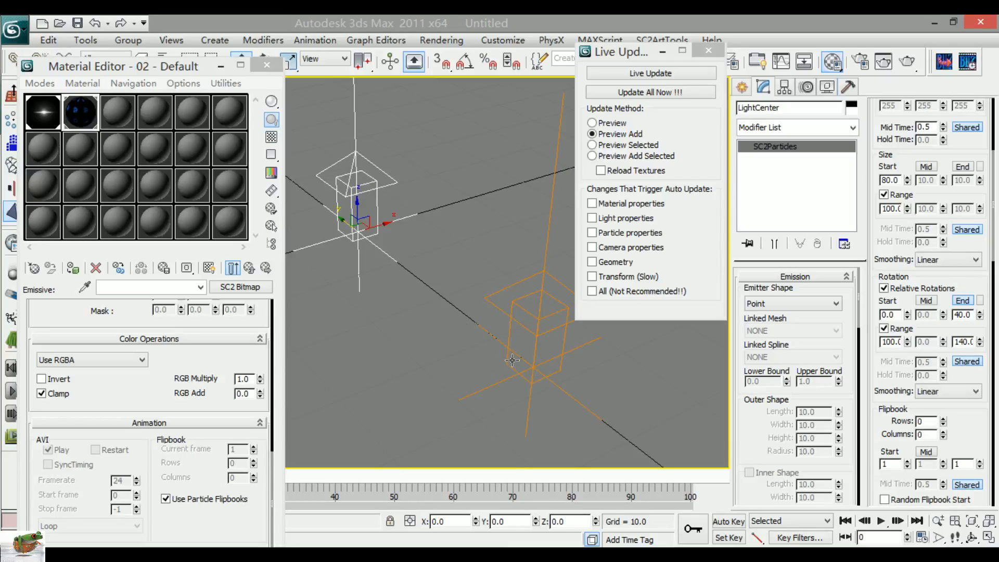
Step: Centre the Plasm emitter on the LightCenter emitter by setting its Y position to 0, and update the live preview
left_click(512, 360)
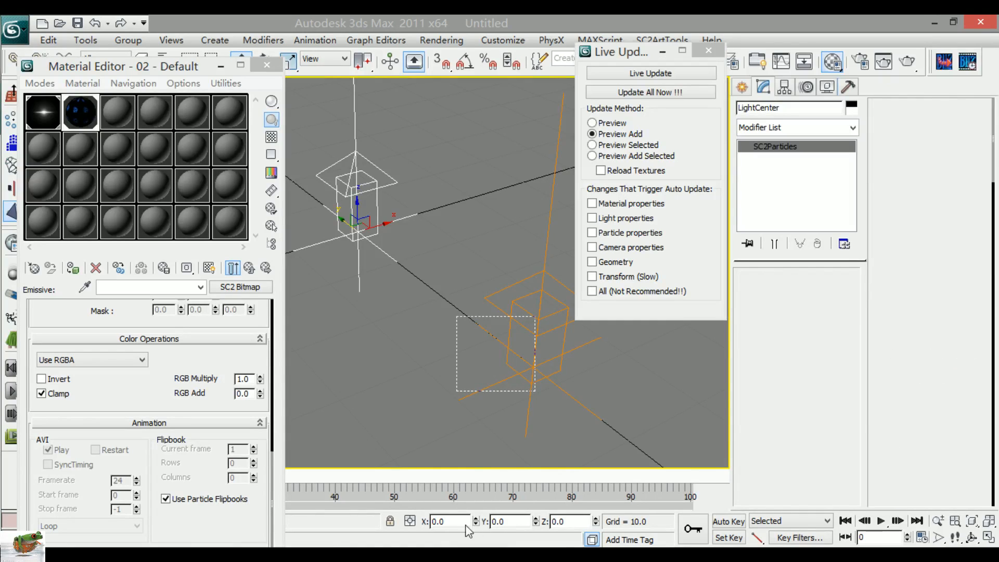
double_click(507, 522)
type("0")
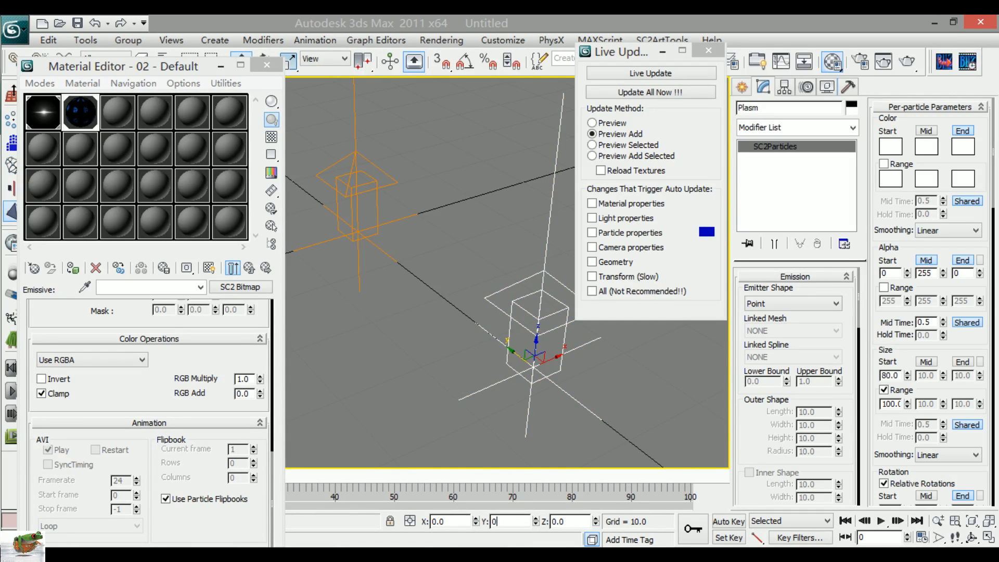
key("Return")
left_click(657, 97)
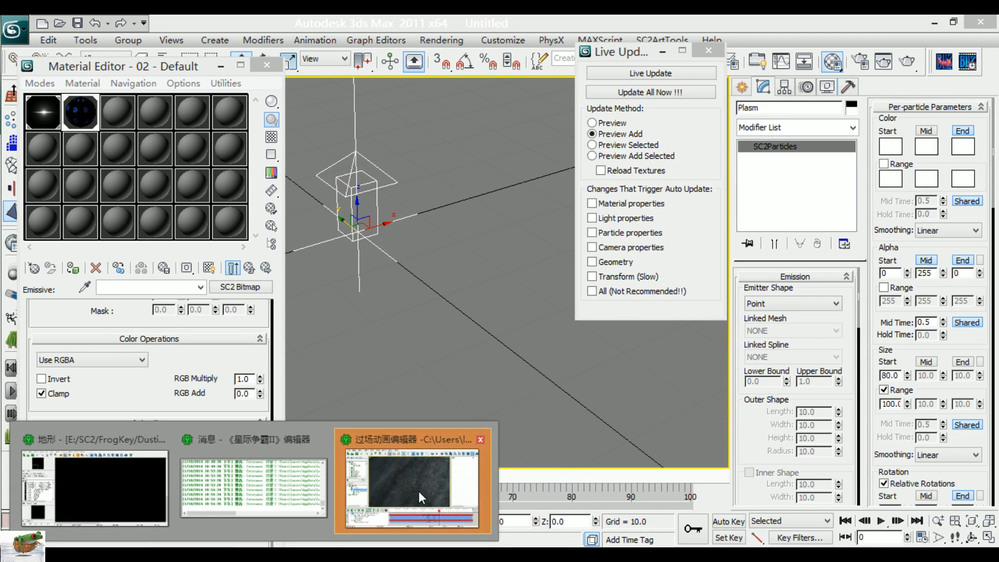
Step: Play and pause the cutscene in the Cutscene Editor to examine the Plasm ball combined with the star flare
left_click(418, 491)
key("space")
key("space")
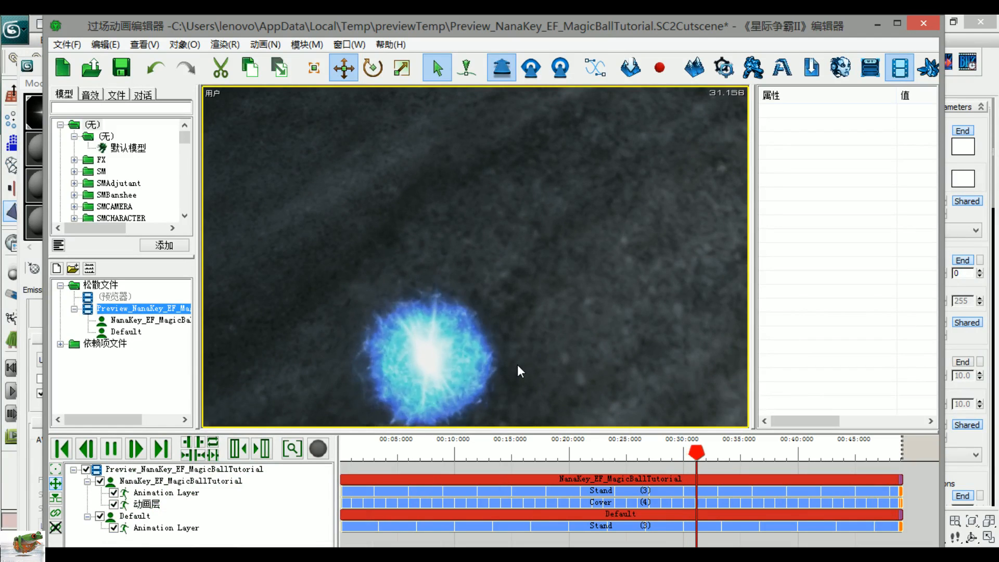
key("space")
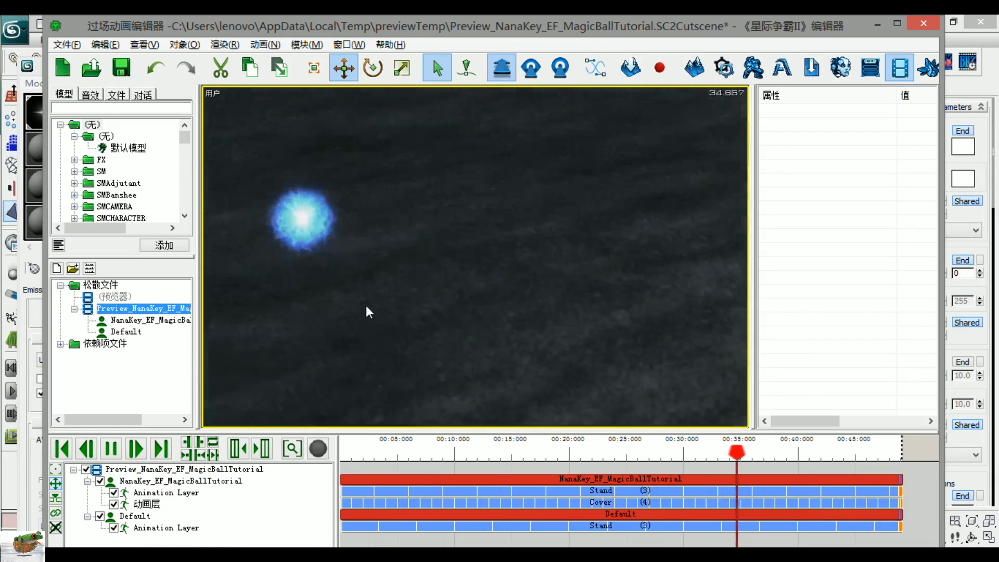
key("space")
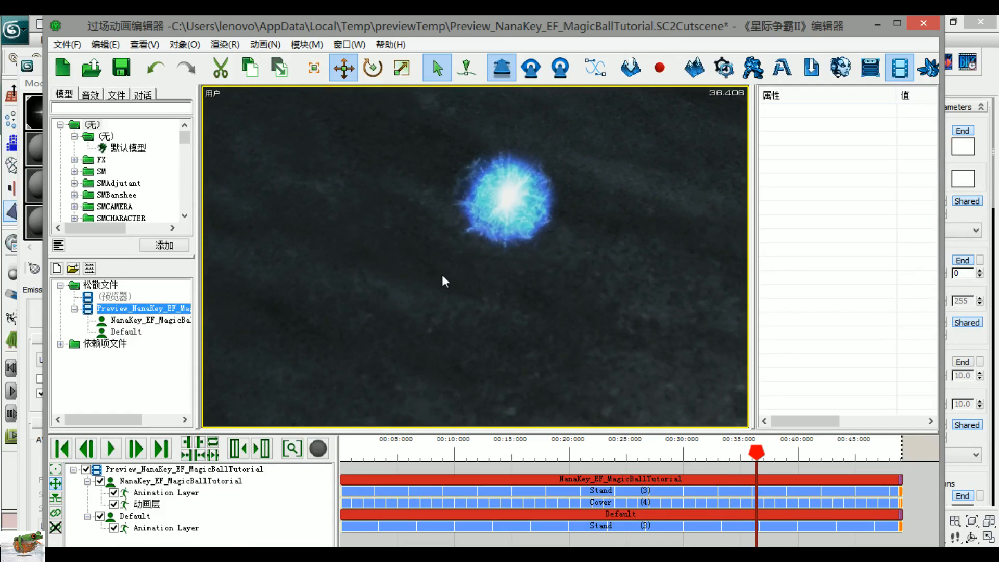
key("space")
key("space")
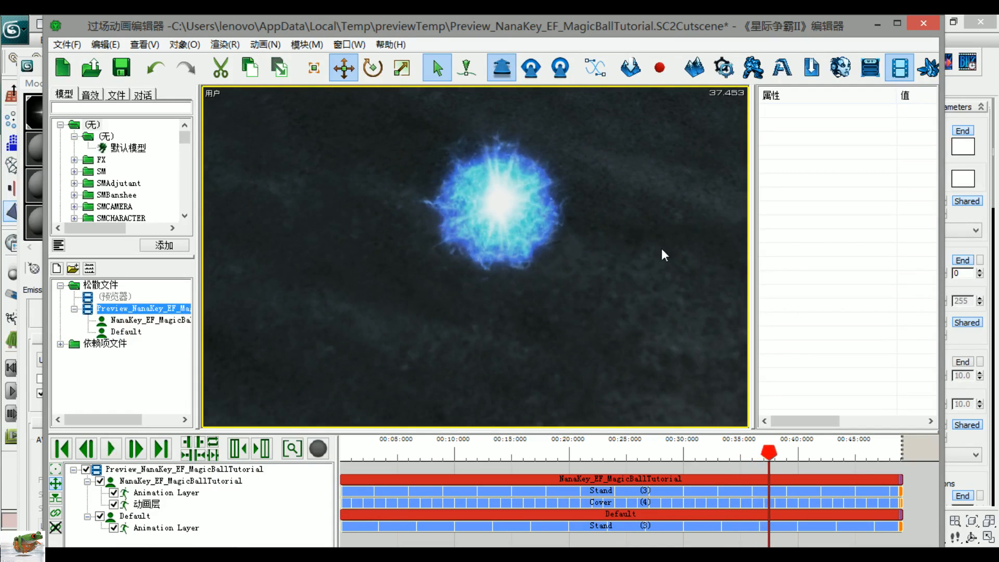
Step: Back in 3ds Max, set the Plasm emitter's start size range to 130 and update the live preview
left_click_drag(962, 246, 955, 211)
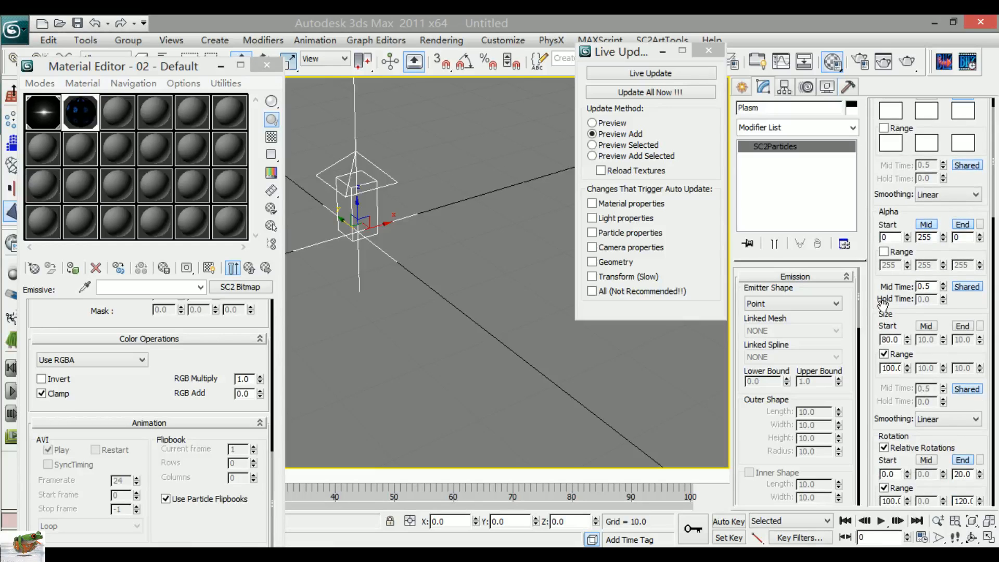
left_click_drag(889, 368, 882, 368)
type("13")
left_click(623, 92)
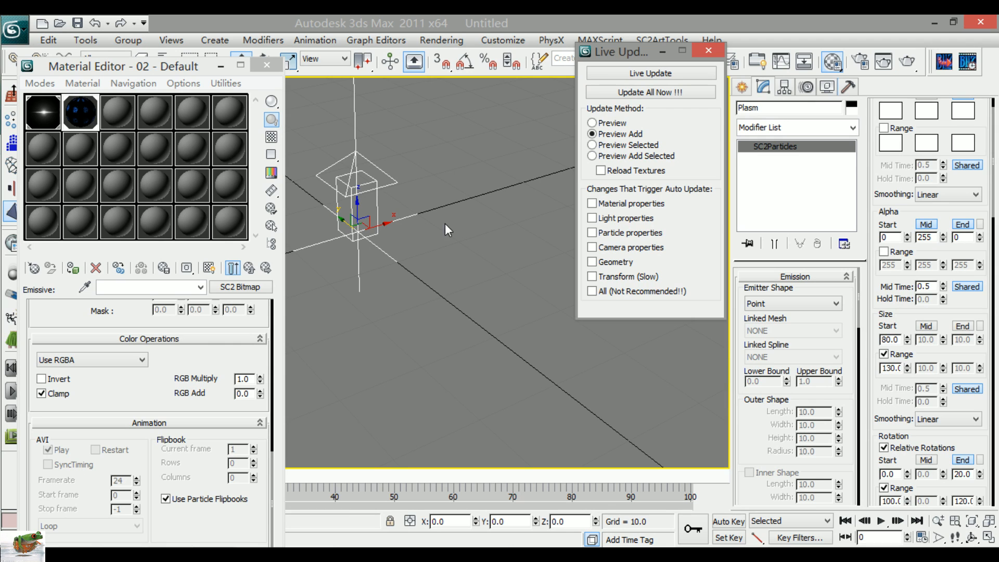
Step: Set the LightCenter emitter's start size range to 130 as well, and update the live preview
left_click(898, 400)
left_click(354, 168)
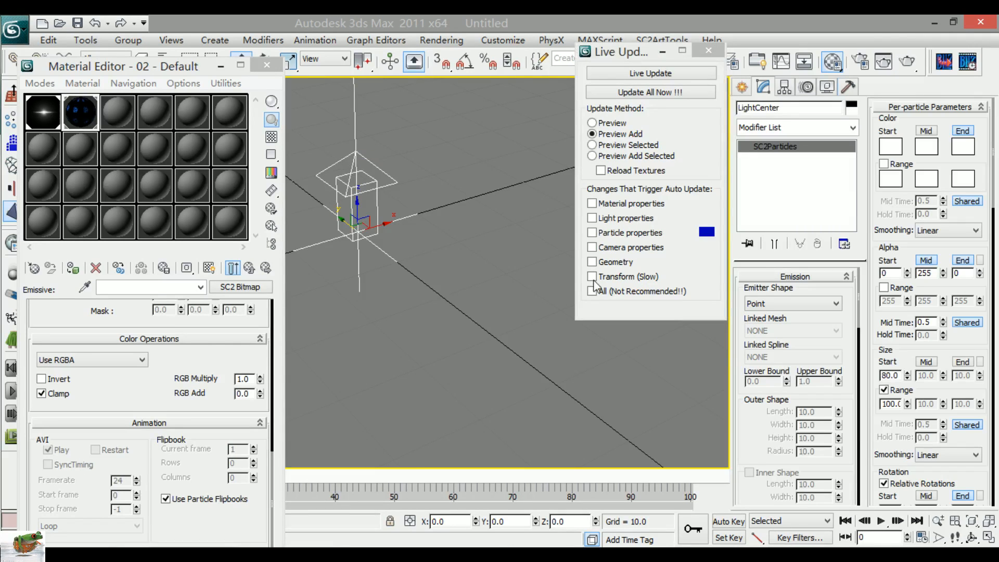
type("3")
left_click(899, 442)
left_click(603, 94)
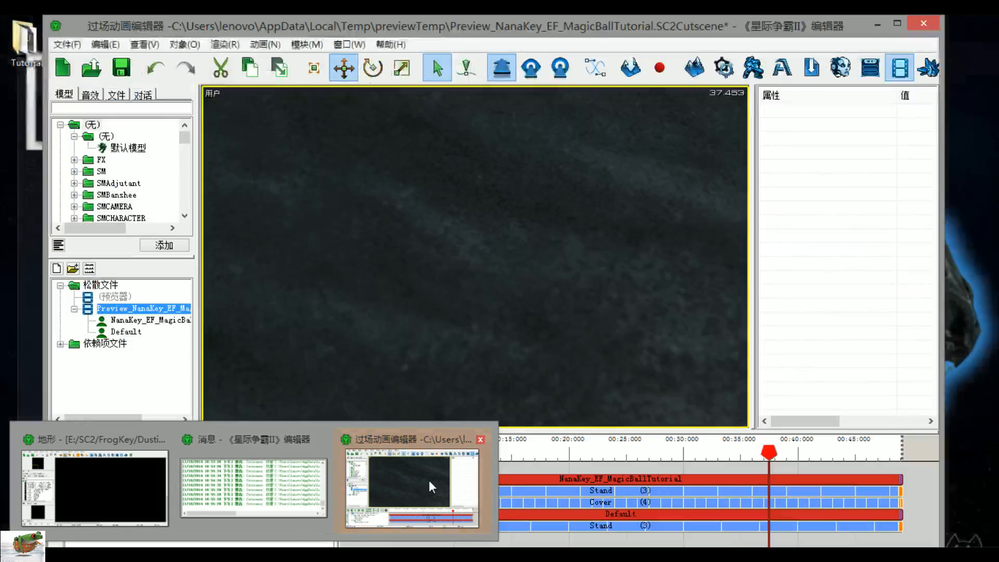
Step: In the Cutscene Editor, compare the combined ball with the separate flare, plasma and magic circle layers of the reference effect
left_click(429, 483)
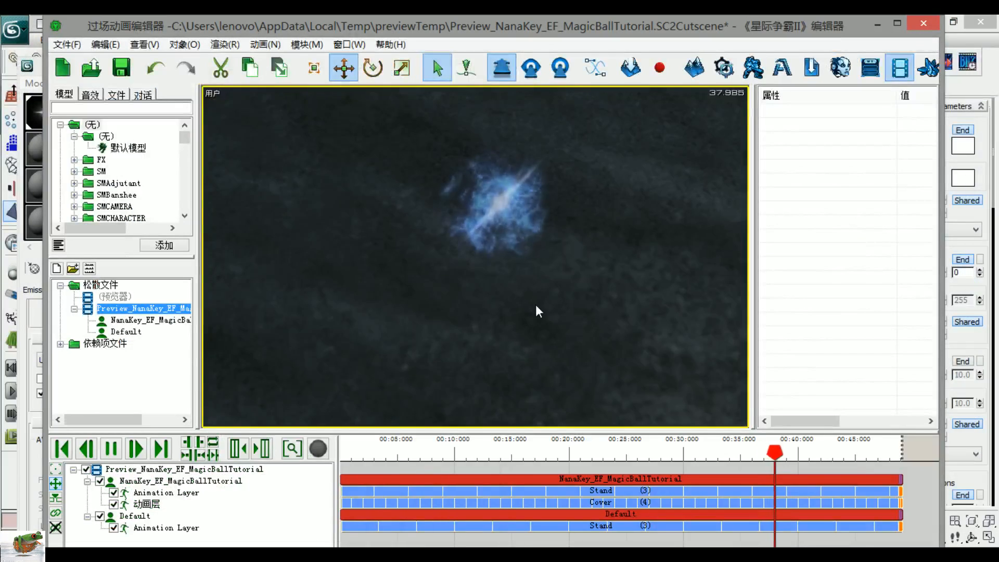
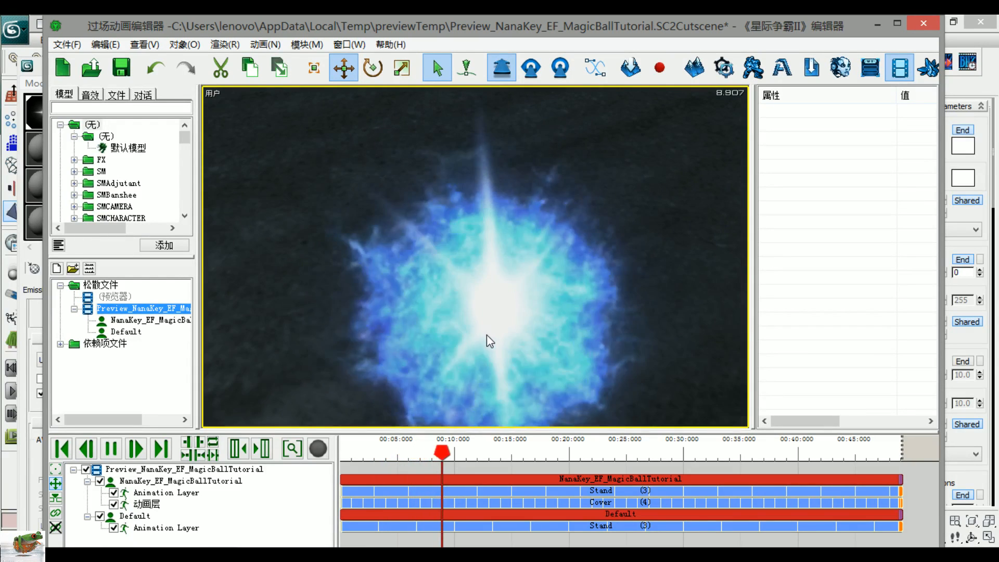
key("space")
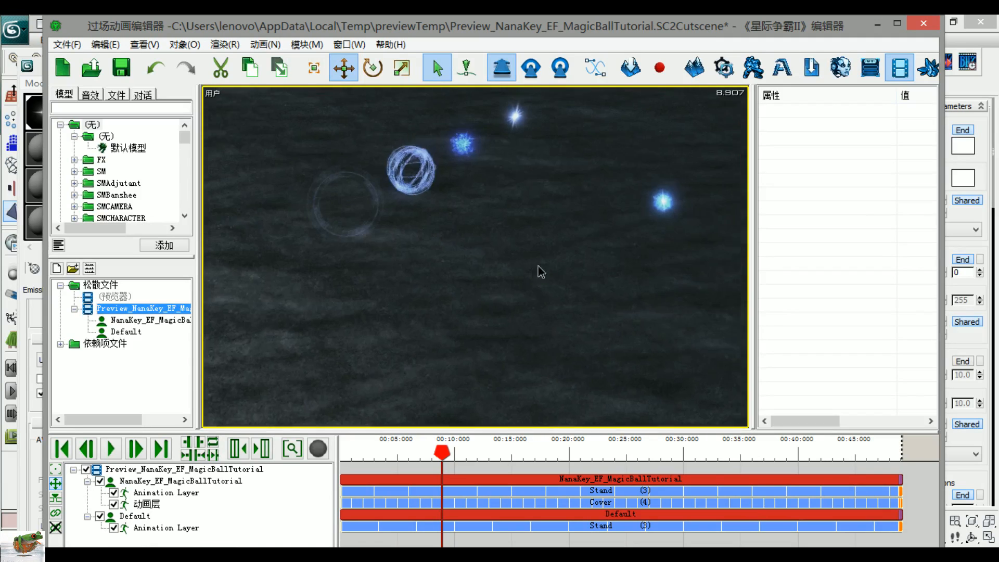
key("space")
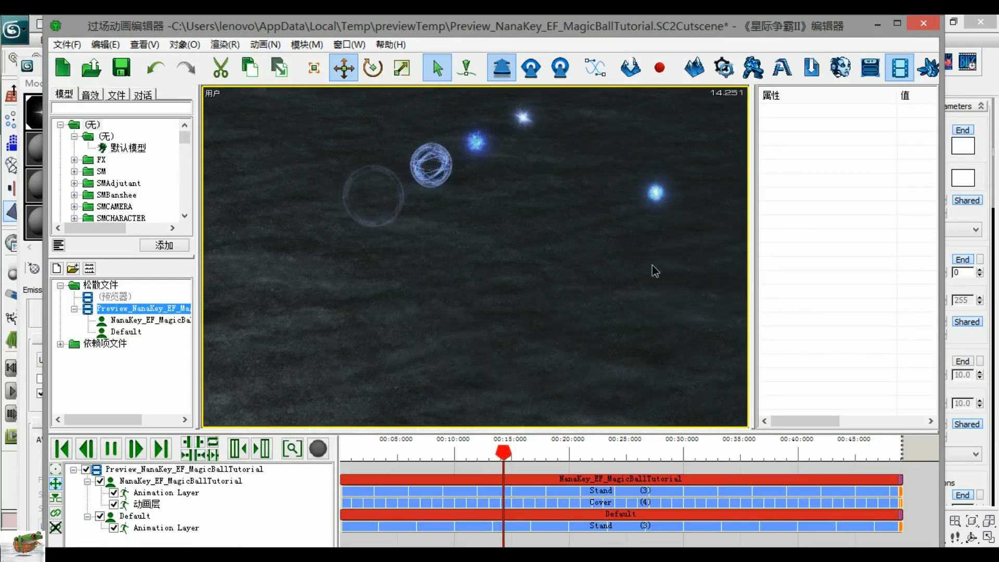
key("space")
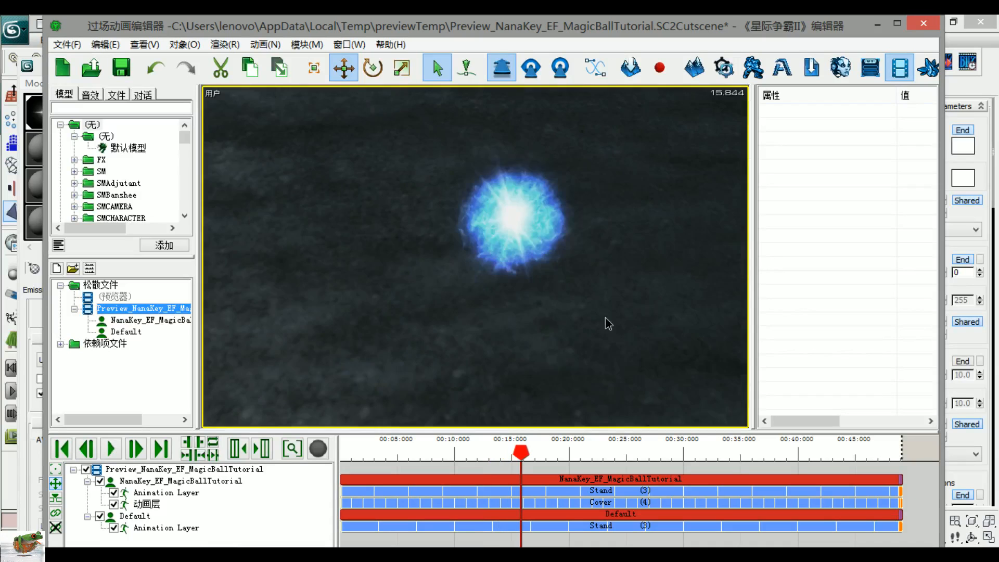
scroll(620, 302, "up", 5)
right_click_drag(627, 292, 483, 324)
scroll(559, 309, "down", 7)
scroll(528, 295, "down", 6)
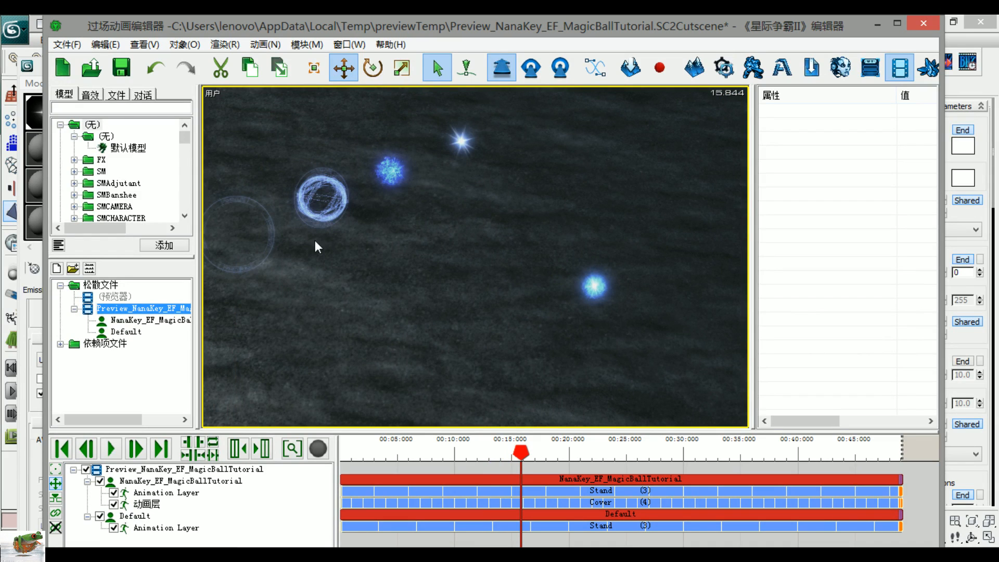
right_click_drag(490, 230, 515, 302)
scroll(515, 302, "up", 5)
right_click_drag(475, 329, 642, 195)
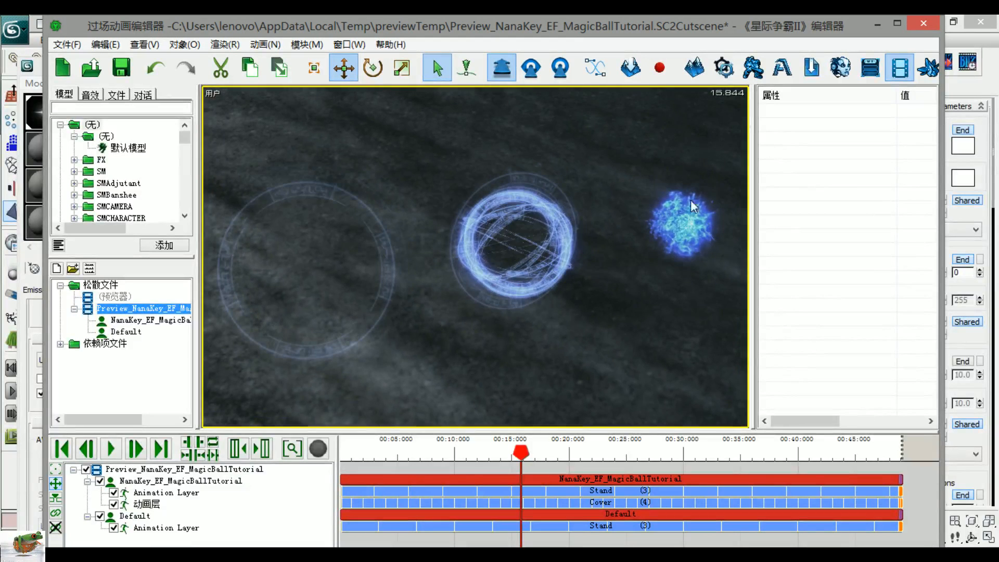
Step: Back in 3ds Max, clone the LightCenter emitter as a copy named MagicalCircle01
left_click(967, 242)
middle_click_drag(423, 324, 465, 365)
scroll(460, 357, "up", 2)
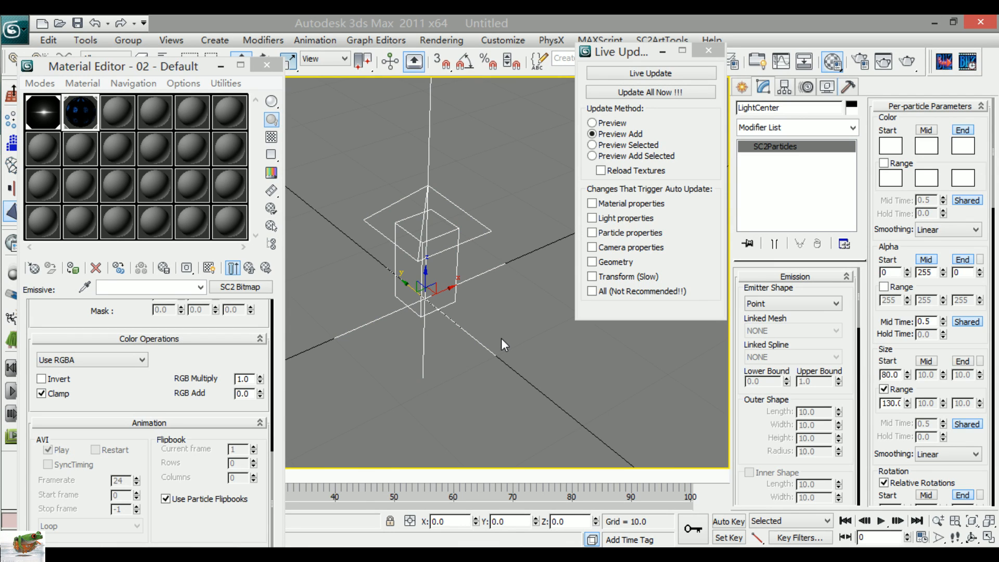
middle_click_drag(513, 332, 494, 342, "alt")
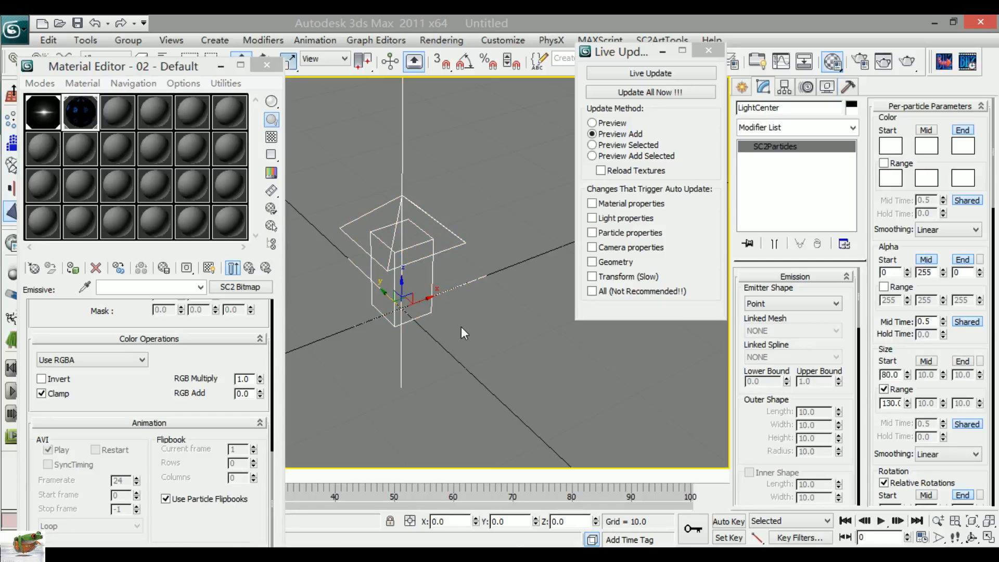
right_click(420, 313)
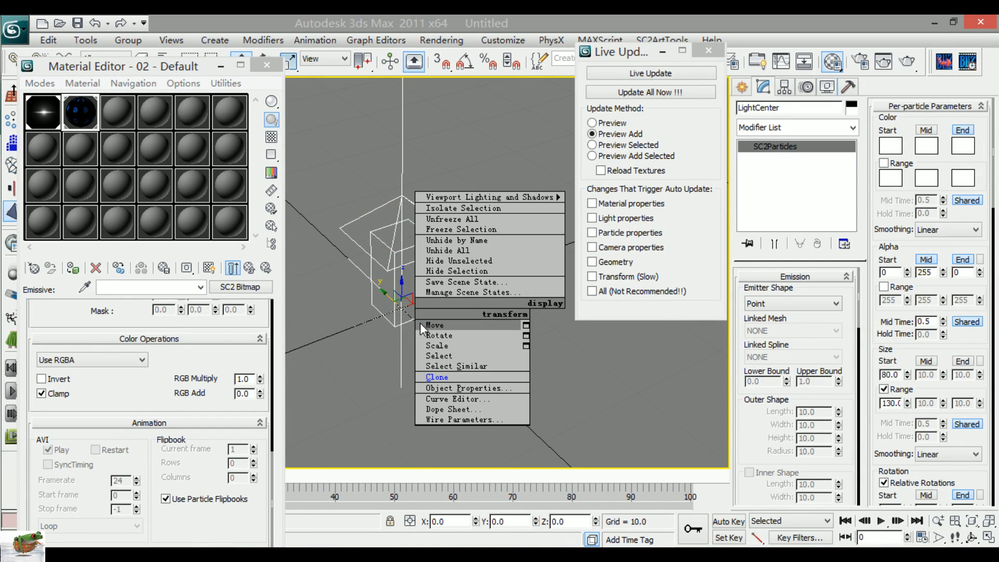
left_click(451, 376)
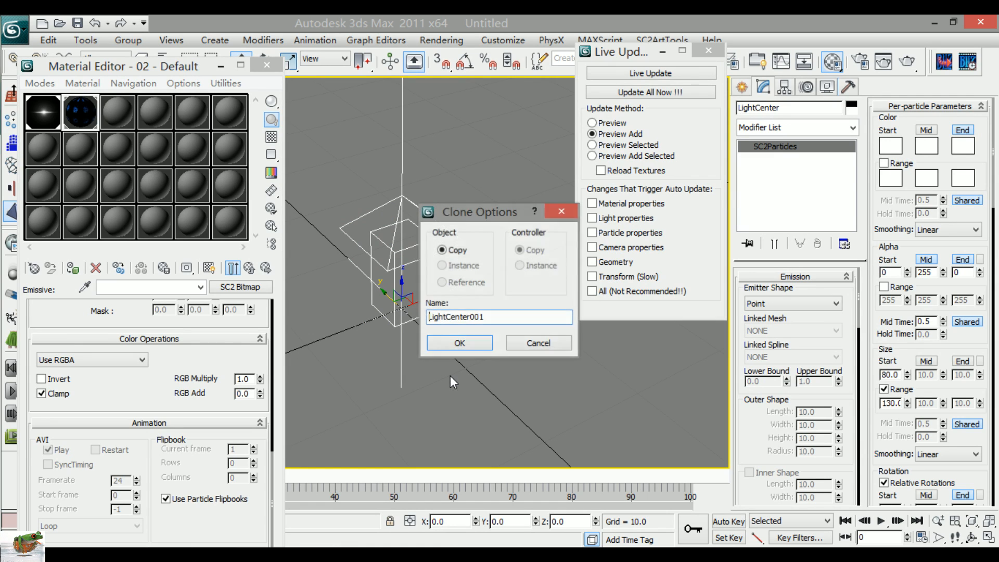
double_click(465, 317)
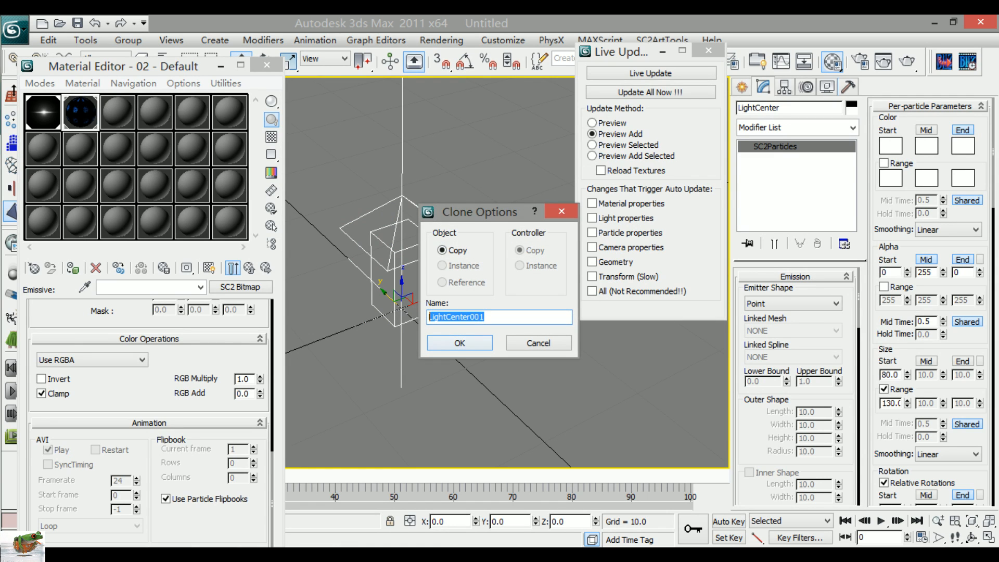
type("Magi")
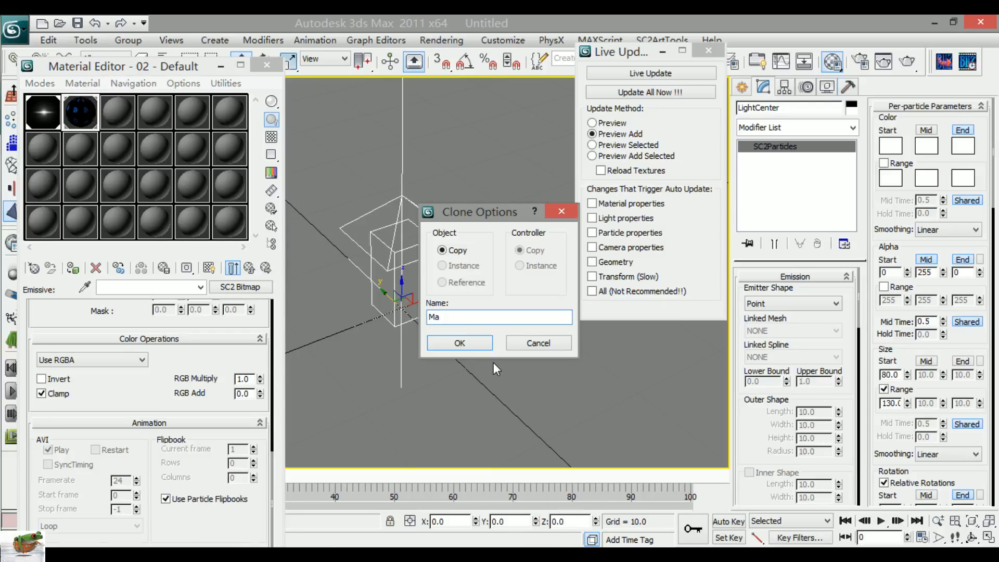
type("c")
key("BackSpace")
key("BackSpace")
type("gi")
type("a")
type("ircle")
key("Return")
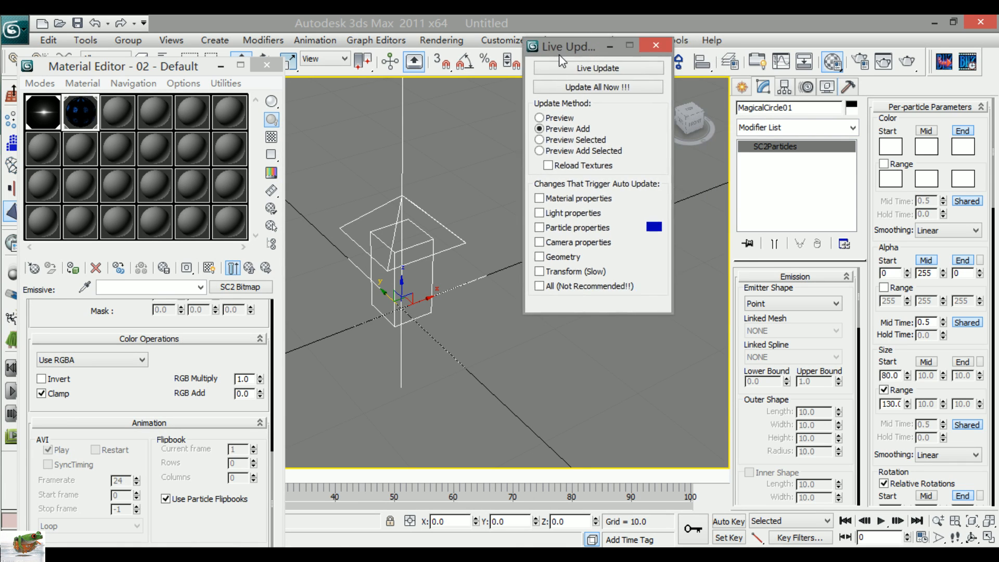
Step: Make the unused 03 - Default material an SC2 Standard Material
left_click_drag(589, 53, 530, 46)
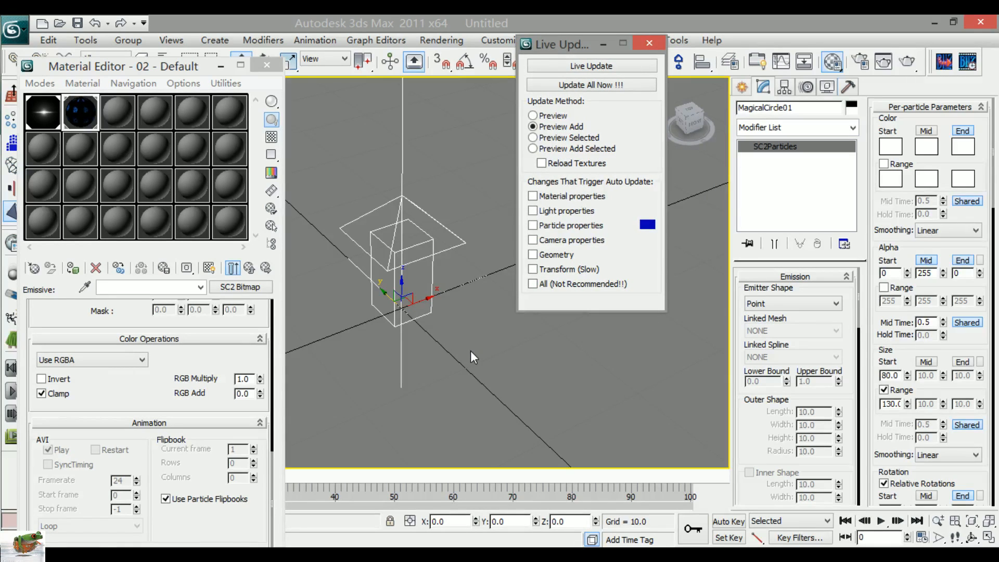
left_click(130, 122)
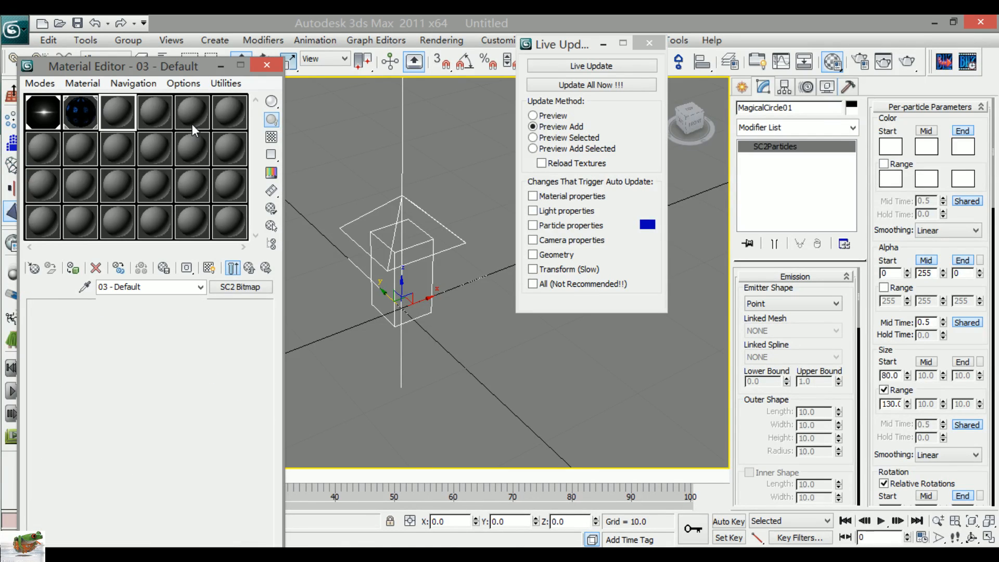
left_click(243, 288)
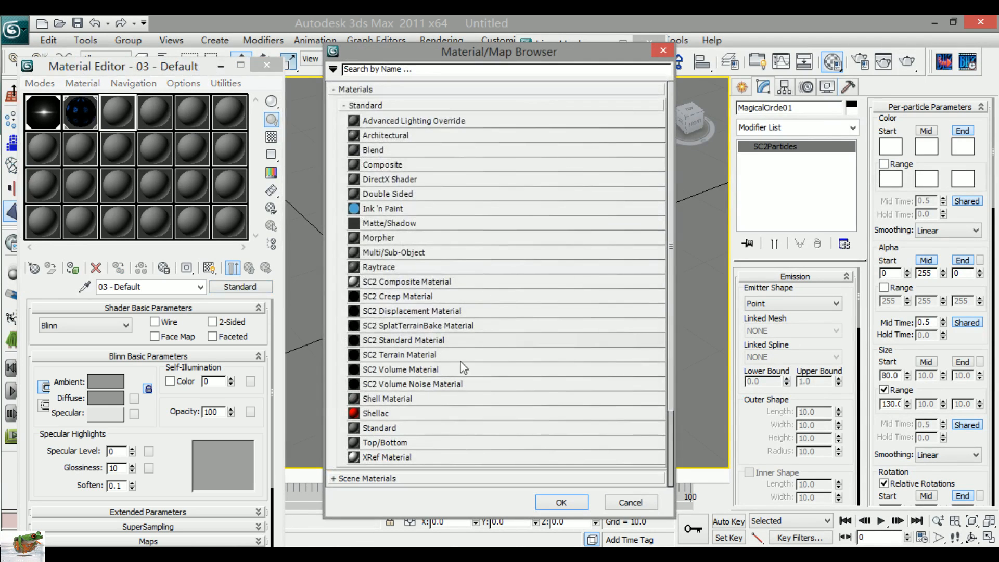
double_click(430, 341)
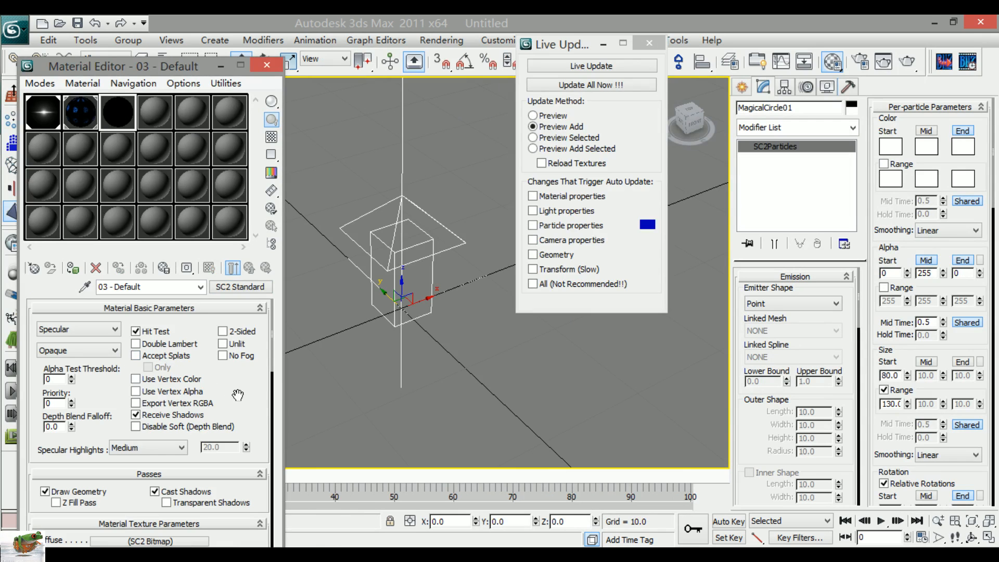
Step: Make the 03 - Default material unlit and turn off Receive Shadows and Cast Shadows
scroll(239, 394, "down", 1)
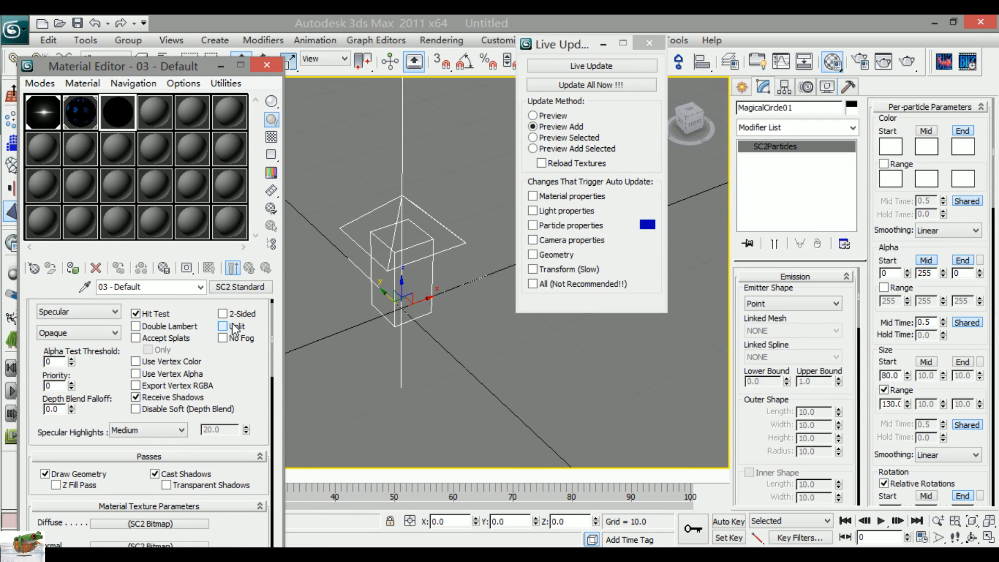
scroll(241, 379, "down", 2)
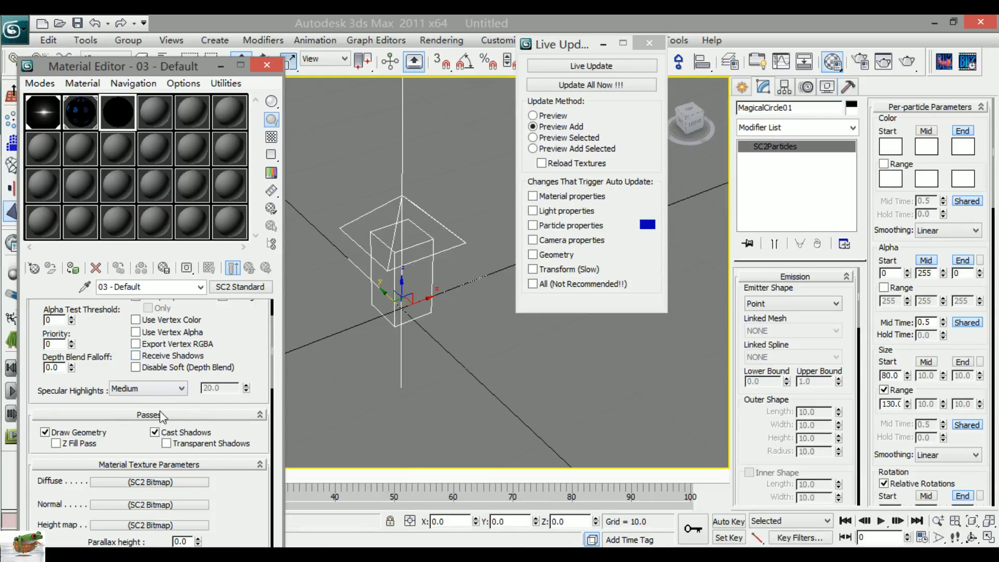
left_click(158, 434)
left_click_drag(129, 443, 148, 495)
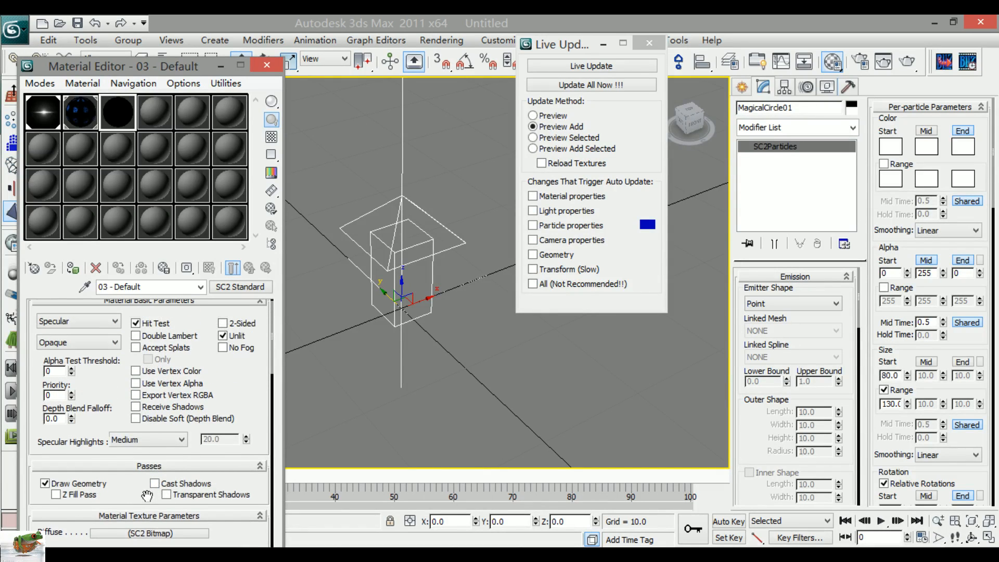
Step: Set the 03 - Default material's blend mode to Add and choose its shading type above the blend mode
left_click(78, 343)
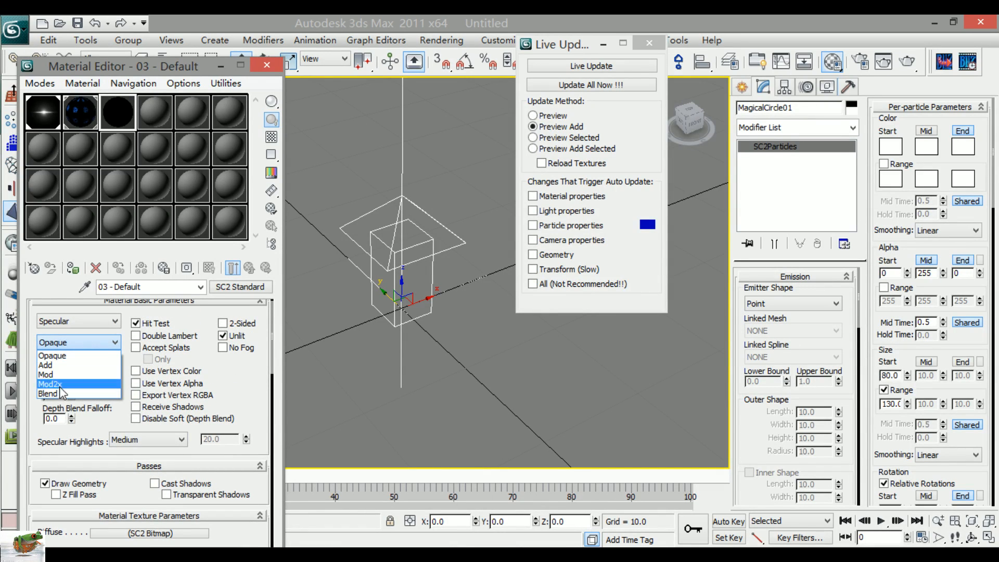
left_click(59, 365)
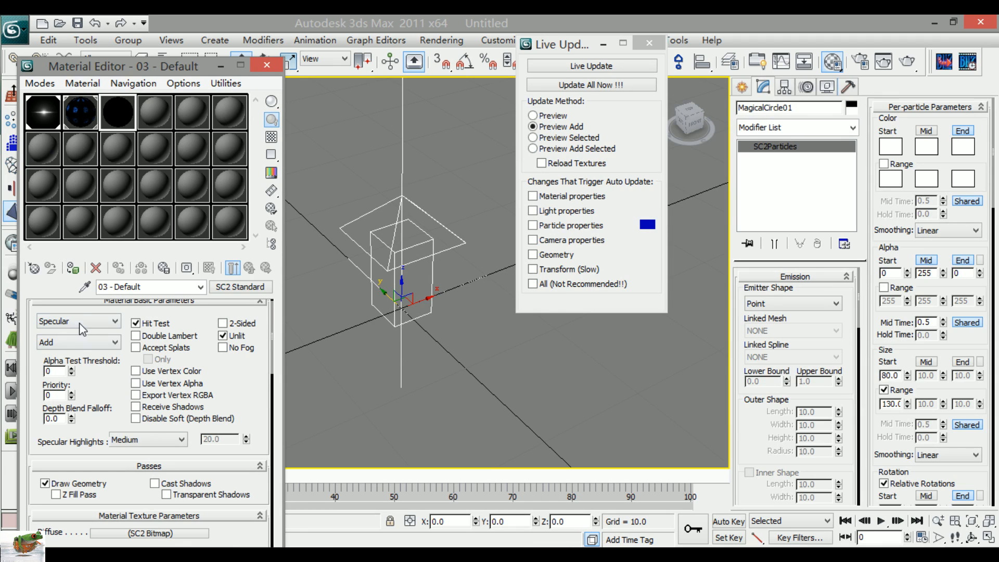
left_click(79, 323)
left_click(83, 367)
scroll(107, 382, "down", 10)
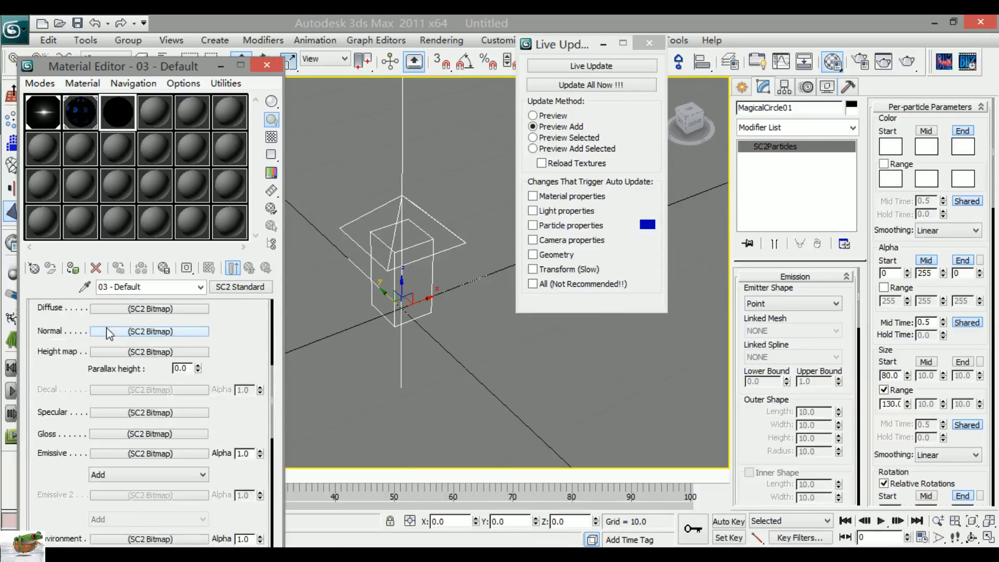
Step: Load NanaKey_EF_MagicCircle10.dds from the Tutorial folder as the 03 - Default material's Alpha Mask bitmap
scroll(104, 327, "down", 3)
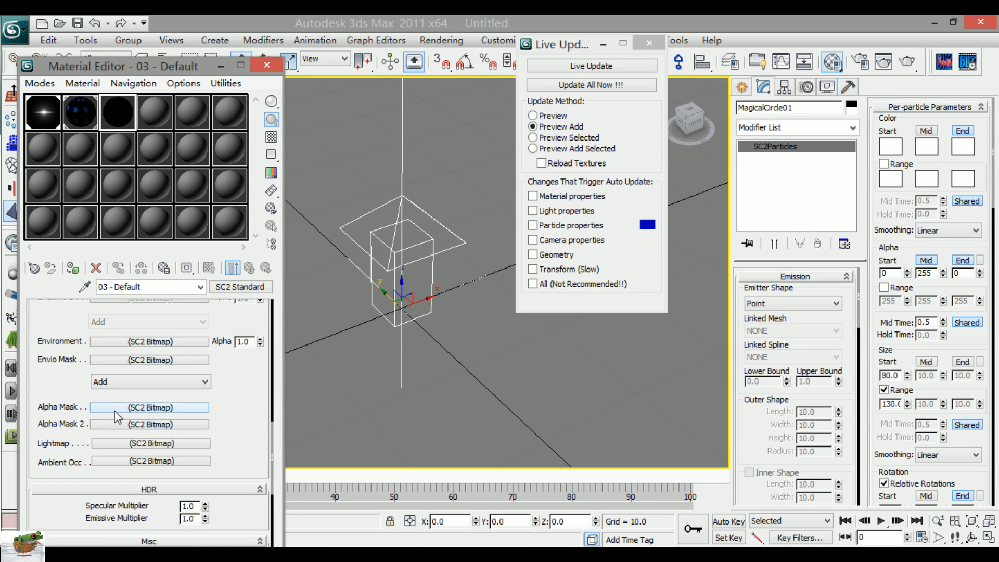
left_click(116, 408)
left_click(156, 329)
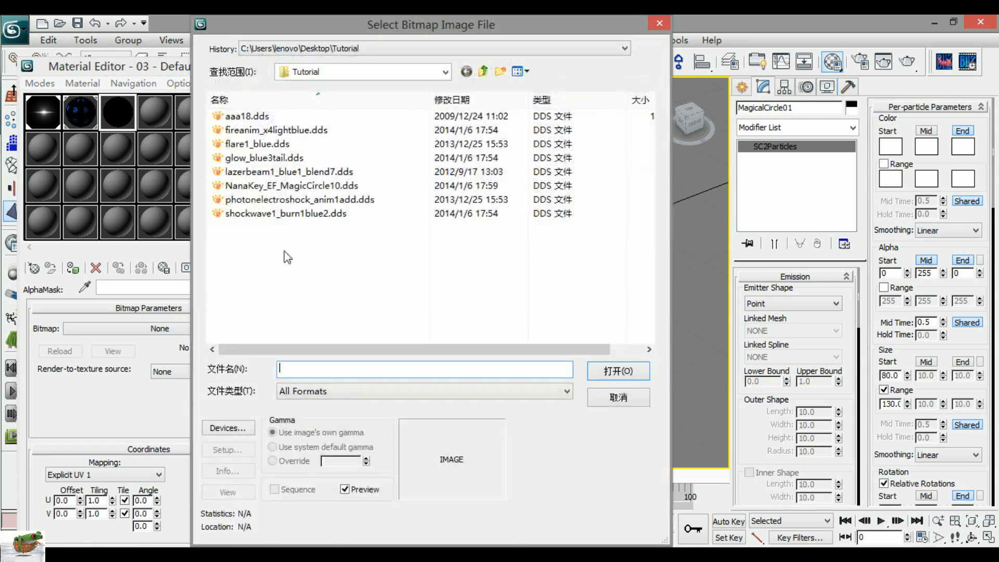
left_click(260, 129)
left_click(263, 144)
left_click(267, 172)
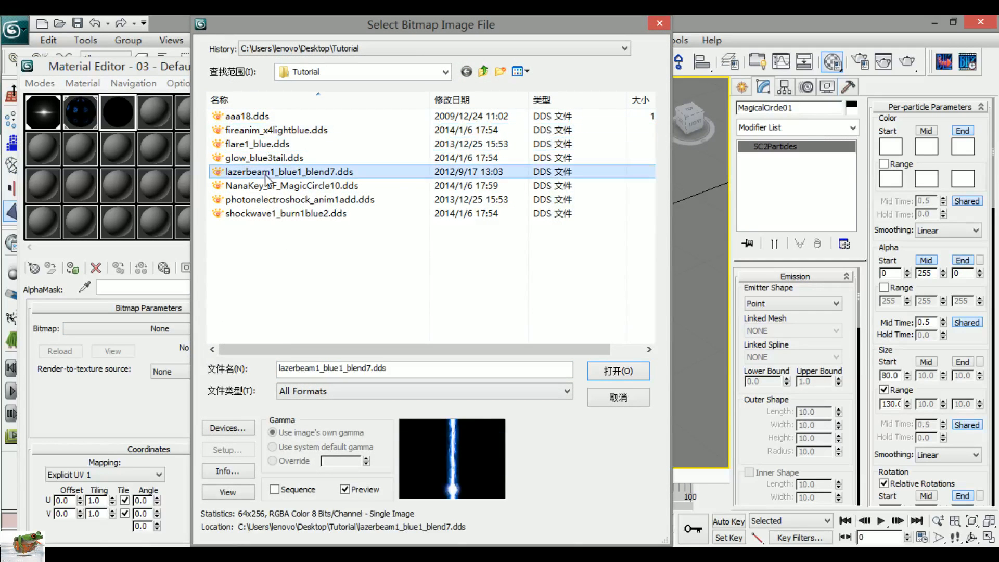
double_click(267, 185)
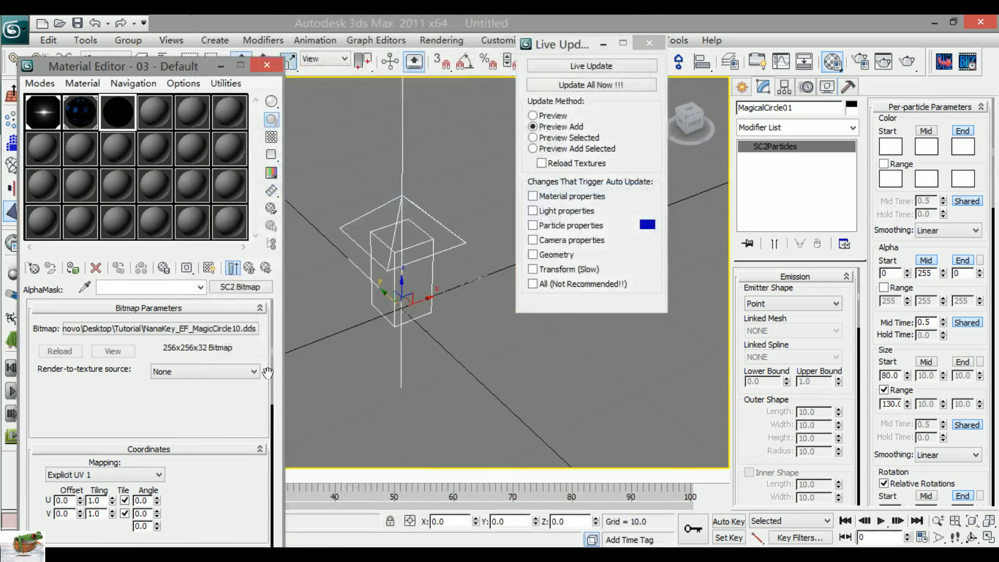
Step: View the loaded magic circle texture in its preview window and enlarge that window
left_click(126, 352)
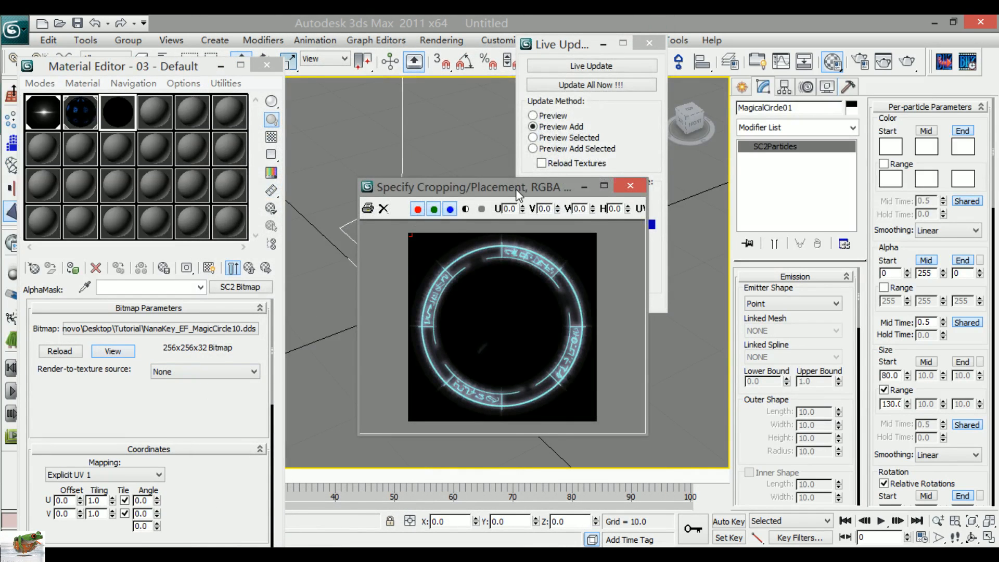
left_click_drag(518, 193, 485, 96)
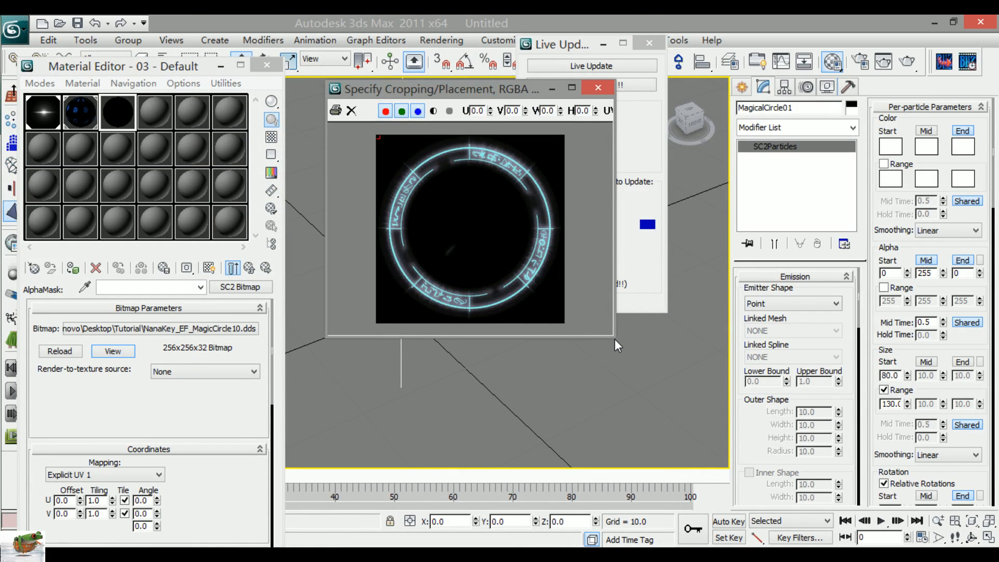
left_click_drag(614, 339, 800, 484)
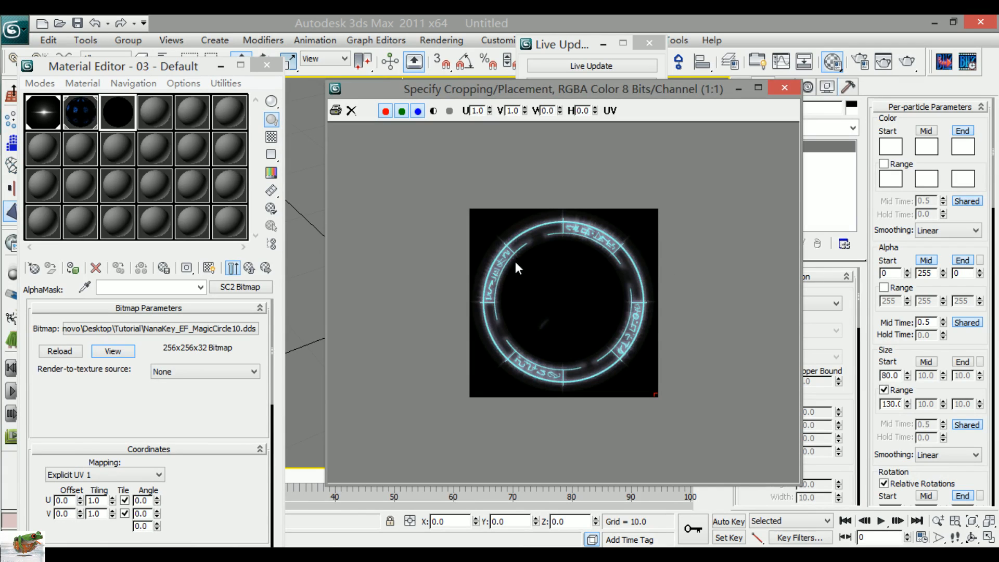
Step: Switch to the StarCraft II Cutscene Editor, play the preview and examine the magic ball up close
left_click(175, 557)
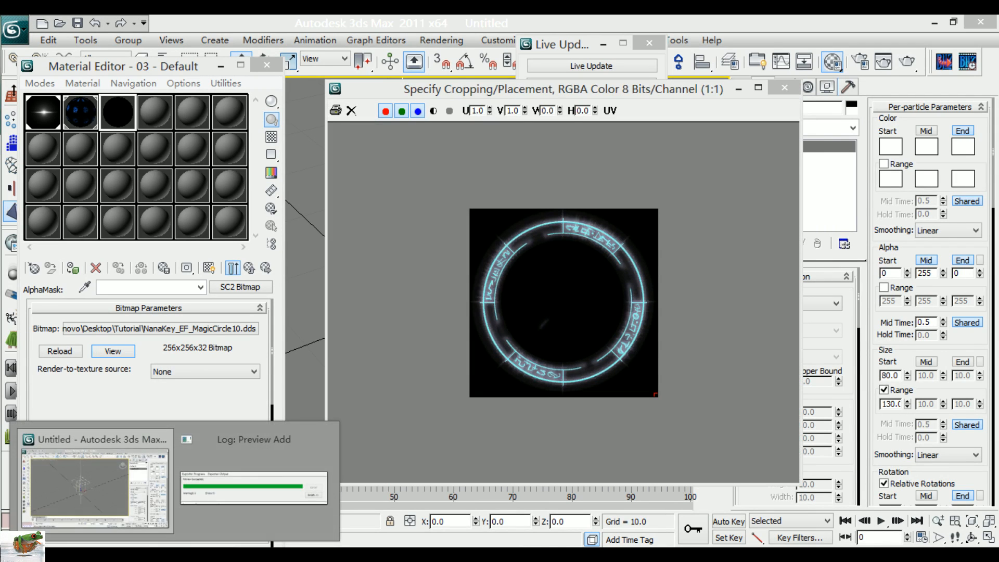
left_click(414, 474)
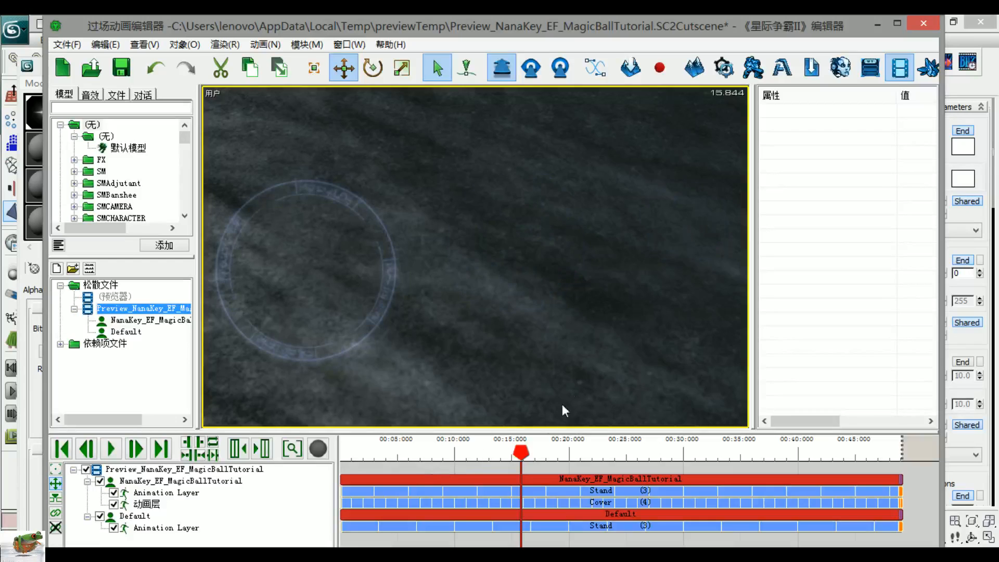
scroll(565, 315, "down", 5)
right_click_drag(523, 294, 373, 252)
key("space")
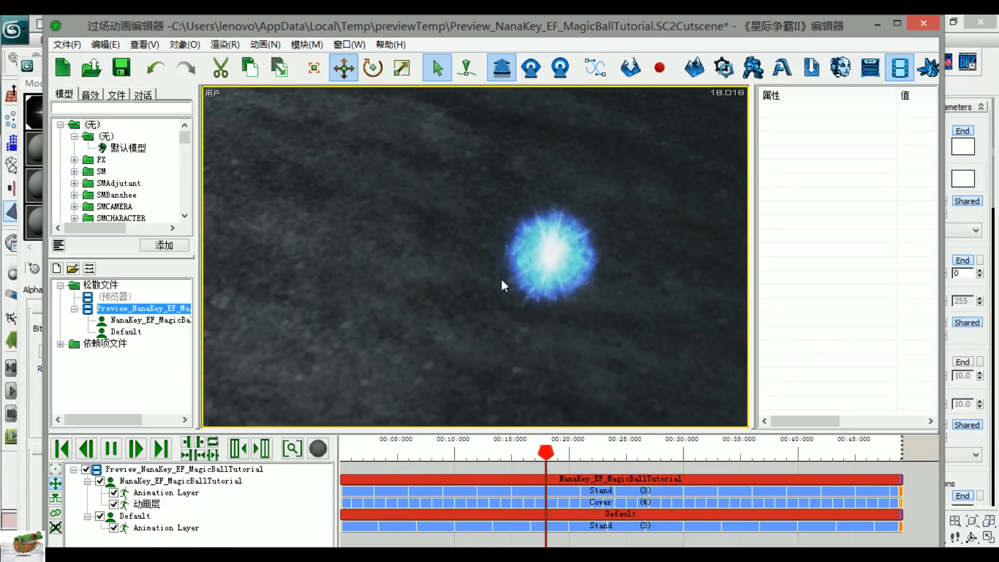
left_click(966, 215)
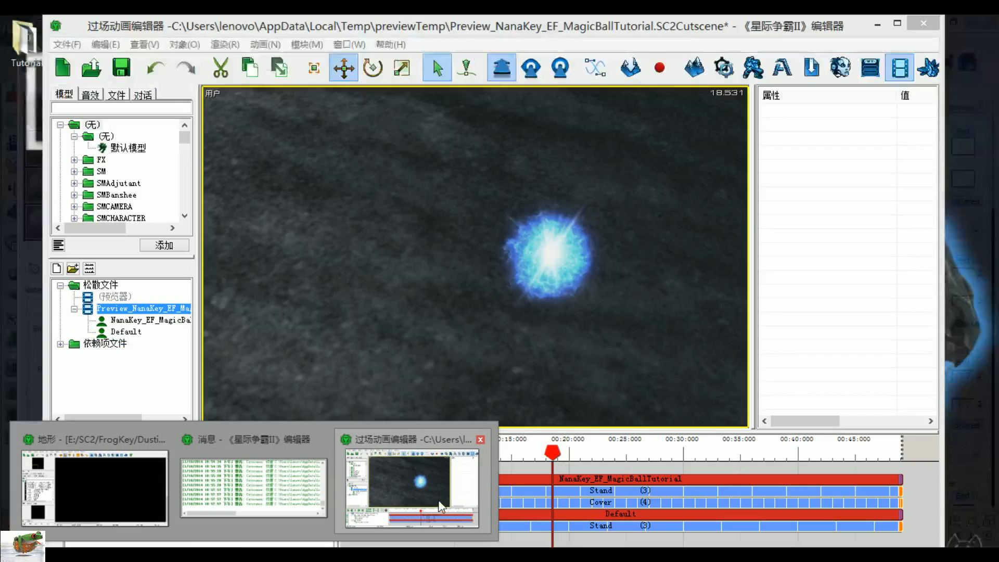
left_click(423, 518)
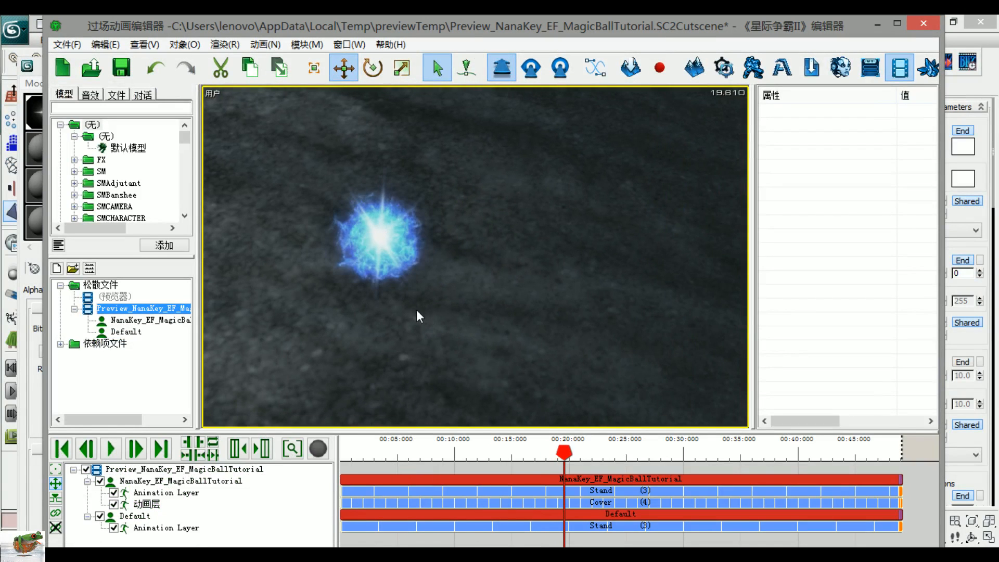
right_click_drag(417, 311, 451, 340)
scroll(480, 301, "up", 3)
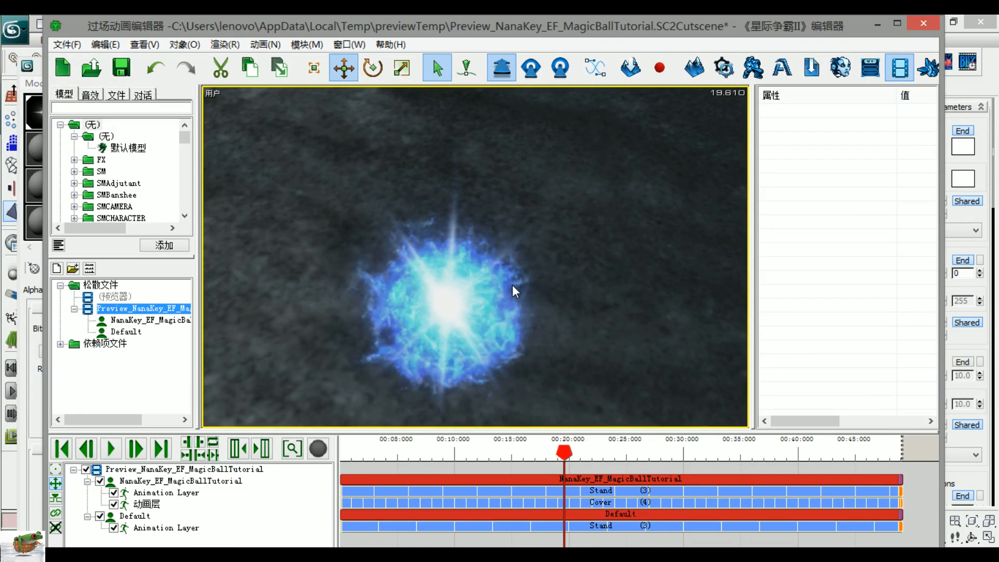
Step: Back in 3ds Max, close the texture preview and return to the 03 - Default parent material
left_click(987, 219)
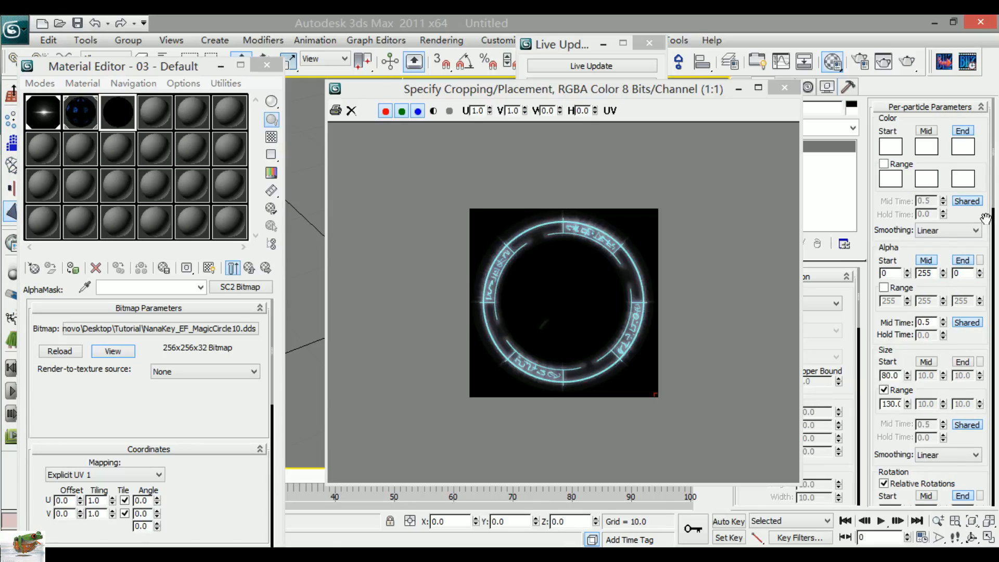
left_click(783, 88)
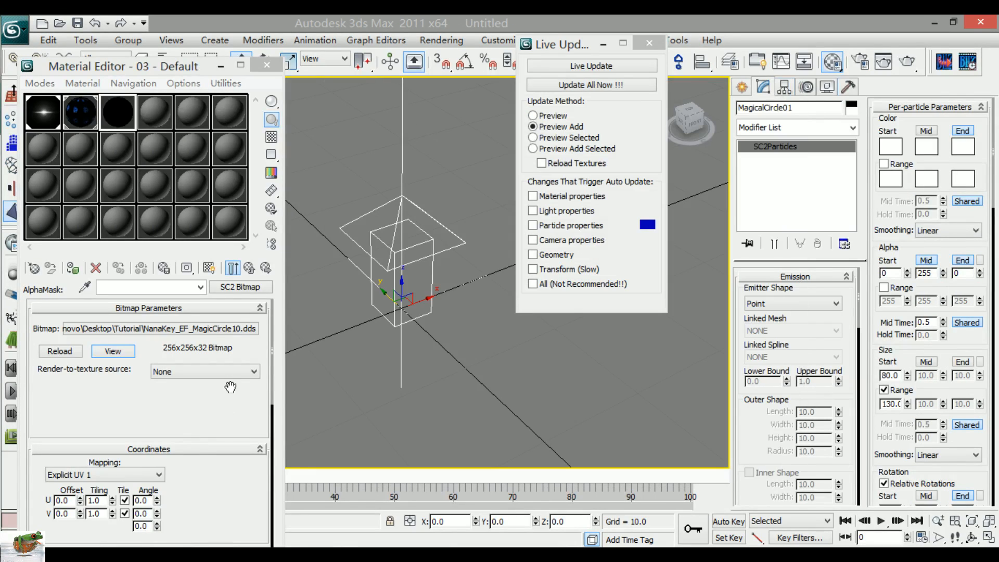
left_click(250, 268)
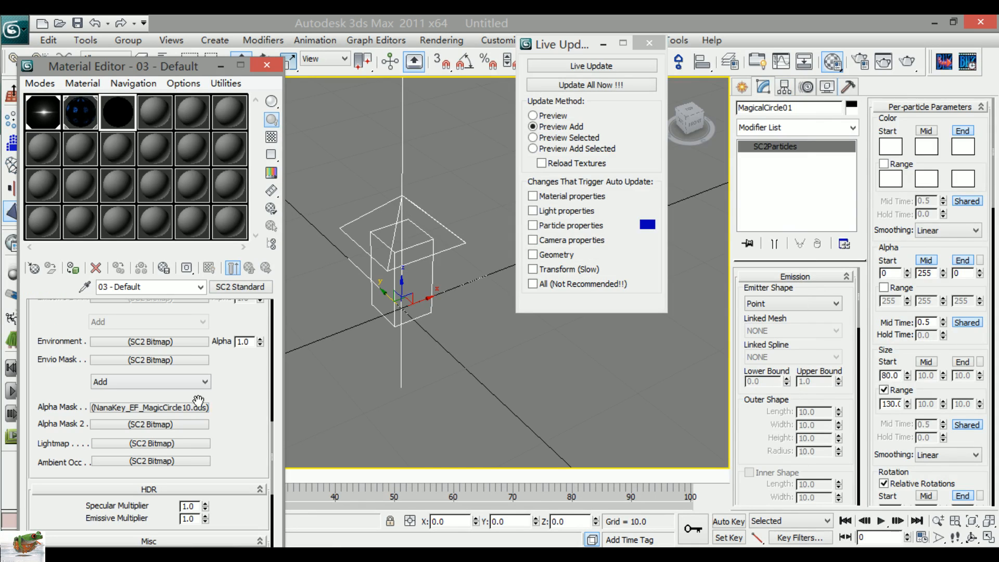
Step: Try to move the magic circle bitmap from the Alpha Mask slot to the Emissive slot
right_click(191, 407)
left_click(222, 415)
left_click_drag(229, 382, 231, 456)
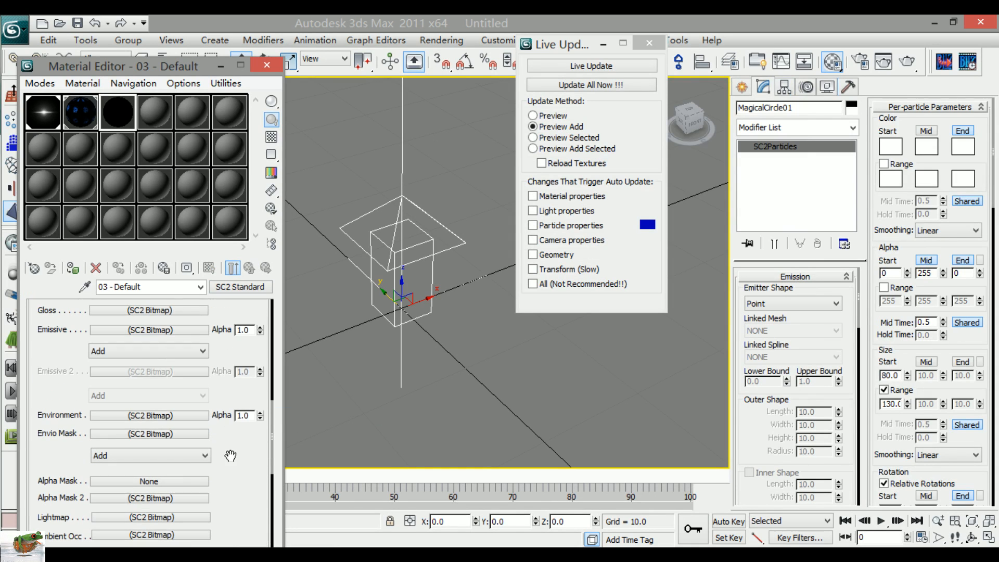
right_click(153, 330)
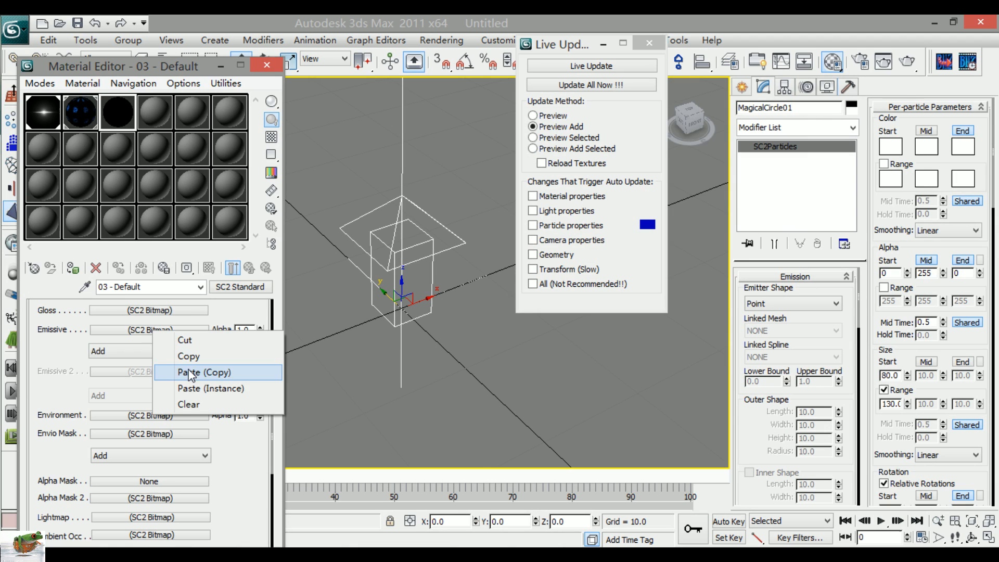
left_click(191, 360)
right_click(141, 336)
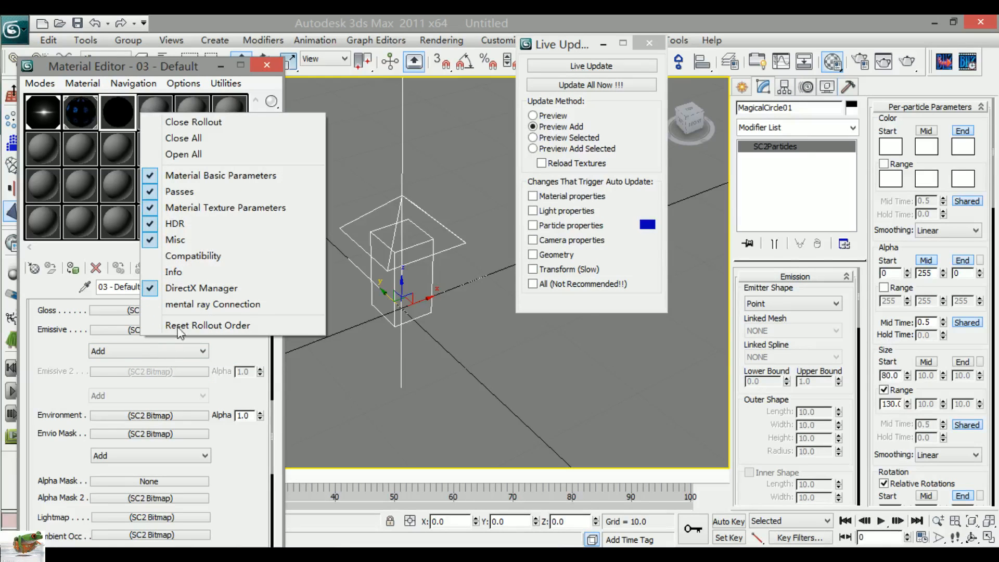
left_click(66, 350)
right_click(142, 332)
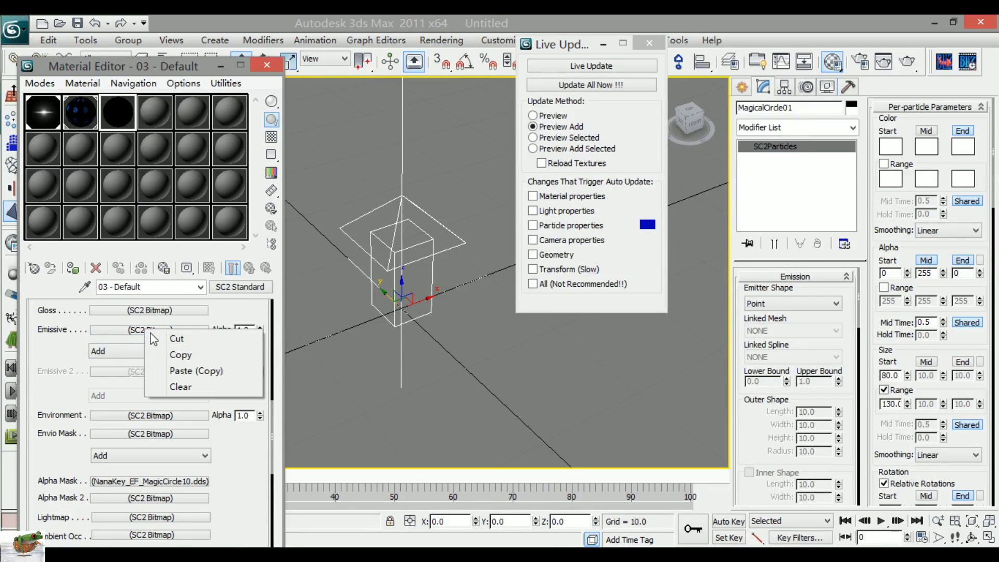
left_click(177, 367)
Step: Cut the magic circle bitmap from the Alpha Mask slot and paste it into the Emissive slot
right_click(181, 373)
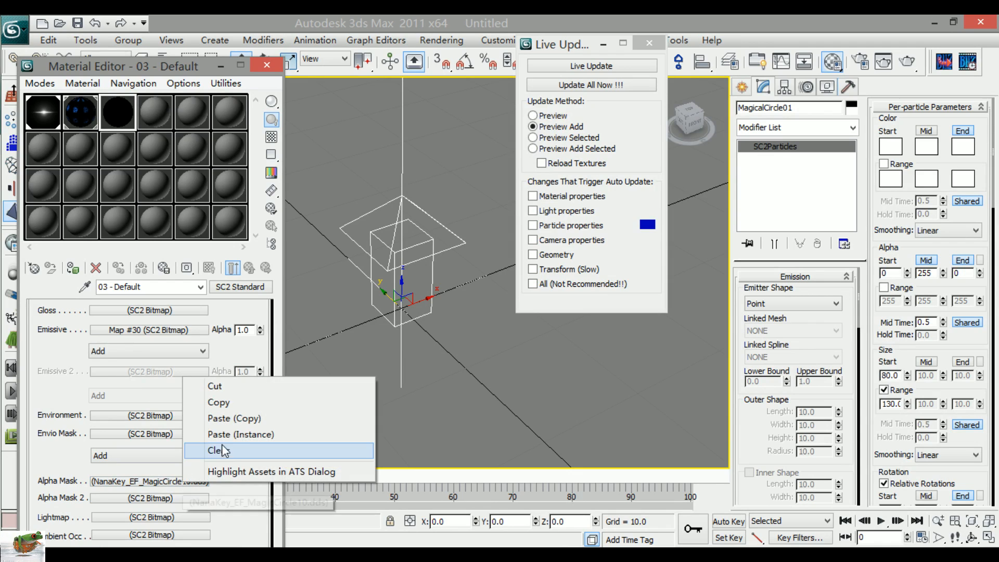
left_click(234, 387)
right_click(142, 329)
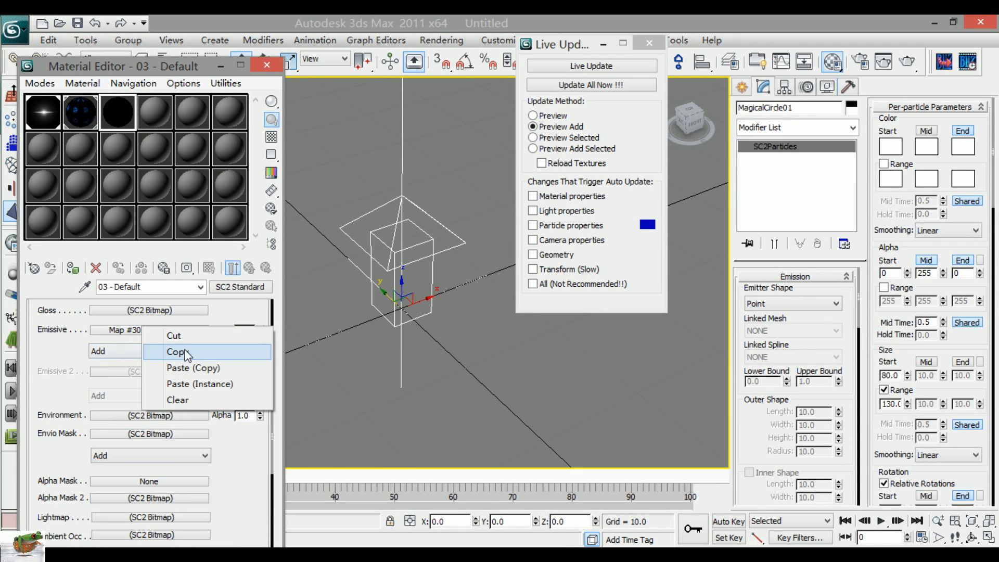
left_click(195, 383)
Step: Update the whole live preview and check the effect in the Cutscene Editor
scroll(203, 416, "down", 5)
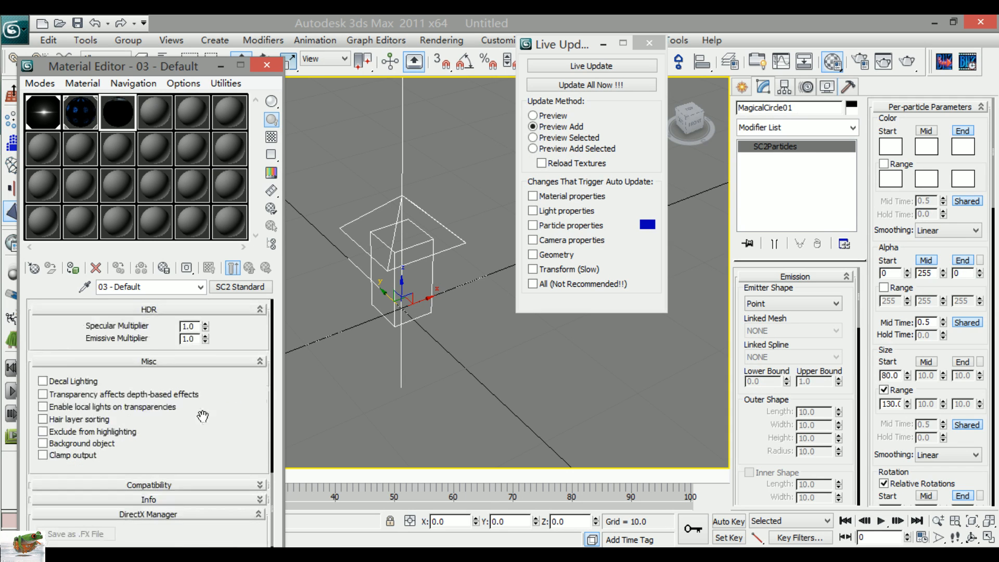
left_click(617, 88)
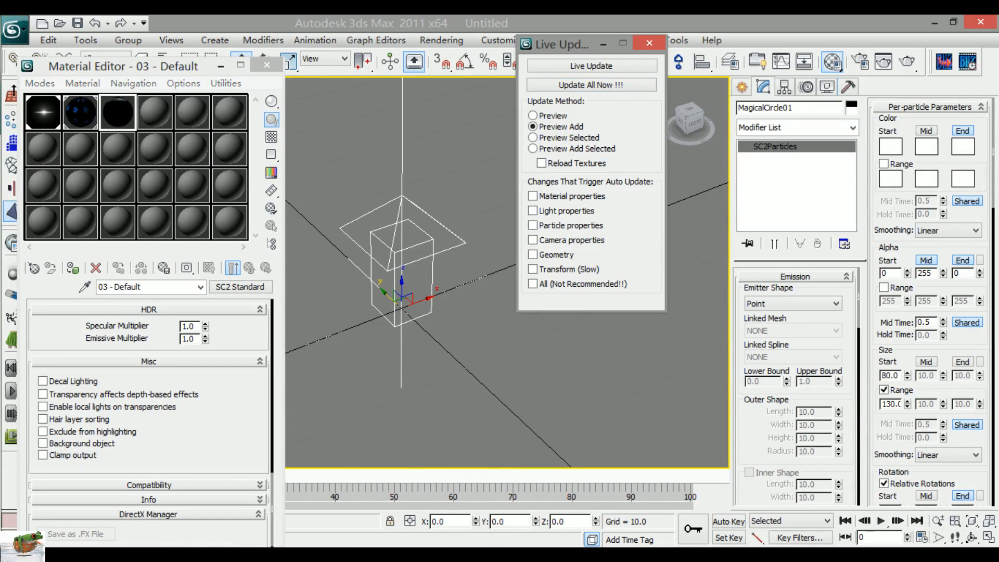
left_click(435, 490)
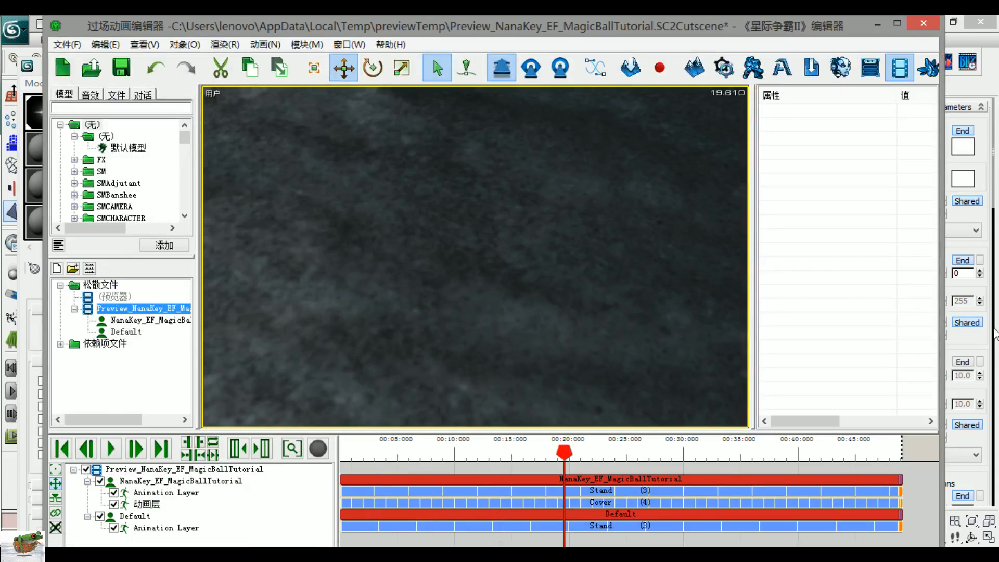
Step: Back in 3ds Max, assign the 03 - Default material to MagicalCircle01 and update the whole live preview
left_click(966, 240)
left_click(73, 268)
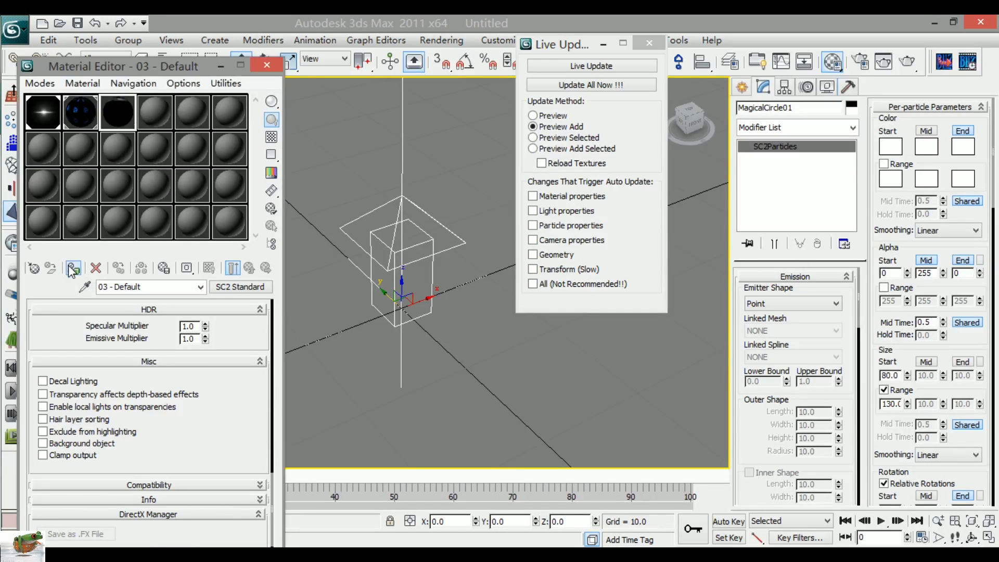
left_click(558, 85)
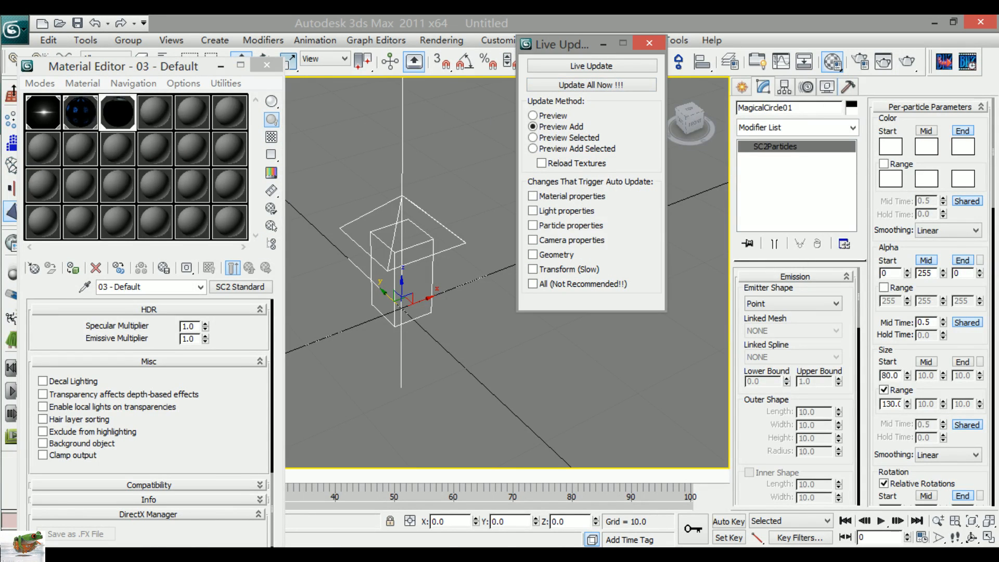
Step: Switch to the Cutscene Editor and examine the magic circle around the ball from near and far
left_click(413, 490)
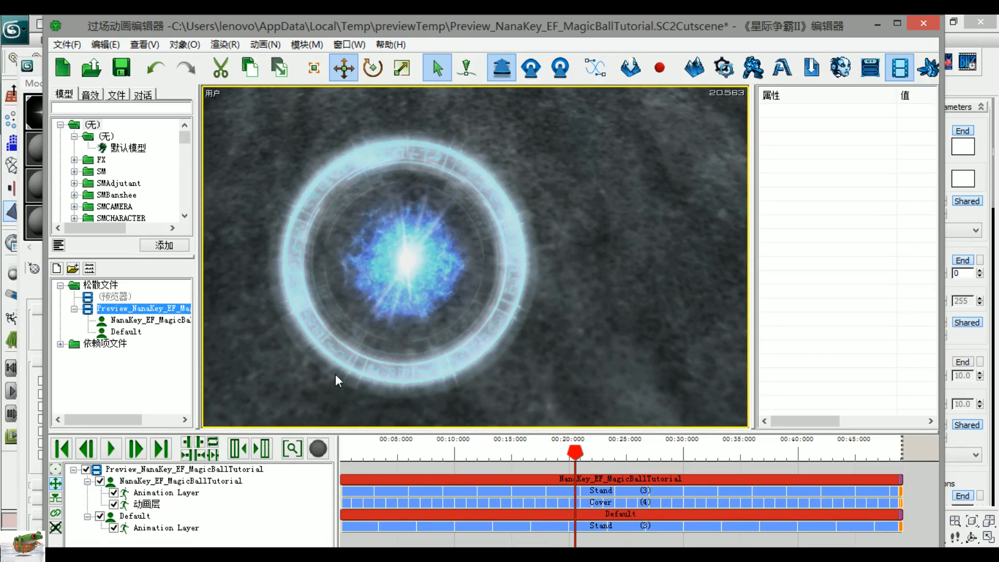
middle_click_drag(542, 285, 400, 290)
scroll(399, 289, "up", 5)
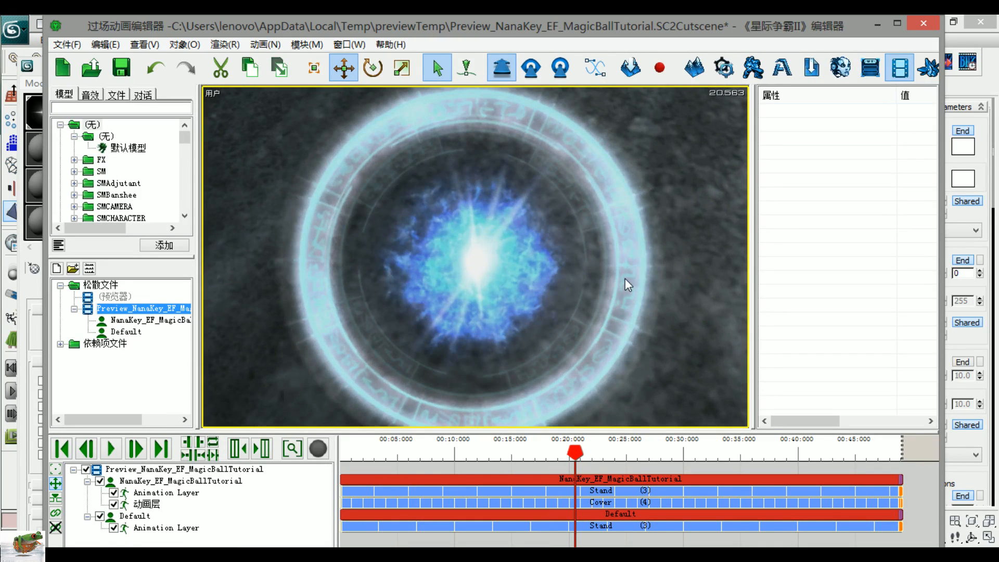
scroll(626, 285, "down", 3)
middle_click_drag(571, 302, 366, 162)
scroll(525, 258, "up", 4)
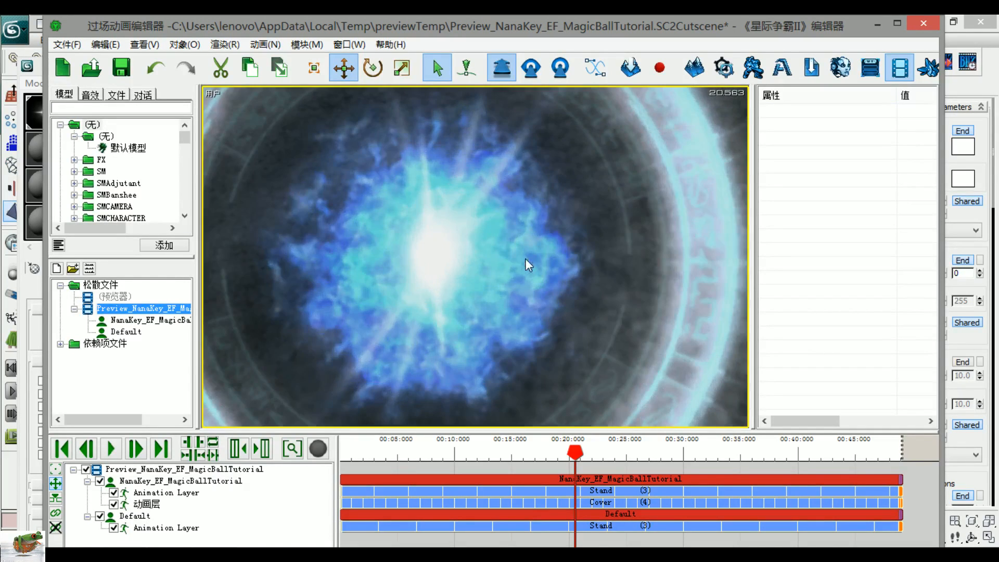
scroll(499, 273, "down", 2)
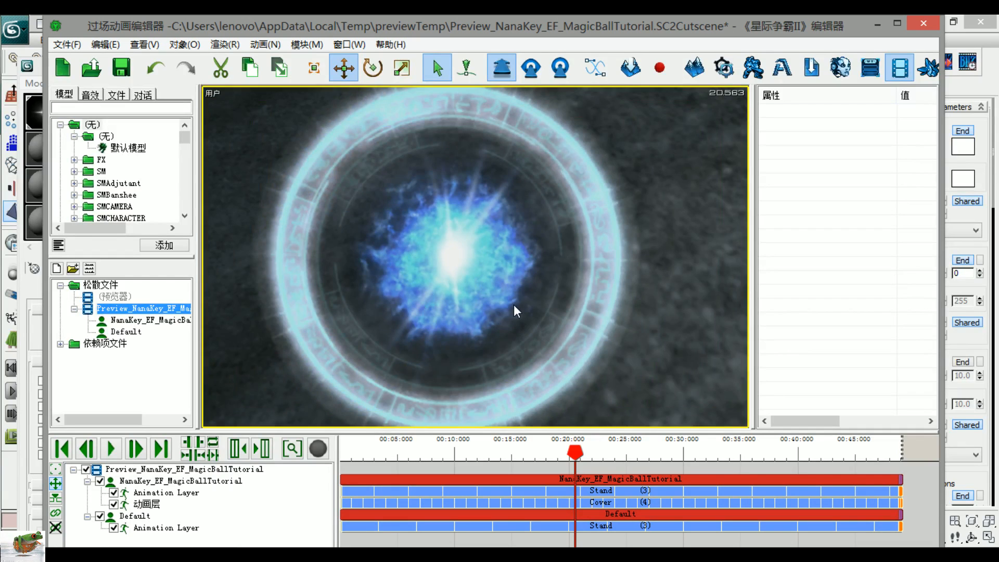
scroll(557, 245, "down", 3)
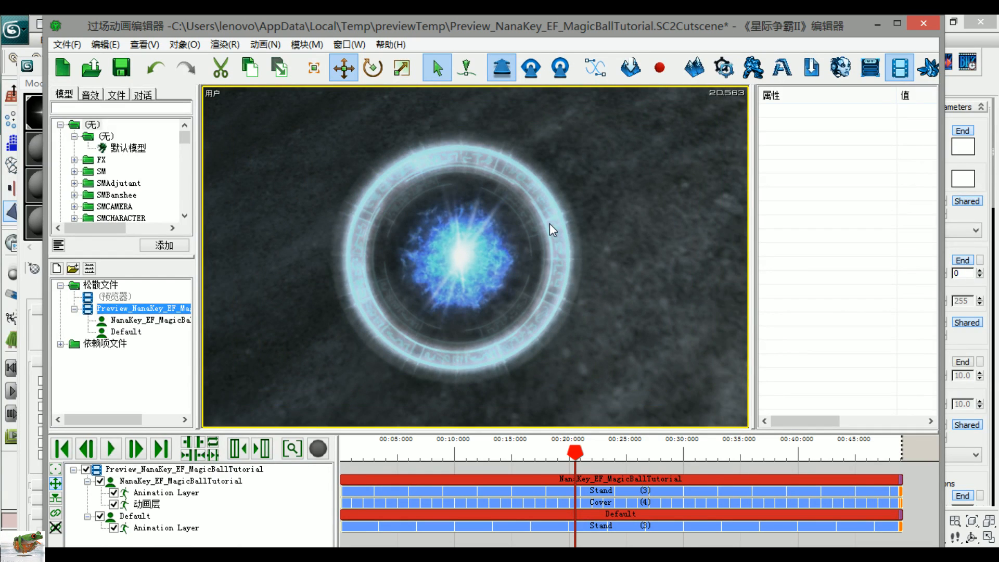
Step: Back in 3ds Max, cut the magic circle bitmap from the Emissive slot of 03 - Default and paste it into the Alpha Mask slot
left_click(971, 244)
scroll(229, 380, "up", 3)
scroll(229, 370, "up", 3)
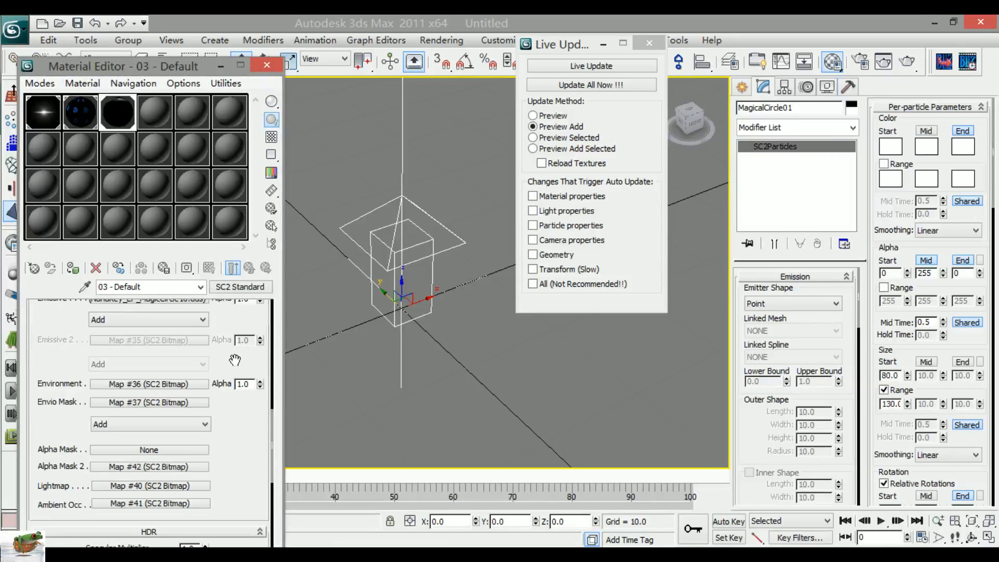
scroll(234, 359, "up", 1)
right_click(190, 342)
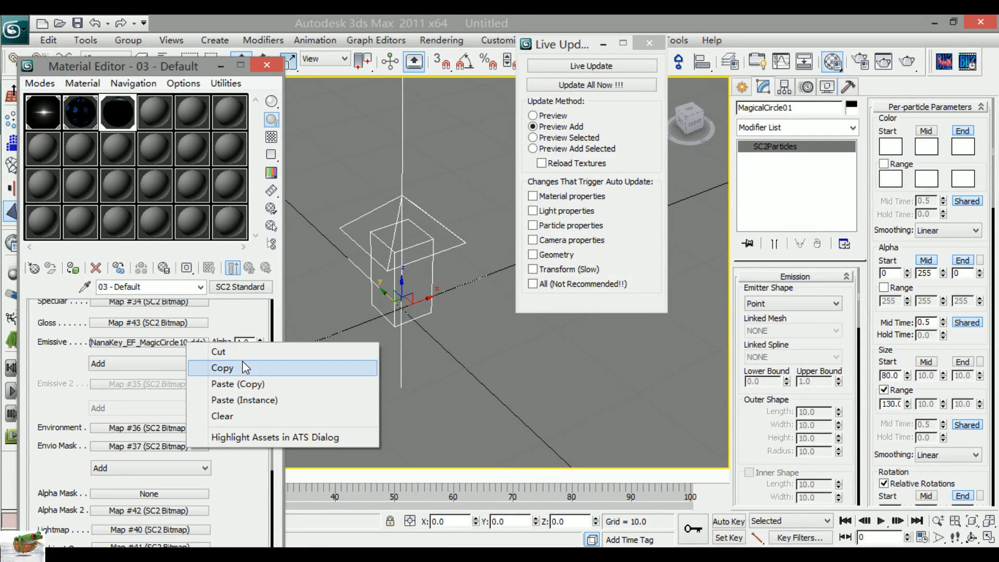
left_click(243, 352)
scroll(144, 421, "down", 1)
right_click(109, 445)
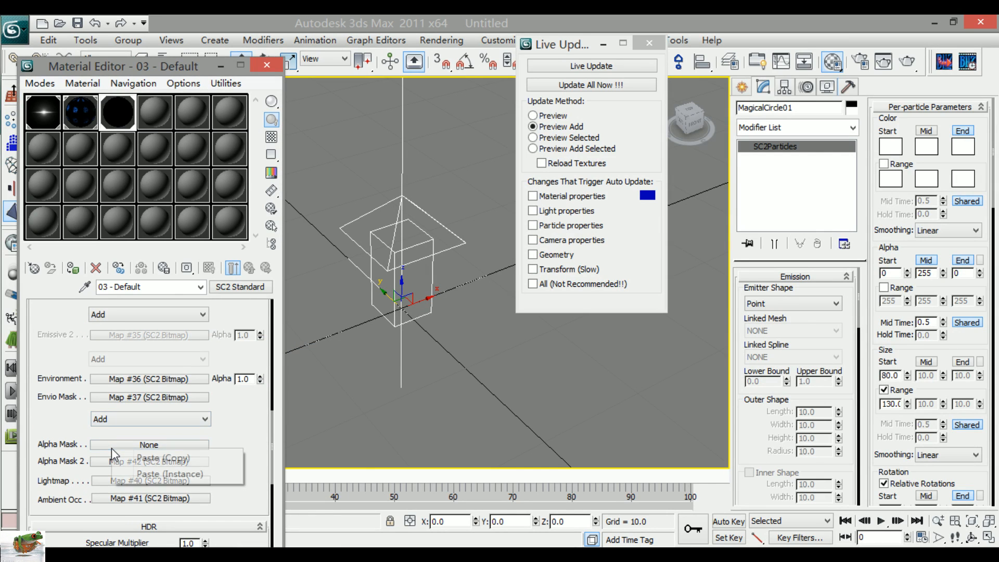
left_click(135, 462)
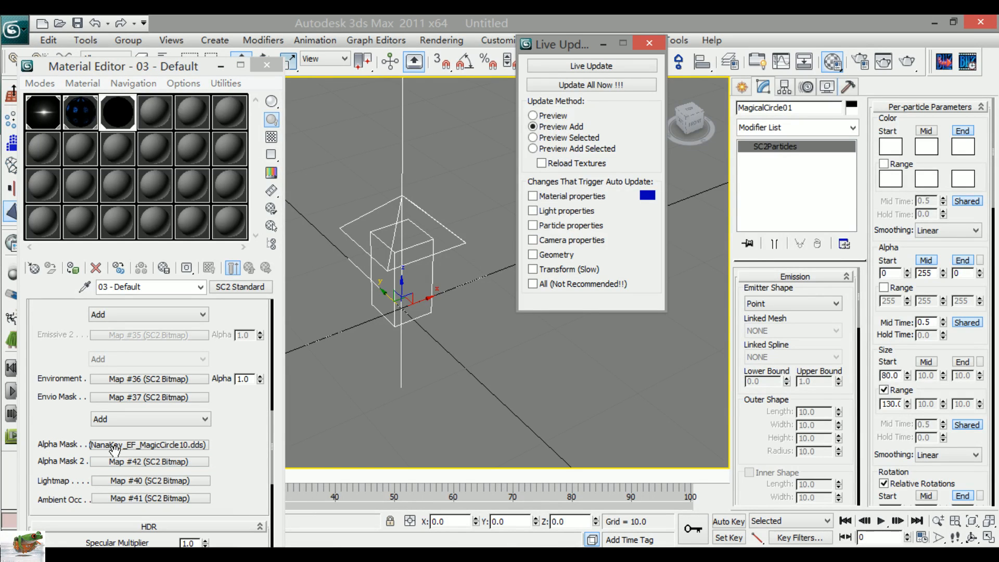
Step: Open the Alpha Mask bitmap's settings and set its color operation to Use A
left_click(114, 447)
scroll(210, 411, "down", 5)
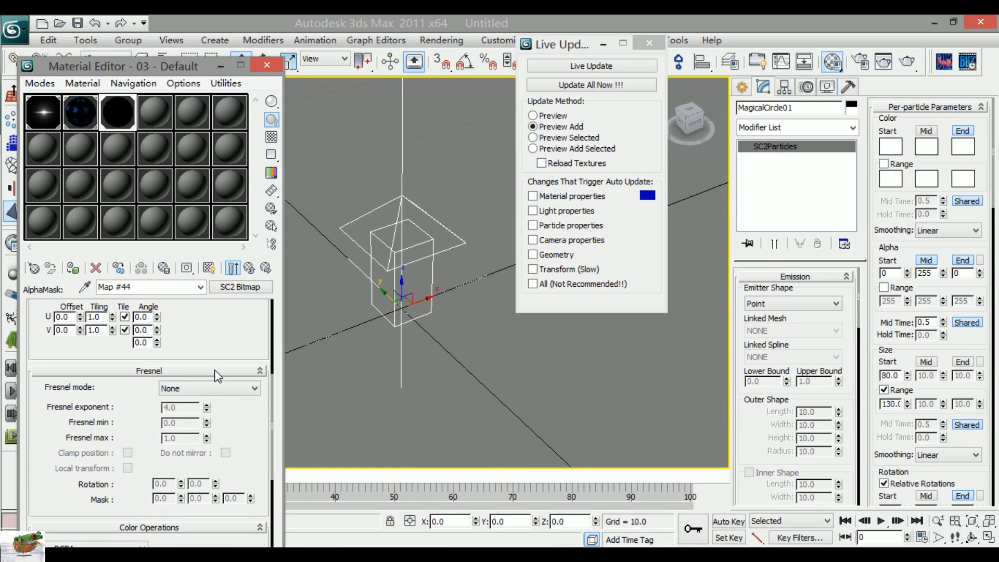
scroll(215, 369, "down", 3)
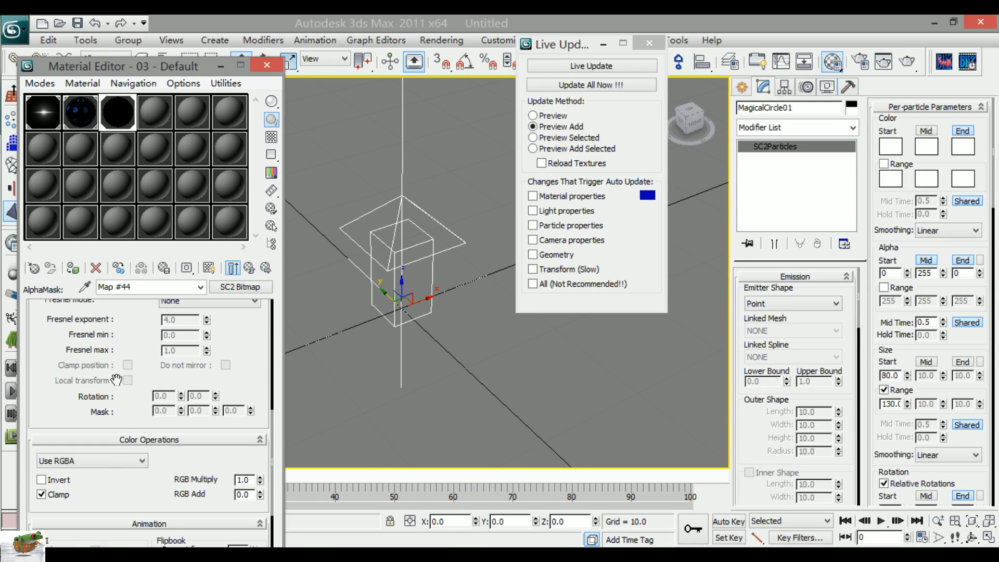
left_click(115, 463)
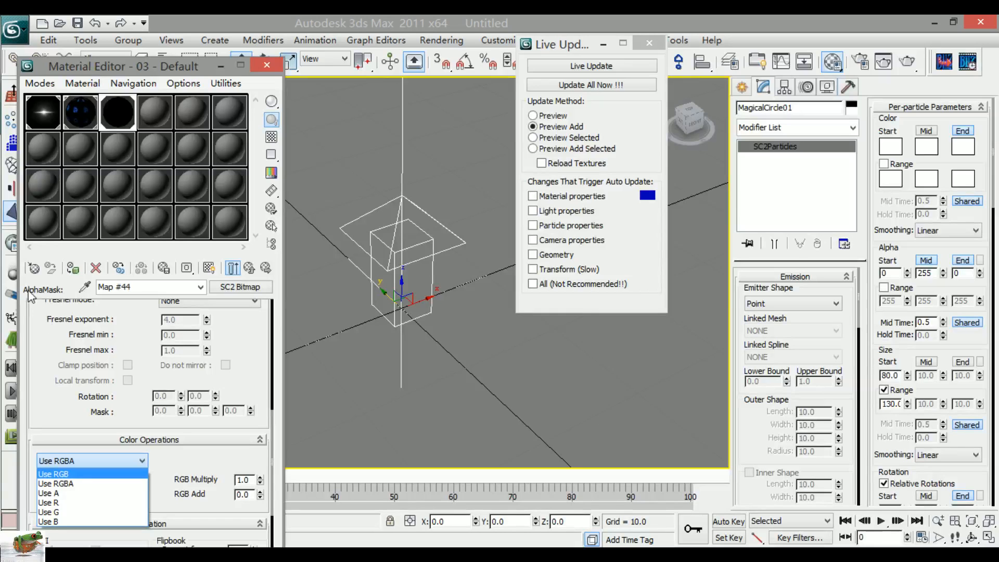
left_click(81, 502)
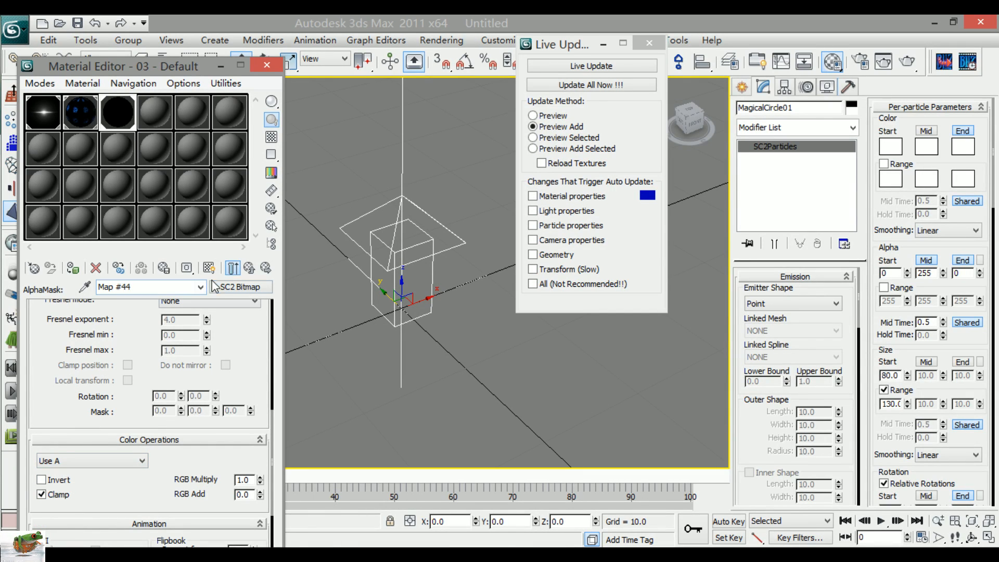
Step: Preview the Alpha Mask map on its own, set its color operation to Use B, and close the preview
left_click(233, 267)
double_click(126, 121)
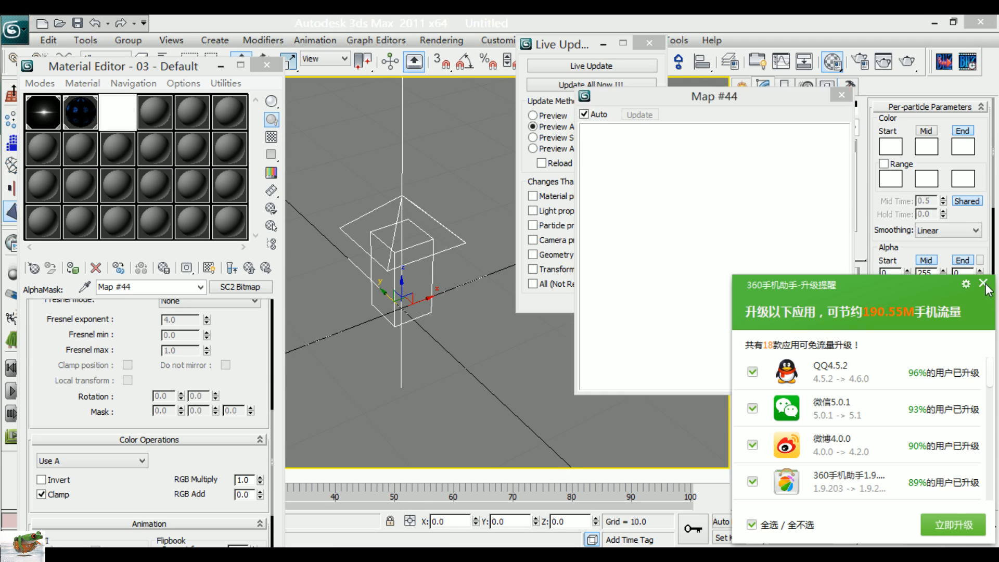
left_click(983, 282)
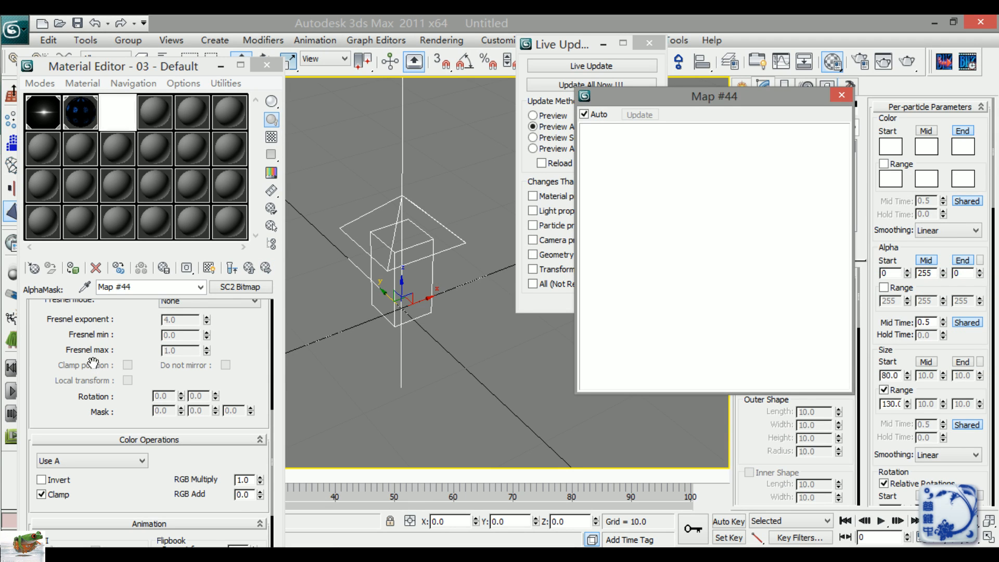
left_click(82, 462)
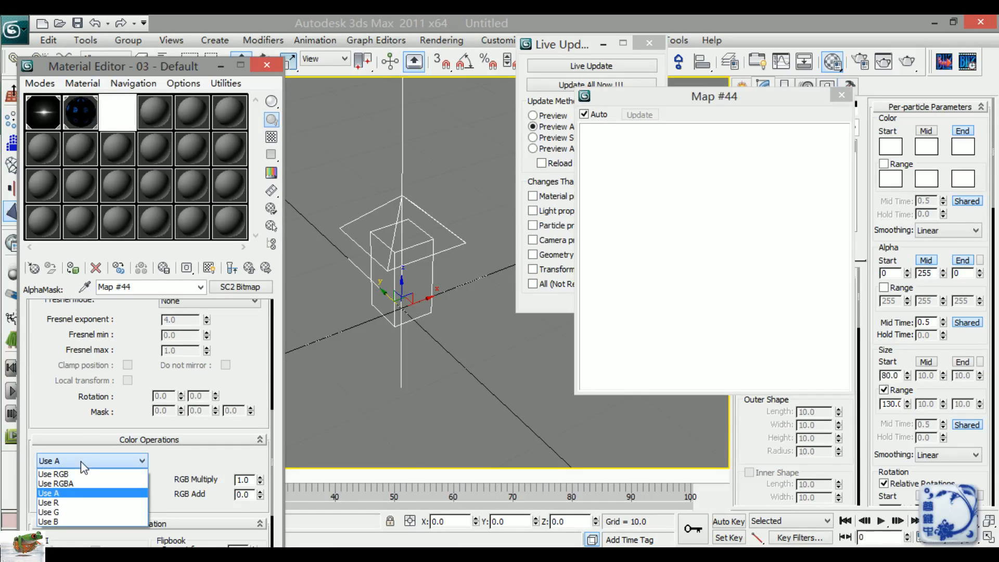
left_click(71, 522)
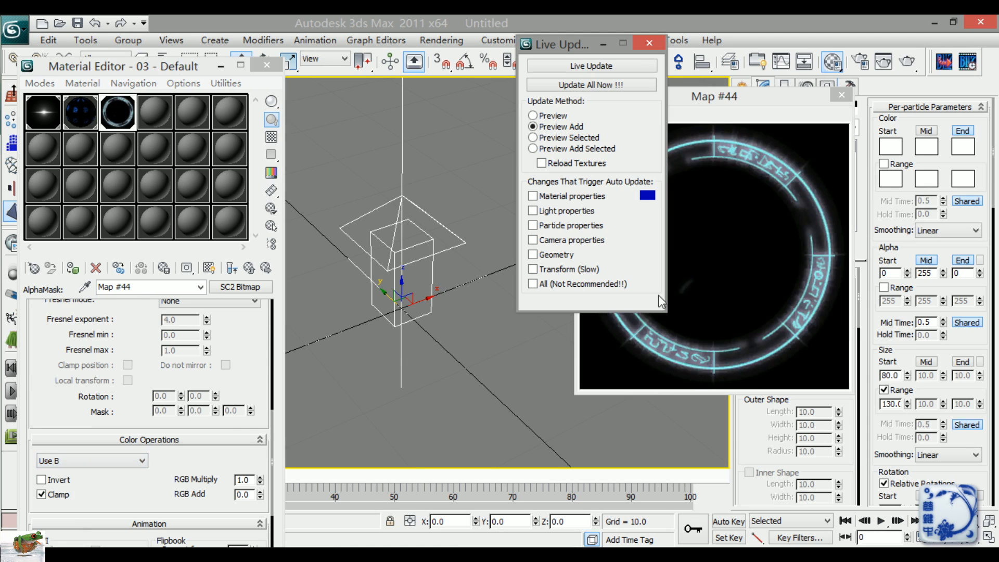
left_click(841, 95)
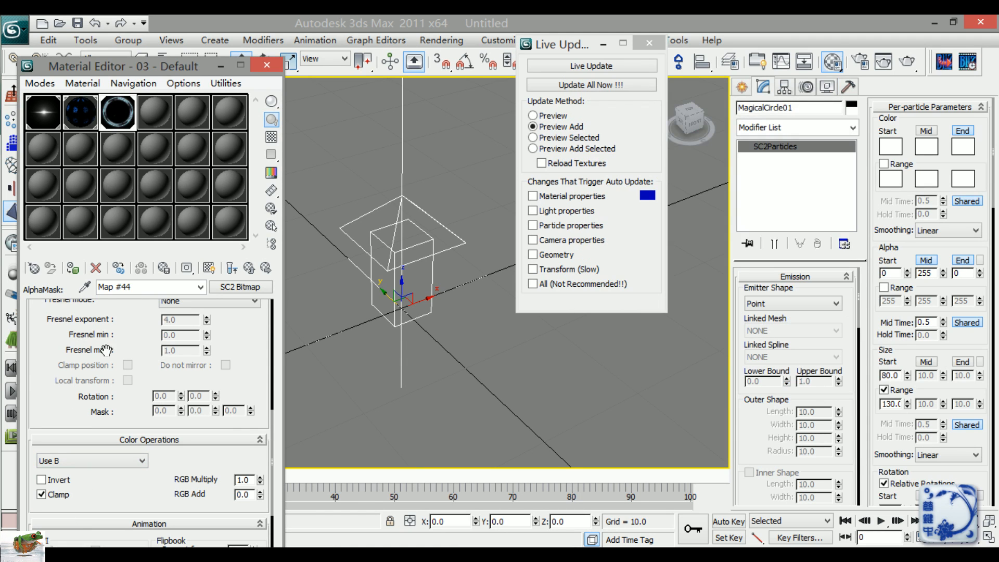
Step: Return to the 03 - Default material and assign an SC2 Color map to its Emissive slot
left_click(250, 269)
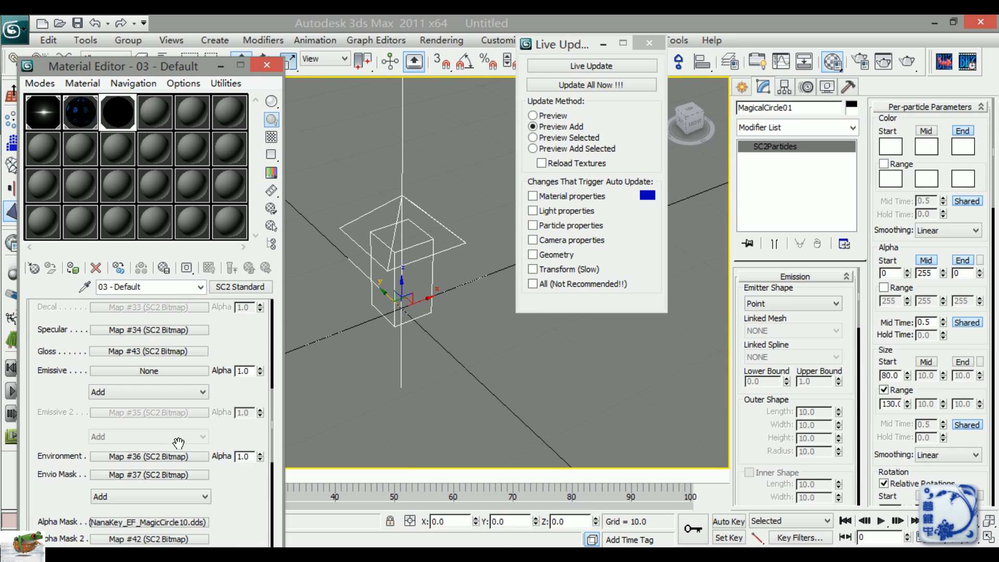
right_click(169, 375)
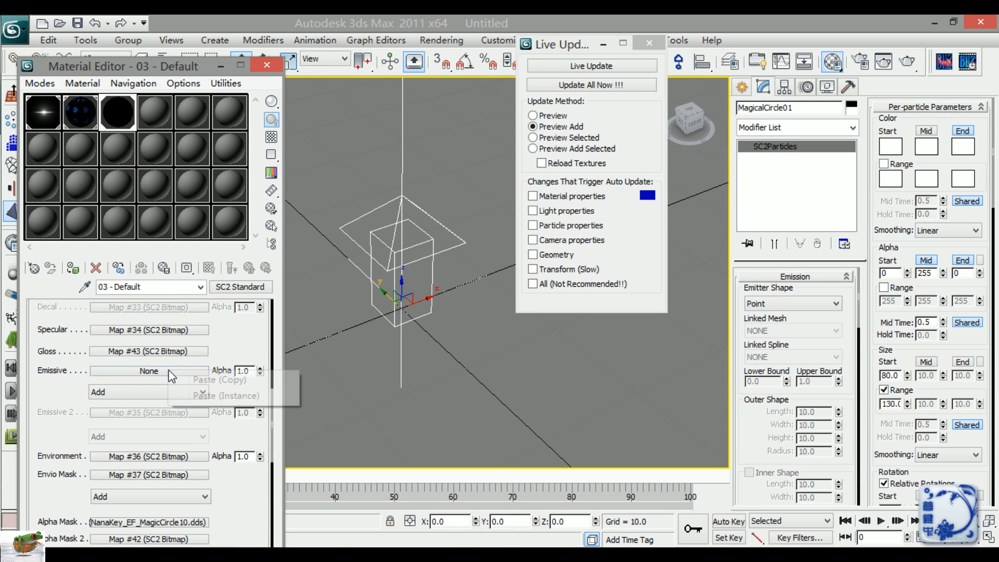
left_click(149, 374)
left_click(149, 374)
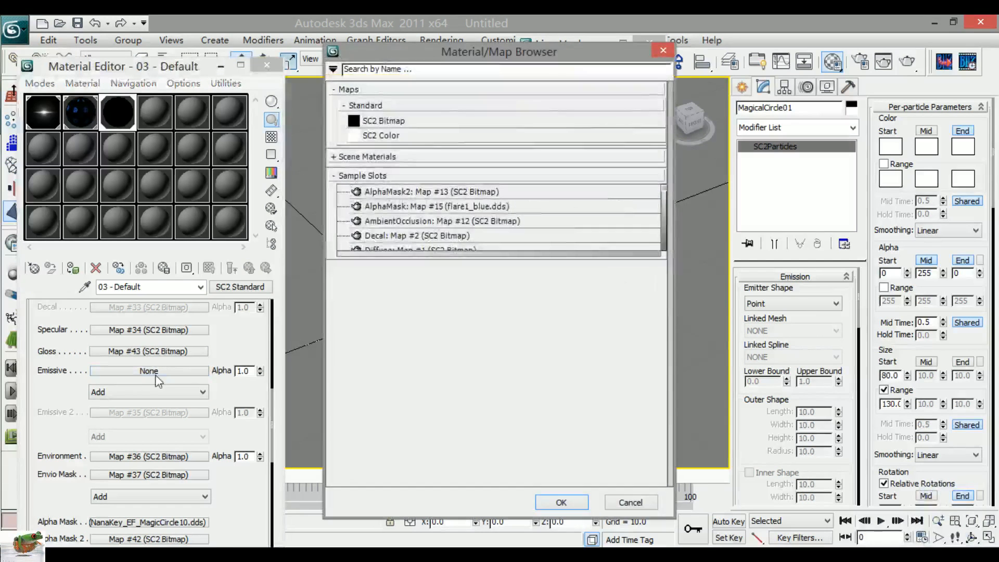
double_click(381, 137)
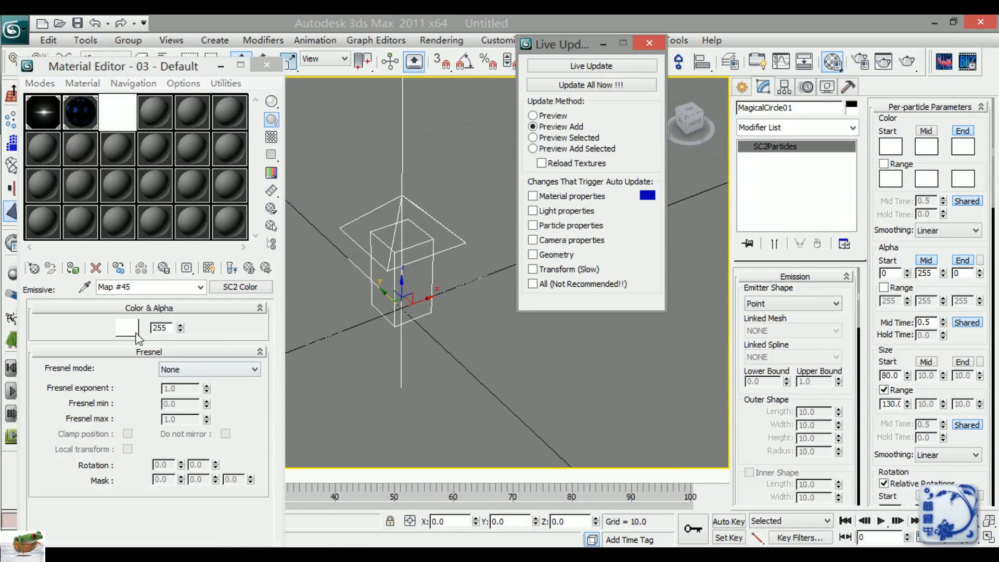
Step: Set the Emissive color map to a blue of red 87, green 119, blue 255 and update the whole live preview
left_click(130, 330)
left_click_drag(345, 126, 360, 110)
left_click_drag(425, 166, 426, 132)
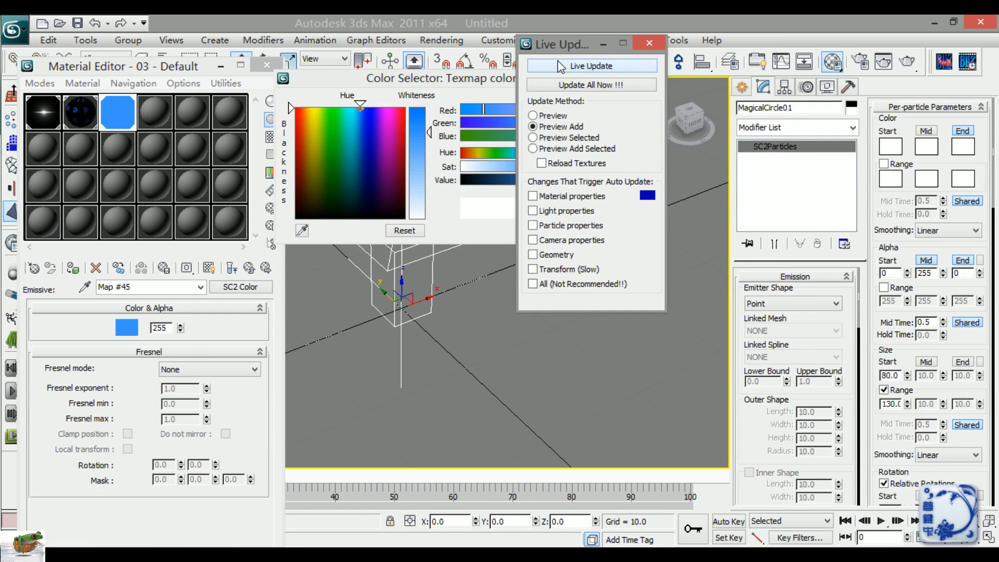
left_click_drag(557, 44, 692, 45)
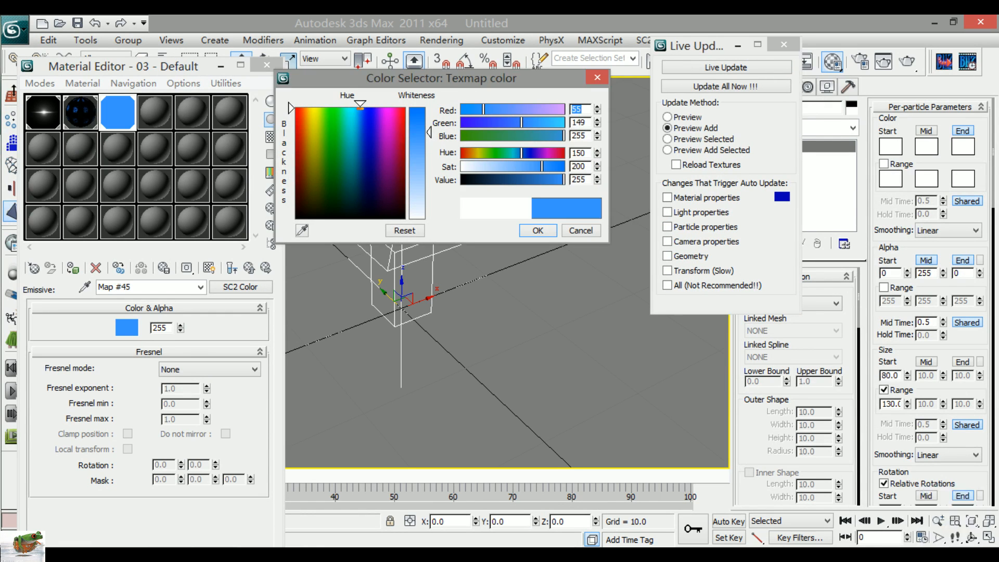
left_click(365, 108)
left_click_drag(430, 133, 429, 146)
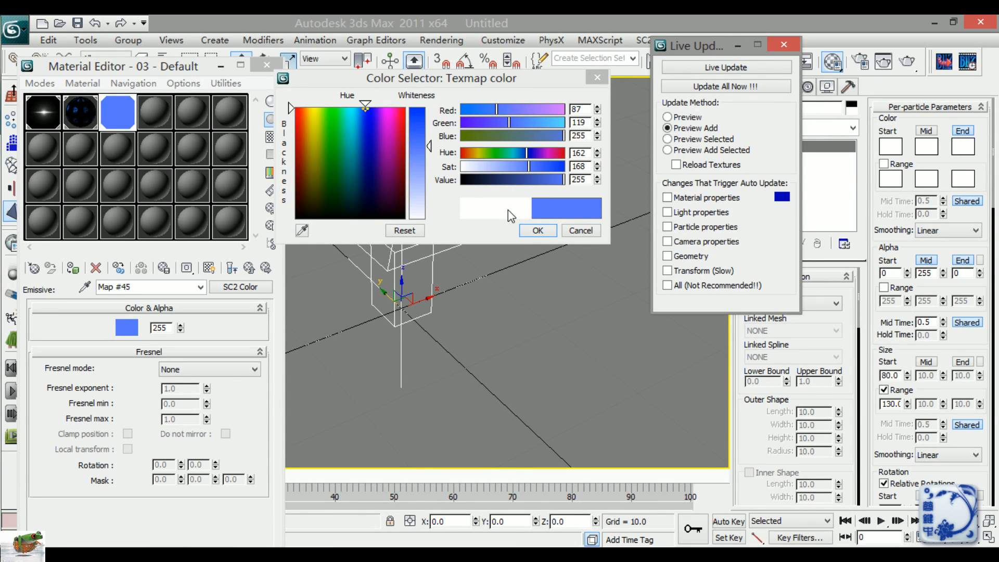
left_click(527, 230)
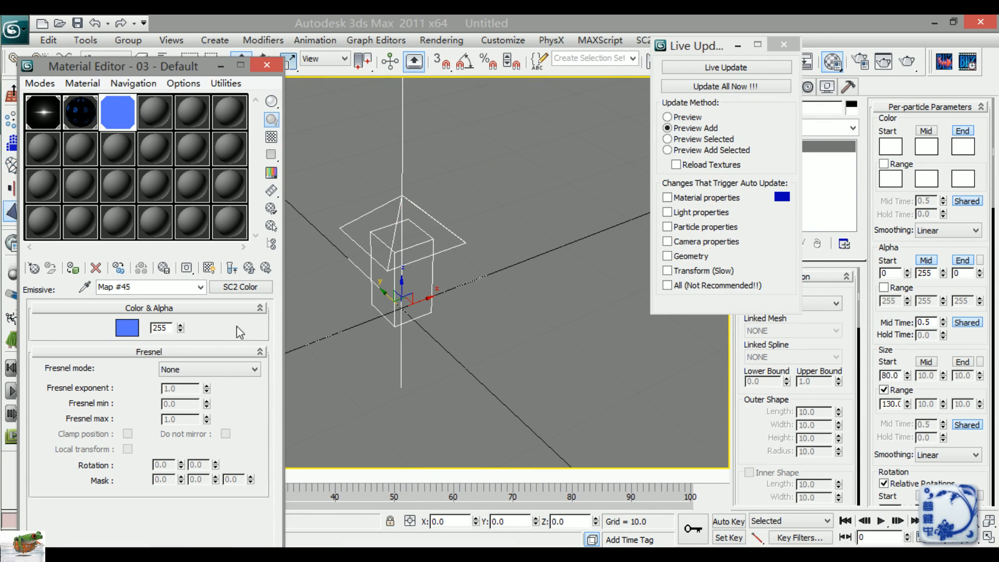
left_click(699, 88)
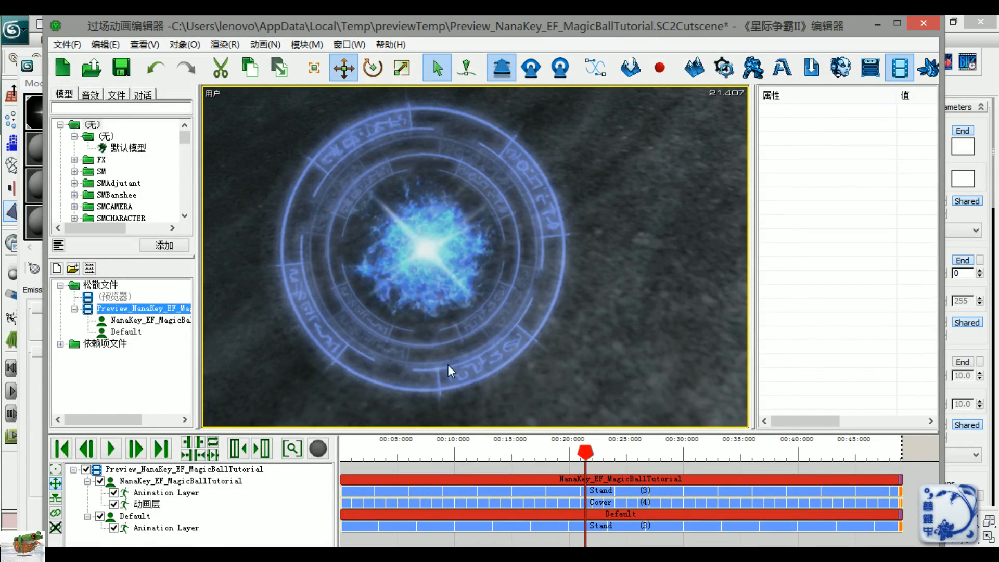
Step: Back in 3ds Max, set the Emissive alpha of the 03 - Default material to 0.6 and update the whole live preview
left_click(961, 248)
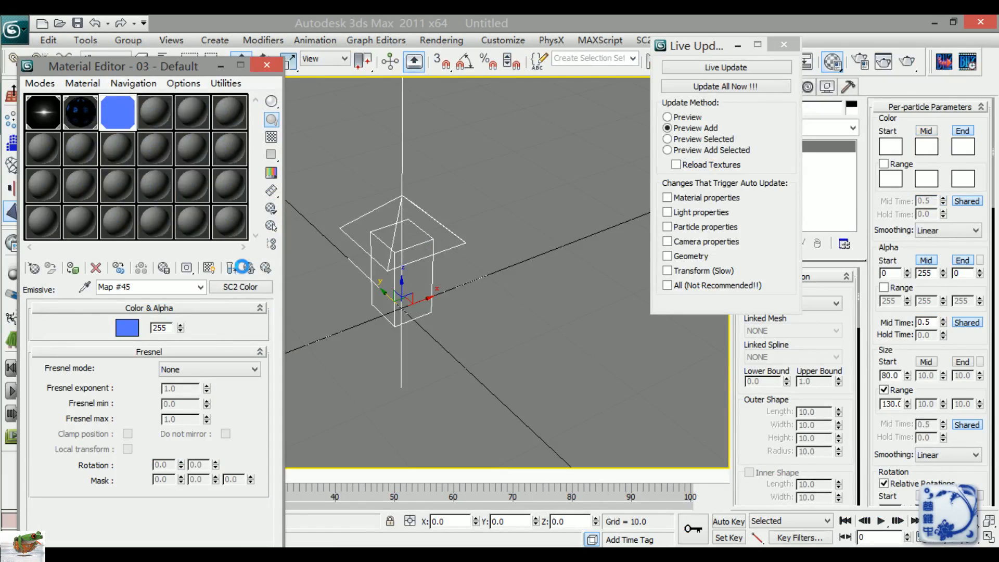
left_click(243, 267)
left_click_drag(95, 398, 94, 358)
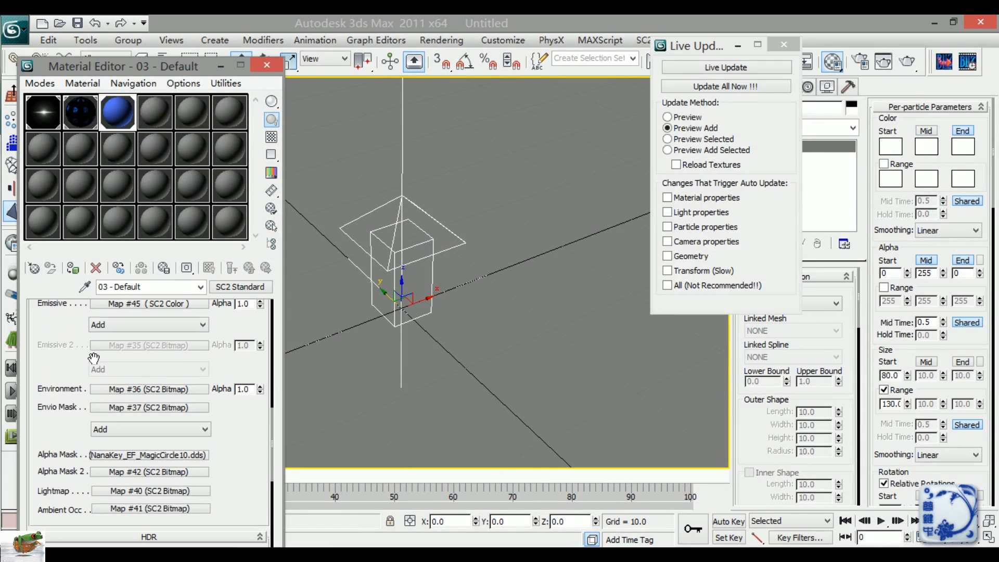
left_click_drag(245, 322, 245, 376)
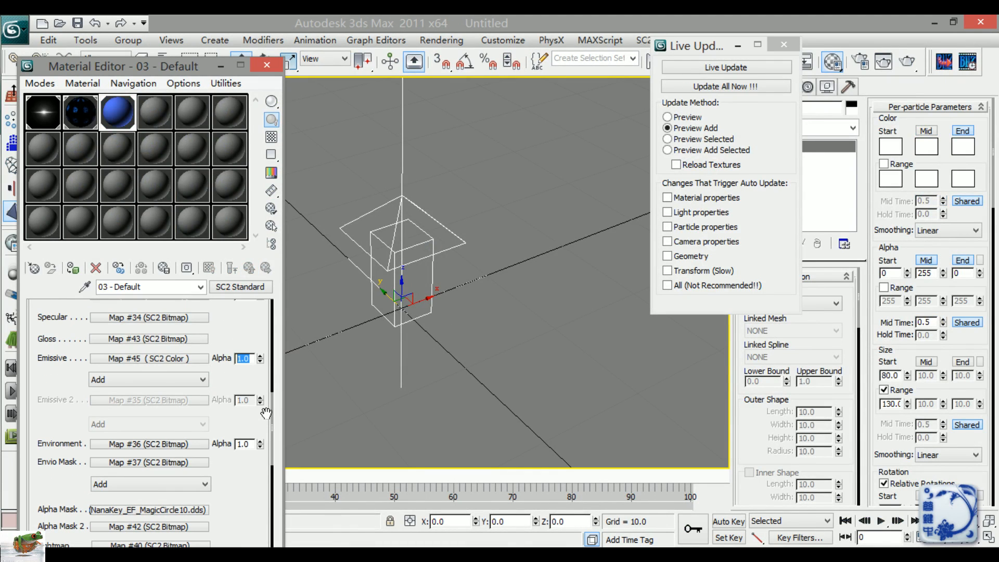
type(".6")
key("Return")
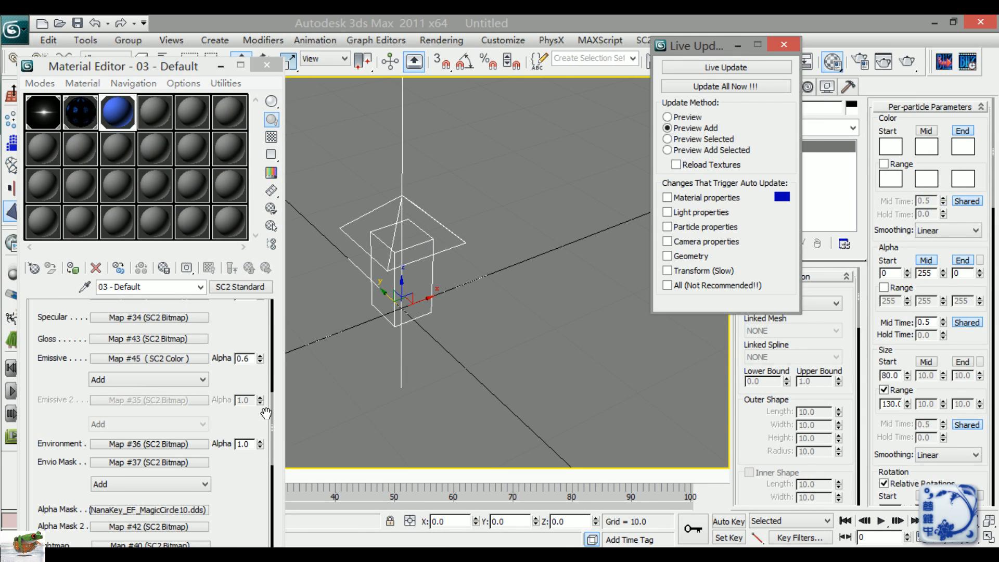
scroll(245, 380, "down", 6)
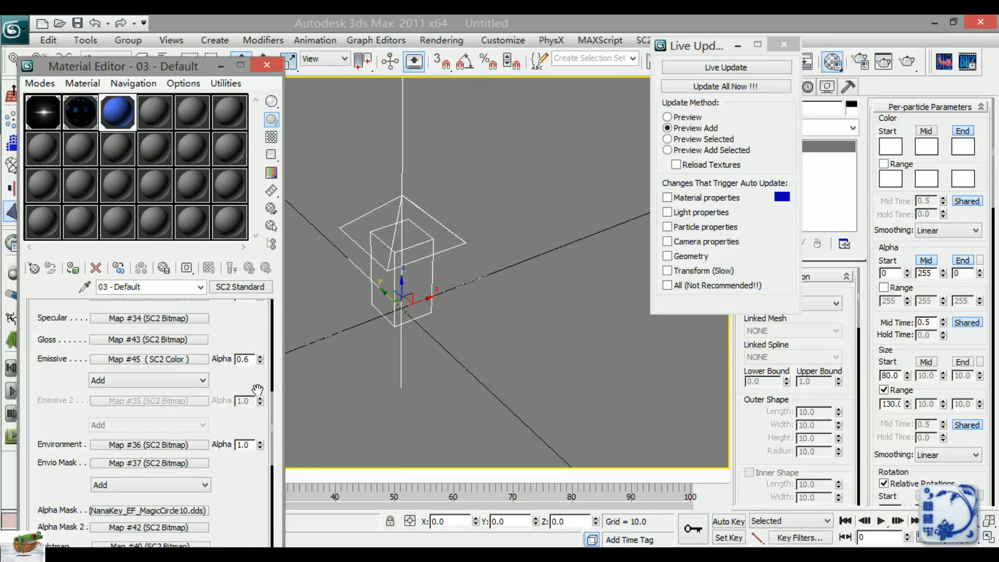
scroll(244, 380, "up", 3)
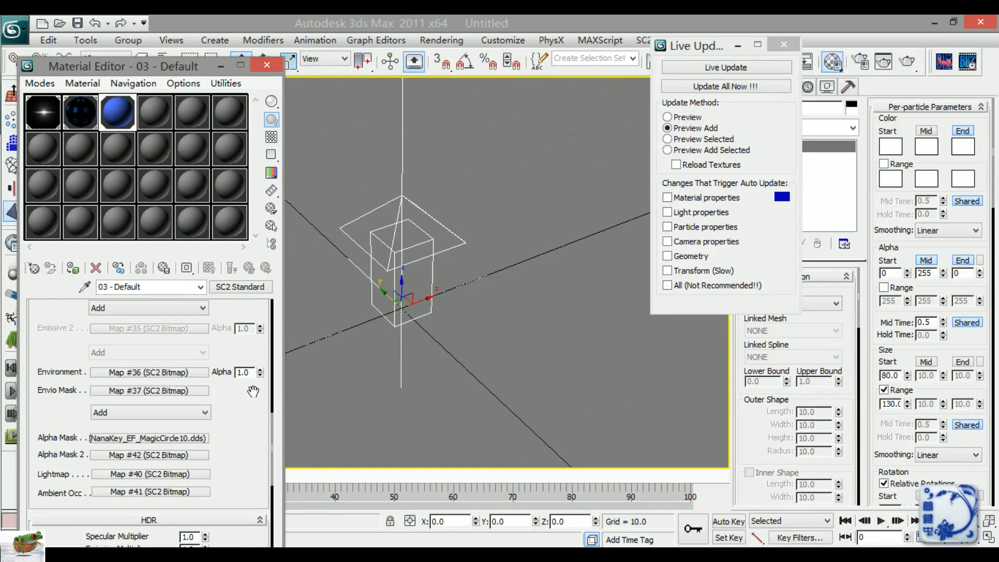
left_click(697, 88)
Step: Switch to the Cutscene Editor, pause playback and examine the blue magic circles from several angles and distances
mouse_move(234, 546)
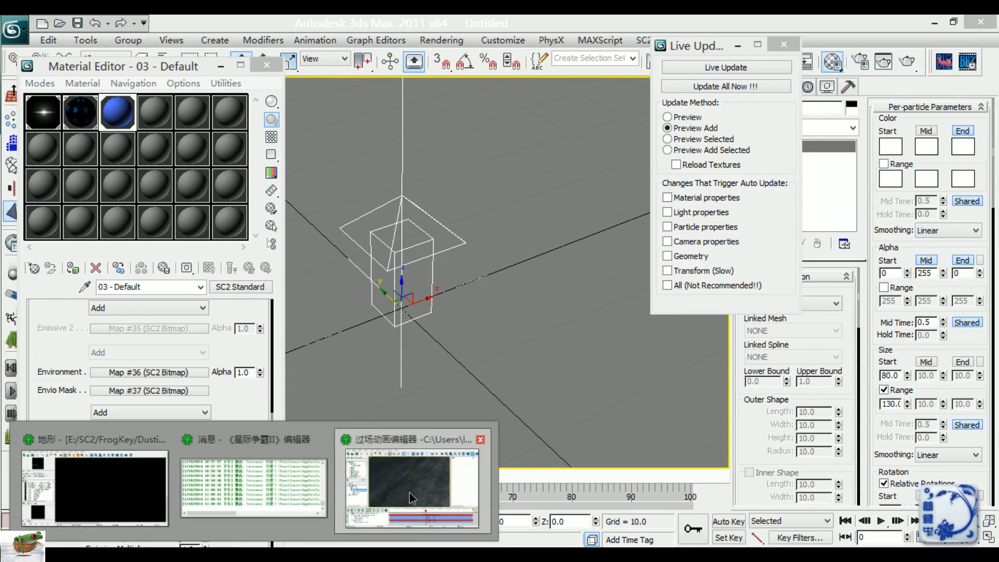
left_click(409, 492)
key("space")
right_click_drag(611, 291, 215, 220)
scroll(393, 303, "down", 5)
right_click_drag(333, 232, 225, 284)
scroll(402, 252, "down", 4)
scroll(403, 253, "down", 3)
right_click_drag(535, 290, 517, 301)
scroll(470, 232, "up", 4)
scroll(501, 288, "up", 4)
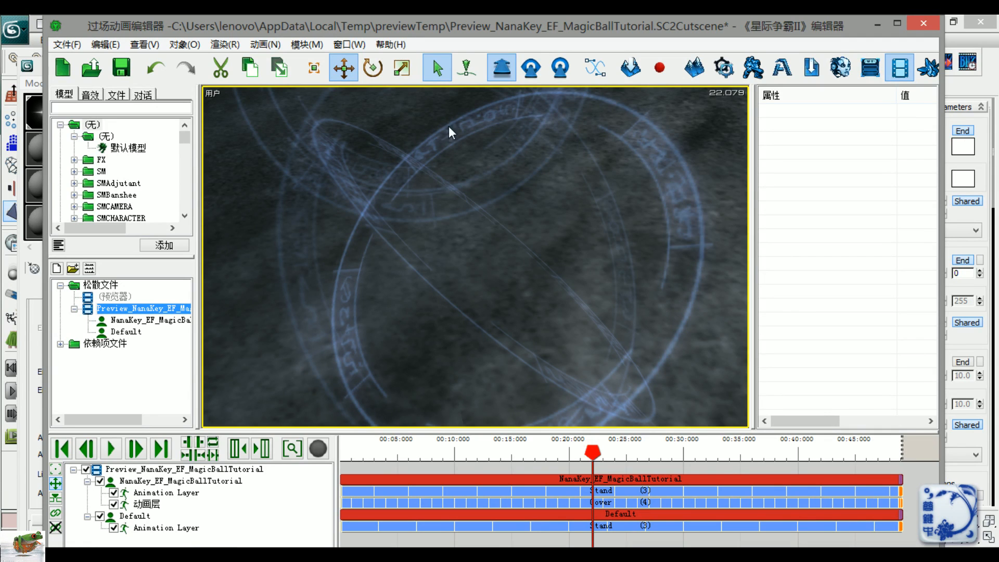
scroll(673, 177, "down", 4)
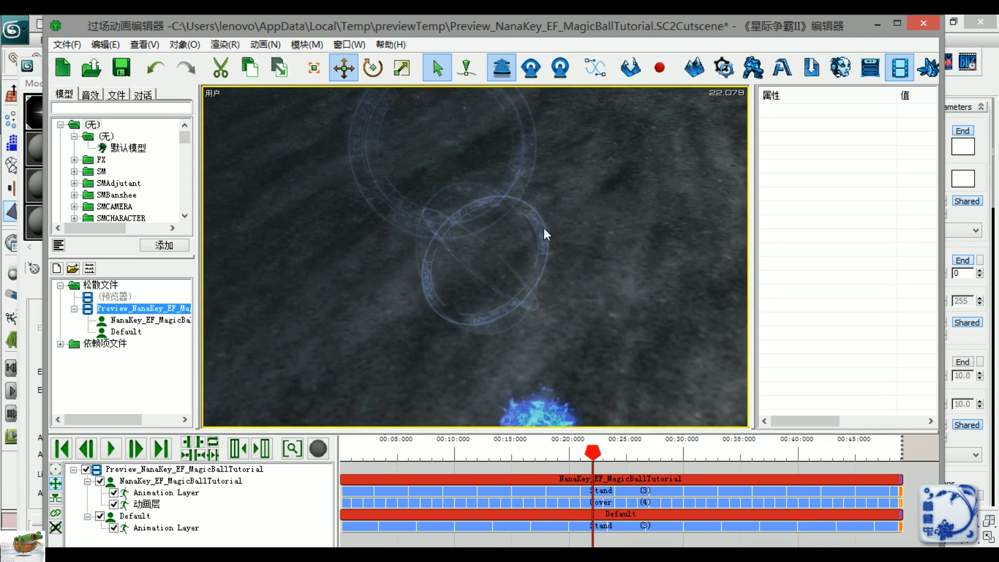
scroll(513, 209, "down", 5)
right_click_drag(514, 208, 625, 245)
scroll(504, 249, "up", 6)
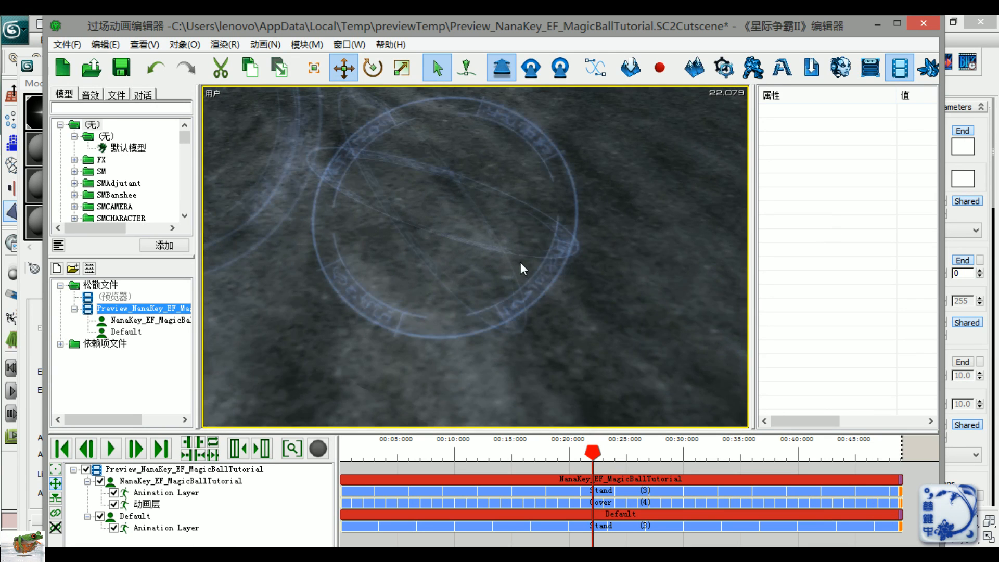
scroll(455, 264, "down", 3)
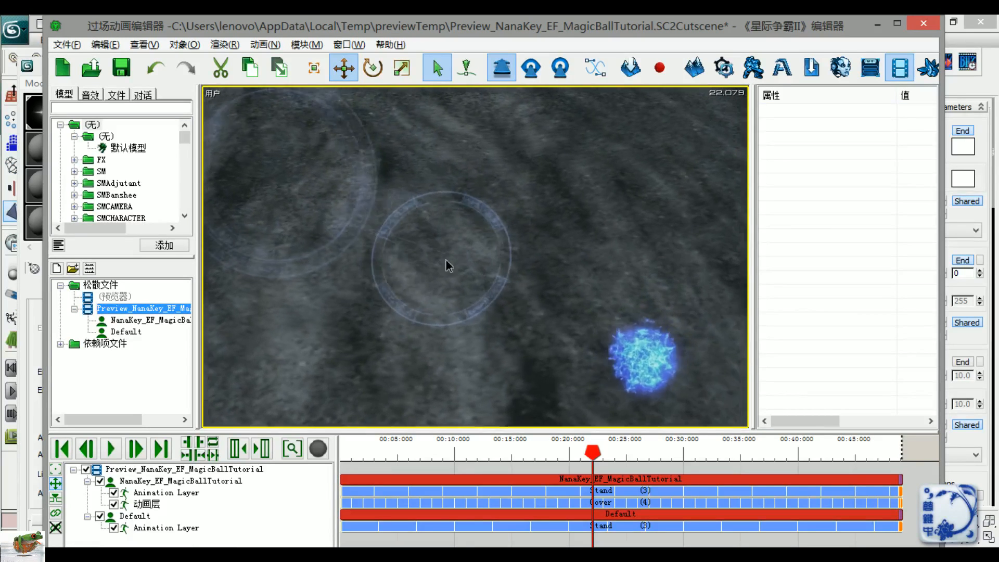
scroll(446, 259, "up", 3)
right_click_drag(593, 239, 687, 264)
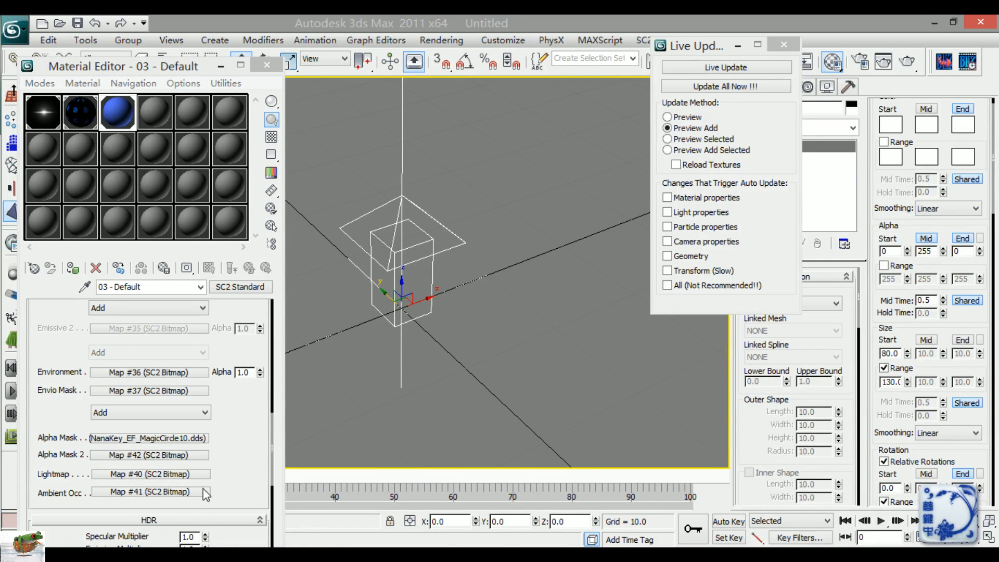
Step: Return to the Cutscene Editor, pause playback and examine how the rings of the separately displayed magic circle layer are oriented
left_click(23, 548)
left_click(448, 491)
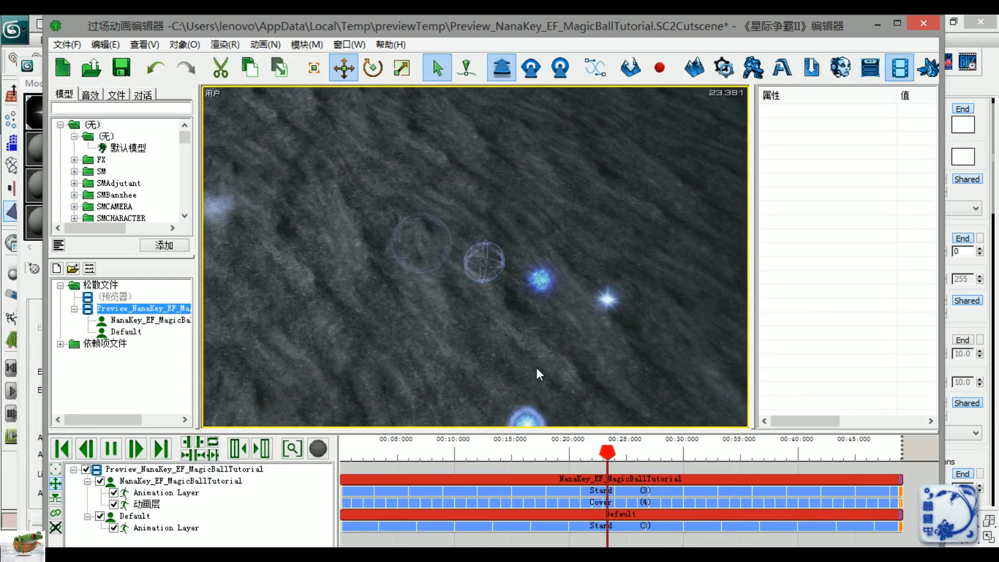
key("space")
scroll(537, 368, "up", 7)
middle_click_drag(536, 367, 452, 323)
scroll(461, 308, "down", 4)
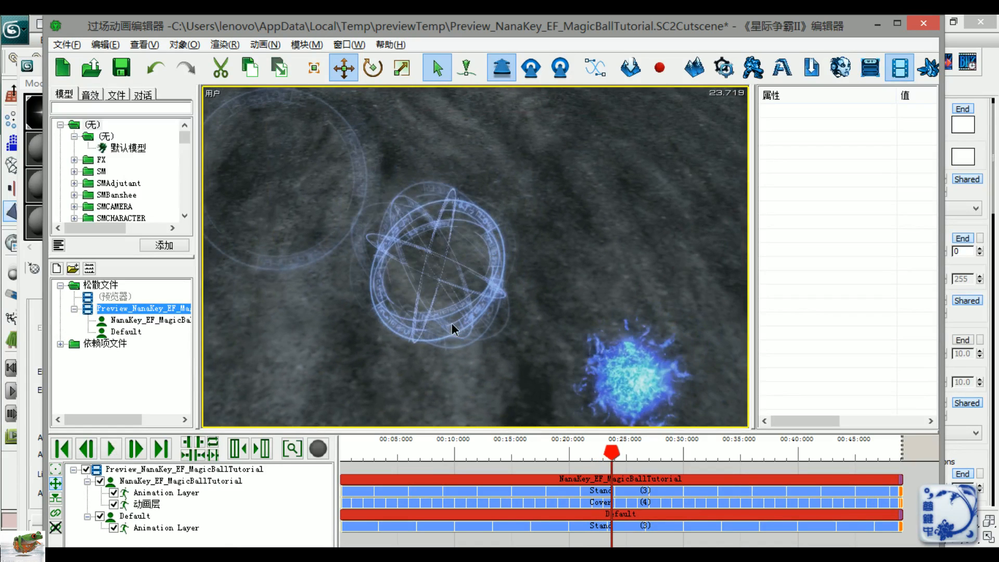
scroll(430, 317, "up", 4)
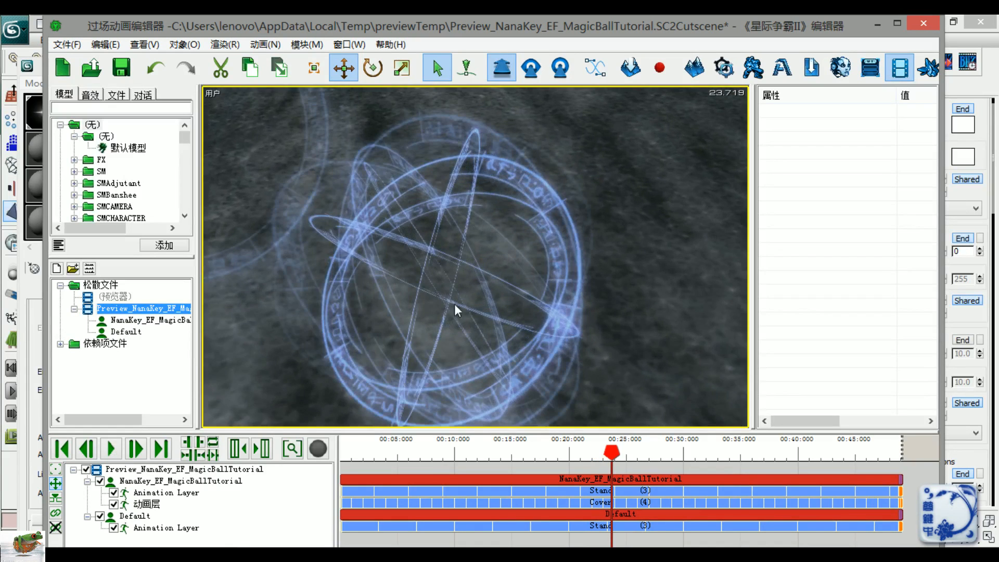
scroll(477, 266, "down", 2)
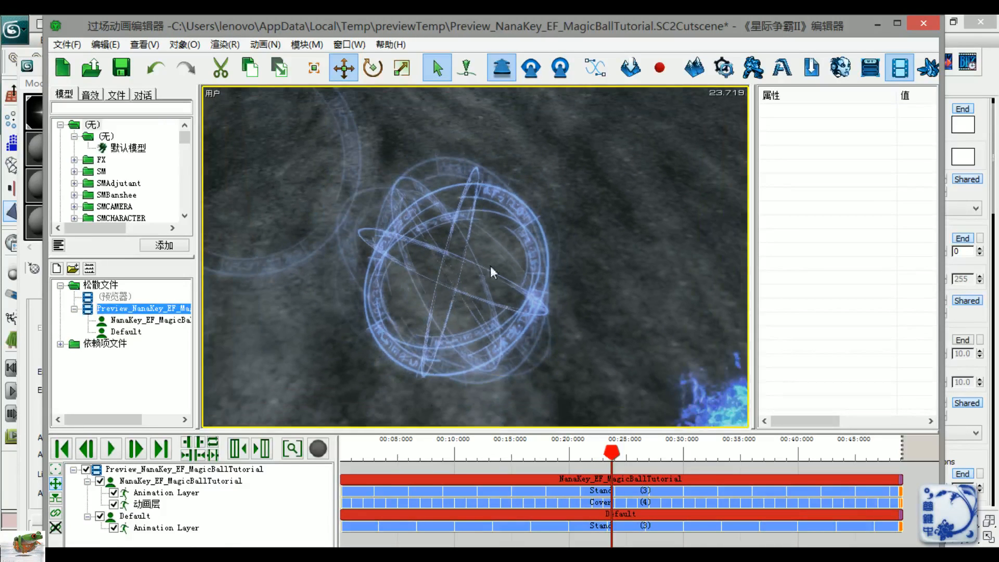
scroll(530, 333, "down", 2)
middle_click_drag(618, 320, 545, 281)
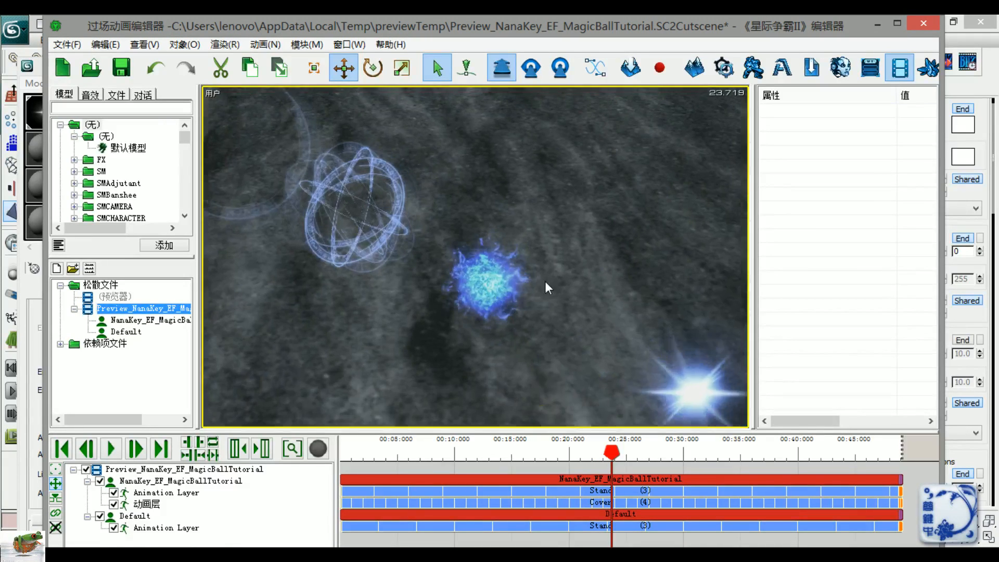
scroll(531, 268, "up", 1)
middle_click_drag(452, 251, 574, 320)
scroll(574, 320, "up", 3)
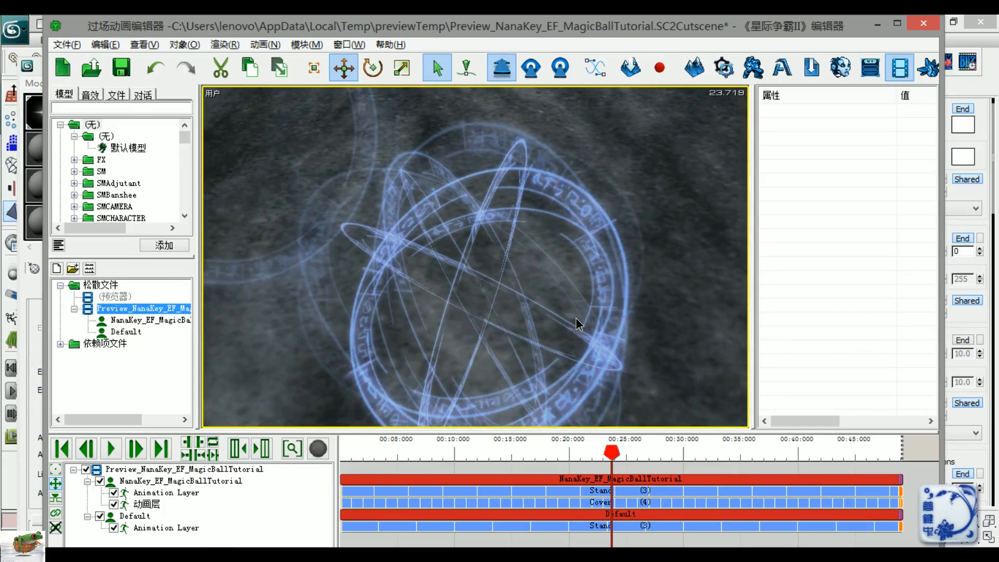
scroll(568, 330, "down", 3)
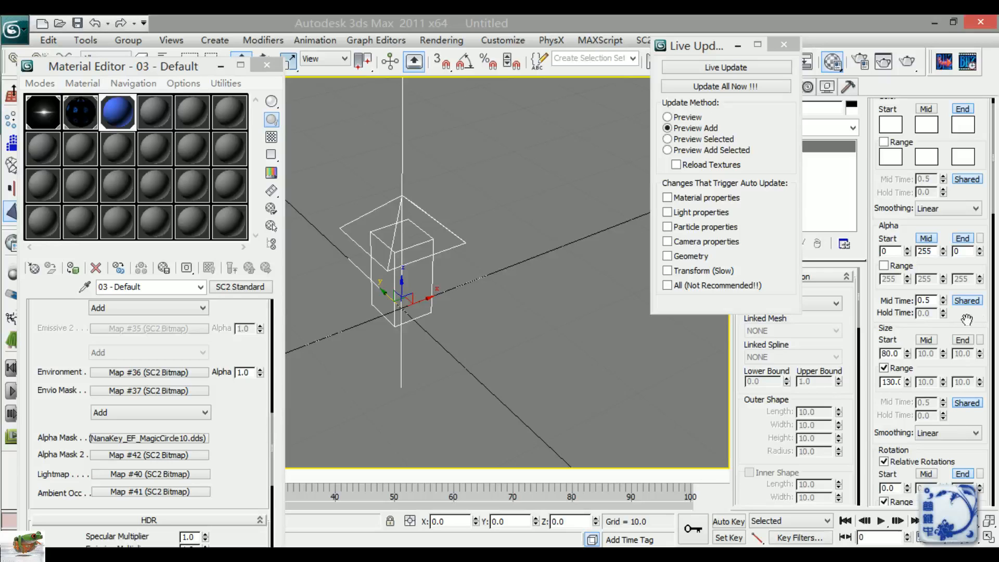
Step: Back in 3ds Max, move the Live Update window clear of the particle parameters and set MagicalCircle01's Initial Velocity to Random
left_click_drag(721, 46, 582, 79)
scroll(777, 331, "down", 5)
scroll(780, 384, "down", 3)
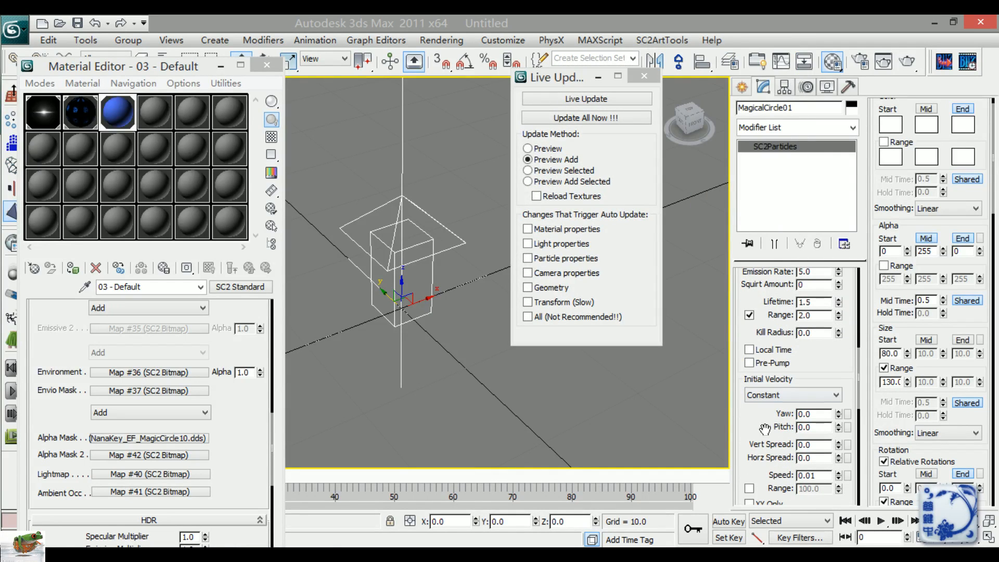
left_click(766, 396)
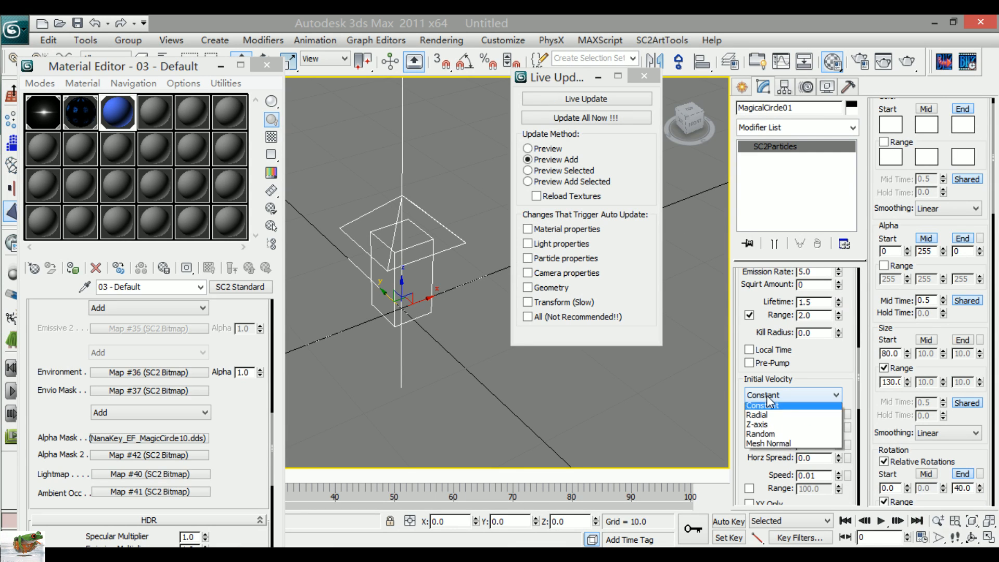
left_click(806, 383)
scroll(805, 354, "down", 2)
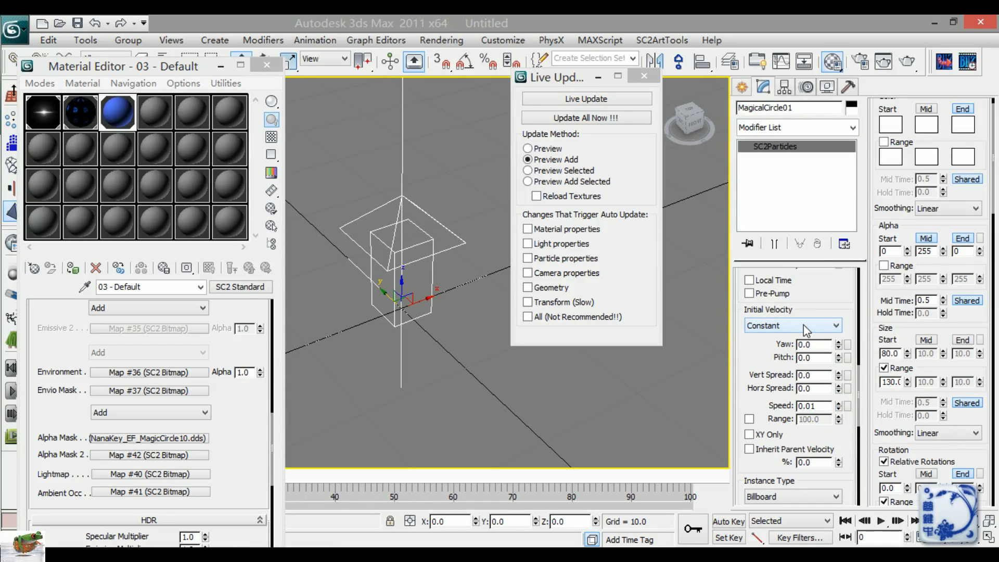
left_click(801, 323)
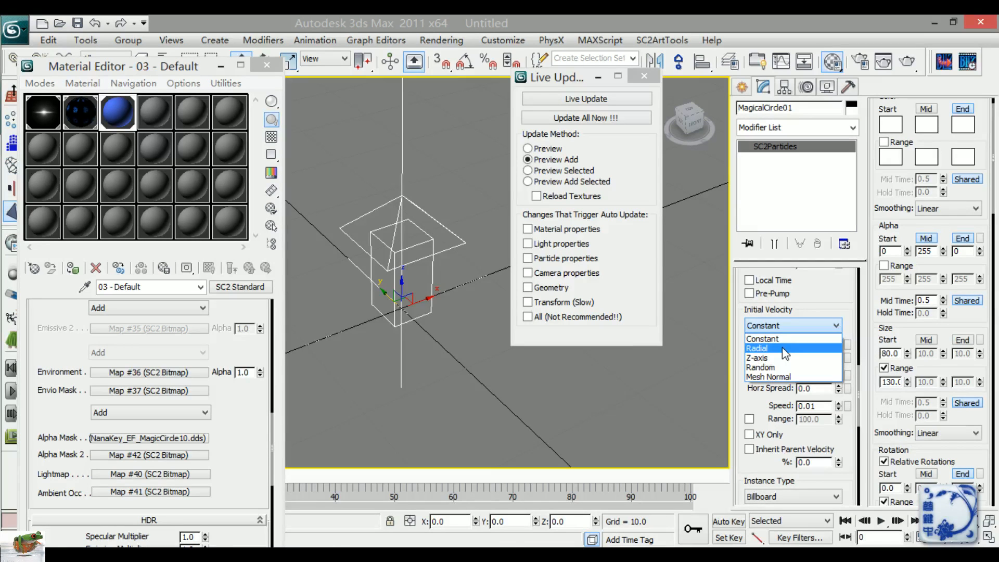
left_click(765, 367)
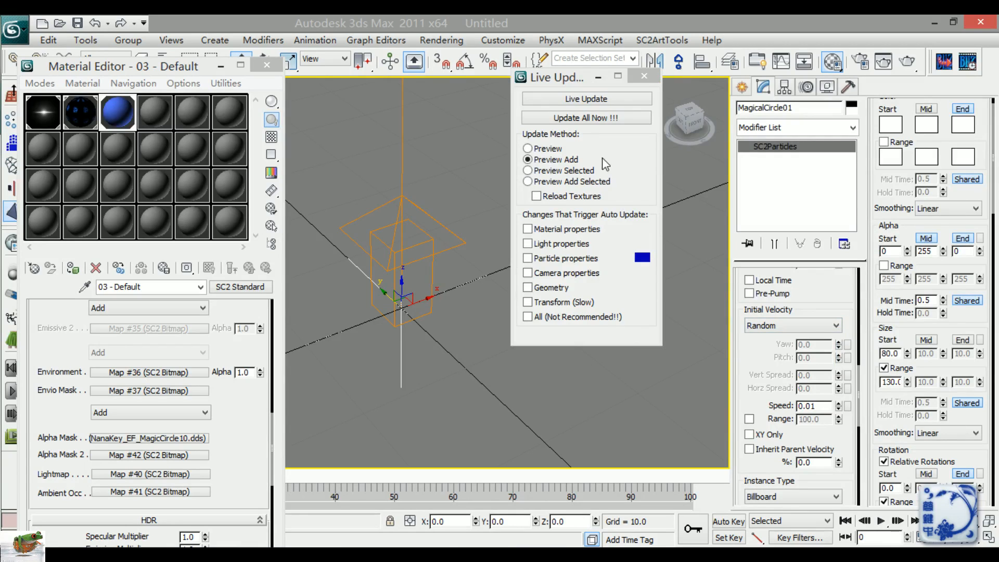
Step: Set MagicalCircle01's Instance Type to Face Traveling Direction and update the whole live preview
left_click_drag(776, 396, 769, 293)
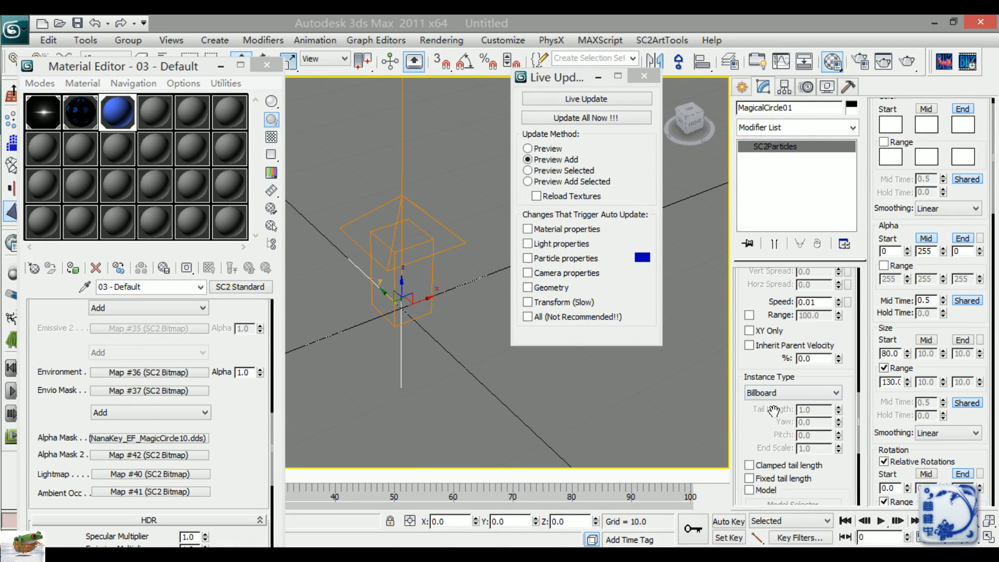
left_click_drag(771, 426, 769, 378)
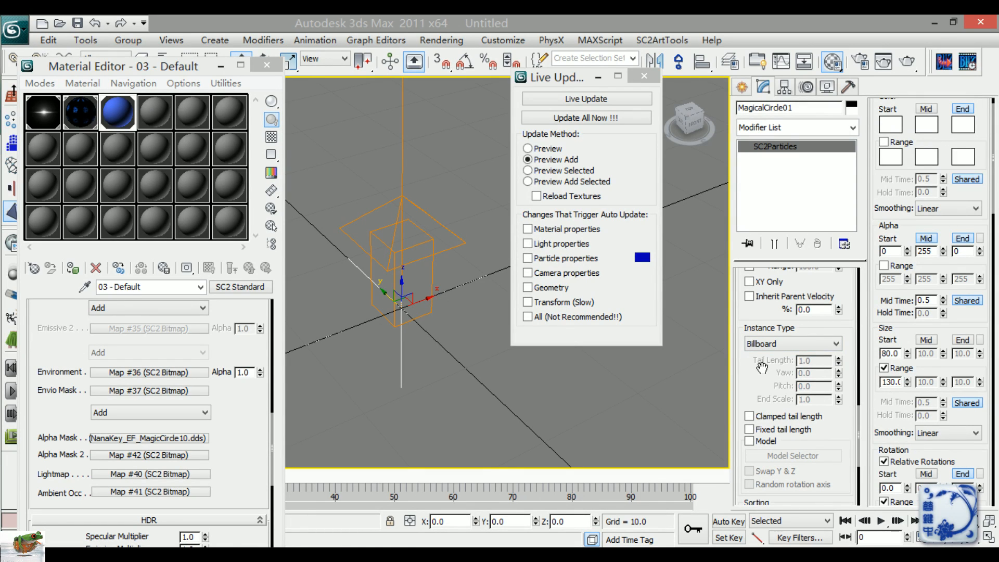
left_click(775, 344)
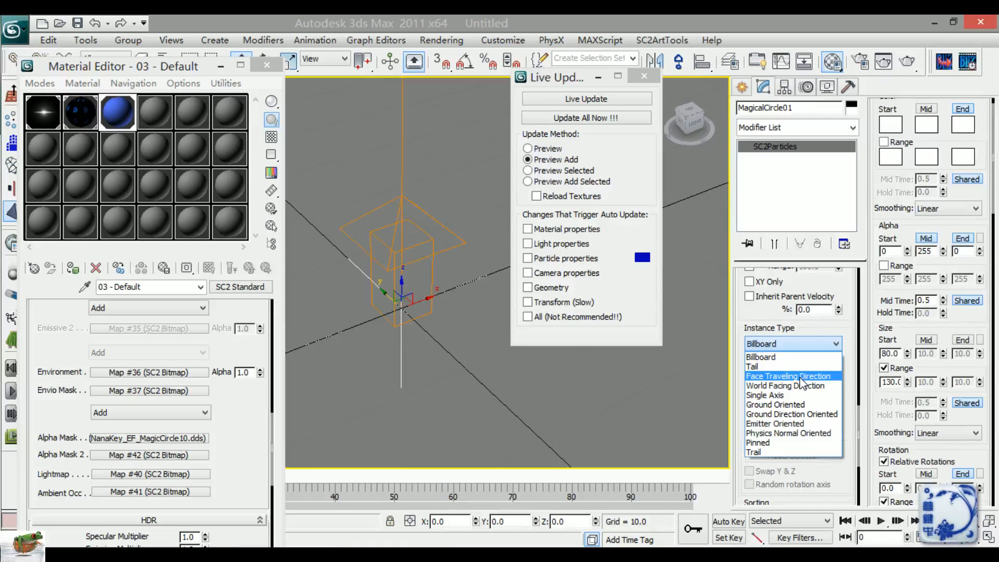
left_click(822, 376)
scroll(789, 350, "up", 5)
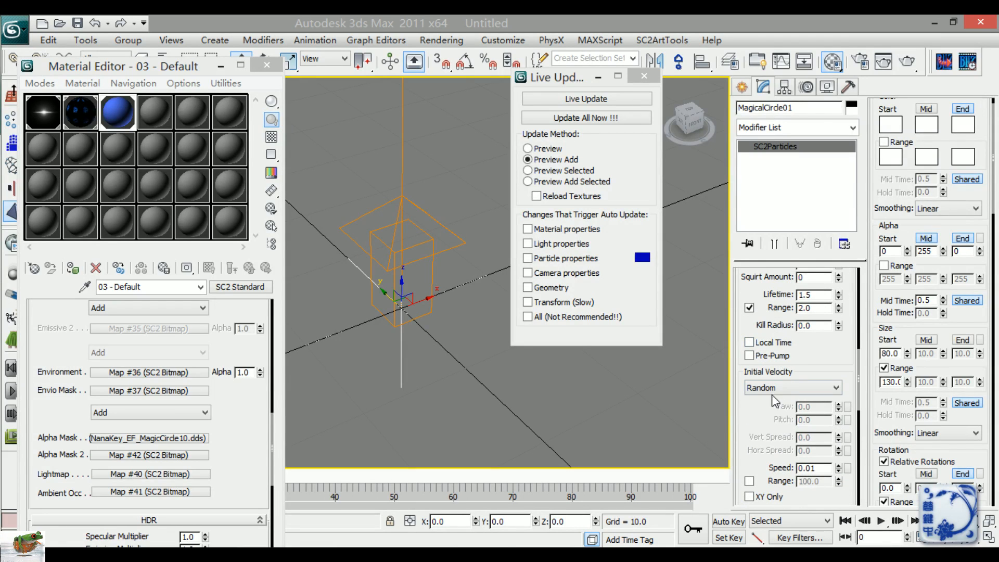
scroll(754, 418, "down", 5)
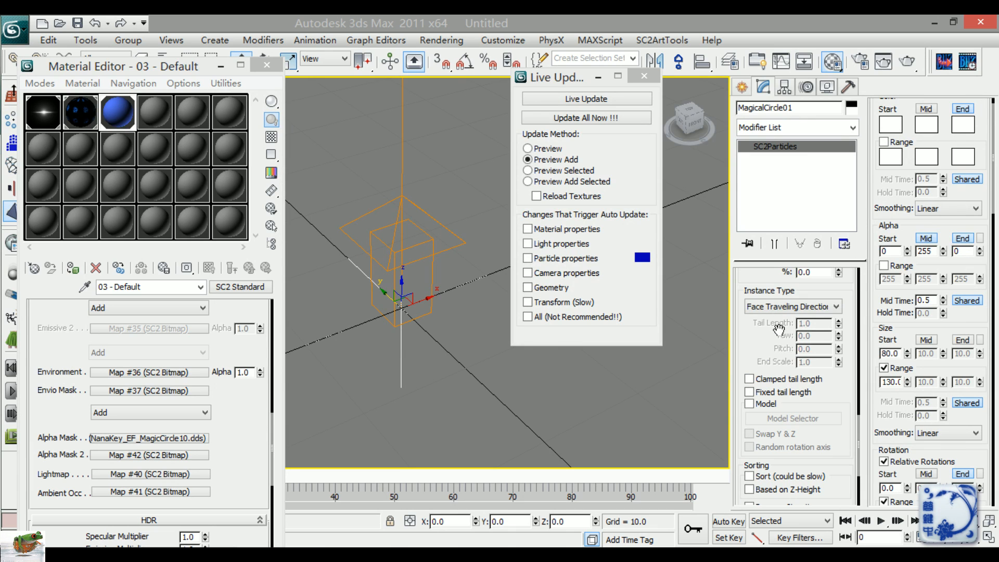
left_click(589, 118)
Step: Switch to the Cutscene Editor and examine the magic circles around the ball up close, alternately playing and pausing the effect
left_click(250, 555)
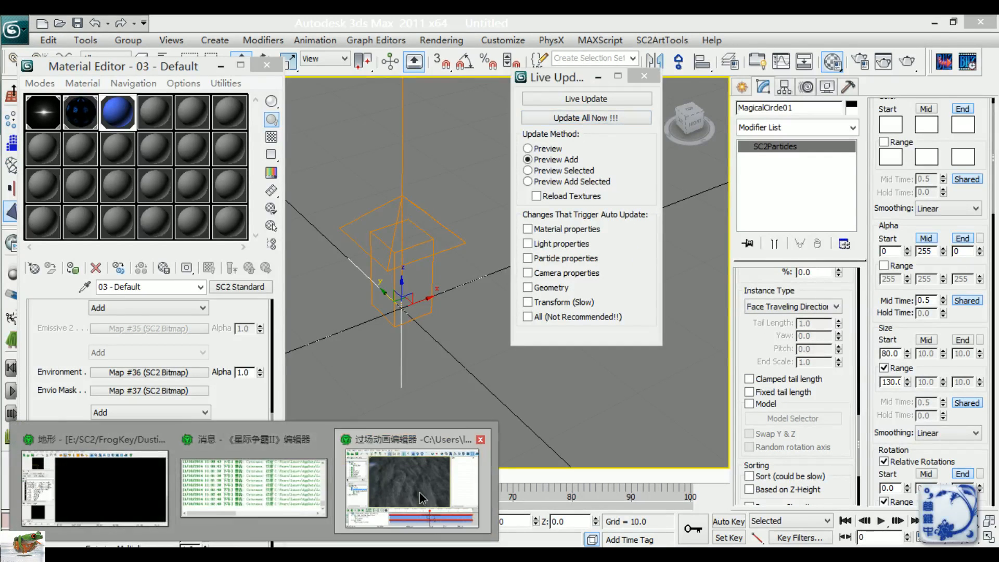
left_click(420, 492)
middle_click_drag(504, 364, 466, 304)
scroll(583, 304, "up", 3)
key("space")
scroll(380, 314, "up", 1)
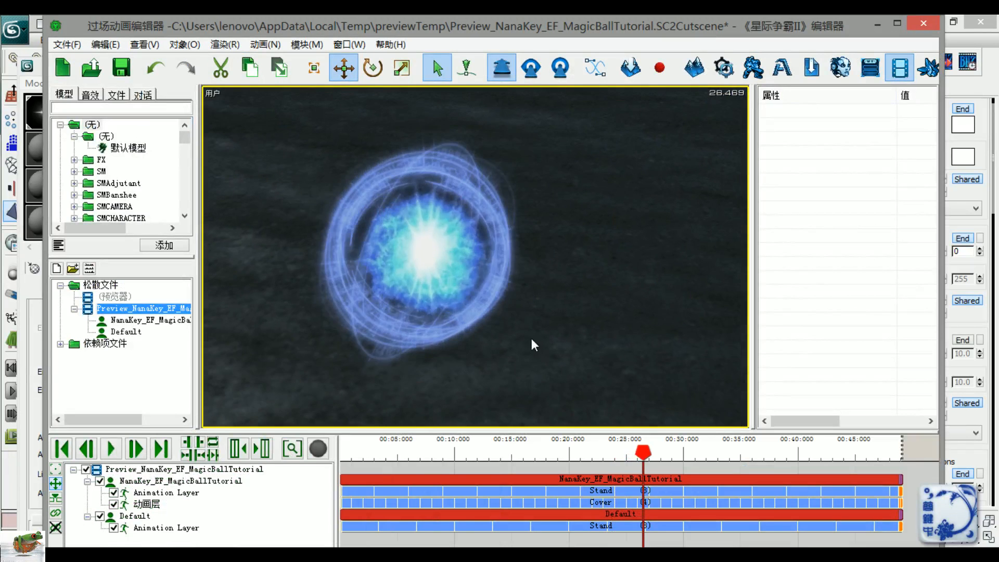
key("space")
key("space")
key("space")
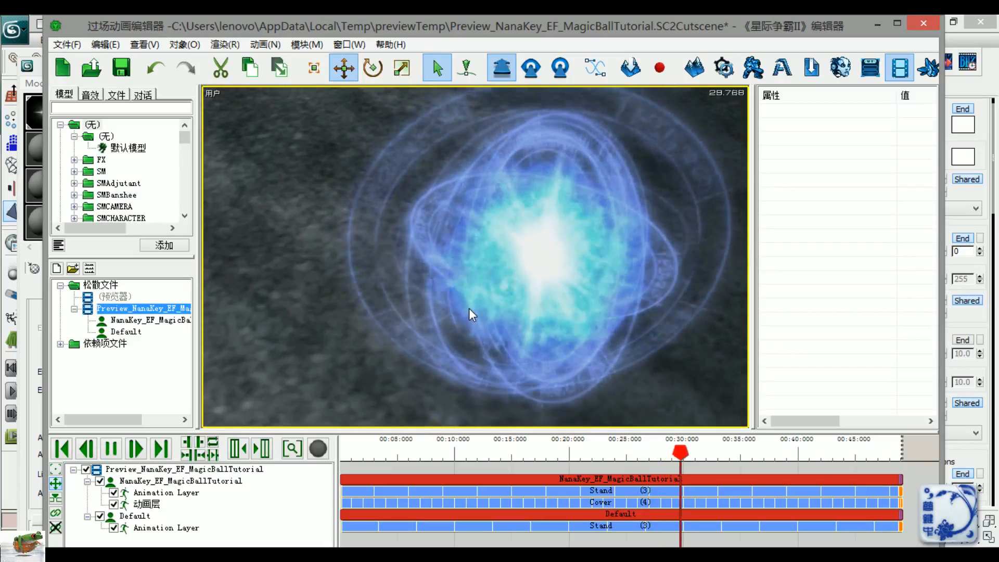
key("space")
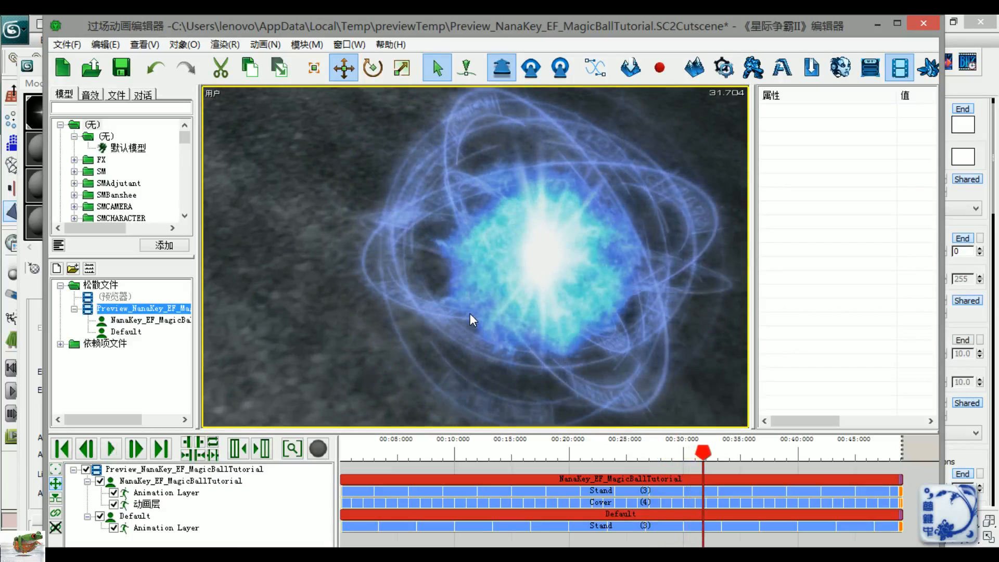
Step: Back in 3ds Max, set MagicalCircle01's start Size to 110 with a range of 150 and update the whole live preview
left_click(975, 223)
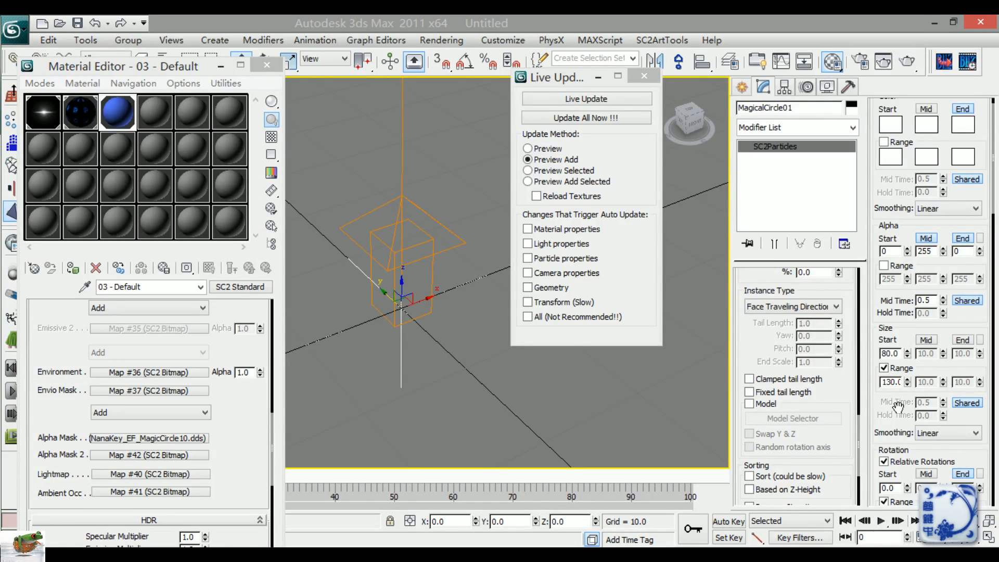
left_click_drag(898, 406, 897, 374)
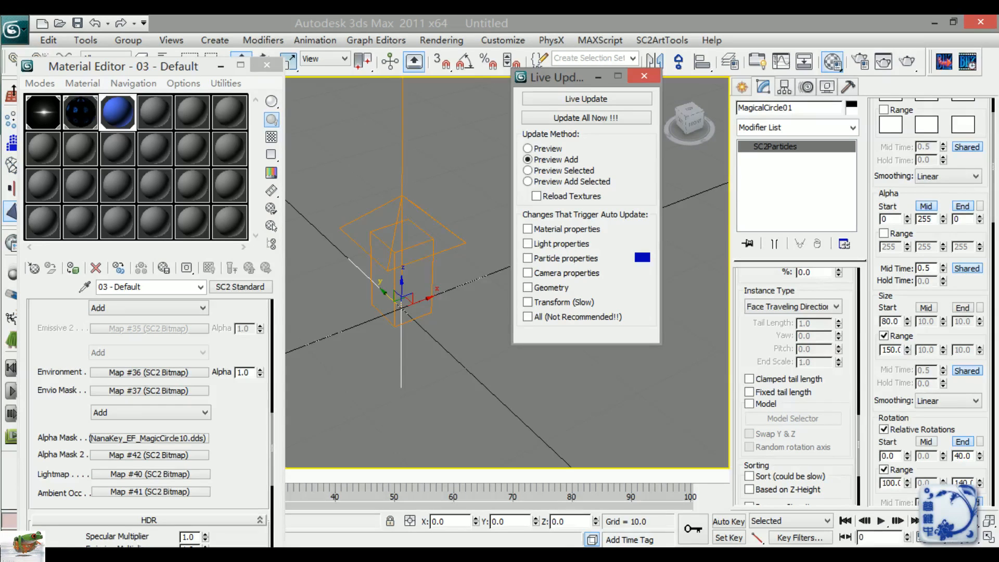
left_click(879, 321)
type("11")
left_click(587, 119)
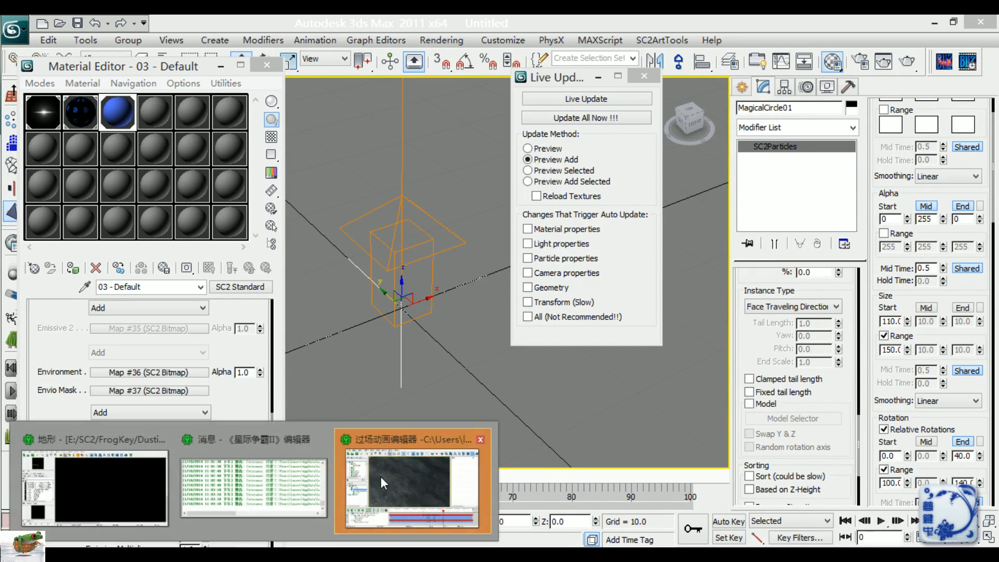
Step: Switch to the Cutscene Editor, pause the effect and examine the size of the magic circles relative to the glowing ball
left_click(436, 466)
scroll(534, 342, "down", 1)
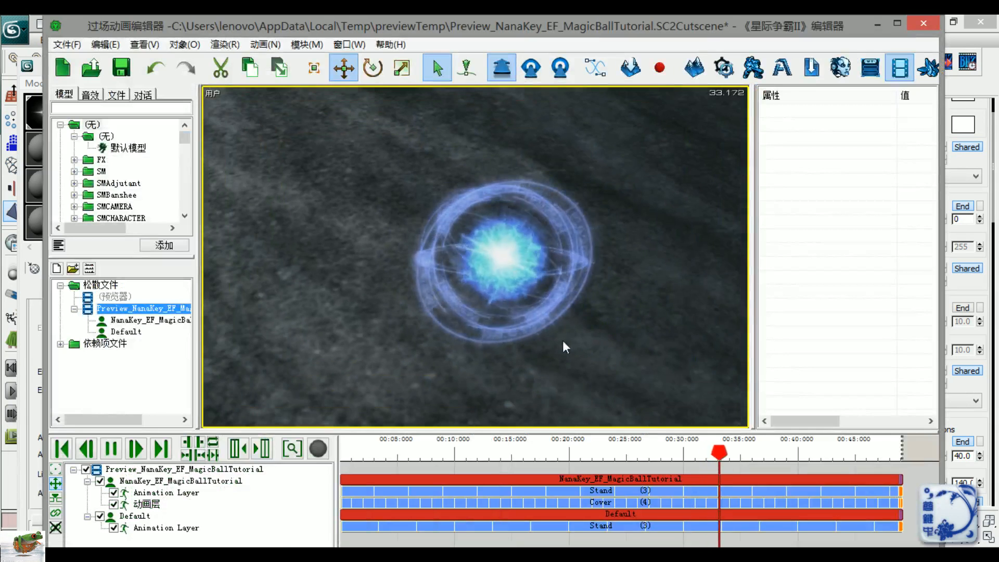
key("space")
right_click_drag(581, 342, 416, 298)
scroll(484, 342, "up", 3)
scroll(484, 343, "down", 4)
scroll(430, 302, "up", 2)
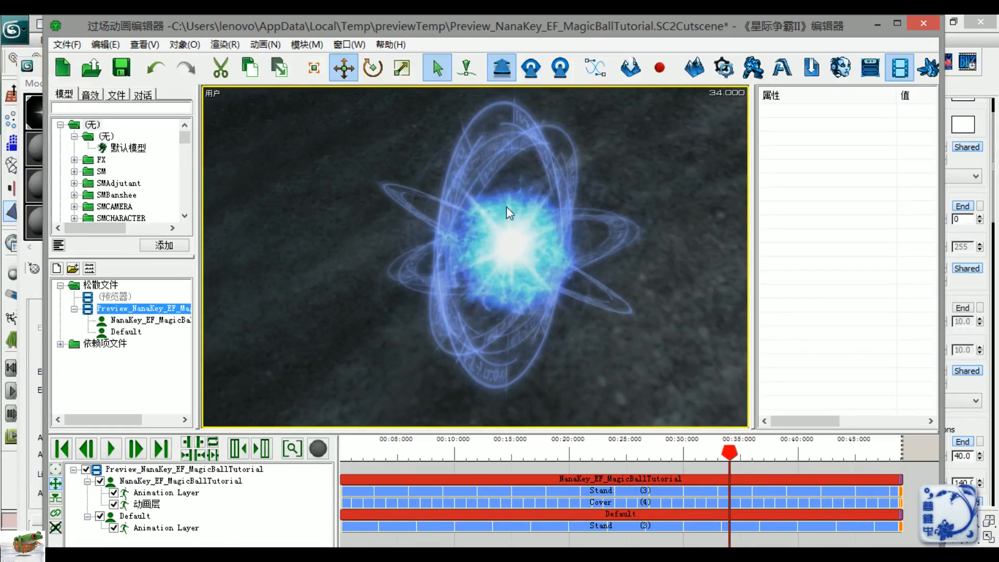
key("space")
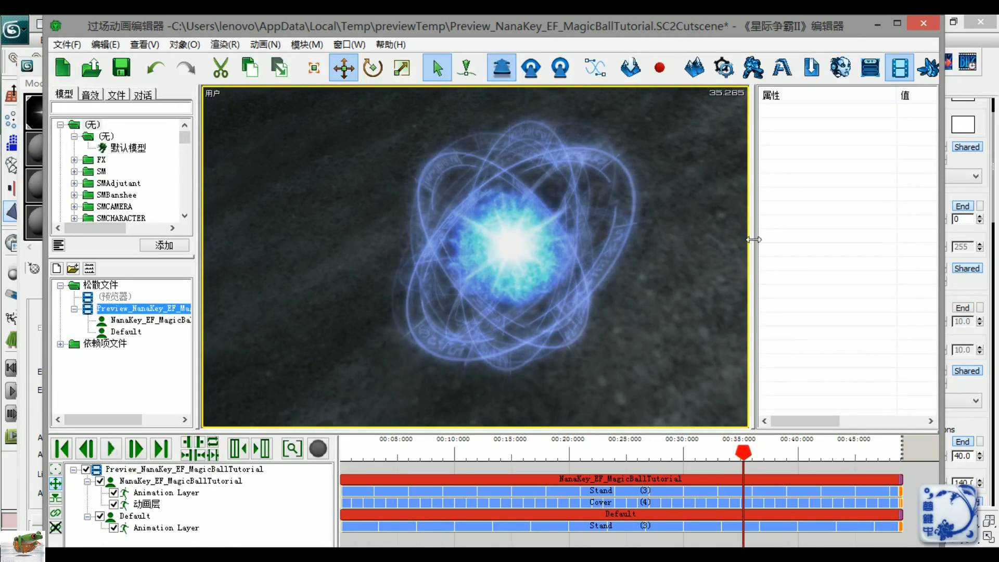
Step: Back in 3ds Max, set MagicalCircle01's Lifetime to 2.0 with a range of 3.0 and update the whole live preview
left_click(967, 186)
scroll(760, 375, "up", 7)
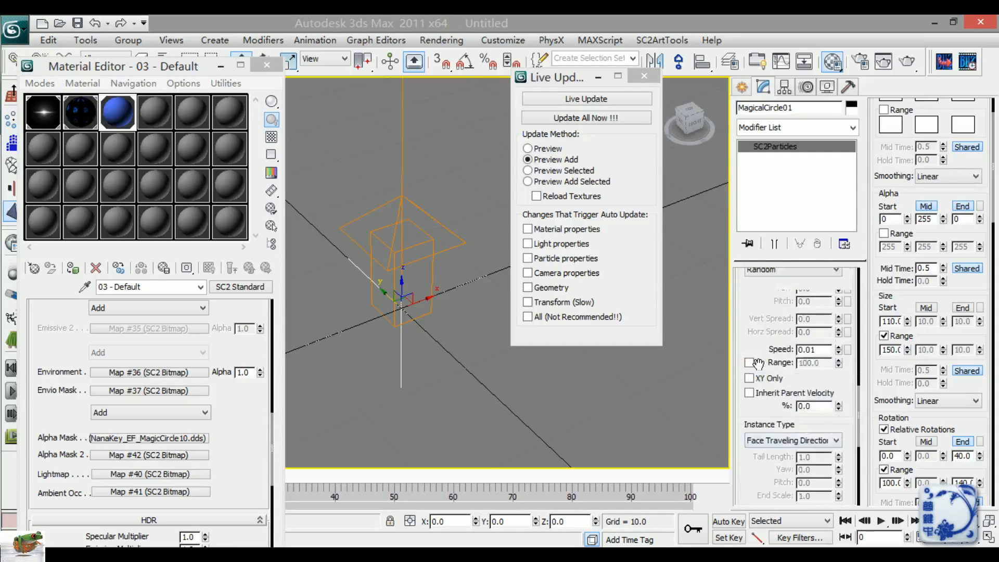
scroll(769, 368, "up", 5)
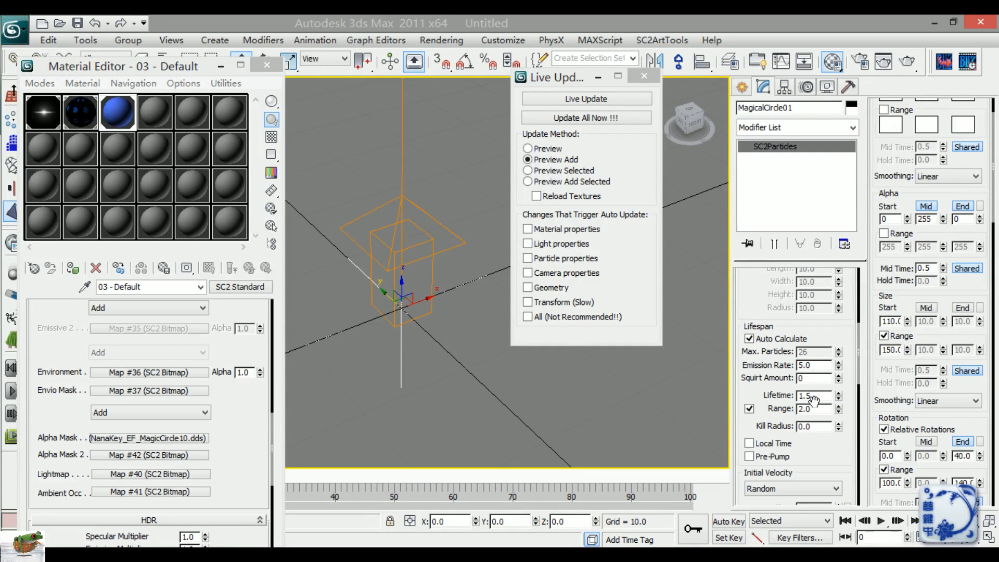
double_click(809, 408)
type("3")
key("Return")
left_click_drag(818, 397, 781, 398)
type("2")
key("Return")
key("Return")
left_click(602, 123)
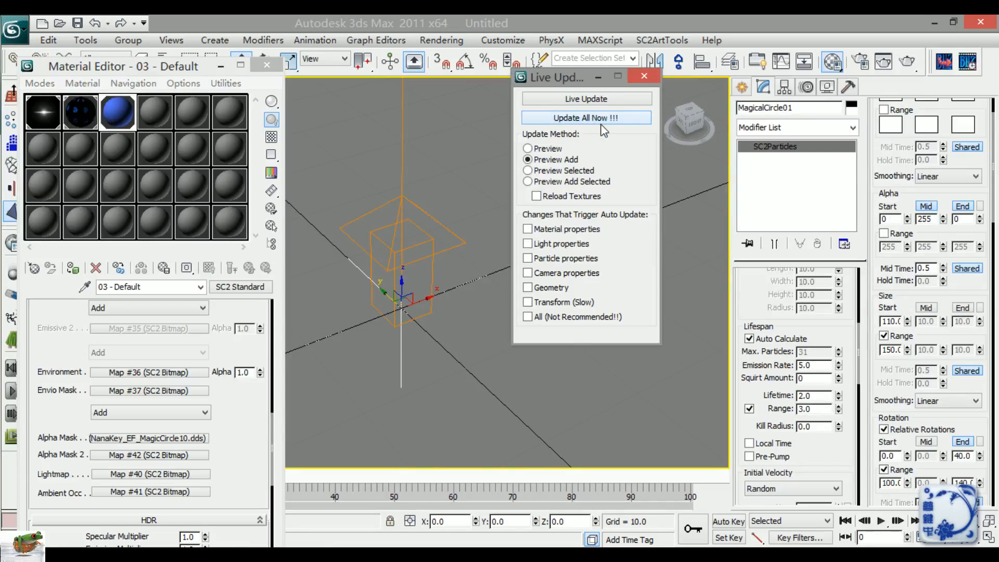
Step: Switch to the Cutscene Editor to view the magic ball with the changed circle lifetime
left_click(253, 556)
left_click(452, 484)
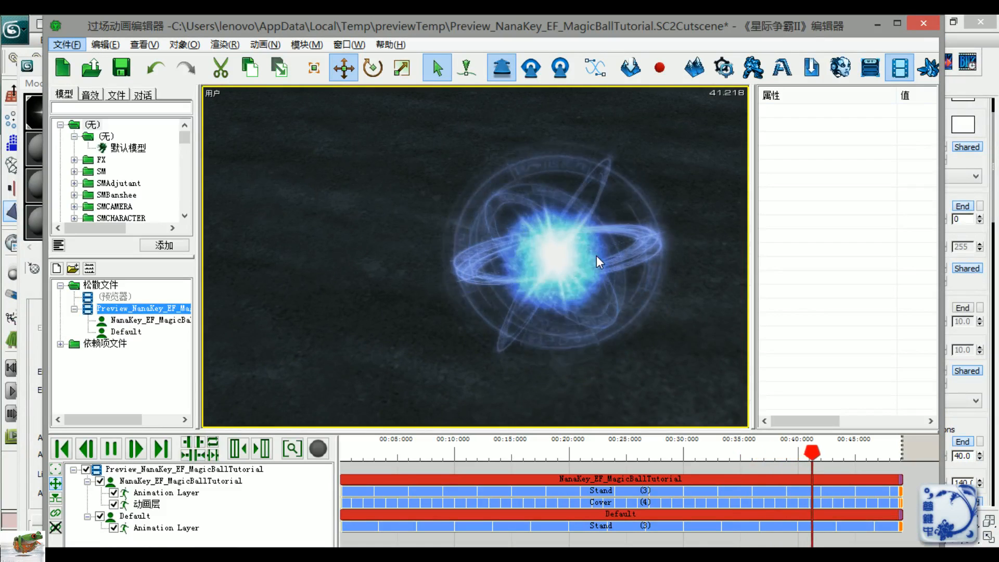
Step: Examine the animated magic ball effect in the cutscene preview from several angles and distances, pausing the playback
key("alt")
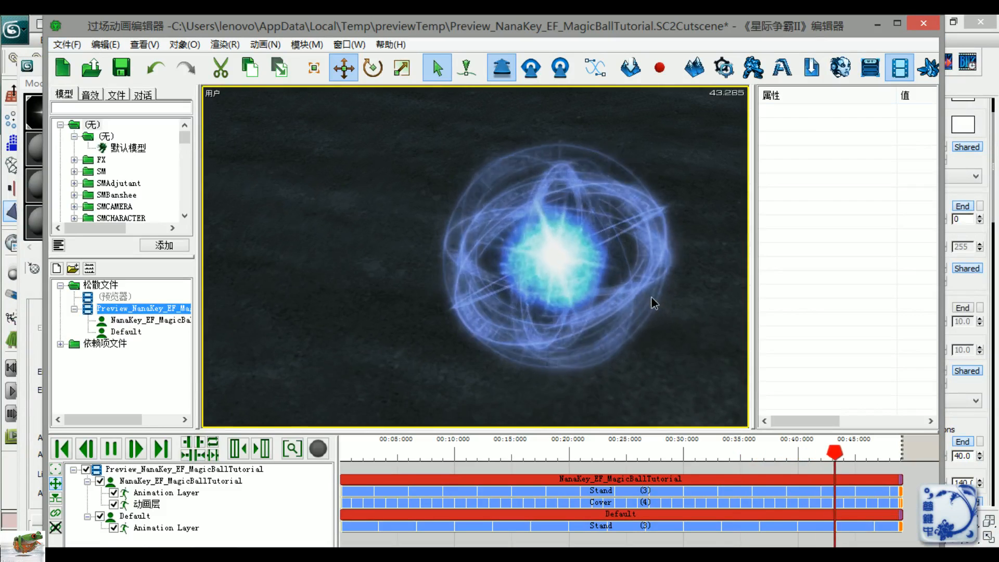
middle_click_drag(652, 298, 520, 266, "alt")
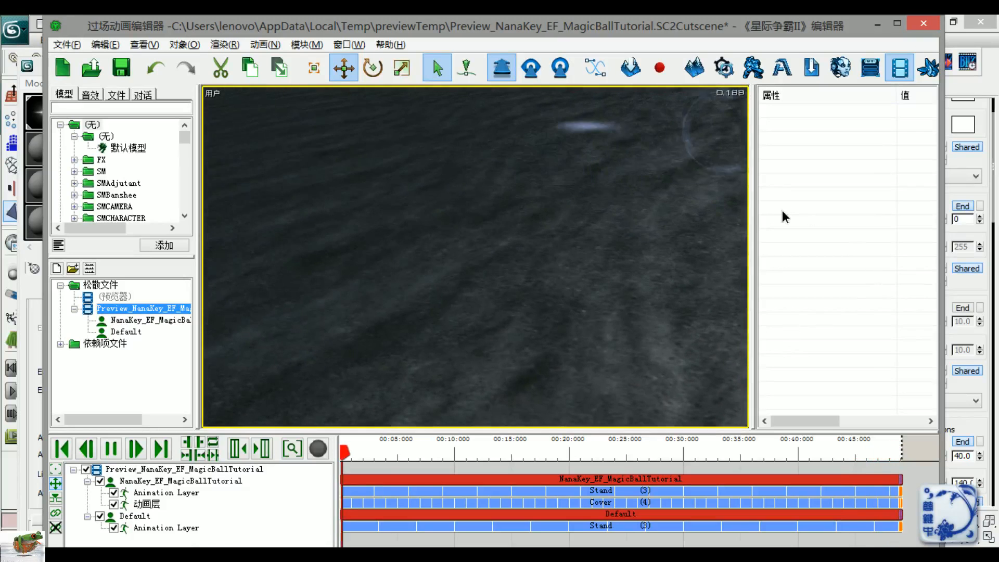
key("space")
middle_click_drag(728, 320, 469, 330)
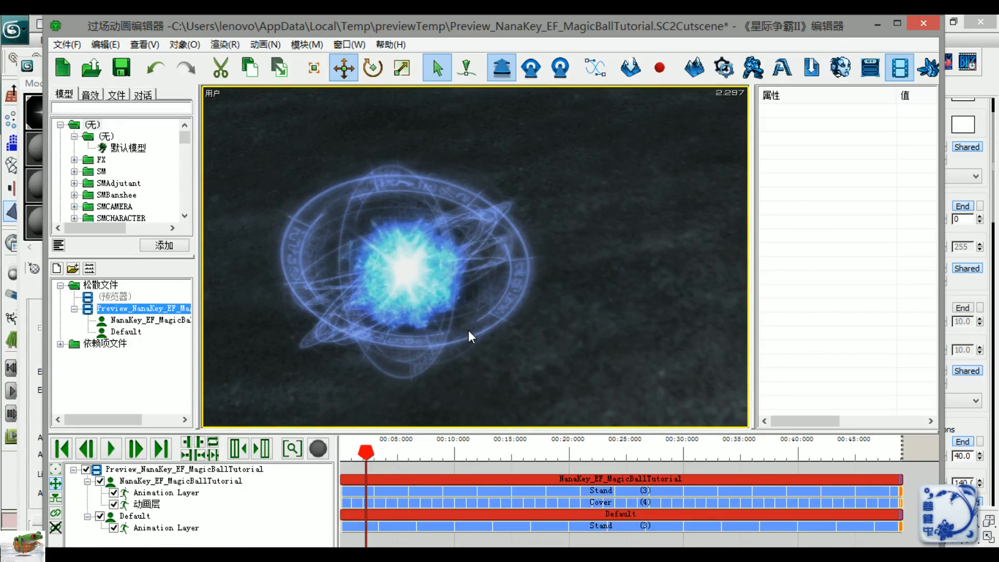
middle_click_drag(470, 330, 357, 354)
scroll(430, 348, "up", 5)
scroll(437, 348, "down", 3)
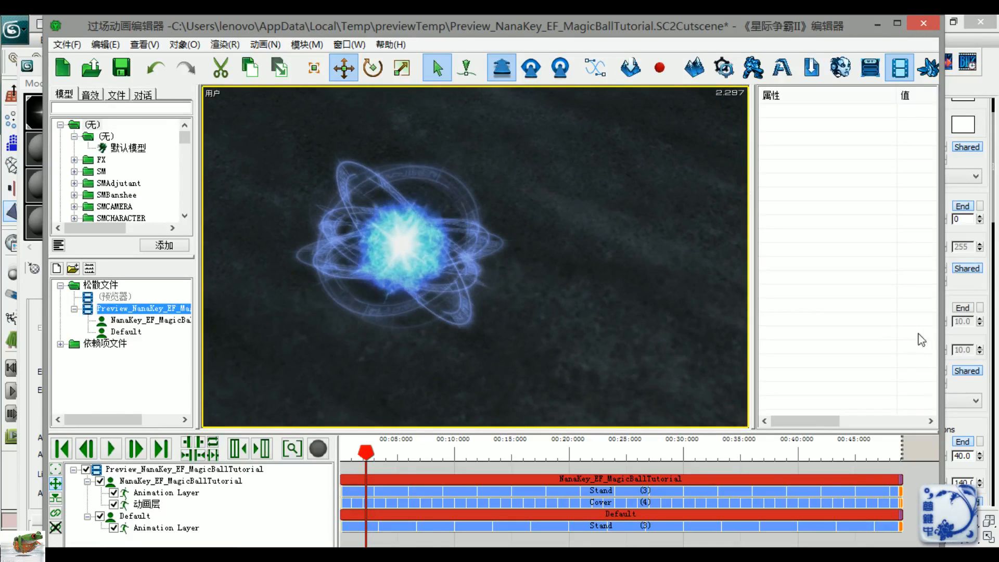
Step: Switch to 3ds Max and review the per-particle, lifespan, velocity and instance type settings of MagicalCircle01
left_click(970, 290)
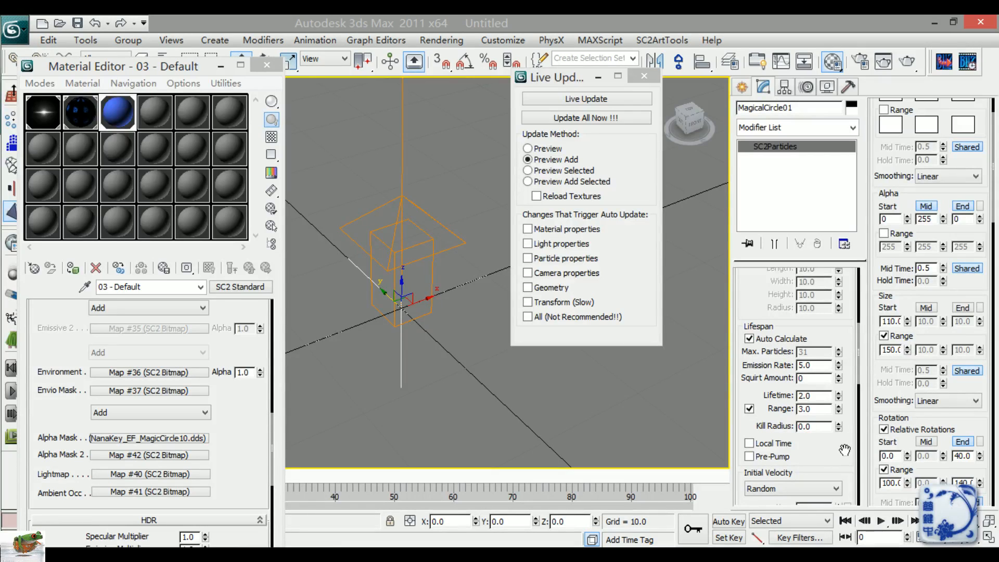
left_click_drag(890, 388, 897, 265)
scroll(898, 275, "down", 5)
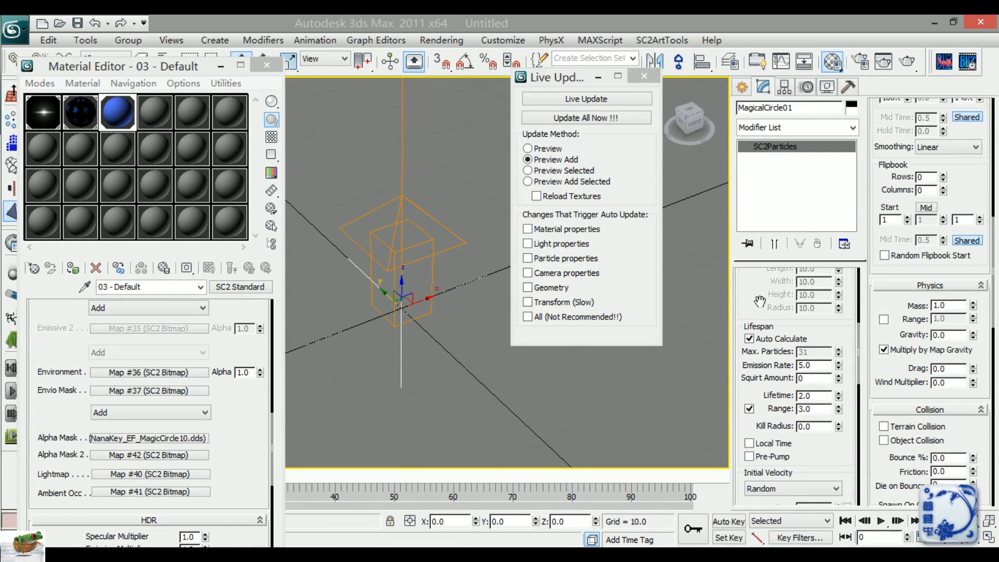
scroll(836, 441, "down", 3)
scroll(841, 313, "down", 3)
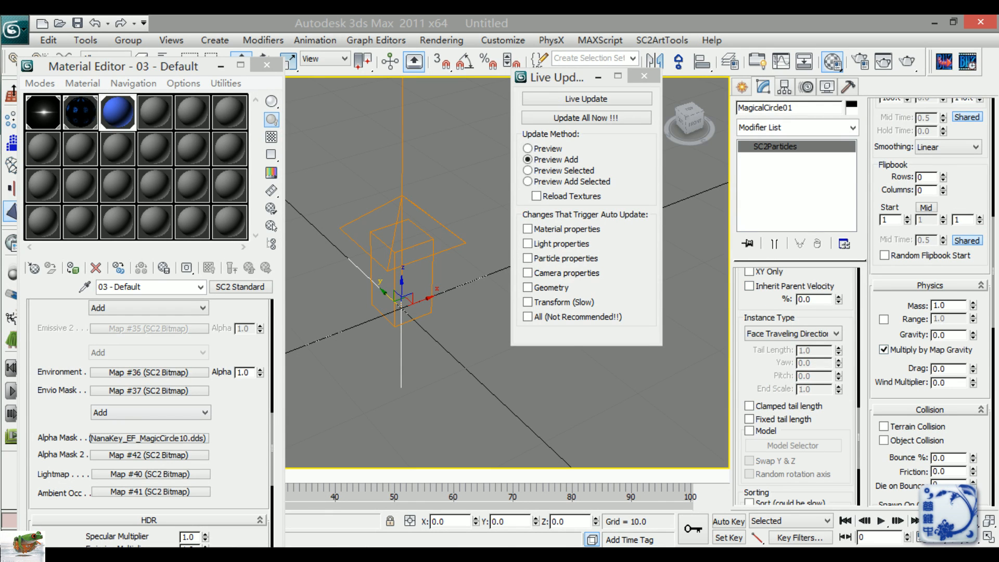
Step: Switch to the StarCraft II cutscene editor and examine the separated orb, ring and glow components around the paused frame
mouse_move(254, 555)
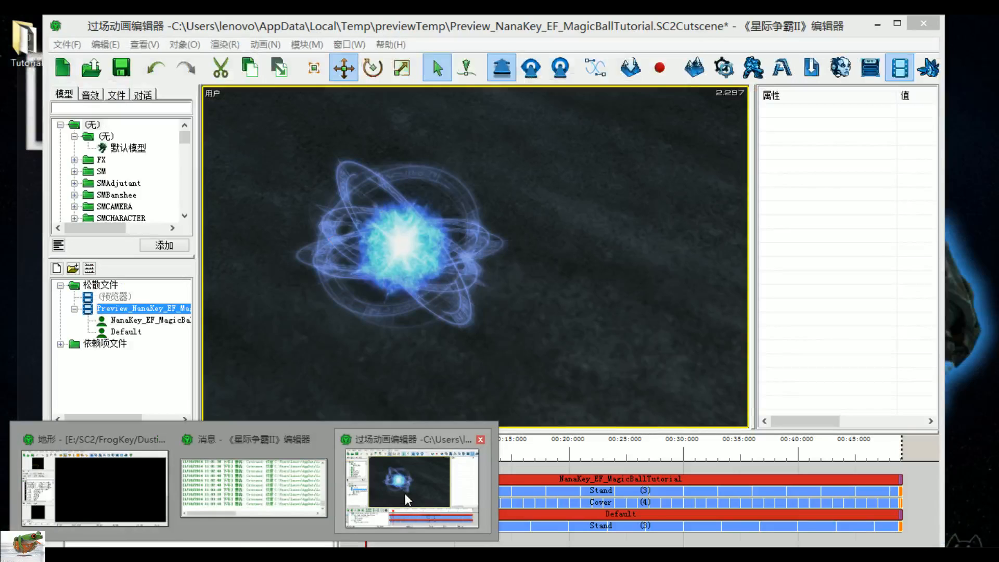
left_click(405, 512)
scroll(599, 235, "down", 5)
right_click_drag(604, 237, 546, 200)
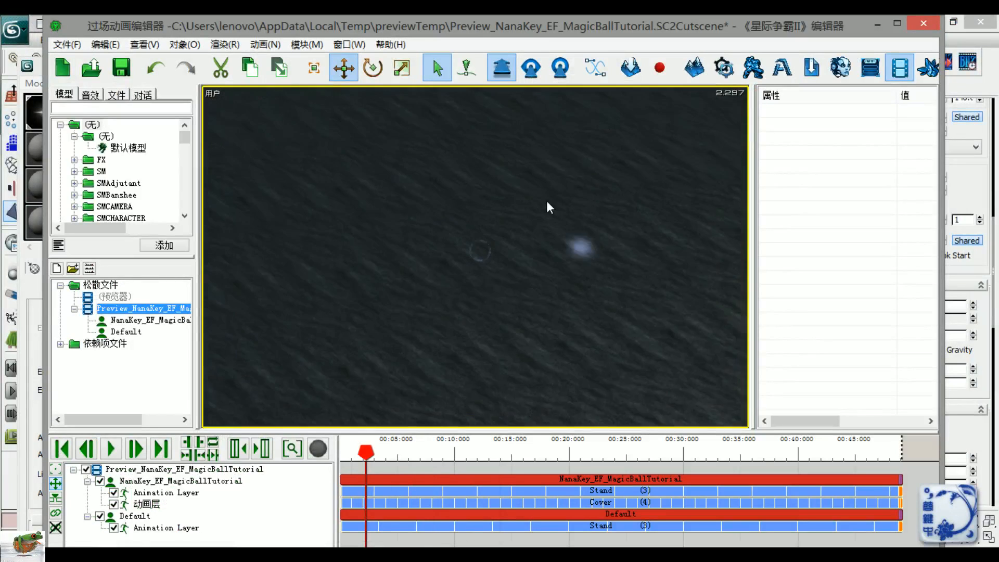
scroll(540, 200, "up", 2)
key("space")
key("space")
right_click_drag(519, 175, 521, 204)
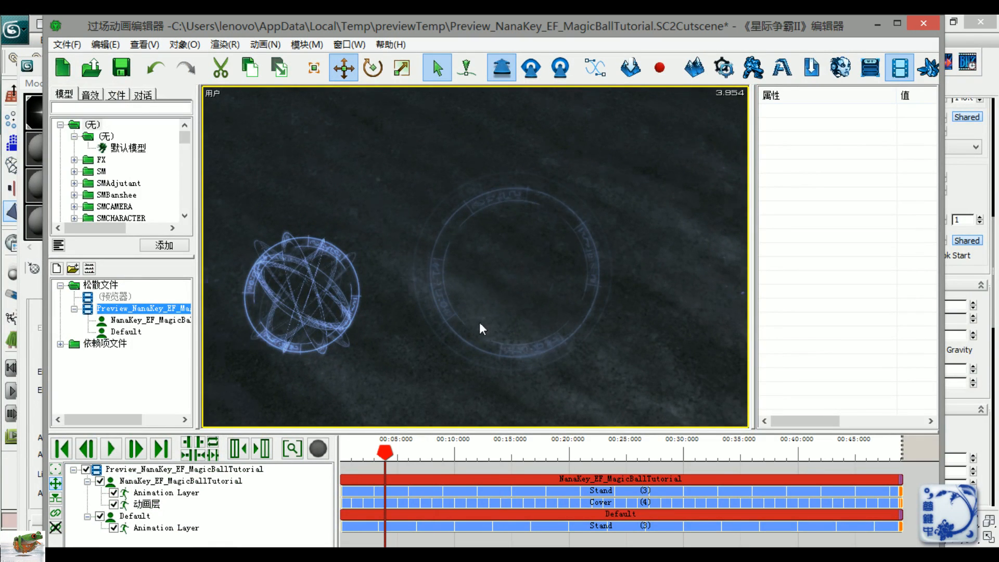
scroll(479, 323, "down", 3)
right_click_drag(398, 339, 527, 223)
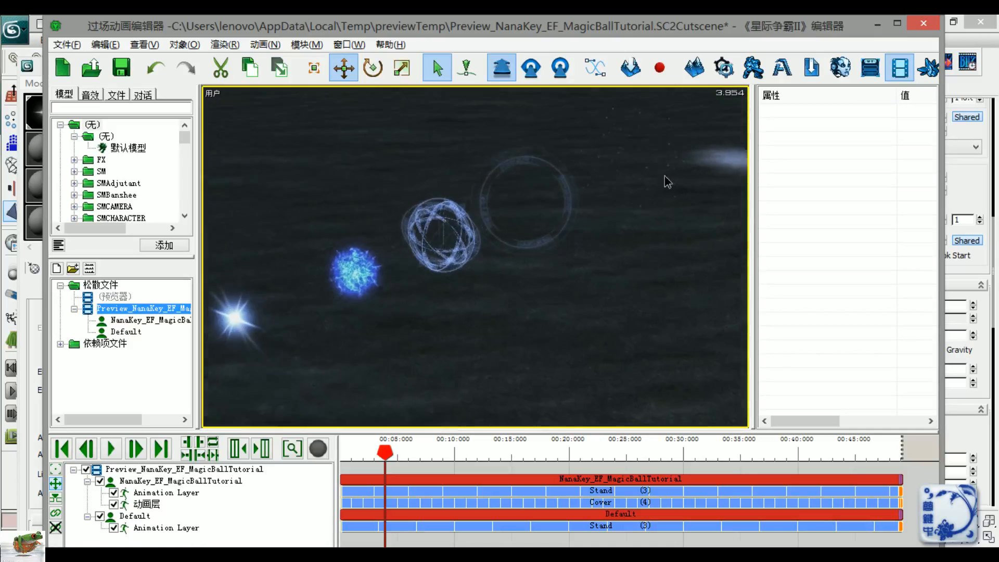
scroll(417, 230, "up", 3)
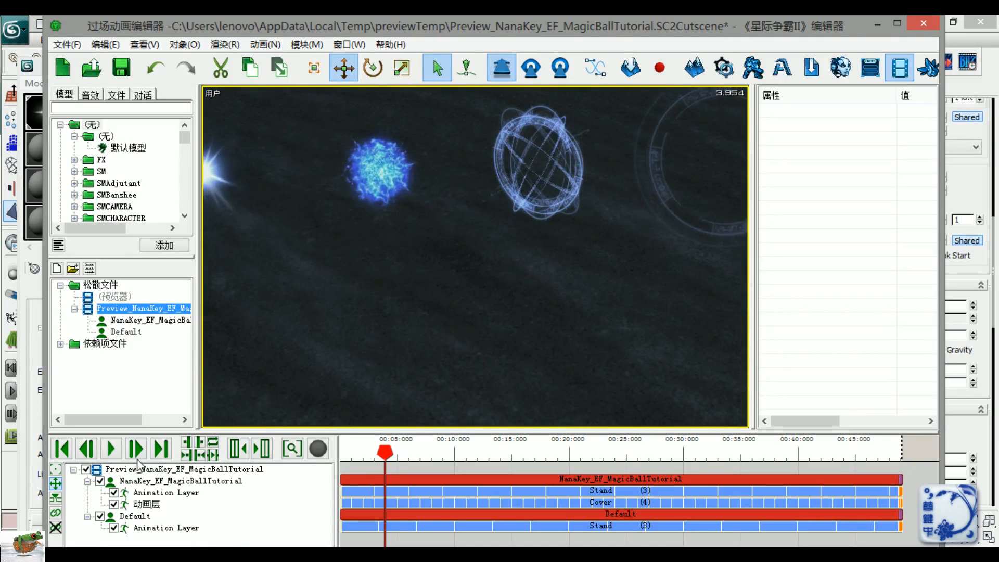
Step: Disable the 动画层 layer of NanaKey_EF_MagicBallTutorial and replay the cutscene briefly from near its start
left_click(113, 504)
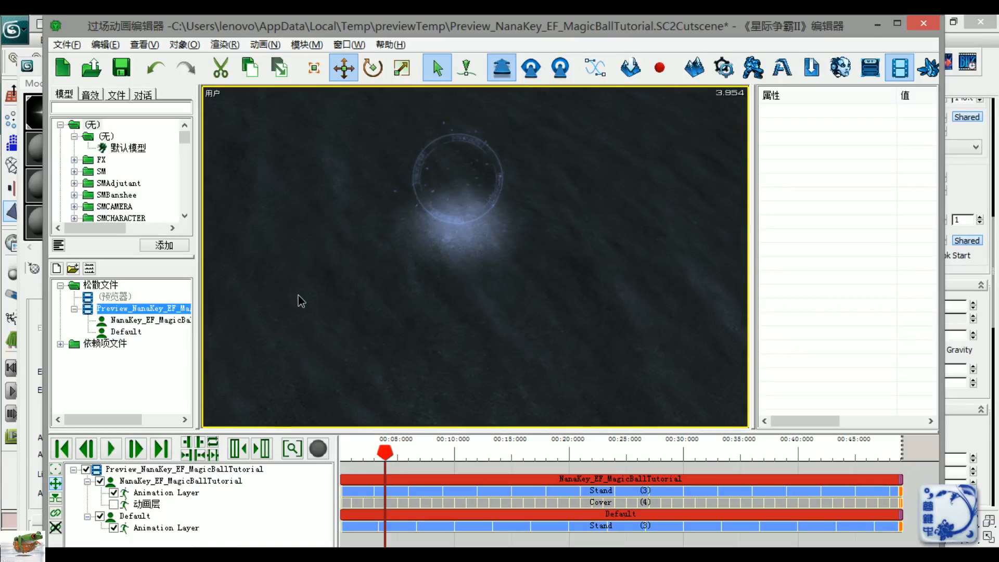
left_click_drag(348, 451, 326, 445)
key("space")
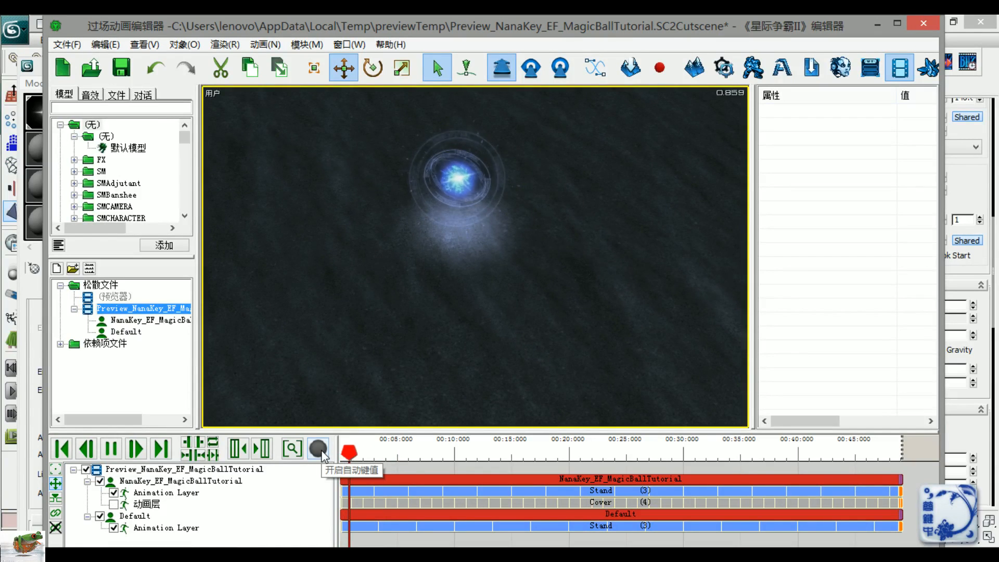
key("space")
Step: Inspect the combined magic ball effect without the 动画层 layer, from above, from a low angle and close up
scroll(459, 279, "up", 4)
right_click_drag(389, 261, 422, 283)
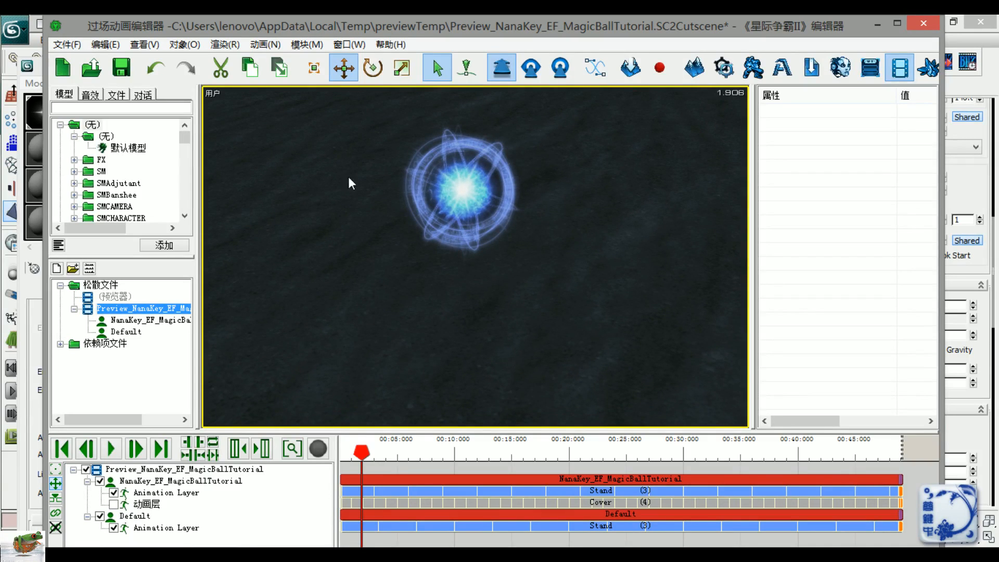
right_click_drag(574, 278, 563, 289)
mouse_move(518, 317)
right_mouse_down()
mouse_move(501, 320)
mouse_move(725, 319)
mouse_move(496, 322)
mouse_move(521, 319)
right_mouse_up()
right_click_drag(440, 161, 536, 335)
scroll(558, 345, "up", 3)
key("space")
key("space")
scroll(556, 341, "down", 3)
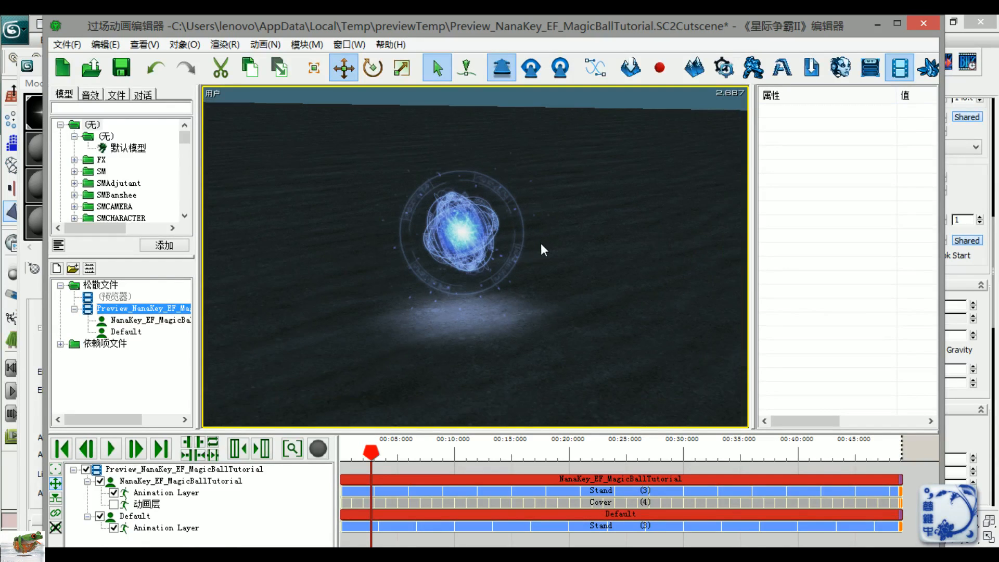
scroll(526, 261, "up", 3)
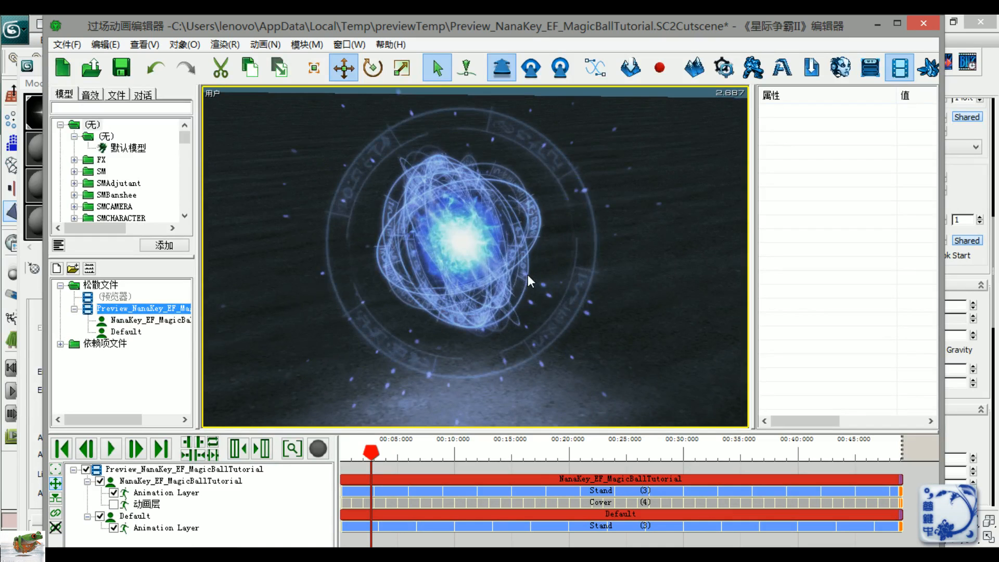
Step: Play the cutscene further and inspect the ball's rings, sparks and ground glow from near and far
key("space")
scroll(528, 277, "down", 3)
middle_click_drag(528, 278, 456, 304)
key("space")
middle_click_drag(580, 312, 633, 327)
scroll(553, 293, "up", 5)
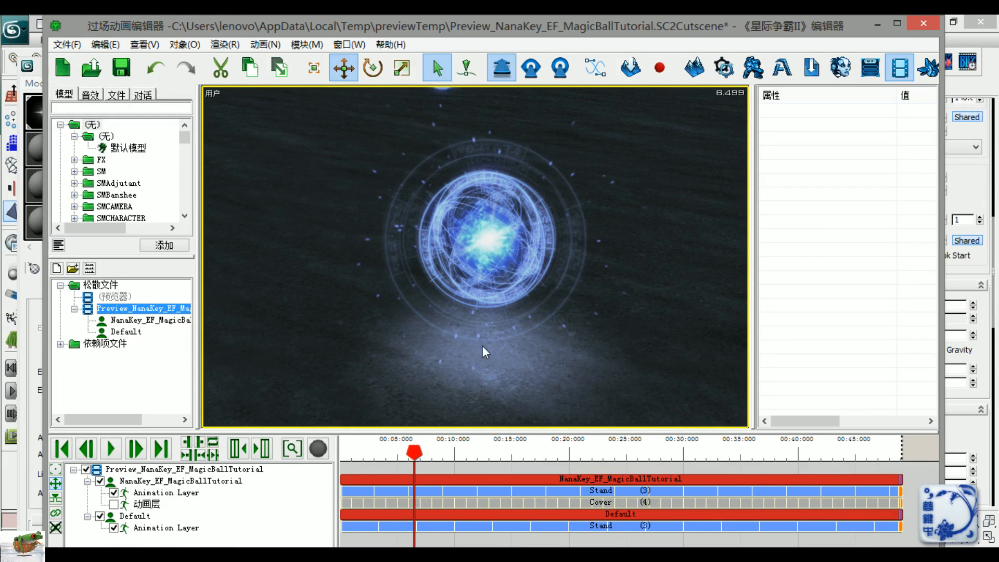
scroll(576, 295, "down", 5)
right_click_drag(525, 250, 528, 329)
scroll(548, 260, "up", 5)
scroll(527, 329, "down", 5)
right_click_drag(585, 308, 521, 306)
scroll(520, 306, "down", 4)
scroll(588, 276, "down", 3)
right_click_drag(454, 346, 510, 319)
Step: Re-enable the 动画层 layer and play the cutscene briefly to view the separated effect components
left_click(147, 504)
left_click(113, 504)
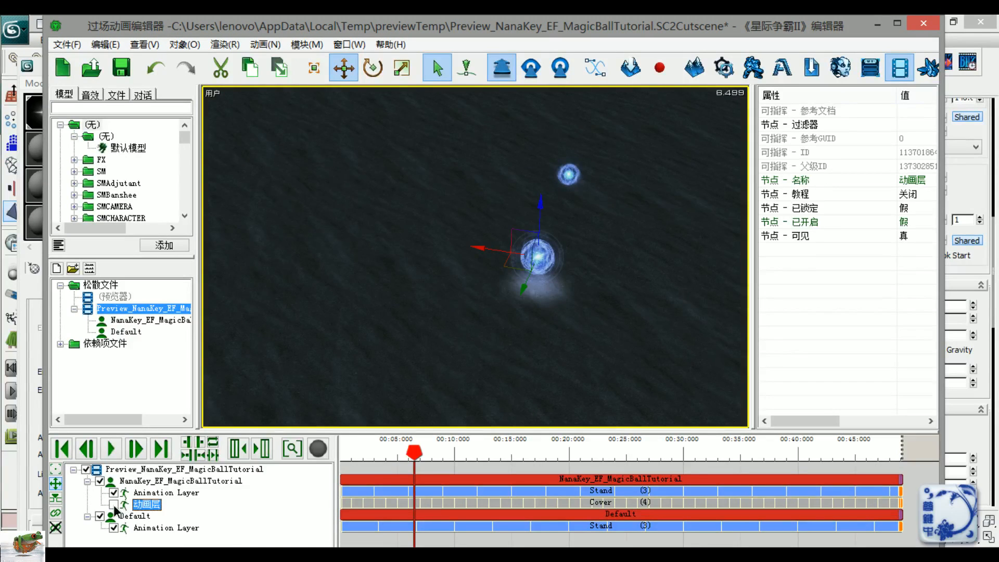
left_click(111, 449)
right_click_drag(599, 346, 409, 345)
scroll(409, 344, "up", 4)
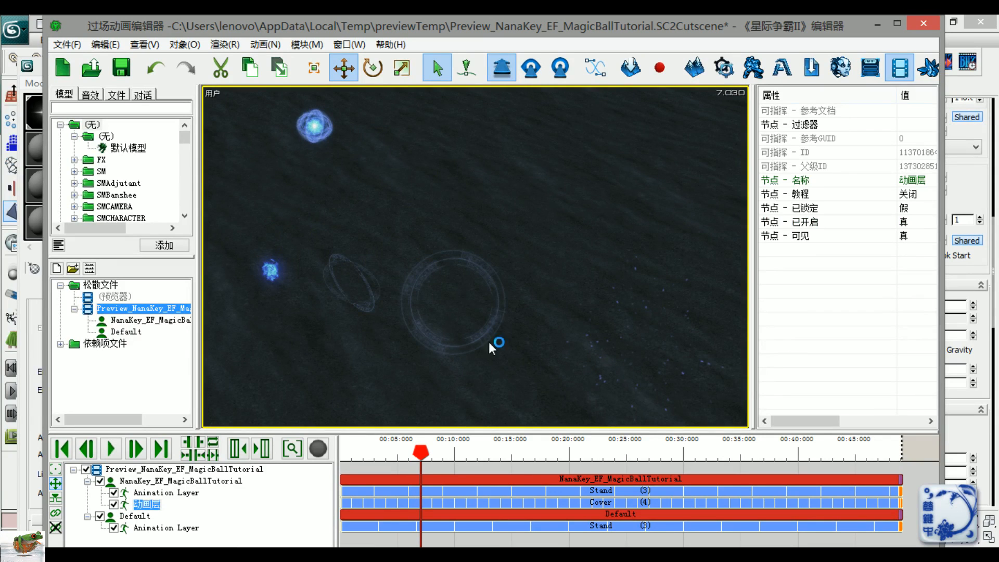
scroll(475, 332, "up", 3)
Step: Switch to 3ds Max and clone MagicalCircle01 as a copy named MagicalCircle02
left_click(979, 259)
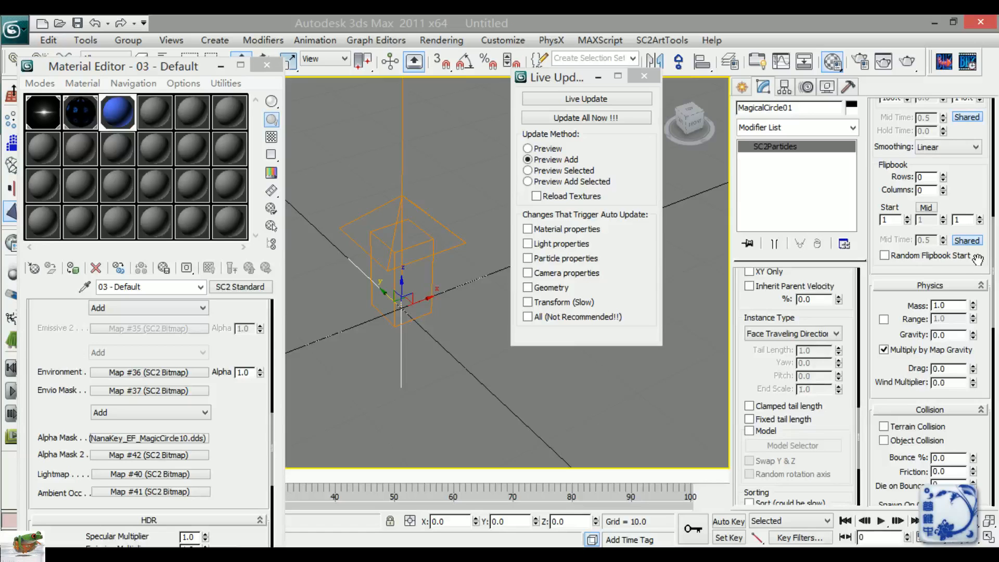
right_click(413, 373)
left_click(489, 437)
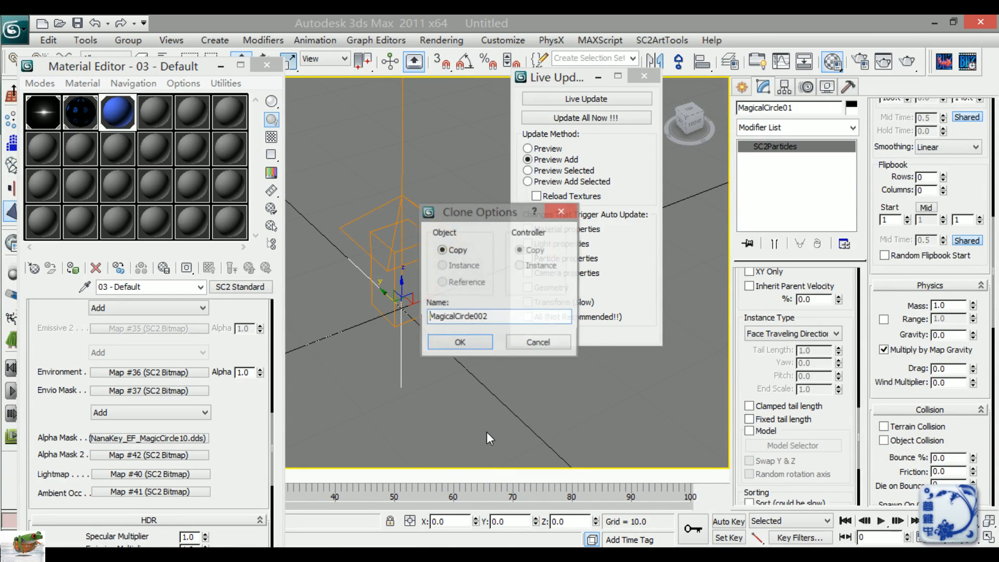
left_click(476, 345)
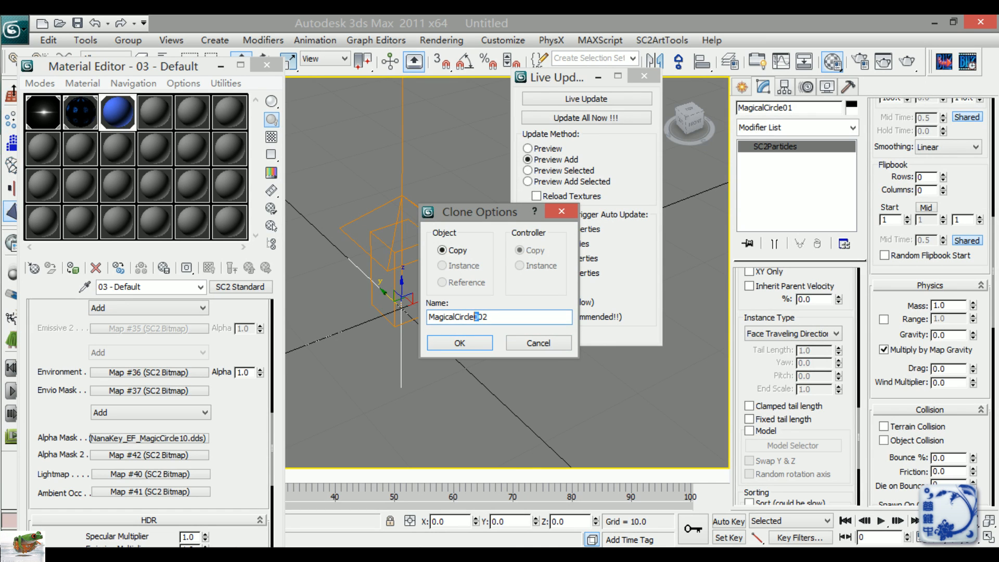
key("Return")
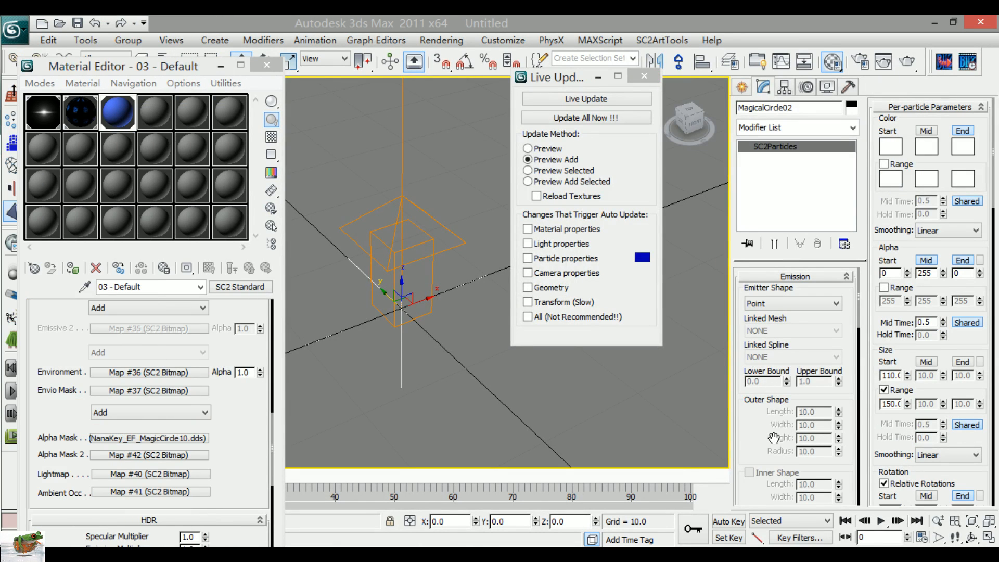
Step: Set the emission rate of MagicalCircle02 to 1.0
left_click_drag(773, 438, 767, 349)
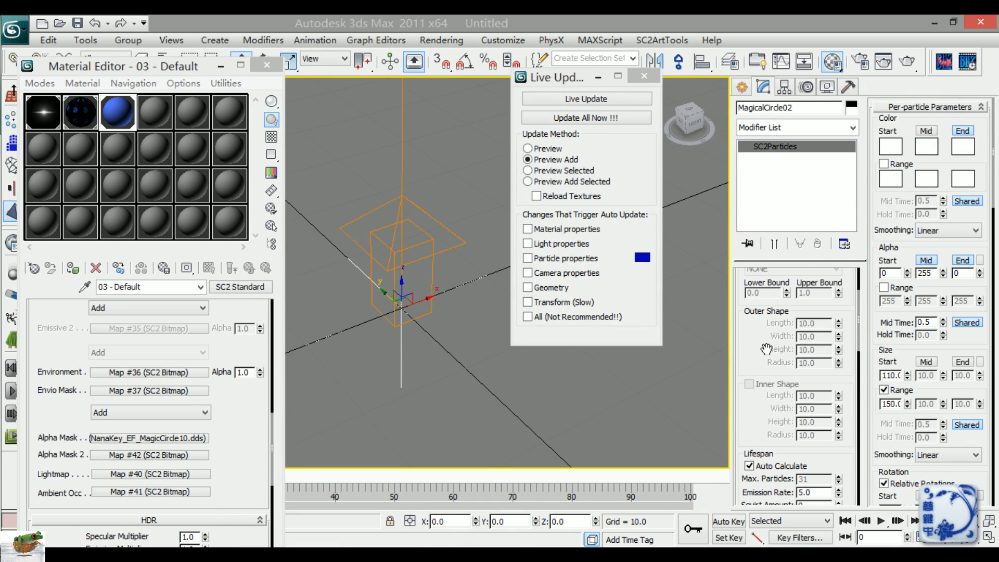
scroll(767, 349, "down", 6)
scroll(767, 349, "up", 10)
scroll(768, 349, "down", 11)
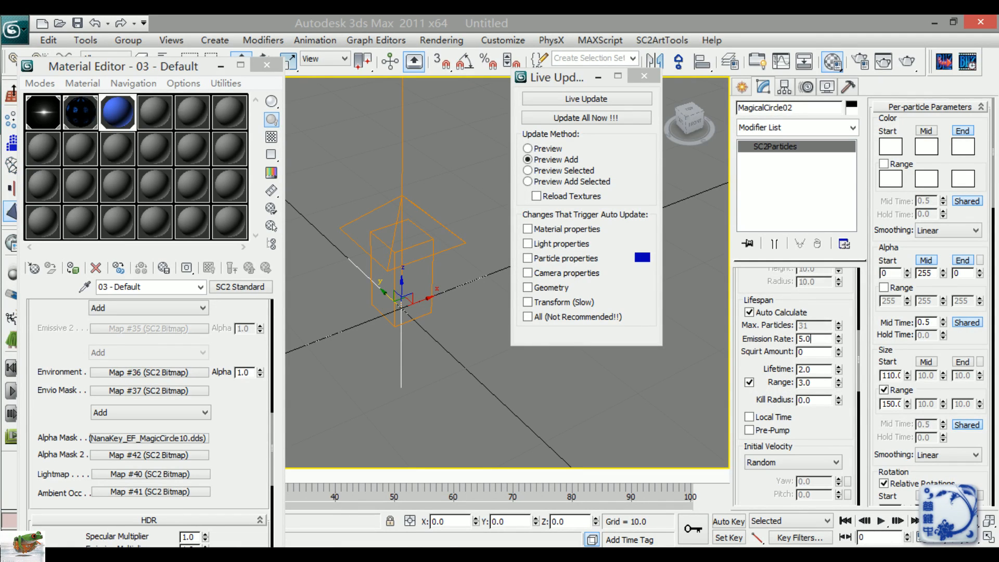
type("1")
key("Return")
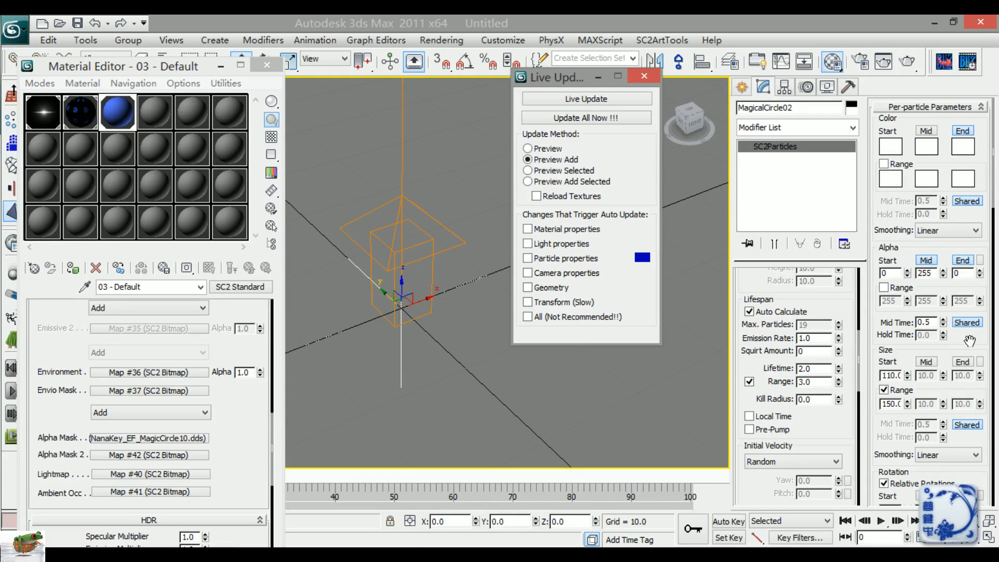
Step: Choose another initial velocity type for MagicalCircle02 and set its instance type to Billboard
left_click_drag(891, 335, 867, 172)
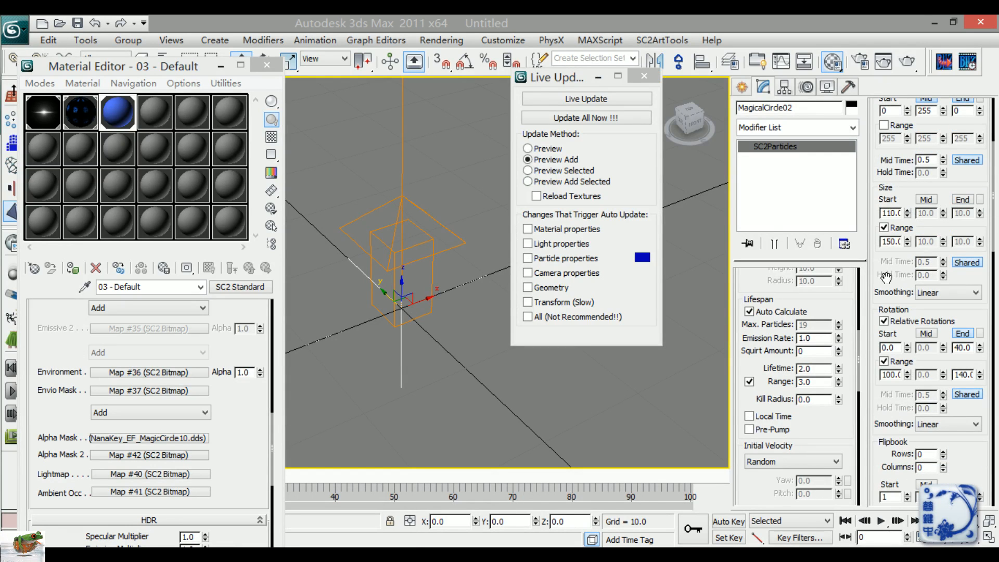
scroll(827, 293, "down", 5)
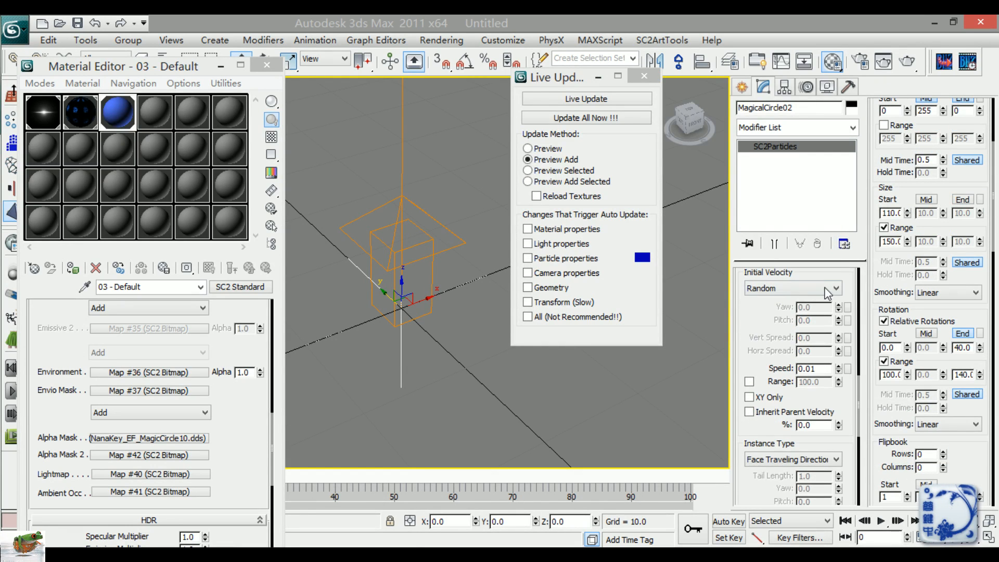
left_click(786, 294)
left_click(770, 302)
left_click_drag(768, 345, 765, 243)
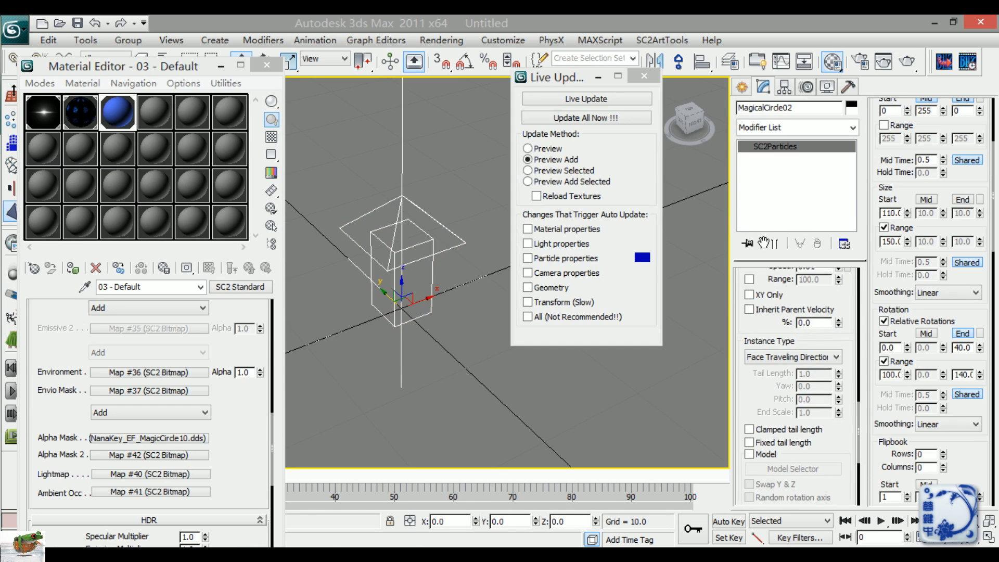
left_click(792, 356)
left_click(776, 366)
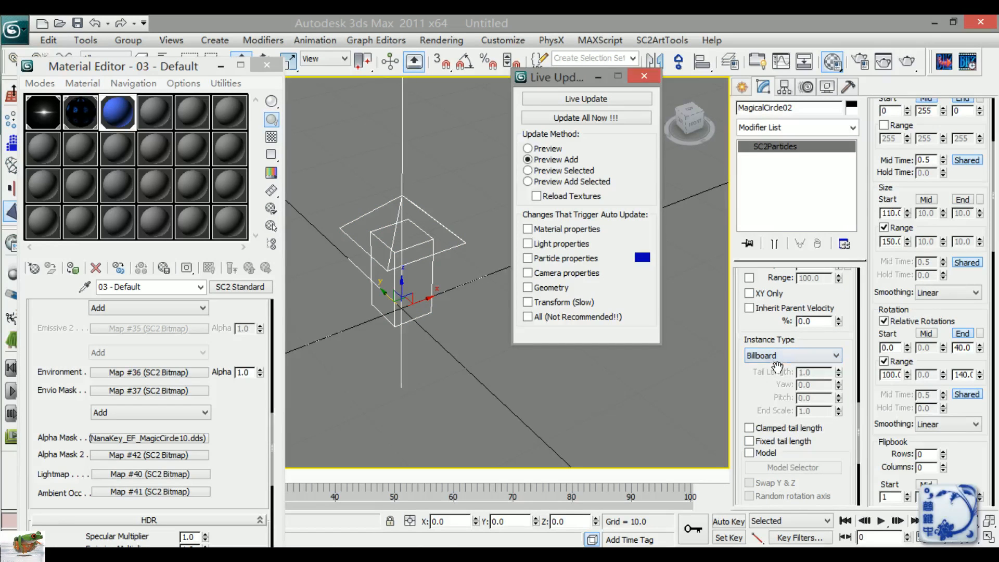
Step: Update the whole scene in the live preview and switch to the StarCraft II cutscene editor
left_click(533, 116)
left_click(194, 554)
left_click(422, 499)
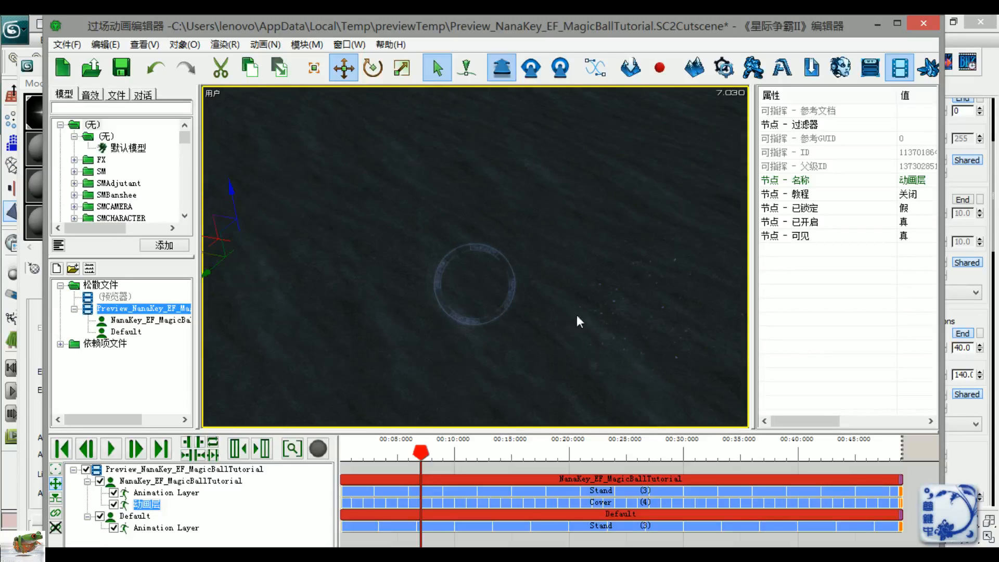
Step: Play the updated cutscene in short stretches and examine the billboard circle around the magic ball close up
scroll(506, 345, "down", 4)
middle_click_drag(506, 345, 477, 270)
key("space")
key("space")
scroll(461, 279, "up", 4)
scroll(538, 276, "up", 3)
middle_click_drag(538, 276, 502, 299)
scroll(501, 299, "up", 5)
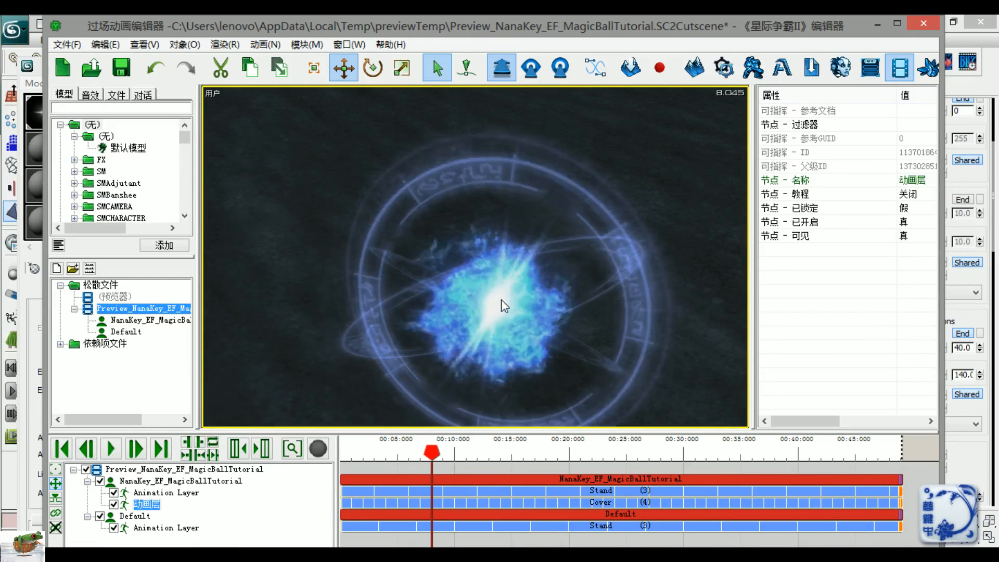
key("space")
key("space")
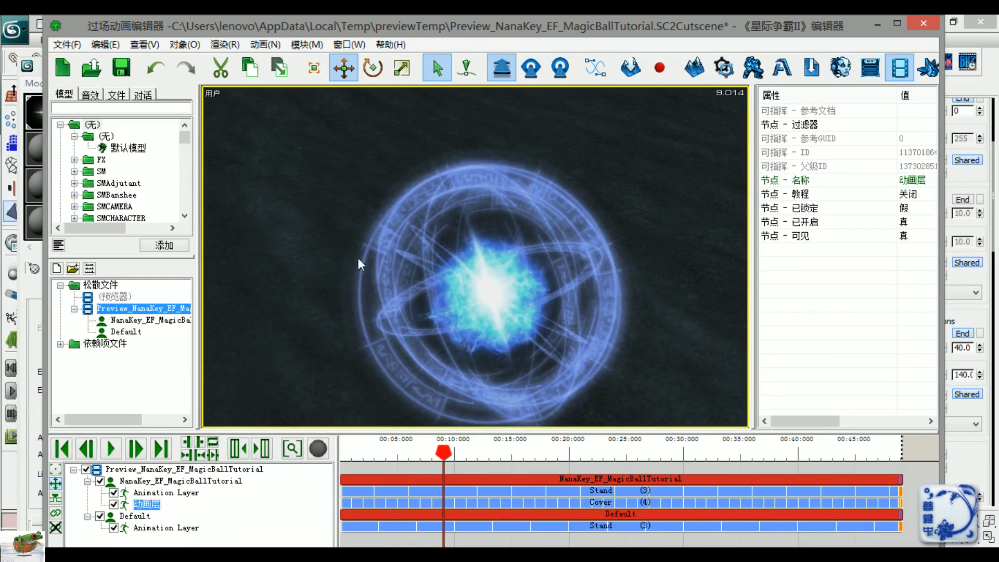
key("space")
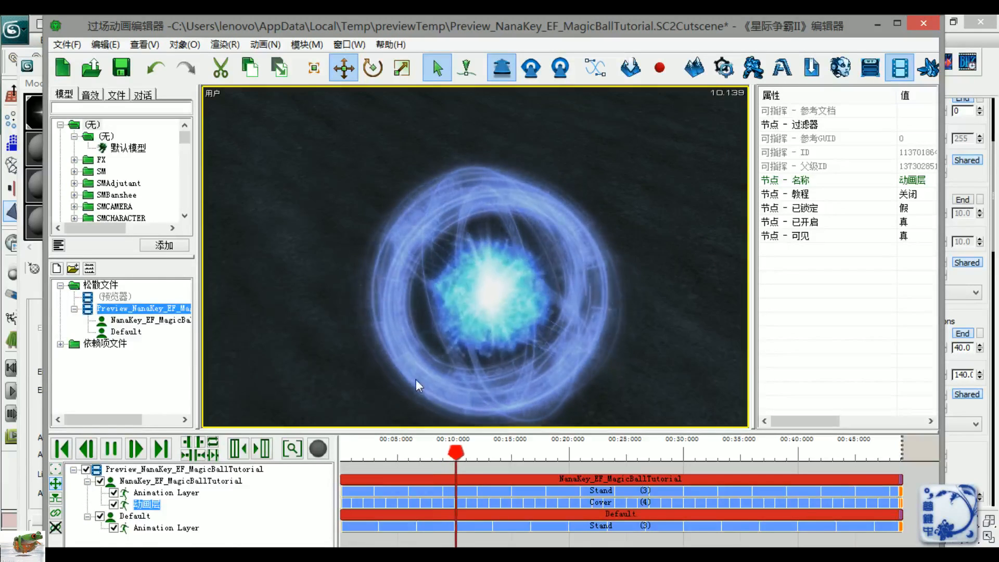
Step: Switch back to 3ds Max, disable the size range of MagicalCircle02 and set its start size to 180
key("space")
left_click(962, 279)
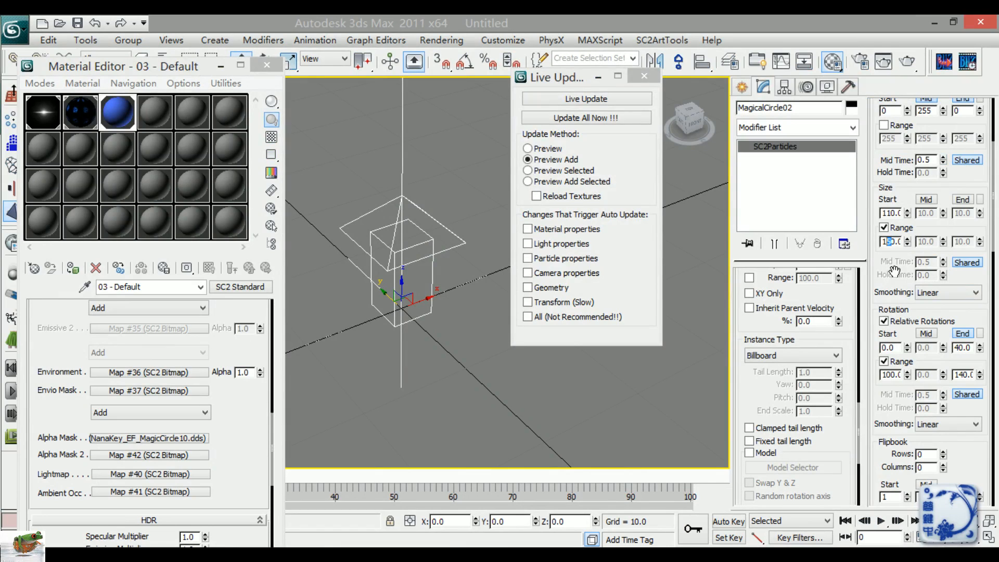
type("8")
key("Return")
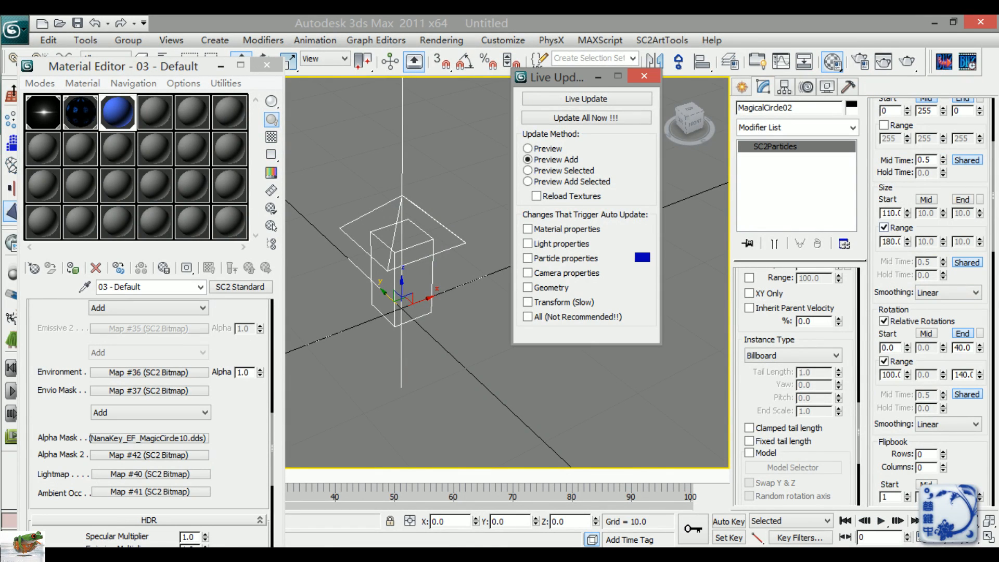
right_click(908, 244)
left_click(897, 232)
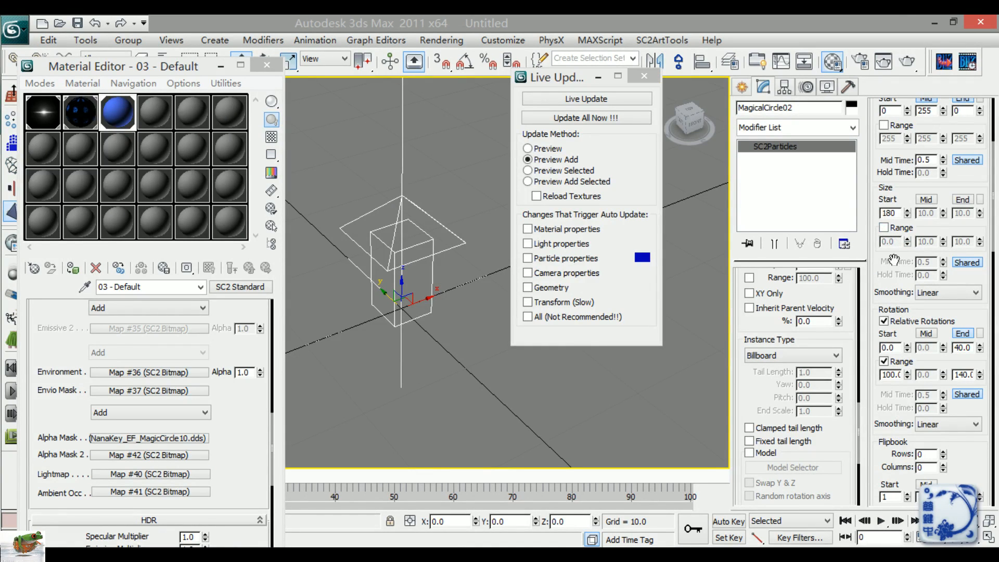
Step: Update the whole scene in the live preview and switch to the StarCraft II cutscene editor
left_click(624, 131)
left_click(619, 123)
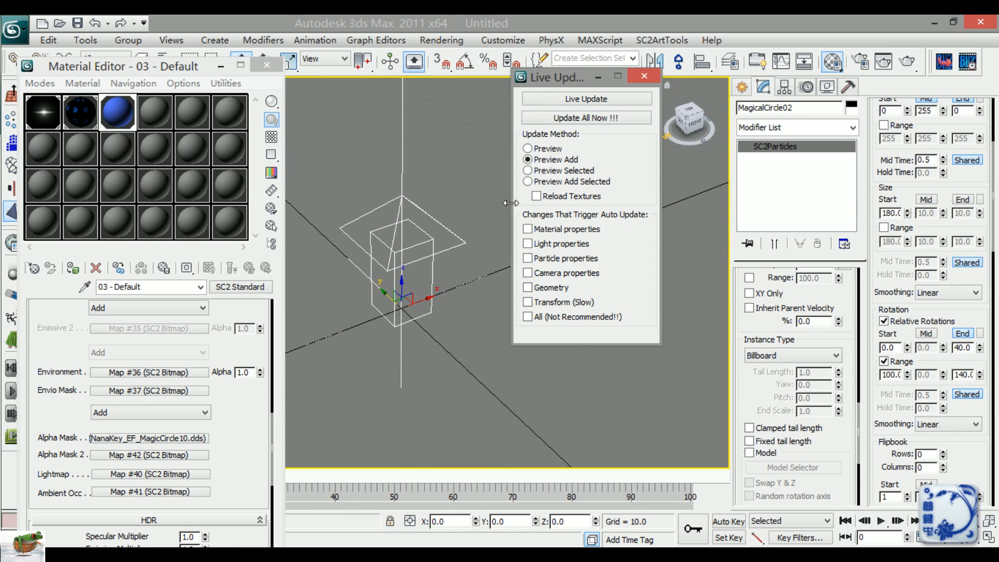
left_click(384, 485)
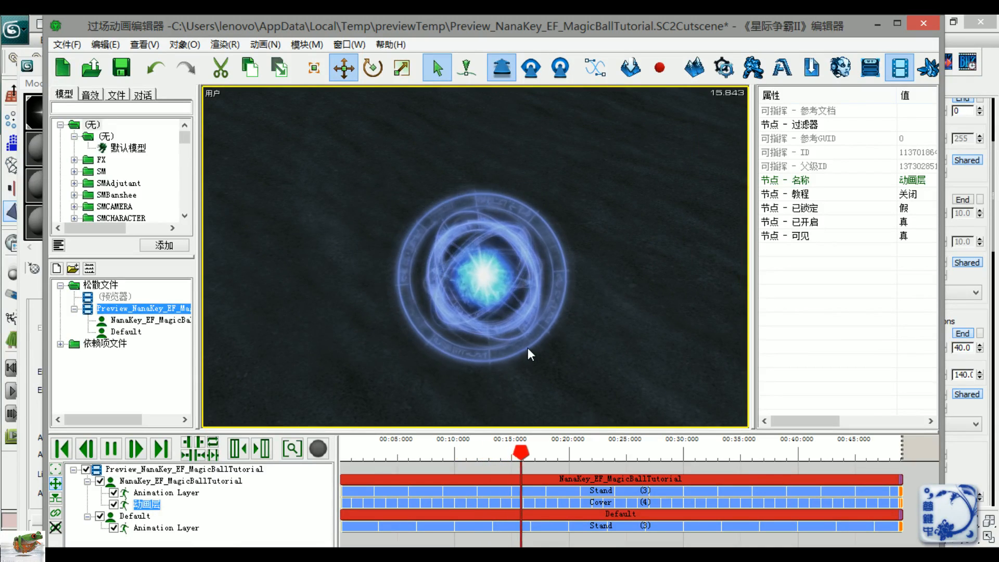
Step: Play the cutscene in short stretches and examine the enlarged outer circle around the magic ball from near and far
key("space")
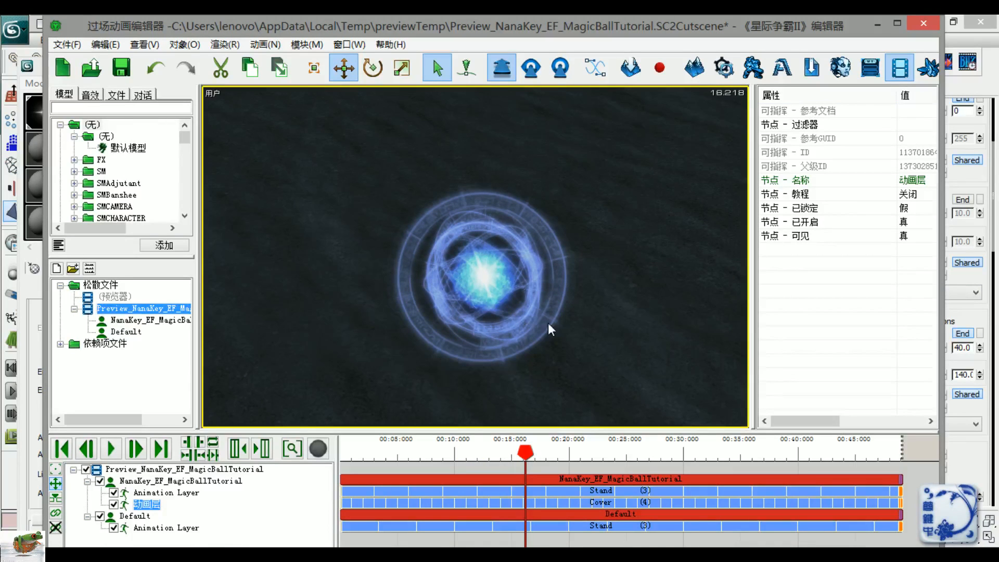
key("space")
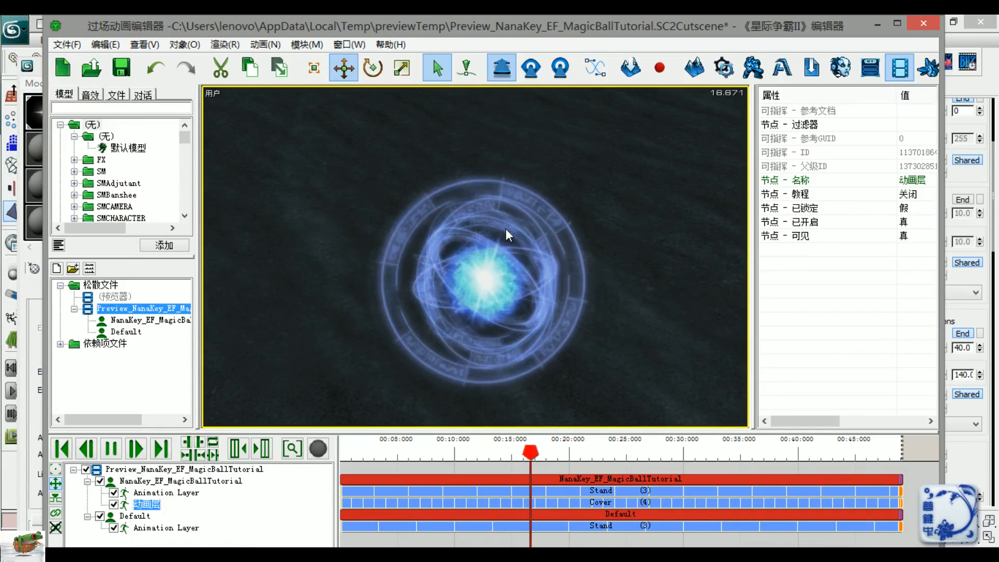
key("space")
key("space")
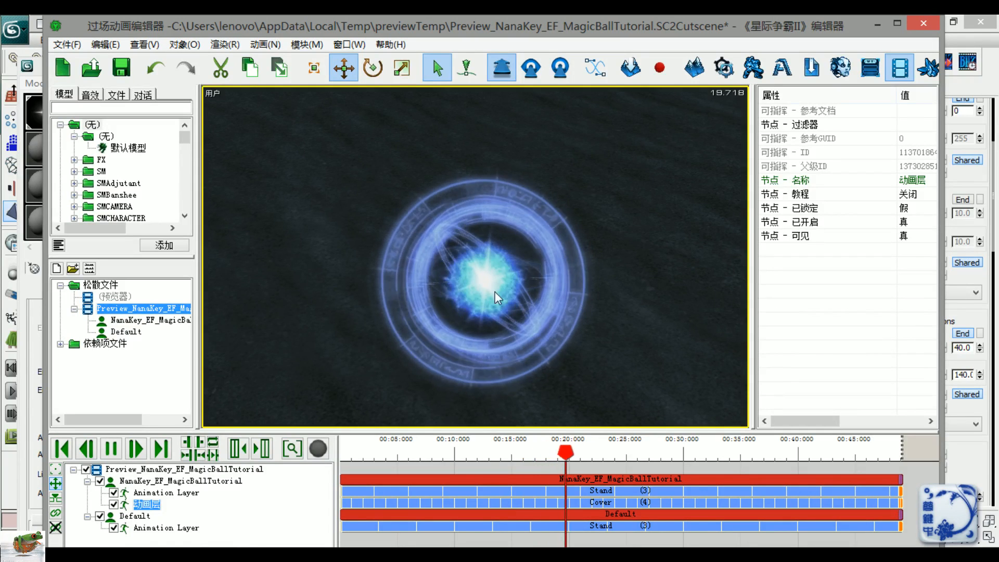
key("space")
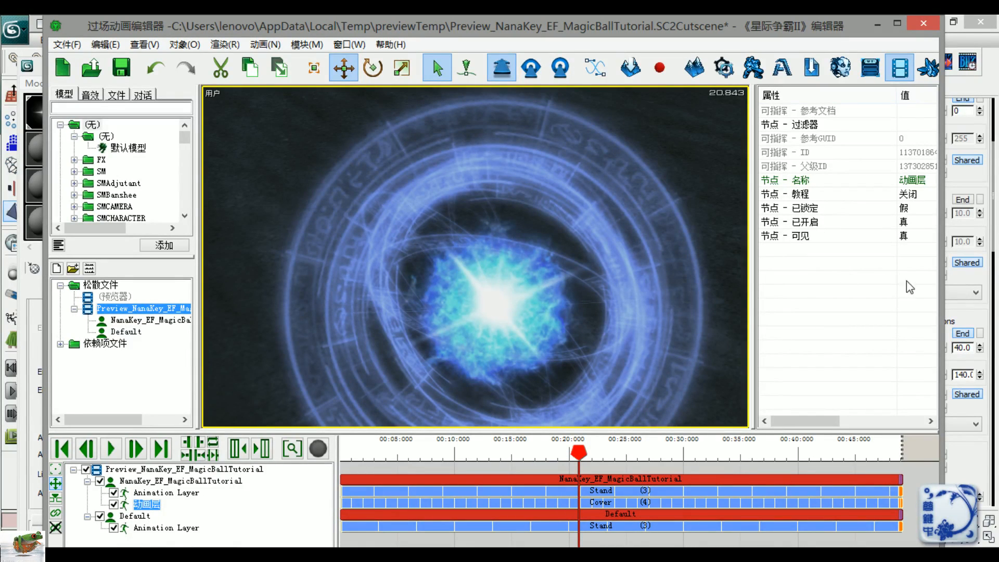
scroll(501, 313, "down", 5)
mouse_move(489, 286)
right_mouse_down()
mouse_move(472, 306)
mouse_move(368, 311)
mouse_move(514, 290)
mouse_move(483, 283)
right_mouse_up()
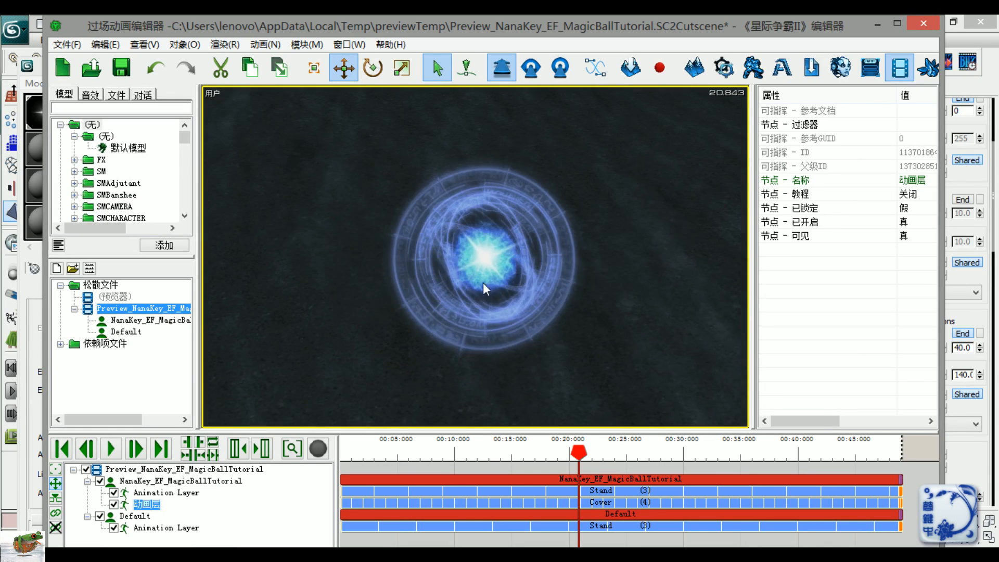
scroll(483, 283, "up", 5)
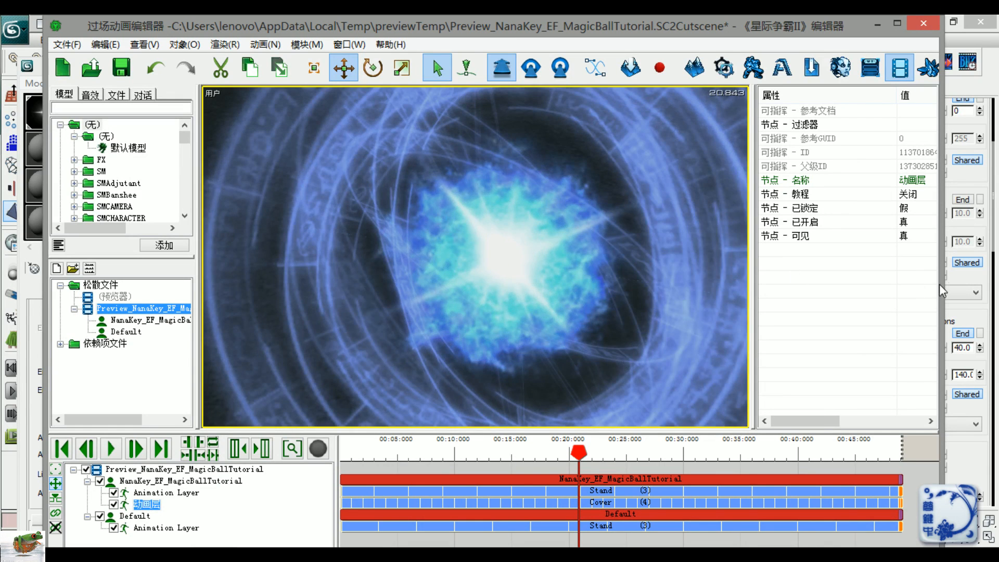
Step: Return to 3ds Max, enable a separate end size for MagicalCircle02 and set it to 160
left_click(973, 280)
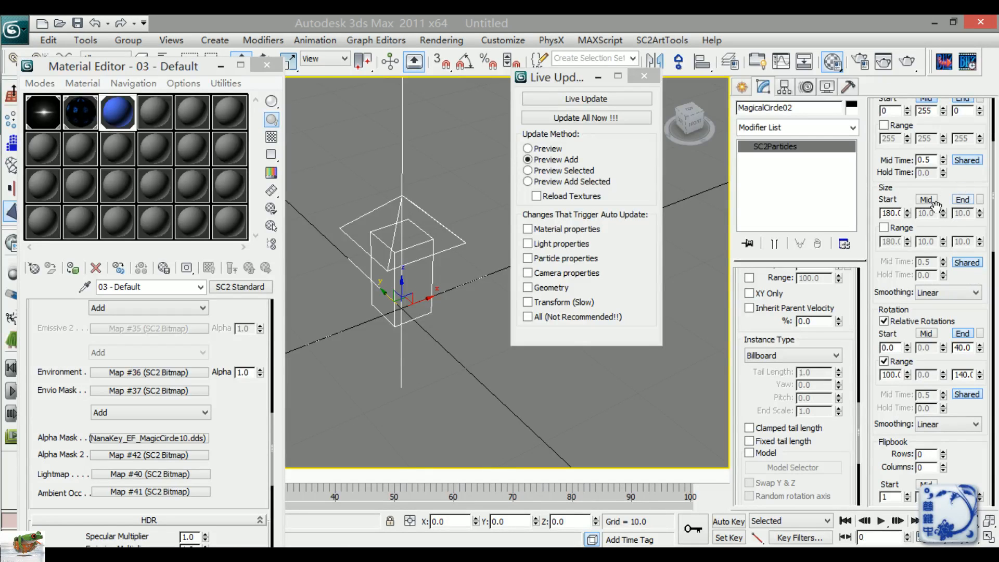
left_click(963, 199)
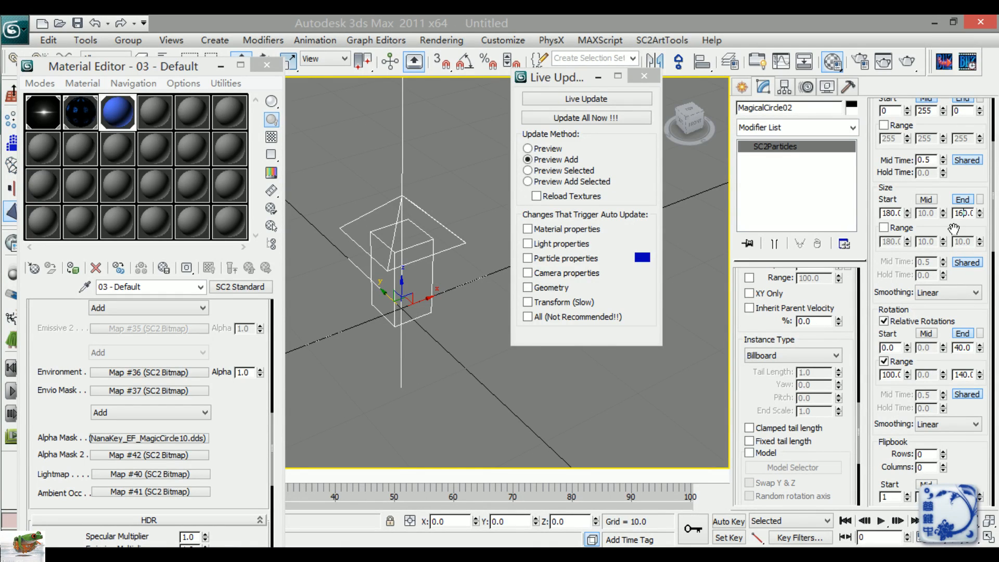
left_click(659, 241)
Step: Send the whole scene to the live preview and play the cutscene to check how the outer circle changes size
left_click(564, 118)
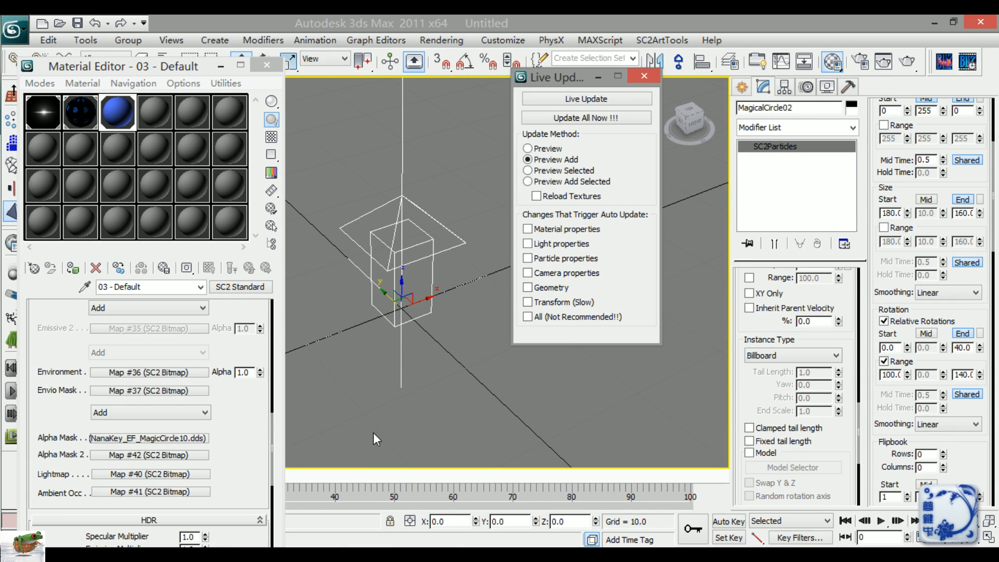
mouse_move(260, 555)
left_click(411, 479)
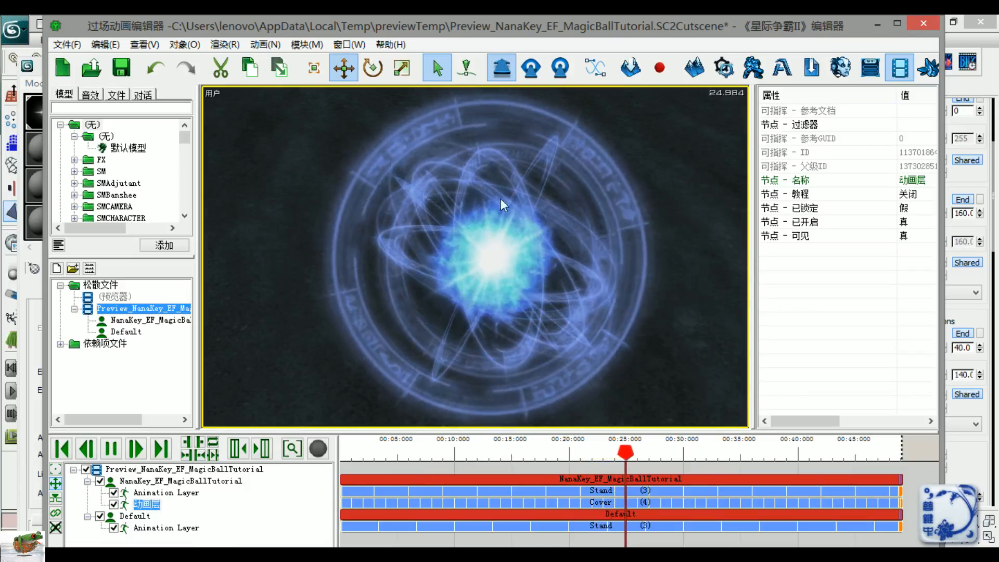
key("space")
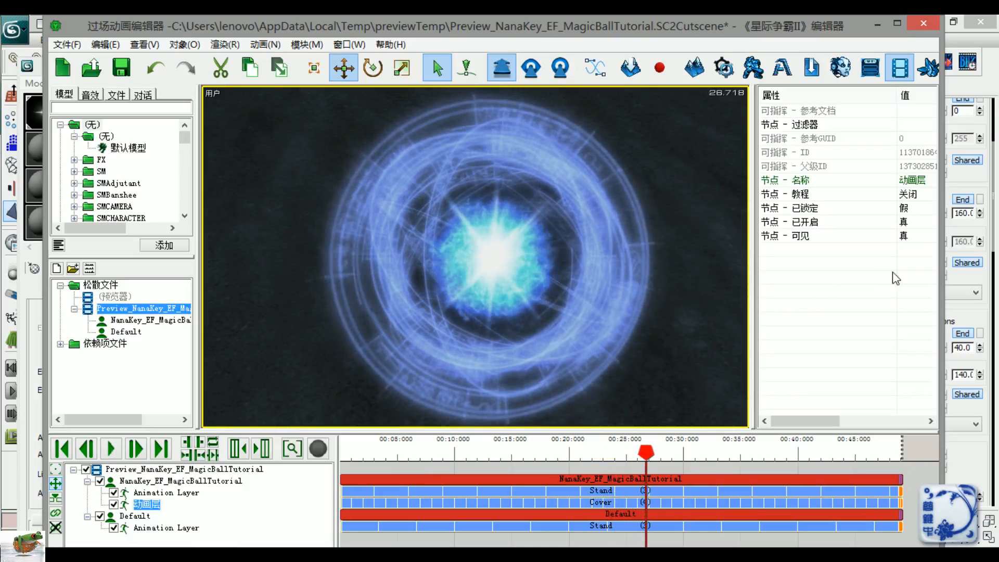
Step: In 3ds Max, set the end size of MagicalCircle02 to 140 and refresh the cutscene preview with the whole scene
left_click(972, 226)
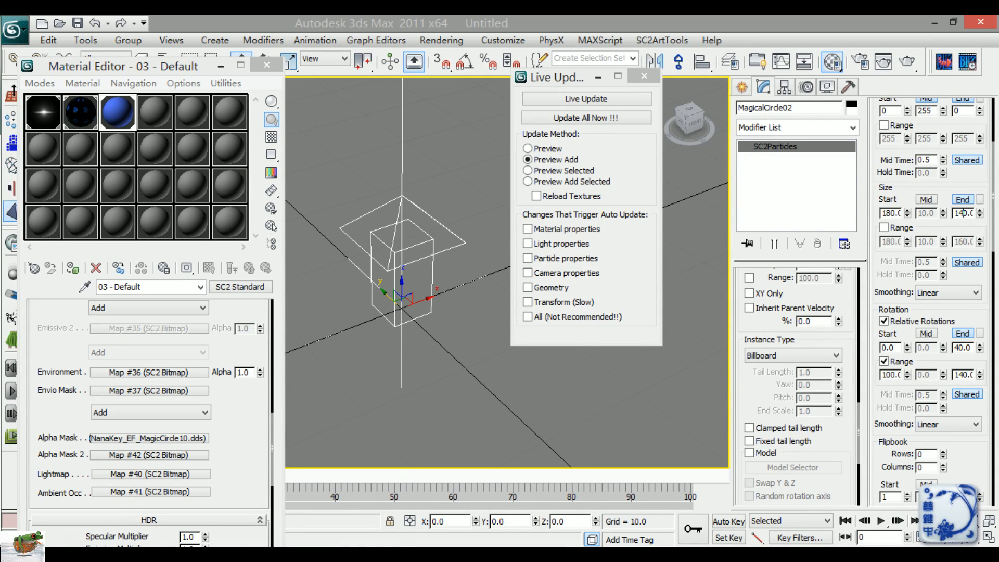
left_click(550, 136)
left_click(535, 120)
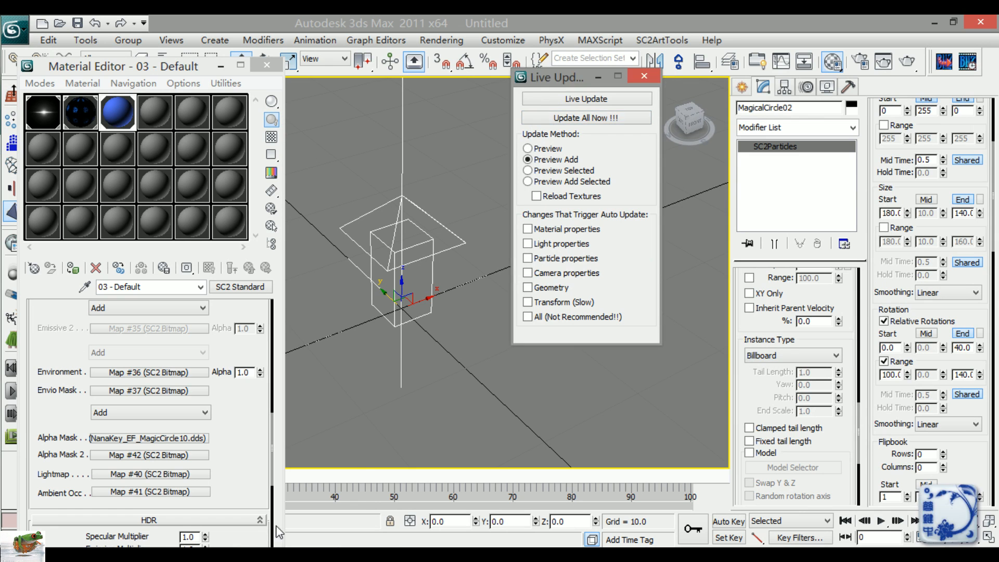
left_click(251, 552)
left_click(410, 478)
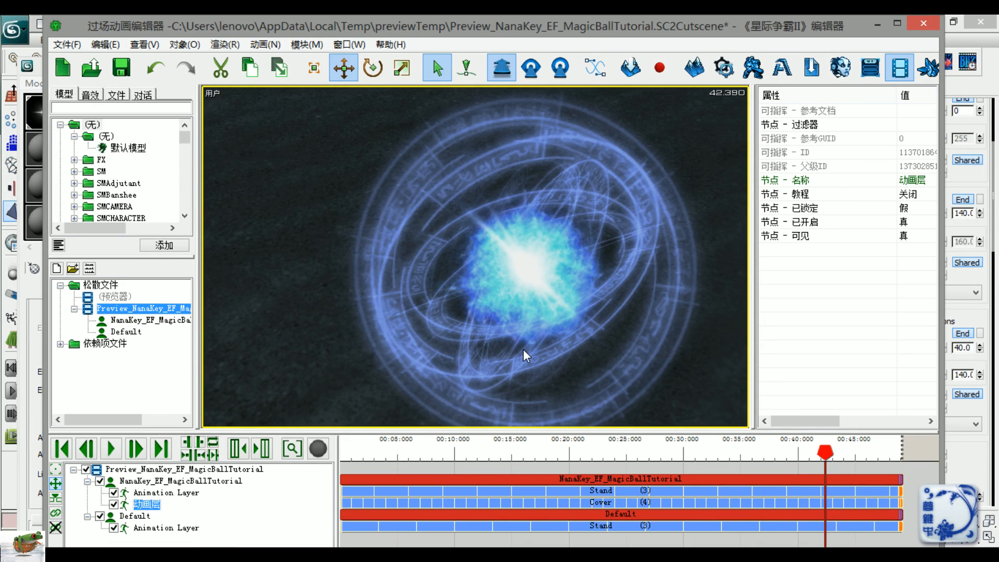
Step: Back in 3ds Max, select MagicalCircle01 and set its end size to 80 with an end size range of 110
left_click(978, 227)
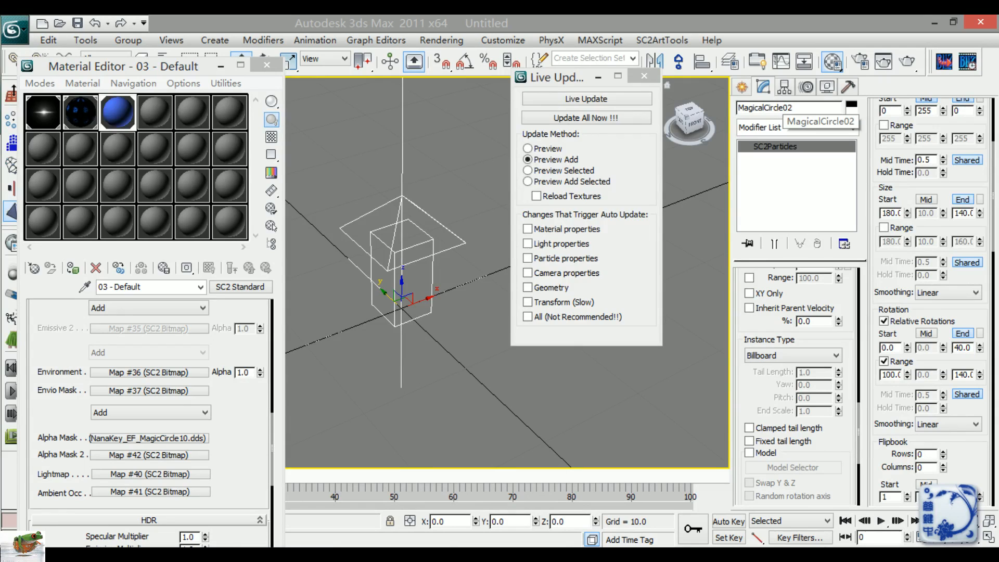
left_click_drag(570, 77, 581, 145)
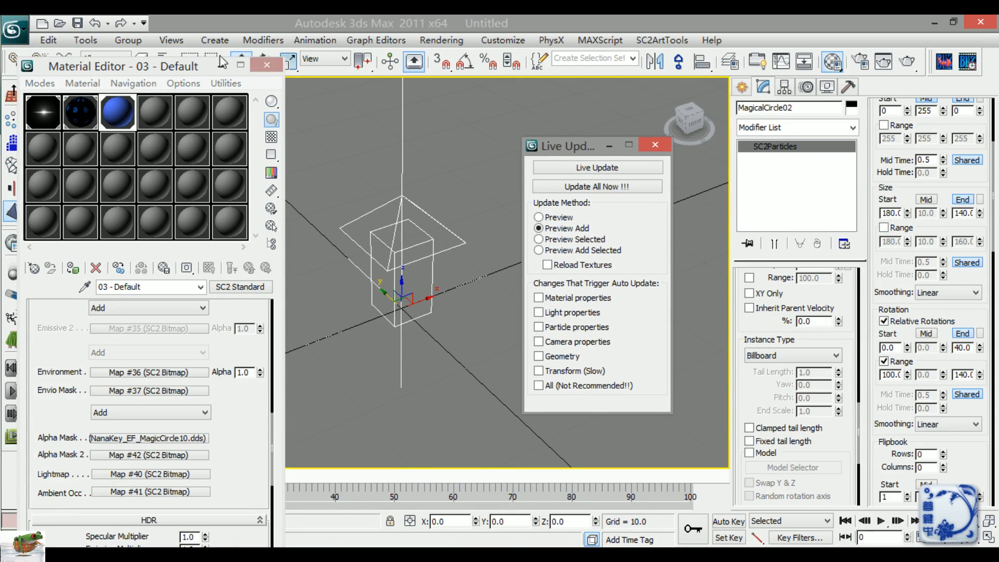
left_click(171, 55)
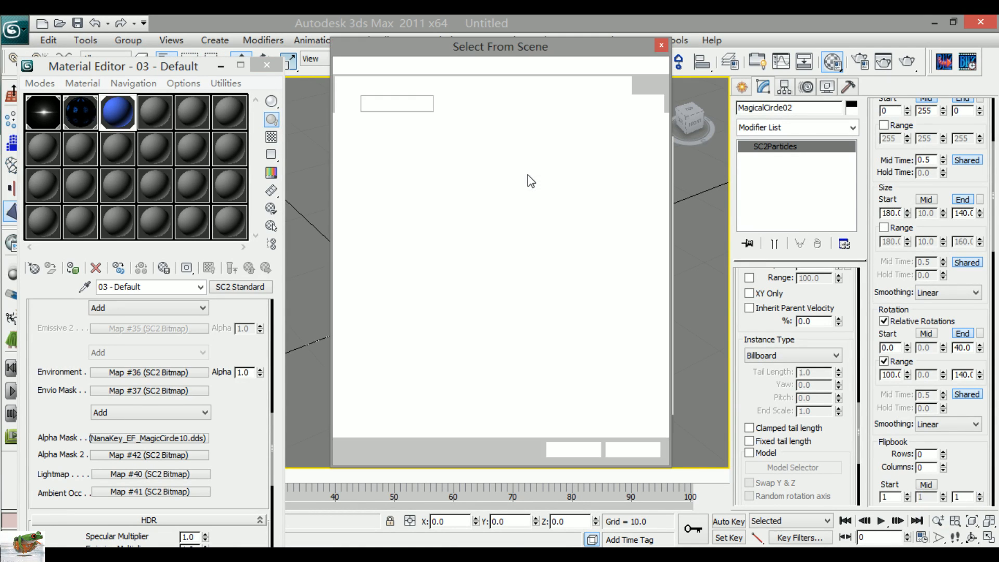
double_click(451, 164)
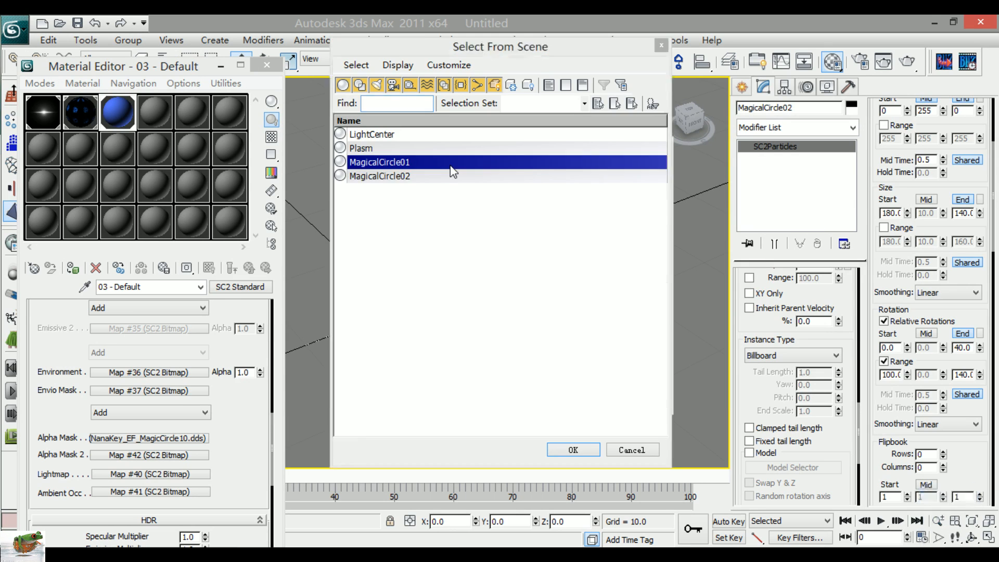
scroll(912, 311, "down", 3)
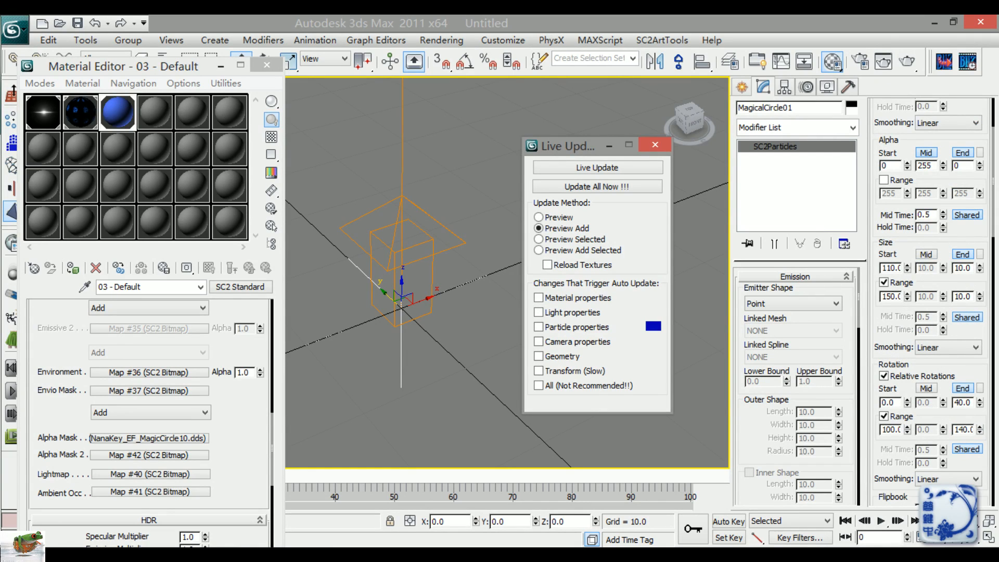
left_click(960, 267)
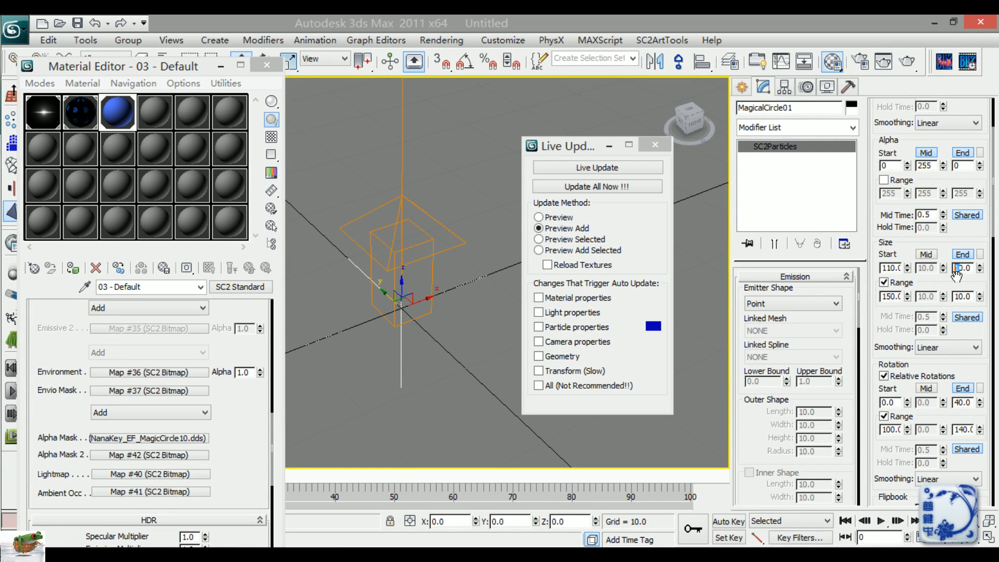
key("Return")
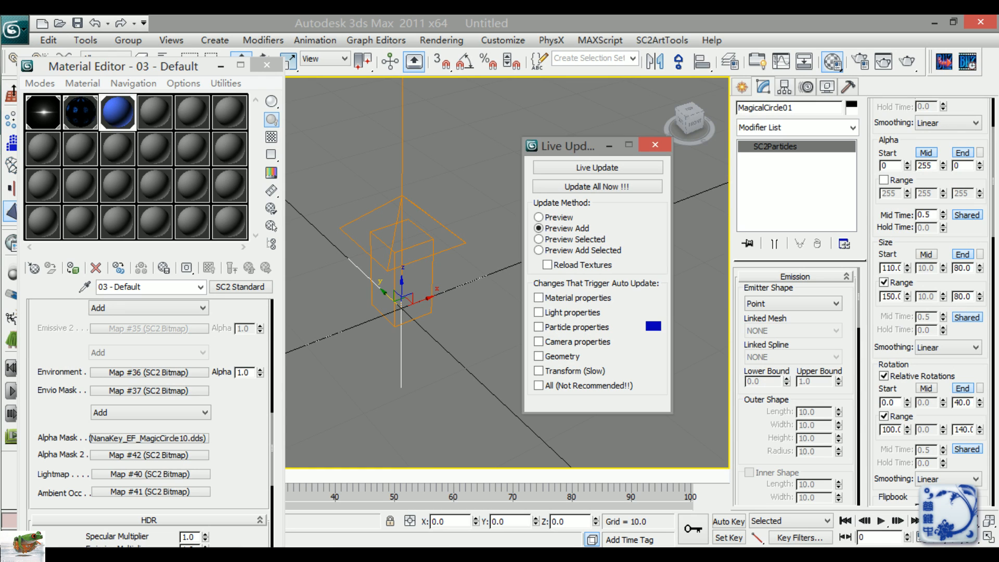
left_click(953, 297)
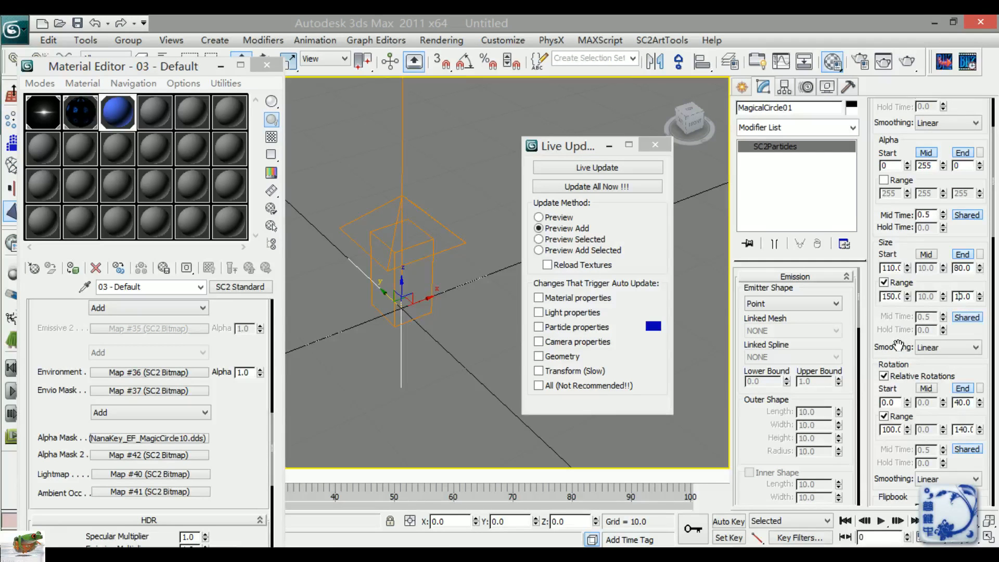
key("Return")
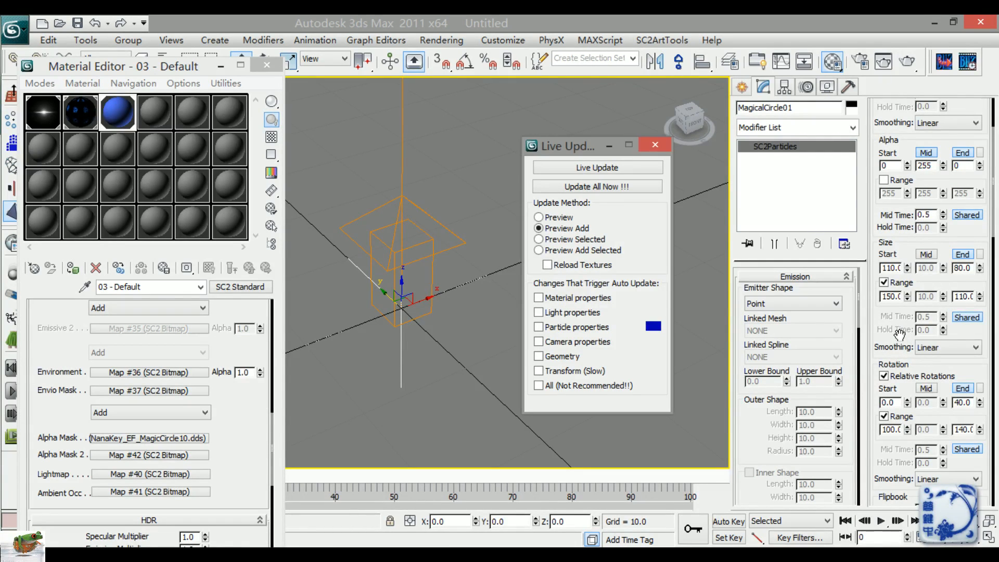
Step: Update the whole scene in the live preview and play the cutscene to check both magic circles together
left_click(591, 188)
left_click(253, 557)
left_click(423, 502)
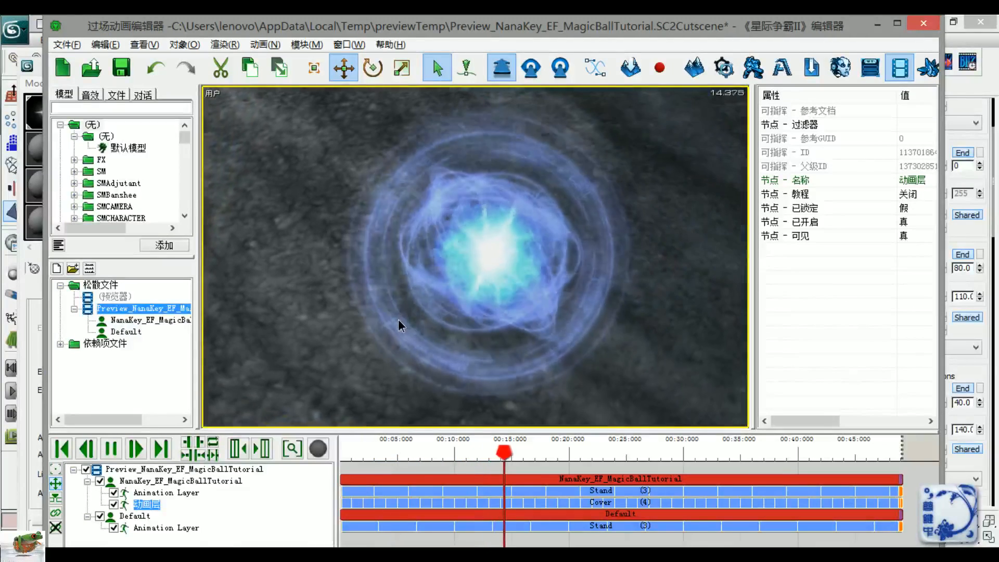
key("space")
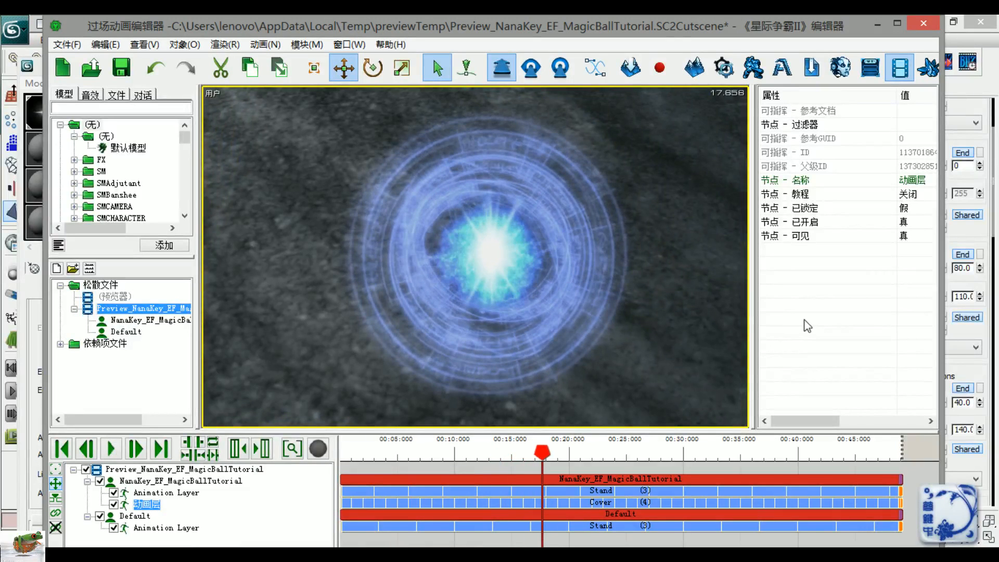
Step: Switch to 3ds Max, select MagicalCircle02 and set its end rotation to 20 with an end rotation range of 120
left_click_drag(964, 361, 964, 247)
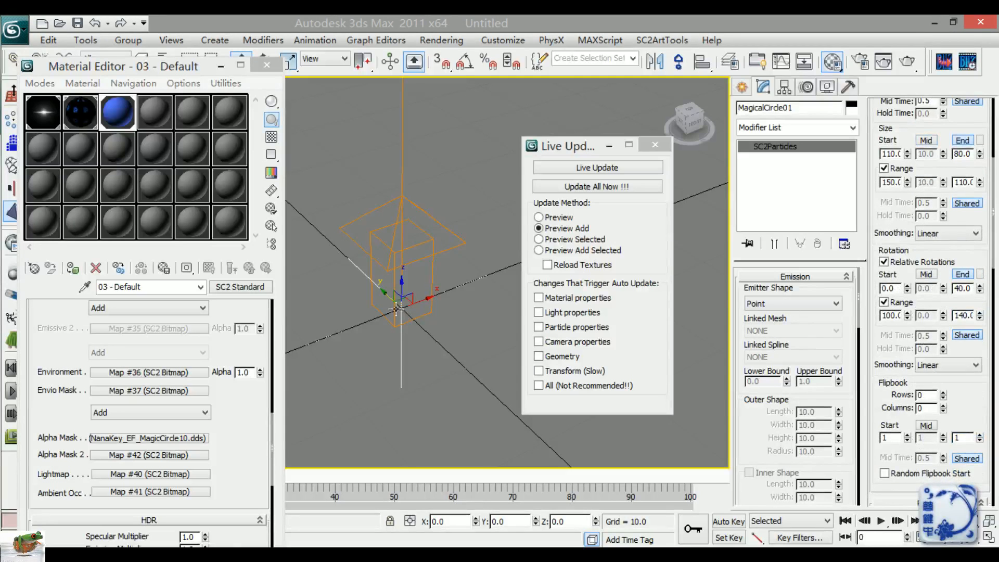
left_click(163, 58)
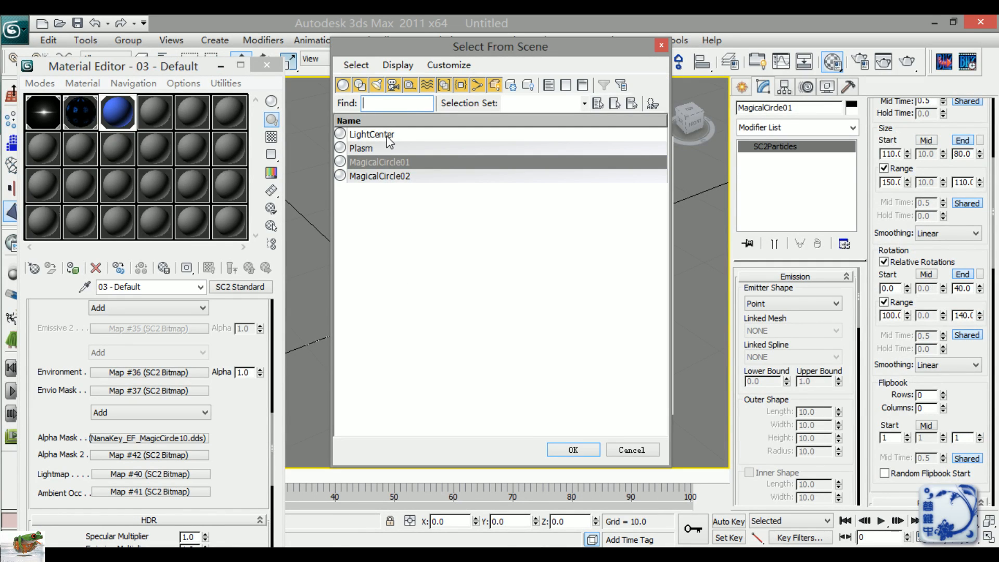
left_click(376, 147)
double_click(405, 177)
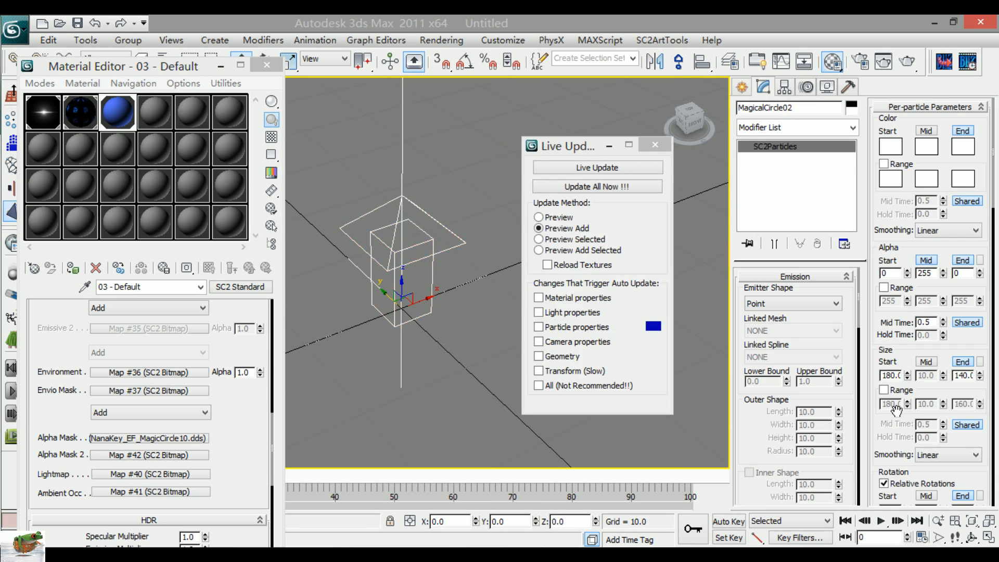
scroll(897, 409, "down", 5)
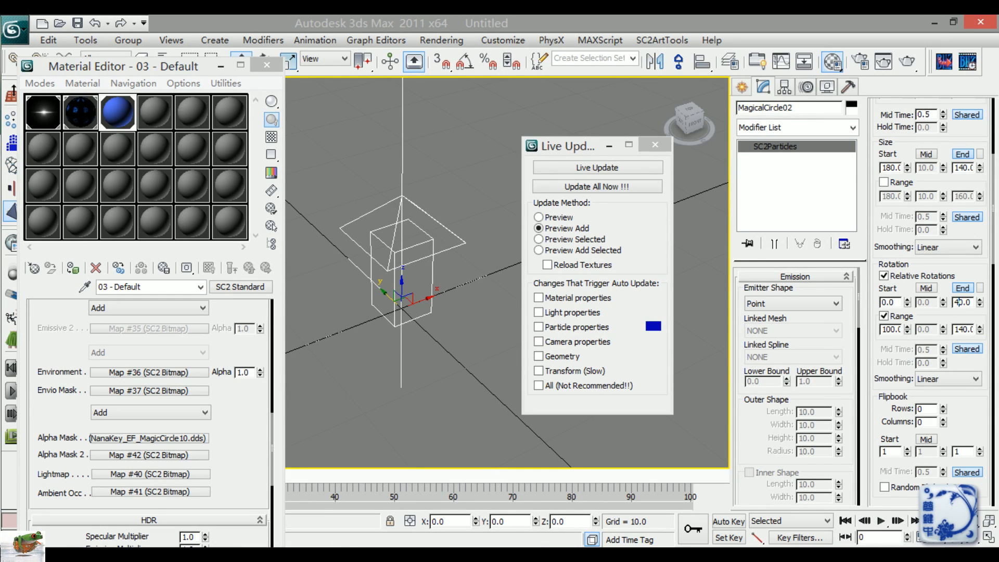
type("2")
left_click(963, 322)
left_click(886, 362)
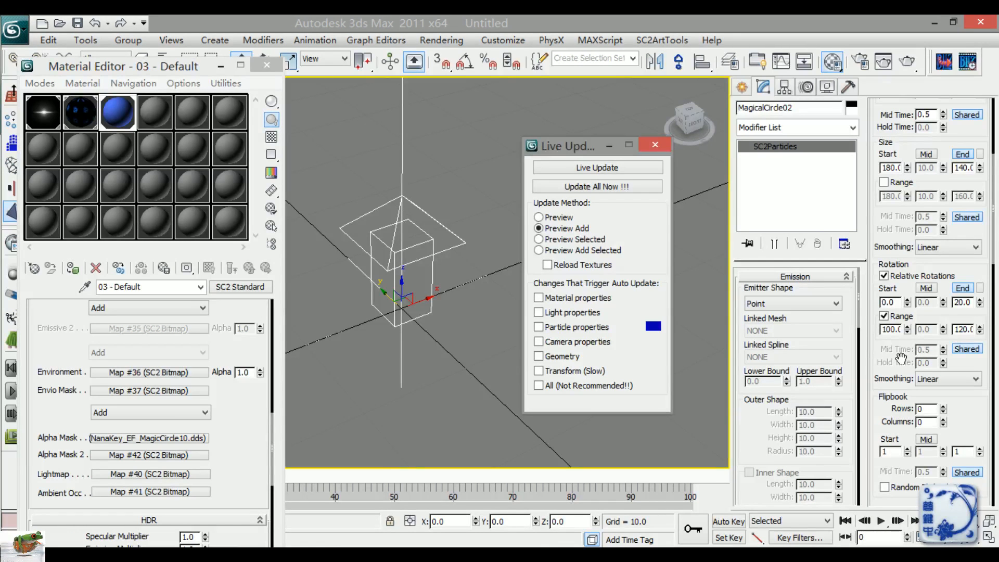
Step: Update the whole scene in the live preview and play the cutscene to check the rotation of MagicalCircle02
left_click(616, 188)
left_click(382, 485)
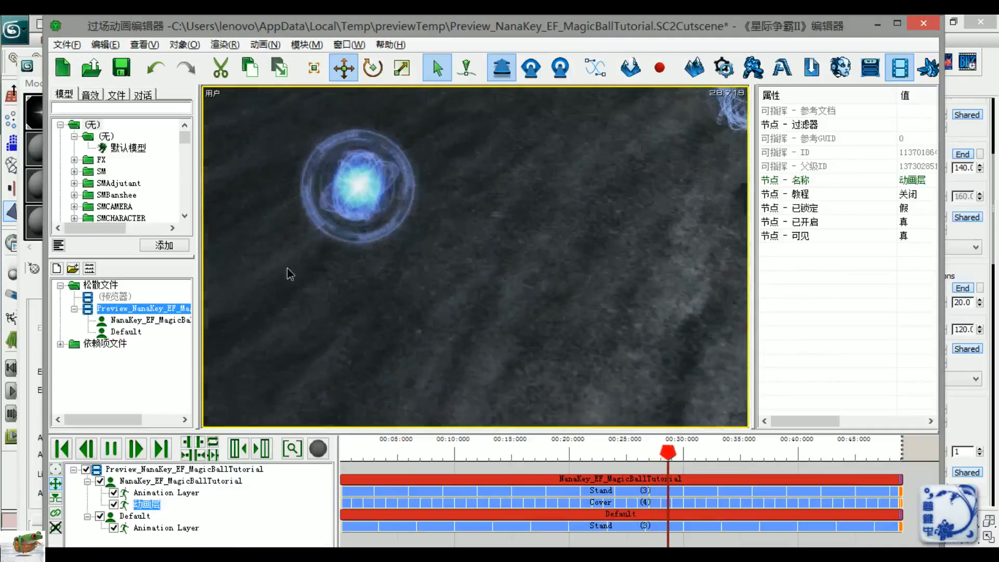
key("space")
Step: In 3ds Max, set MagicalCircle02's end rotation to 10 with an end rotation range of 110, and check it in the cutscene editor
left_click(966, 410)
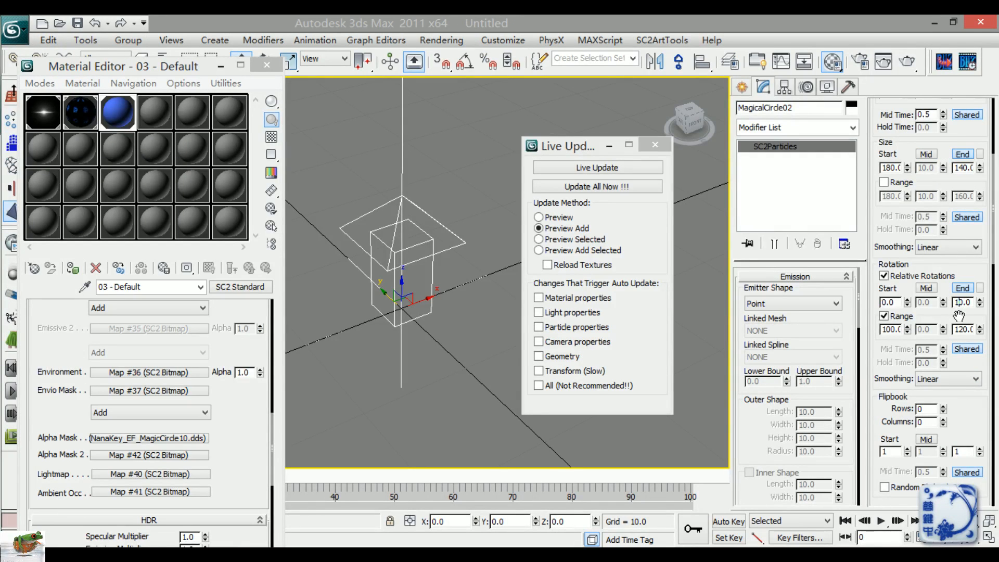
left_click(956, 302)
type("1")
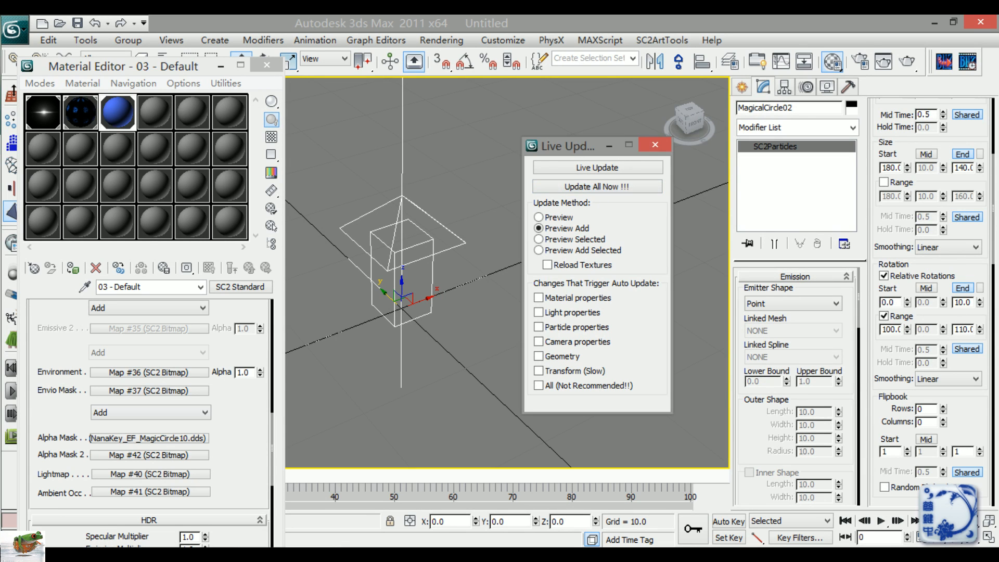
left_click(429, 487)
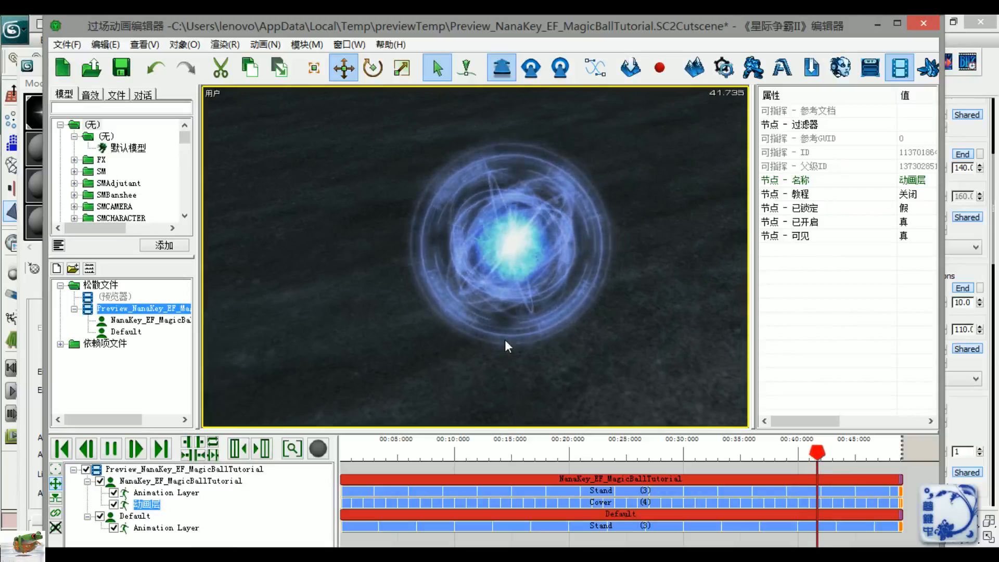
key("space")
Step: Back in 3ds Max, try a lifetime of 3 with a range of 4 on MagicalCircle02 and preview it in the cutscene
left_click(954, 398)
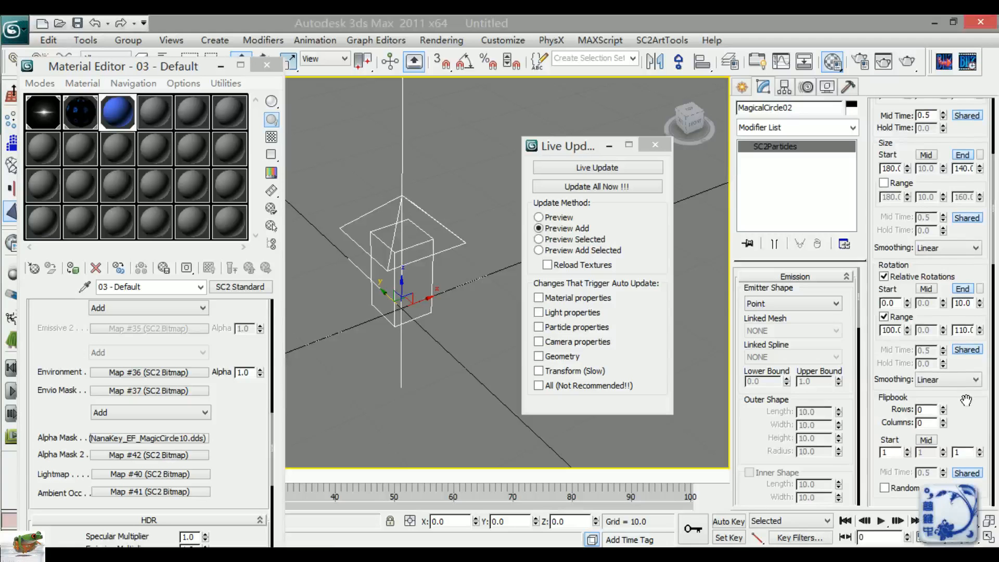
scroll(782, 437, "down", 5)
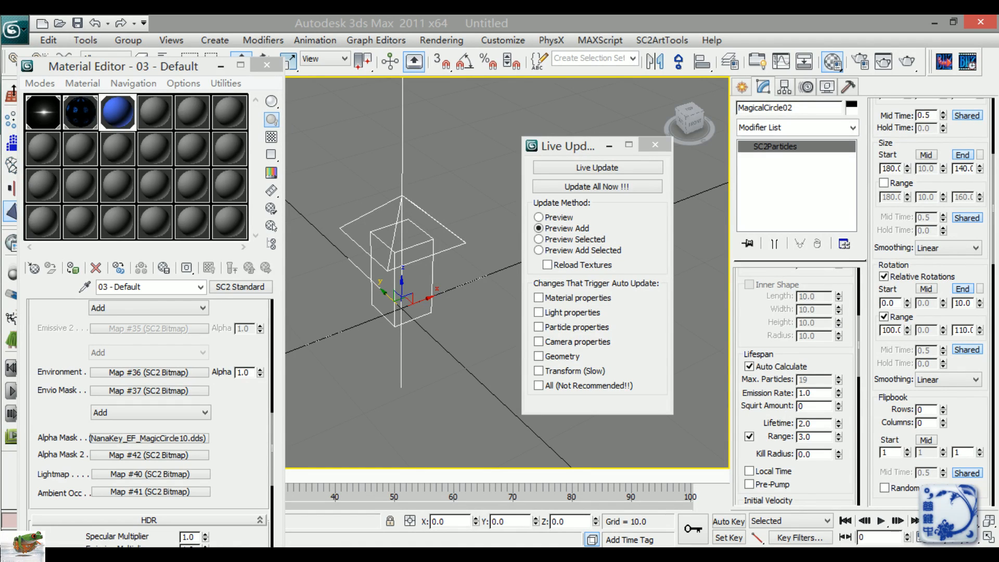
type("3")
key("Tab")
type("4")
key("Return")
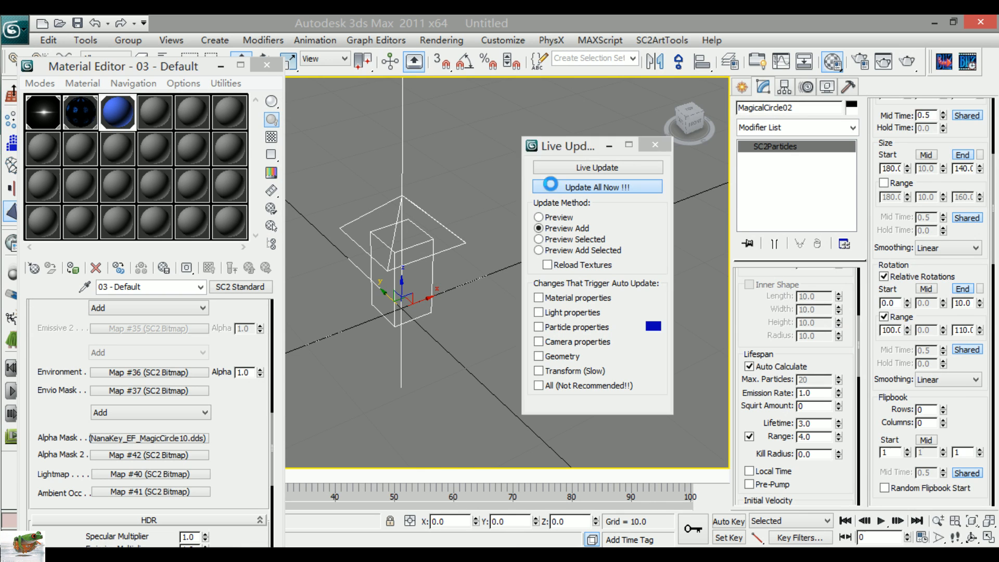
left_click(385, 494)
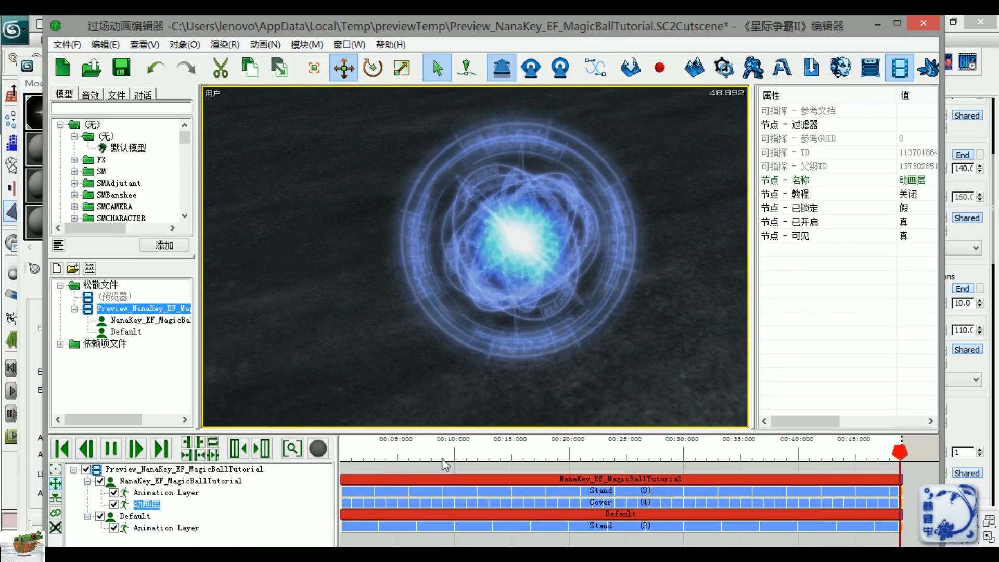
left_click(690, 458)
Step: Return to 3ds Max, set MagicalCircle02's lifetime to 2 and disable its lifetime range
left_click(955, 414)
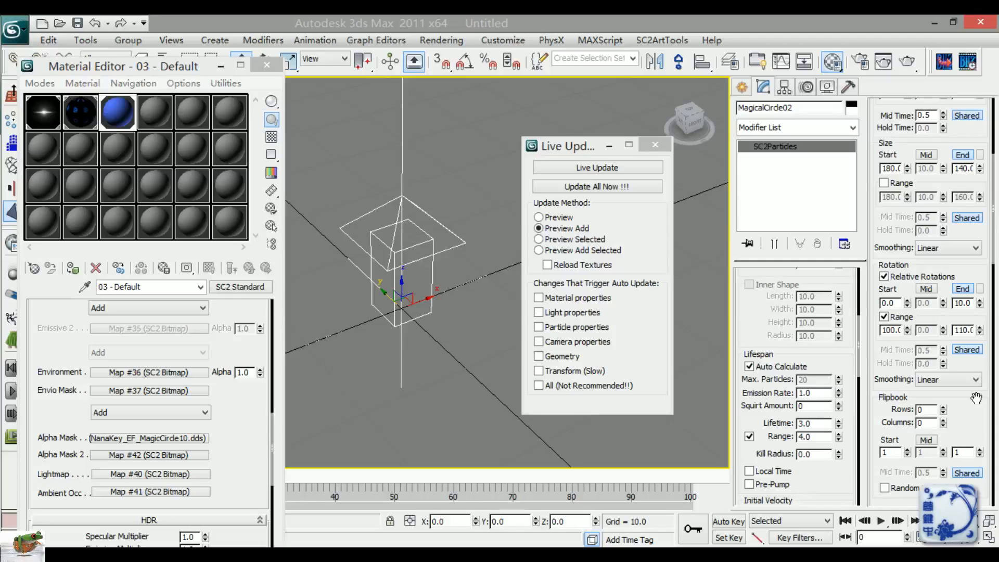
left_click(763, 401)
type("2")
key("Return")
left_click(750, 435)
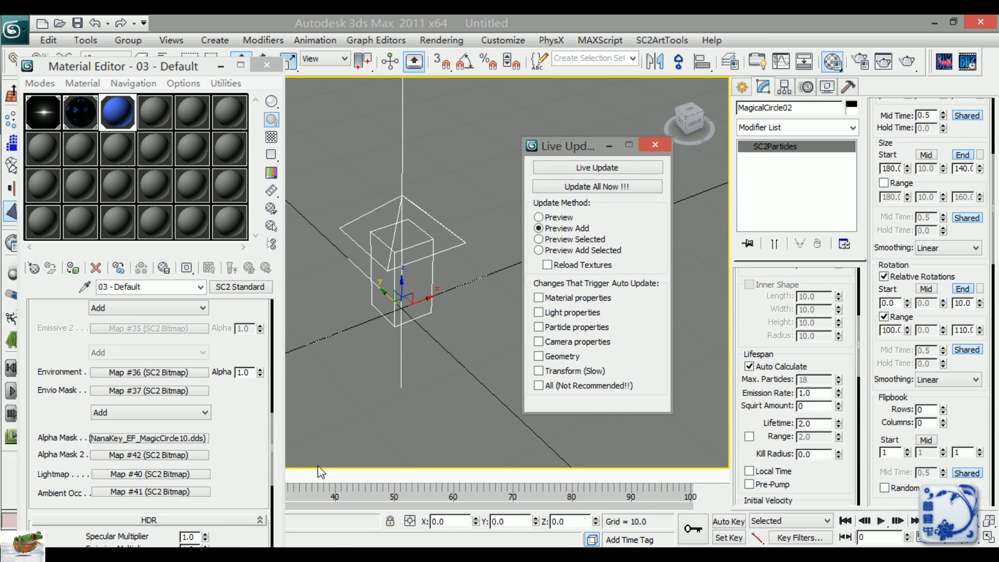
Step: Play and pause the cutscene to examine the particle effects, then inspect the combined magic ball with both circles up close
left_click(441, 486)
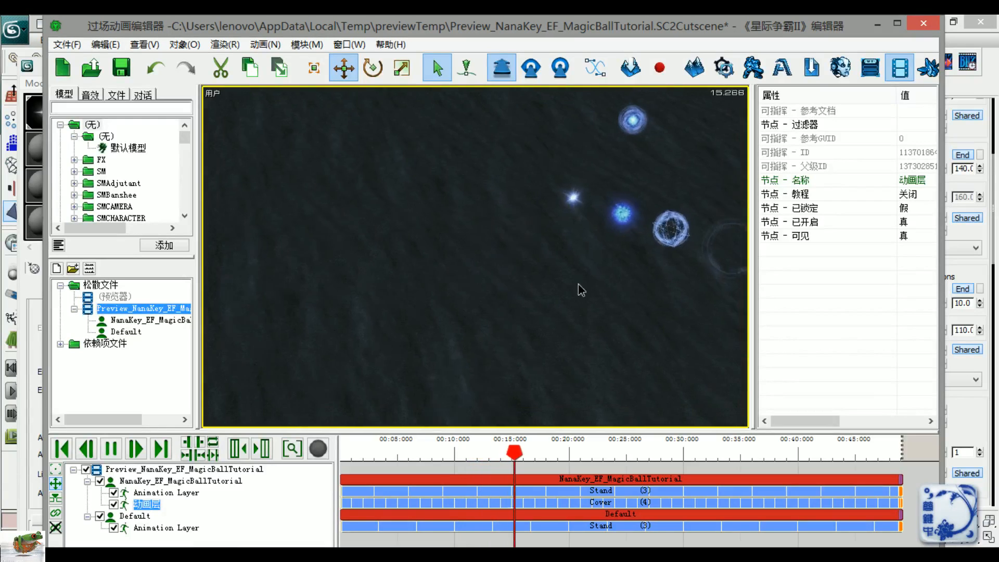
middle_click_drag(644, 354, 576, 335)
key("space")
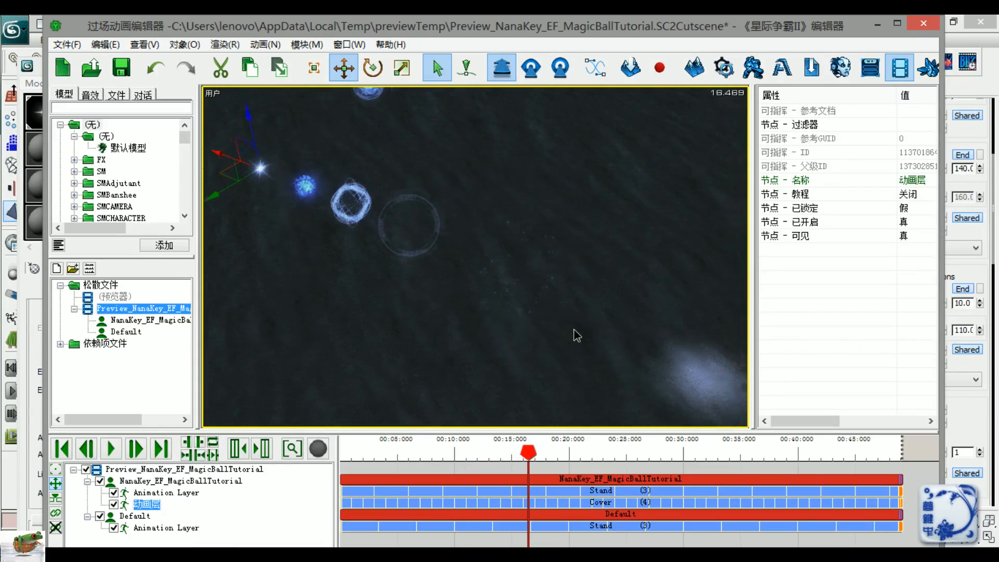
scroll(604, 346, "up", 4)
scroll(585, 349, "up", 3)
key("space")
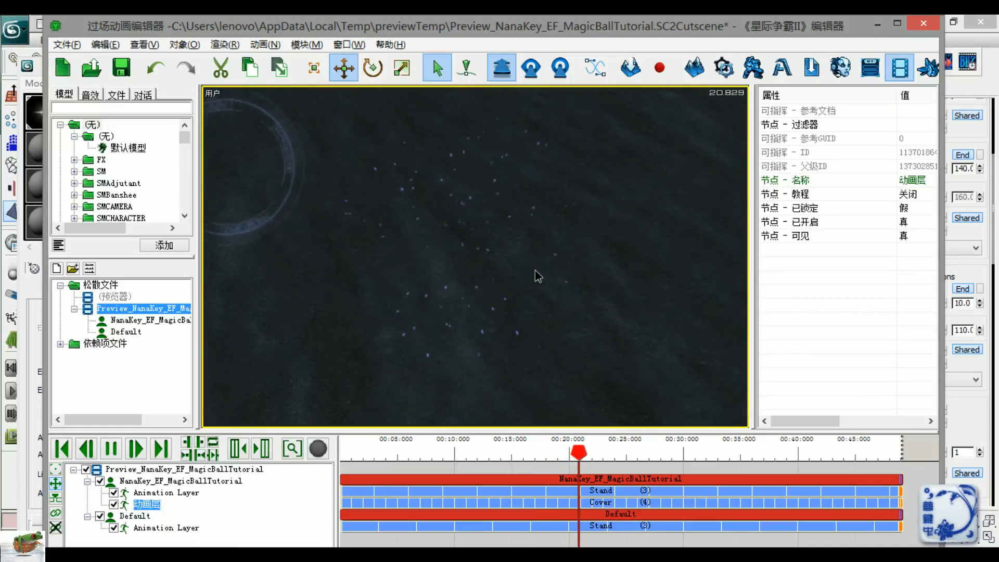
key("space")
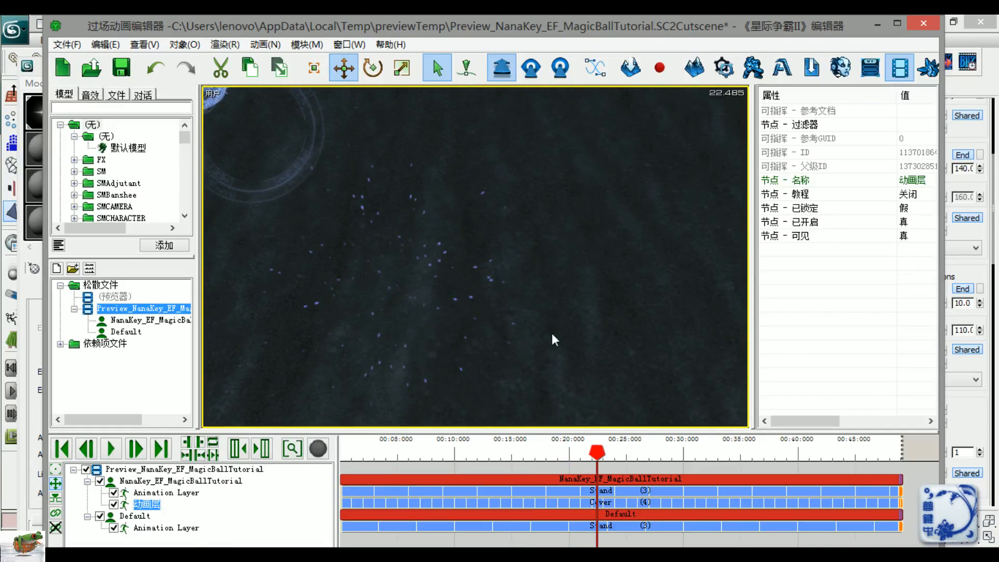
middle_click_drag(560, 277, 167, 202)
middle_click_drag(586, 276, 245, 412)
scroll(601, 254, "up", 4)
middle_click_drag(602, 254, 476, 351)
scroll(569, 310, "up", 5)
scroll(568, 310, "down", 5)
scroll(495, 354, "up", 3)
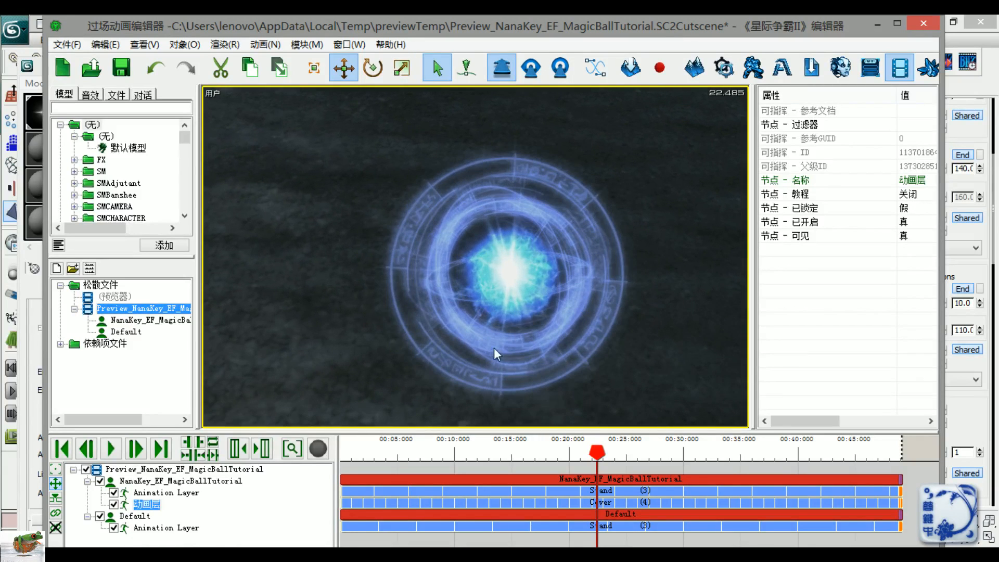
left_click(662, 336)
scroll(662, 336, "down", 3)
middle_click_drag(662, 335, 598, 330)
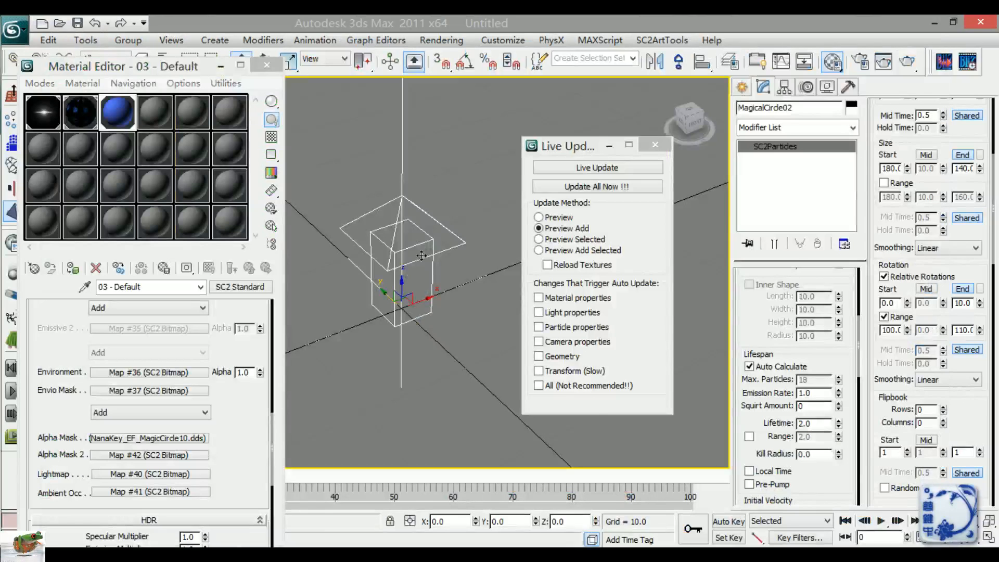
Step: In 3ds Max, clone MagicalCircle02 as a copy named Charge
right_click(449, 353)
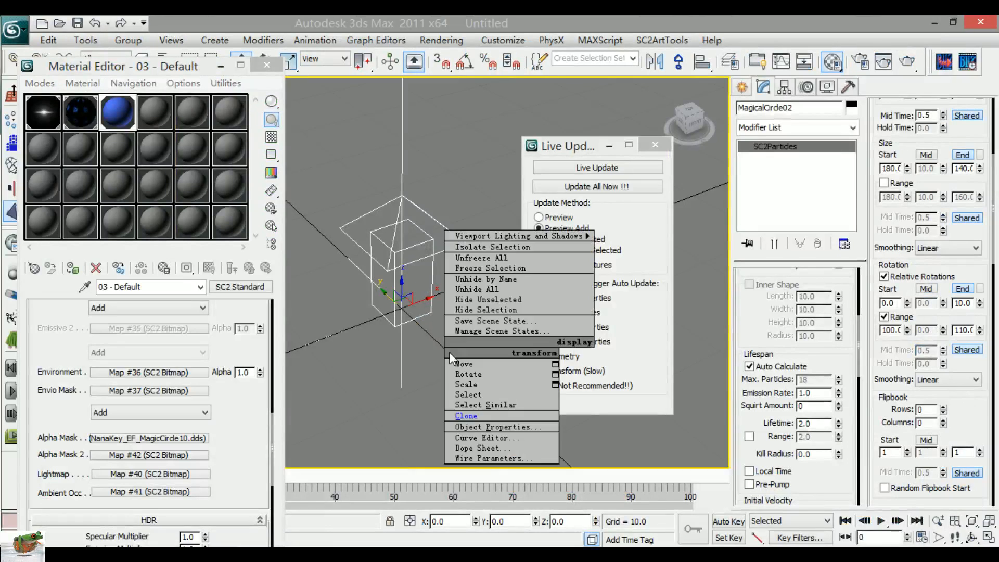
left_click(470, 413)
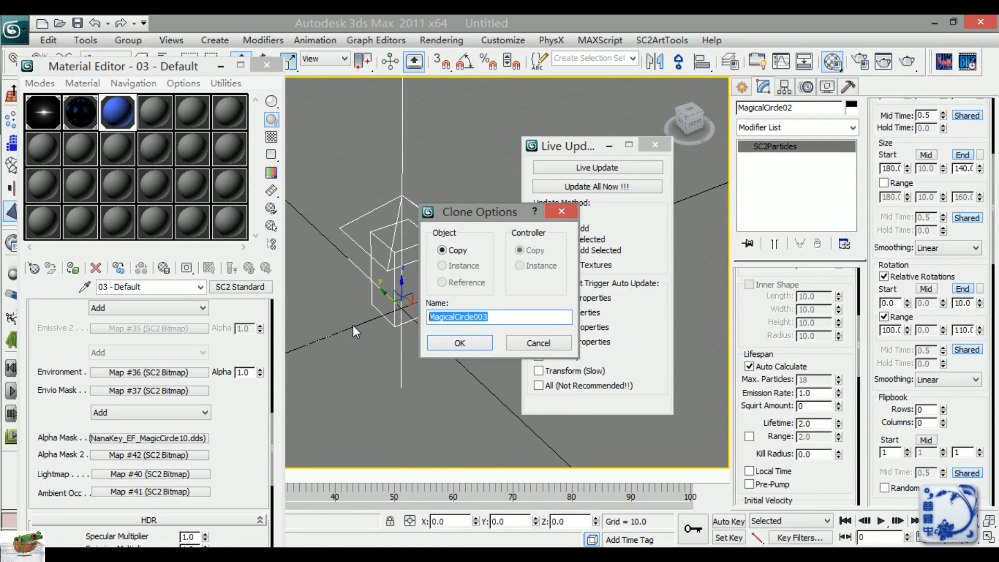
type("Charge")
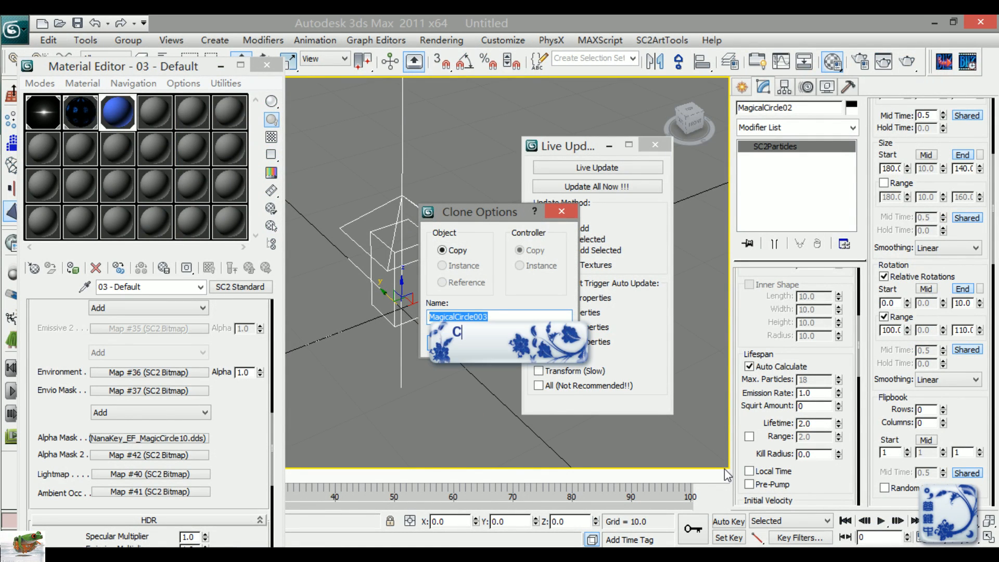
key("Return")
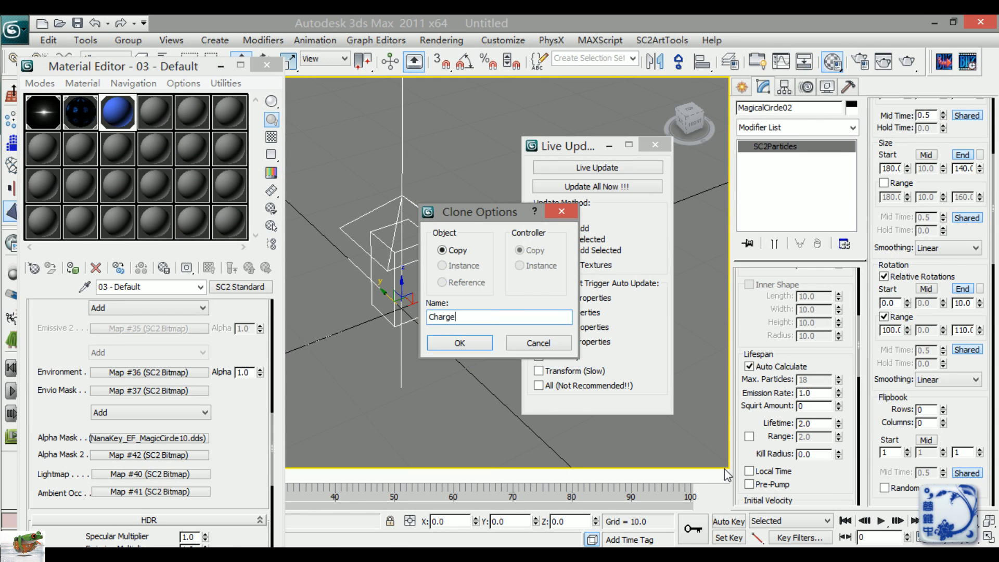
key("Return")
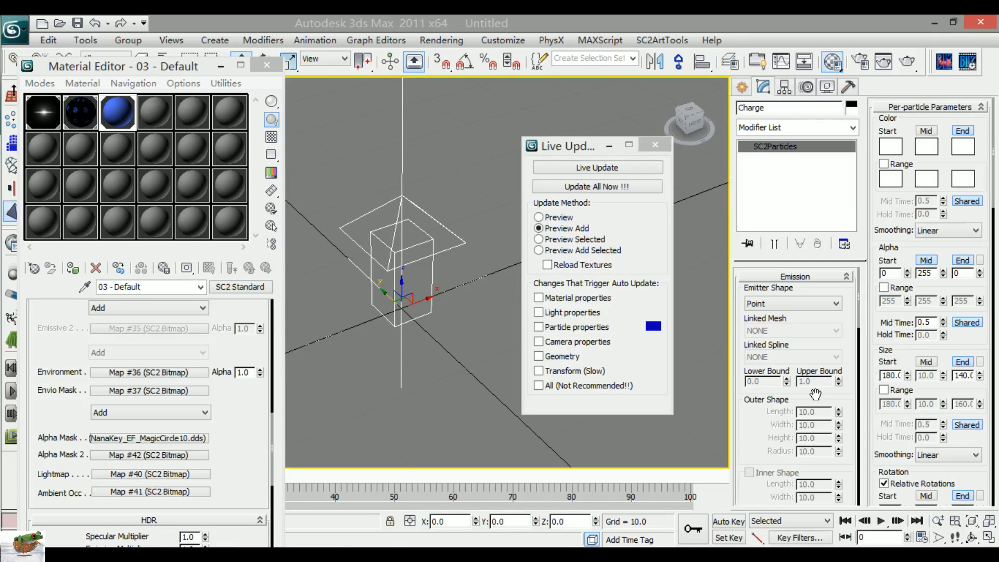
Step: Change the unused material 04 - Default to an SC2 Standard Material
left_click(208, 333)
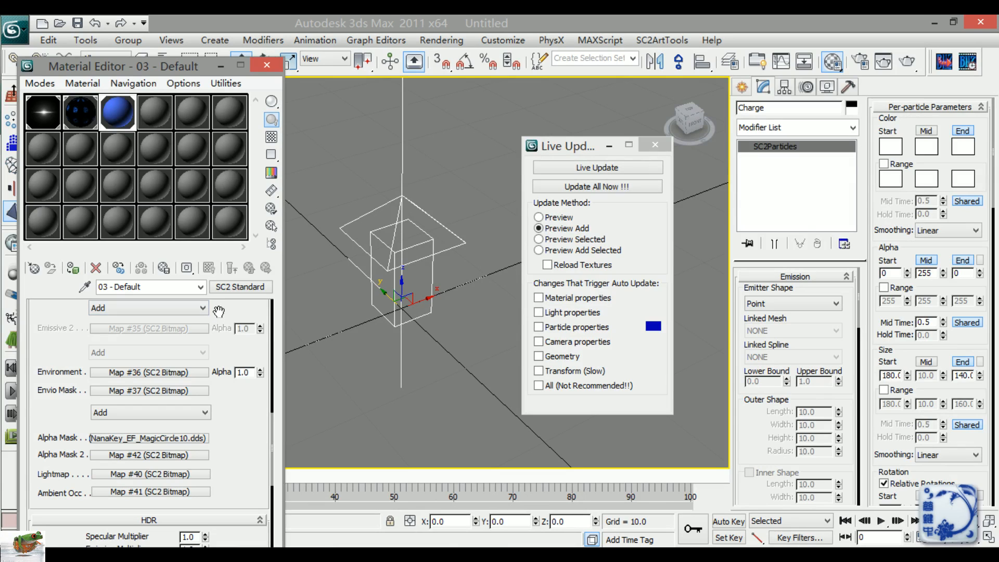
left_click(153, 120)
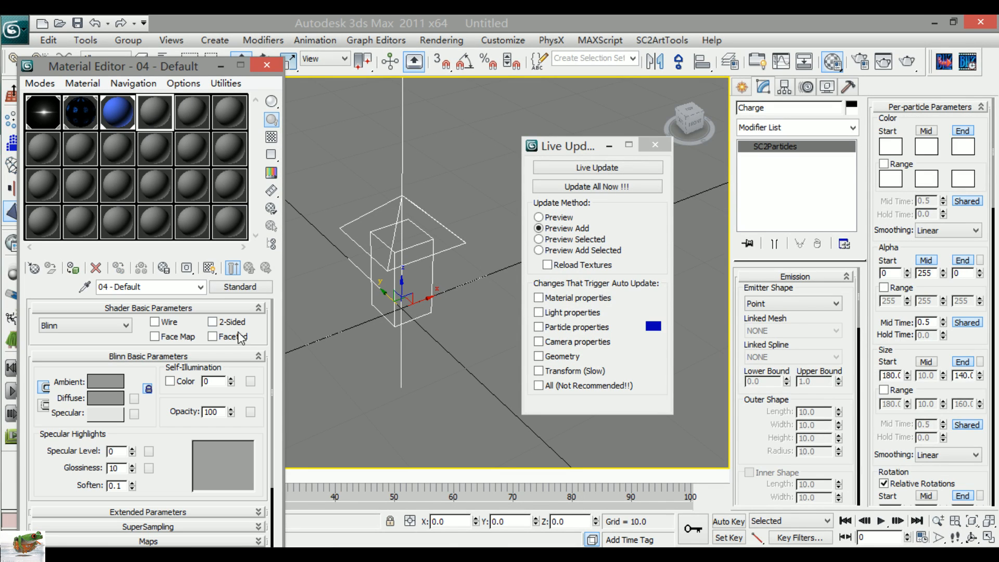
left_click(245, 289)
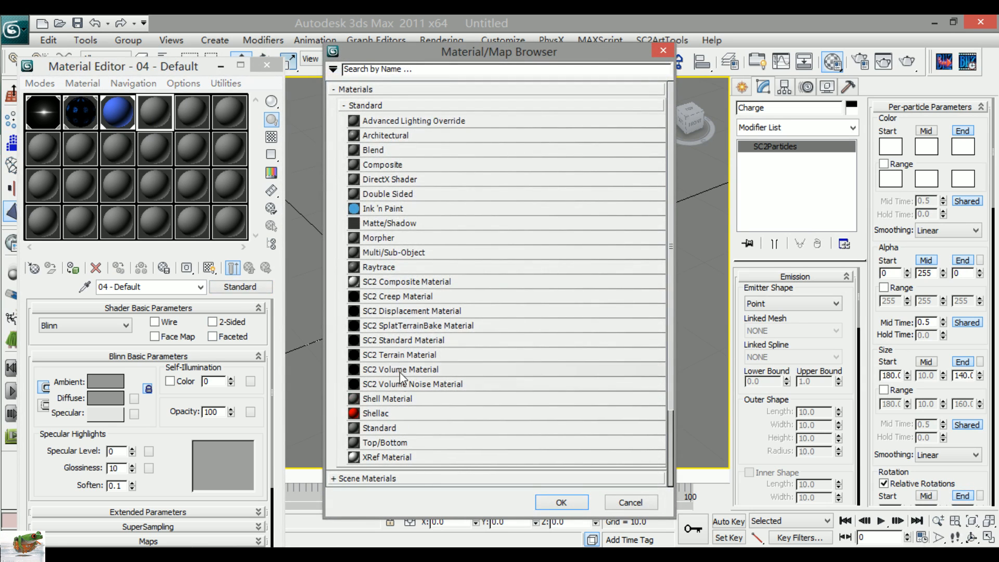
double_click(401, 341)
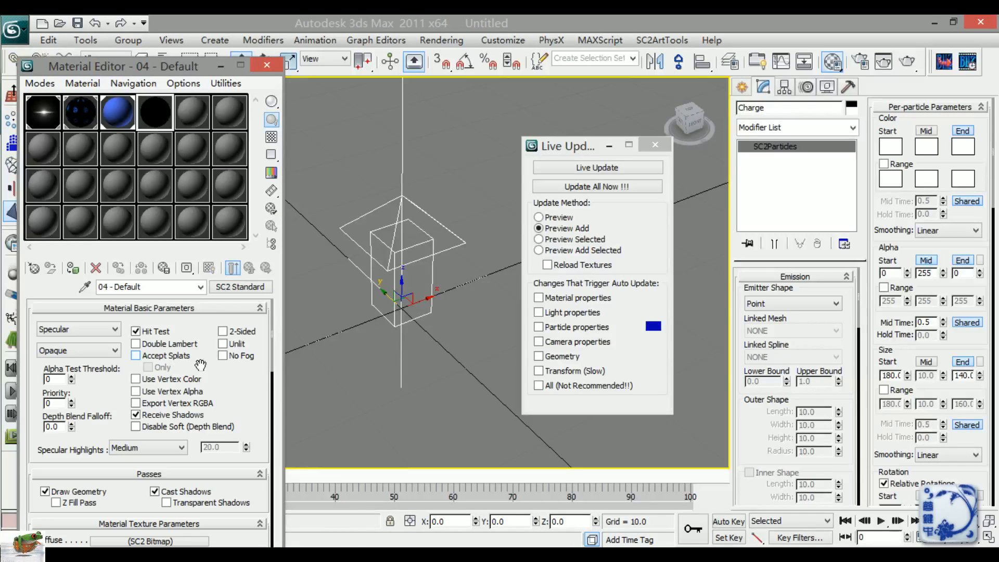
Step: Make material 04 unlit, turn off receiving and casting shadows, and set its type to Mask and its blend mode to Add
left_click(234, 344)
left_click(136, 415)
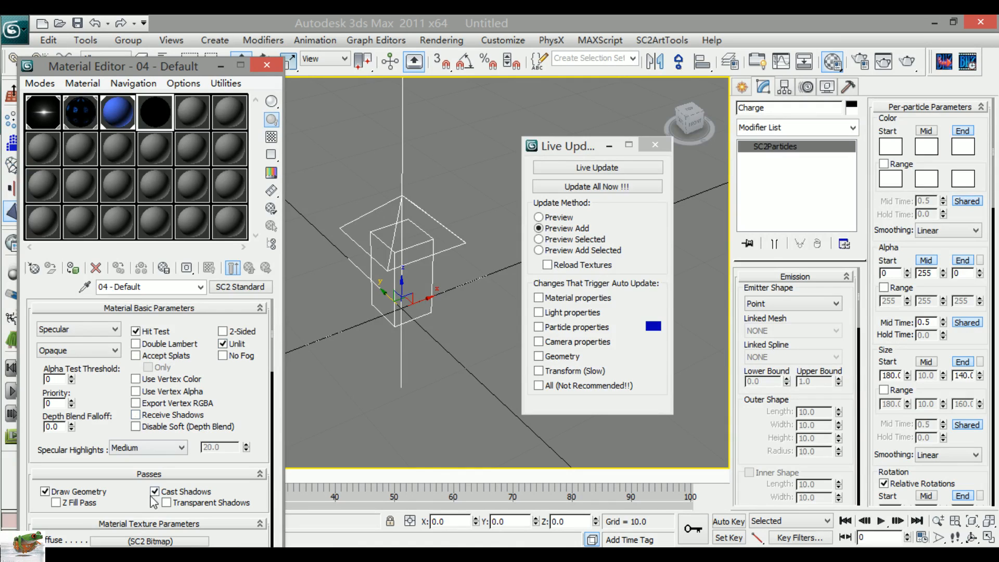
left_click(81, 350)
left_click(73, 372)
left_click(72, 337)
left_click(73, 371)
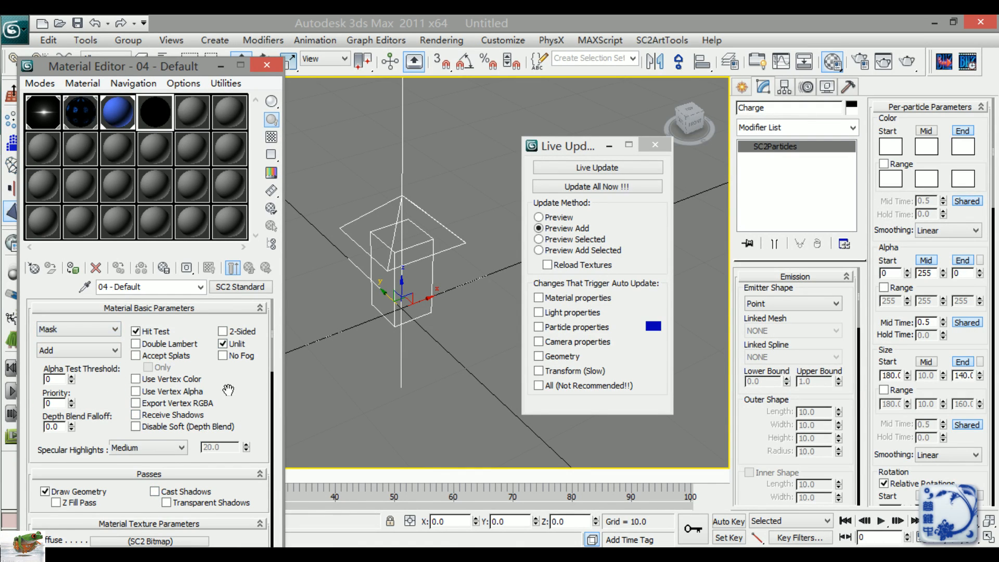
Step: Copy the Emissive SC2 Color map of material 03 and paste it as an instance into the Emissive slot of material 04
scroll(230, 364, "down", 3)
scroll(223, 353, "down", 6)
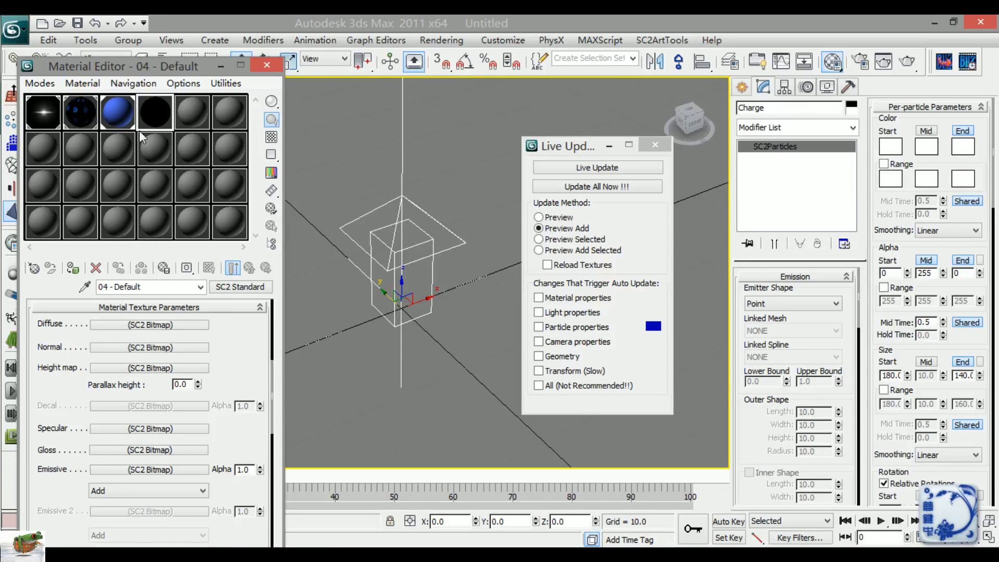
left_click(113, 117)
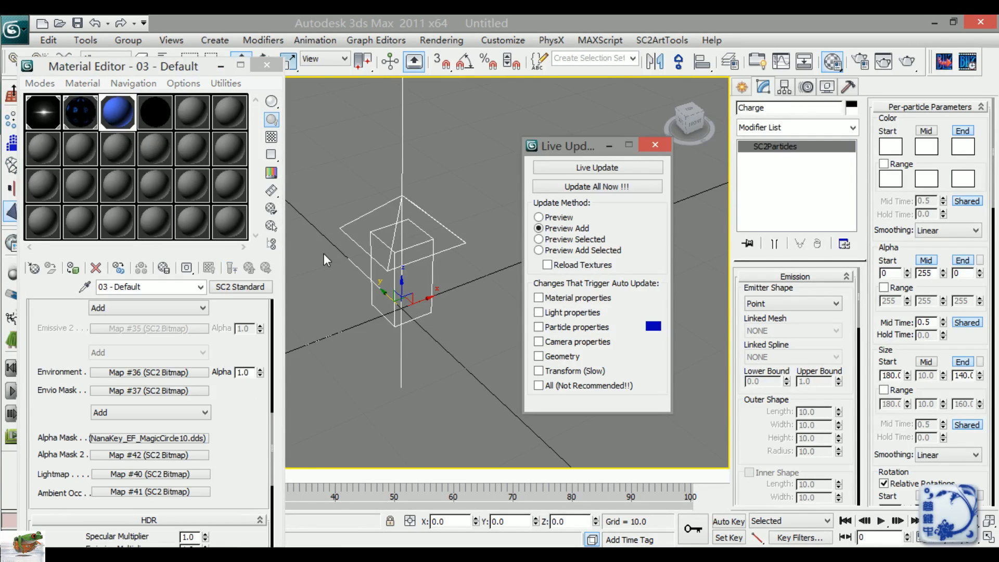
left_click(230, 344)
scroll(230, 344, "up", 3)
right_click(174, 377)
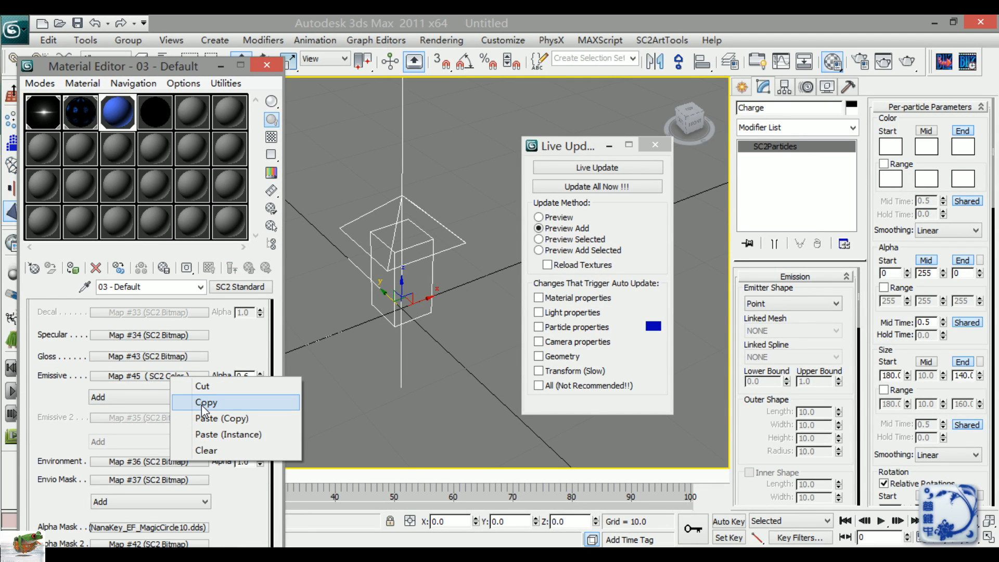
left_click(202, 404)
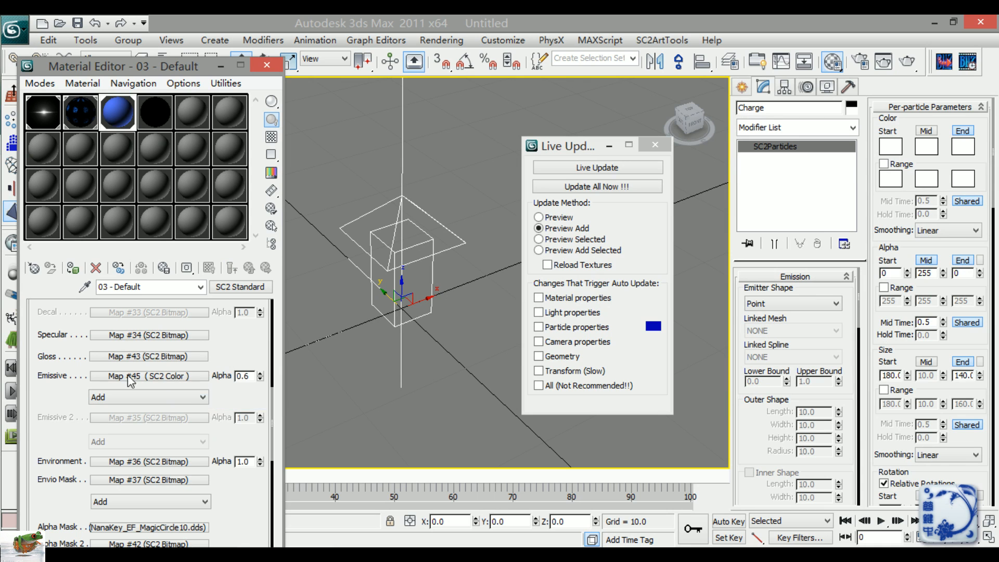
left_click(146, 108)
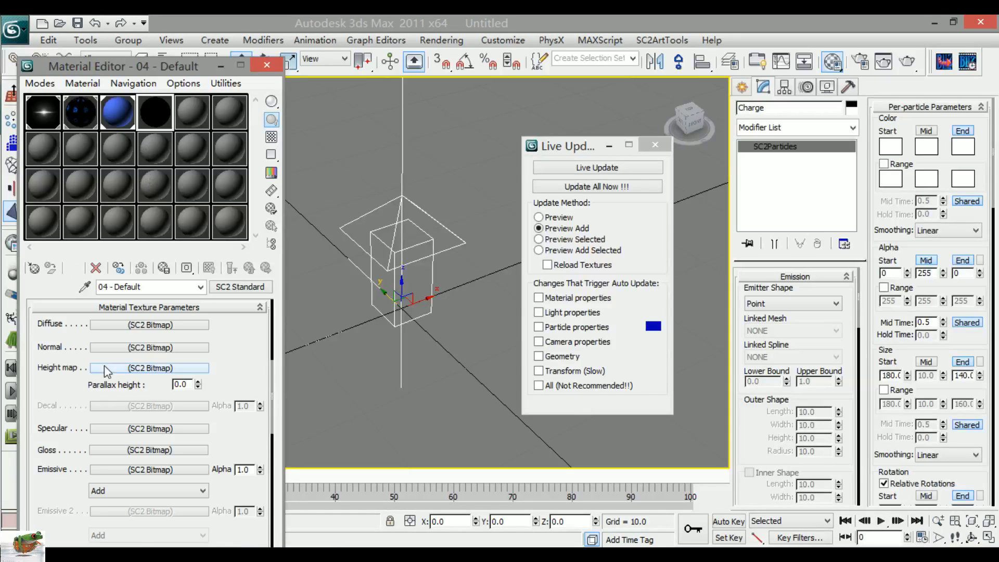
scroll(52, 424, "down", 3)
right_click(119, 399)
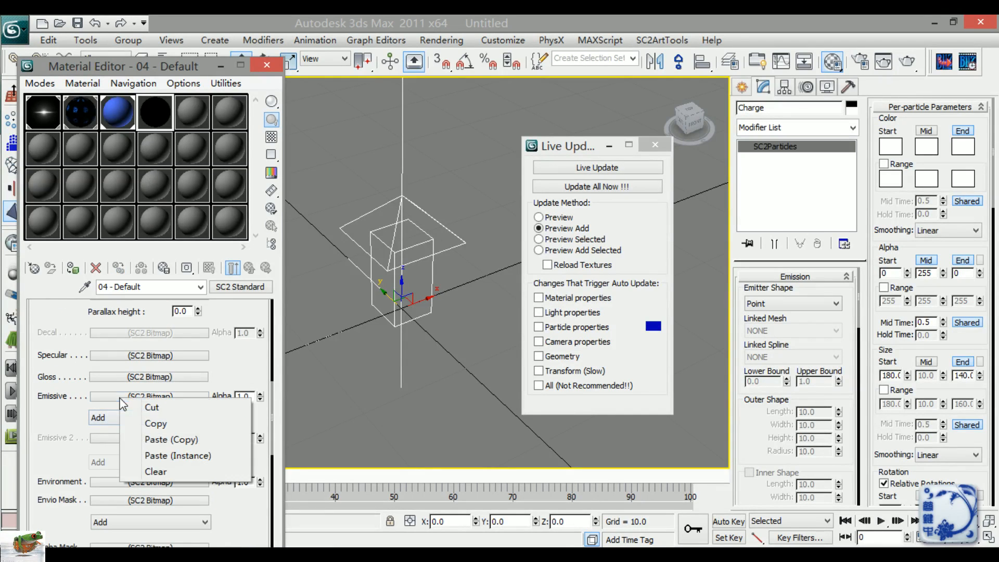
left_click(178, 456)
Step: Load glow_blue3tail.dds from the Tutorial folder as the bitmap of material 04's Alpha Mask slot
scroll(166, 432, "down", 4)
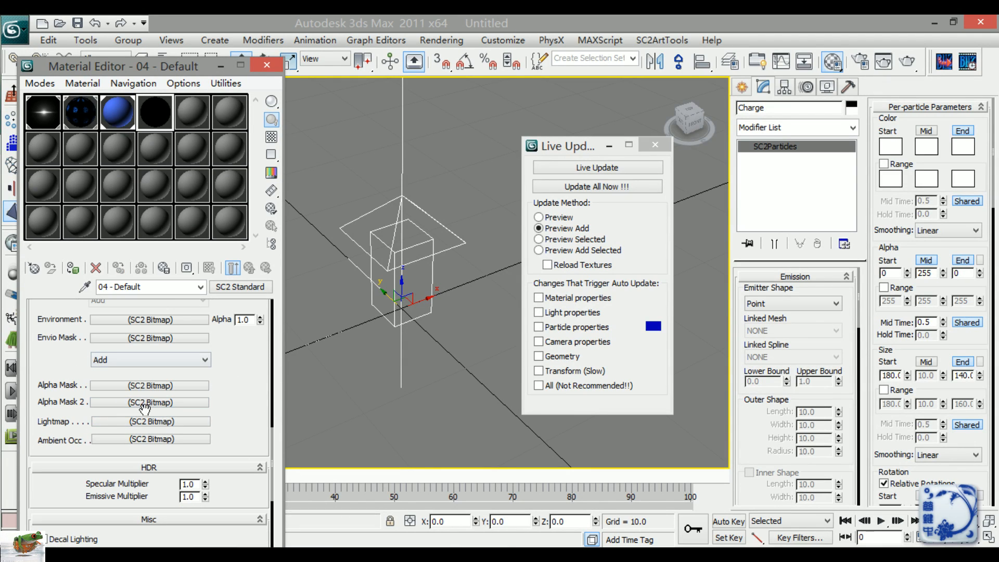
left_click(141, 386)
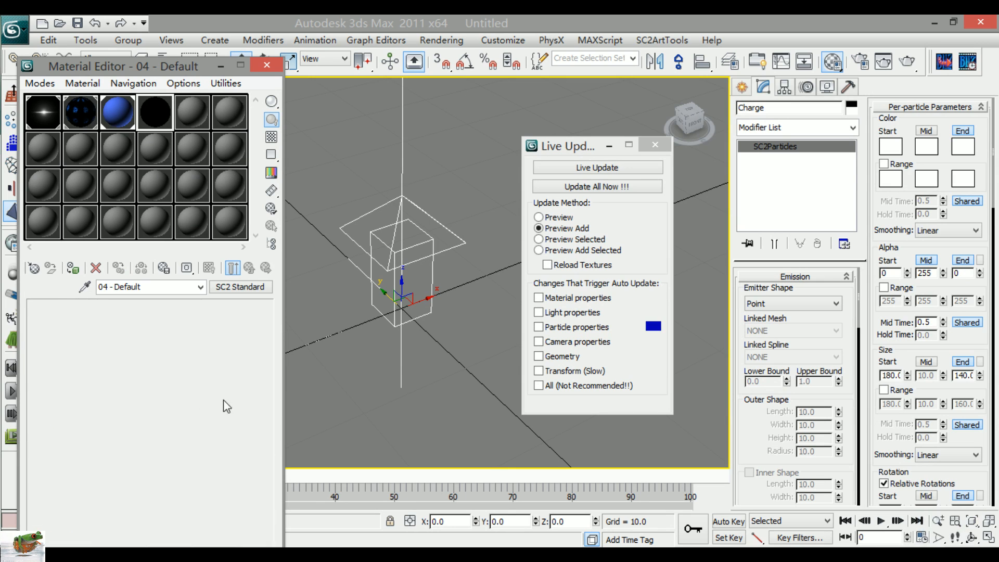
left_click(184, 330)
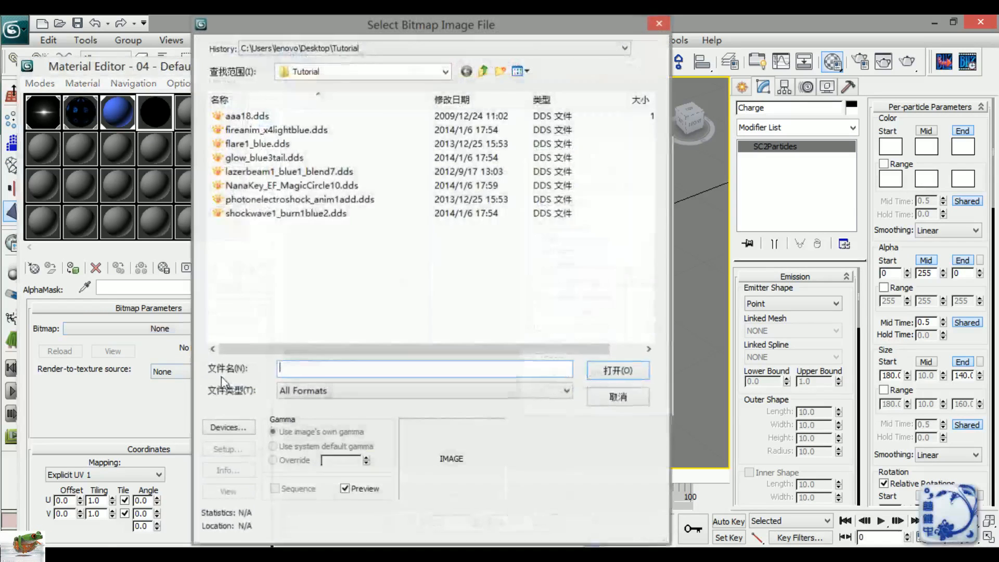
left_click(270, 130)
left_click(258, 117)
left_click(253, 130)
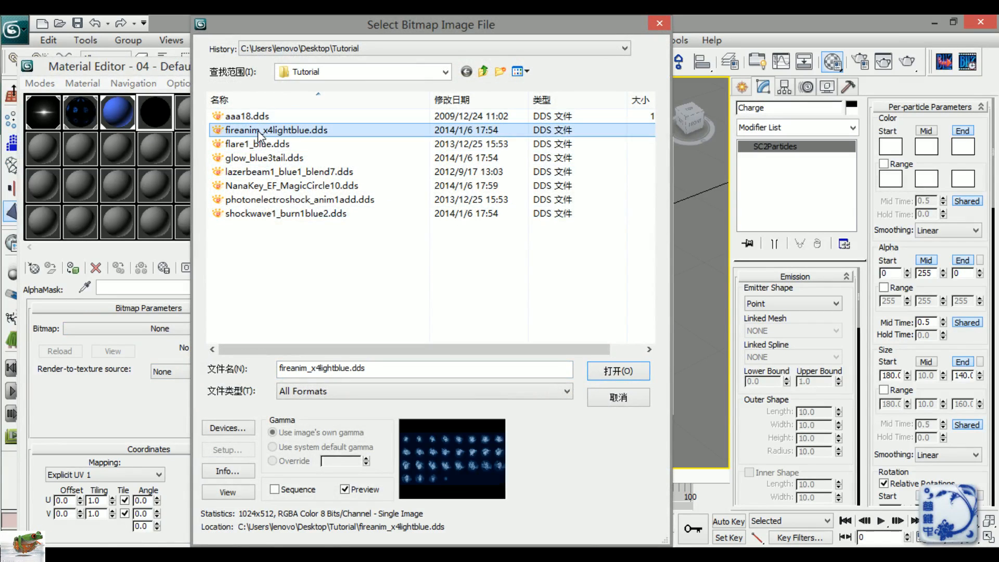
left_click(250, 143)
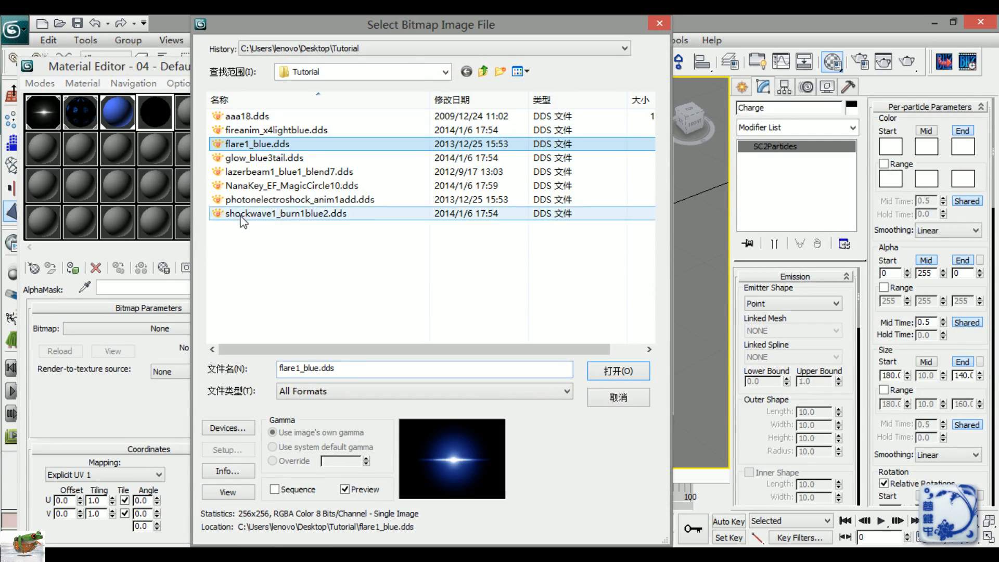
left_click(253, 158)
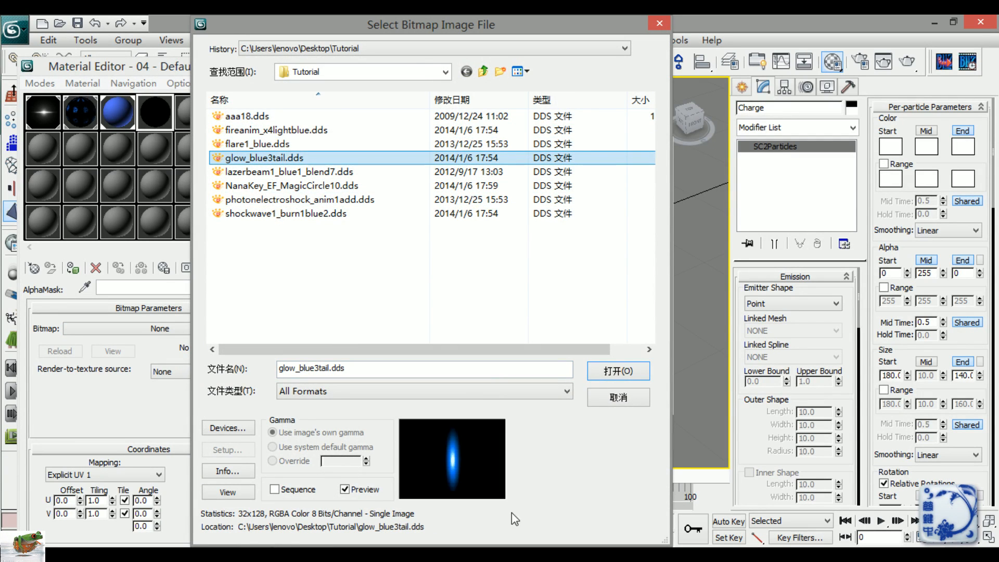
left_click(618, 371)
Step: Set the color operation of the alpha mask bitmap to Use A
scroll(130, 366, "down", 5)
scroll(130, 366, "down", 4)
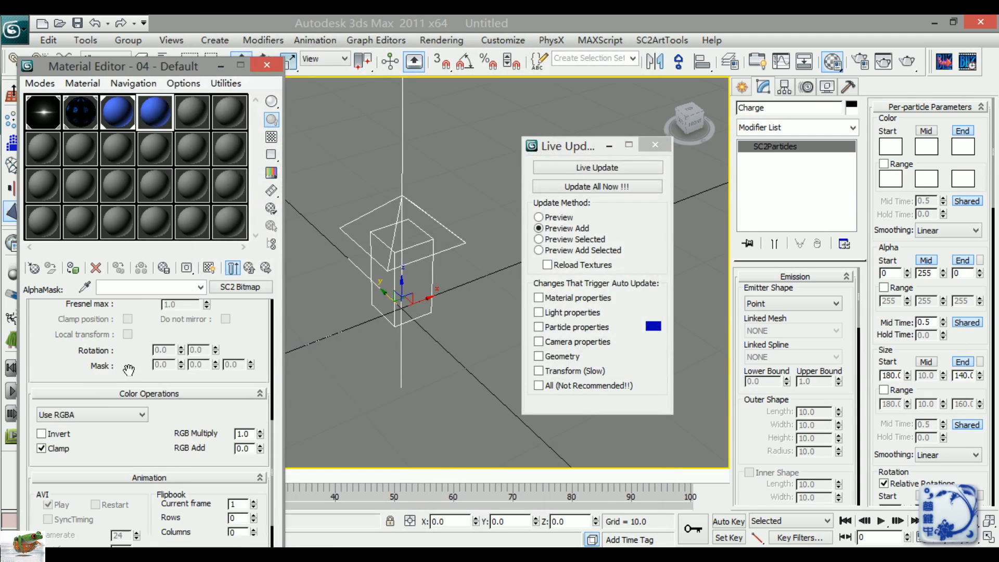
left_click(94, 417)
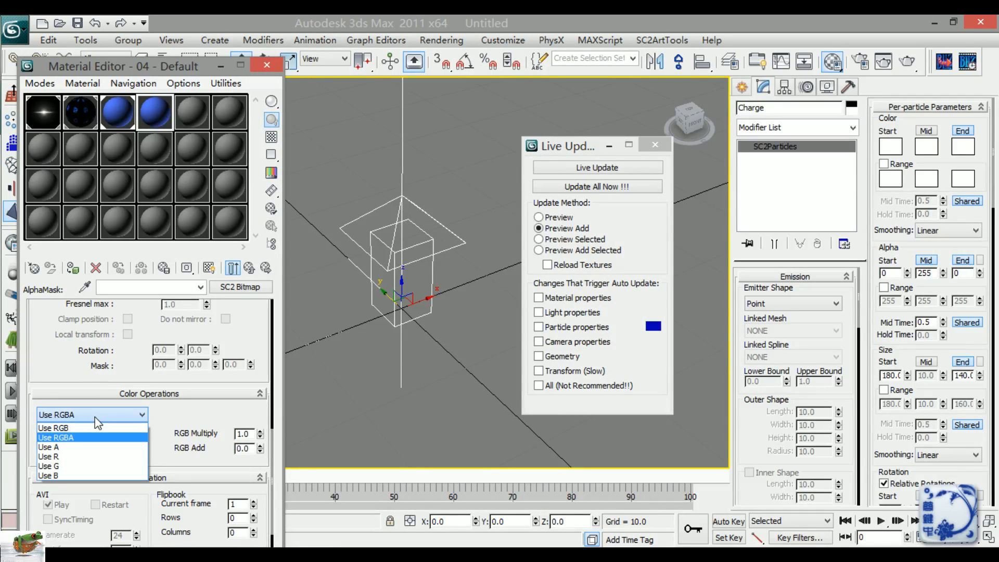
left_click(63, 447)
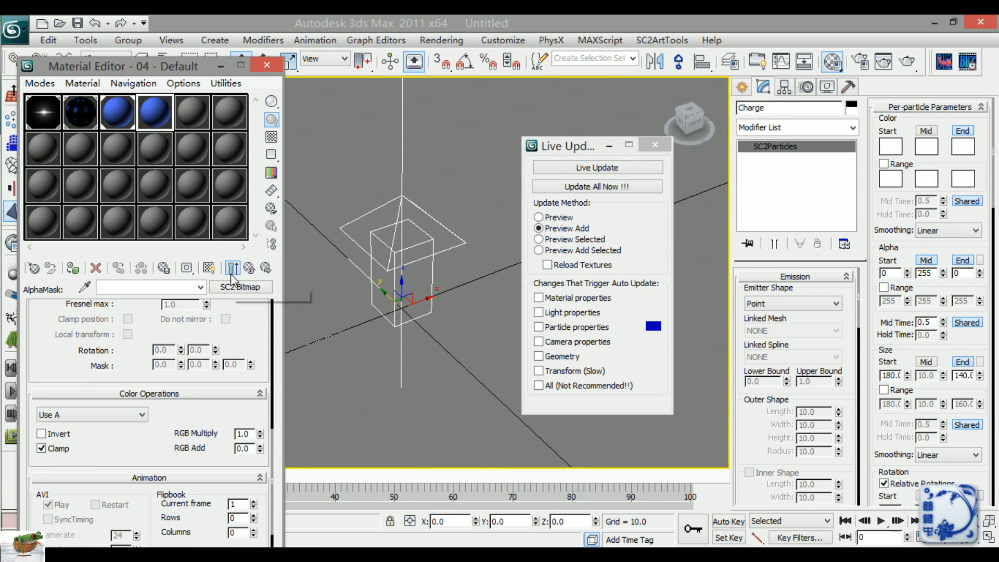
Step: View the alpha mask on its own in an enlarged sample window of material 04, and close the window
double_click(150, 108)
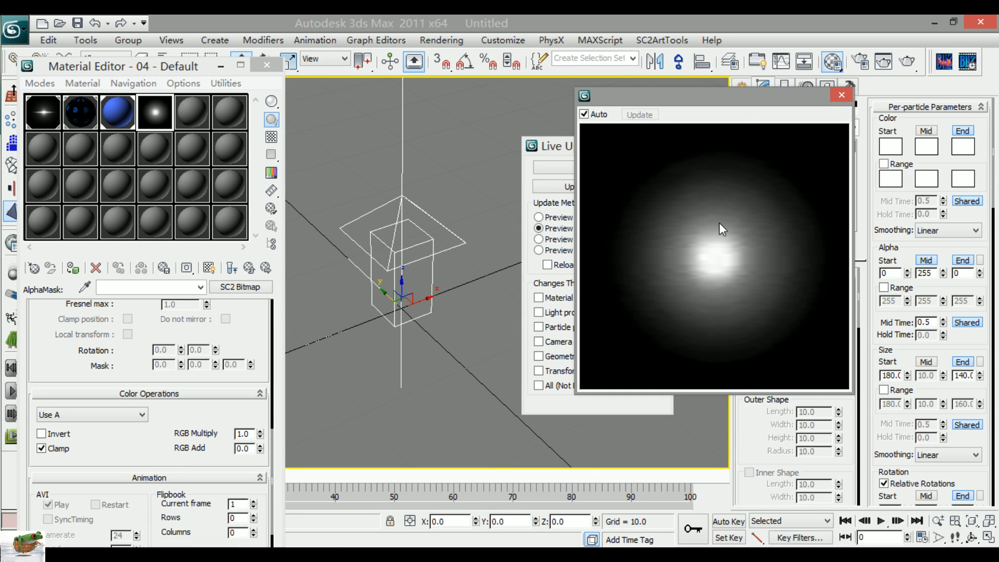
left_click_drag(742, 100, 343, 99)
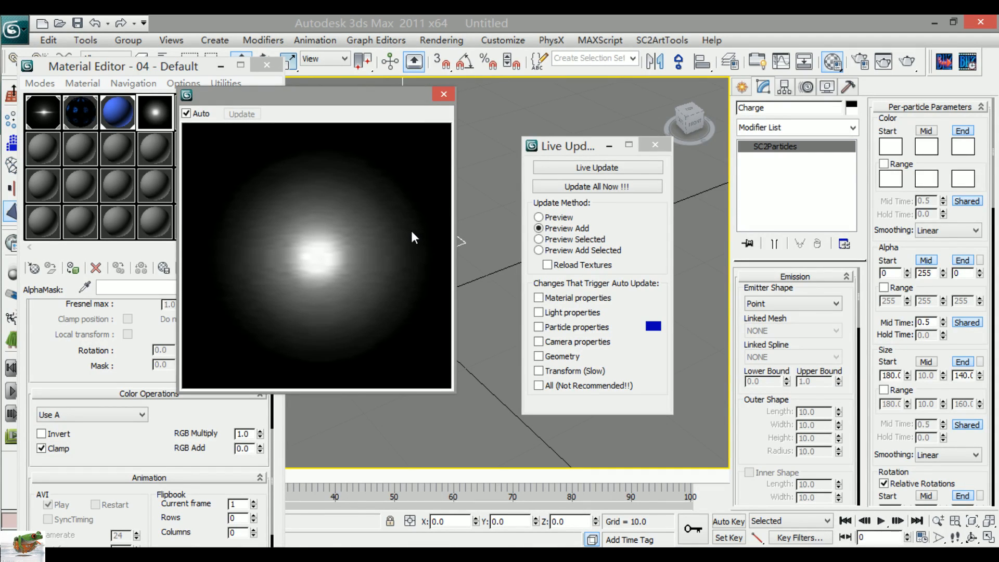
left_click(443, 94)
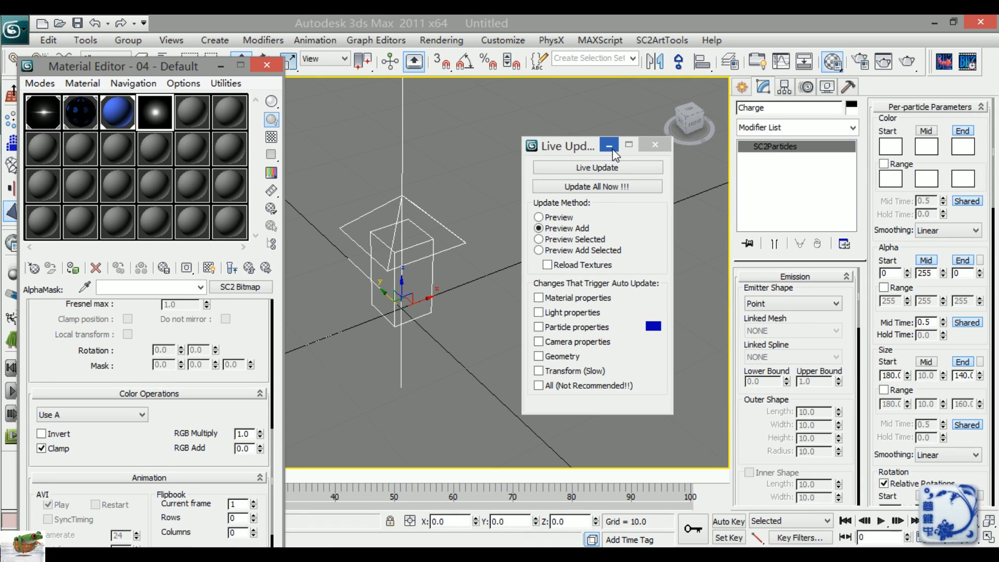
Step: Move the Charge particle along the Y axis, away from the other emitters, to about Y -64.4
left_click_drag(384, 298, 421, 366)
scroll(421, 360, "down", 3)
middle_click_drag(401, 349, 319, 259)
left_click_drag(386, 258, 487, 399)
Step: Assign material 04 to the Charge particle and update the whole live preview
left_click(579, 188)
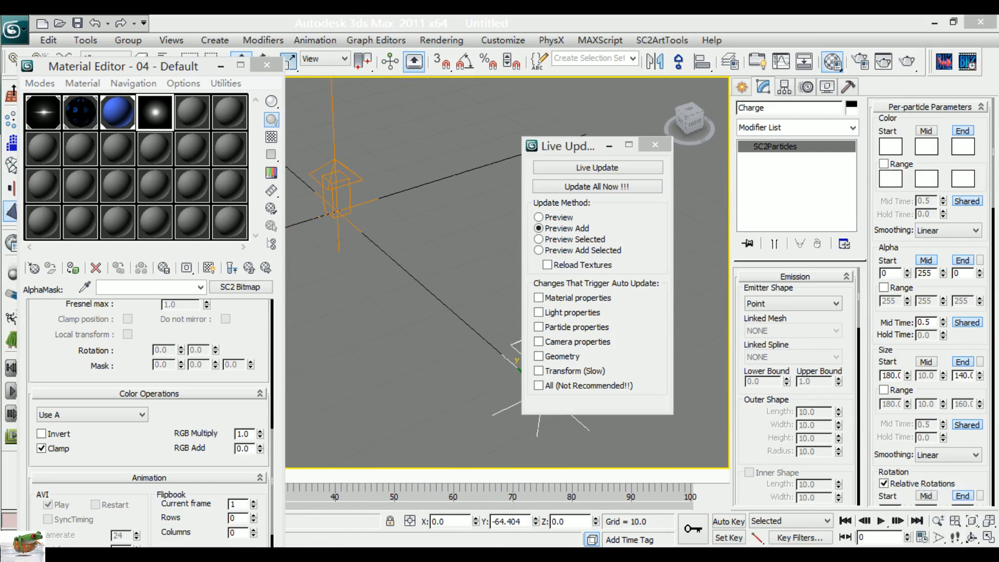
left_click(254, 553)
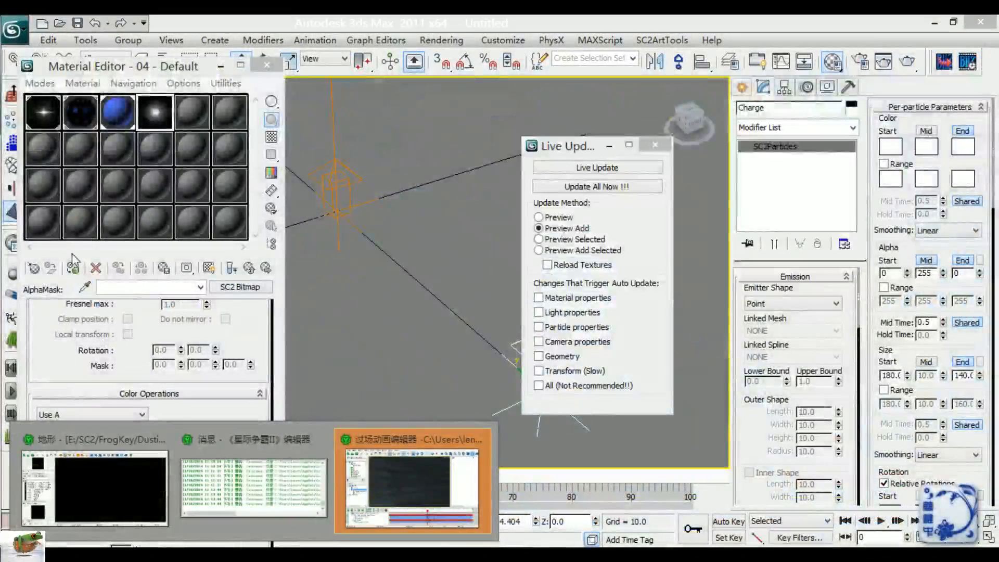
left_click(72, 269)
left_click(572, 187)
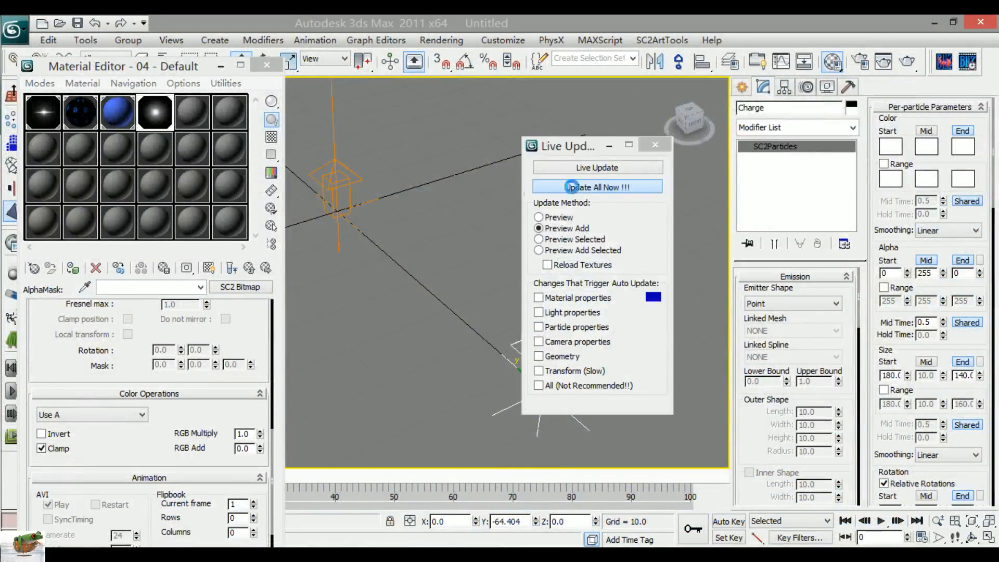
Step: Switch to the StarCraft II cutscene editor, pause playback and examine the Charge glow beside the magic ball from several angles
left_click(254, 552)
left_click(402, 476)
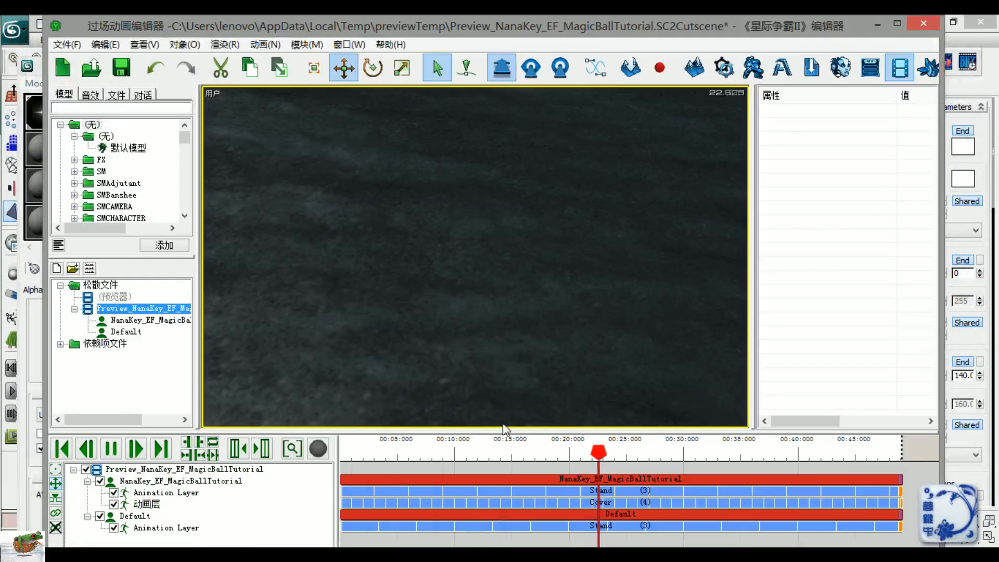
key("space")
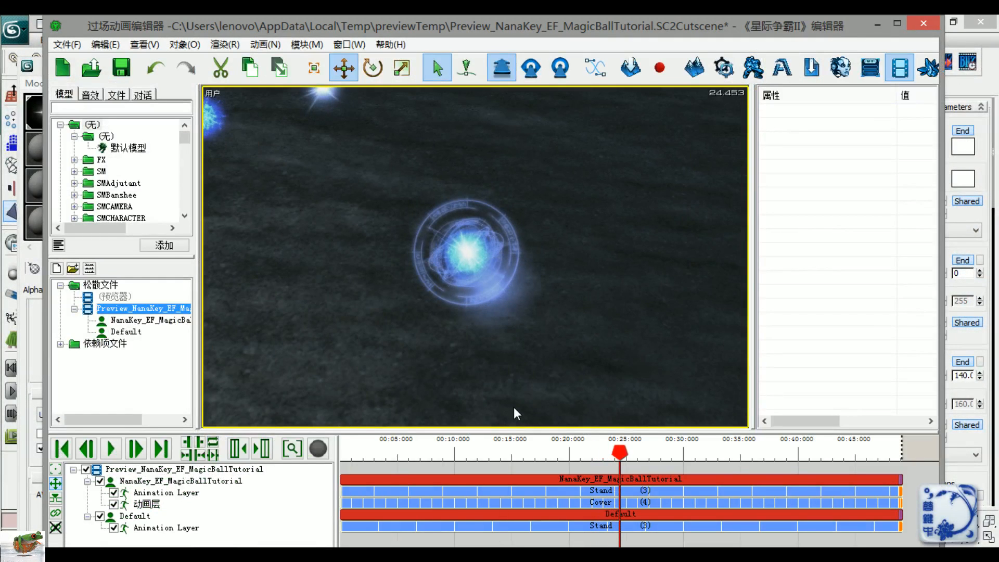
left_click(136, 516)
scroll(429, 375, "up", 5)
scroll(430, 375, "down", 3)
right_click_drag(429, 375, 688, 317)
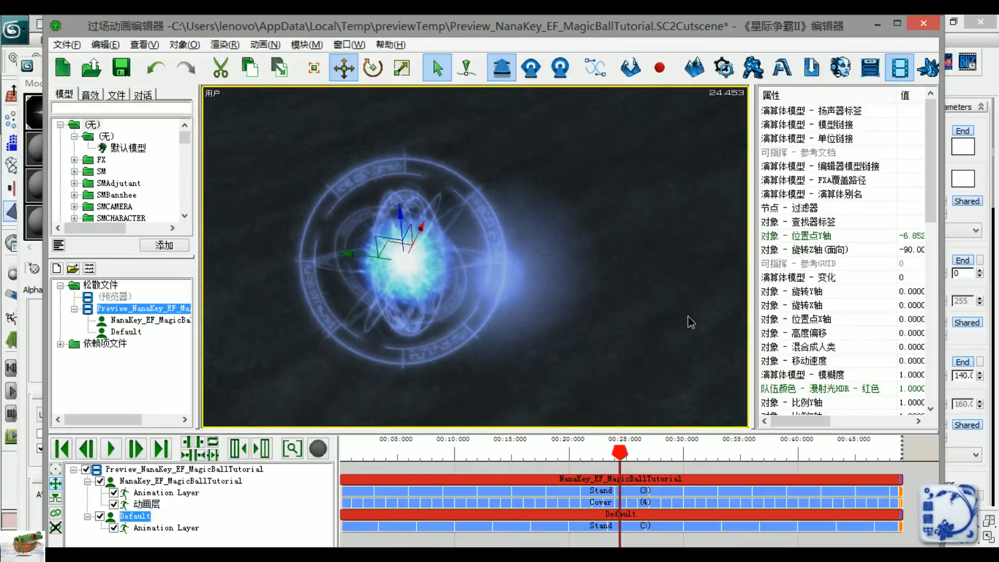
scroll(585, 284, "up", 4)
scroll(599, 228, "down", 3)
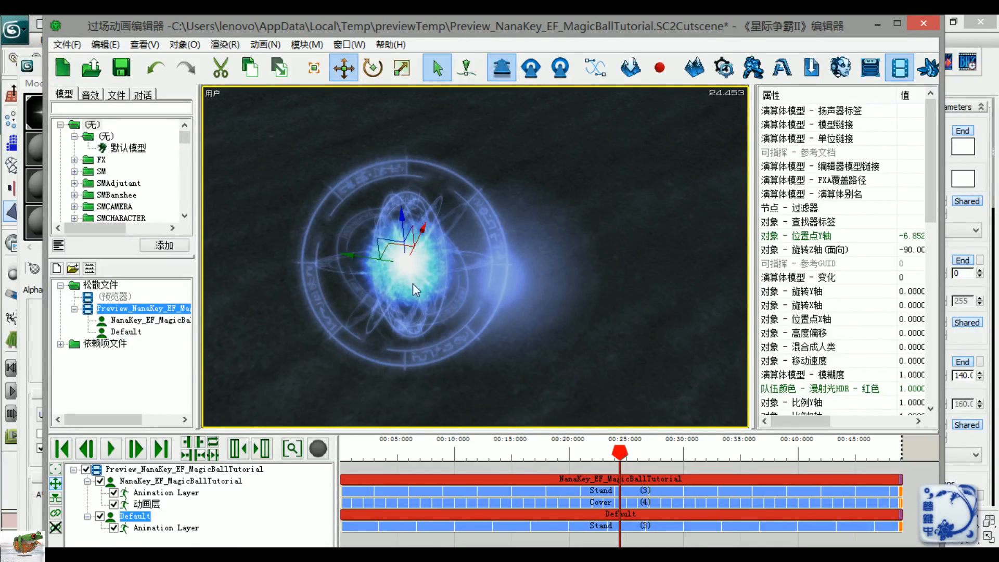
scroll(560, 323, "up", 2)
right_click_drag(557, 321, 474, 241)
right_click_drag(511, 284, 562, 291)
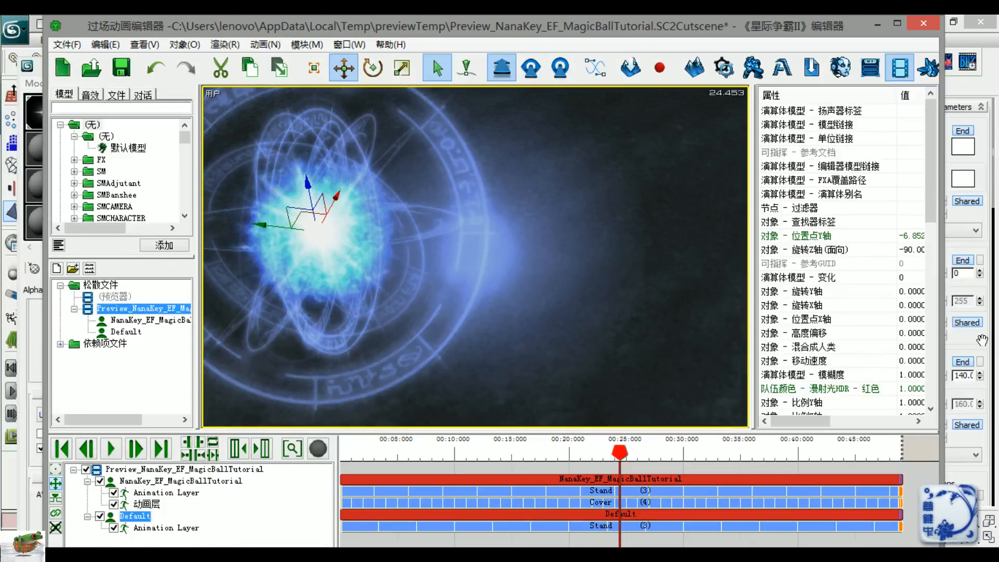
Step: Back in 3ds Max, disable the Charge particle's End size and set its Start size to 4
key("alt+Tab")
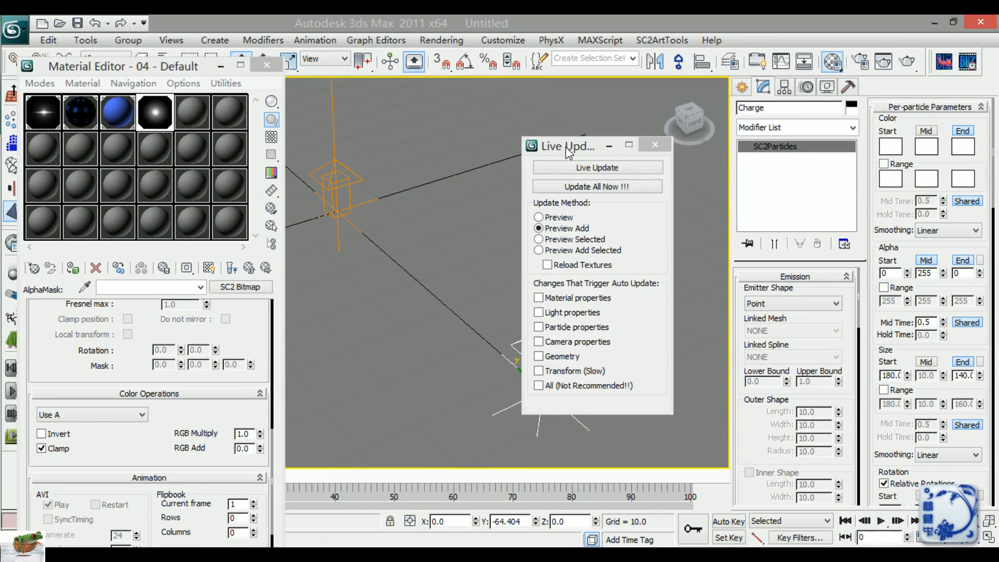
left_click_drag(567, 146, 291, 152)
scroll(615, 311, "down", 5)
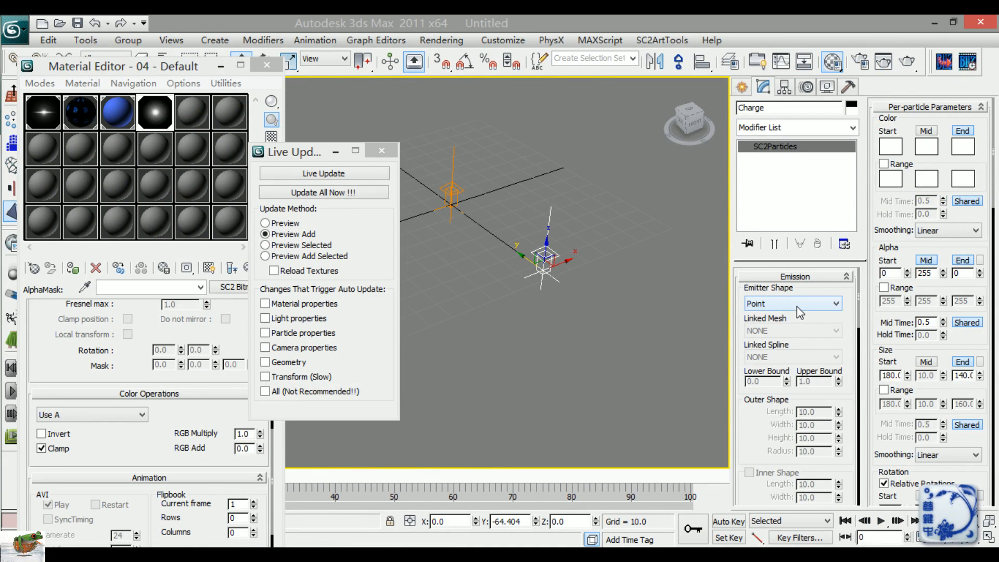
left_click_drag(880, 350, 907, 257)
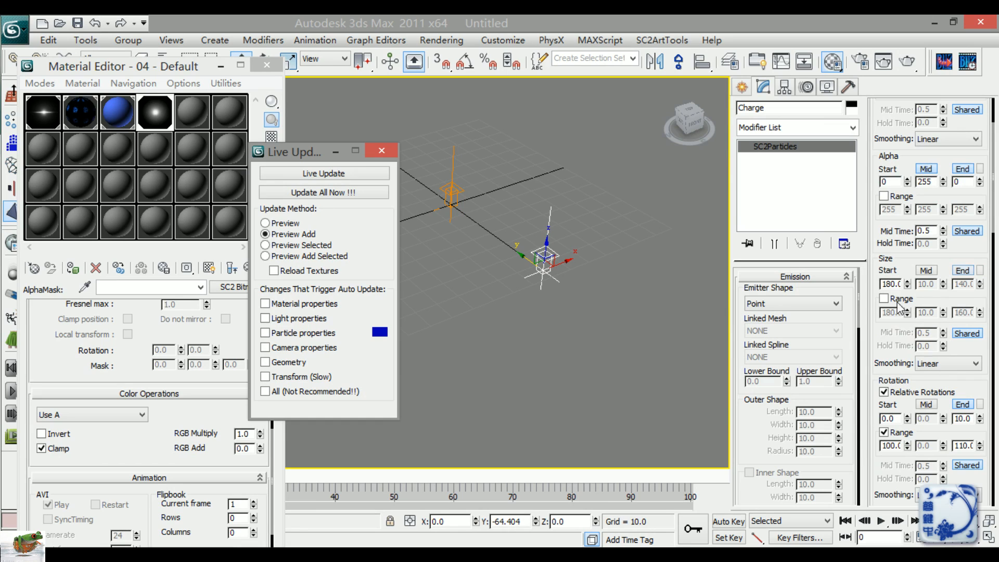
double_click(890, 284)
type("4")
key("Return")
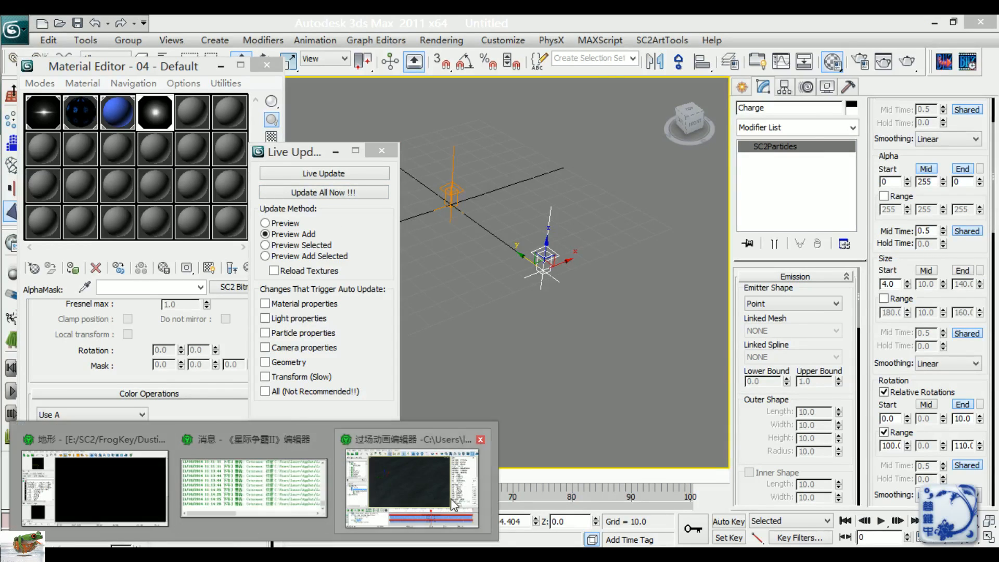
Step: Switch to the StarCraft II cutscene editor, pause playback and examine the size of the Charge particle up close and from afar
left_click(474, 480)
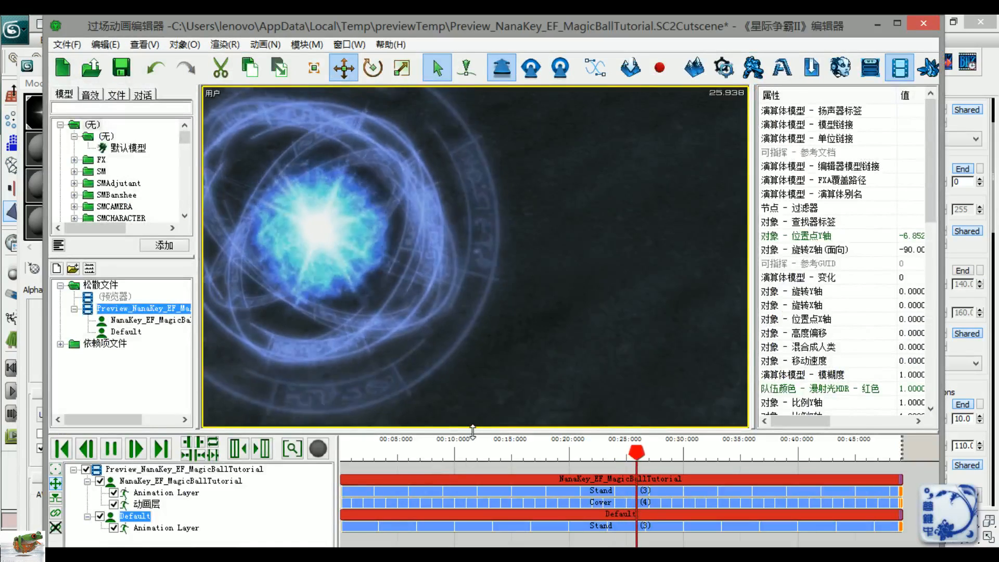
key("space")
middle_click_drag(537, 331, 510, 258)
scroll(532, 325, "up", 5)
scroll(535, 329, "down", 5)
scroll(653, 297, "up", 4)
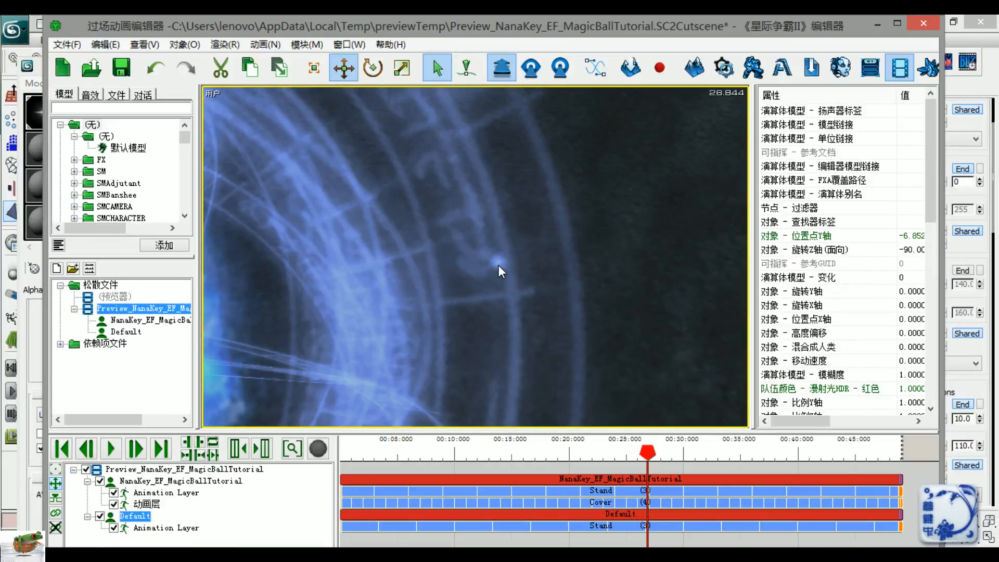
scroll(492, 264, "down", 3)
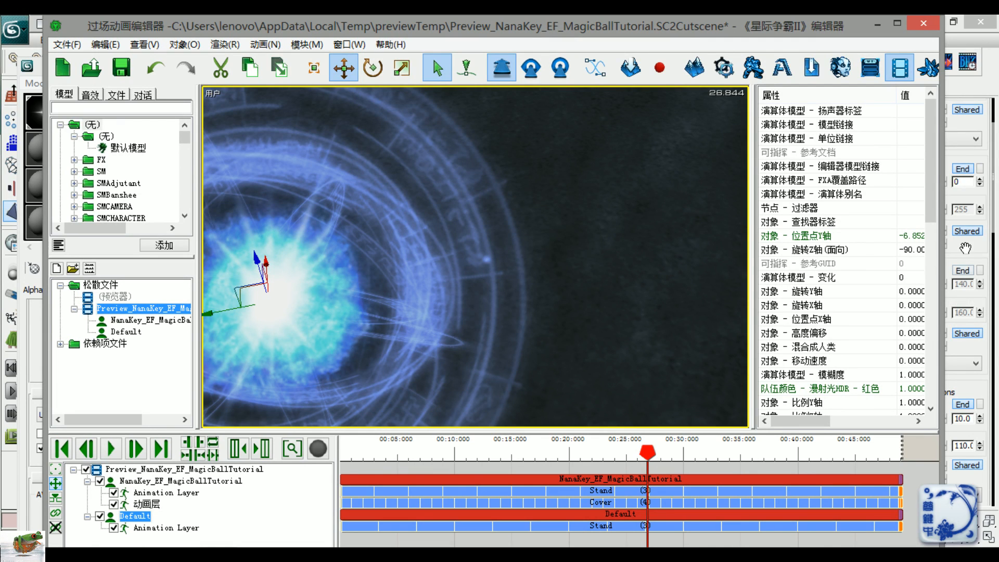
scroll(620, 289, "down", 5)
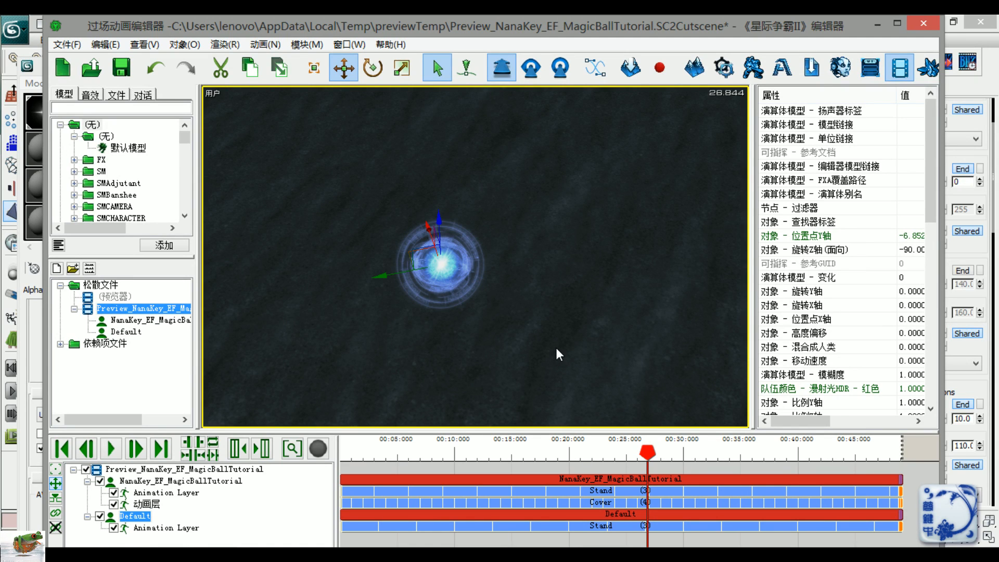
Step: Back in 3ds Max, change the Charge emitter shape to Sphere with an outer radius of 200, and frame it in the viewport
left_click(981, 249)
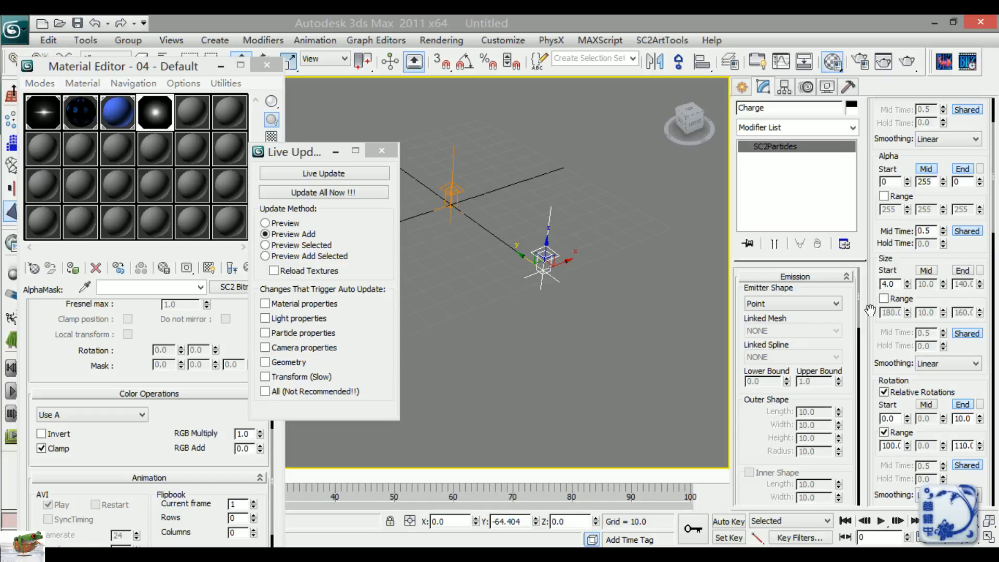
left_click(820, 307)
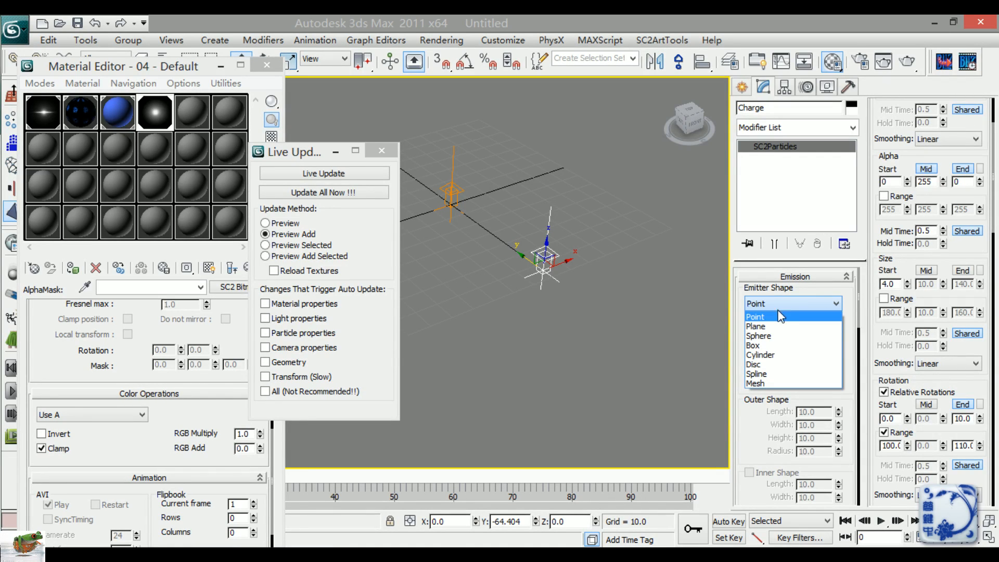
left_click(760, 336)
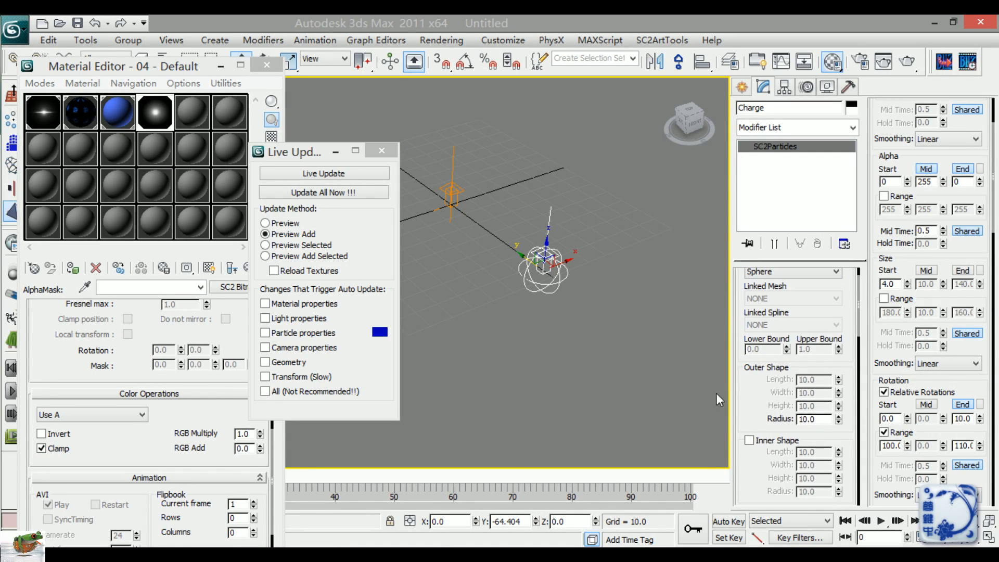
left_click_drag(780, 292, 782, 357)
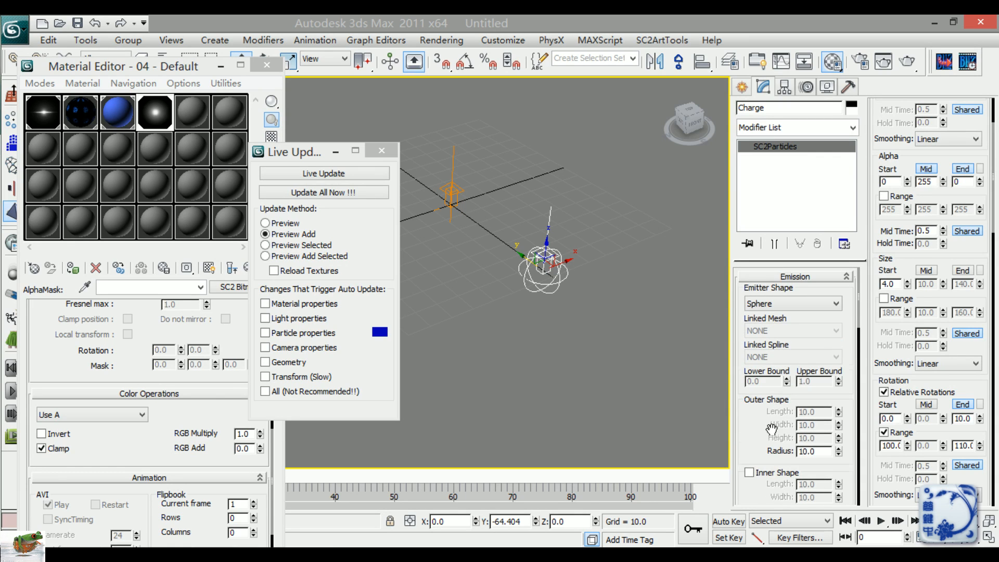
left_click_drag(772, 432, 775, 388)
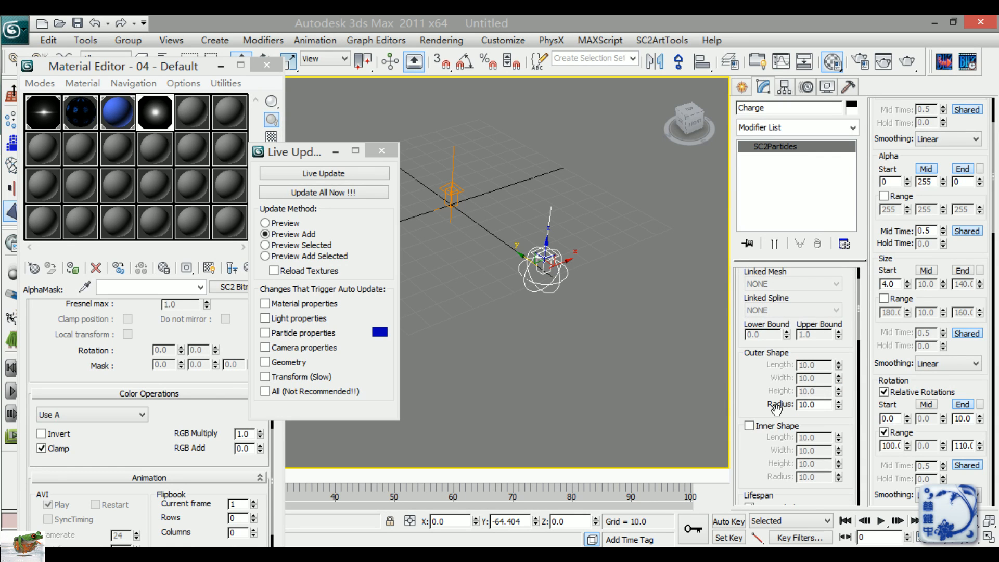
double_click(814, 405)
type("200")
key("Return")
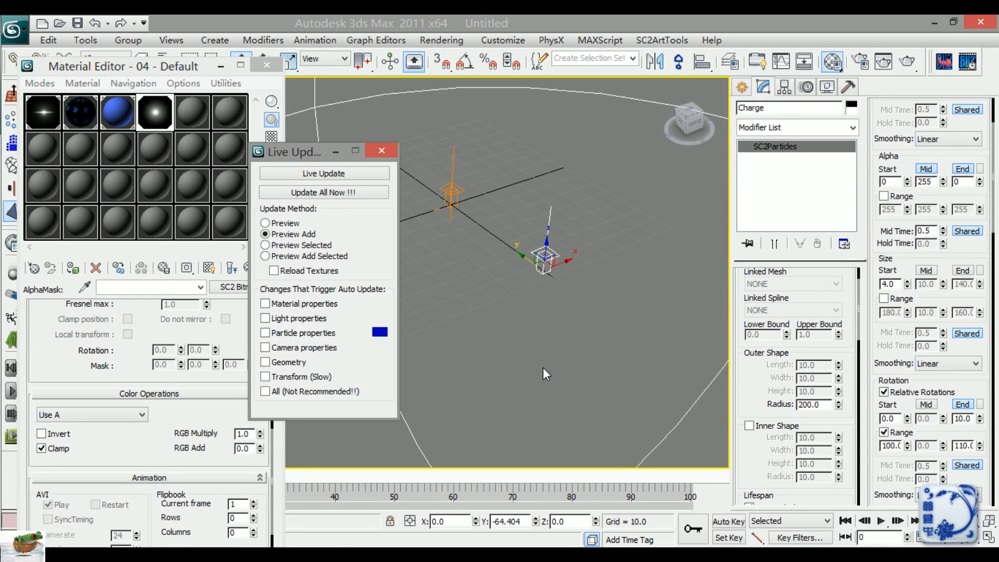
key("z")
key("w")
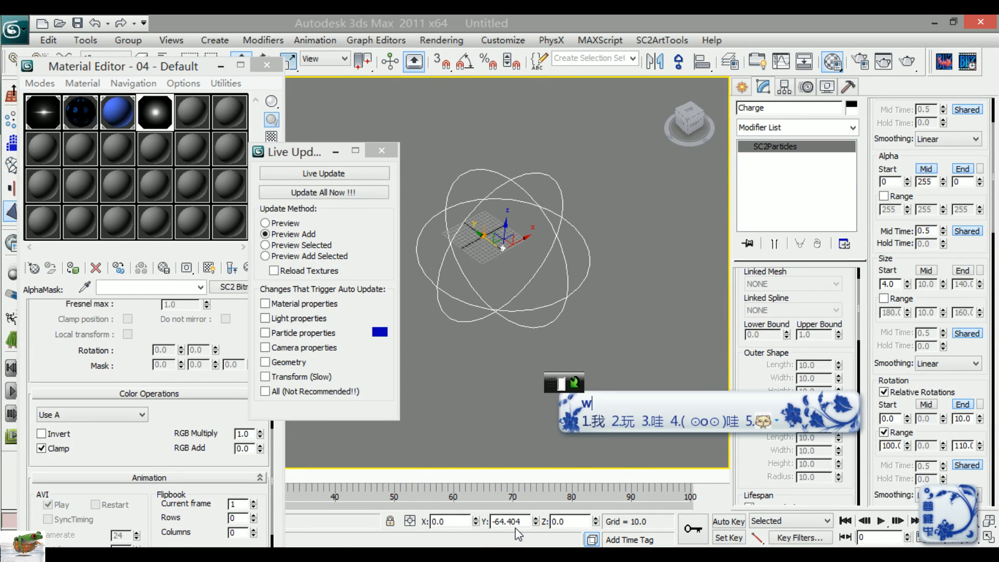
Step: Set the Charge emitter's Y position to 0 to centre it on the origin
key("Escape")
left_click_drag(521, 522, 480, 529)
type("0")
key("Return")
middle_click_drag(605, 312, 575, 364, "alt")
Step: Enable the Charge emitter's Inner Shape, set its radius to 164 and inspect both spheres in the viewport
left_click(750, 426)
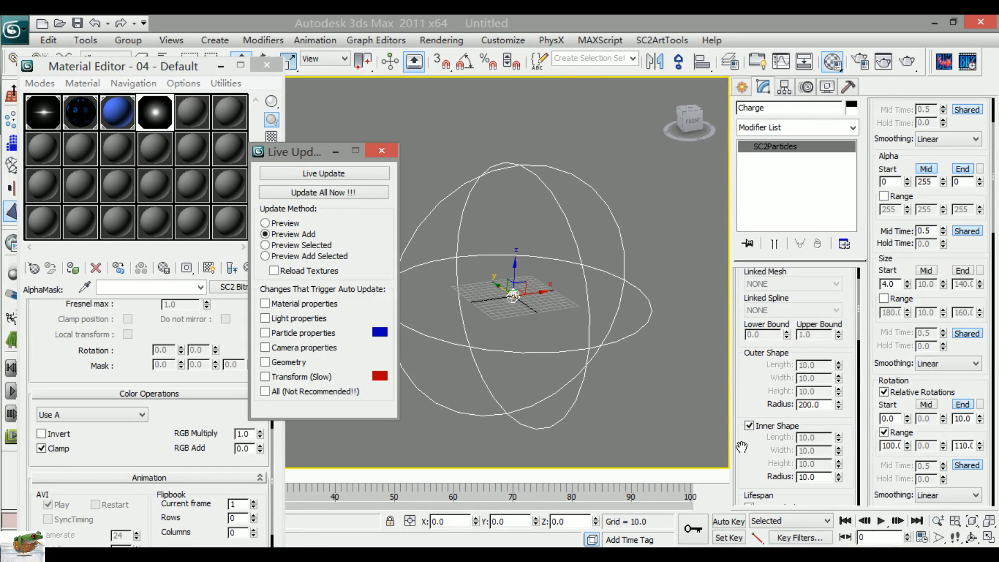
middle_click_drag(498, 268, 468, 355)
scroll(498, 269, "up", 5)
scroll(468, 354, "up", 5)
scroll(610, 357, "down", 5)
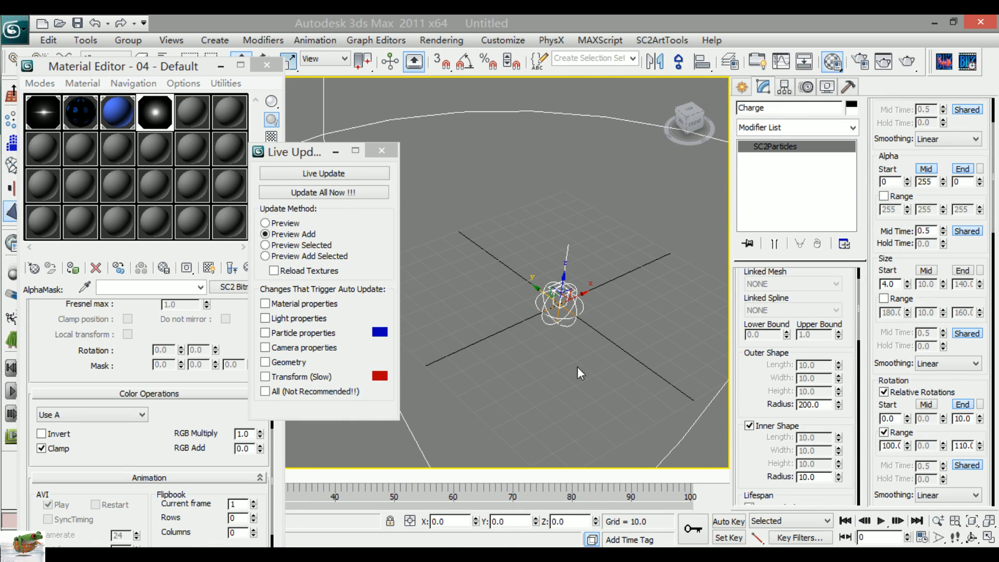
scroll(604, 317, "down", 6)
middle_click_drag(537, 323, 542, 298)
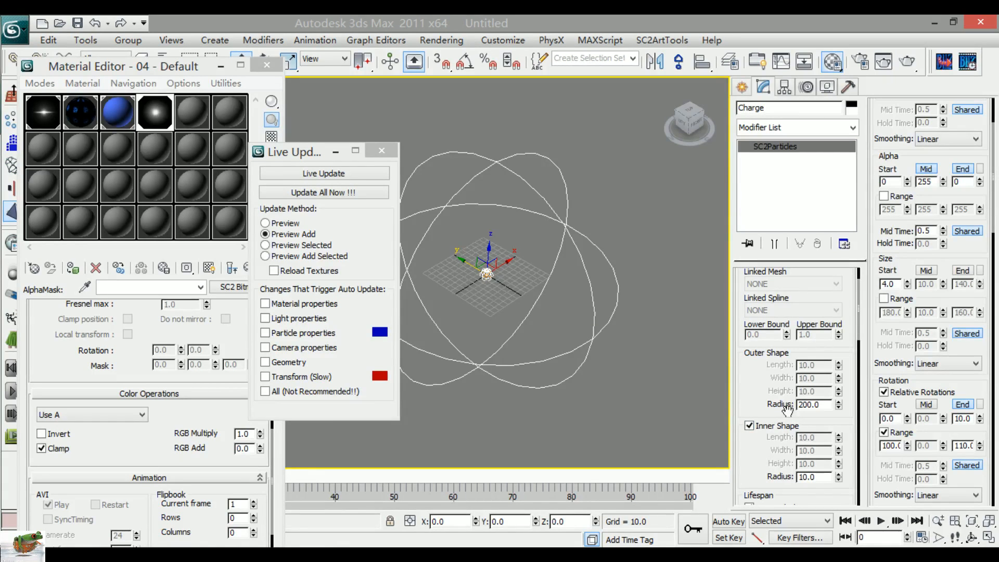
left_click_drag(839, 476, 839, 275)
left_click_drag(830, 83, 838, 400)
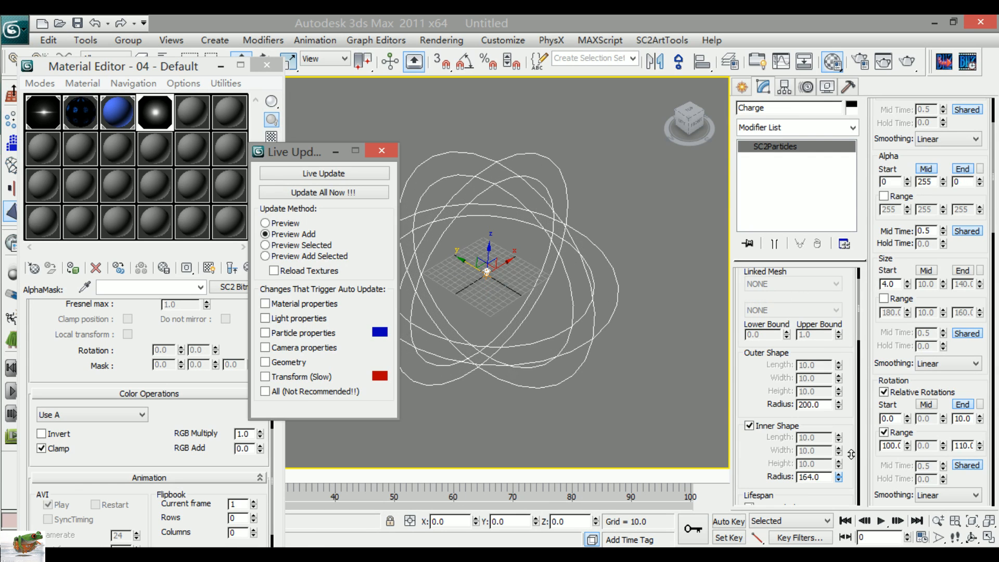
middle_click_drag(504, 380, 593, 331, "alt")
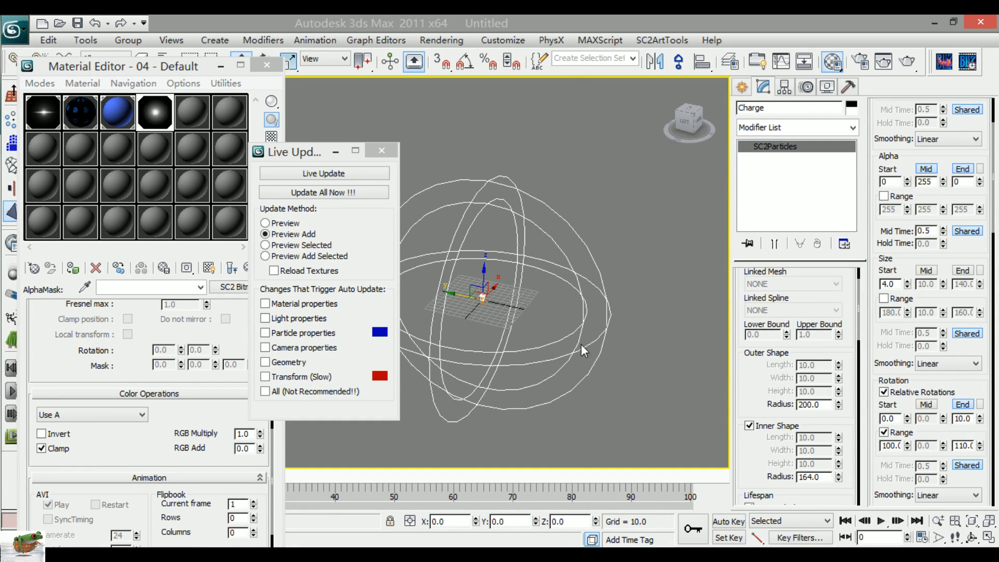
mouse_move(596, 312)
middle_mouse_down("alt")
mouse_move(586, 329)
mouse_move(598, 329)
middle_mouse_up("alt")
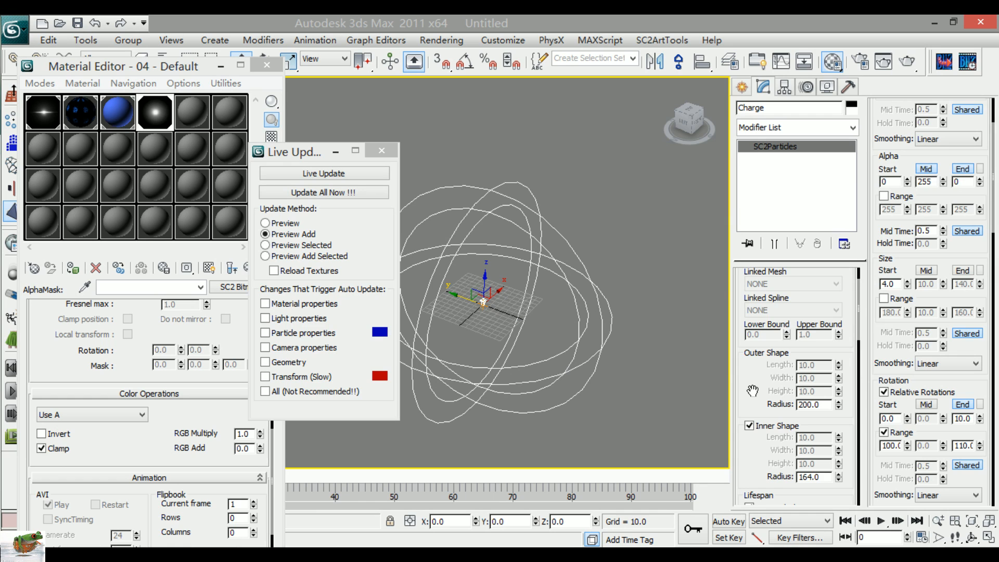
Step: Set the Charge particle's Emission Rate to 50
scroll(753, 391, "down", 5)
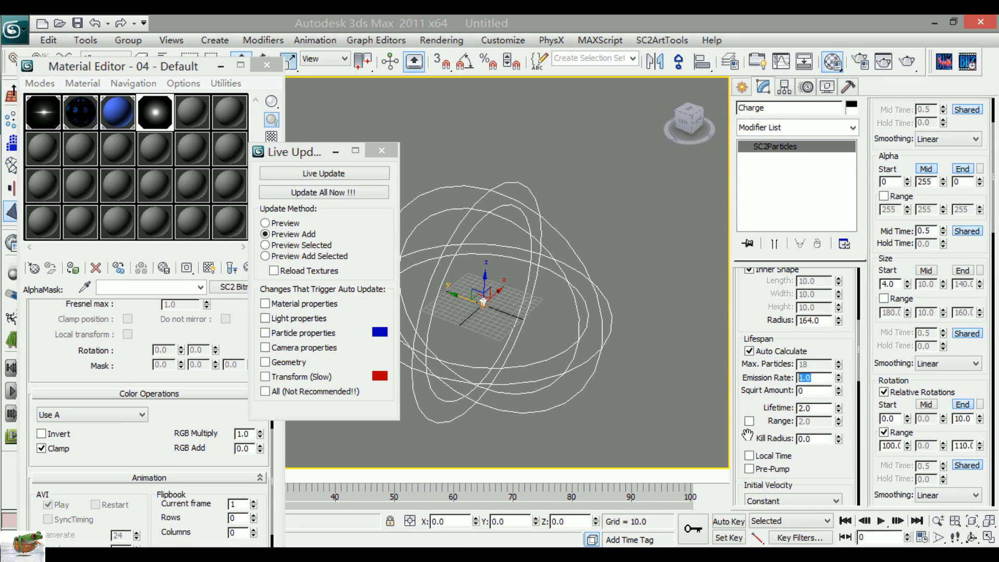
type("50")
key("Return")
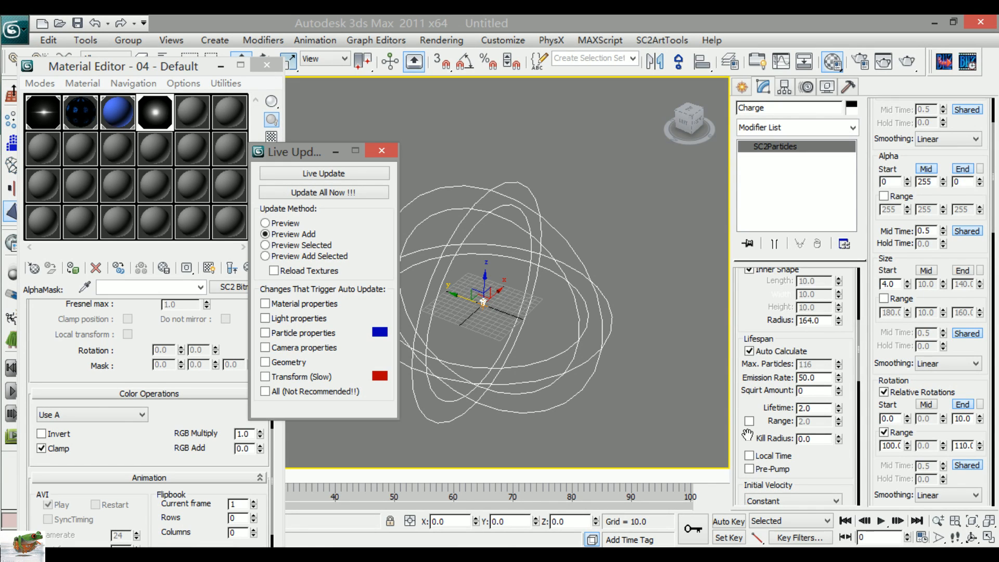
Step: Change the Charge particle's Initial Velocity type to Radial and set its Speed to 50
scroll(776, 377, "down", 3)
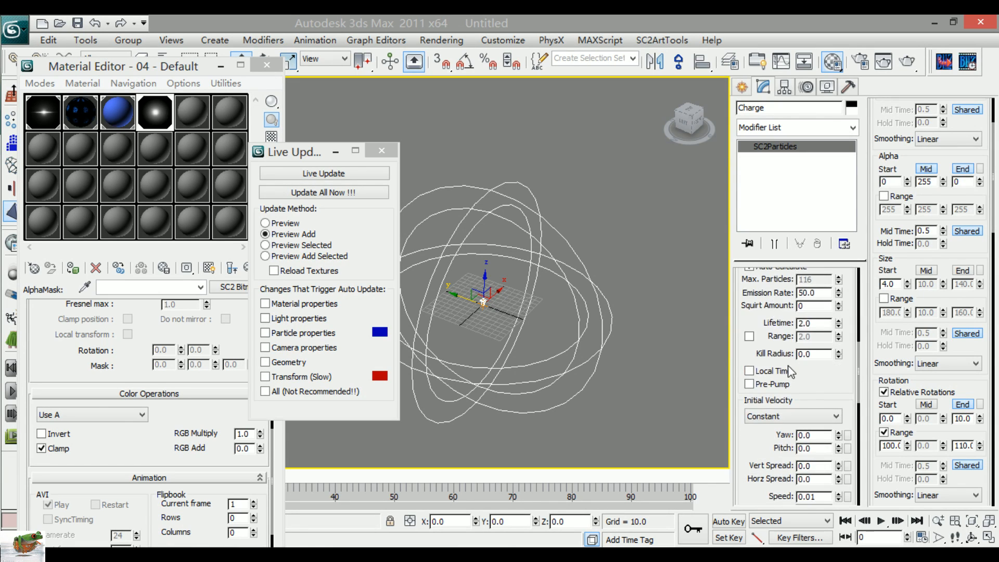
scroll(768, 471, "down", 3)
left_click(774, 341)
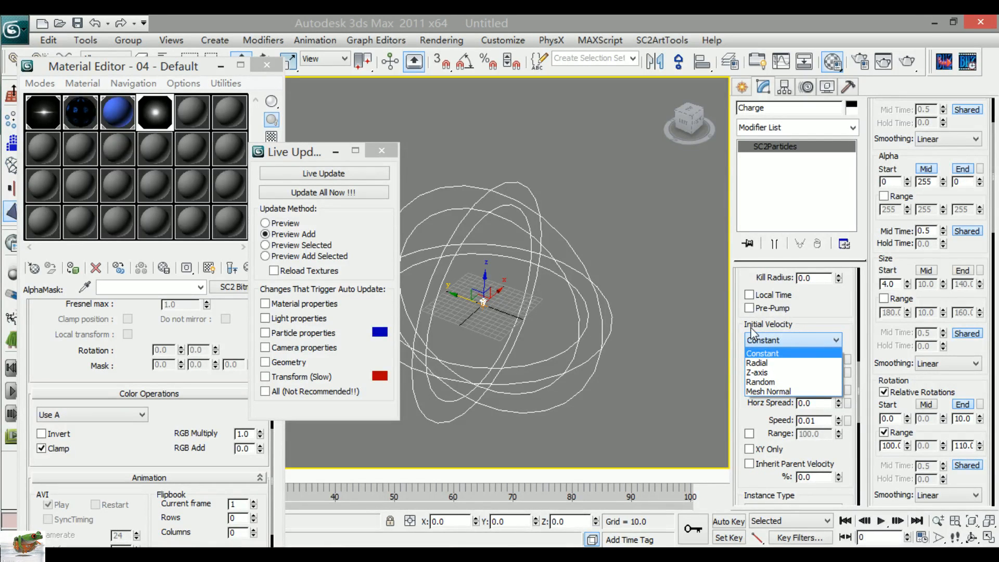
left_click(778, 365)
scroll(761, 335, "down", 2)
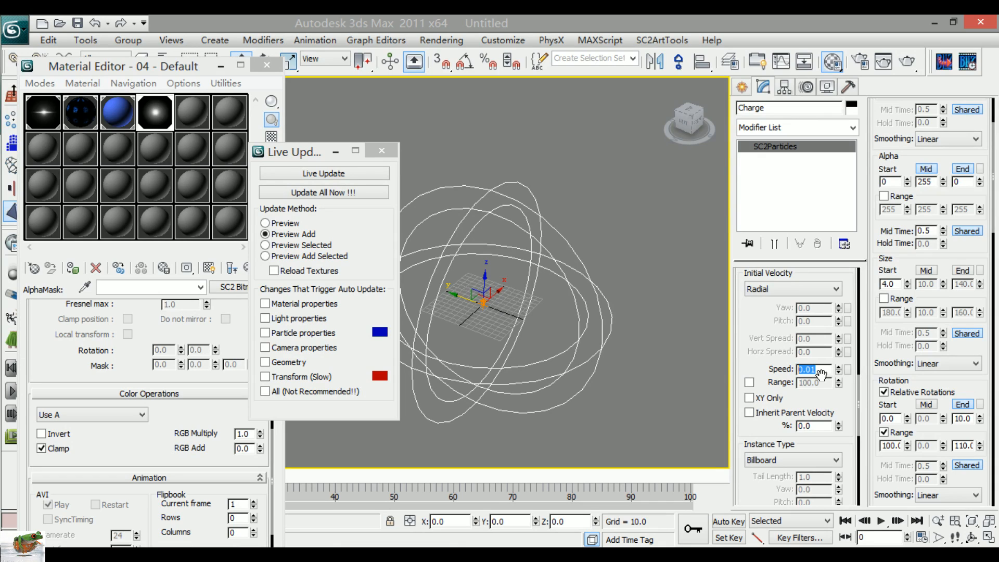
type("10")
key("Return")
Step: Update the preview, switch to the StarCraft II cutscene editor and examine the Charge particles' motion around the magic ball during playback
left_click(323, 192)
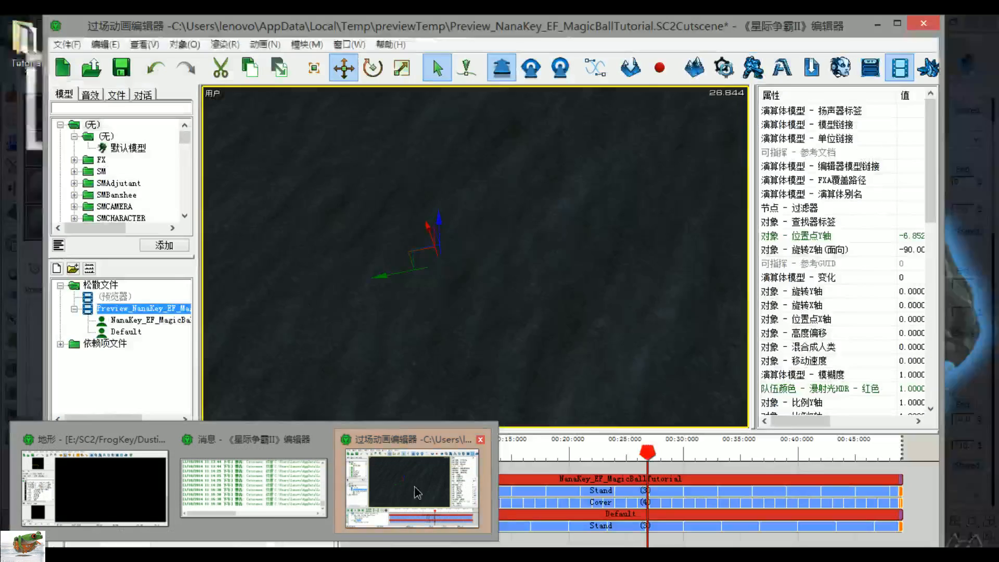
left_click(415, 486)
key("space")
middle_click_drag(482, 356, 493, 335)
scroll(539, 308, "up", 3)
key("space")
key("space")
scroll(536, 338, "up", 3)
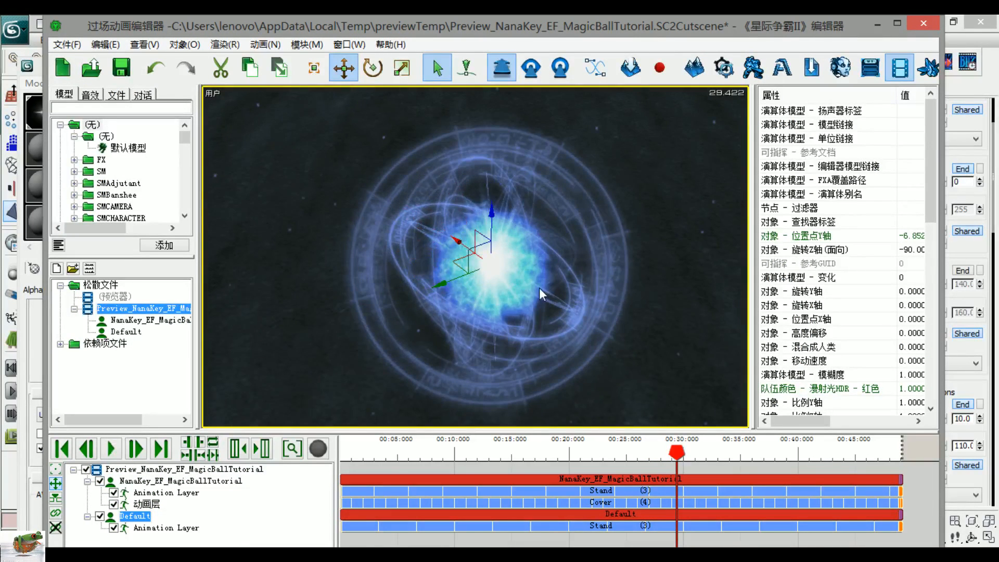
key("space")
scroll(541, 289, "down", 3)
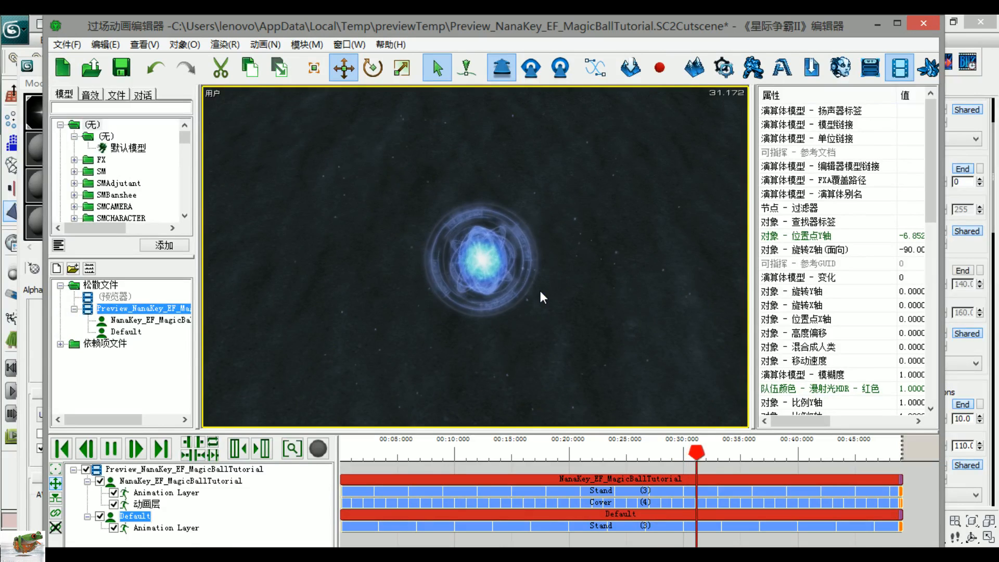
key("space")
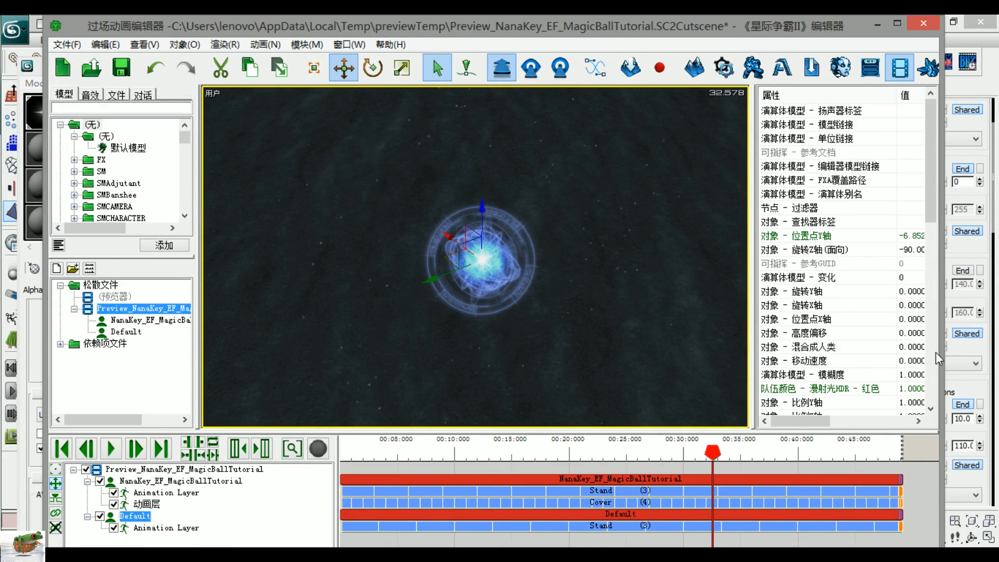
Step: Back in 3ds Max, set the Charge particle's Speed to -50 and check the updated preview in the cutscene editor
left_click(959, 349)
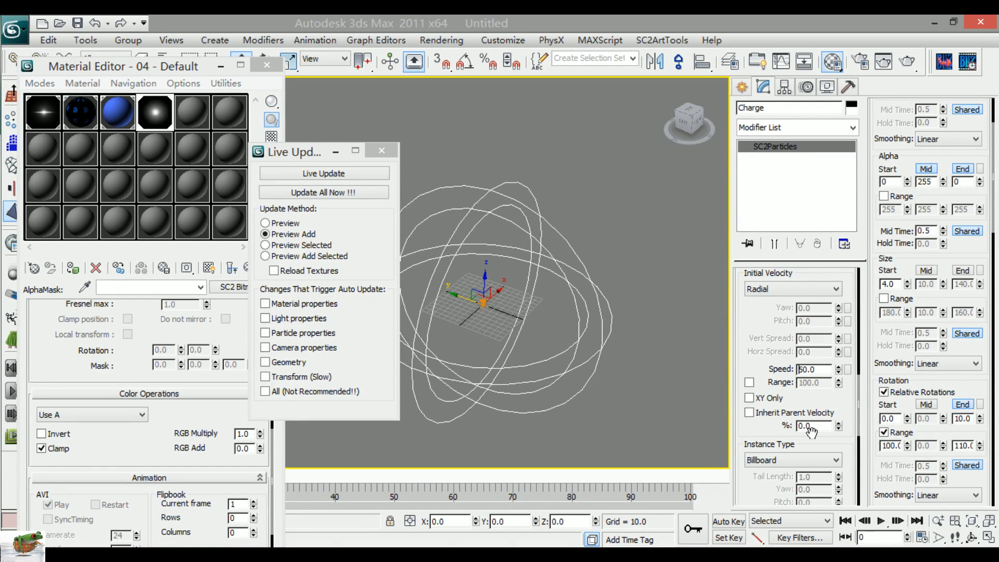
type("-")
key("Return")
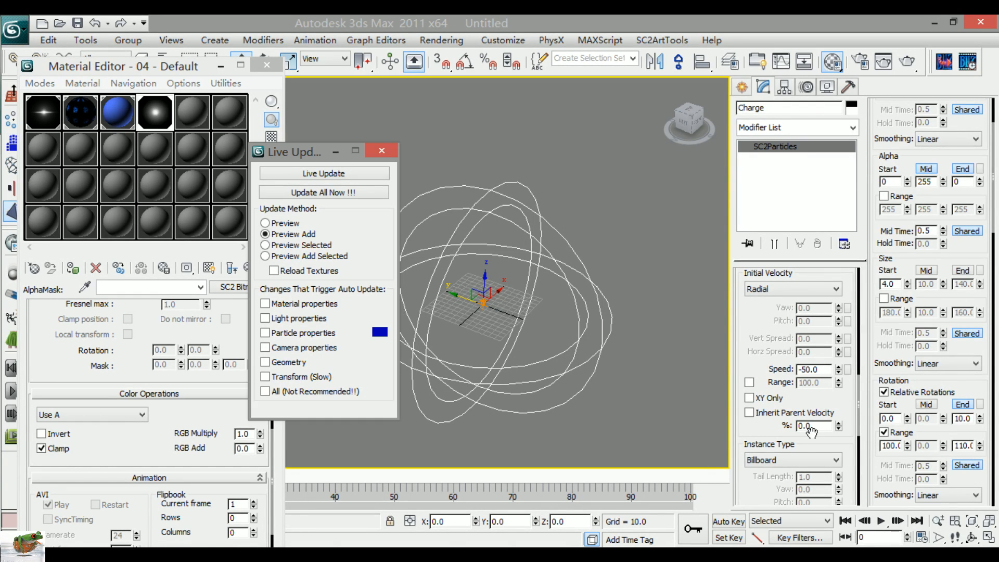
left_click(352, 193)
left_click(423, 484)
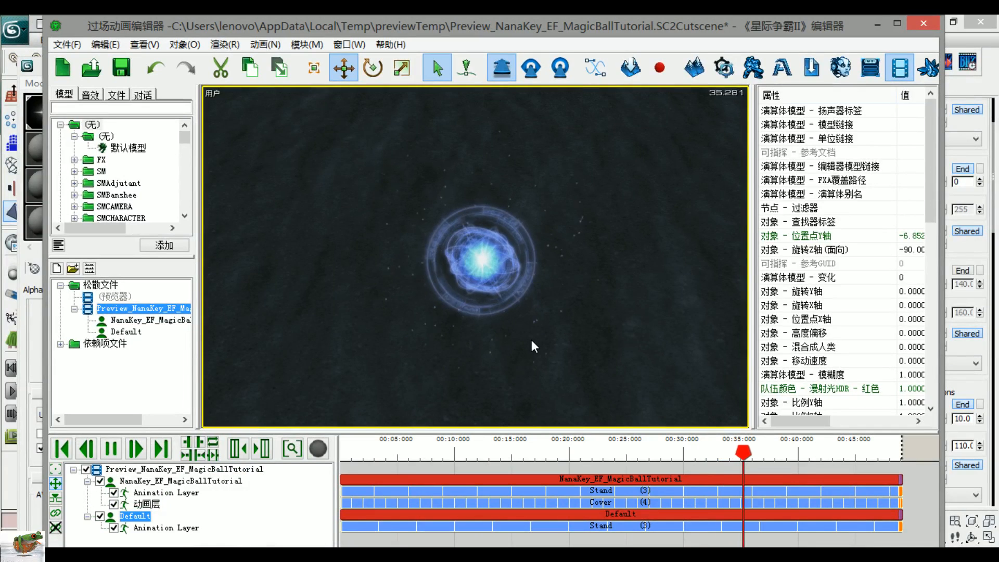
Step: Back in 3ds Max, hide every object except the Charge particle
left_click(961, 347)
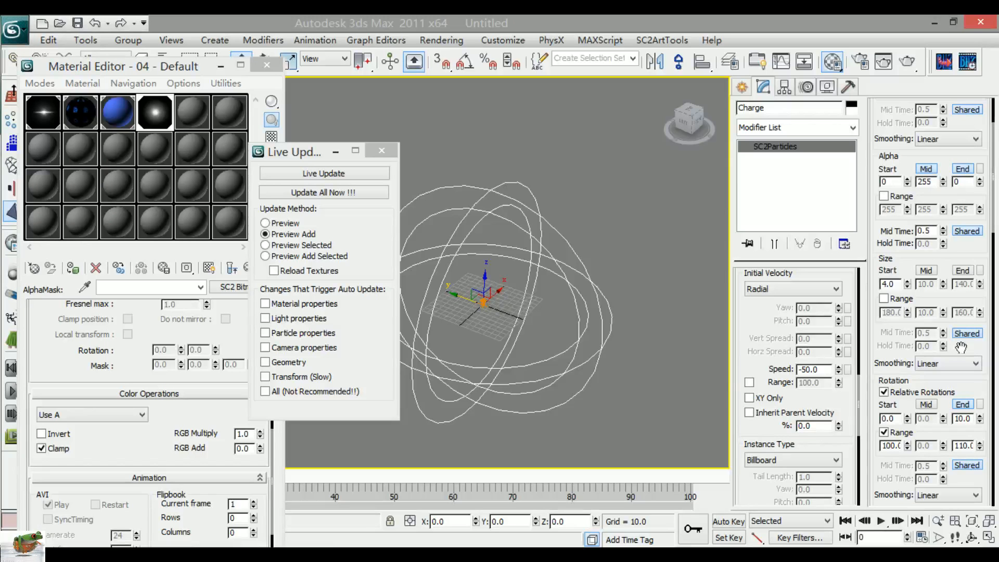
scroll(962, 347, "down", 1)
scroll(480, 358, "up", 2)
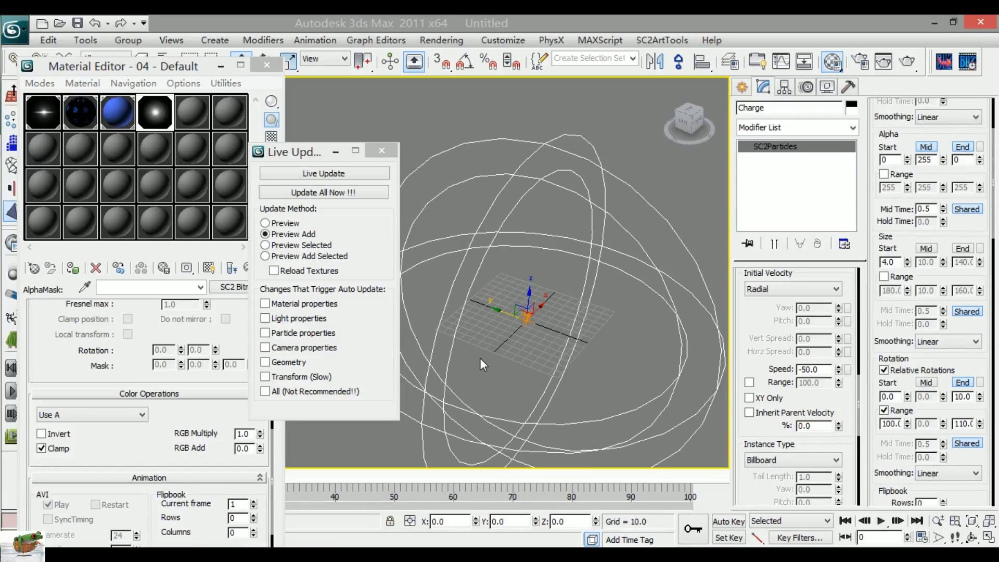
key("ctrl+a")
right_click(523, 318)
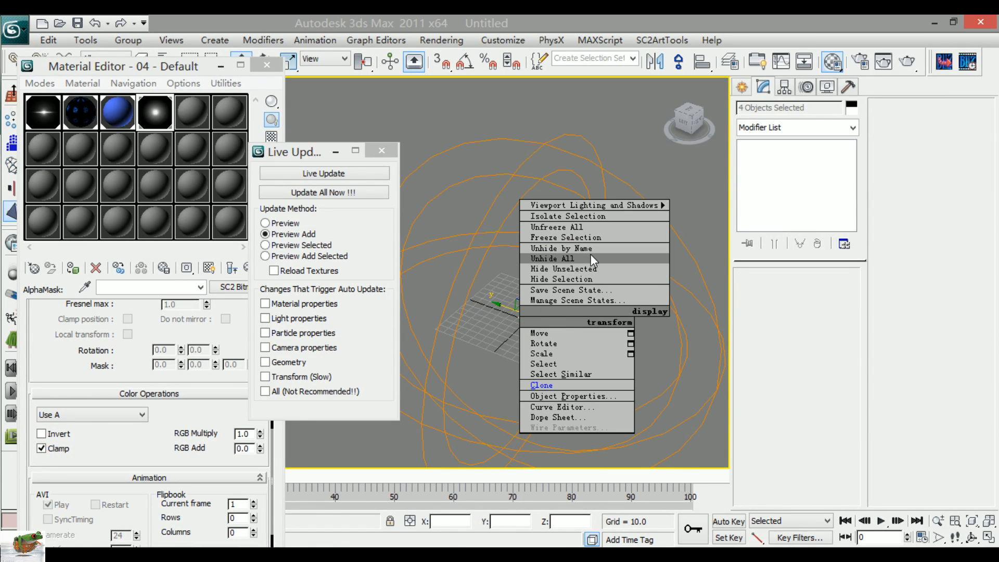
left_click(568, 279)
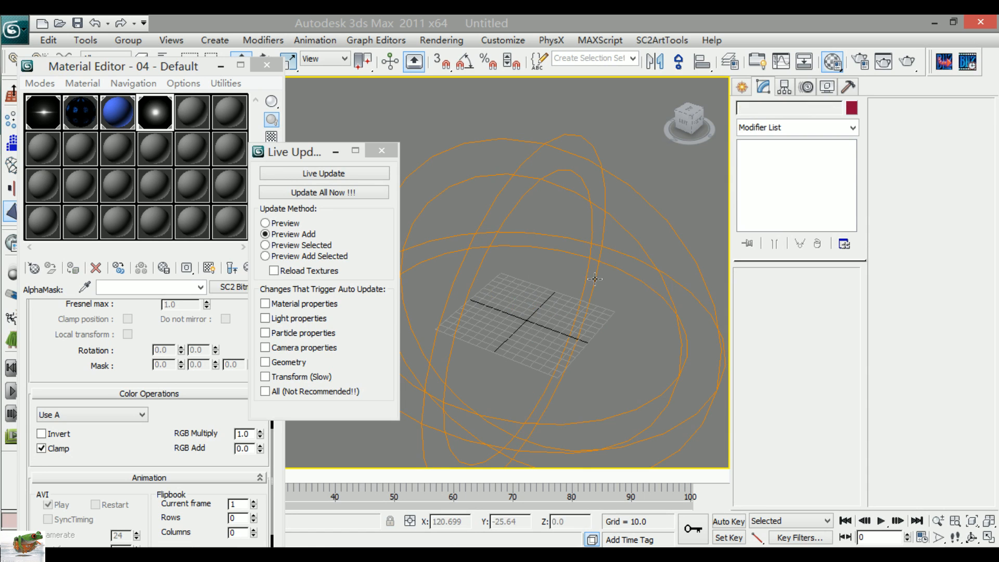
Step: Update the preview, switch to the cutscene editor and examine the isolated Charge particles from another angle
left_click(301, 194)
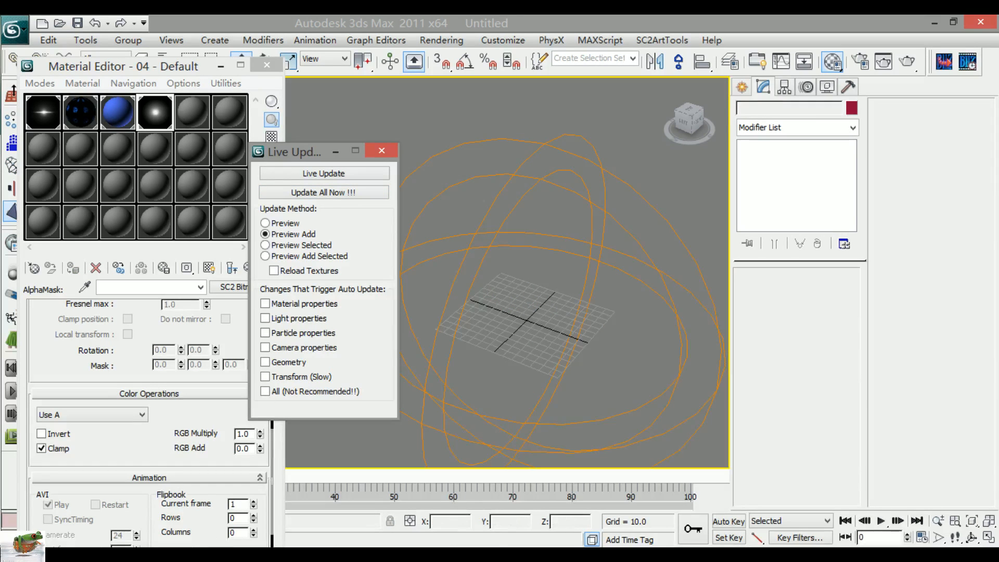
left_click(254, 555)
left_click(434, 477)
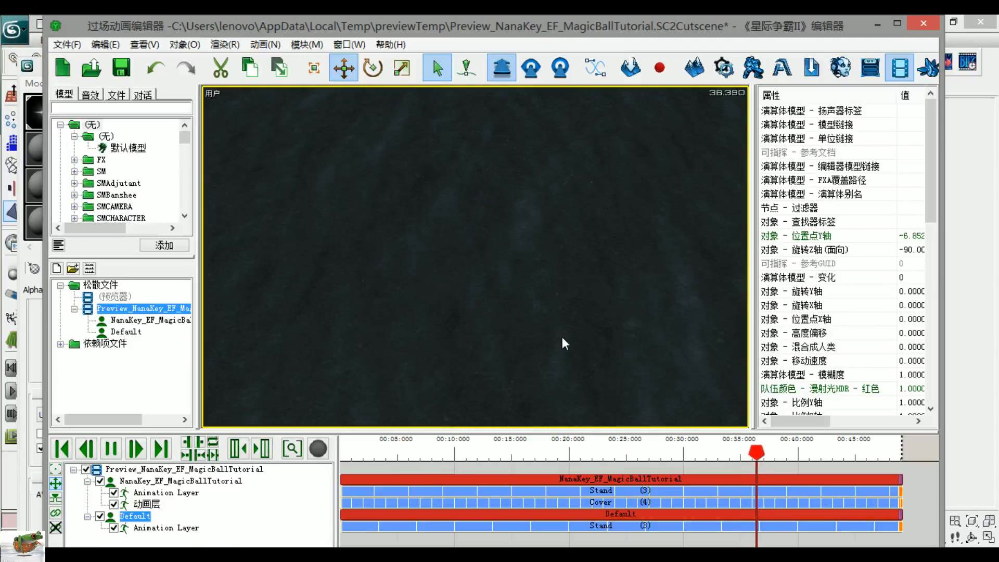
right_click_drag(562, 337, 505, 304, "ctrl")
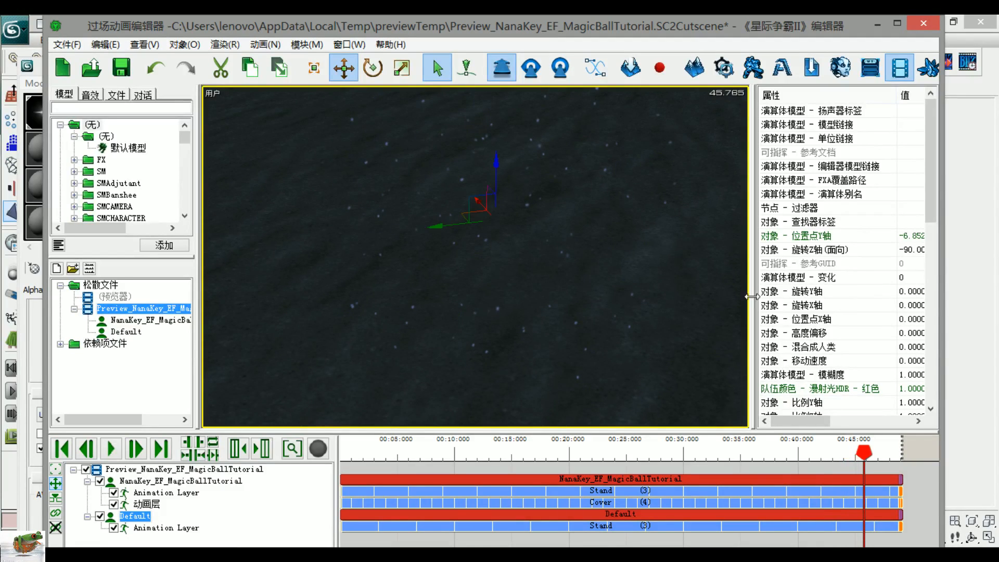
Step: Back in 3ds Max, give the Charge particle a Lifetime of 2.5 with a Range of 3, and check the updated preview in the cutscene editor
key("alt+Tab")
left_click_drag(635, 376, 682, 466)
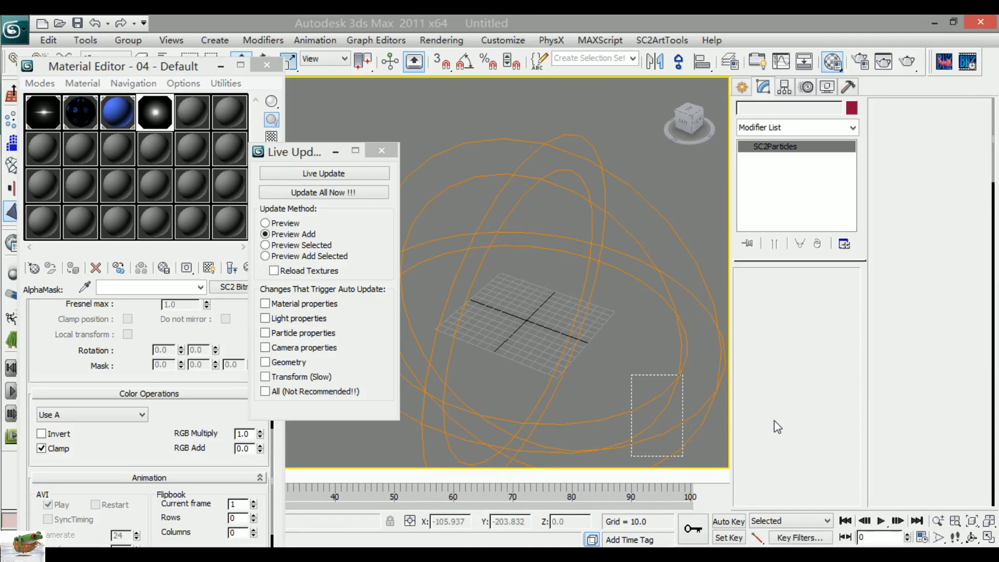
scroll(760, 424, "down", 5)
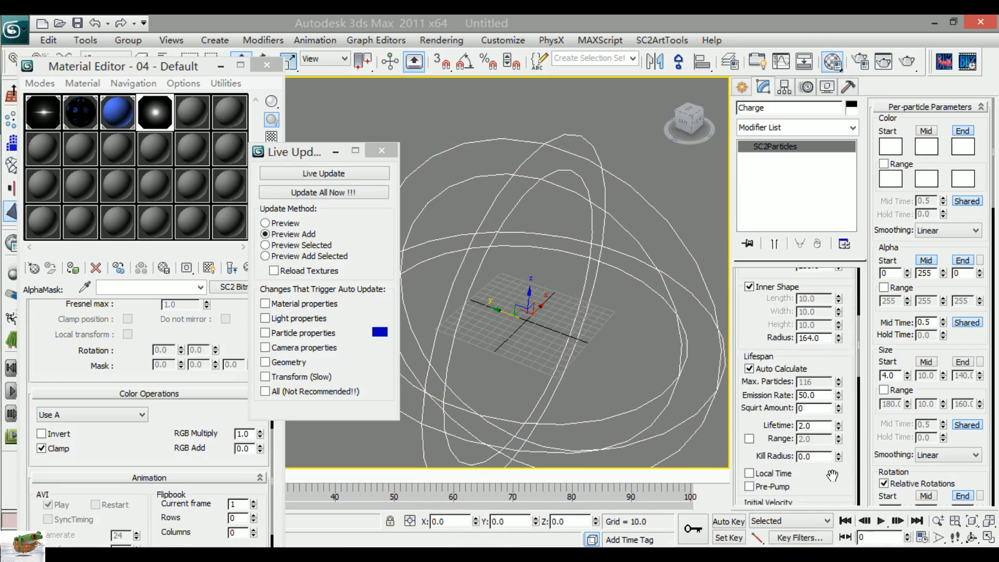
left_click_drag(754, 405, 751, 355)
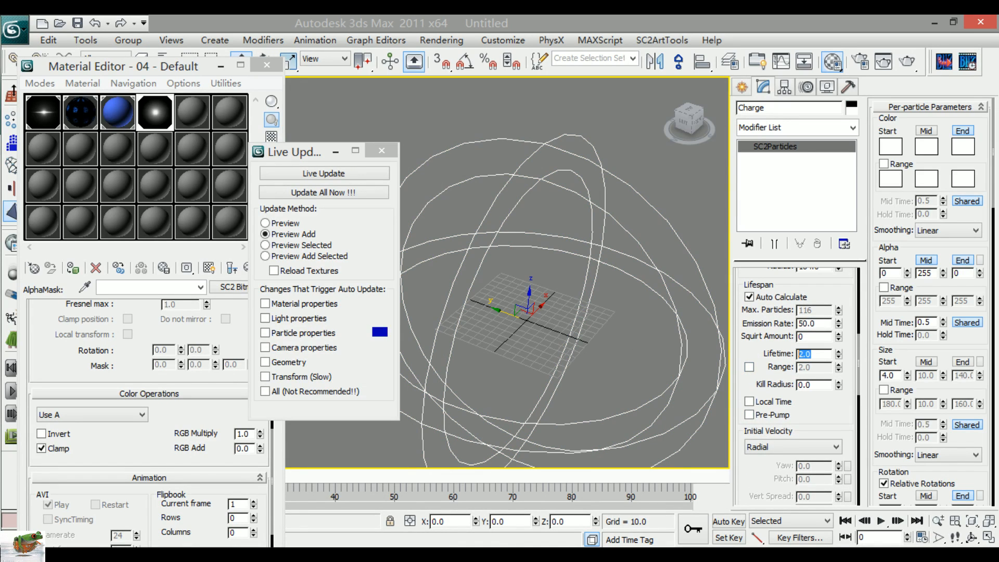
type("2.5")
key("Return")
left_click(749, 367)
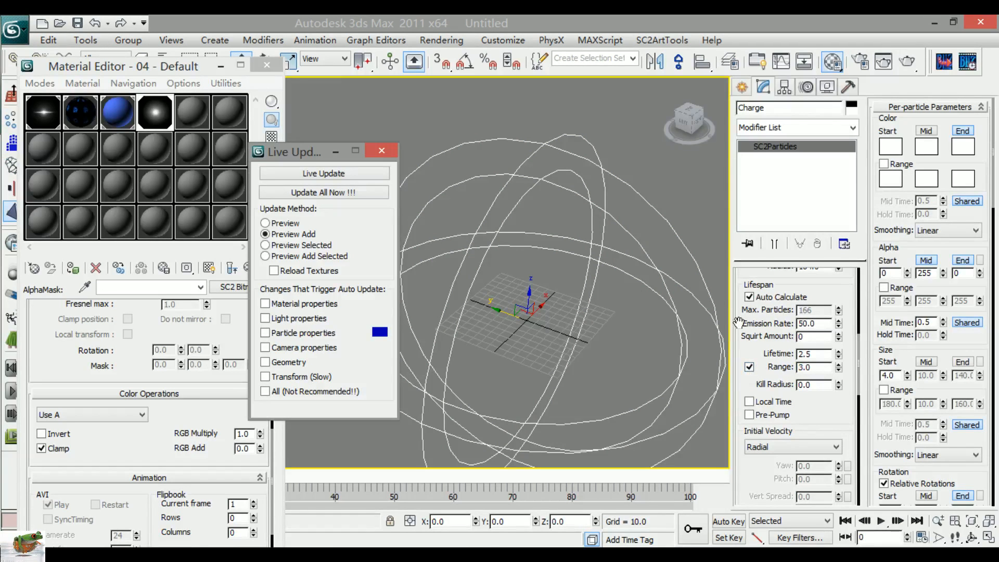
left_click(360, 192)
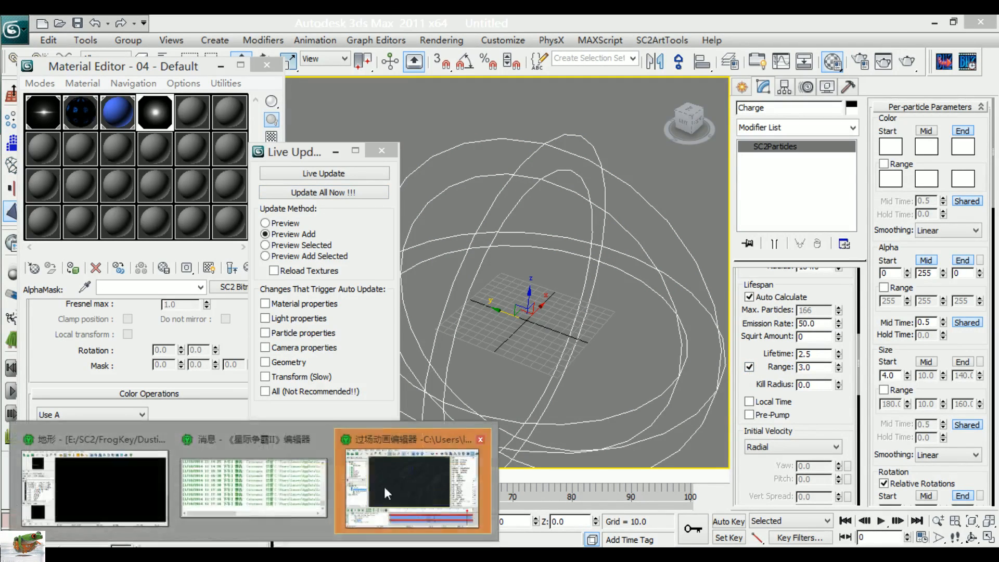
left_click(384, 486)
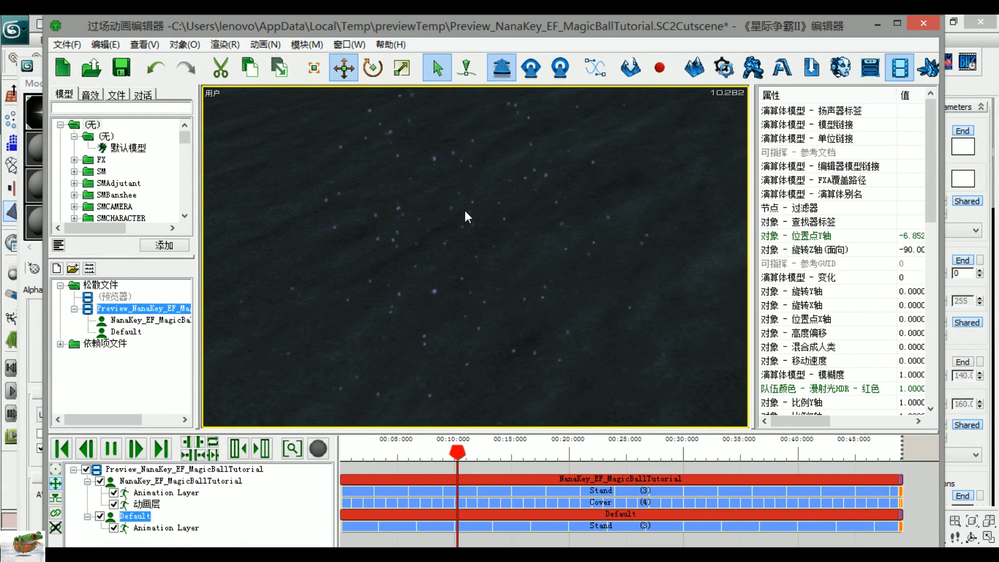
Step: Back in 3ds Max, disable the Rotation Range of the Charge particle
left_click(964, 337)
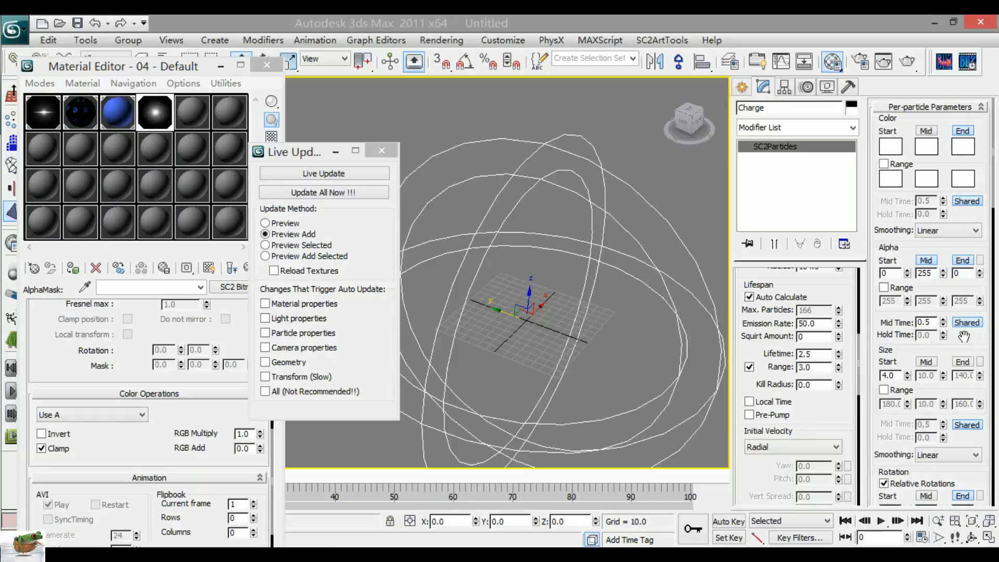
scroll(826, 398, "down", 3)
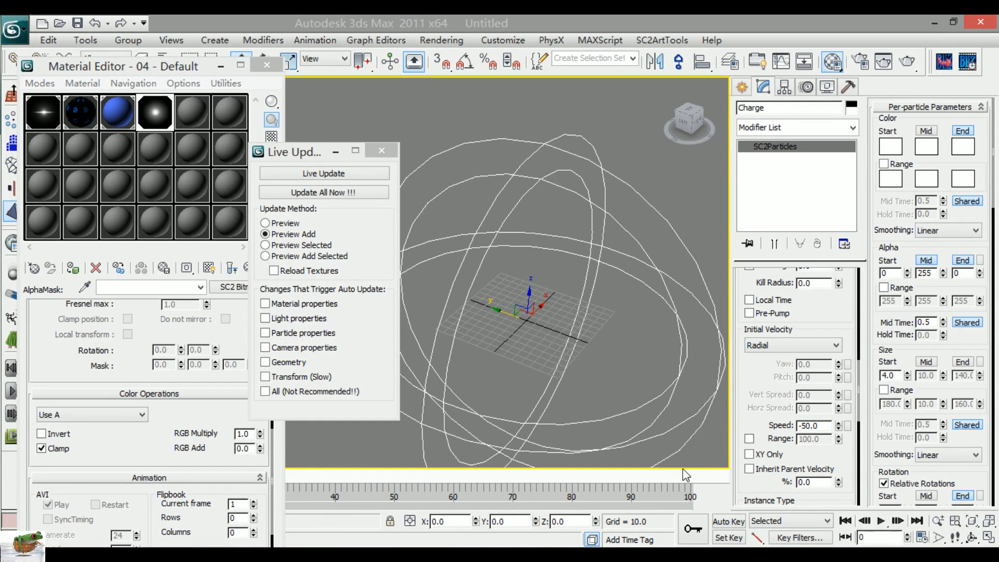
scroll(905, 437, "down", 3)
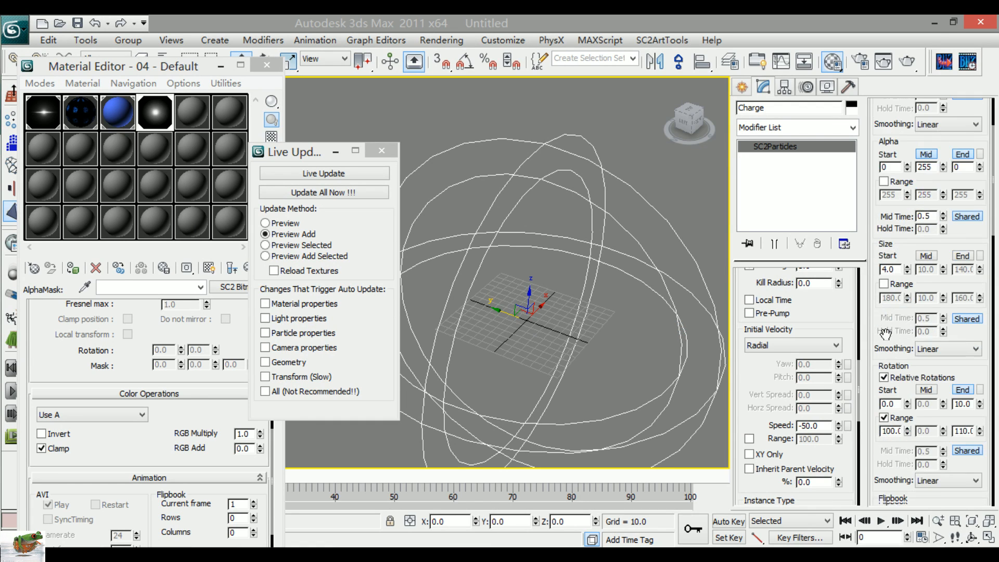
left_click(884, 411)
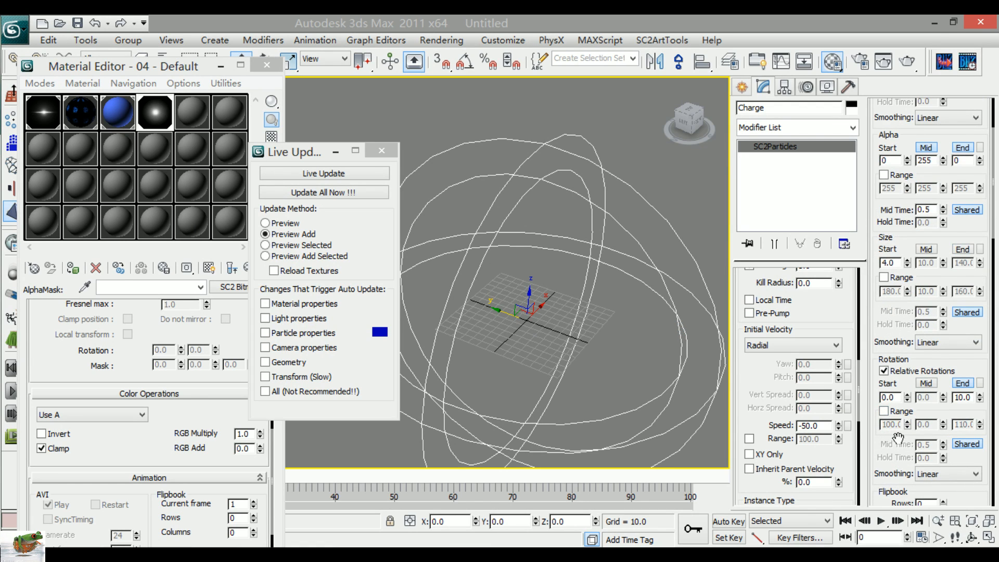
Step: Set the Charge particle's Instance Type to Tail with a Tail Length of 3
left_click_drag(759, 407, 755, 385)
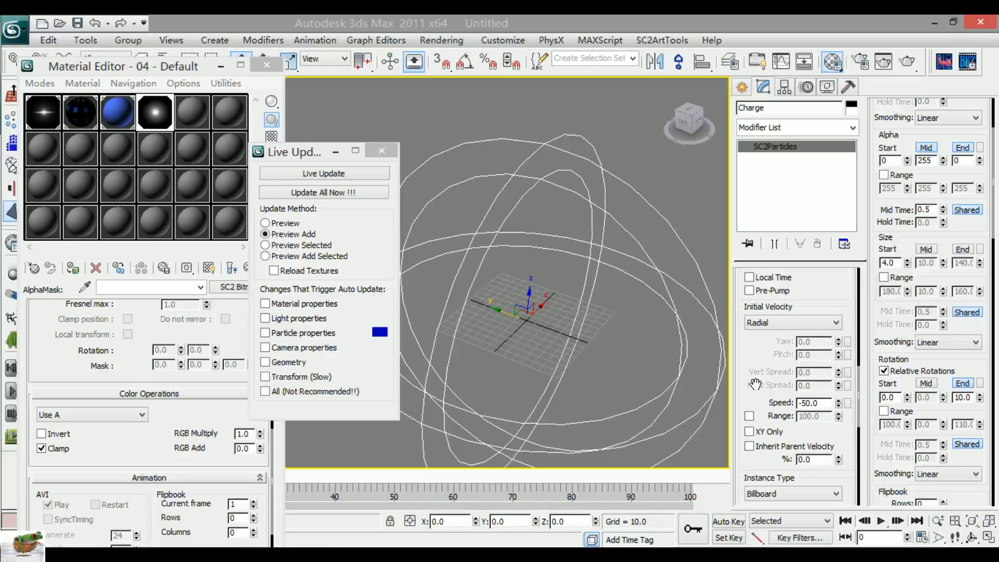
scroll(764, 383, "down", 3)
left_click(782, 397)
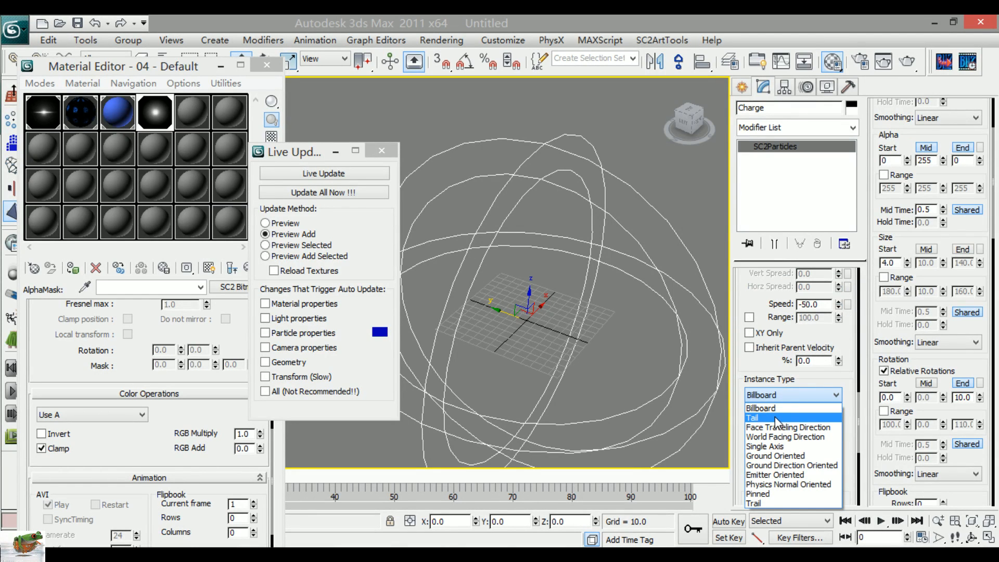
left_click(775, 416)
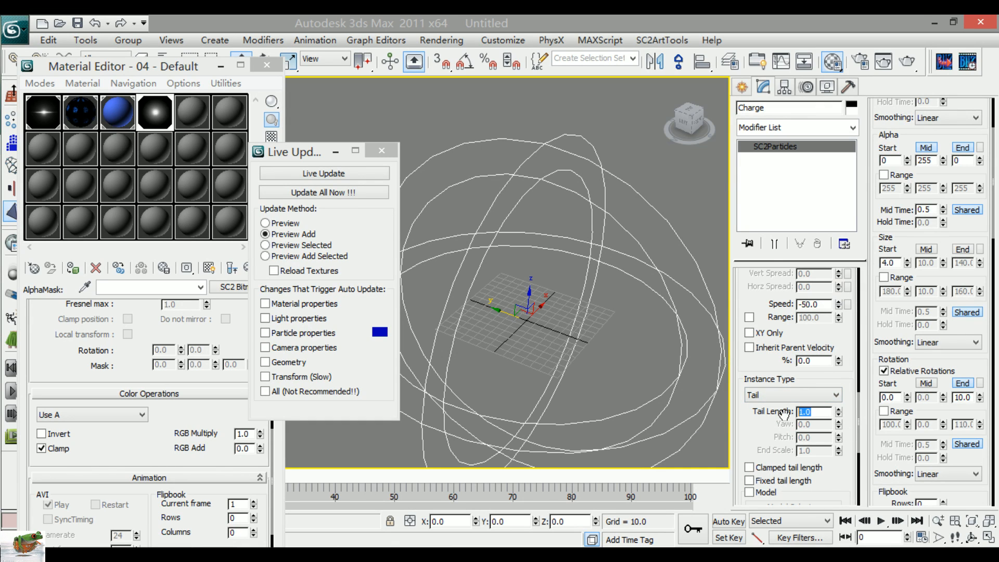
type("3")
left_click(397, 212)
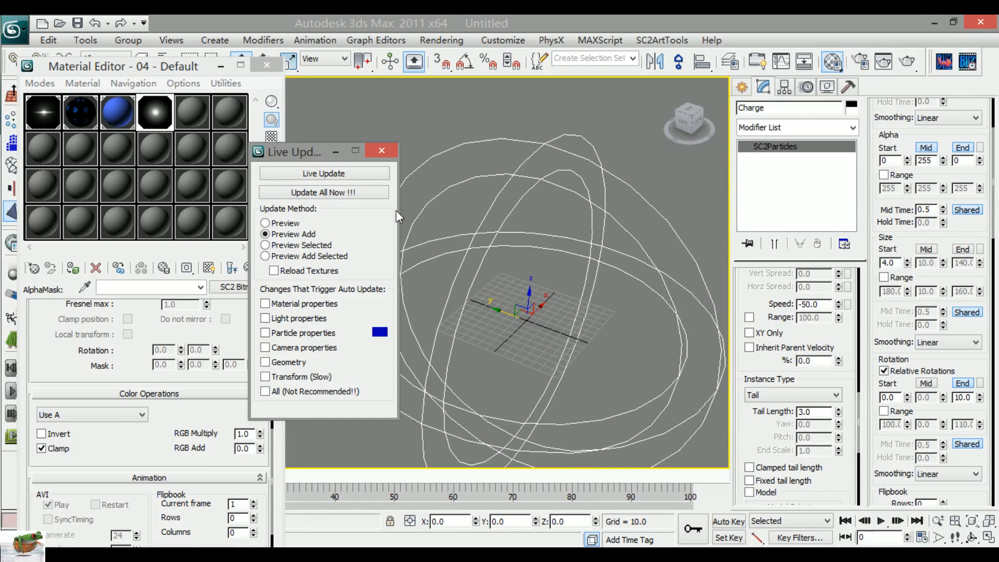
Step: Update the preview, switch to the cutscene editor and examine the tail-shaped Charge particles from several angles, both paused and playing
left_click(332, 194)
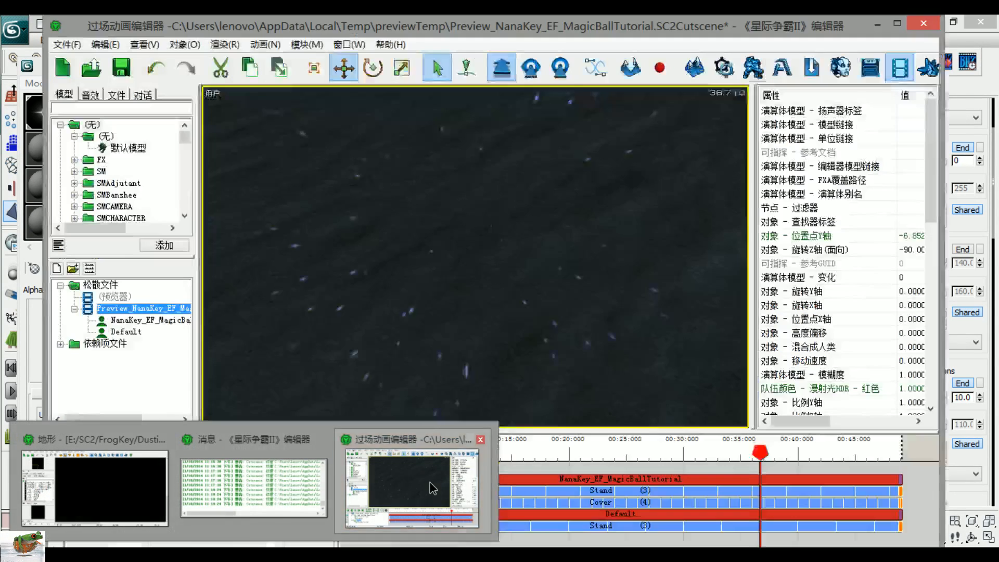
left_click(411, 476)
mouse_move(513, 290)
middle_mouse_down("alt")
mouse_move(370, 303)
mouse_move(528, 295)
middle_mouse_up("alt")
scroll(523, 339, "up", 3)
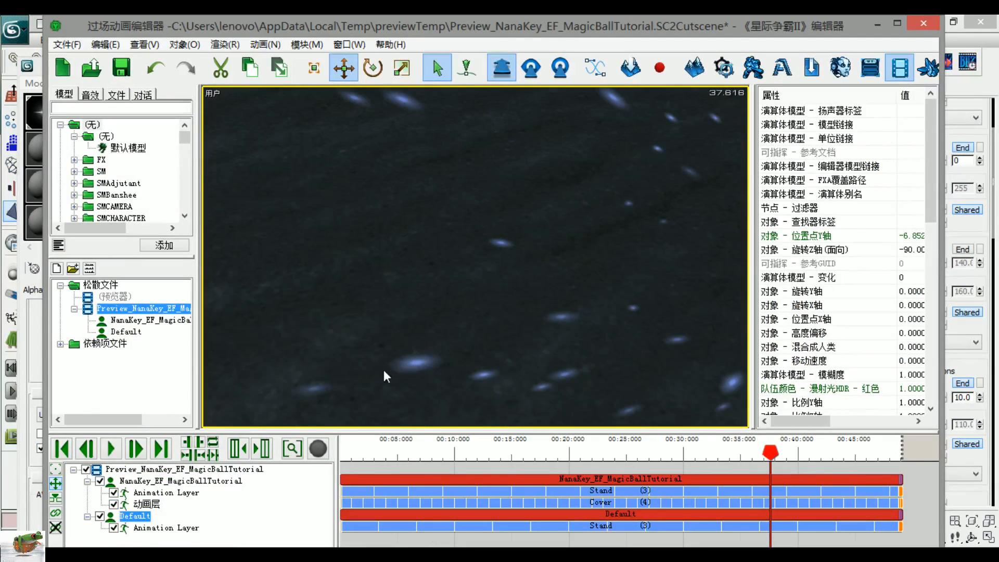
scroll(564, 344, "down", 3)
middle_click_drag(564, 344, 479, 301, "alt")
scroll(480, 307, "up", 3)
key("space")
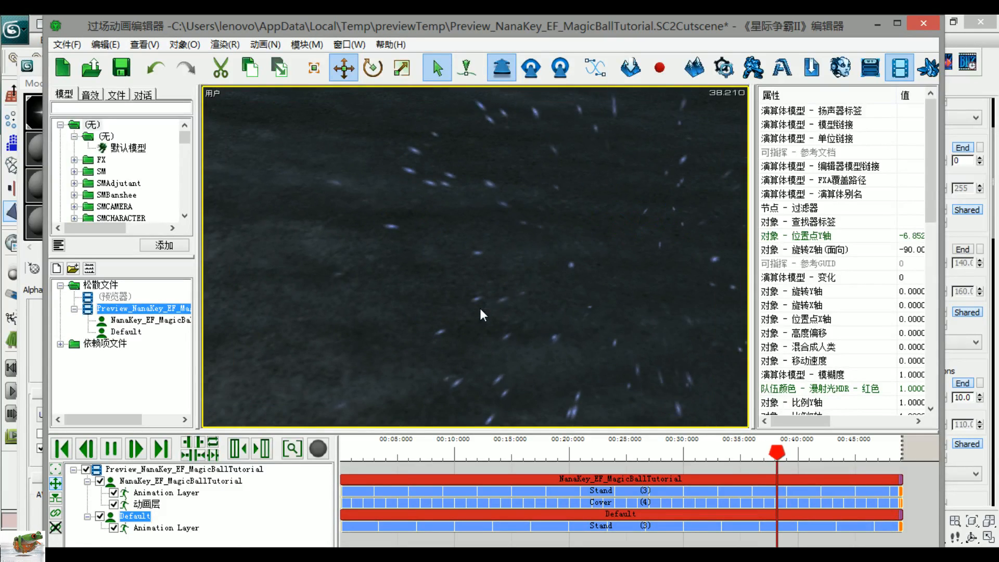
key("space")
middle_click_drag(579, 294, 510, 250, "alt")
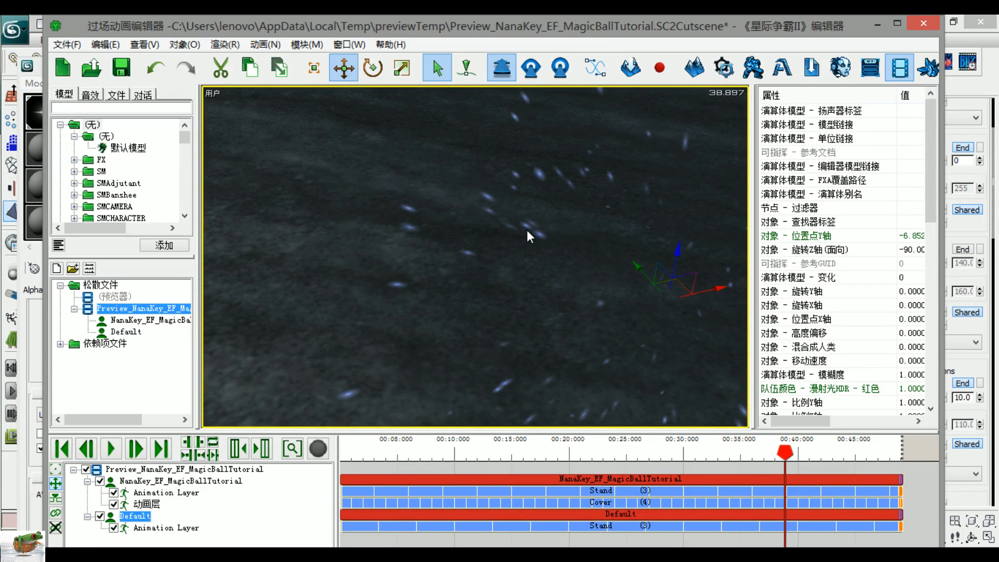
middle_click_drag(537, 228, 481, 247, "alt")
middle_click_drag(417, 156, 432, 186)
scroll(435, 189, "up", 3)
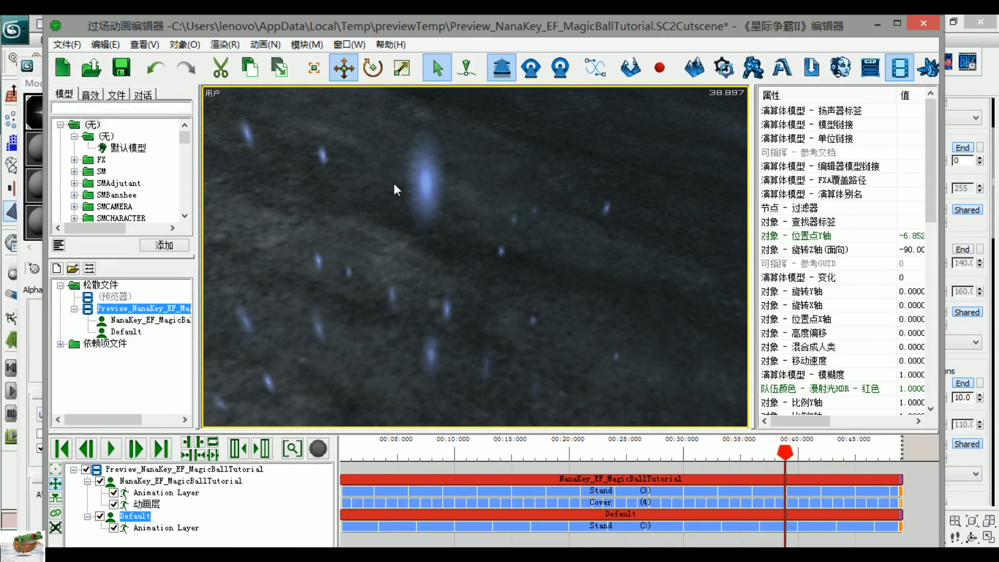
scroll(432, 214, "down", 5)
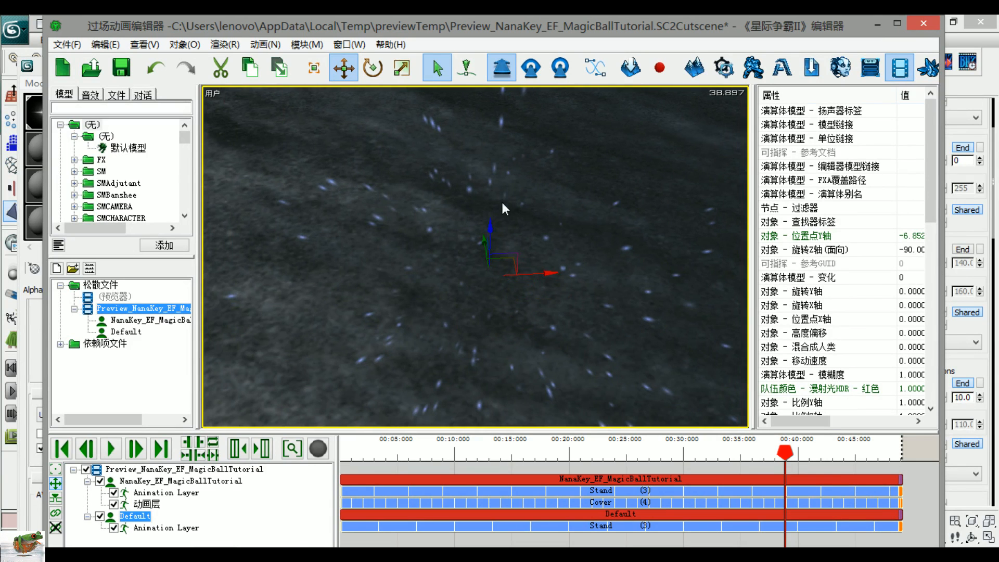
key("space")
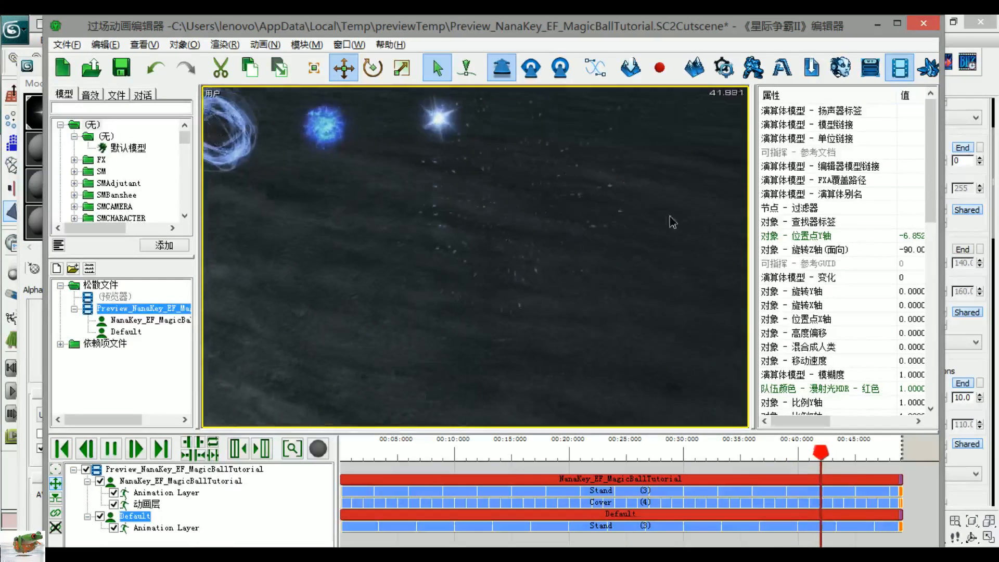
key("space")
Step: Back in 3ds Max, set the Charge particle's Speed to -70 with a Range of -40, and check the updated preview in the cutscene editor
left_click(967, 326)
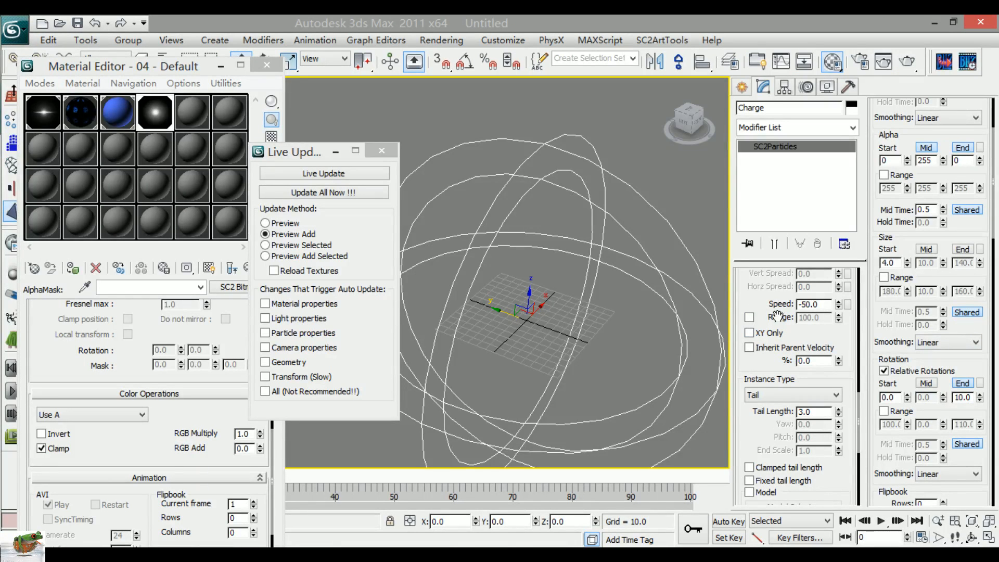
left_click(749, 317)
left_click_drag(808, 318, 776, 318)
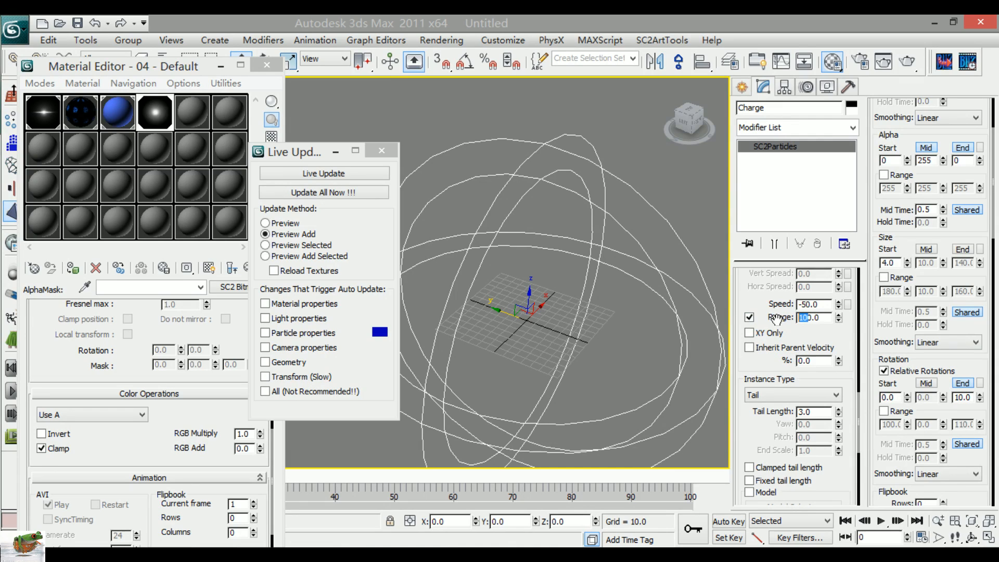
type("-")
key("Return")
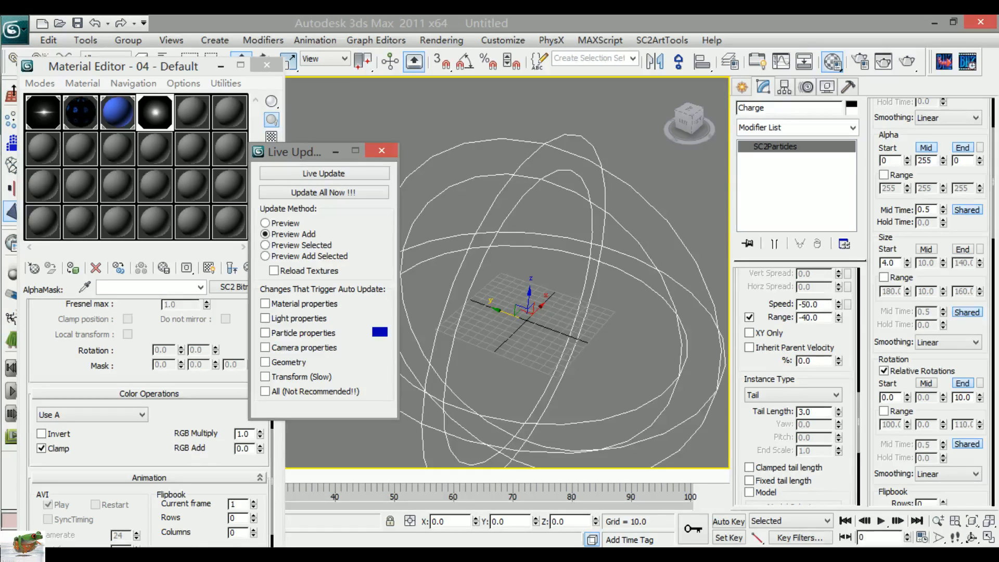
left_click(805, 304)
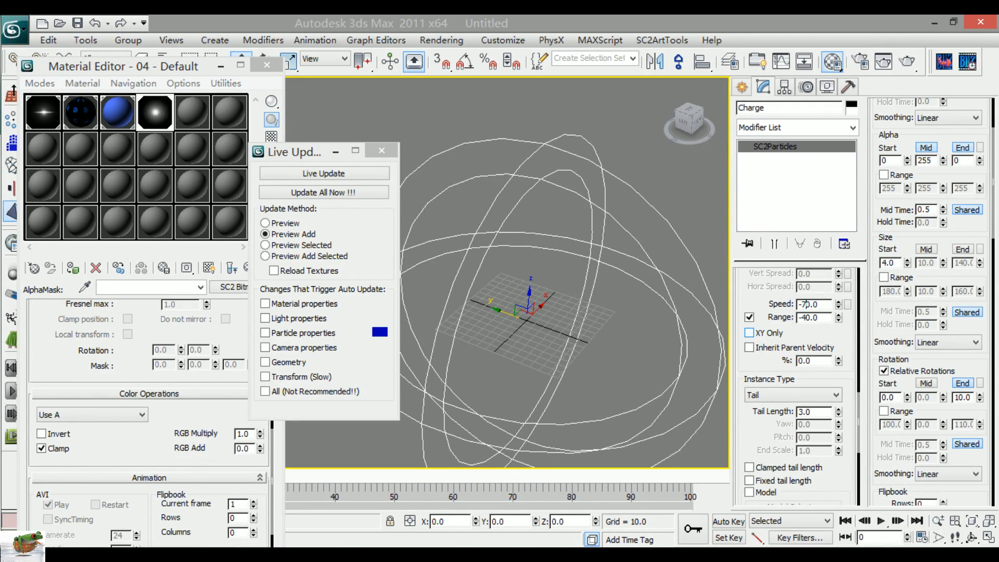
left_click(765, 299)
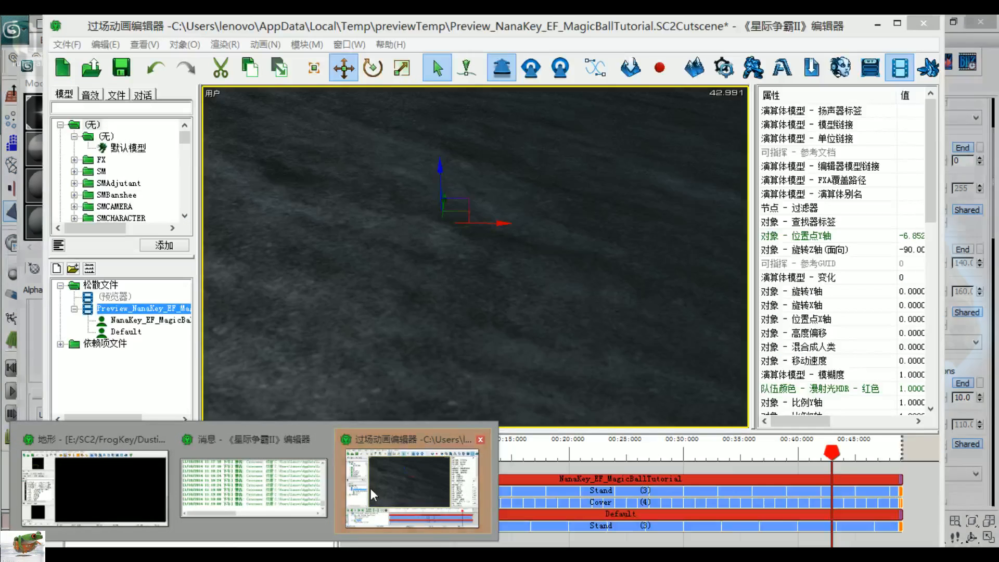
left_click(371, 488)
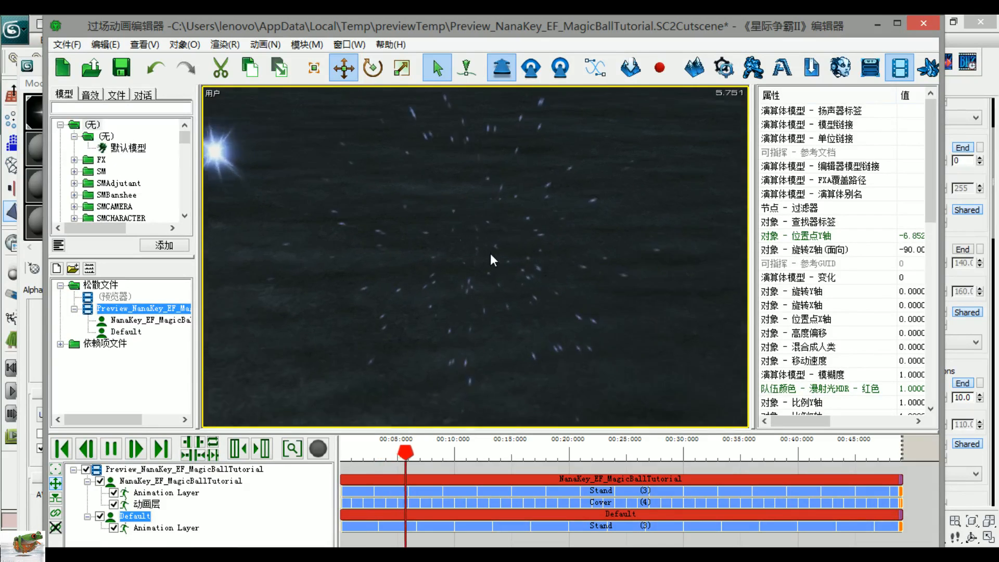
key("space")
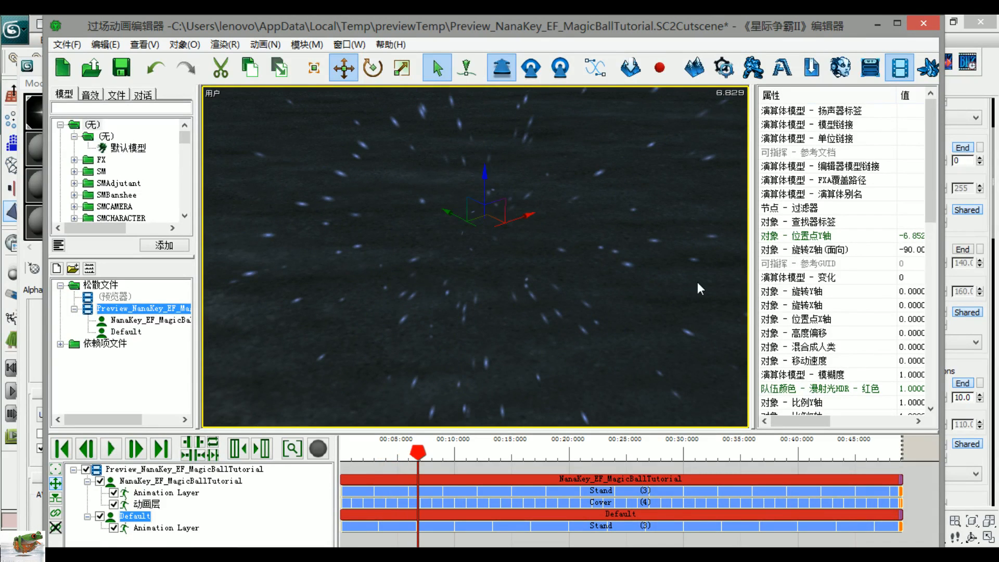
Step: Back in 3ds Max, unhide all objects, update the preview and check the complete magic ball in the cutscene editor
left_click(960, 323)
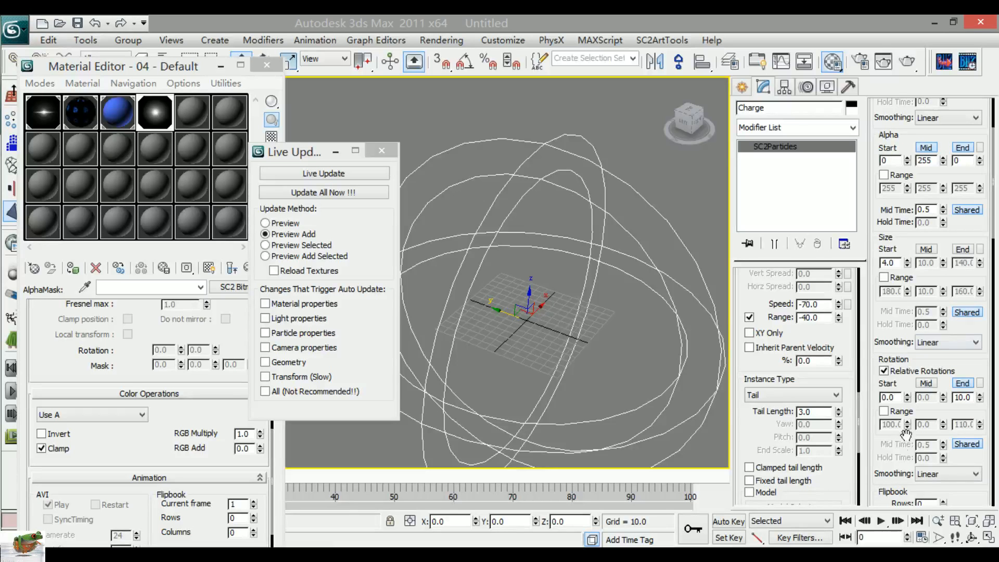
left_click_drag(900, 448, 903, 267)
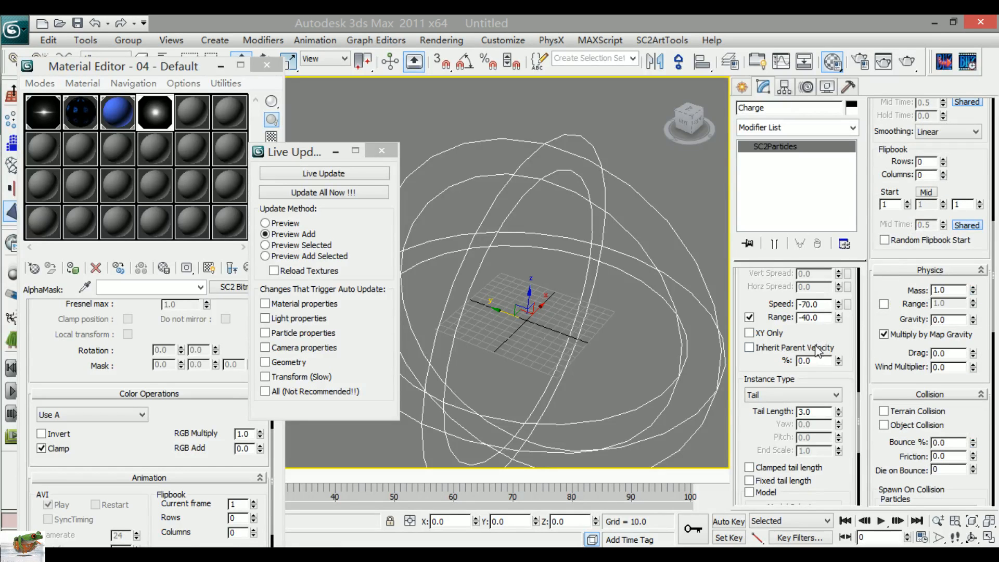
left_click(742, 87)
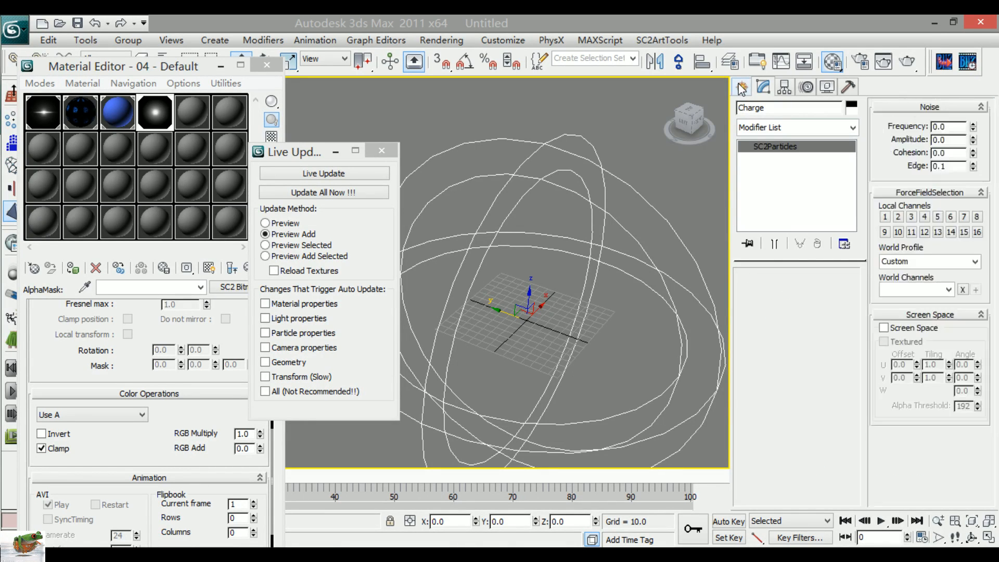
scroll(561, 292, "down", 4)
middle_click_drag(560, 292, 577, 276)
right_click(668, 351)
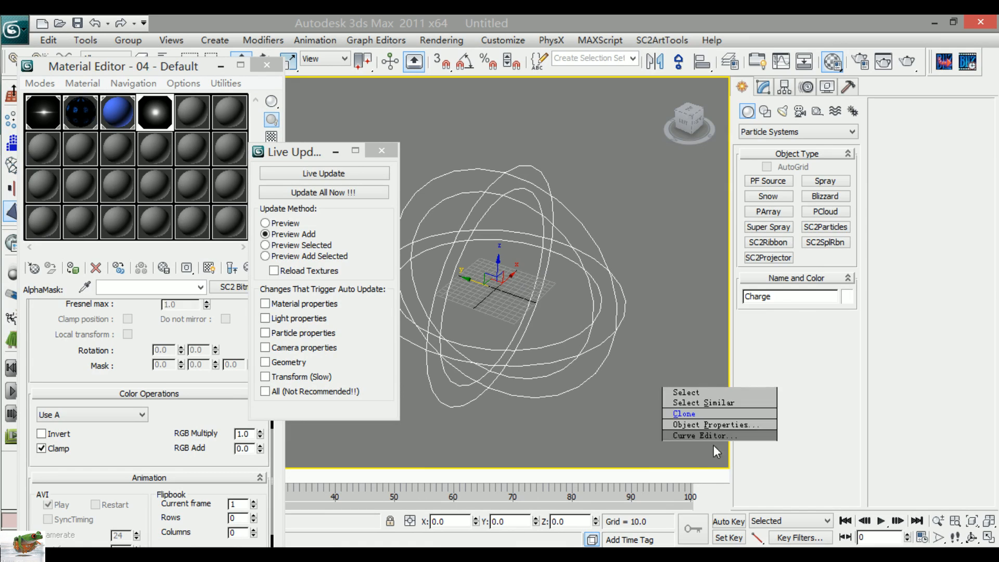
left_click(689, 297)
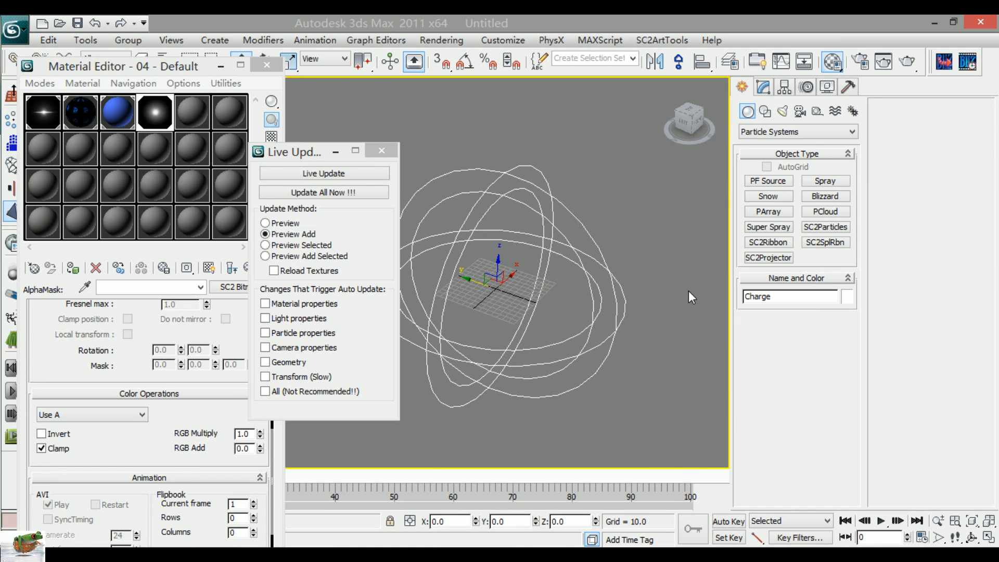
middle_click_drag(689, 290, 630, 351, "alt")
left_click(364, 192)
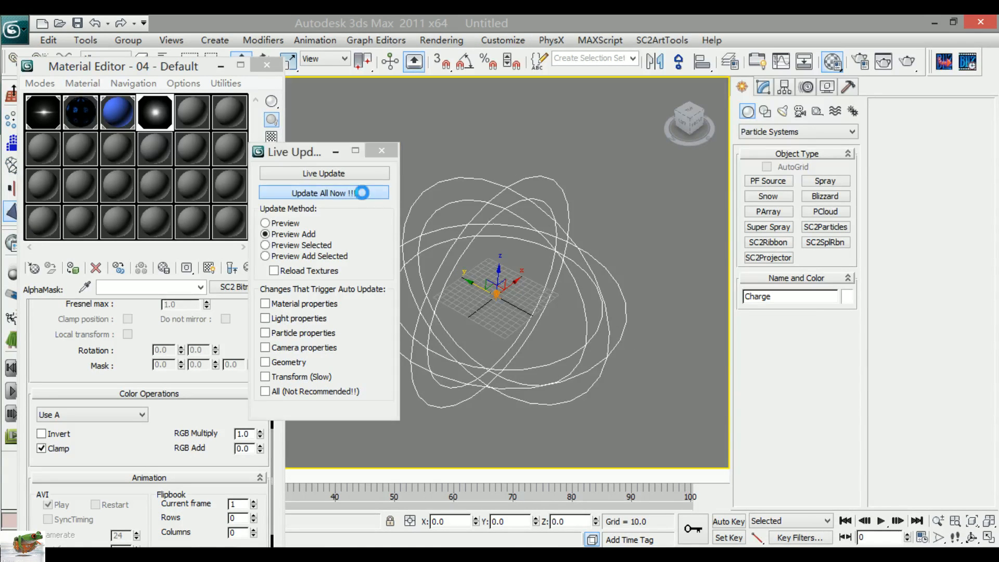
left_click(429, 468)
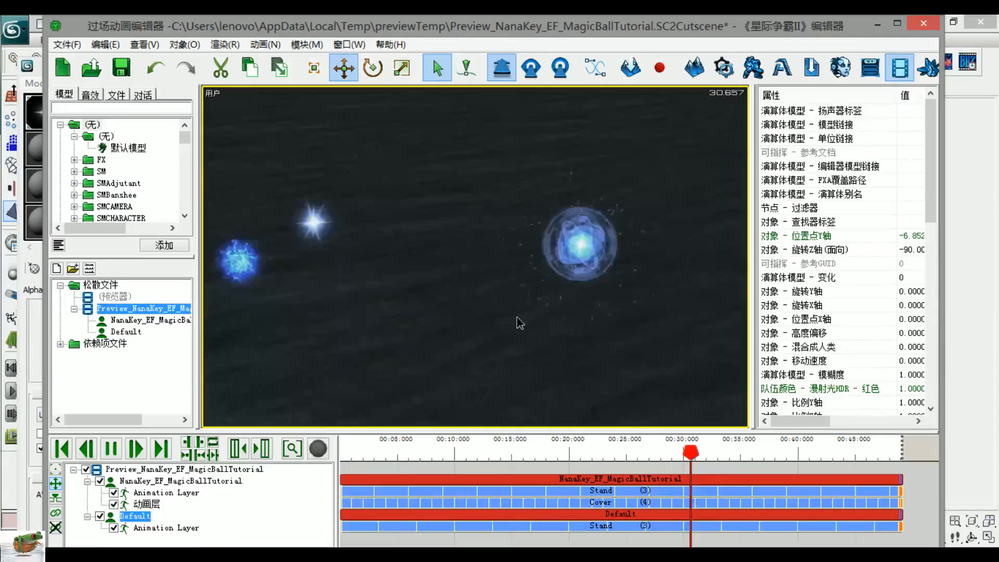
Step: Back in 3ds Max, set the Charge particle's Emission Rate to 30 and check the updated preview in the cutscene editor
left_click(984, 296)
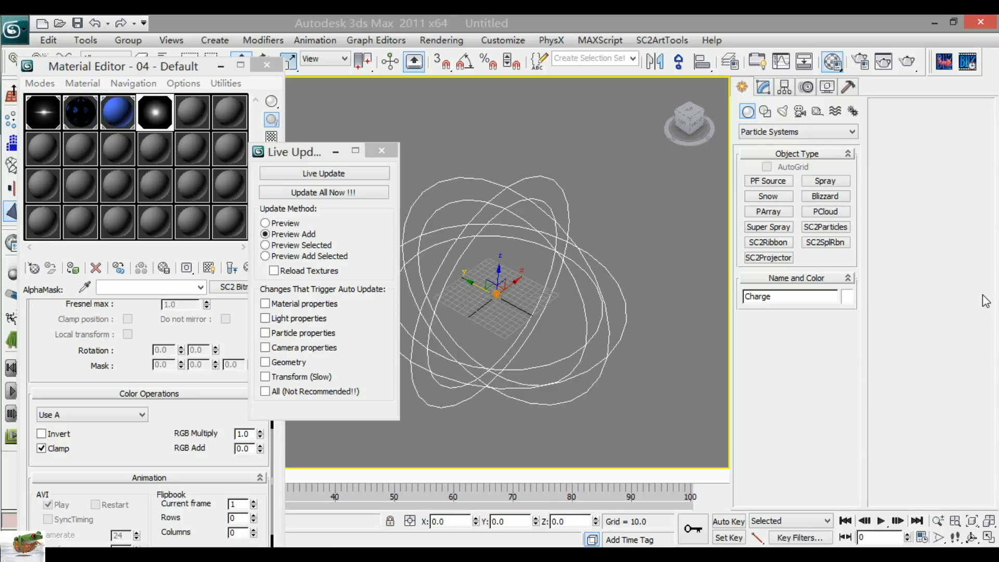
left_click_drag(598, 419, 598, 420)
left_click(764, 87)
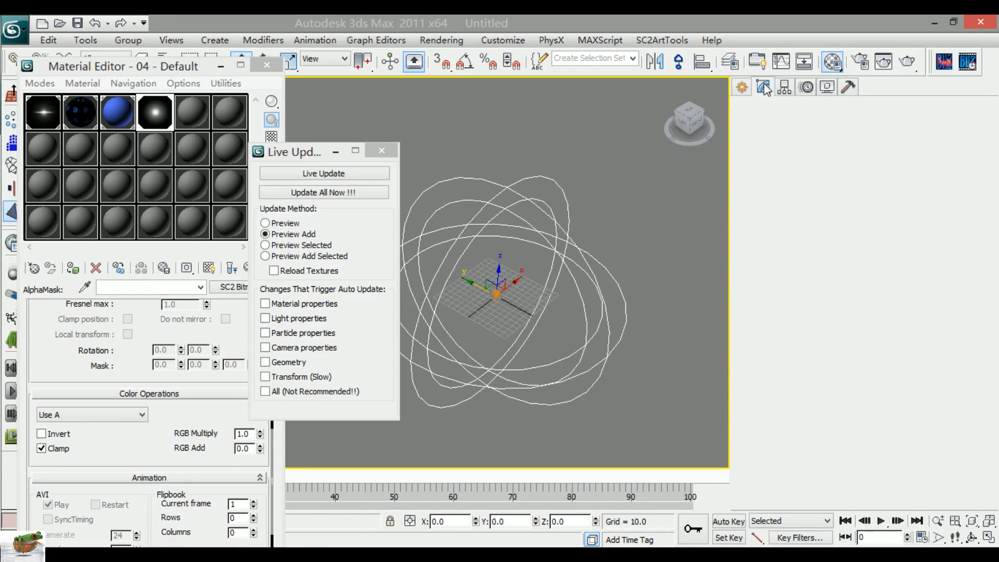
left_click_drag(755, 386, 763, 306)
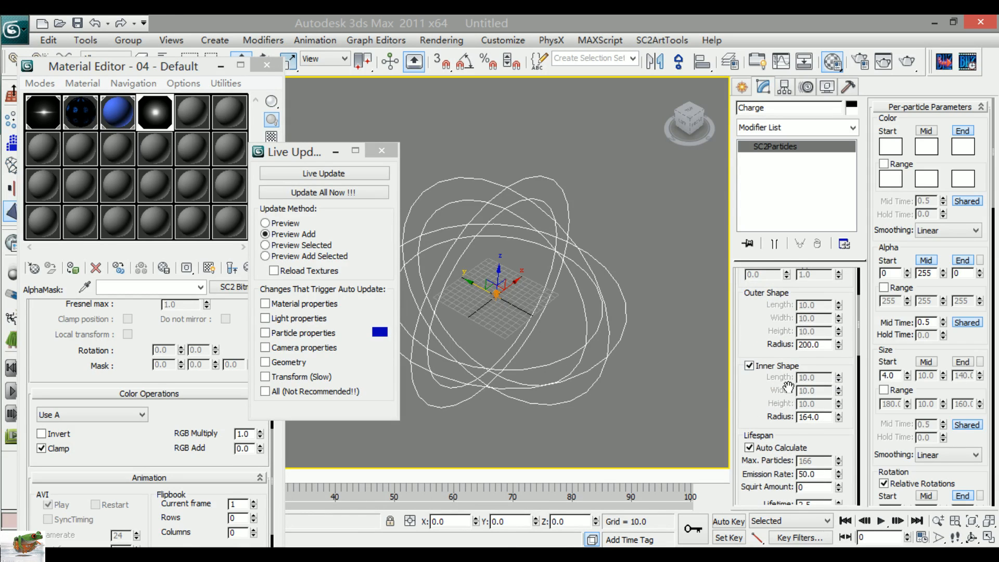
scroll(778, 410, "down", 2)
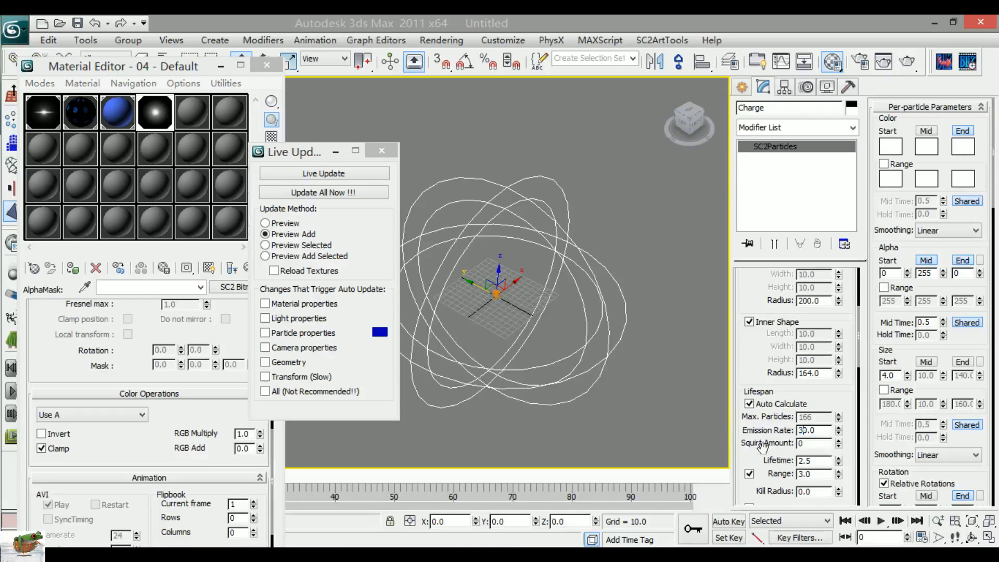
left_click(749, 431)
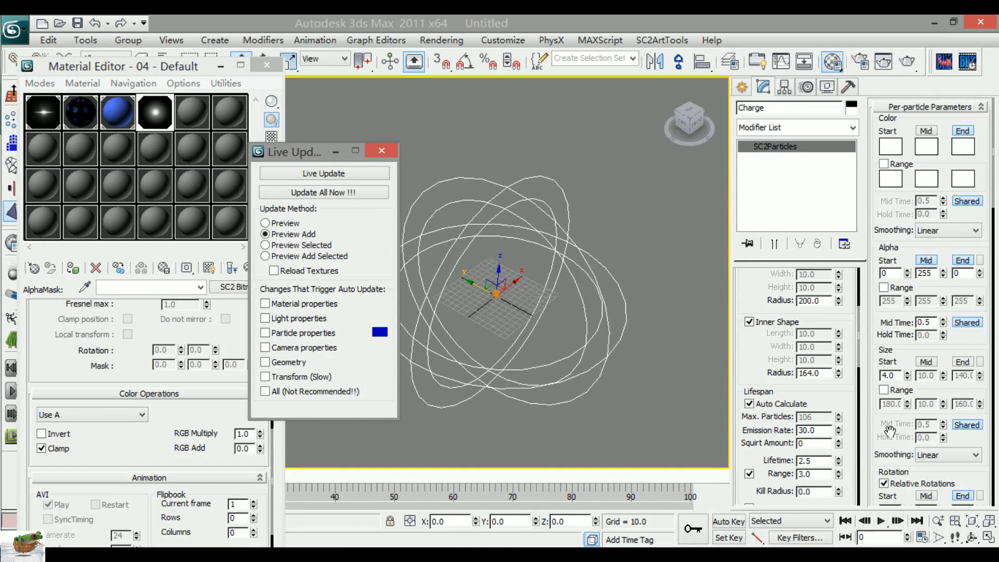
left_click(280, 193)
left_click(254, 552)
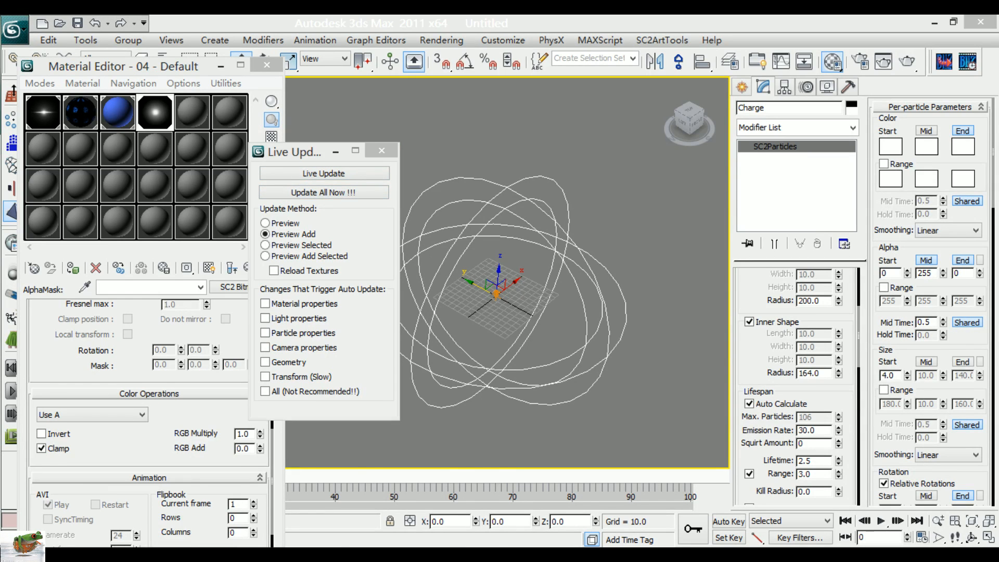
left_click(411, 484)
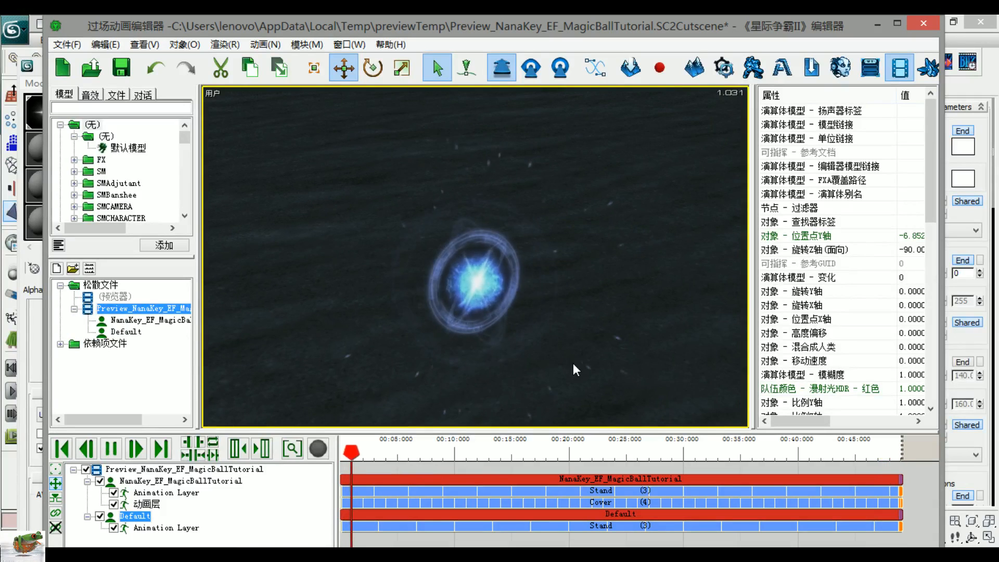
key("space")
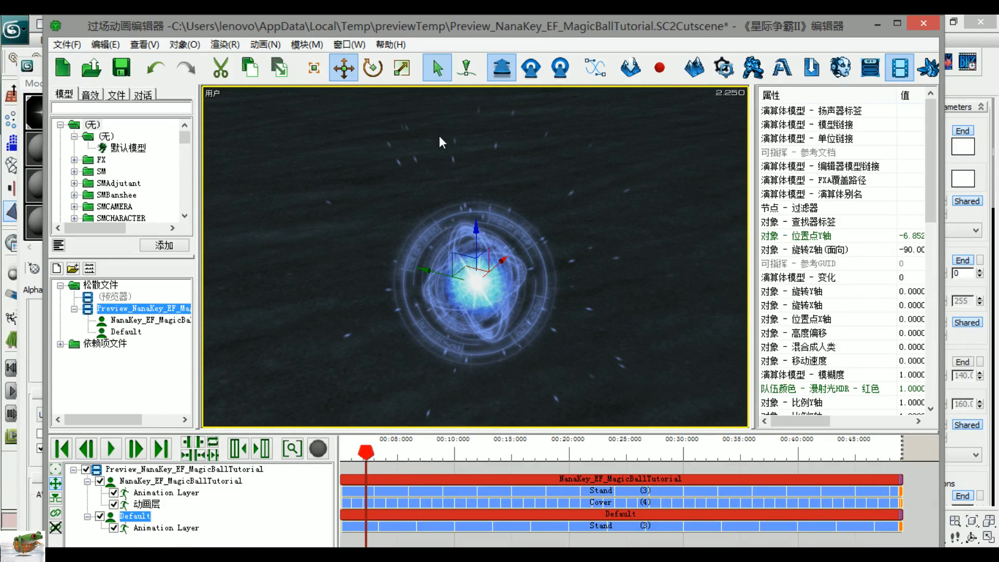
Step: Back in 3ds Max, set the Charge particle's Start Size to 2 with a Size Range of 7, and update the preview
left_click(966, 342)
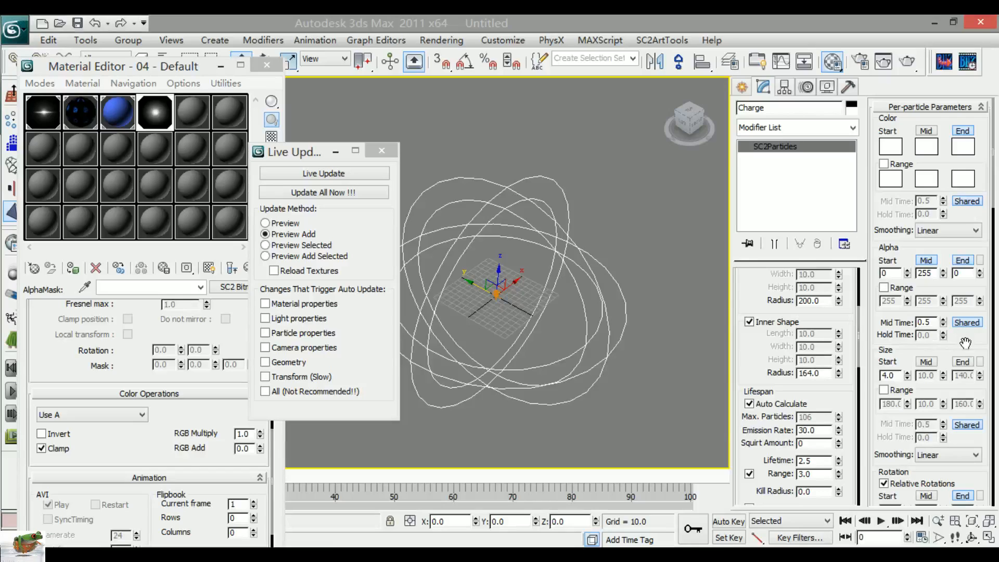
left_click(885, 391)
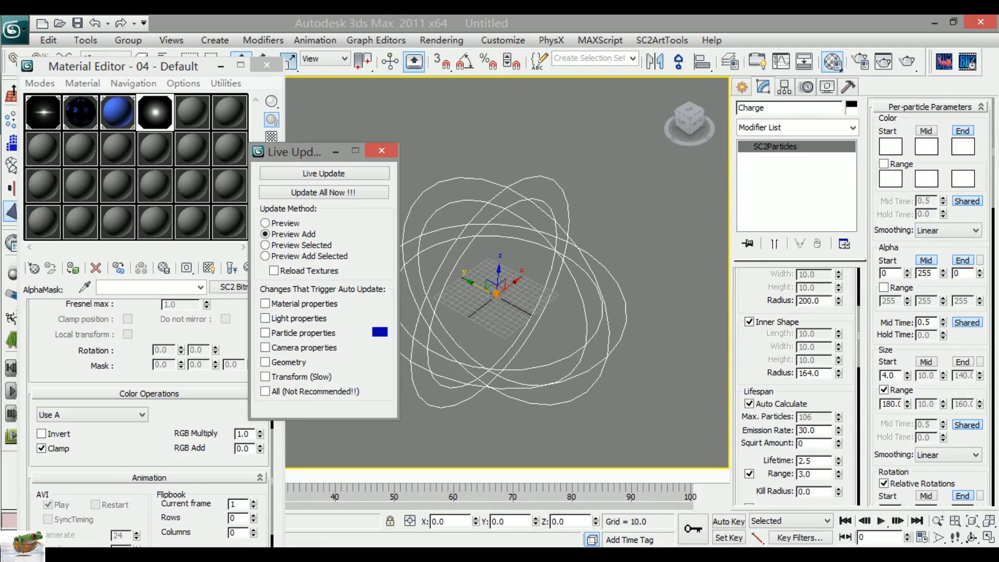
left_click_drag(897, 404, 865, 407)
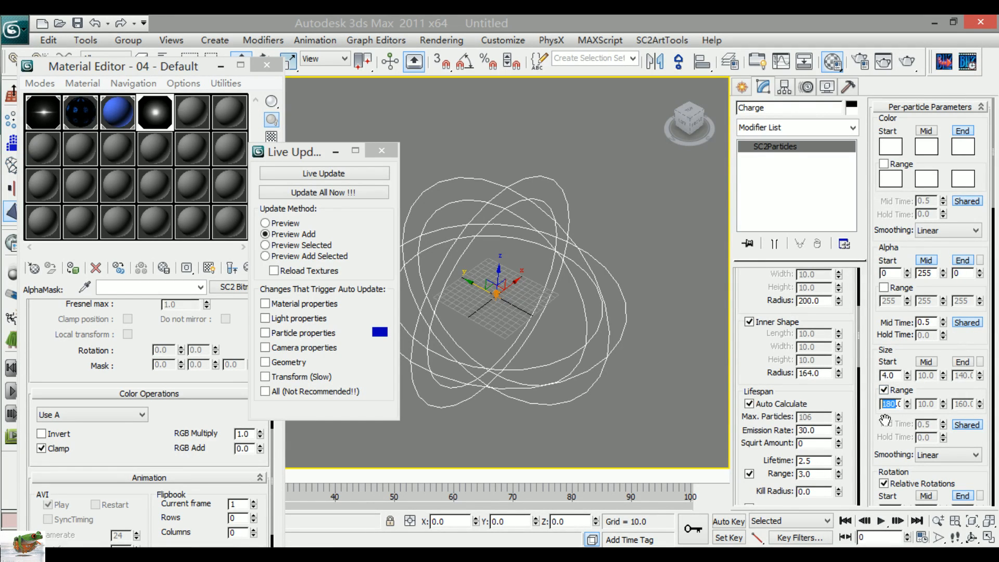
type("7")
key("Return")
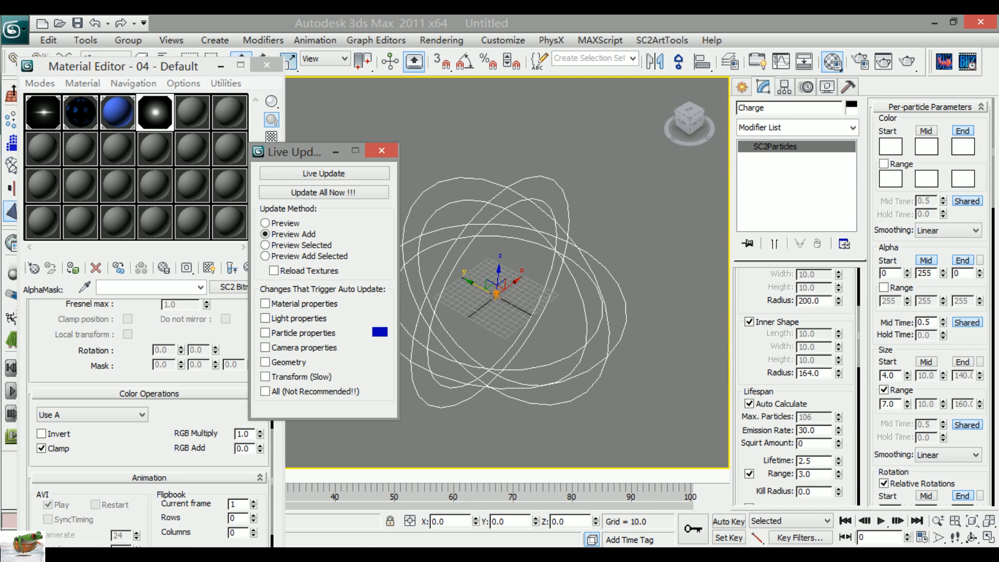
left_click_drag(897, 376, 870, 381)
type("2")
key("Return")
left_click(297, 196)
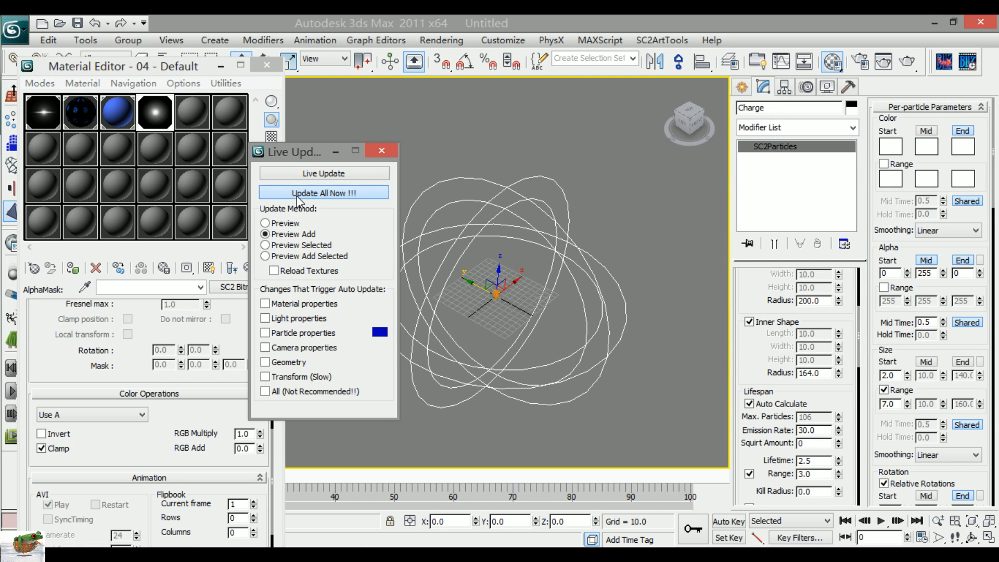
Step: Switch to the cutscene editor, pause playback and examine the size of the Charge particles around the magic ball up close and from afar
left_click(386, 487)
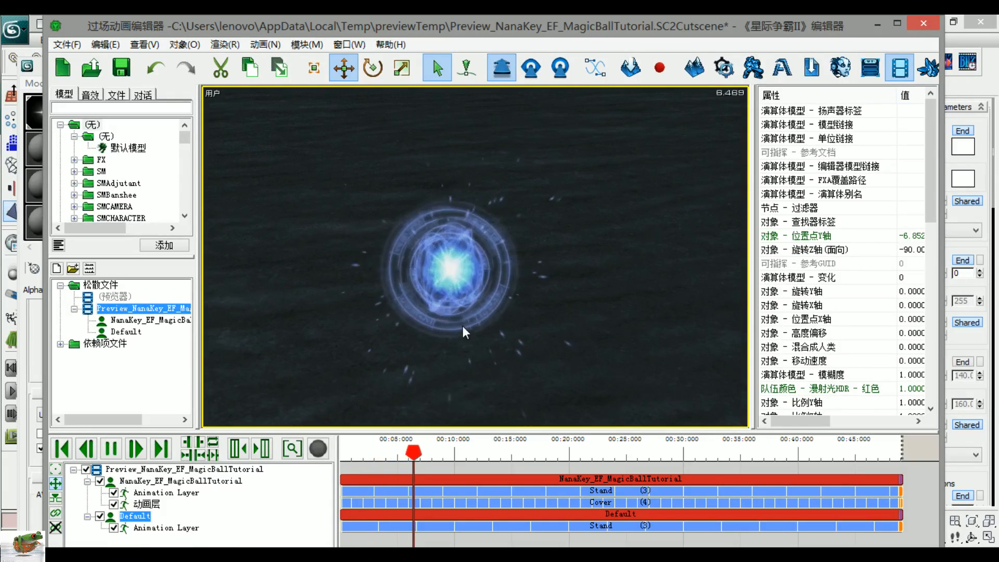
scroll(463, 326, "up", 3)
key("space")
scroll(550, 318, "up", 3)
middle_click_drag(549, 318, 571, 386)
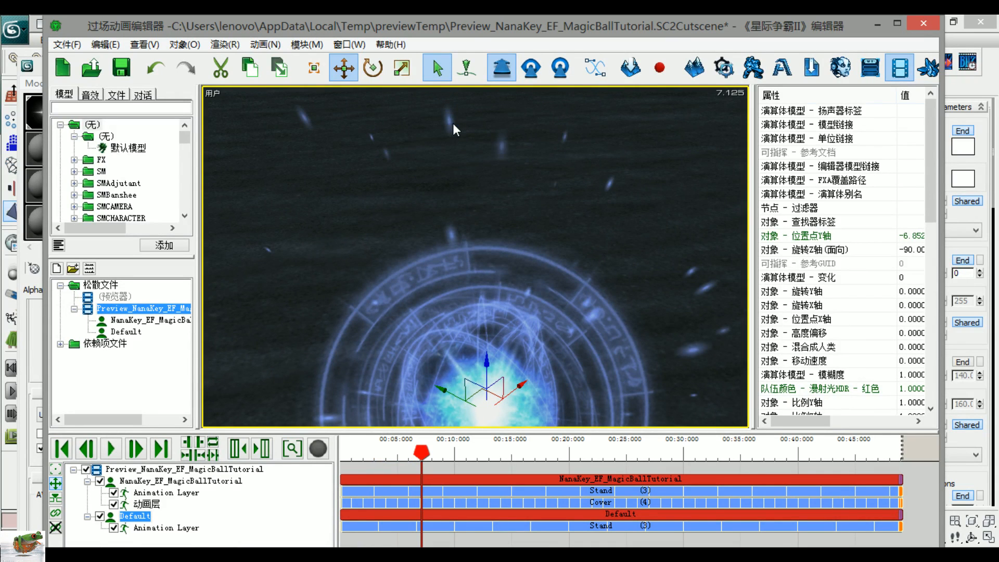
scroll(409, 148, "down", 4)
middle_click_drag(533, 198, 511, 199)
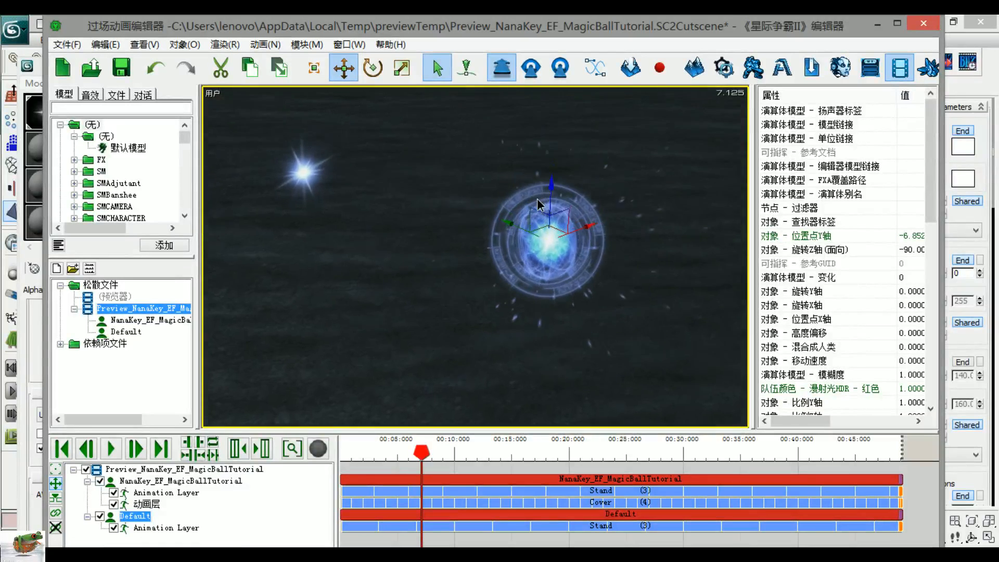
scroll(511, 257, "up", 5)
middle_click_drag(505, 259, 522, 254)
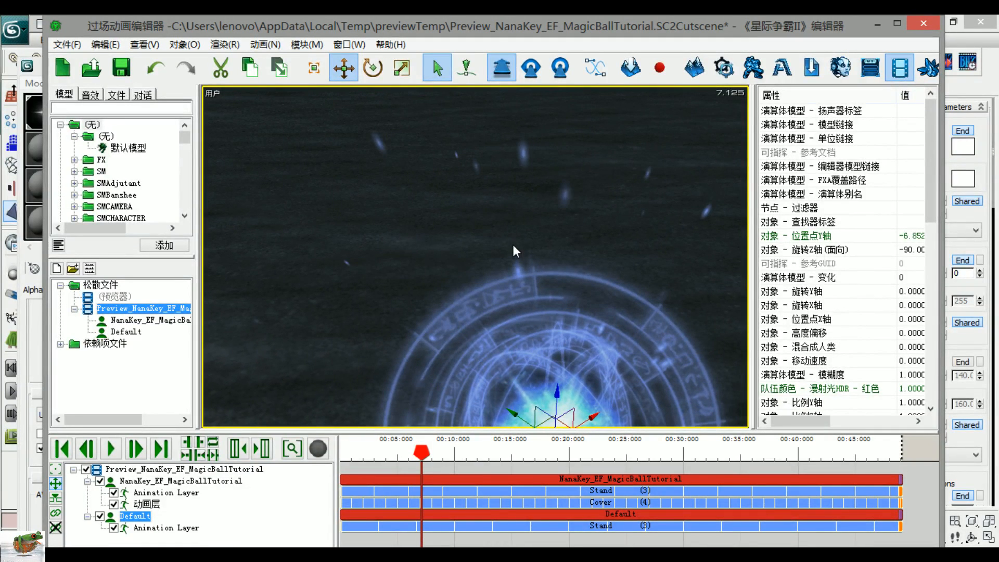
scroll(513, 241, "down", 3)
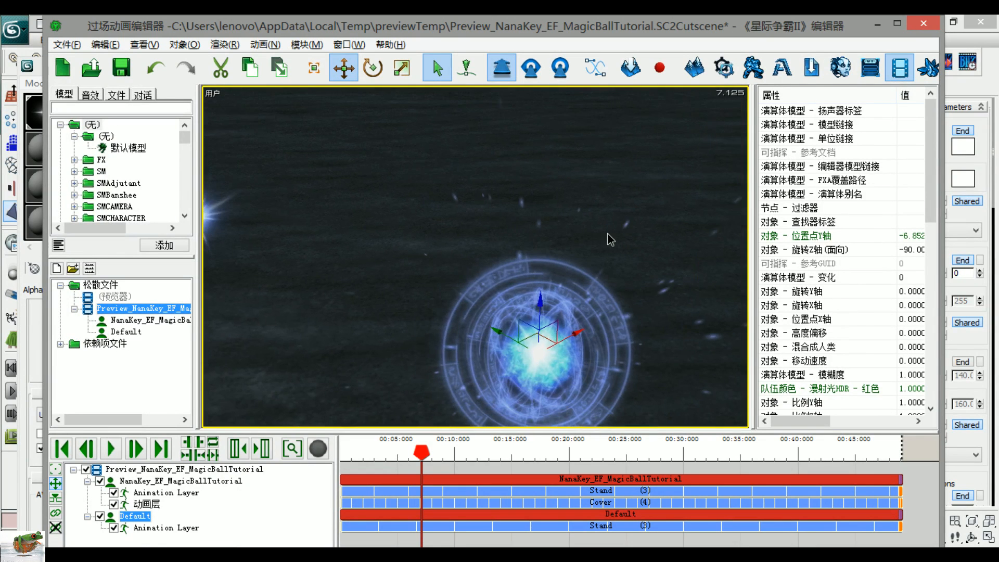
scroll(566, 239, "up", 2)
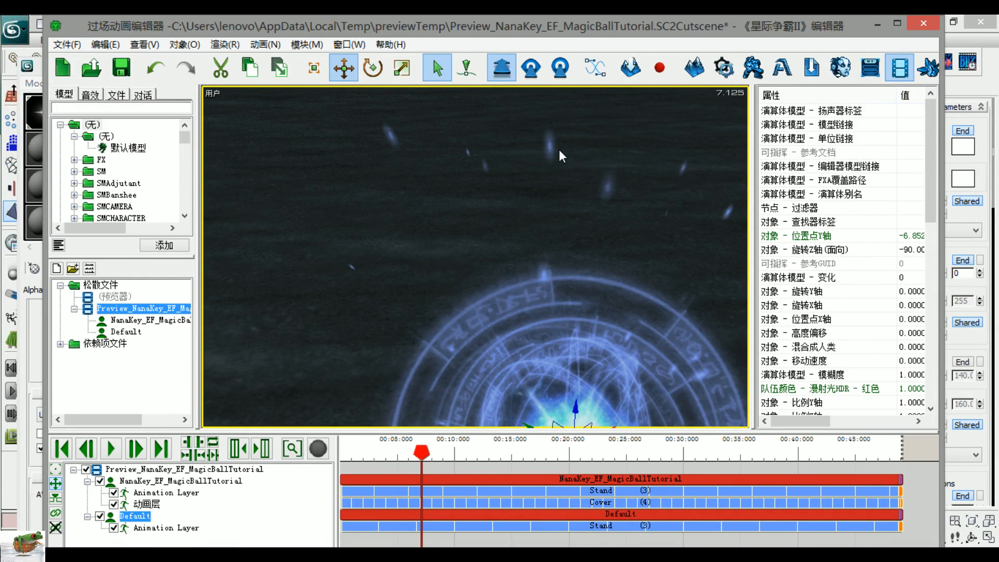
Step: Back in 3ds Max, set the Charge particle's Size Range to 5 and play the updated preview in the cutscene editor
left_click(973, 284)
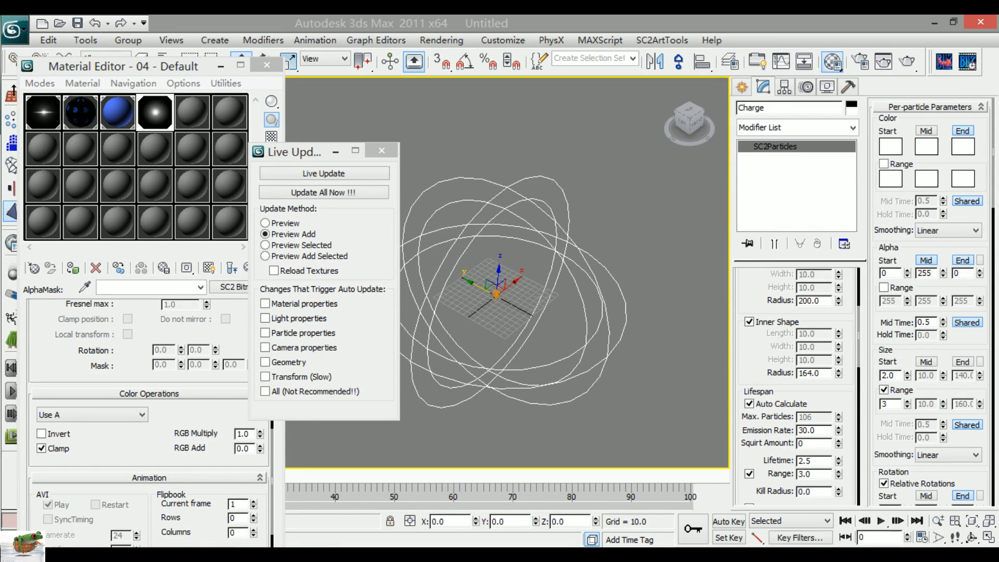
key("Return")
left_click(341, 197)
left_click(386, 492)
key("space")
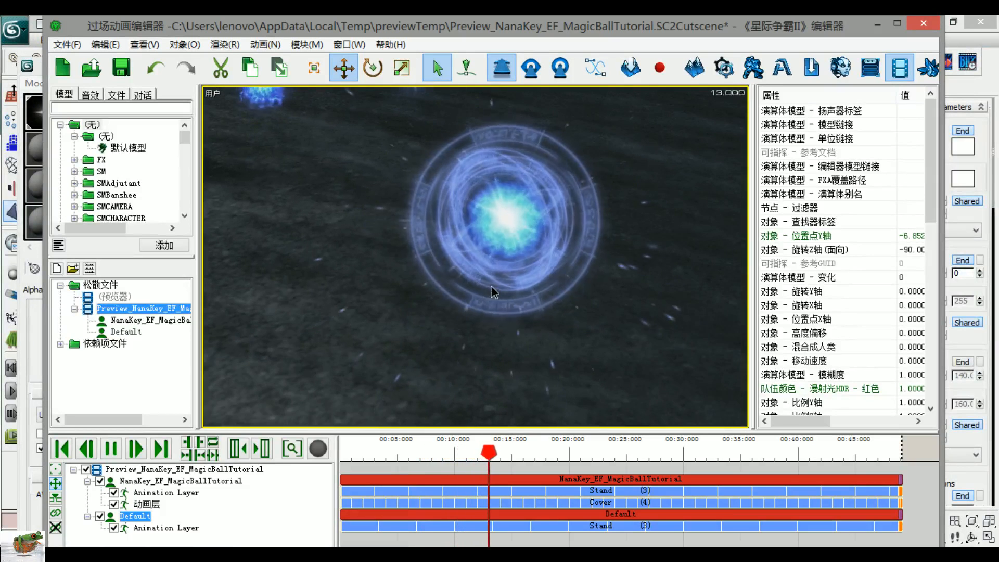
Step: Pause the cutscene, select the magic ball model, lower it along its vertical axis and resume playback
key("space")
left_click(491, 257)
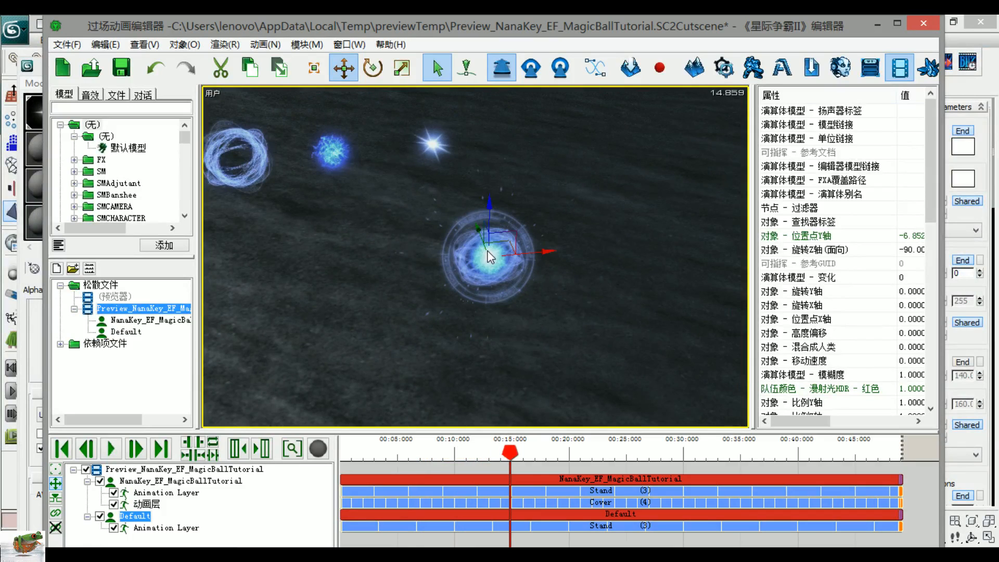
left_click_drag(488, 214, 487, 257)
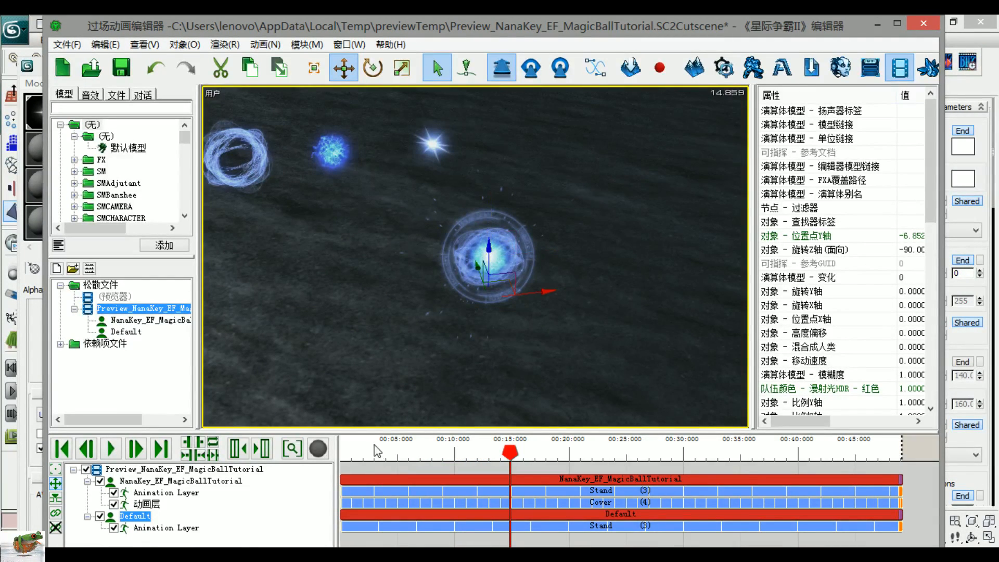
key("space")
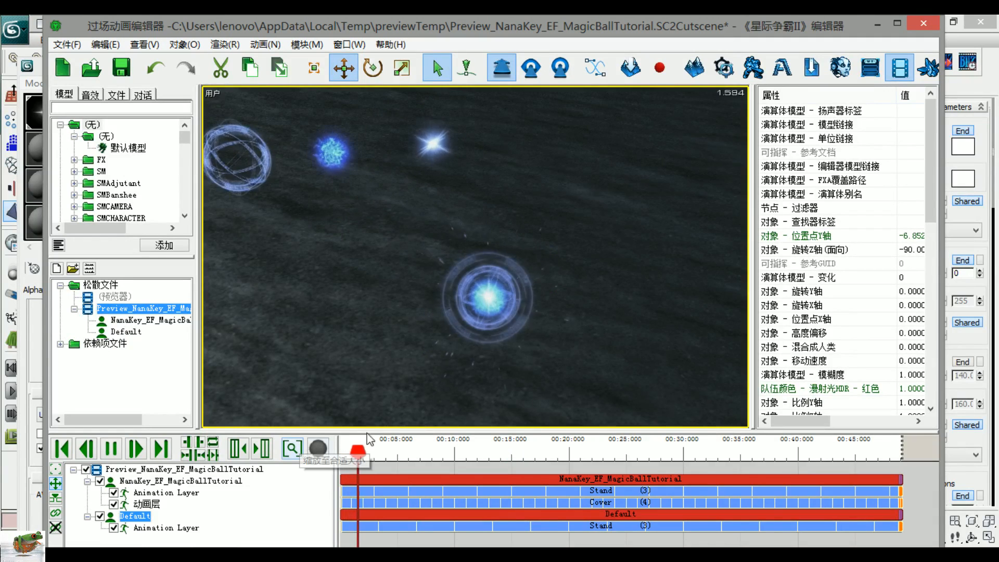
Step: Pause the cutscene, move the magic ball model along its vertical axis once more and resume playback
key("space")
left_click(520, 239)
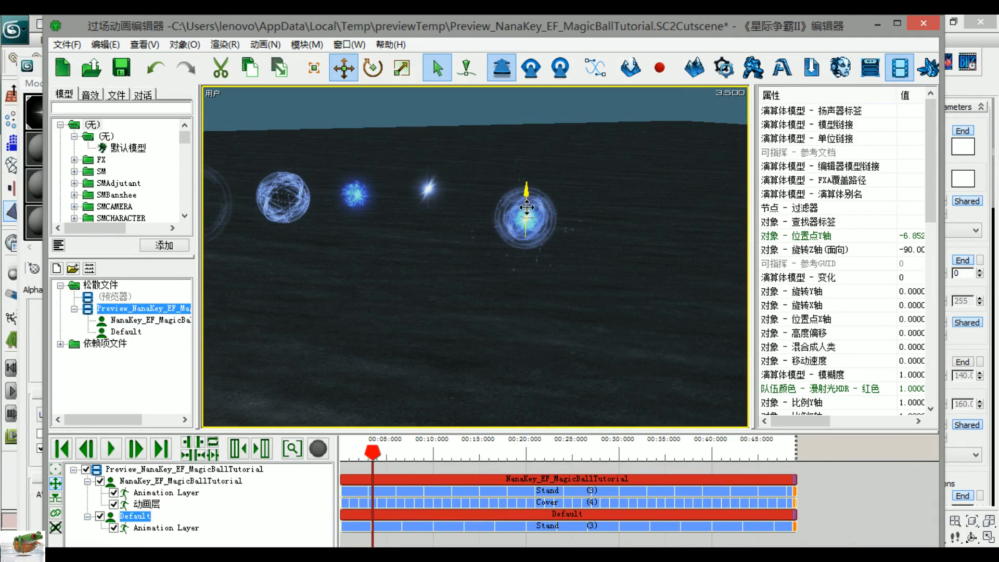
key("space")
key("space")
key("space")
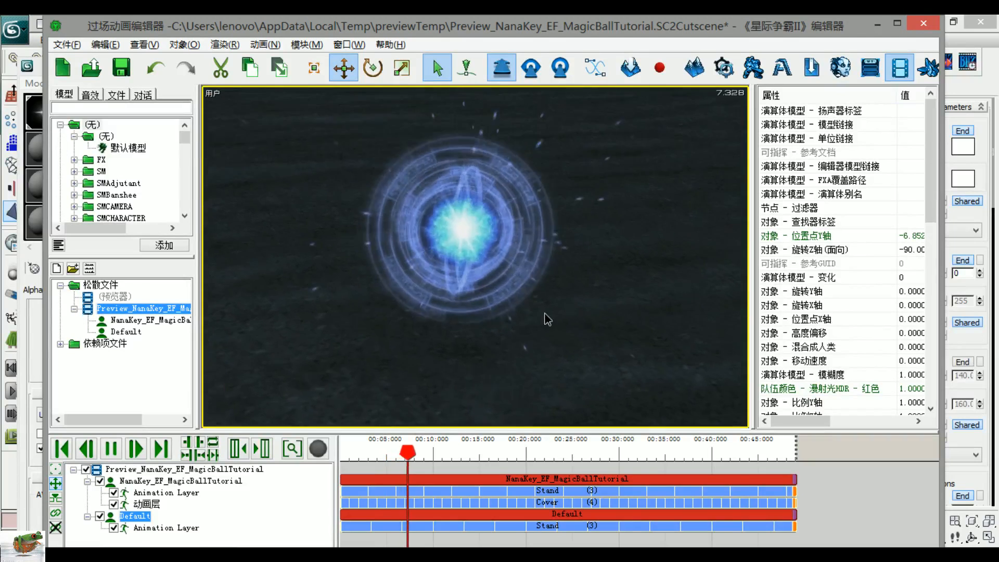
Step: Pause the cutscene, deselect the magic ball and examine the gathering particles from different distances and angles
key("space")
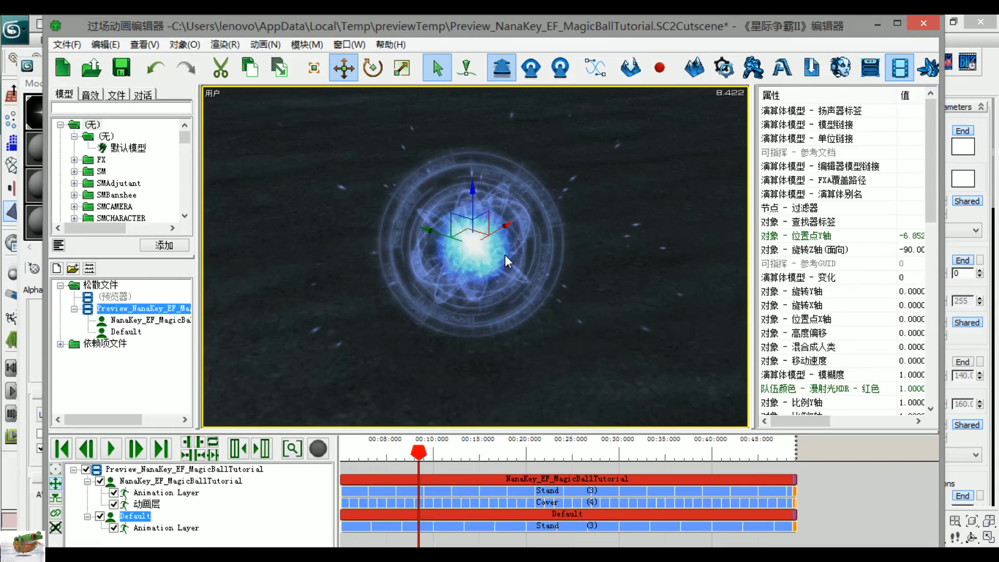
scroll(562, 256, "down", 3)
right_click_drag(560, 261, 525, 274)
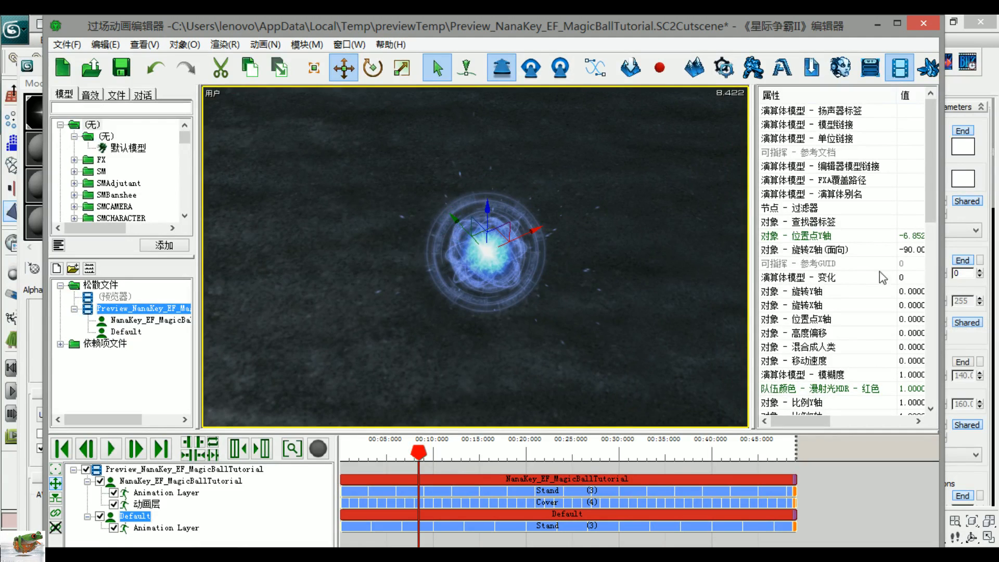
scroll(536, 325, "up", 2)
left_click(666, 342)
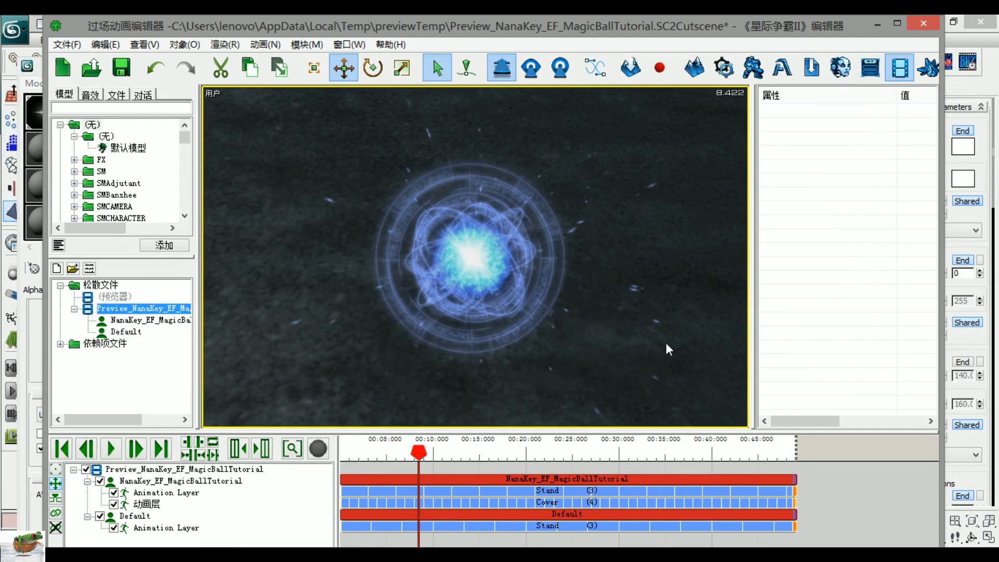
right_click_drag(517, 387, 428, 274, "ctrl")
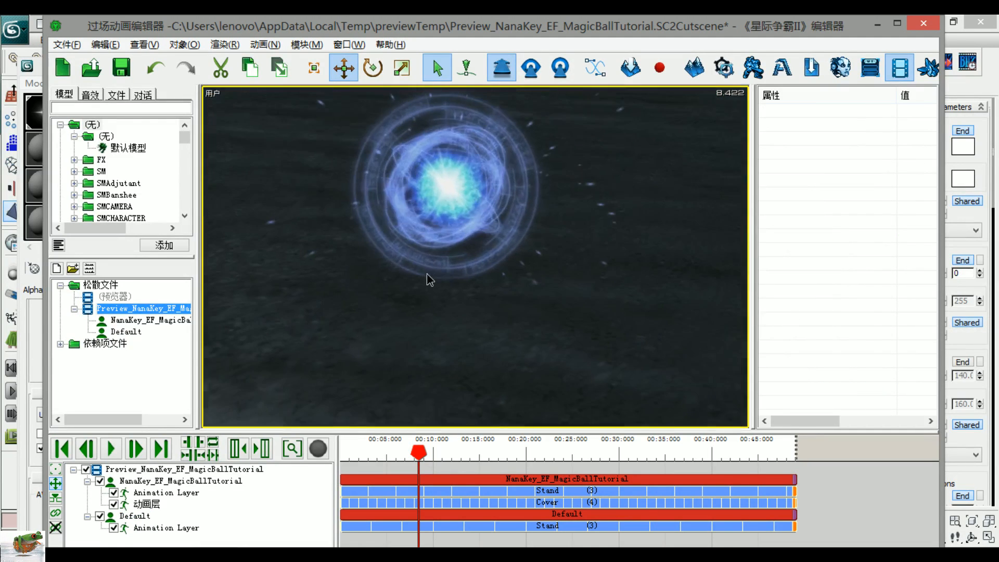
Step: Back in 3ds Max, create an SC2Omni light from the Standard lights in the perspective view
left_click(970, 209)
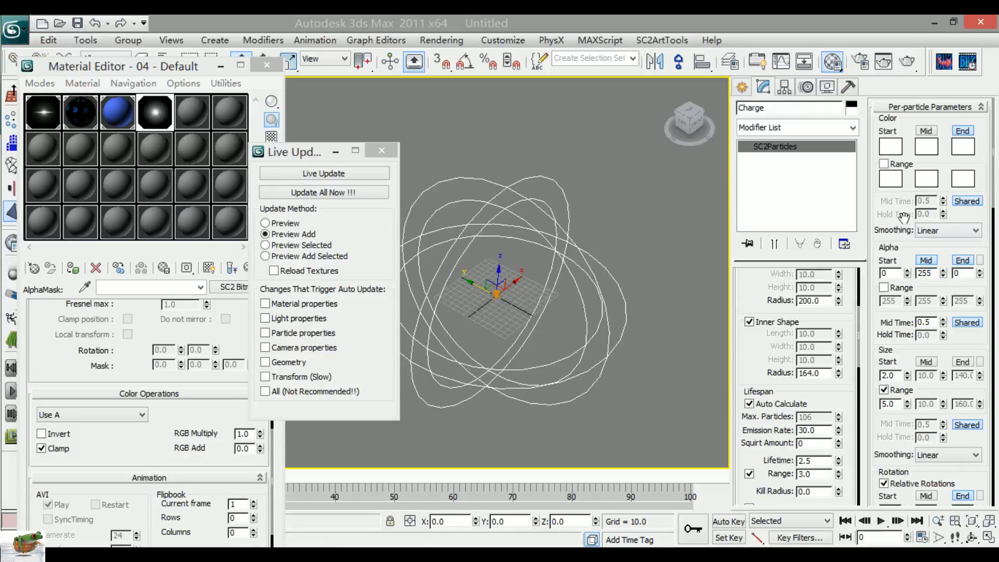
left_click(743, 86)
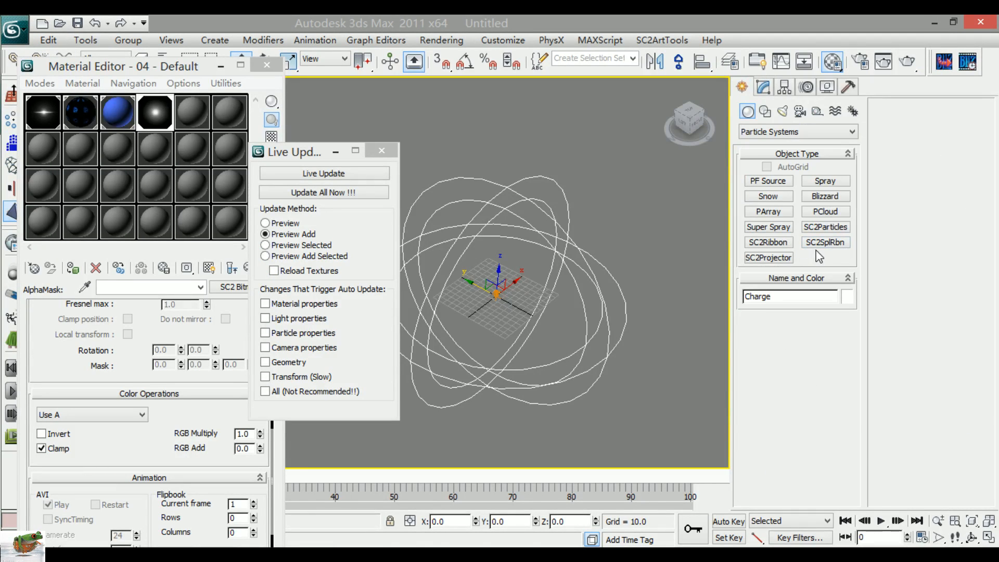
left_click(782, 112)
left_click(785, 133)
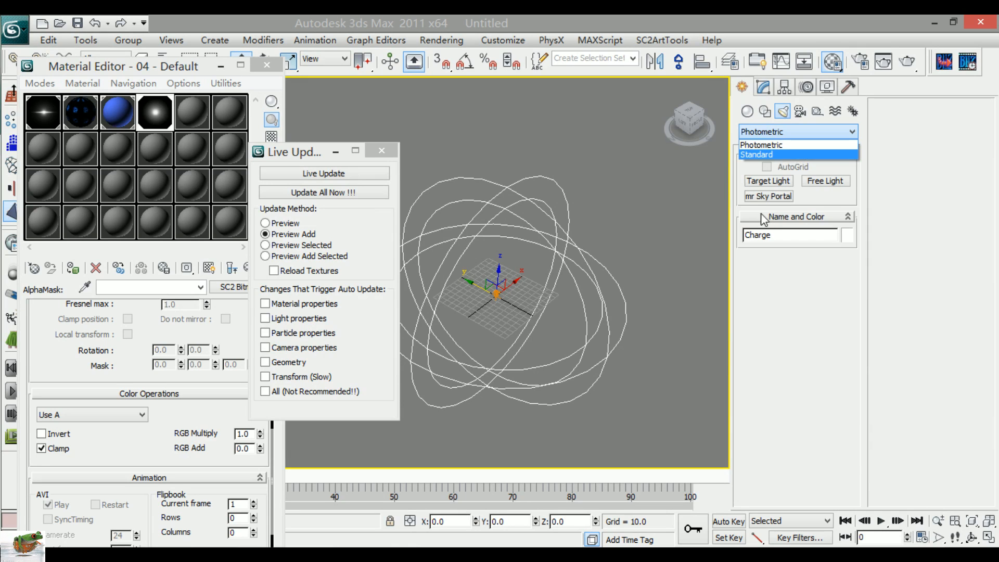
left_click(756, 156)
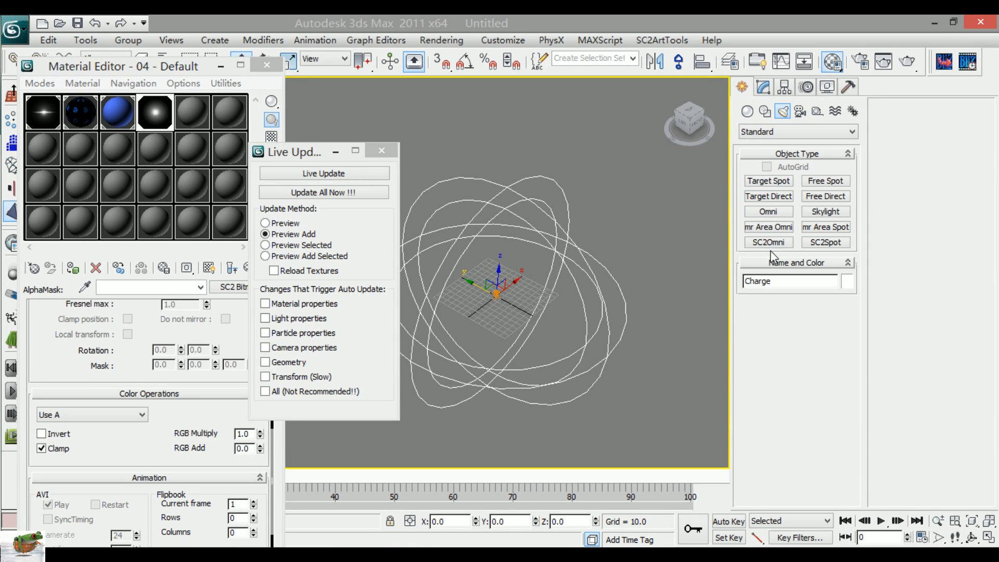
left_click(504, 409)
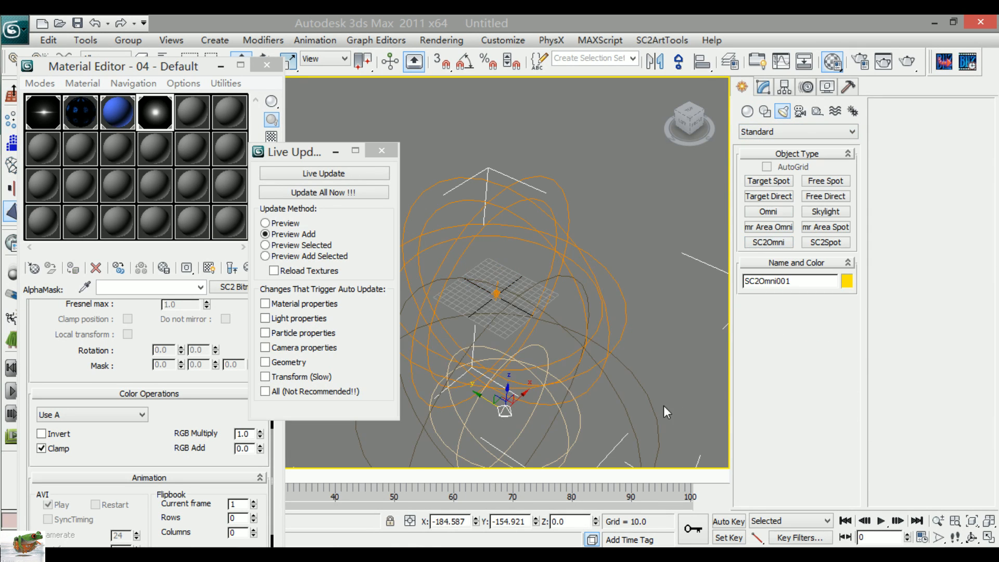
Step: Move the SC2Omni light to X 0 and Y 0, and set its Multiplier to 2
left_click_drag(466, 522, 394, 526)
type("0")
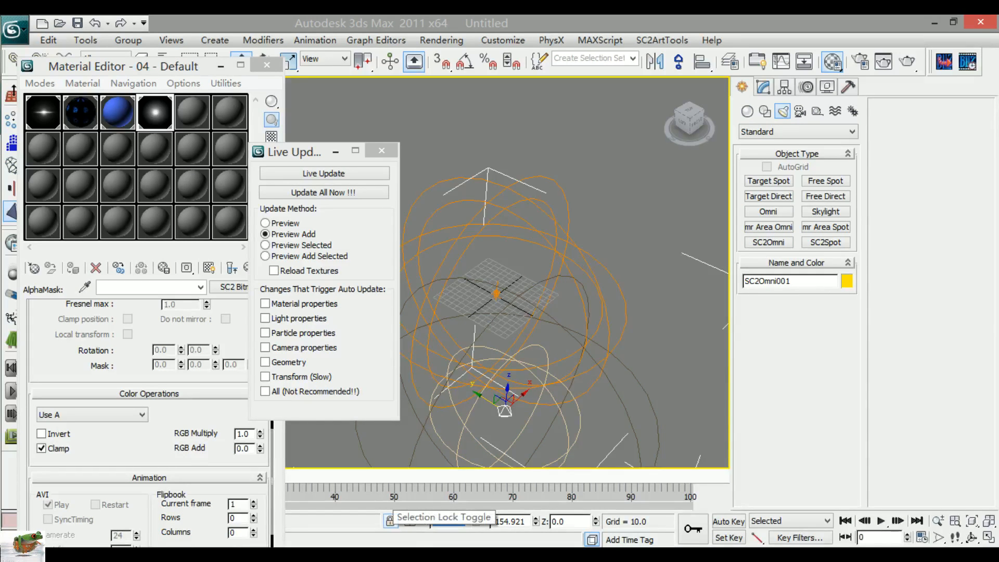
key("Return")
left_click_drag(525, 522, 477, 530)
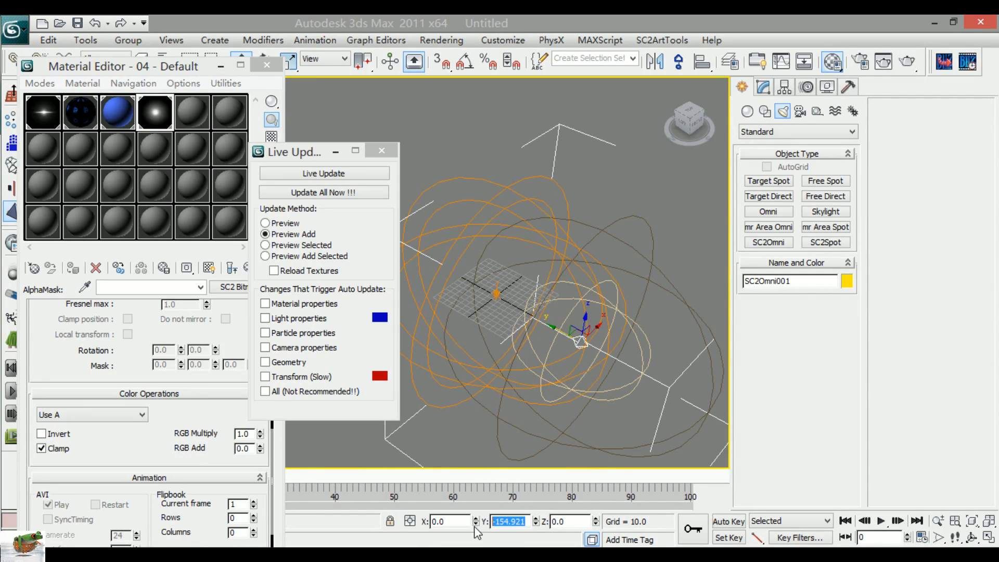
type("0")
key("Return")
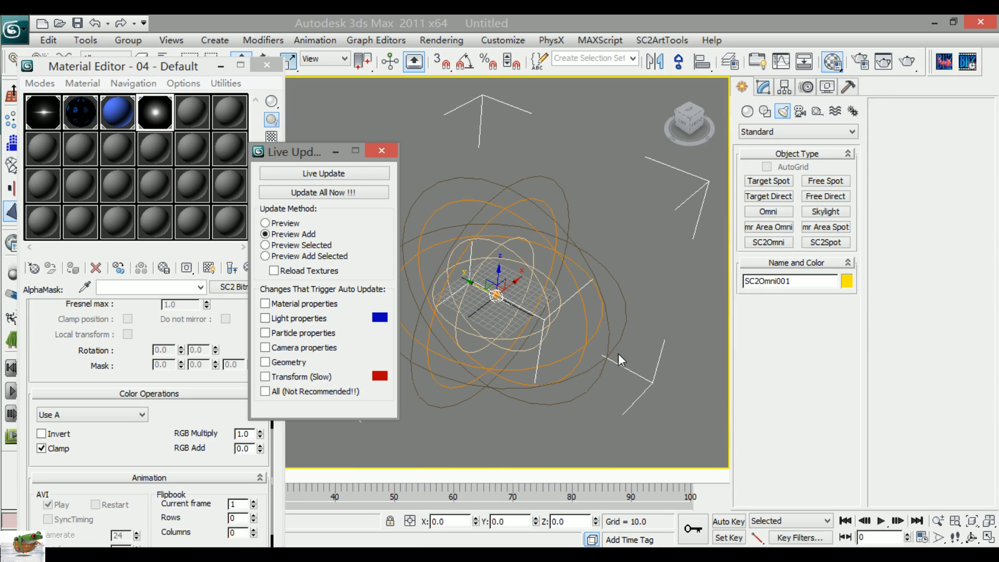
left_click(768, 88)
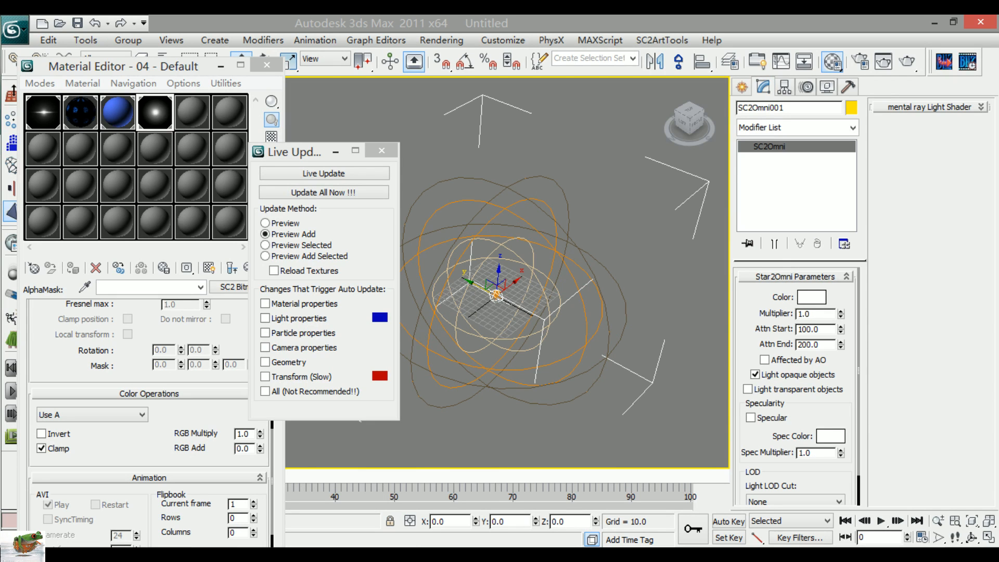
key("Return")
Step: Copy the blue Emissive colour of the 03 - Default material to the SC2Omni light's Color and update the preview
left_click(118, 112)
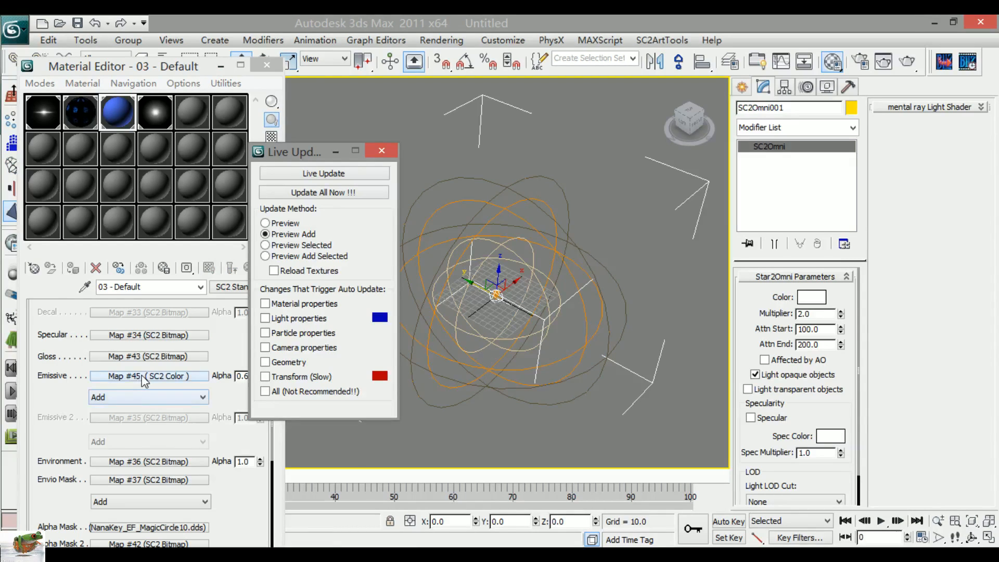
left_click(142, 378)
right_click(130, 329)
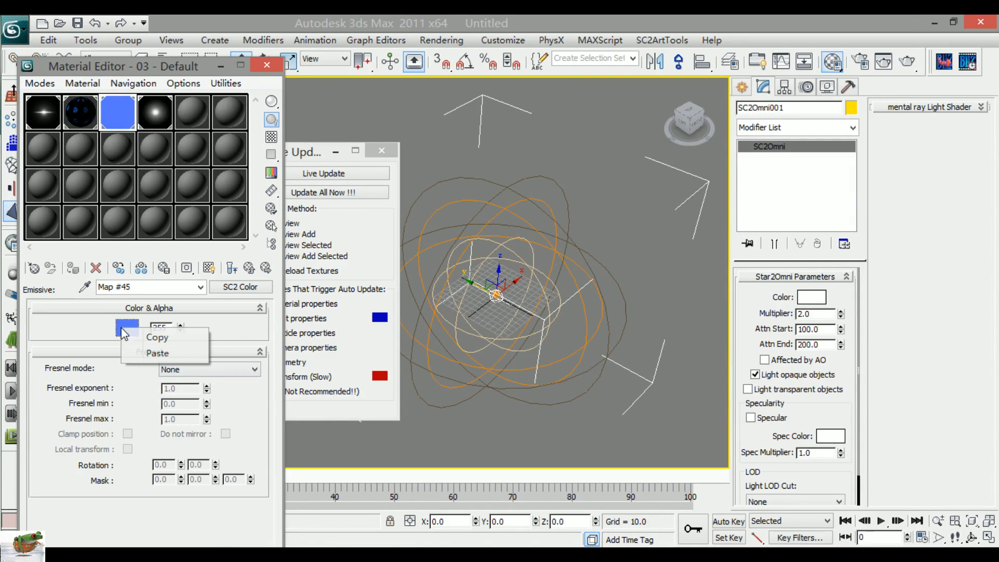
left_click(189, 338)
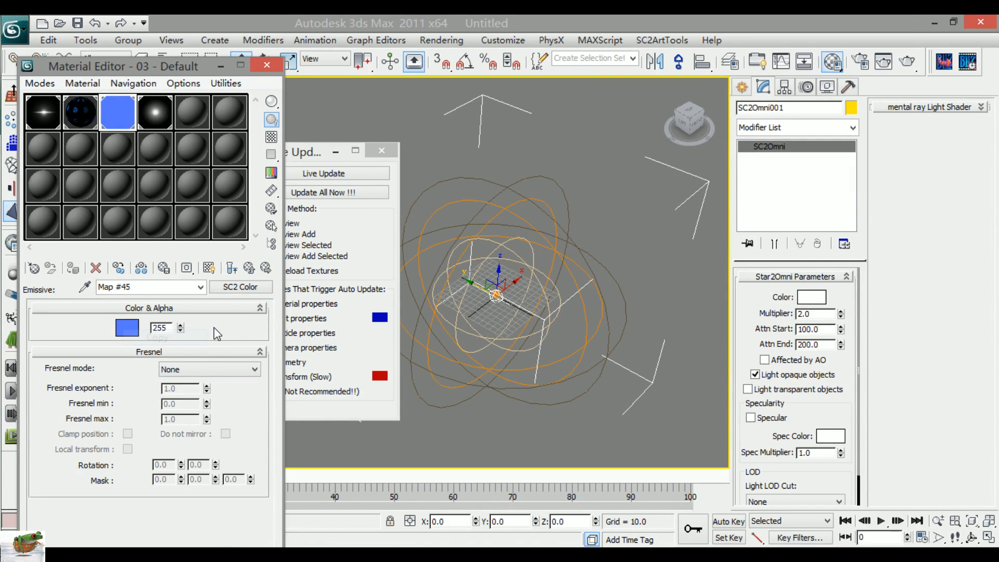
right_click(818, 309)
left_click(840, 324)
left_click(336, 192)
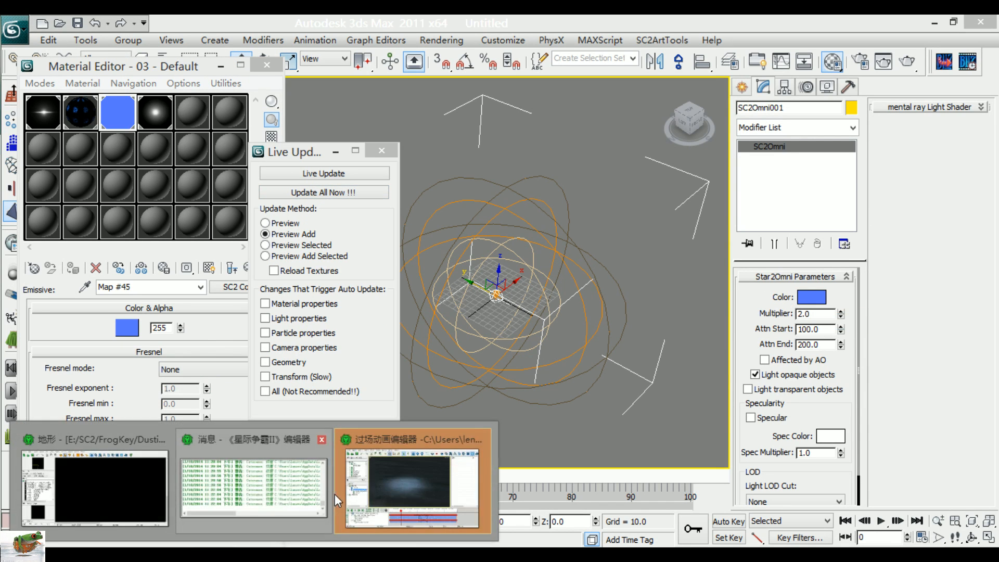
Step: Switch to the cutscene editor, pause playback and examine the magic ball's blue light on the ground
left_click(335, 495)
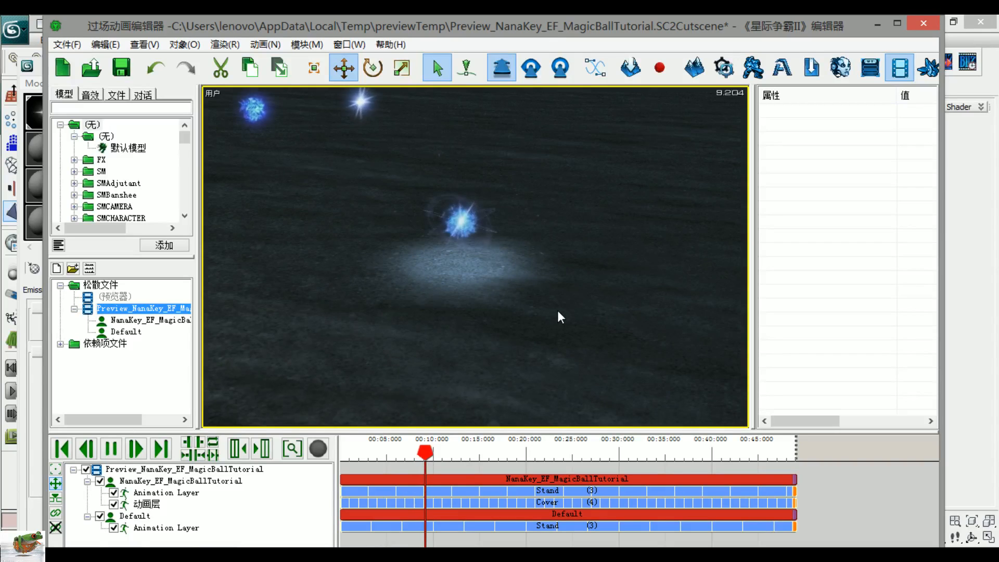
scroll(558, 317, "up", 3)
key("space")
scroll(558, 317, "down", 3)
middle_click_drag(585, 327, 637, 222, "alt")
middle_click_drag(758, 187, 553, 430)
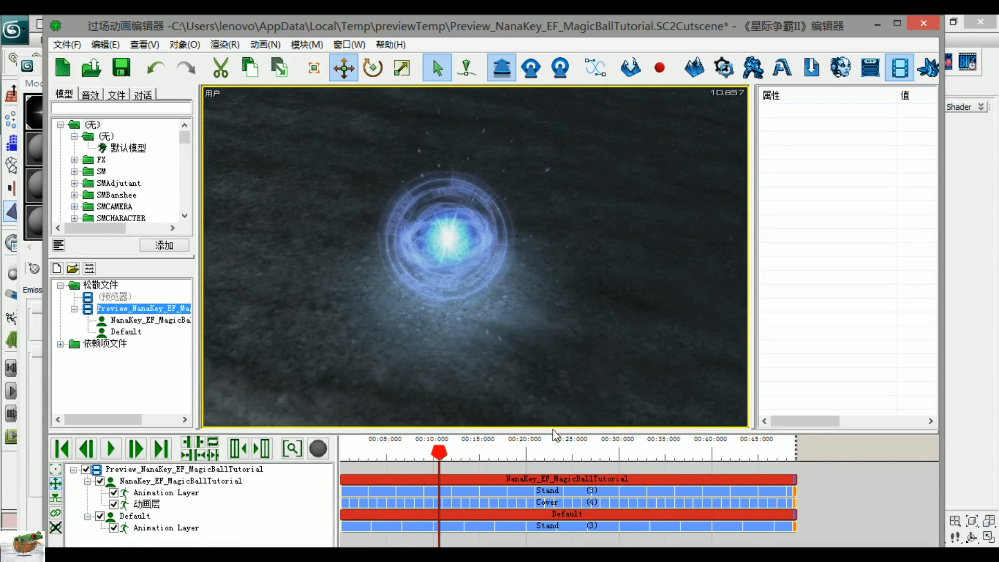
Step: Add the NanaKey_TO_Marauder_Dustin.m3 model from the Character > Dustin file folder to the preview cutscene
left_click(115, 95)
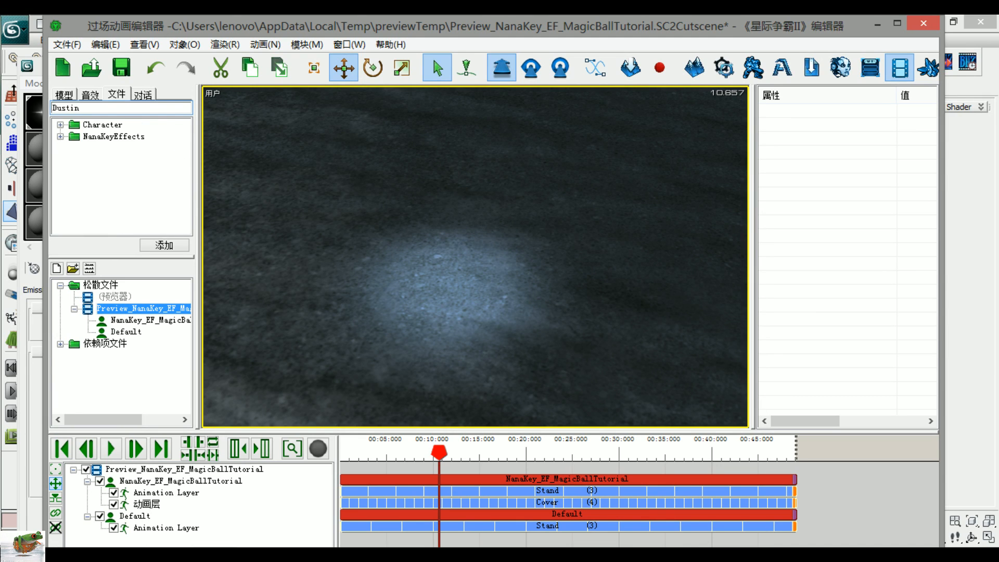
double_click(101, 126)
double_click(110, 148)
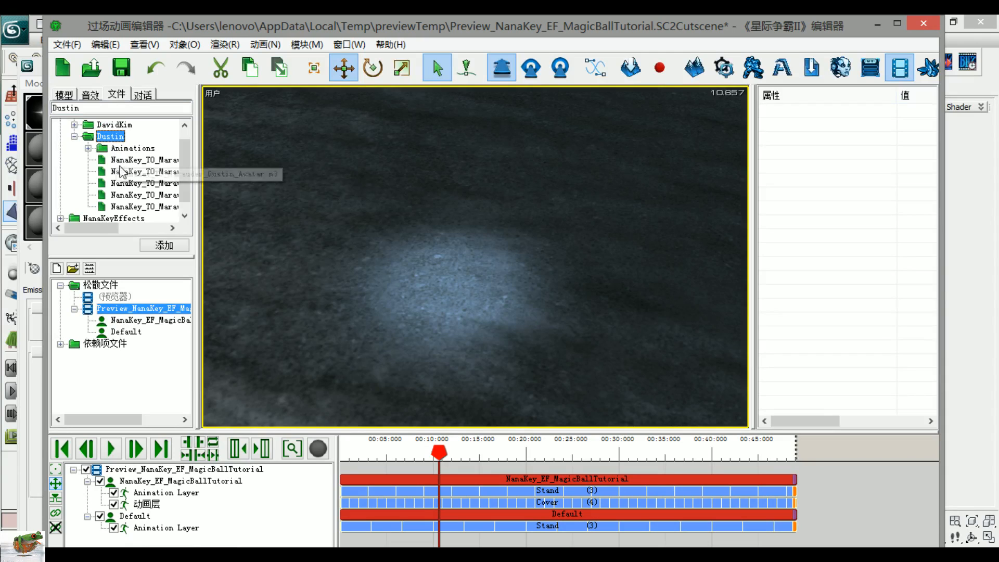
left_click_drag(94, 228, 127, 228)
left_click(126, 185)
left_click(165, 245)
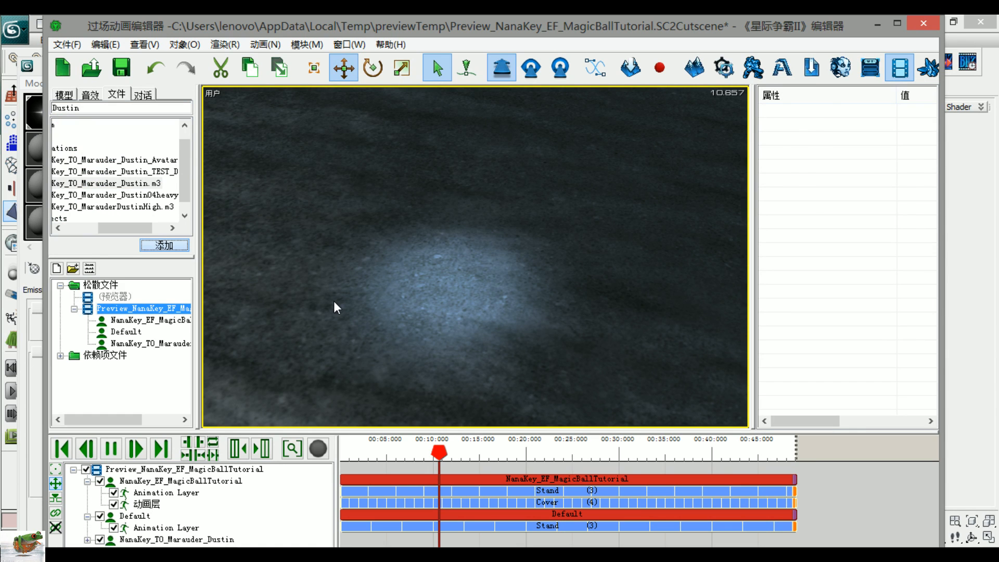
Step: Examine the Marauder model up close and next to the magic ball, and clear the selection
middle_click_drag(508, 312, 523, 347)
scroll(400, 312, "up", 5)
scroll(523, 348, "up", 4)
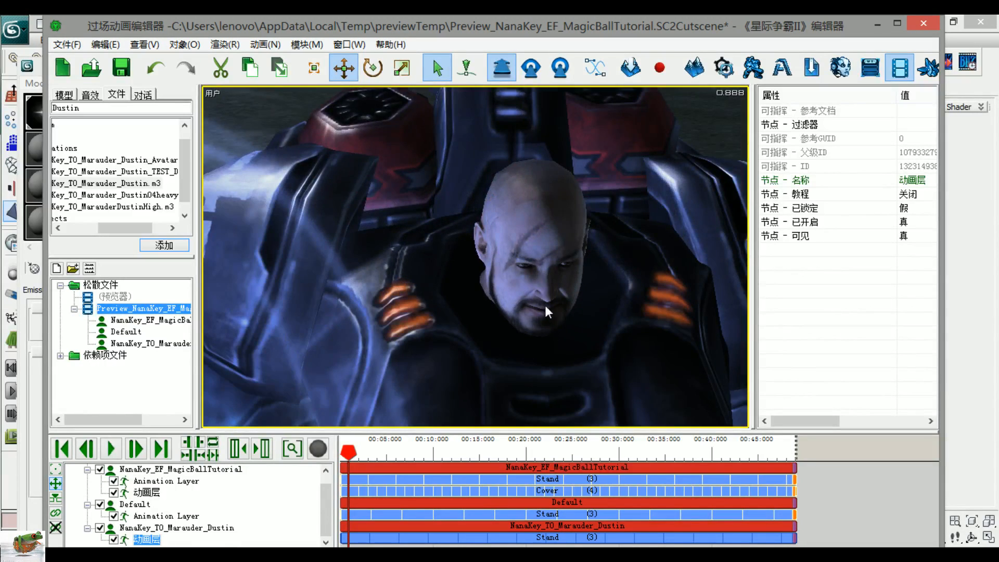
scroll(545, 307, "down", 5)
middle_click_drag(541, 305, 513, 326)
scroll(483, 324, "up", 3)
scroll(526, 323, "down", 3)
left_click_drag(508, 316, 518, 263)
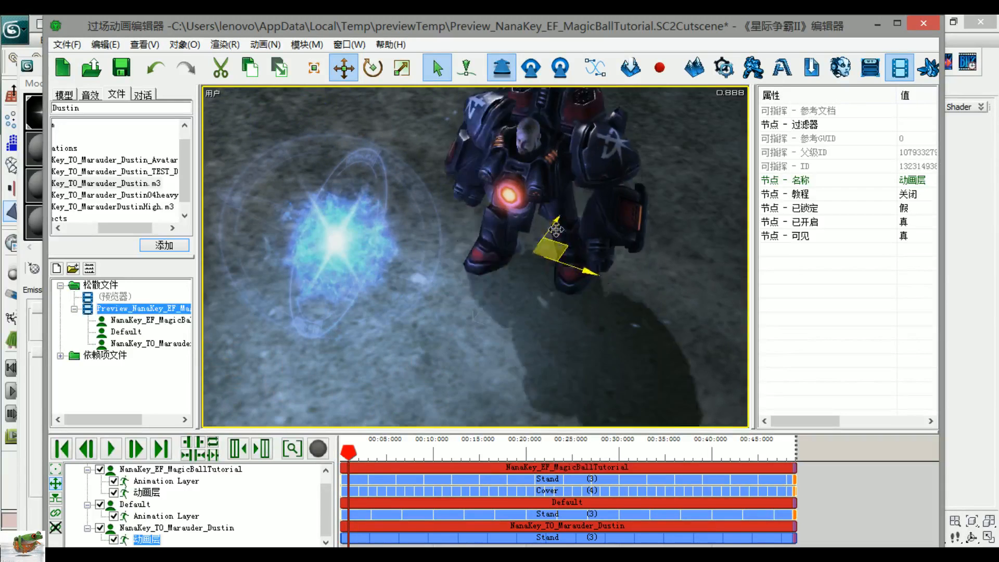
left_click(653, 295)
Step: Play and pause the cutscene to check how the magic ball lights the Marauder and ground from different distances
scroll(654, 294, "down", 3)
middle_click_drag(472, 329, 563, 315)
scroll(461, 306, "up", 4)
scroll(595, 294, "down", 2)
key("space")
scroll(560, 320, "down", 2)
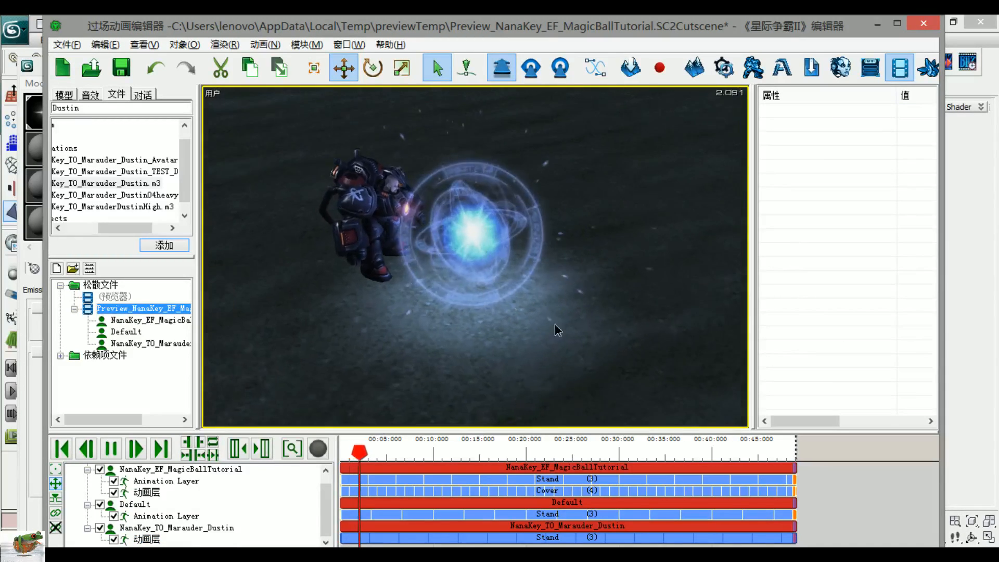
scroll(495, 341, "up", 2)
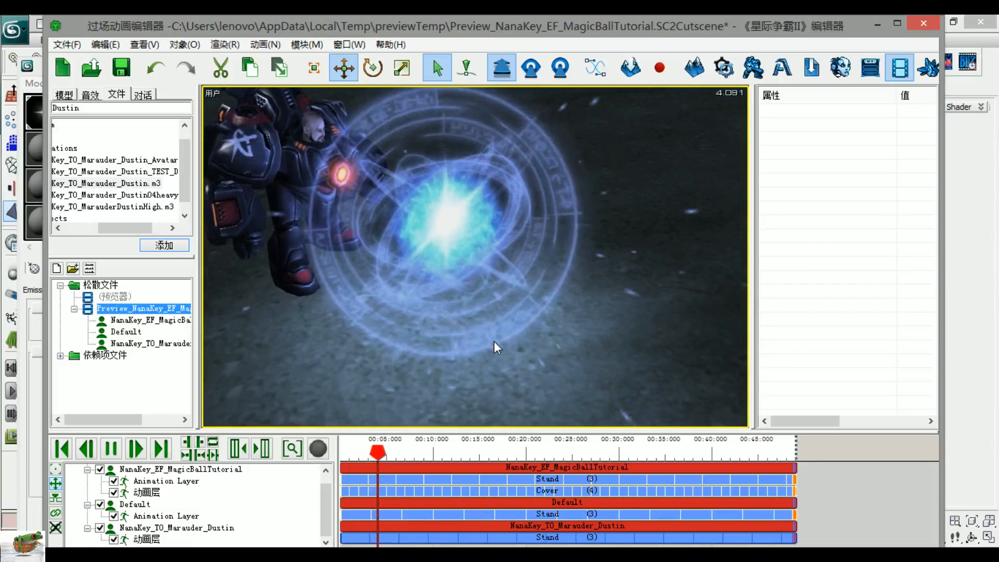
scroll(494, 340, "down", 1)
key("space")
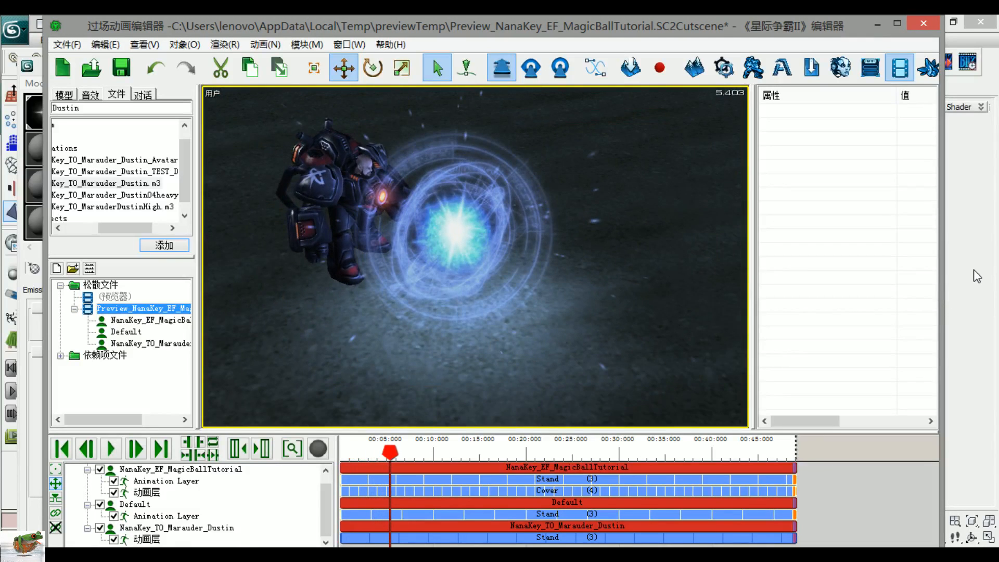
scroll(502, 319, "down", 2)
middle_click_drag(501, 320, 443, 356)
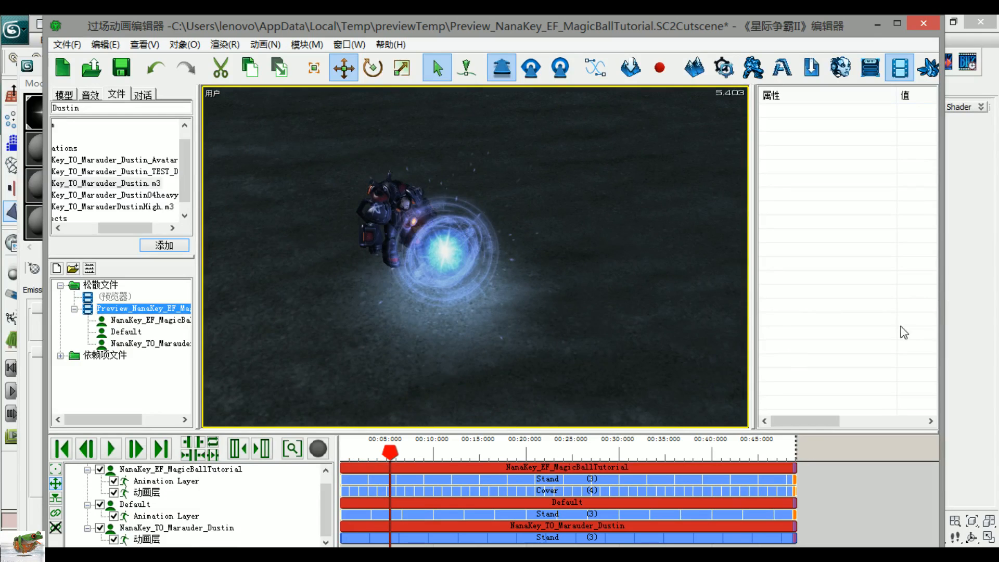
Step: Back in 3ds Max, select the Charge particle system and bring its World Space setting under Misc into view
left_click(971, 279)
left_click(742, 87)
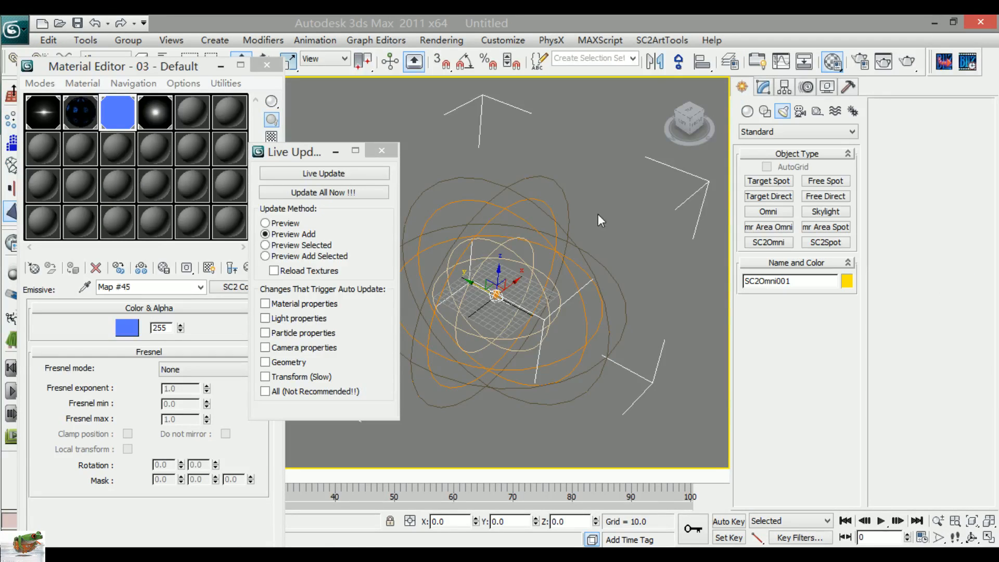
left_click(599, 204)
scroll(598, 204, "up", 5)
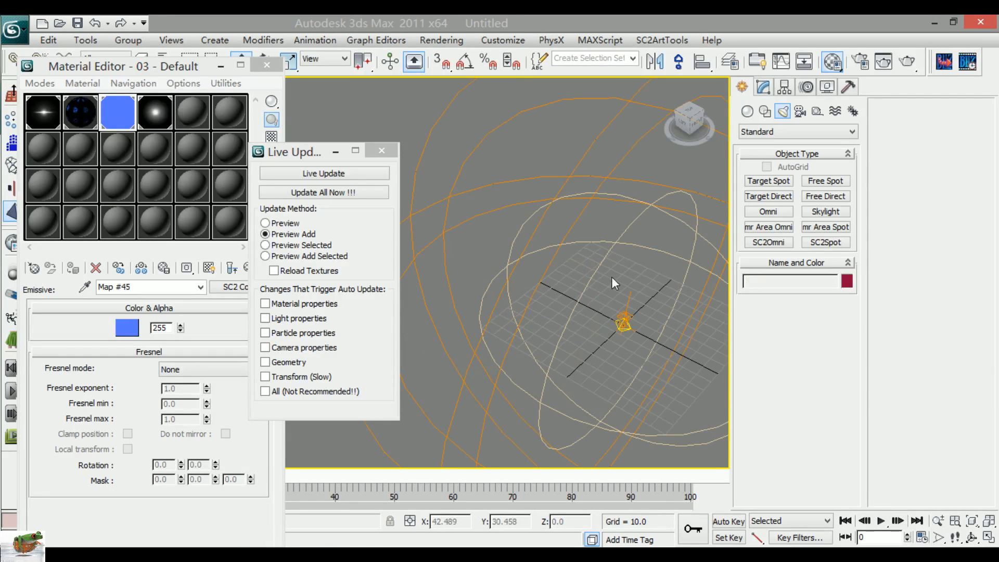
left_click(547, 271)
scroll(562, 292, "down", 5)
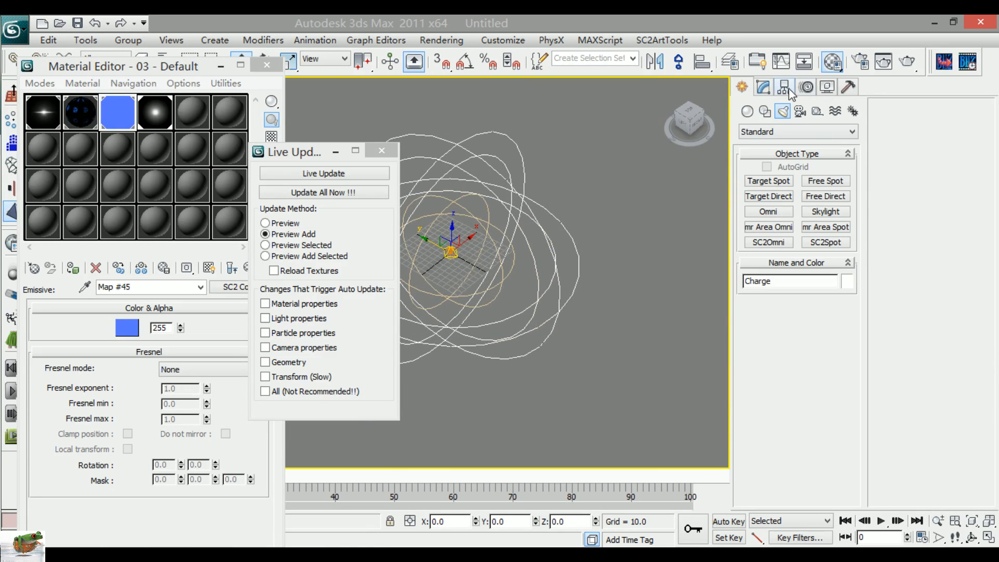
left_click(763, 88)
left_click_drag(887, 428, 888, 288)
left_click_drag(894, 322, 894, 165)
left_click_drag(884, 345, 894, 83)
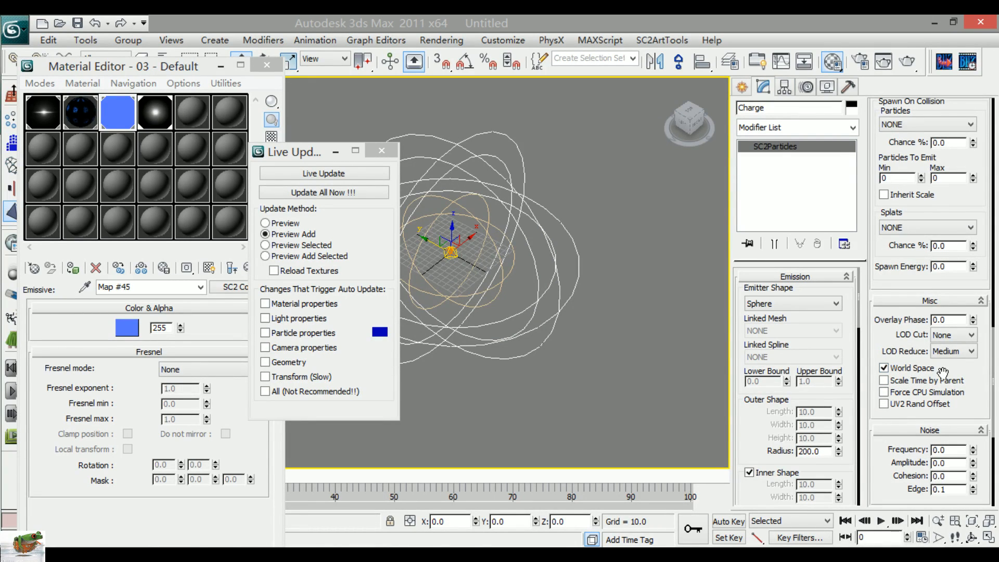
left_click_drag(897, 339, 896, 301)
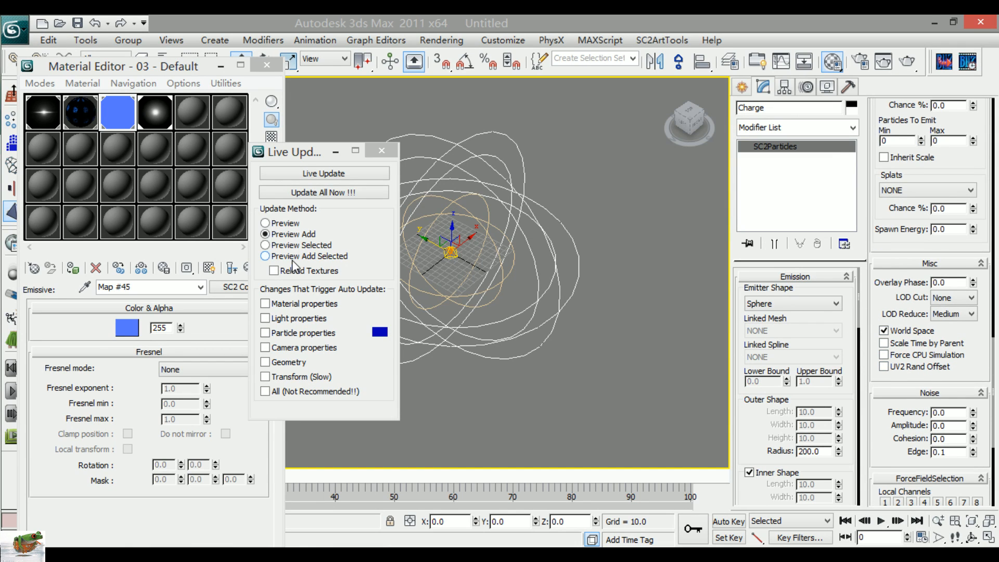
Step: Replay the cutscene from the start, then return to the Charge particle's World Space setting in 3ds Max
left_click(413, 481)
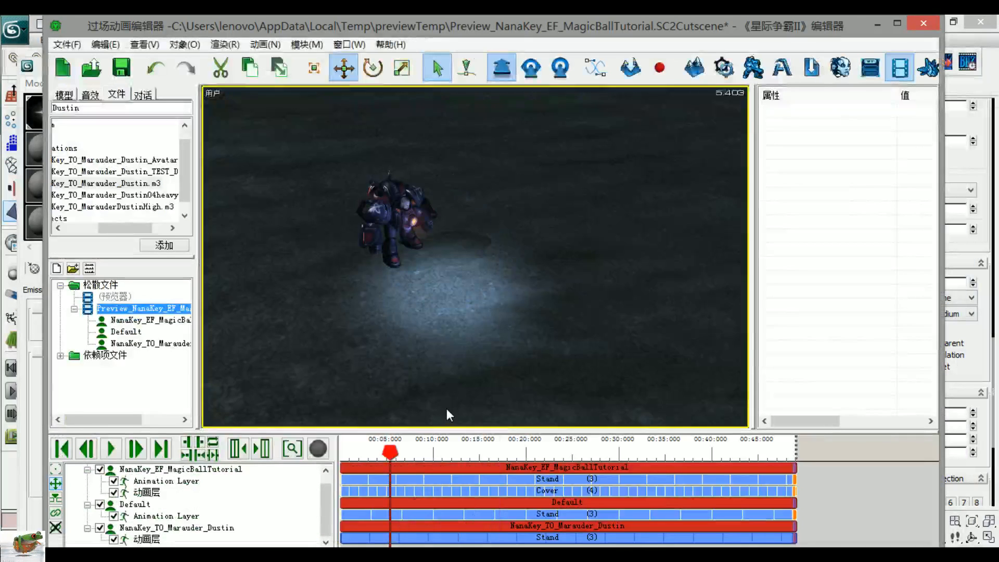
left_click_drag(364, 451, 340, 448)
key("space")
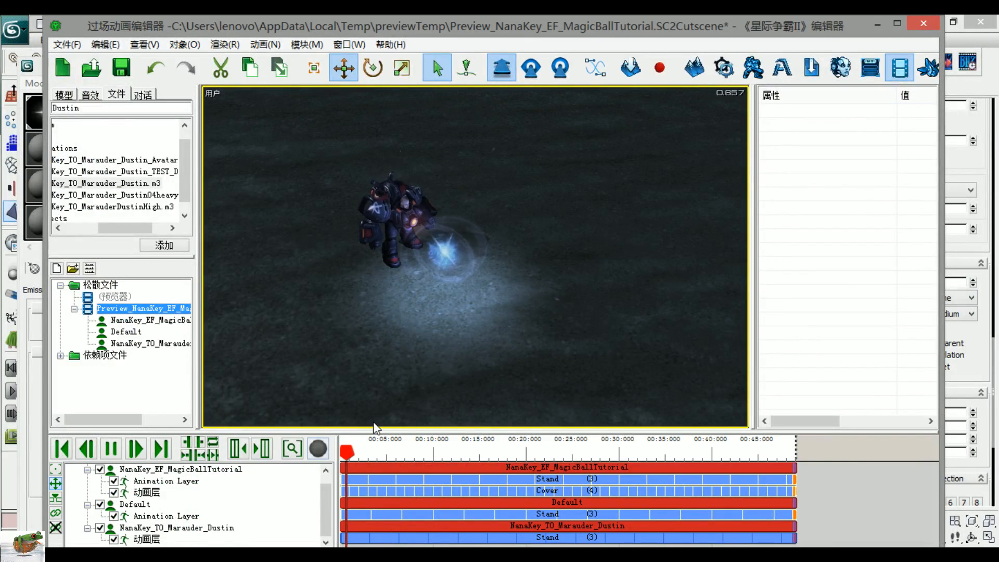
scroll(460, 333, "up", 3)
left_click(970, 331)
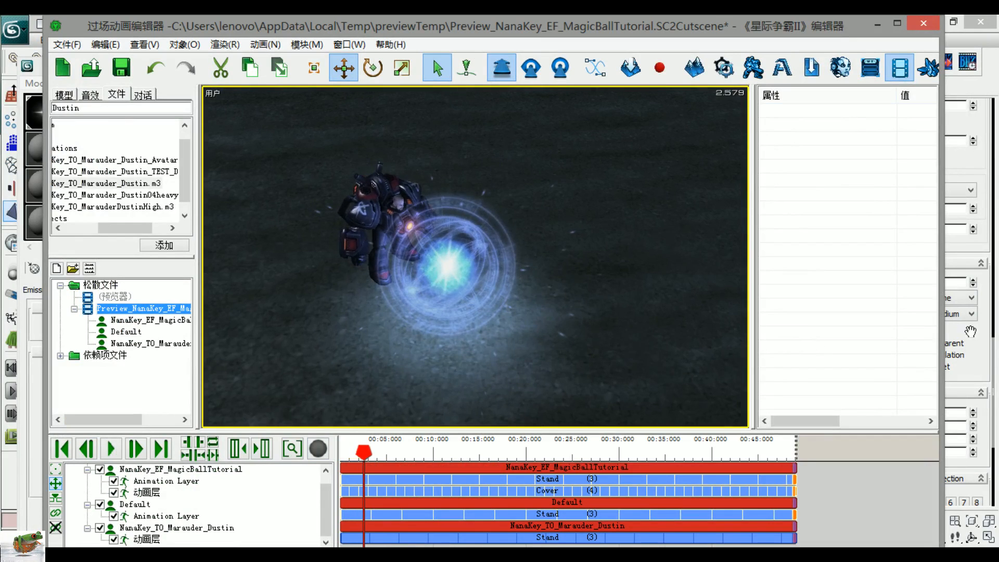
left_click(980, 338)
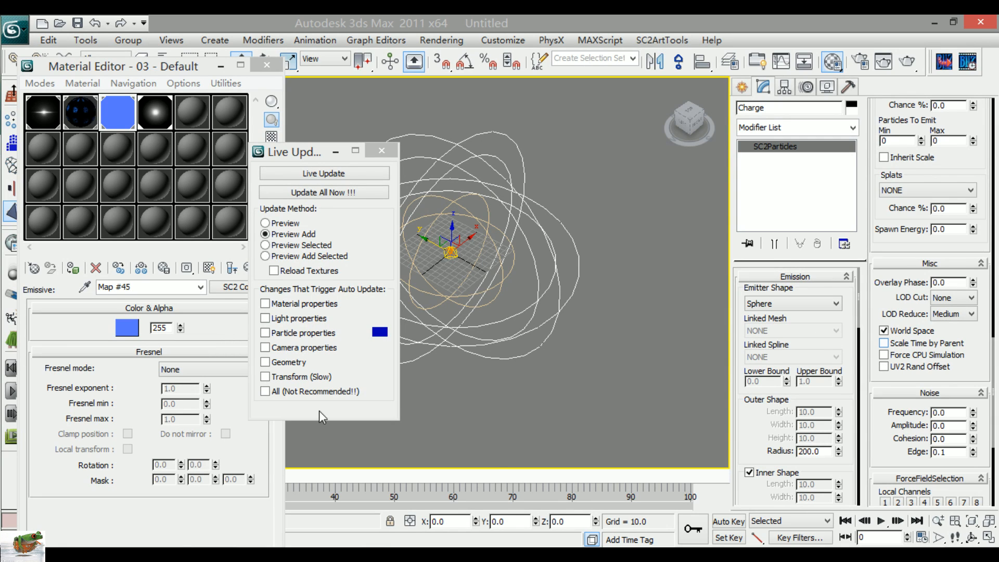
mouse_move(22, 546)
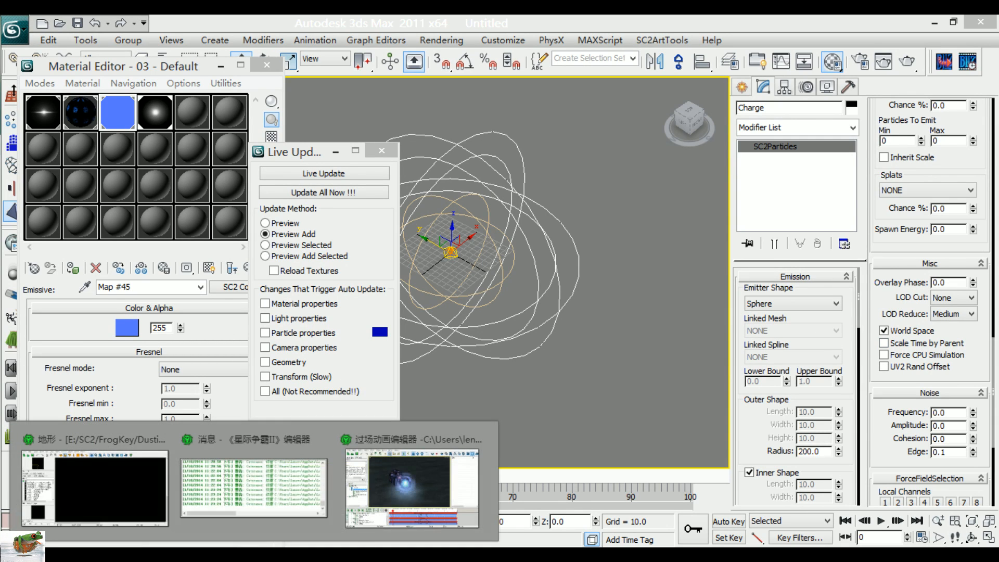
left_click(962, 329)
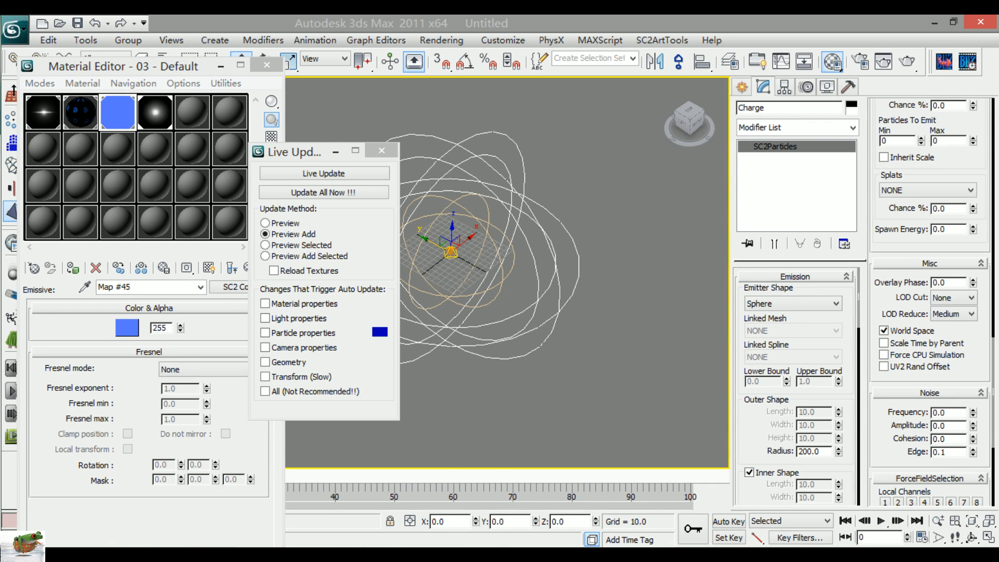
Step: In the cutscene editor, record the Default model moving away from the Marauder to Y about -11.37 at about 20.8 s
left_click(432, 434)
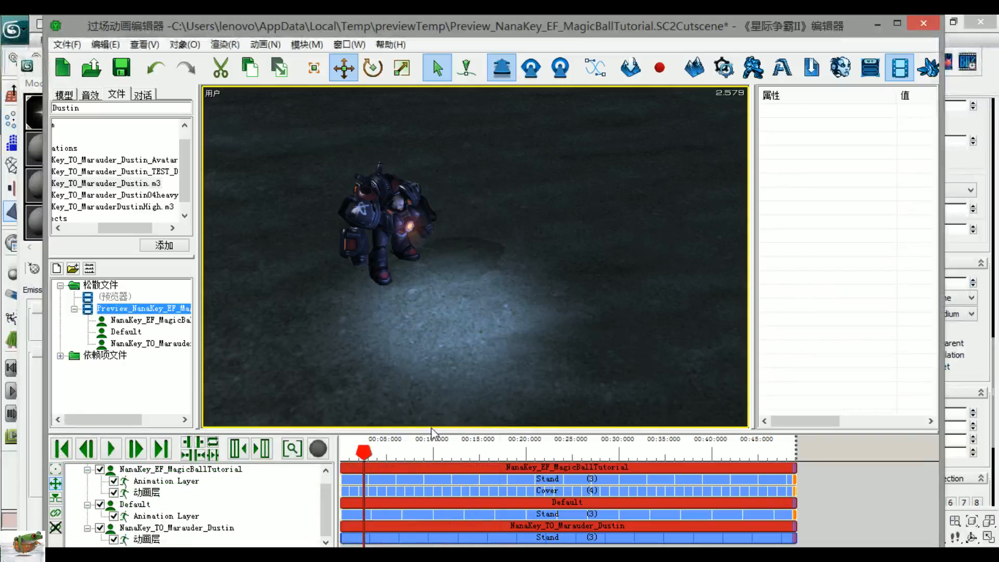
left_click_drag(370, 463, 534, 465)
left_click(318, 451)
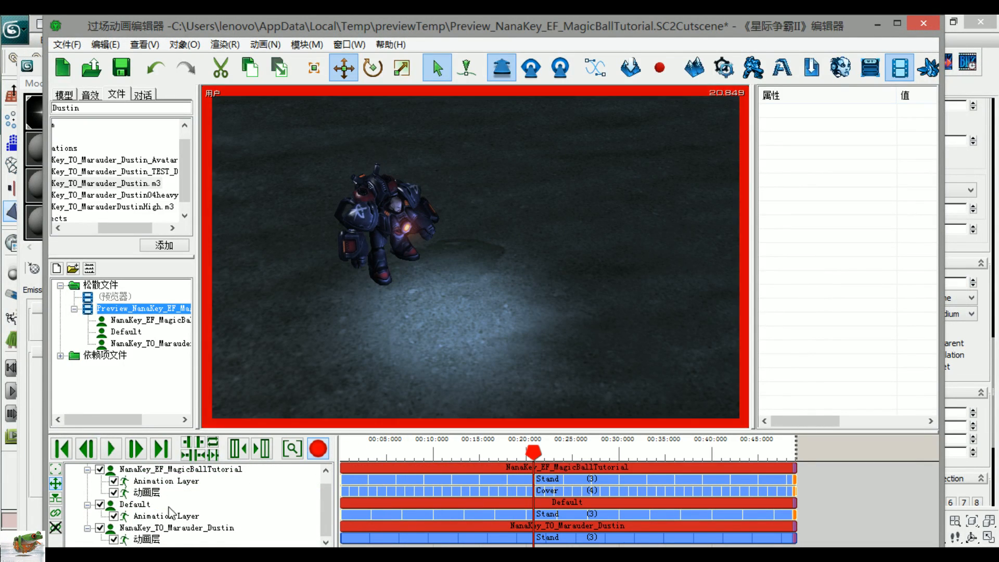
left_click(141, 506)
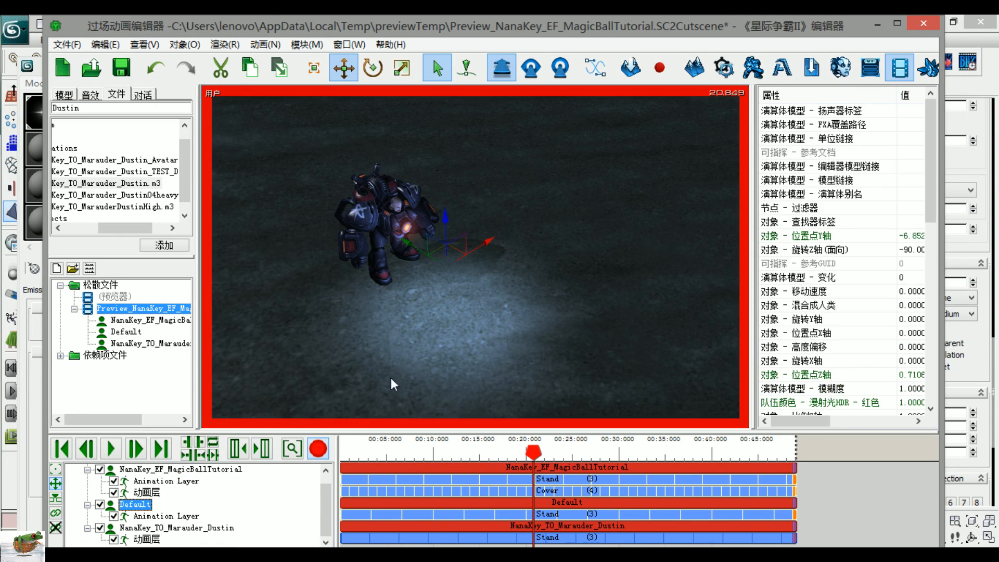
scroll(437, 326, "down", 4)
right_click_drag(436, 326, 336, 250)
right_click_drag(416, 283, 332, 289)
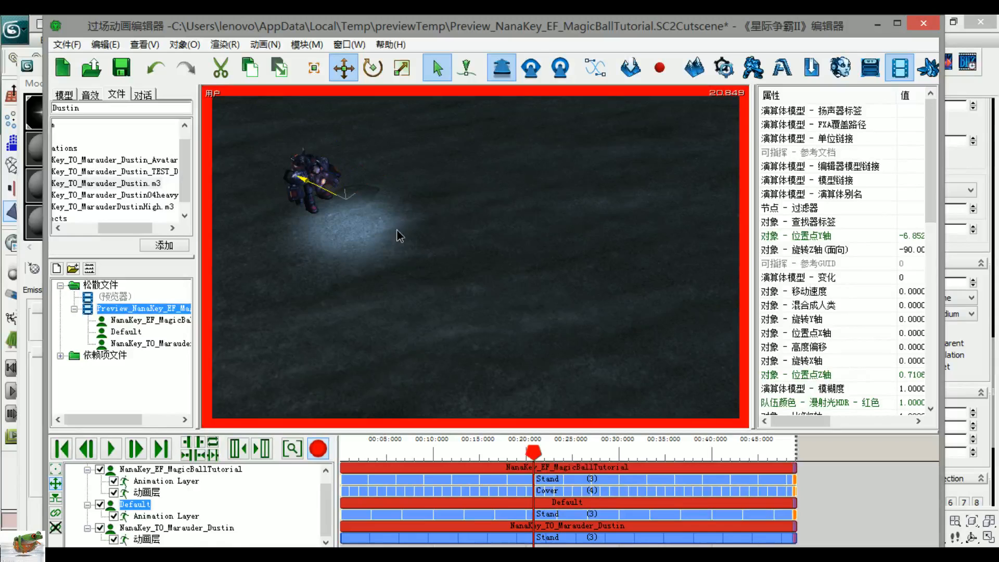
left_click_drag(308, 182, 489, 270)
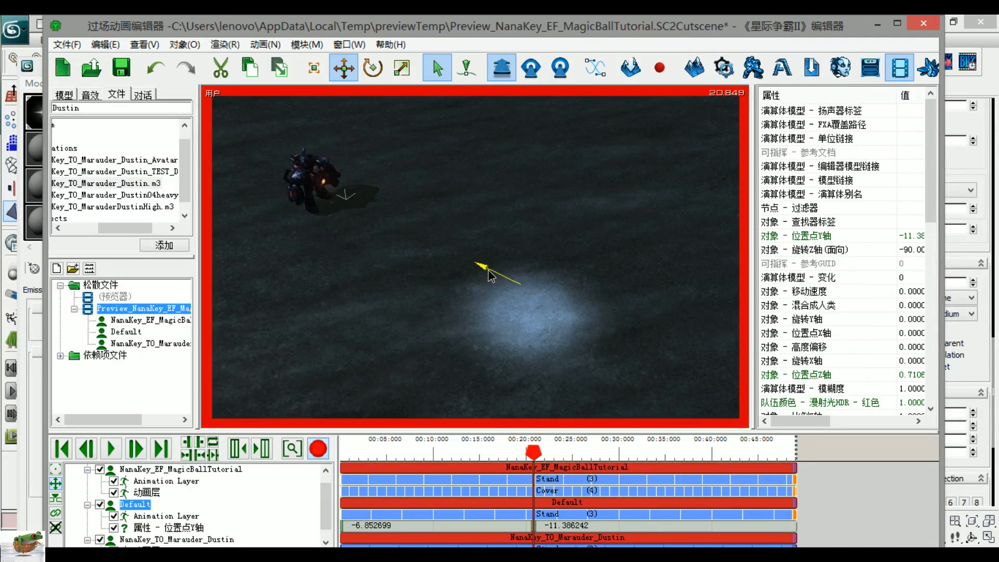
left_click(321, 452)
Step: Preview the Default model's movement from the start and shift its second Y-position key close to the timeline's beginning
left_click_drag(378, 446, 292, 449)
key("space")
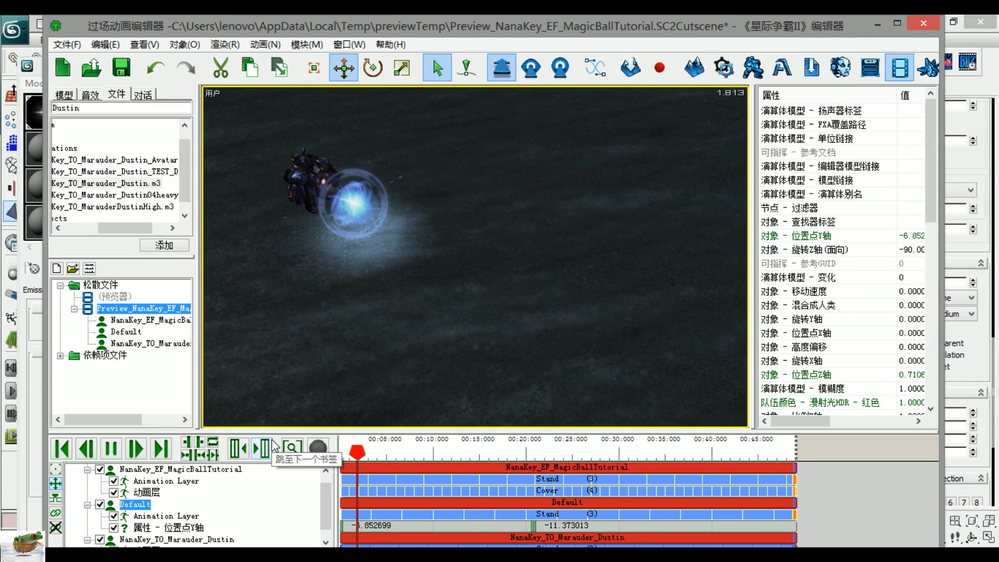
key("space")
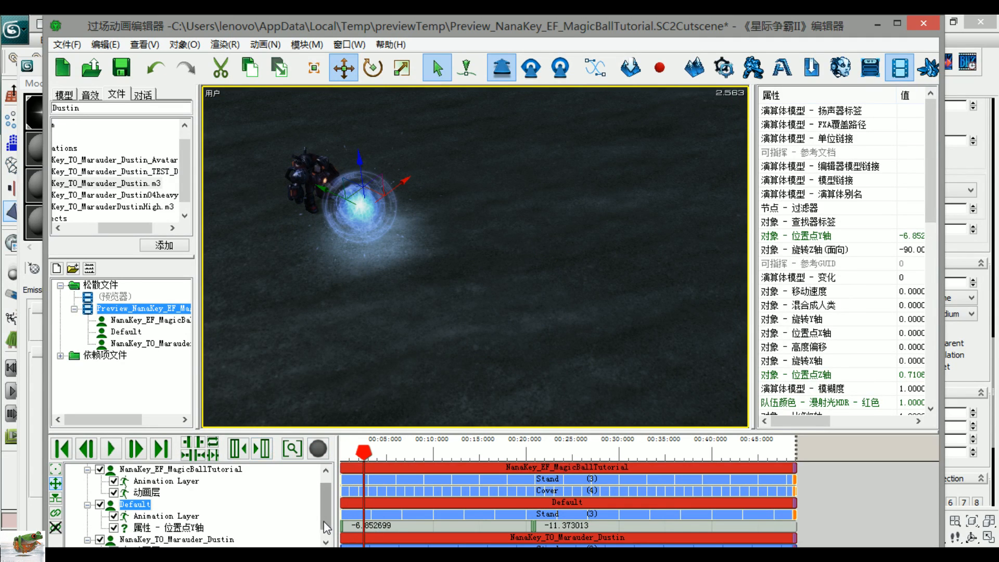
left_click(326, 543)
left_click_drag(534, 514, 364, 519)
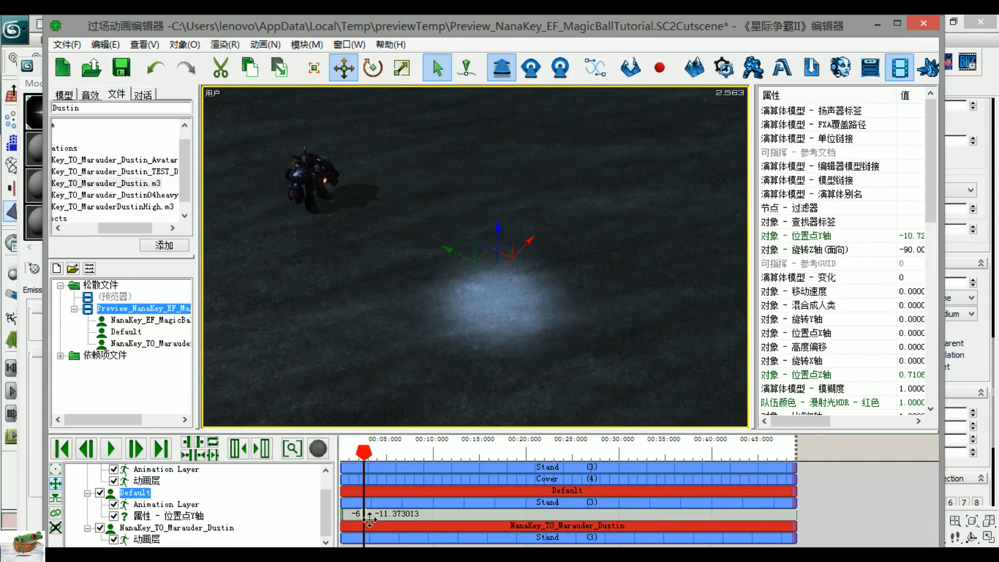
Step: Replay the faster movement, pause it mid-flight and examine the magic ball's trailing particles up close
left_click_drag(364, 452, 294, 443)
key("space")
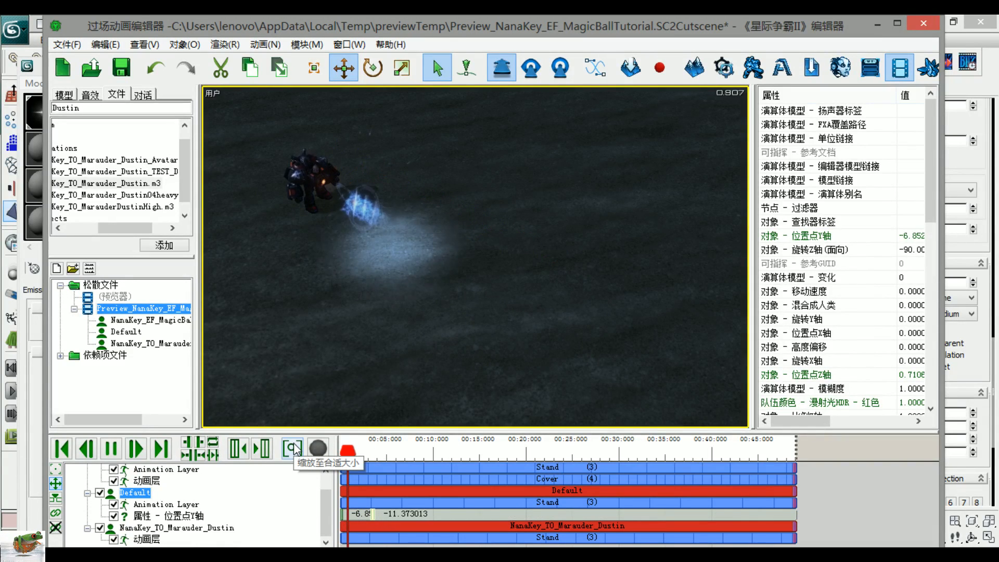
key("space")
middle_click_drag(426, 284, 601, 270)
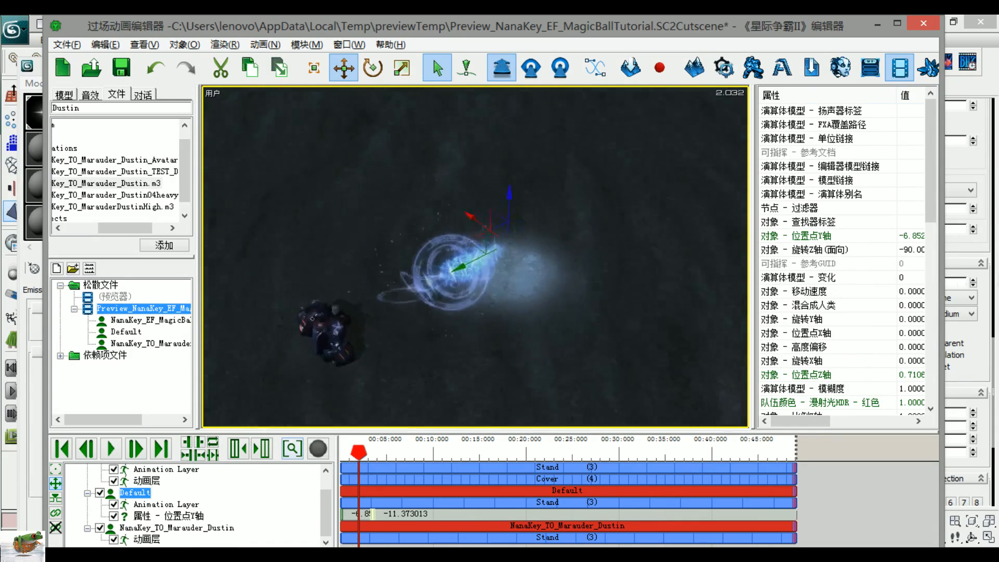
scroll(598, 272, "up", 5)
middle_click_drag(401, 286, 556, 307)
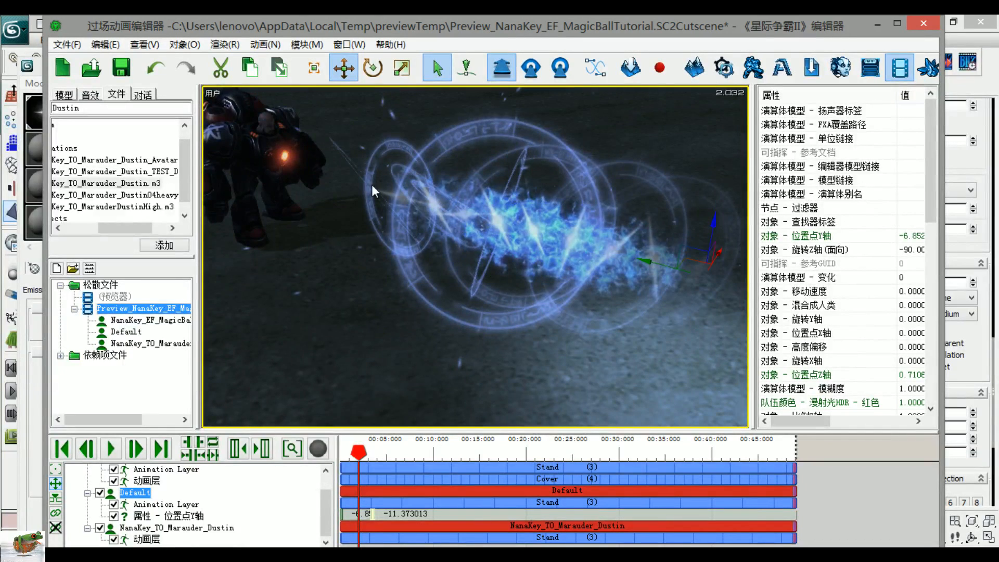
middle_click_drag(430, 216, 364, 236)
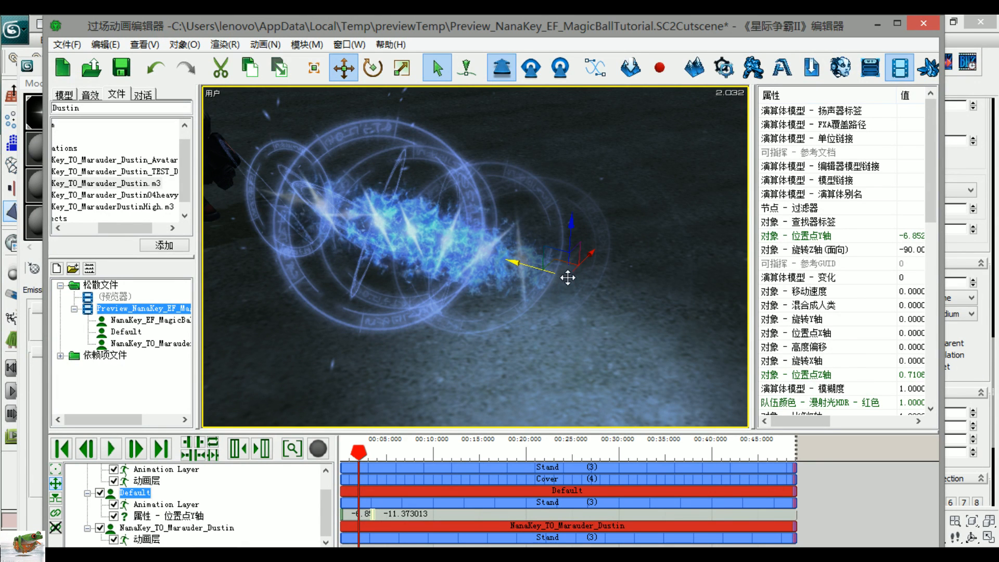
Step: Return to the start of the cutscene, frame the Marauder and magic ball, and replay the movement
left_click_drag(358, 453, 326, 459)
middle_click_drag(265, 300, 585, 342)
middle_click_drag(521, 354, 382, 370)
scroll(425, 364, "up", 3)
key("space")
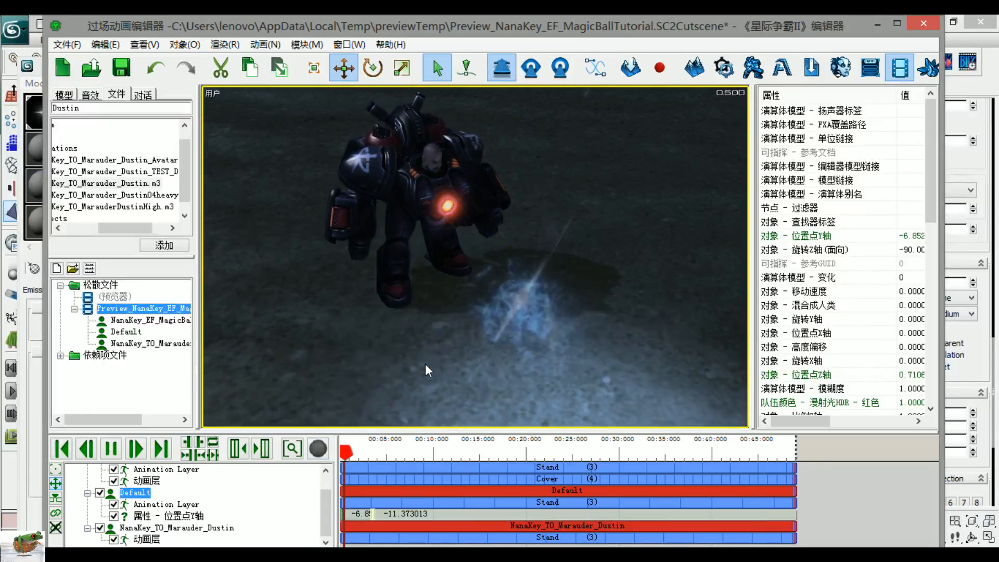
Step: Finish the cutscene playback check, switch to 3ds Max and minimise the Material Editor
middle_click_drag(542, 370, 929, 254)
key("space")
left_click(965, 333)
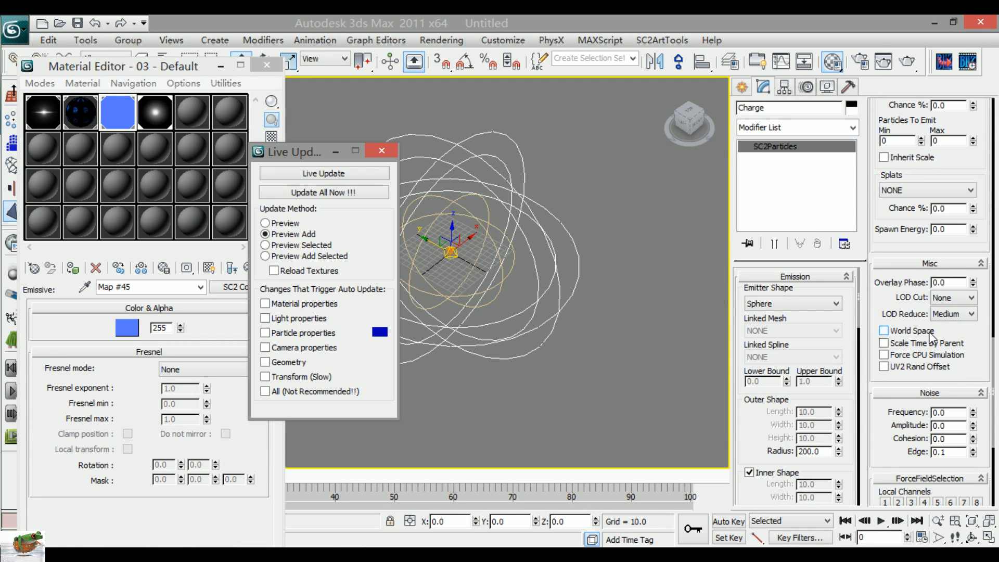
scroll(604, 328, "up", 5)
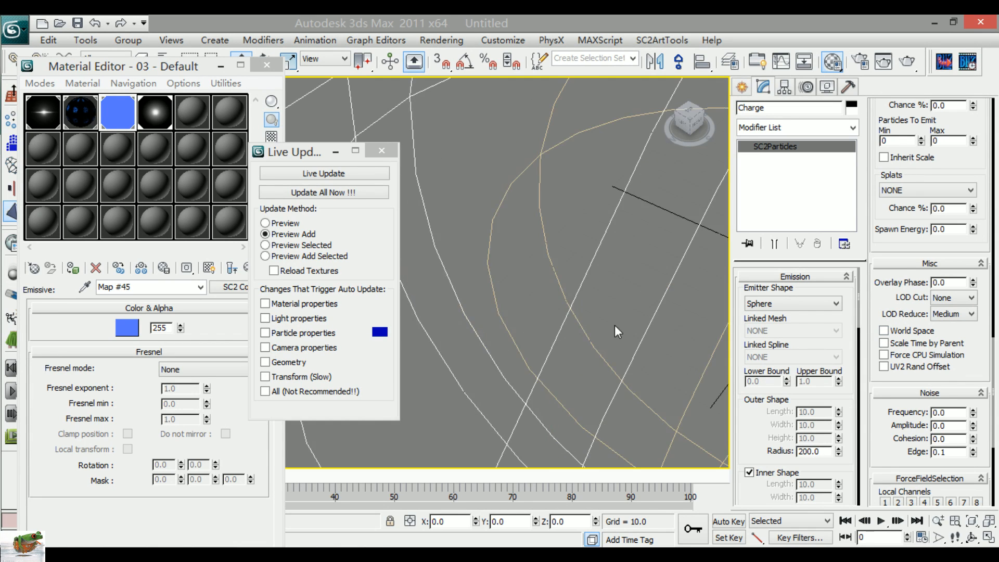
left_click(221, 66)
Step: Select the MagicalCircle02 particle system and turn off its World Space option
left_click(166, 61)
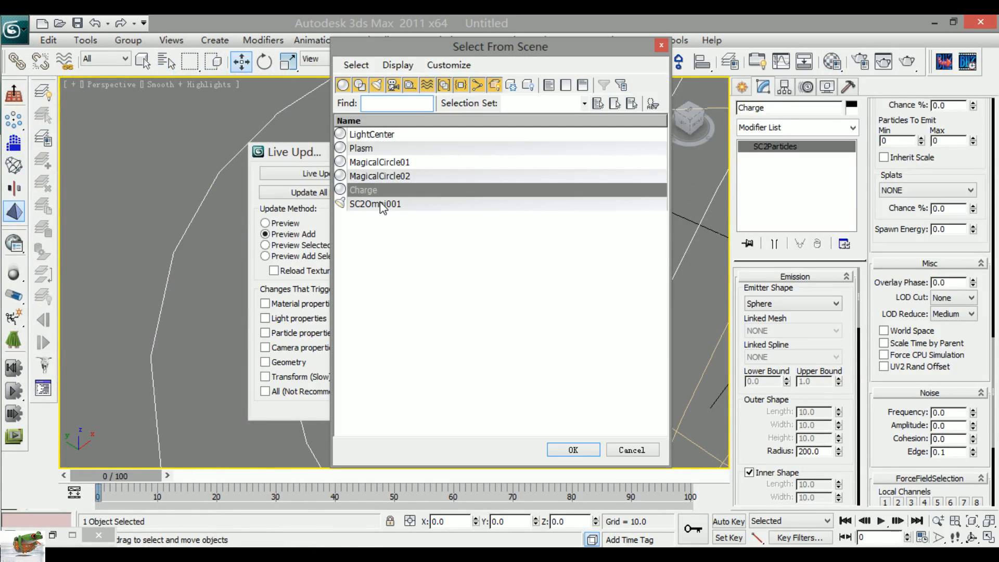
double_click(380, 176)
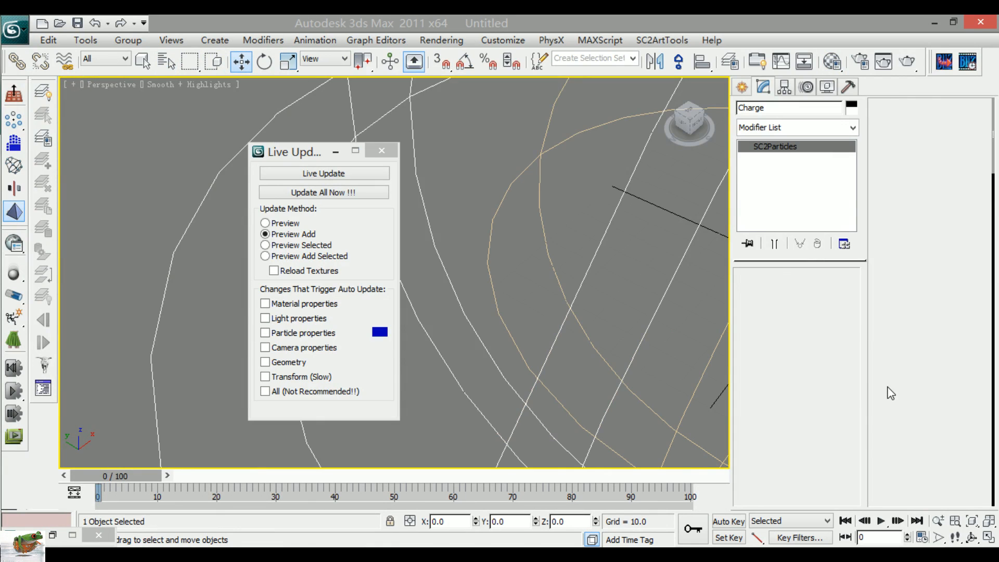
scroll(885, 399, "down", 10)
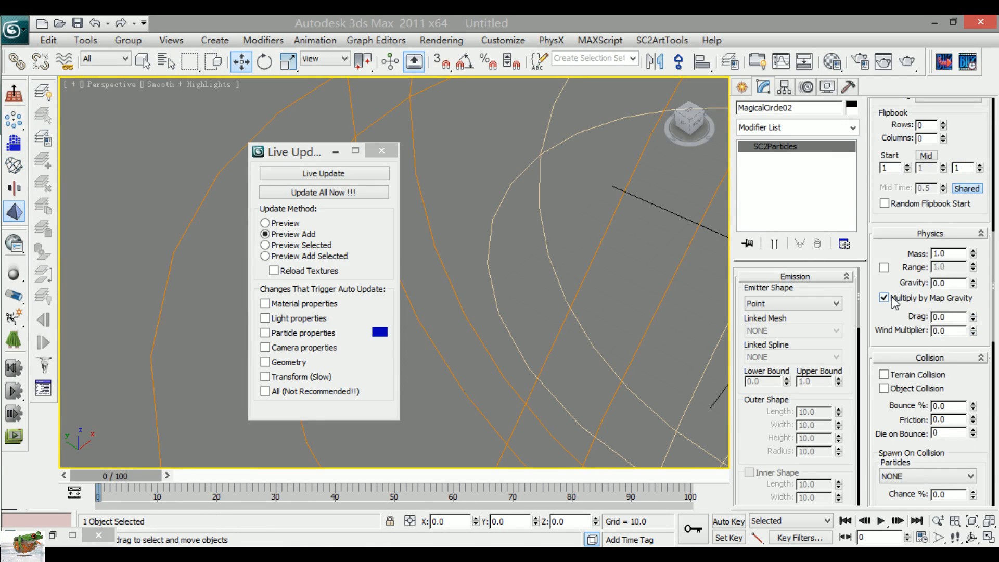
scroll(884, 395, "down", 10)
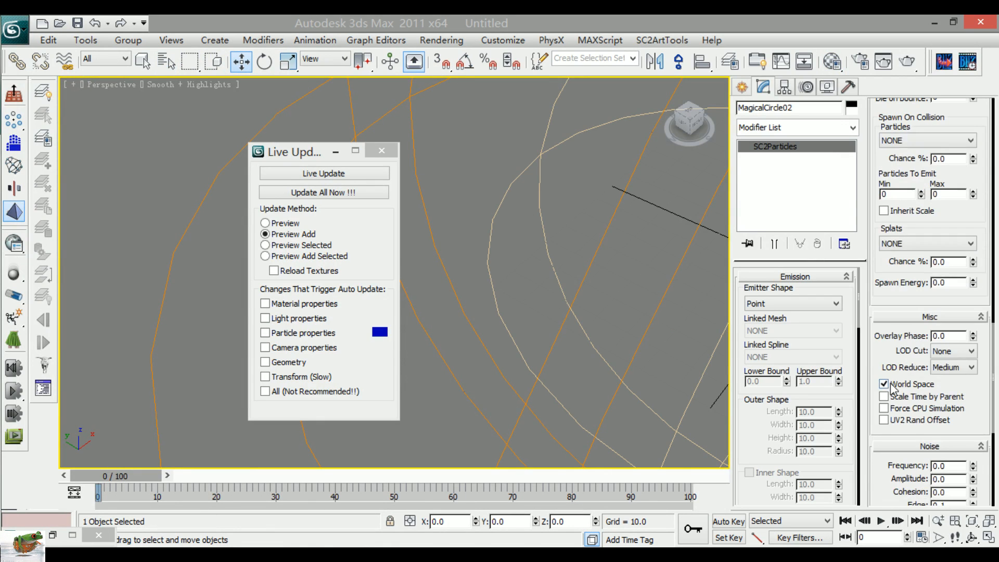
left_click(891, 386)
Step: Select the MagicalCircle01 particle system and turn off its World Space option
left_click(167, 61)
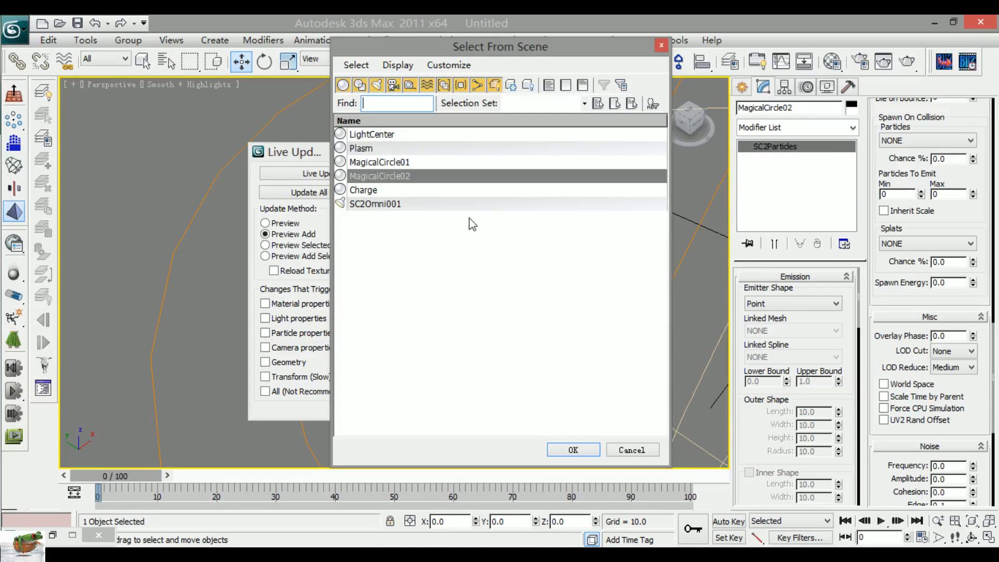
double_click(387, 163)
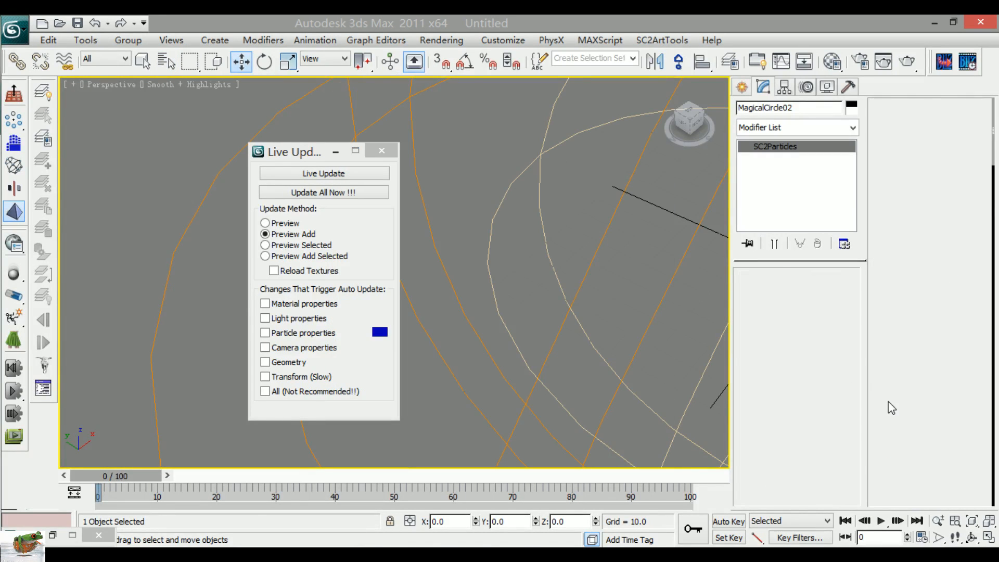
scroll(882, 408, "down", 10)
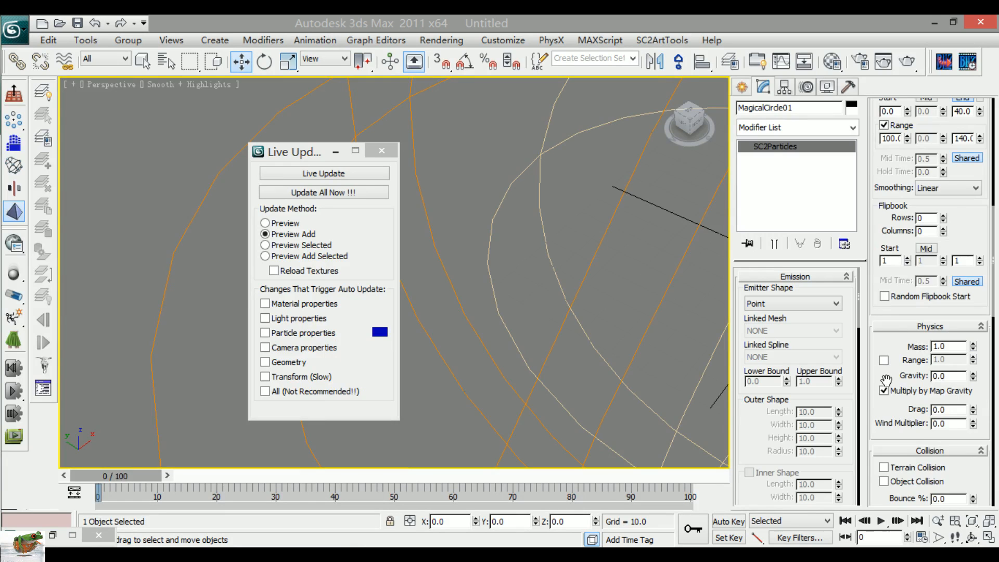
scroll(885, 419, "down", 10)
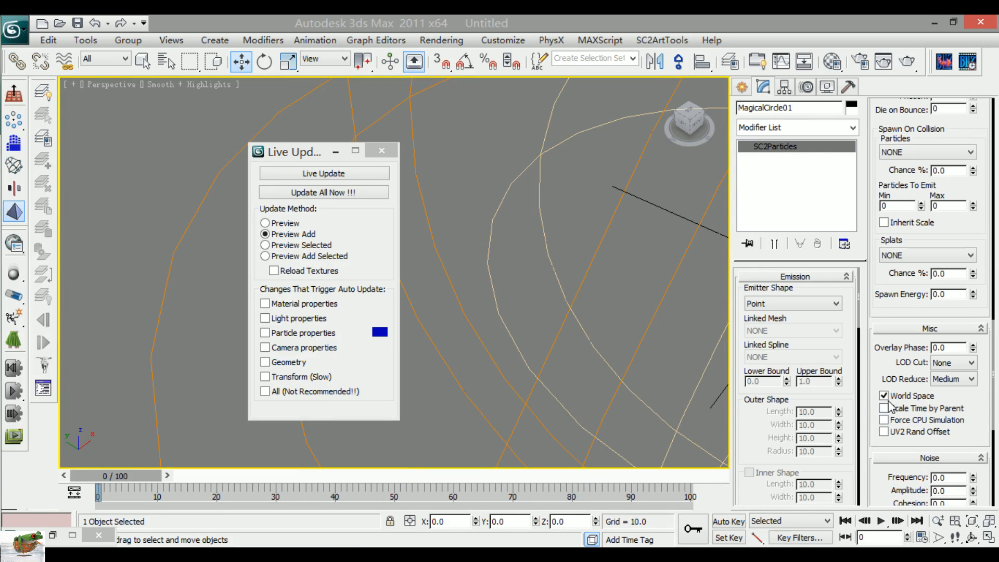
left_click(884, 396)
Step: Select the Plasm particle system and turn off its World Space option
left_click(166, 62)
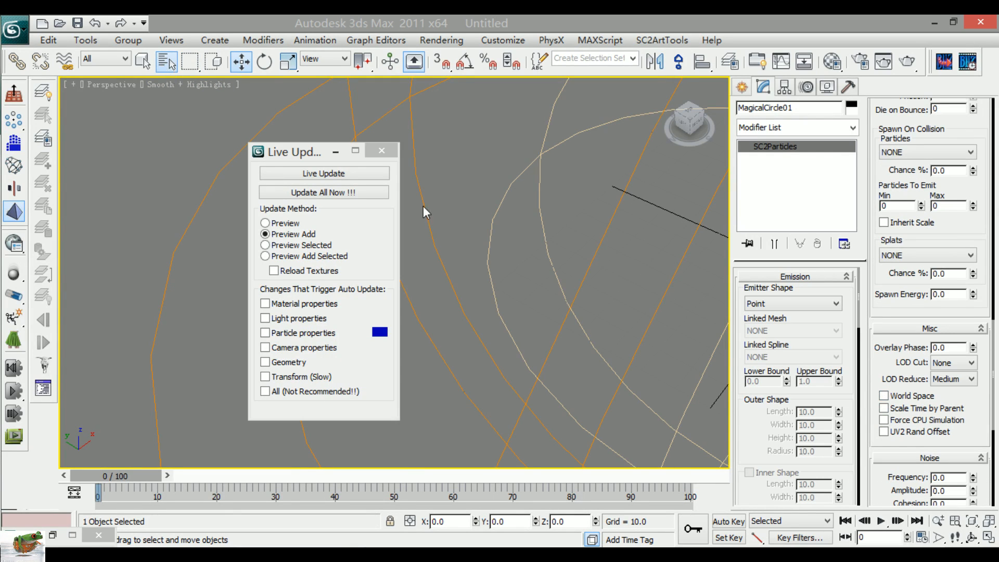
double_click(395, 148)
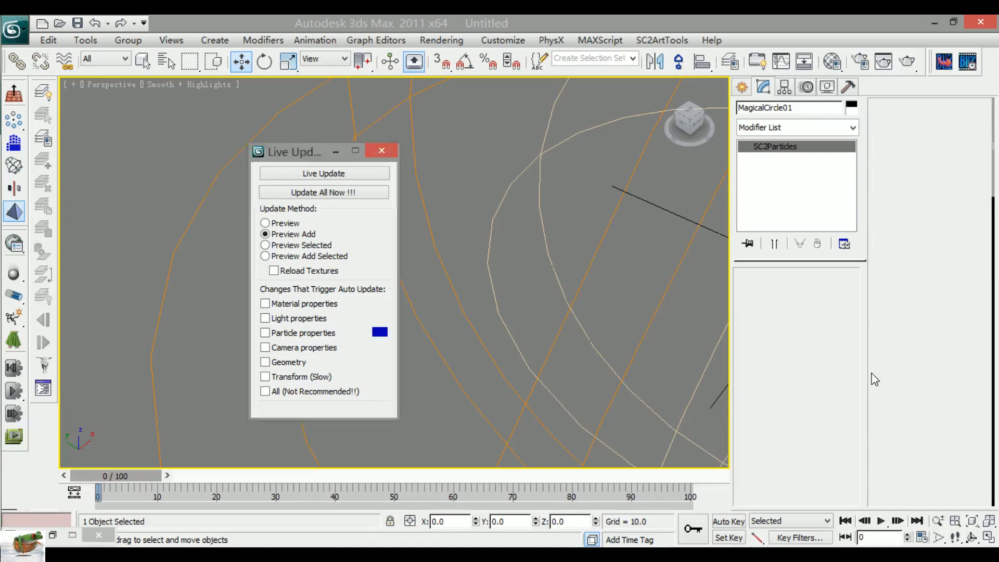
scroll(880, 316, "down", 2)
scroll(879, 316, "down", 12)
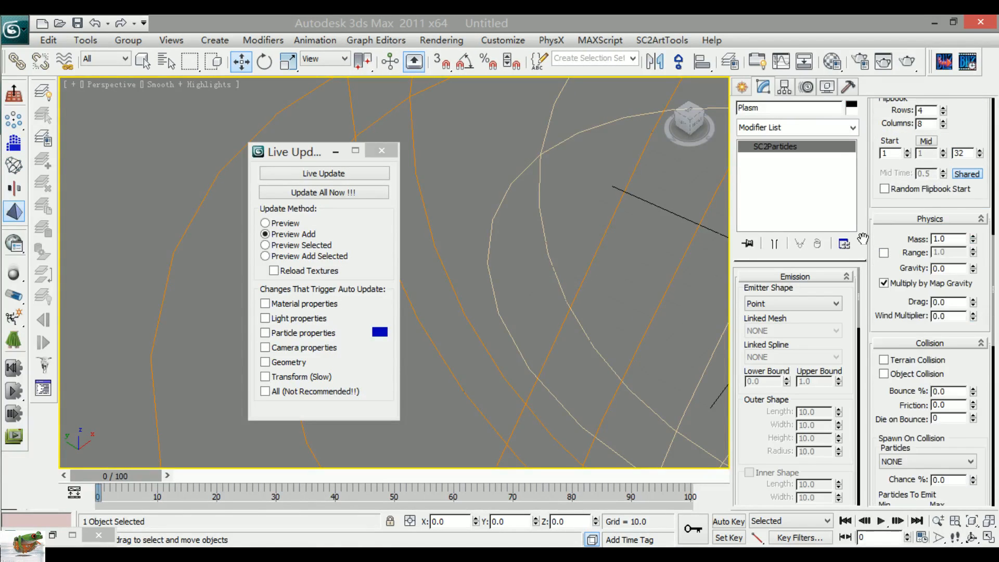
left_click(896, 426)
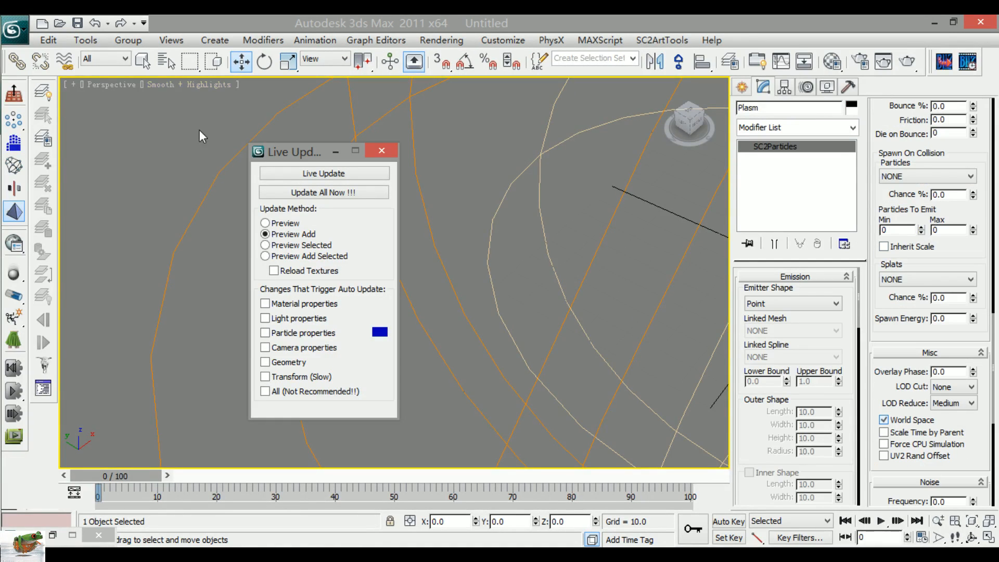
Step: Select the LightCenter particle system and turn off its World Space option
left_click(167, 61)
double_click(404, 131)
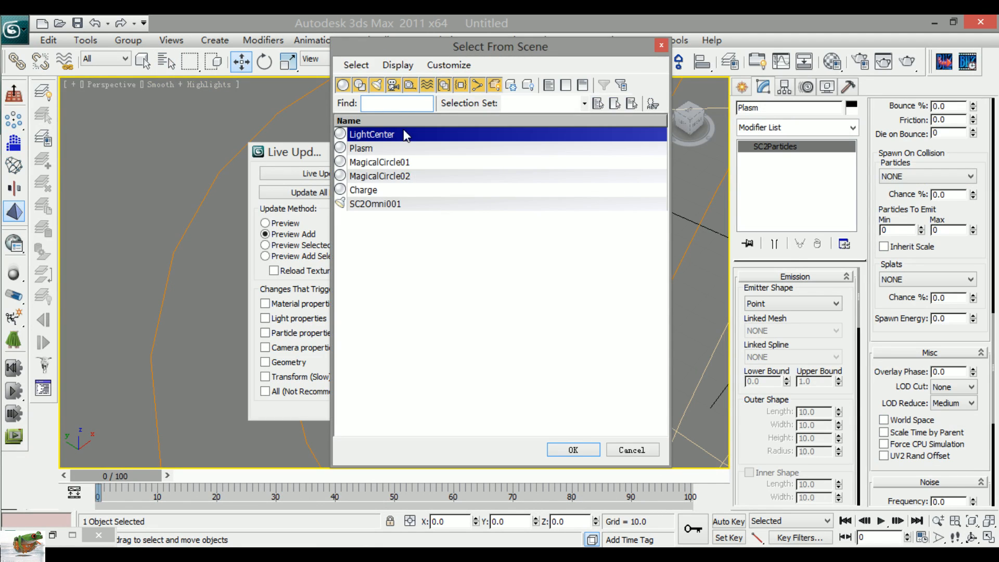
scroll(874, 379, "up", 5)
scroll(874, 379, "down", 10)
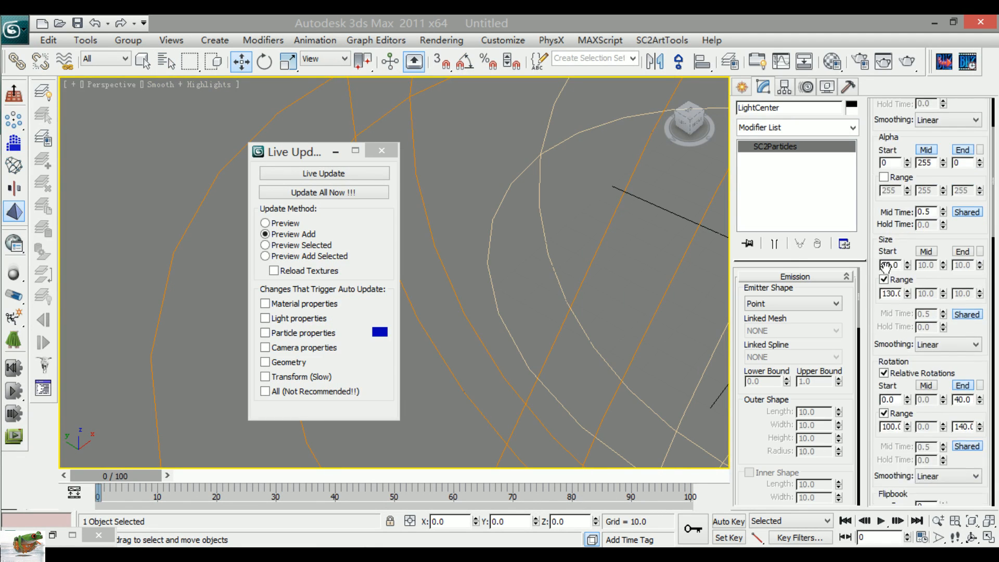
scroll(862, 260, "down", 5)
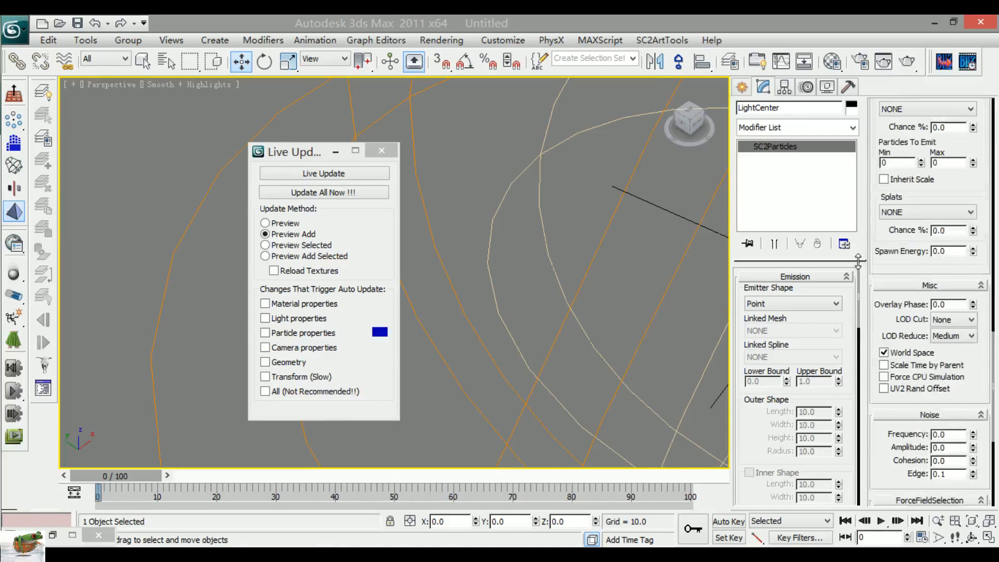
left_click(884, 353)
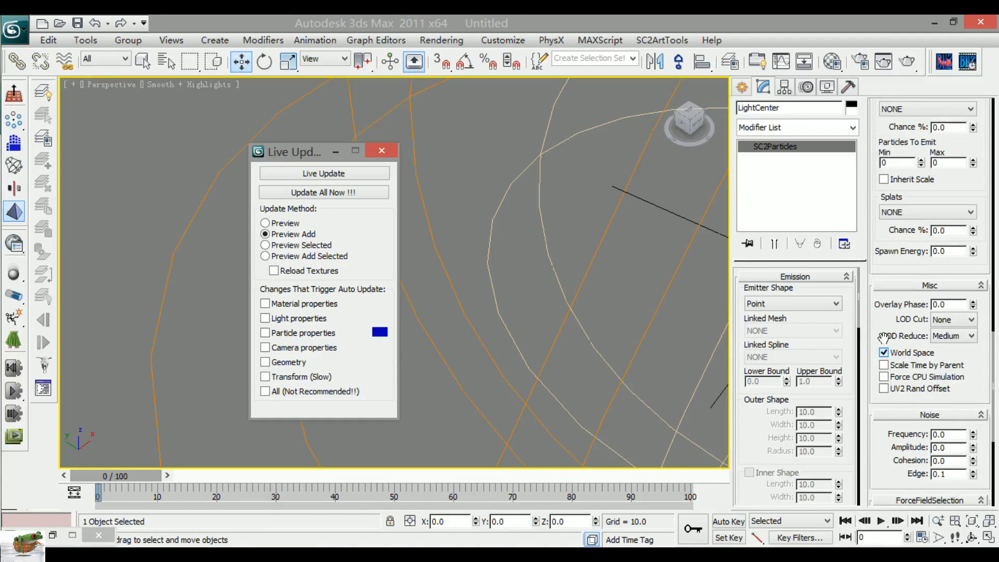
Step: Update the whole effect in the preview, switch to the cutscene editor and replay the ball's movement from the start
left_click(325, 193)
mouse_move(260, 554)
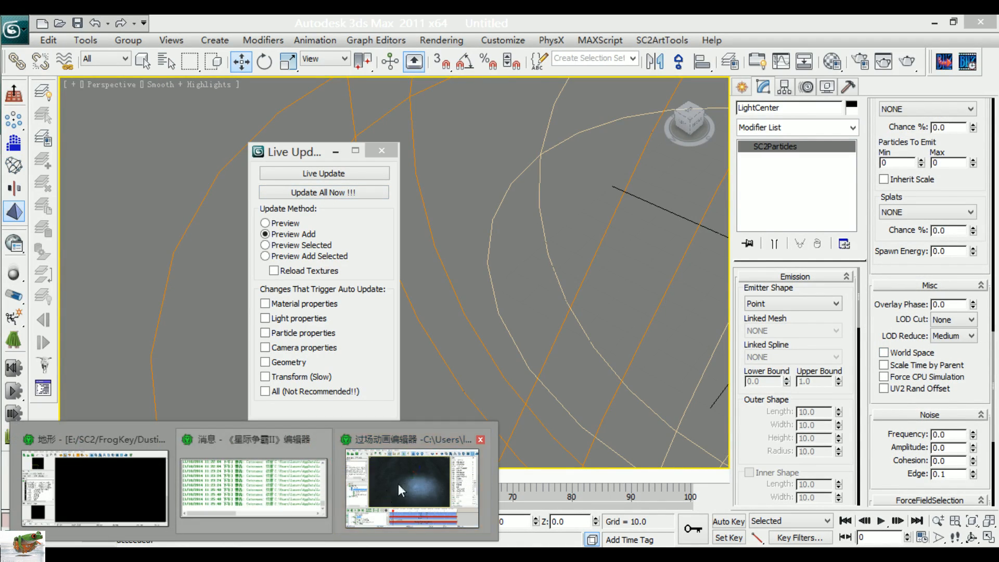
left_click(399, 483)
left_click_drag(366, 448, 324, 441)
key("space")
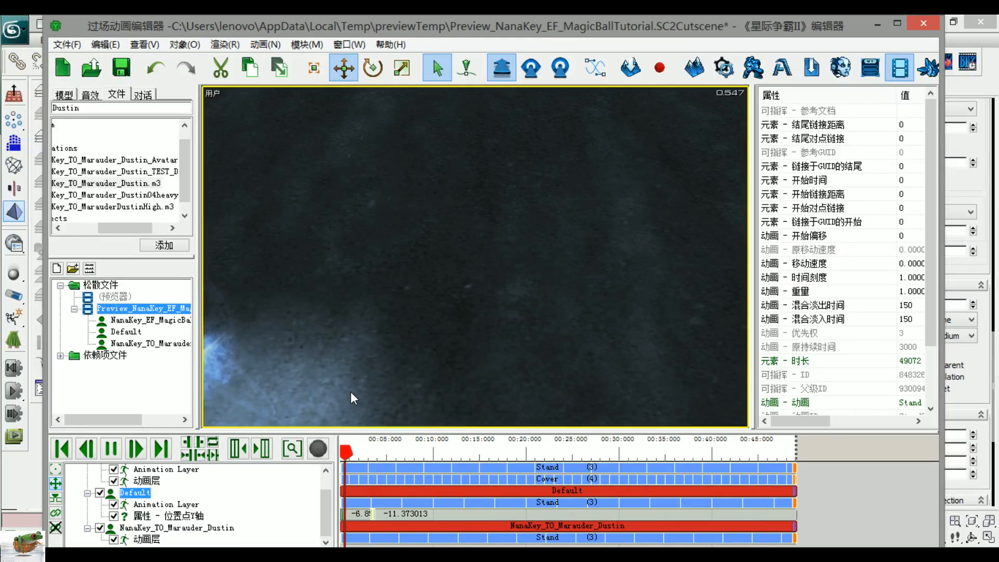
key("space")
key("space")
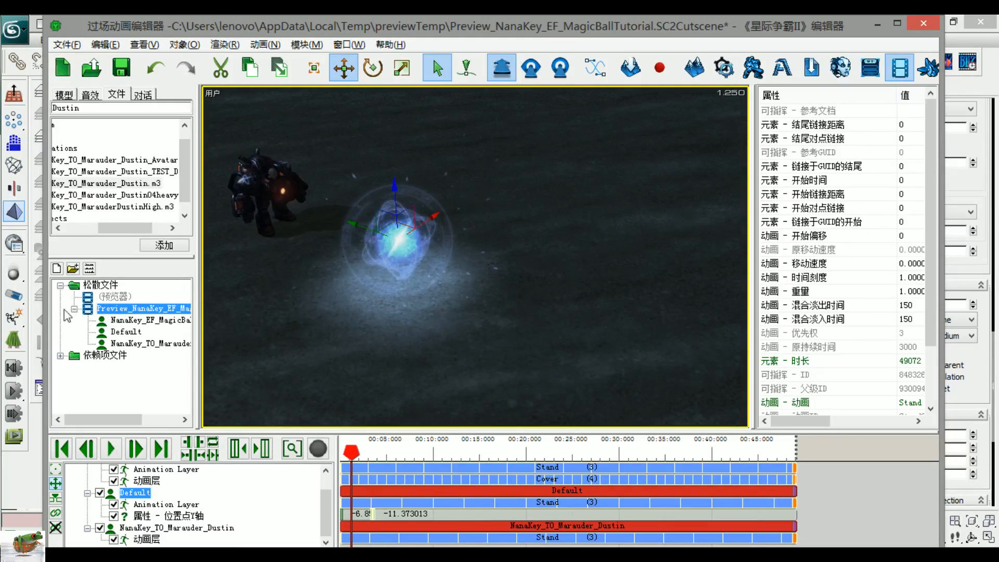
key("space")
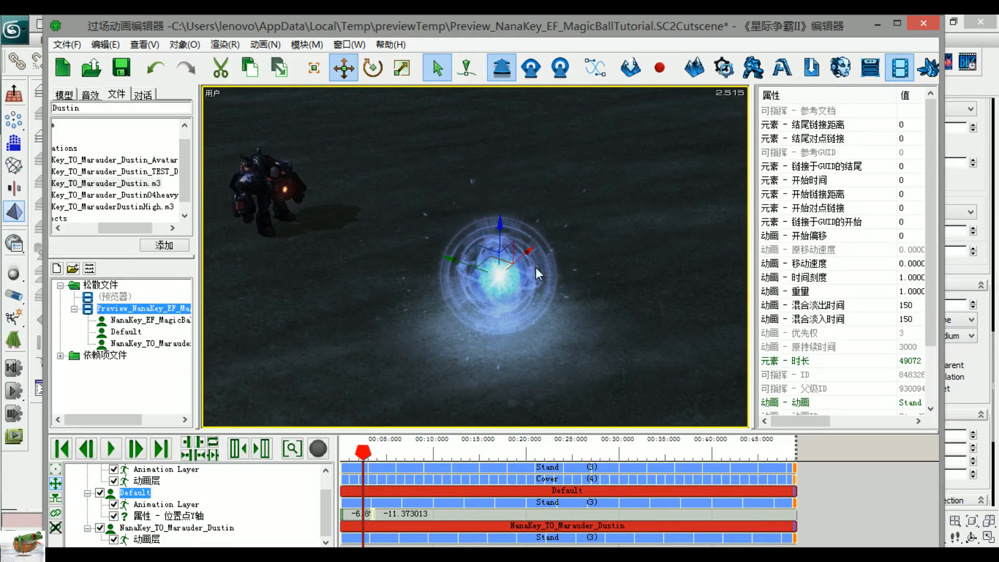
Step: Examine the moving magic ball's circles, core and trailing particles up close during playback
scroll(544, 289, "up", 3)
middle_click_drag(564, 298, 538, 274)
key("space")
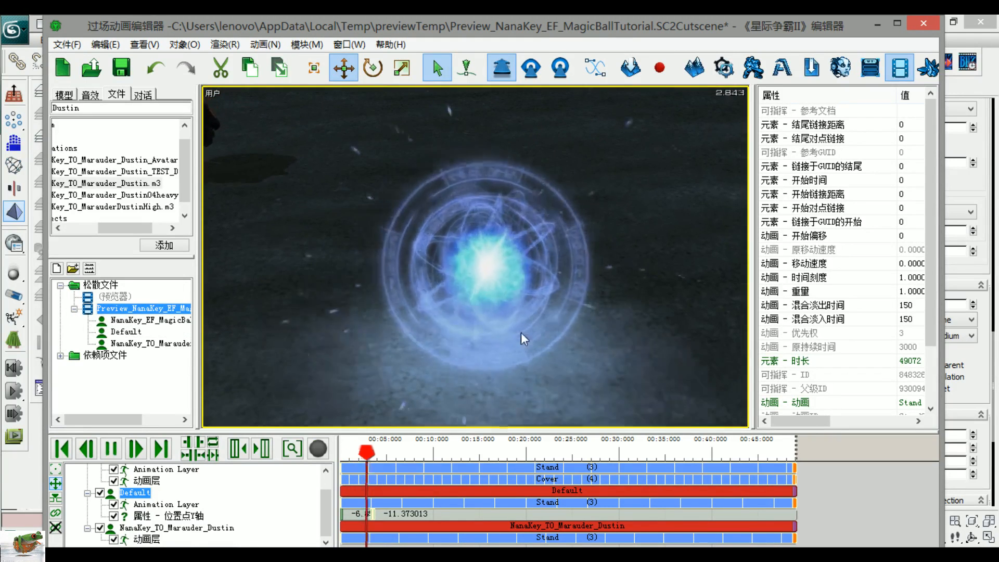
key("space")
middle_click_drag(579, 355, 502, 267)
scroll(489, 343, "up", 3)
scroll(489, 342, "down", 5)
left_click_drag(454, 234, 506, 139)
left_click_drag(352, 457, 302, 443)
key("space")
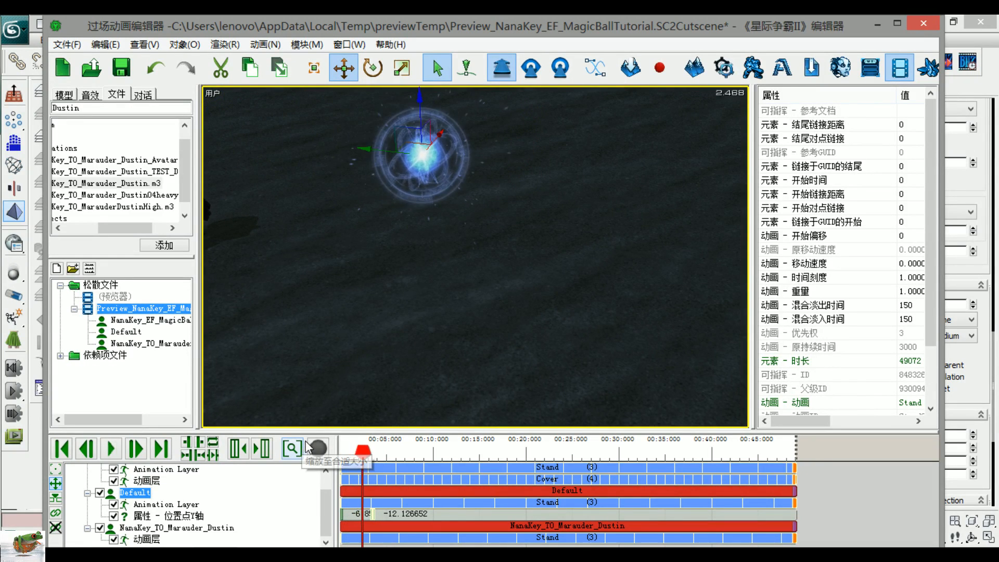
key("space")
left_click(486, 324)
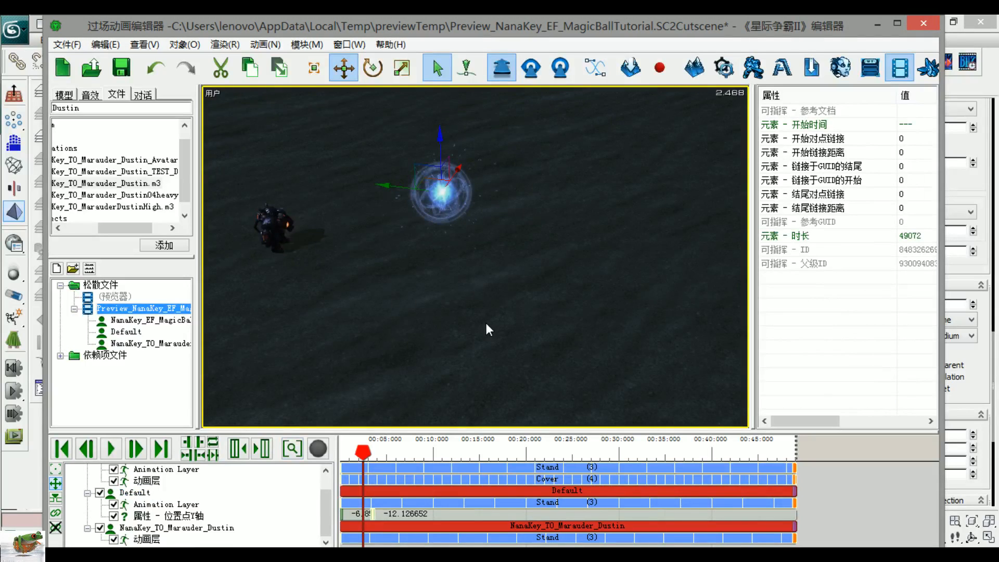
key("ctrl+z")
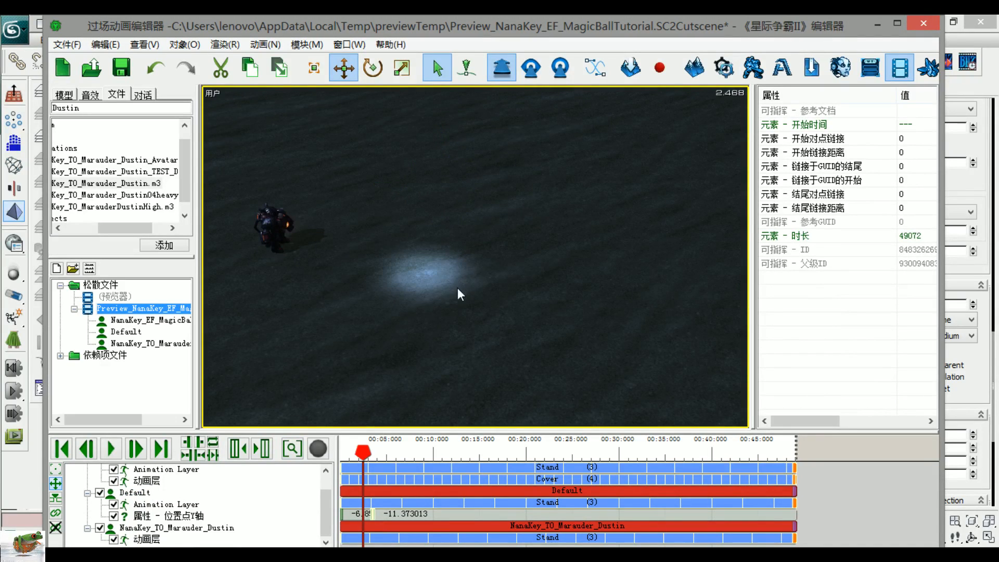
Step: Replay the movement from the start, pause it and disable the Default model's Y-position track
left_click_drag(367, 456, 305, 453)
key("space")
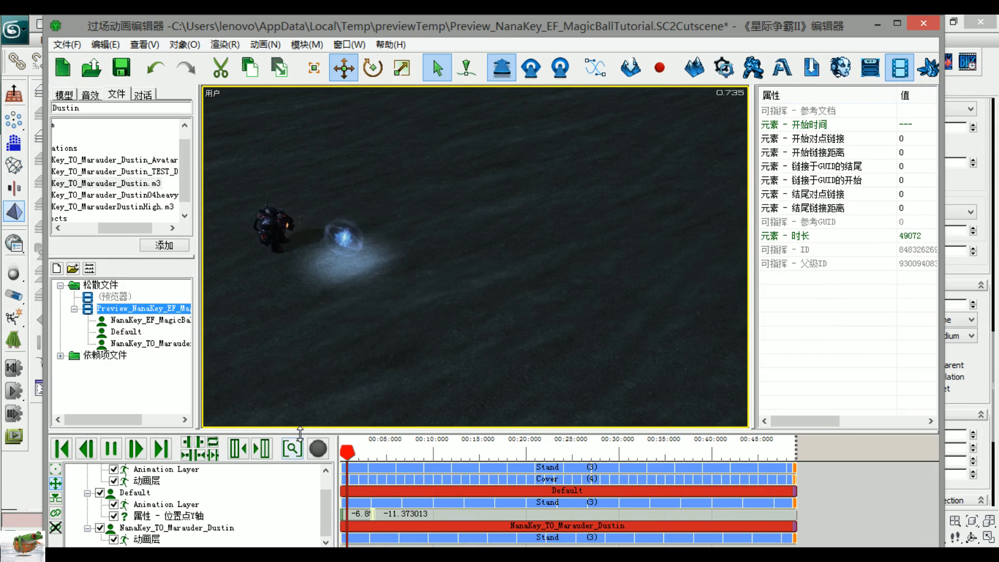
key("space")
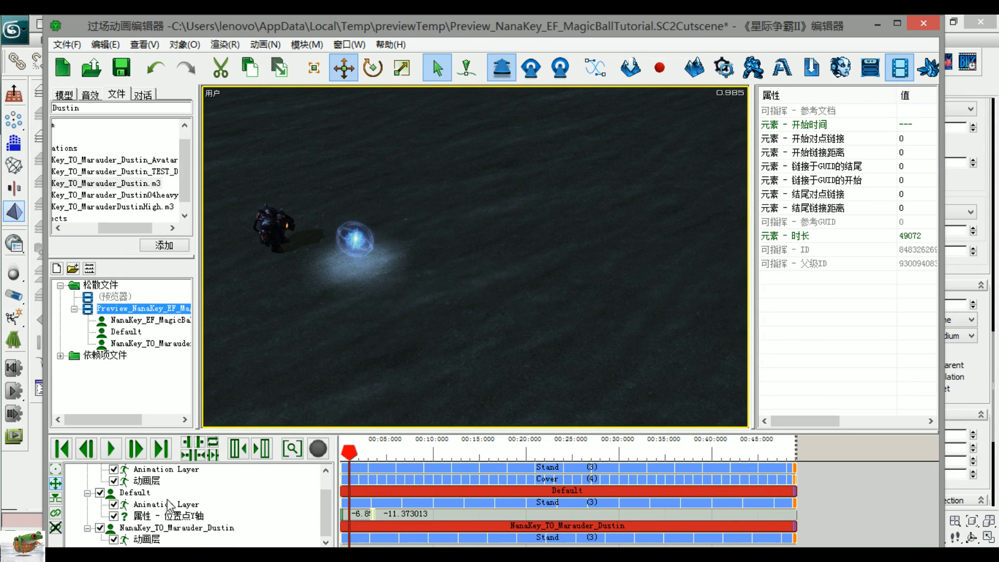
left_click(114, 517)
Step: Play the cutscene with the magic ball stationary, pause it and examine the ball beside the Marauder from several angles and distances
right_click_drag(435, 310, 558, 331)
scroll(558, 331, "up", 3)
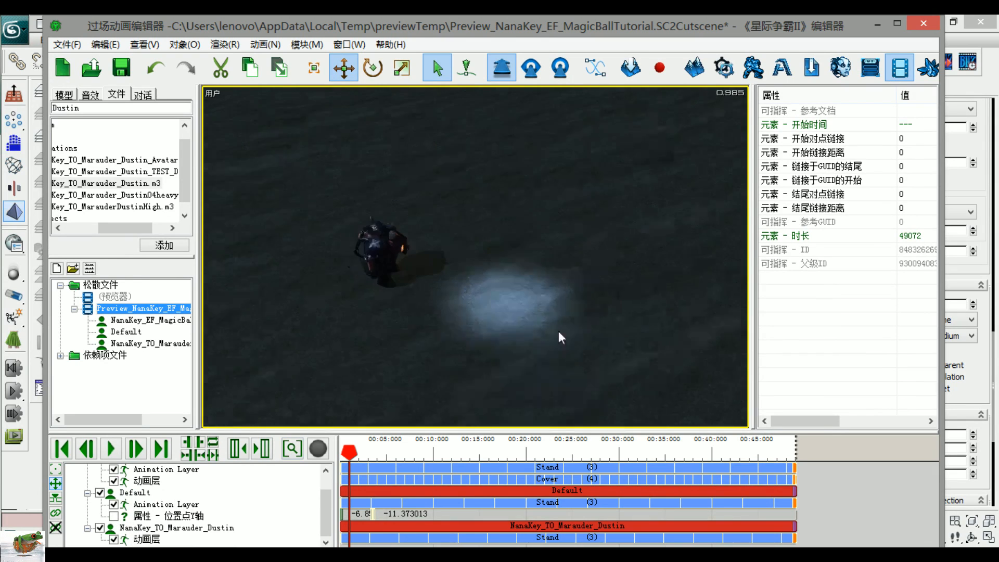
left_click(111, 448)
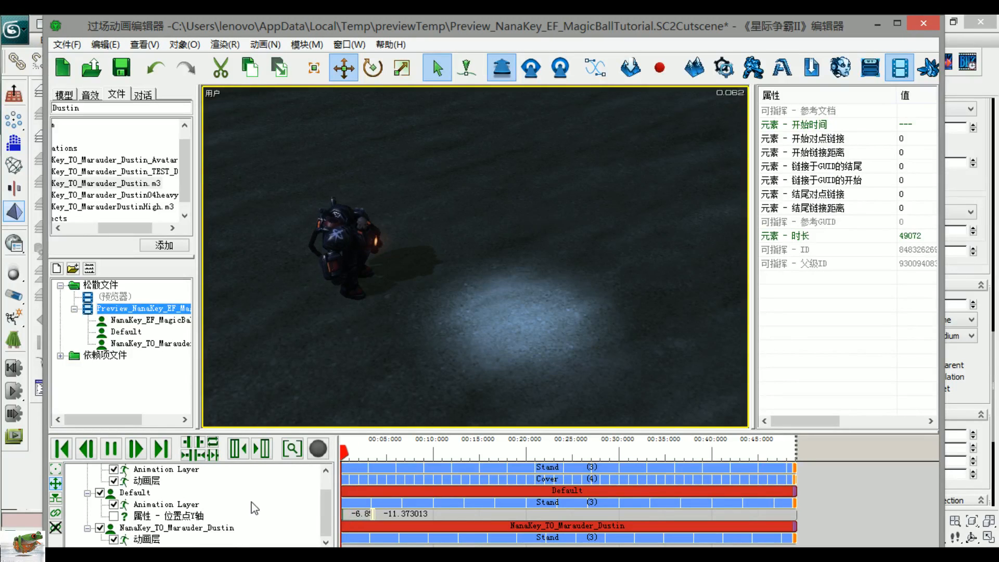
scroll(432, 333, "up", 3)
right_click_drag(539, 384, 803, 348)
scroll(431, 333, "down", 4)
scroll(553, 368, "up", 4)
key("space")
scroll(531, 370, "down", 3)
right_click_drag(555, 337, 435, 377)
right_click_drag(435, 378, 514, 314, "ctrl")
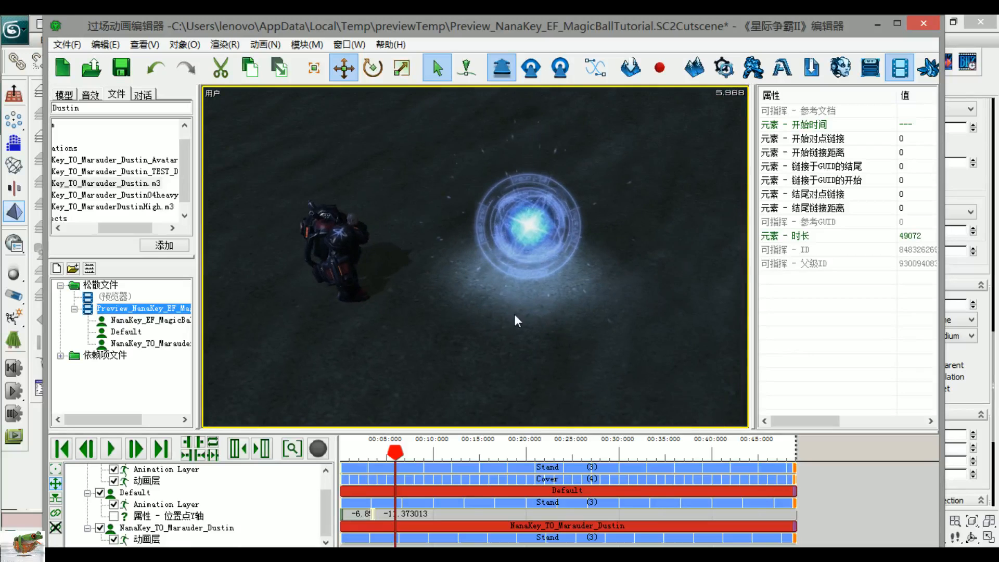
scroll(480, 340, "up", 5)
scroll(479, 340, "down", 3)
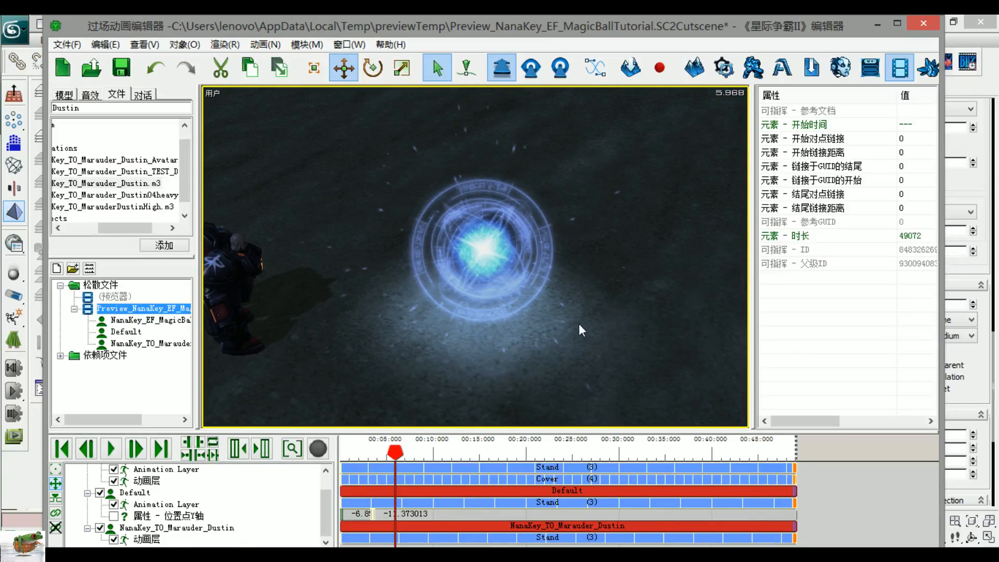
right_click_drag(579, 324, 540, 354, "ctrl")
Step: Switch to 3ds Max and create a Birth animation starting at frame 30 with a length of 30
left_click(983, 268)
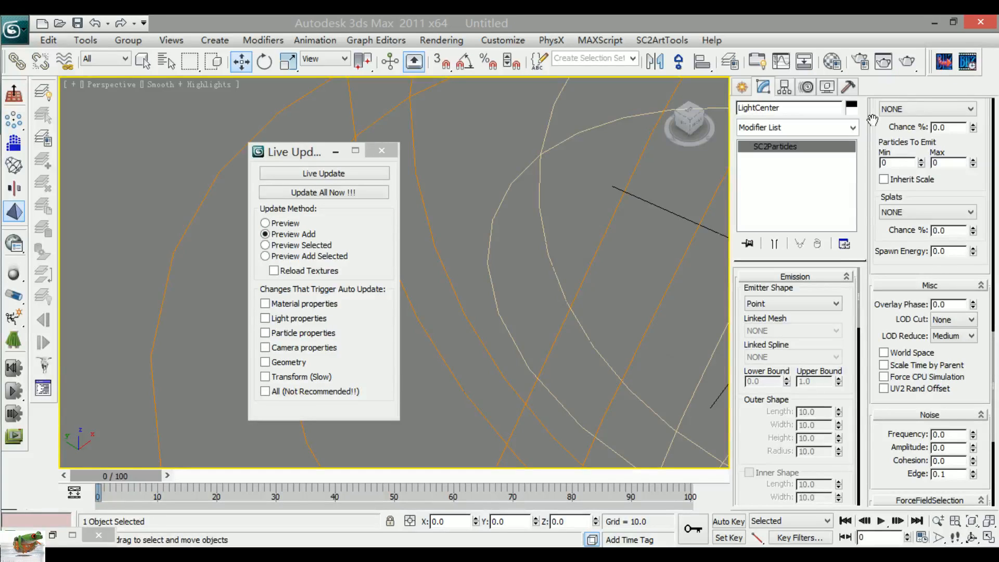
left_click(747, 87)
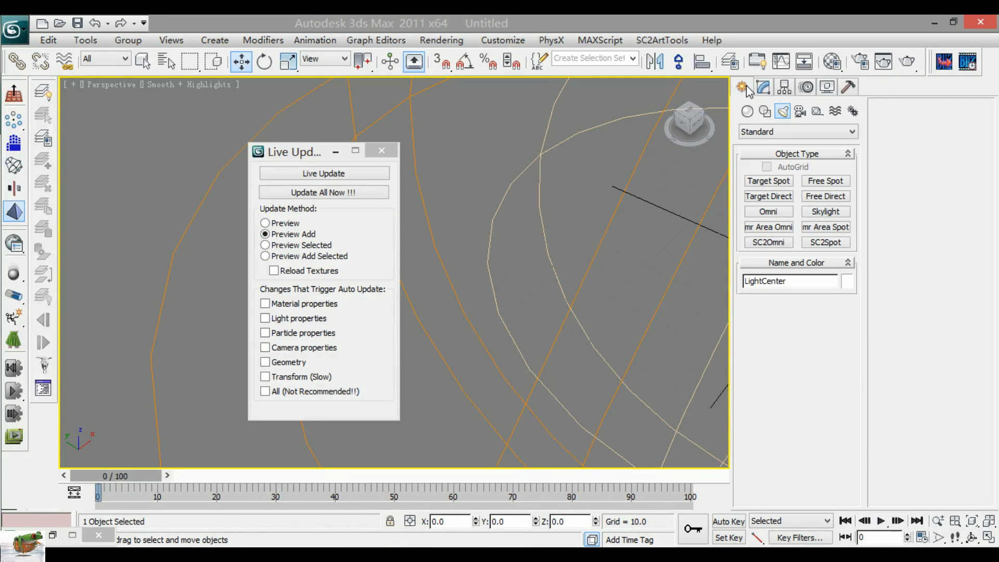
left_click(968, 65)
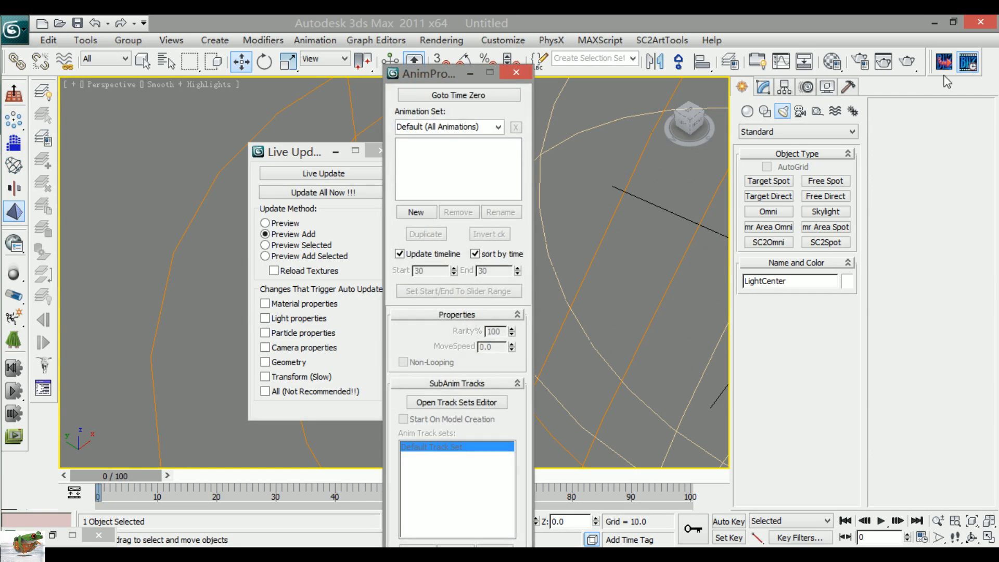
left_click_drag(414, 79, 671, 70)
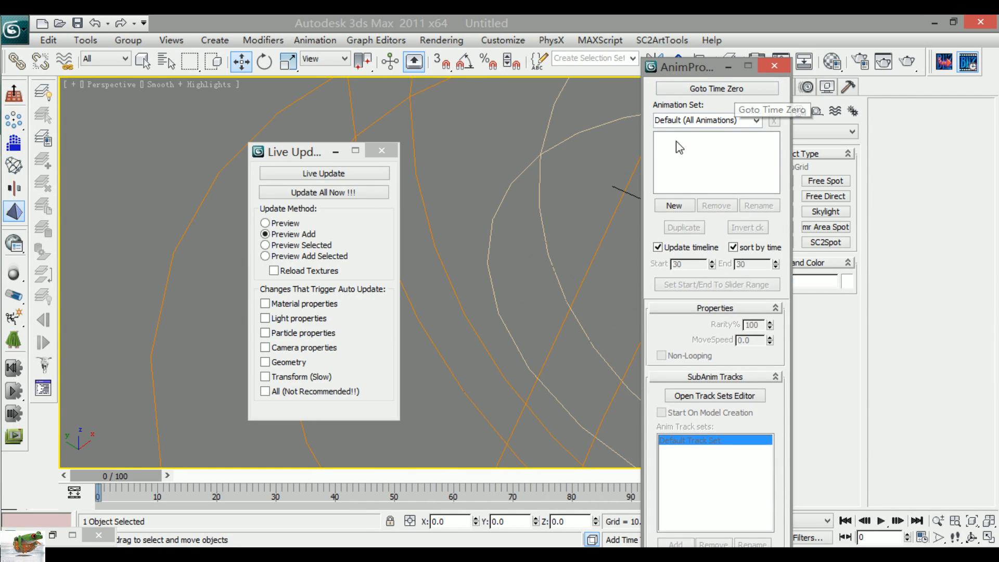
left_click(686, 207)
left_click_drag(548, 174, 525, 94)
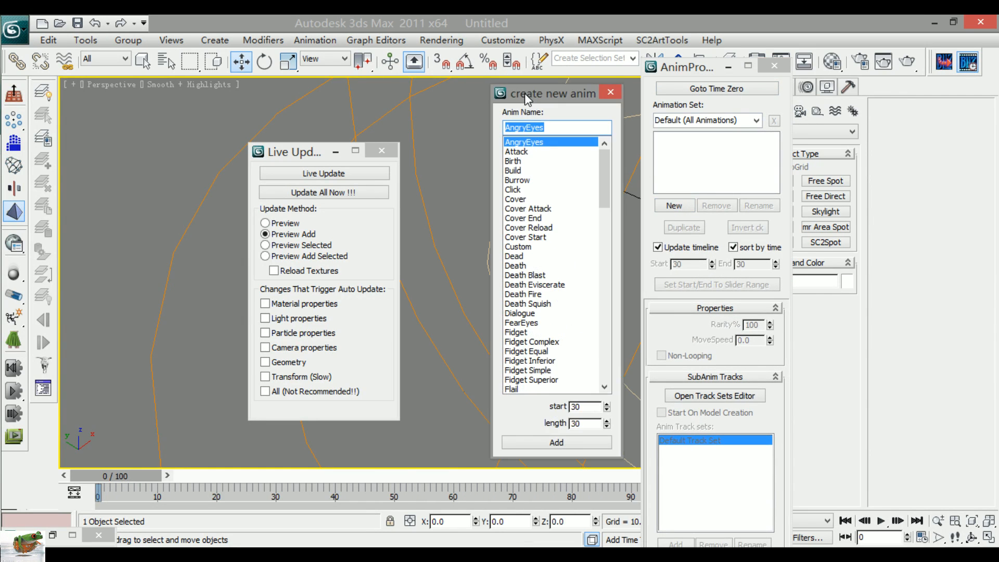
double_click(521, 162)
left_click(673, 139)
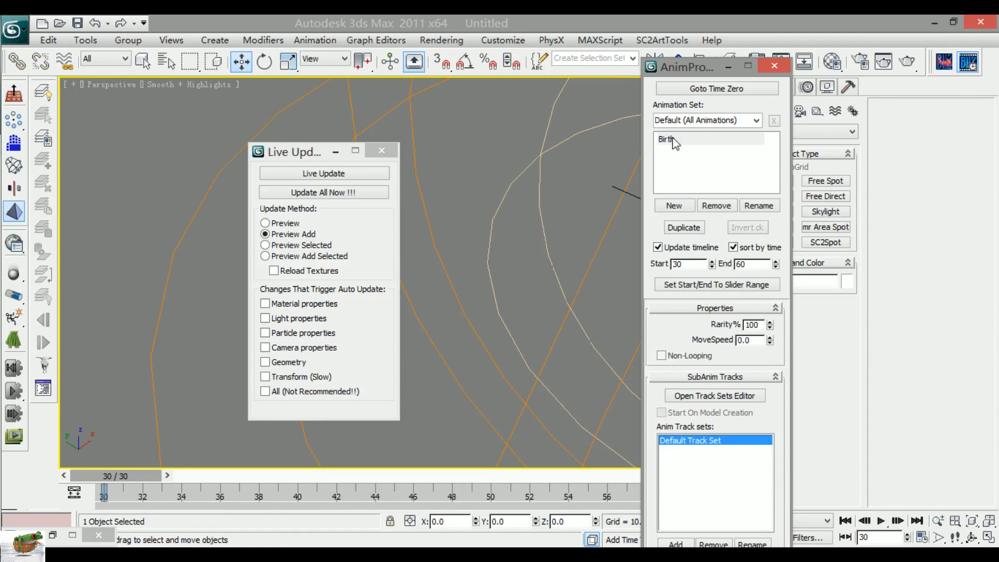
Step: Make the Birth animation non-looping and clear the Live Update window away from the particle effect
scroll(558, 244, "down", 5)
middle_click_drag(557, 245, 368, 249)
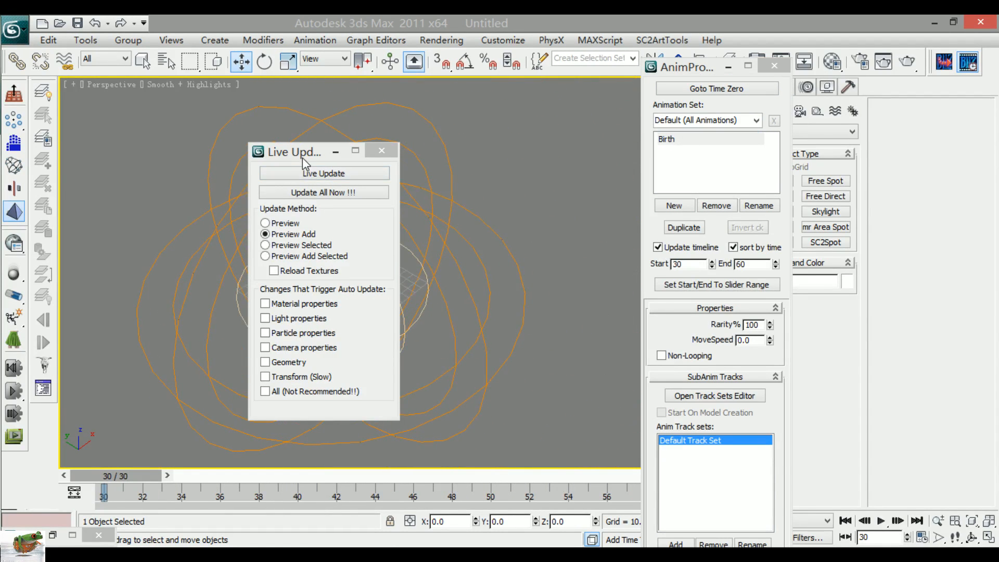
left_click_drag(302, 158, 899, 161)
middle_click_drag(442, 343, 501, 327, "alt")
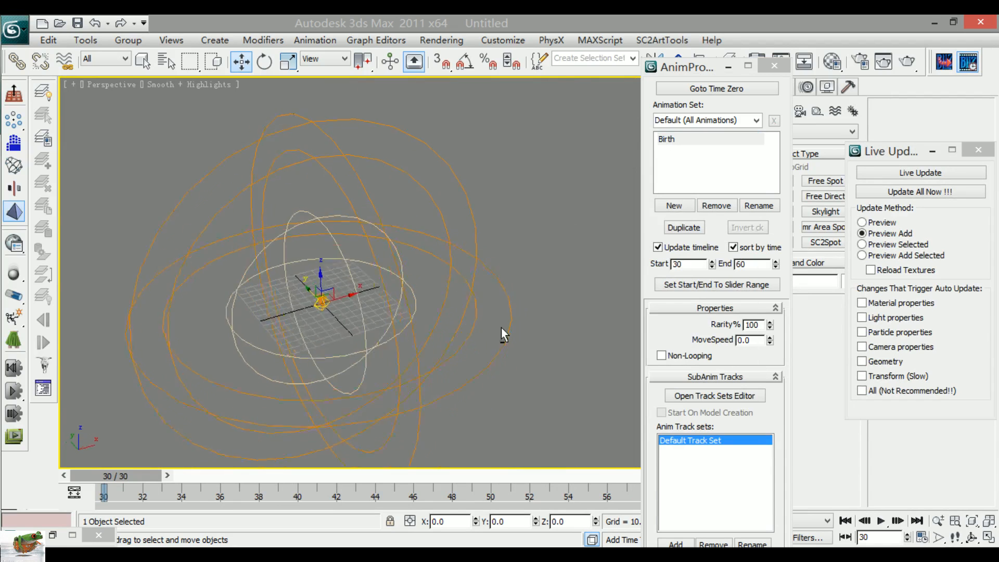
middle_click_drag(491, 363, 491, 313)
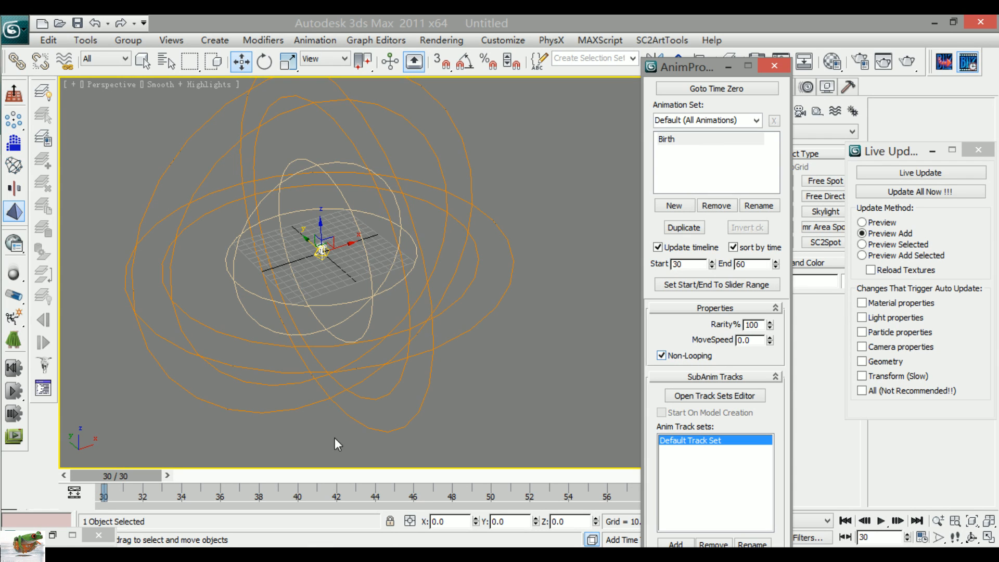
middle_click_drag(288, 411, 324, 383)
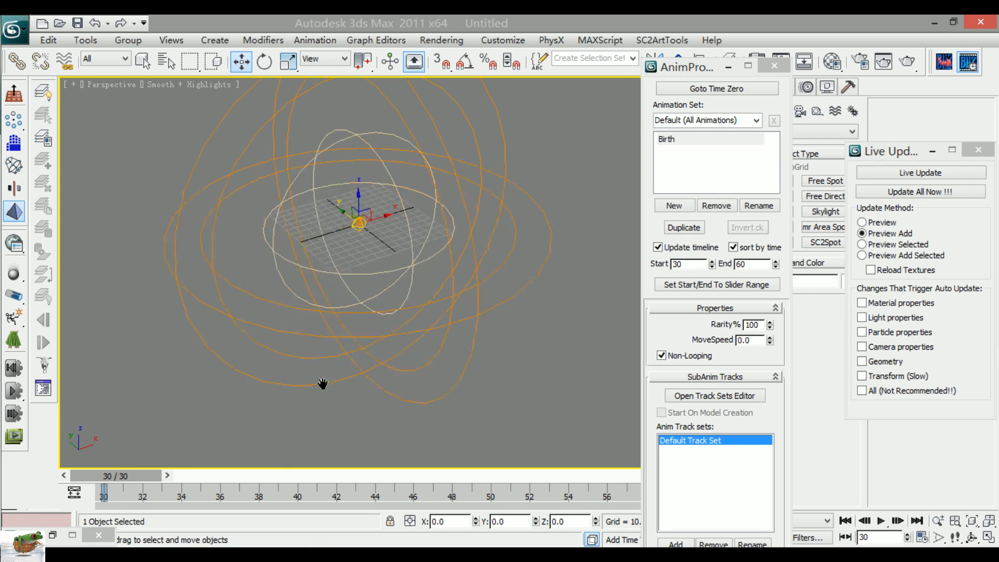
Step: Minimize the animation properties and Live Update windows, and set the Charge emitter's Emission Rate to 0
left_click(738, 66)
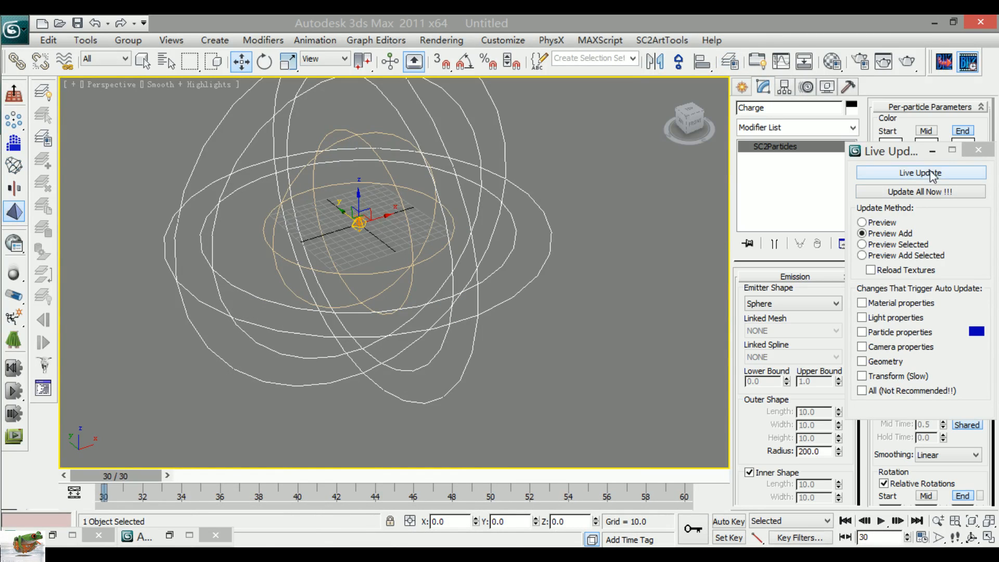
left_click(933, 151)
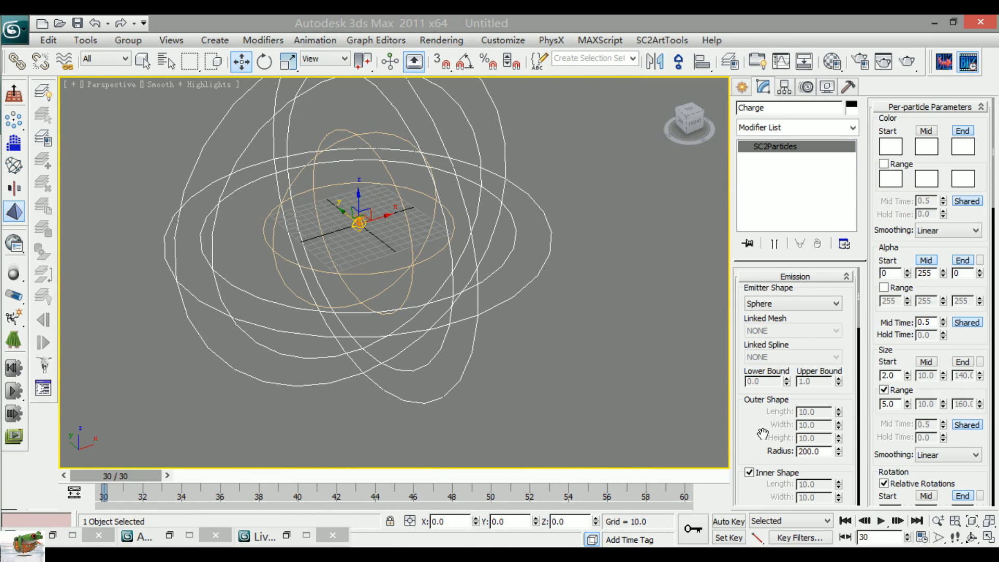
scroll(760, 432, "down", 5)
left_click_drag(771, 448, 775, 416)
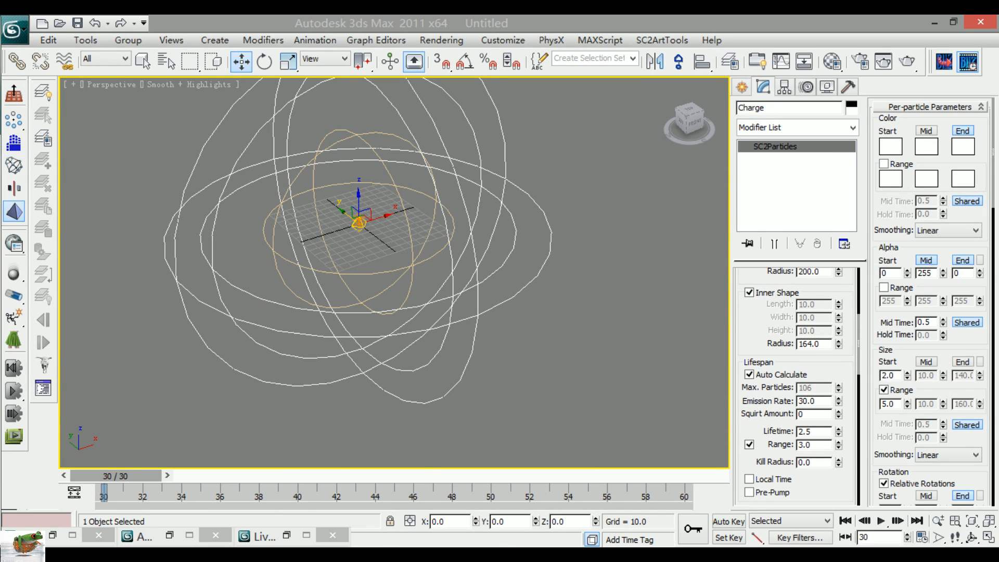
left_click_drag(839, 406, 836, 442)
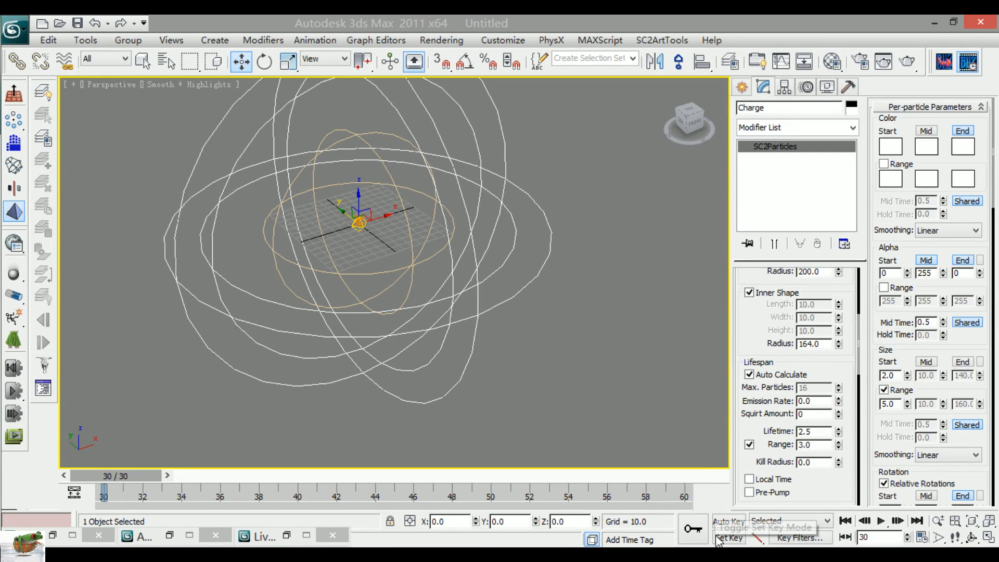
Step: With Auto Key, keyframe Charge's Emission Rate at 0 on frame 30 and 30 on frame 60, and return to frame 30
left_click(729, 521)
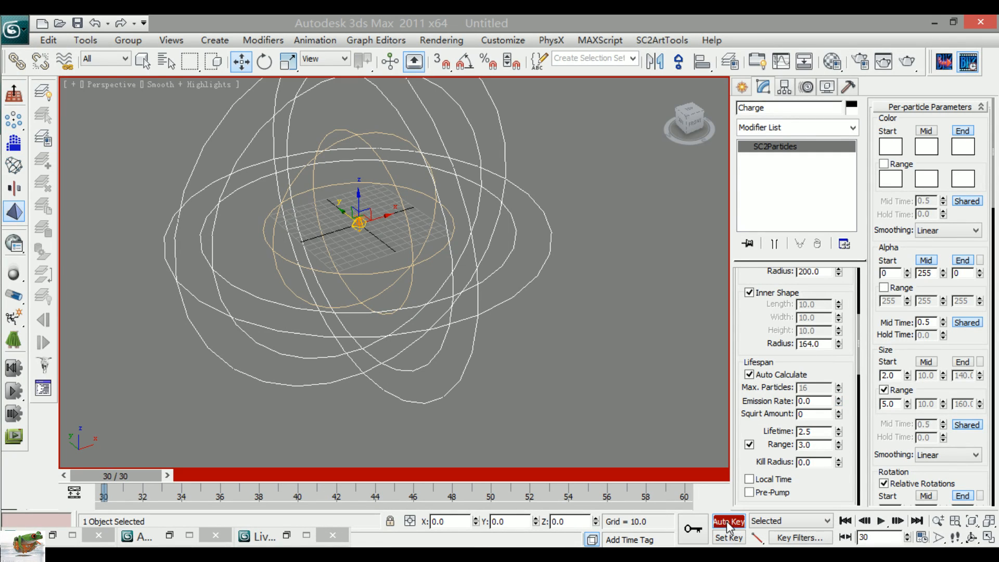
left_click(683, 489)
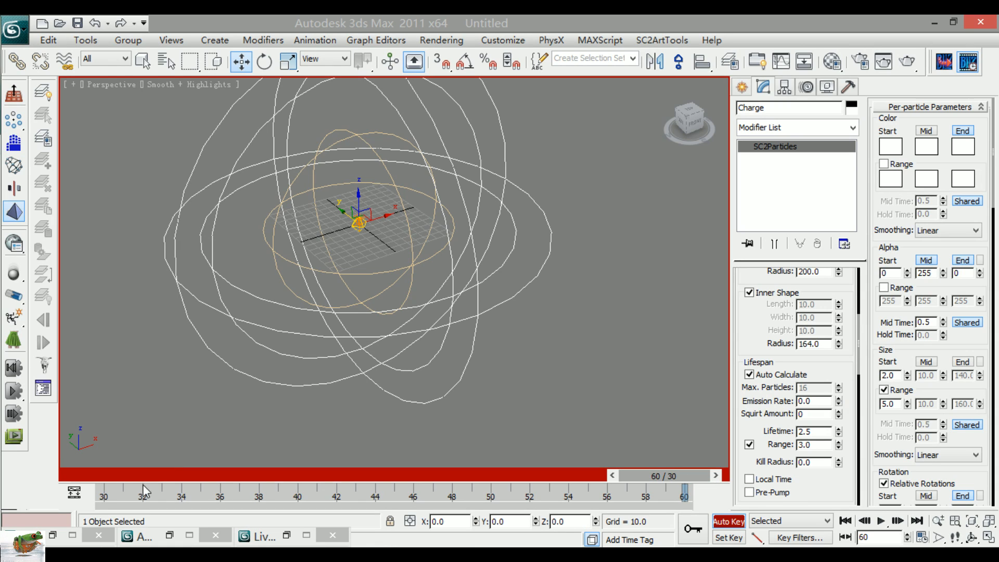
left_click(105, 492)
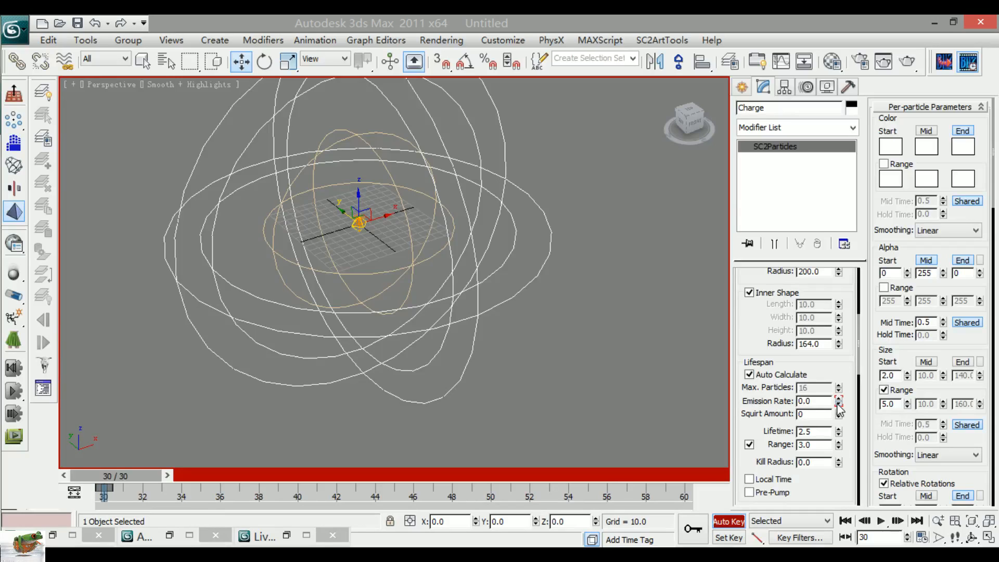
left_click_drag(120, 489, 696, 487)
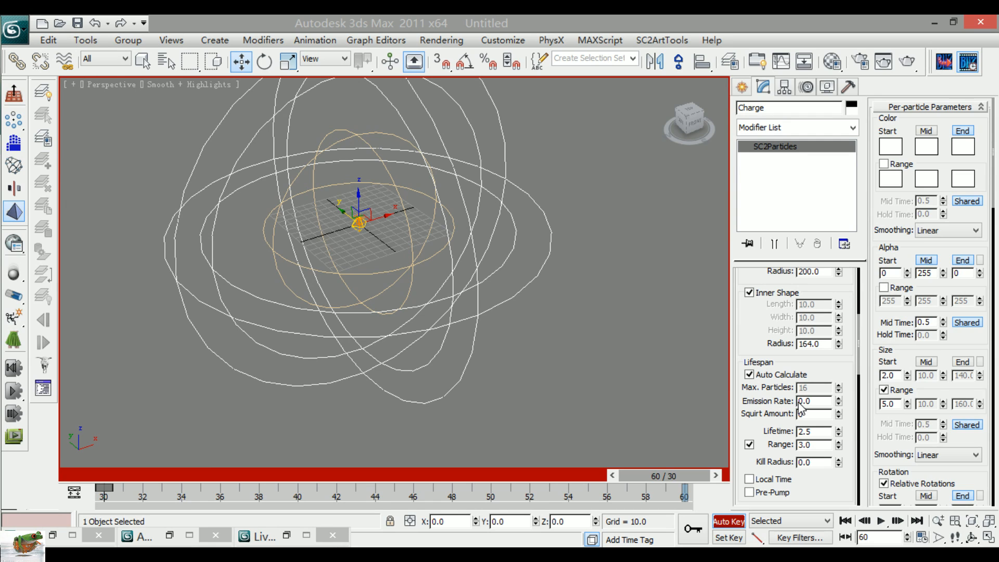
type("30")
key("Return")
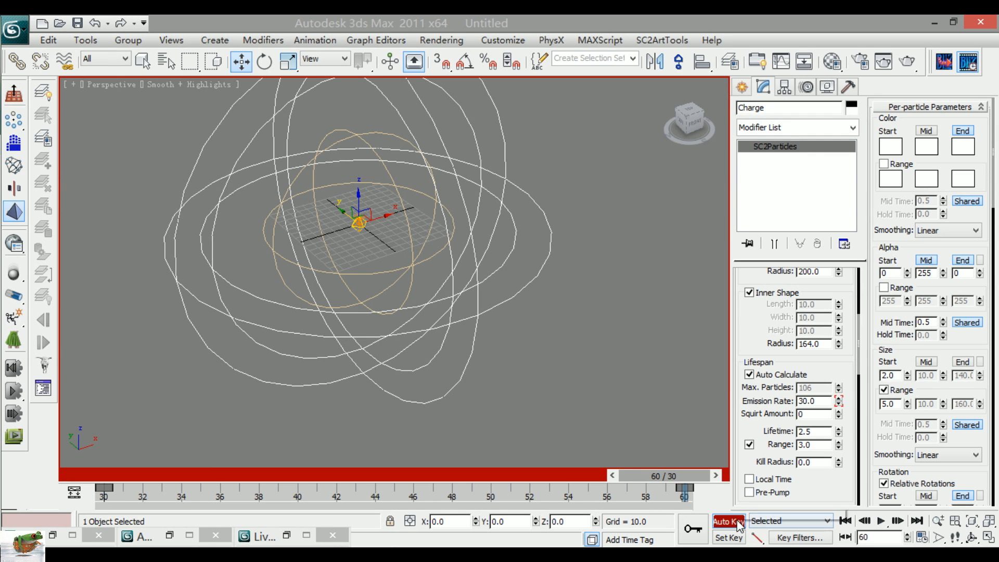
key("n")
left_click_drag(672, 475, 78, 479)
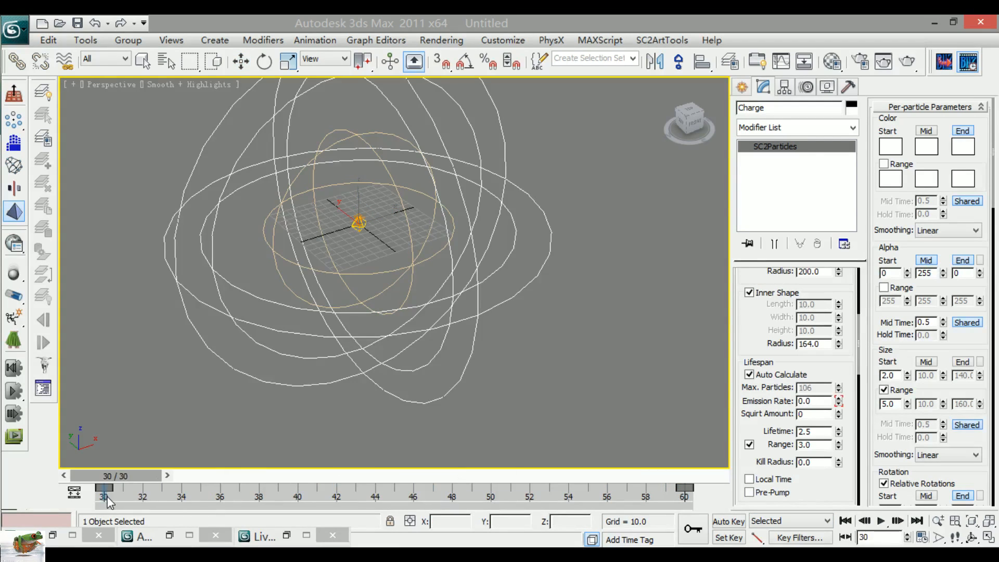
scroll(509, 437, "up", 6)
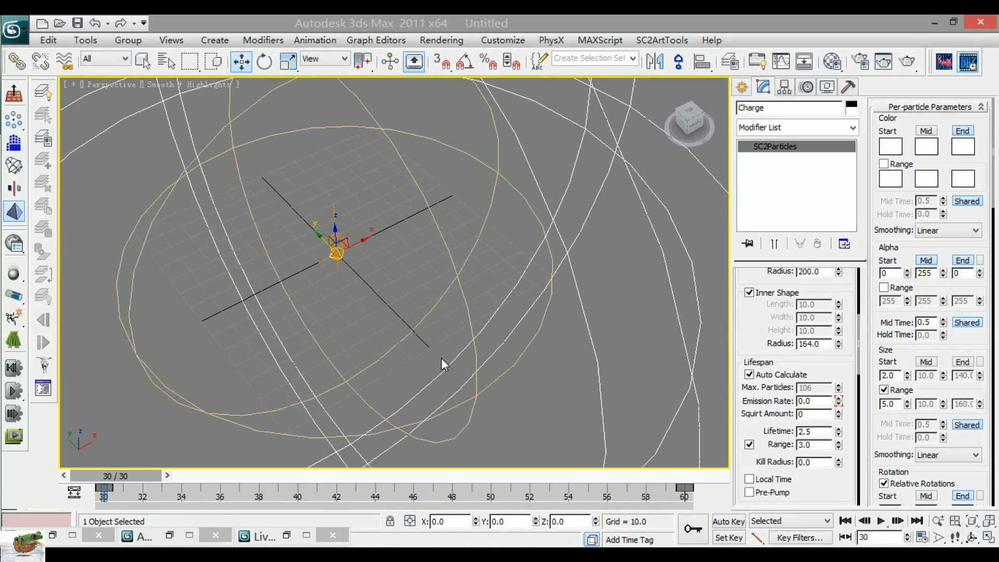
middle_click_drag(414, 315, 496, 338, "alt")
middle_click_drag(596, 360, 470, 353, "alt")
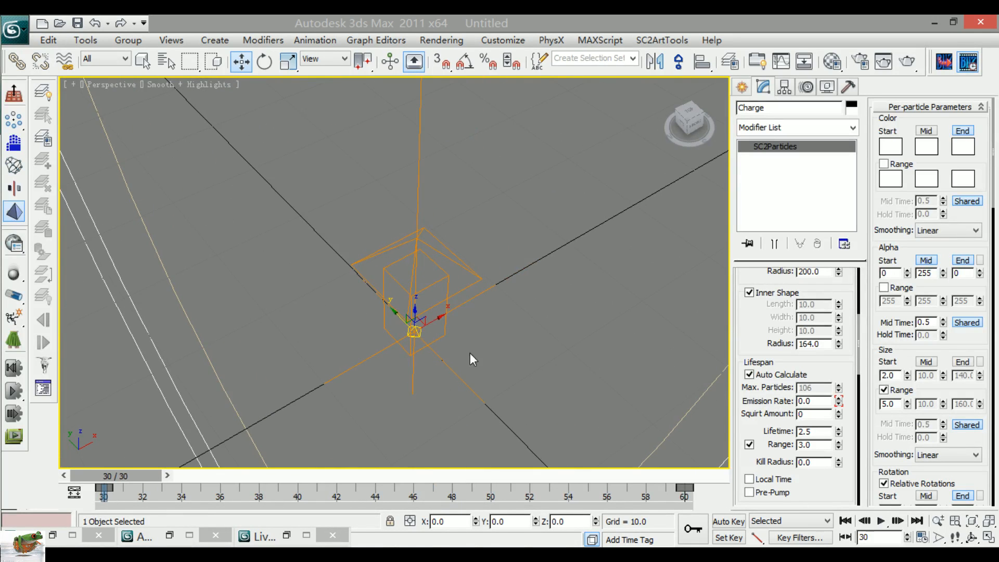
middle_click_drag(473, 315, 485, 264, "alt")
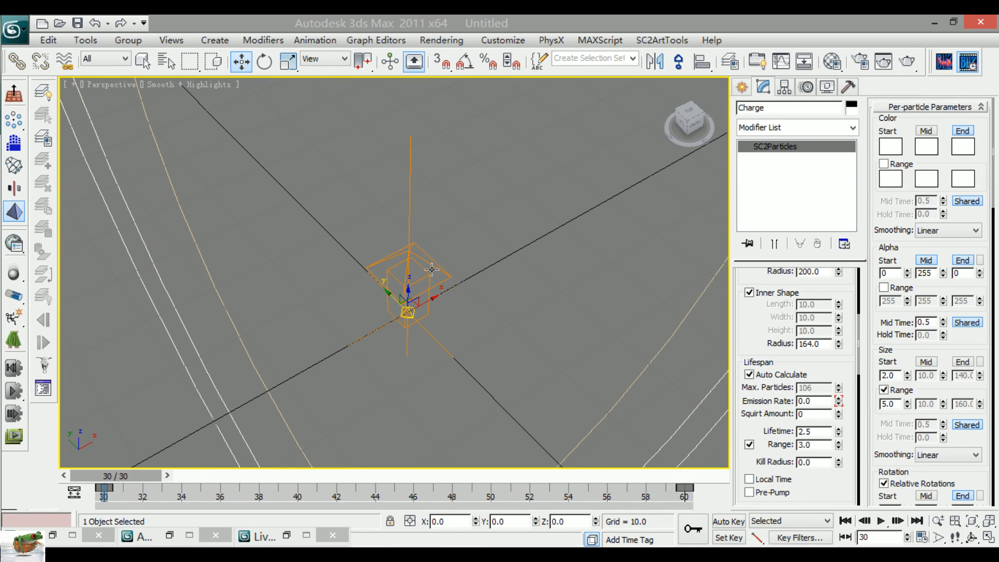
scroll(659, 453, "down", 5)
middle_click_drag(659, 453, 570, 339, "alt")
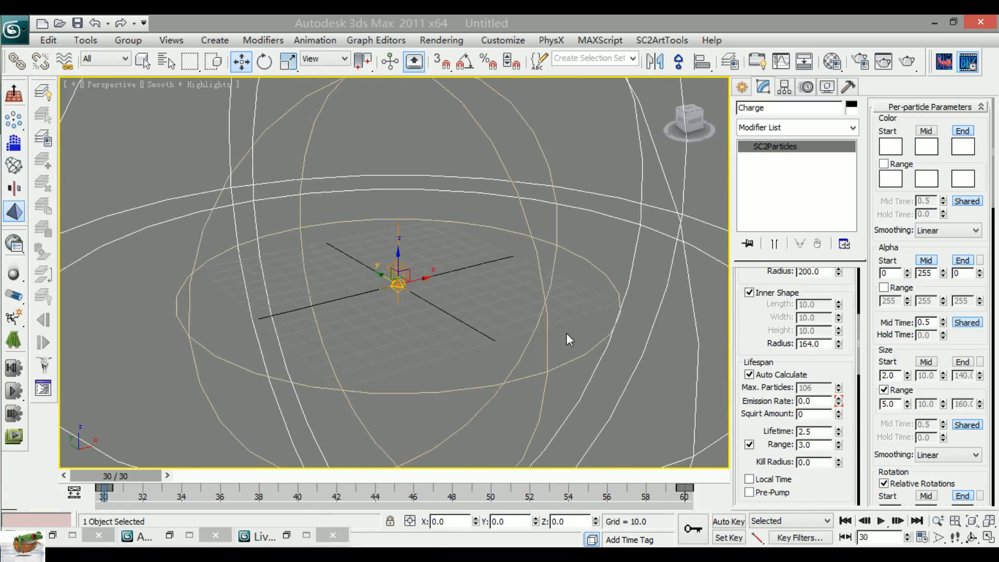
Step: Switch to the cutscene editor, go back near the start of the cutscene and disable the magic ball model's second animation layer (动画层)
mouse_move(255, 537)
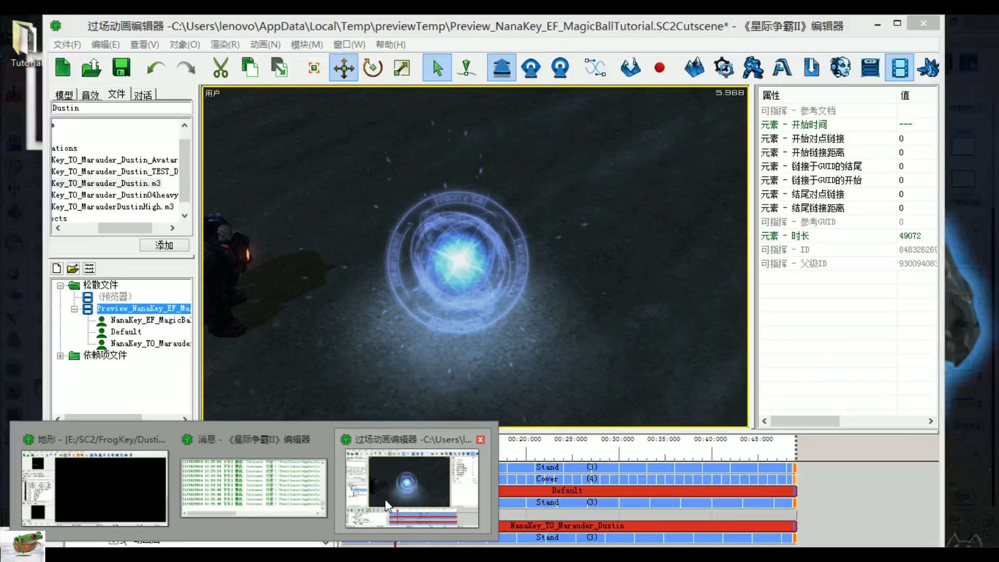
left_click(385, 498)
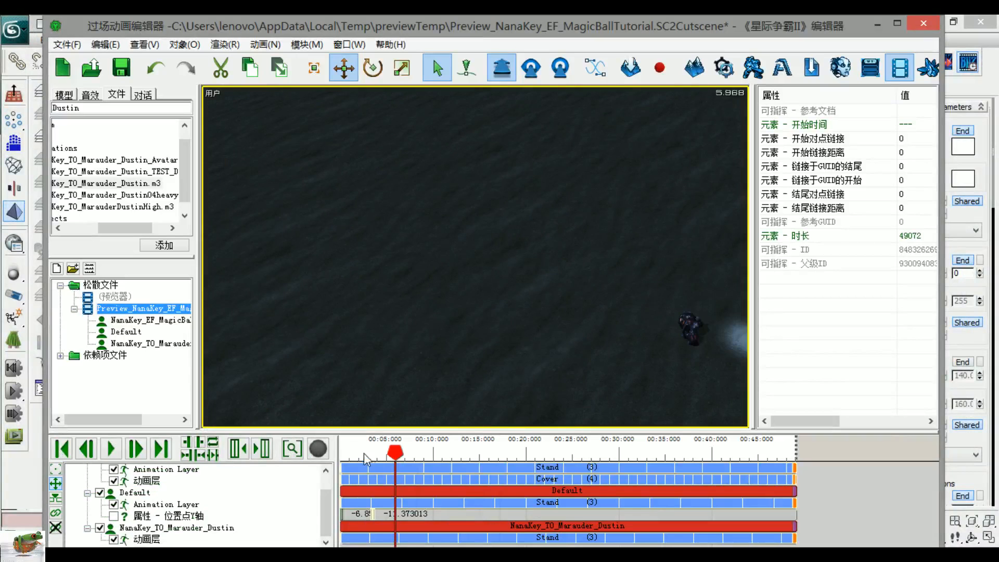
key("space")
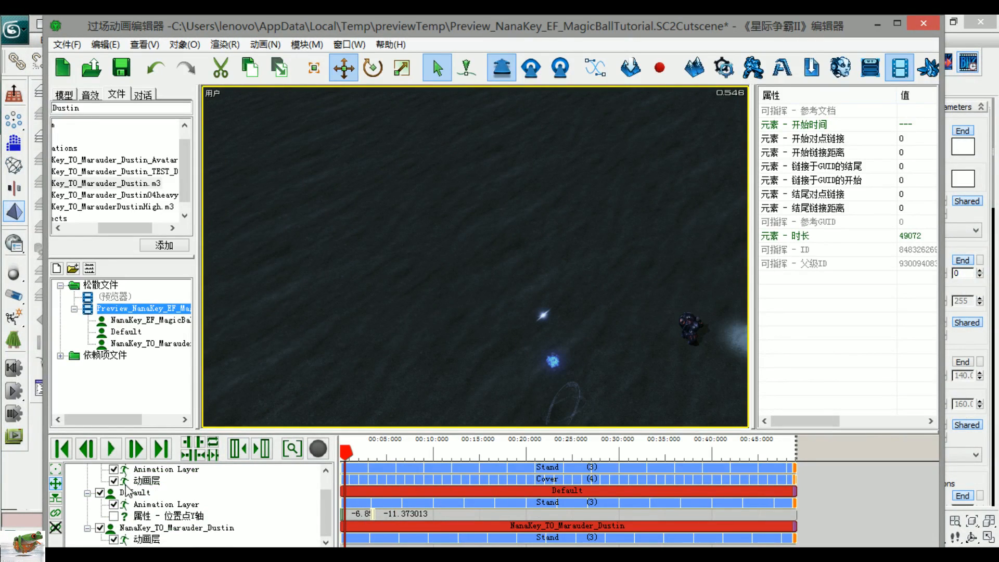
scroll(126, 489, "up", 1)
left_click(113, 505)
Step: Change the magic ball's Animation Layer from Stand to Birth and play the cutscene with the ball in close view
middle_click_drag(600, 331, 458, 247, "alt")
scroll(458, 246, "up", 5)
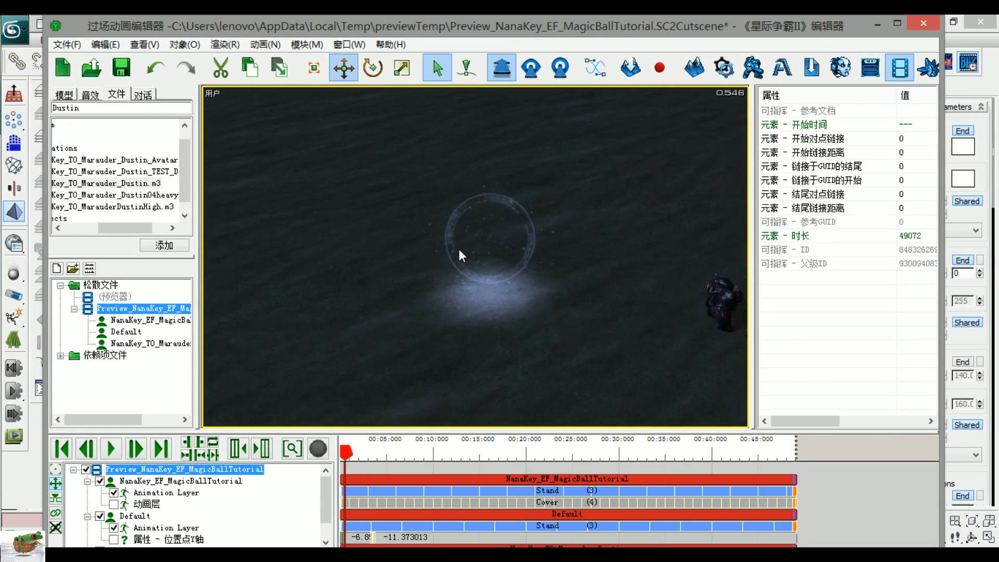
right_click(411, 489)
mouse_move(452, 392)
left_click(573, 392)
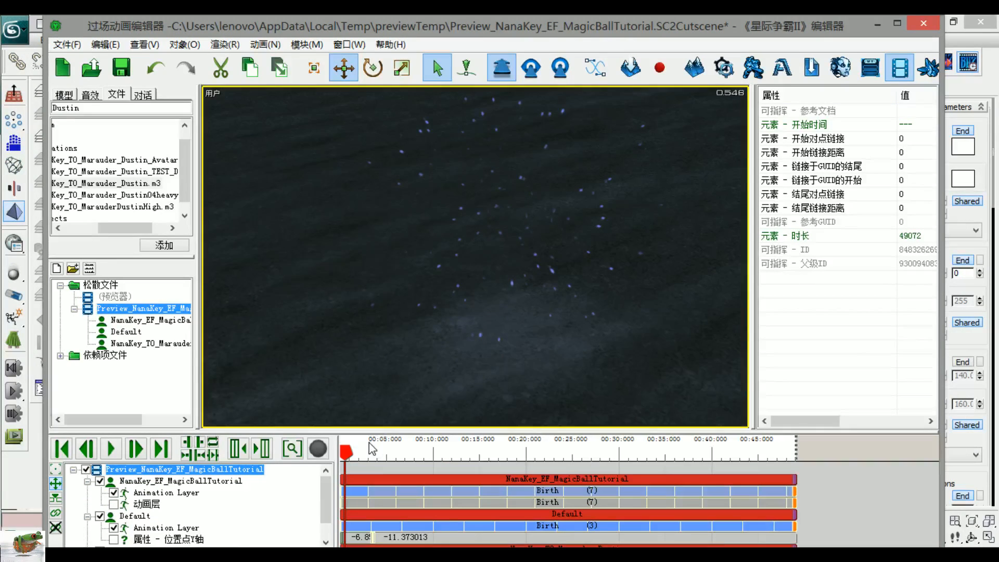
left_click(110, 448)
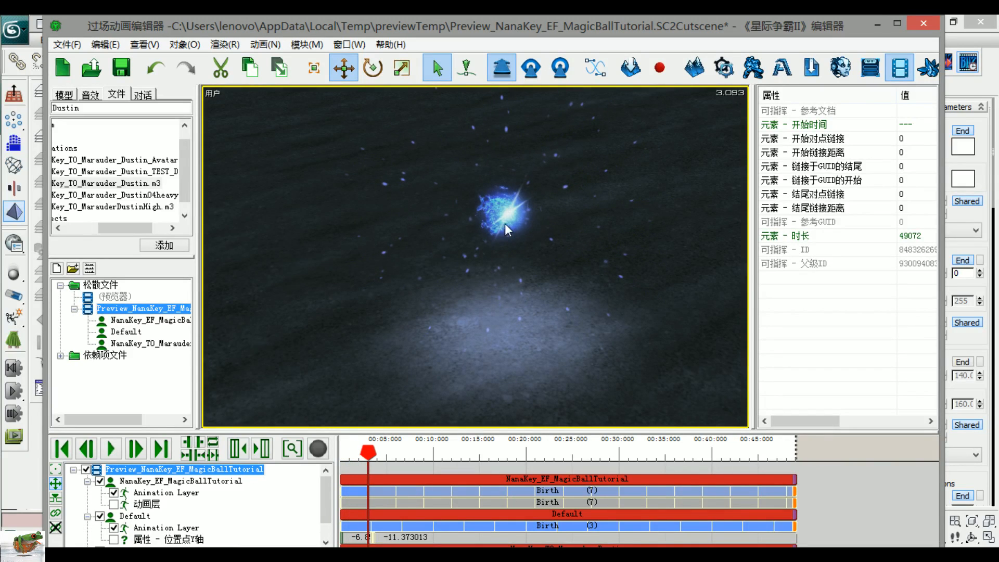
Step: Play and pause the magic ball effect in the cutscene preview to examine its glowing core and rings up close
middle_click_drag(564, 251, 510, 288)
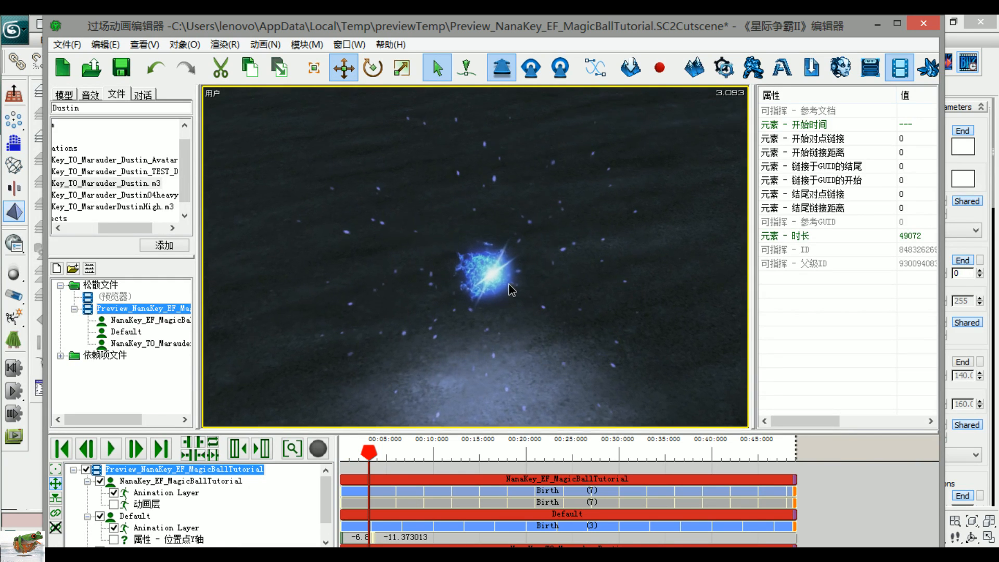
scroll(507, 286, "up", 5)
key("space")
key("space")
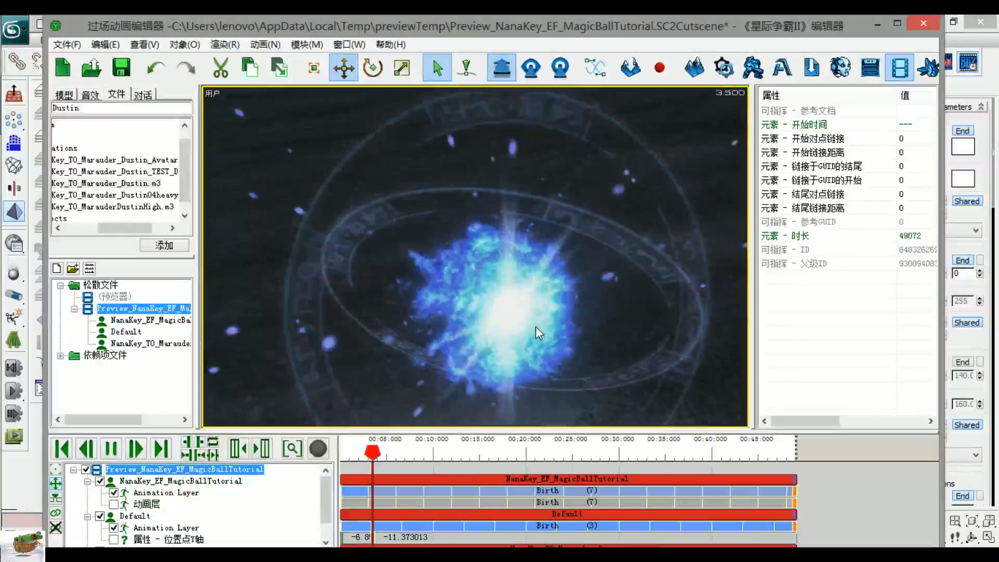
scroll(517, 325, "down", 3)
middle_click_drag(517, 325, 402, 310)
key("space")
key("space")
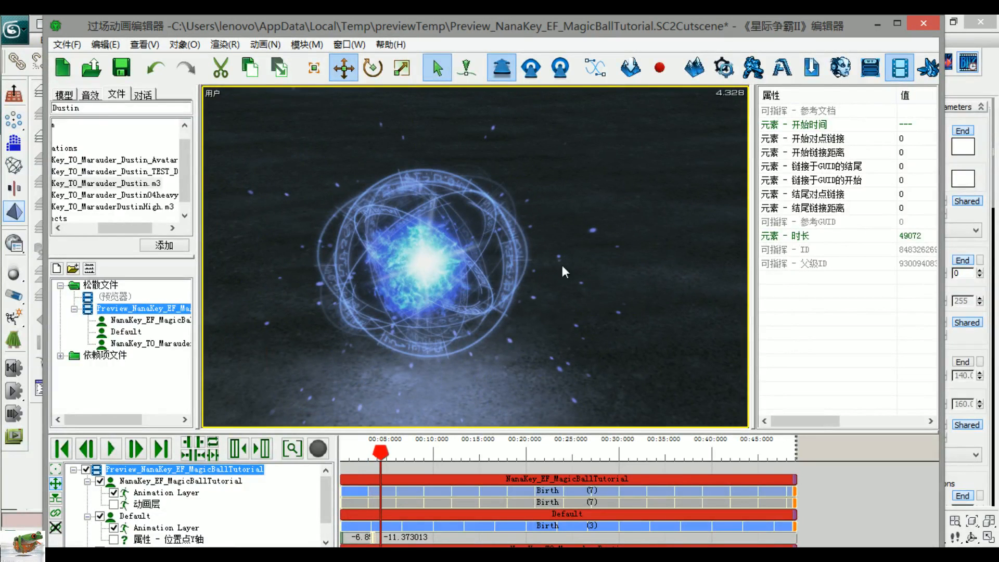
Step: Switch to 3ds Max and select the Charge particle emitter to inspect its animation keys on the timeline
left_click(967, 239)
middle_click_drag(431, 359, 436, 352, "alt")
left_click_drag(437, 317, 373, 255)
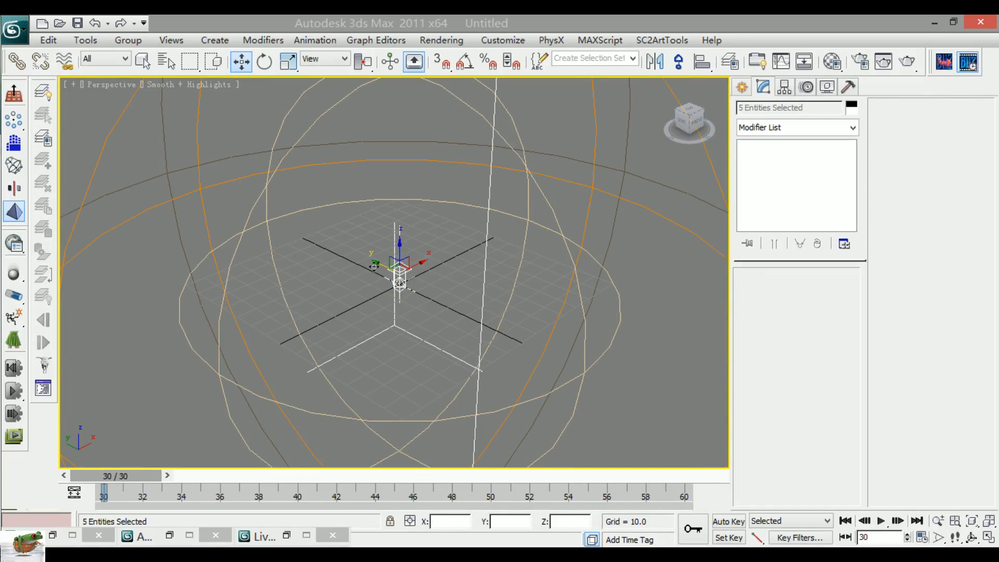
left_click(425, 300)
left_click_drag(434, 320, 378, 257)
middle_click_drag(435, 306, 442, 350, "alt")
scroll(421, 337, "down", 4)
left_click(501, 362)
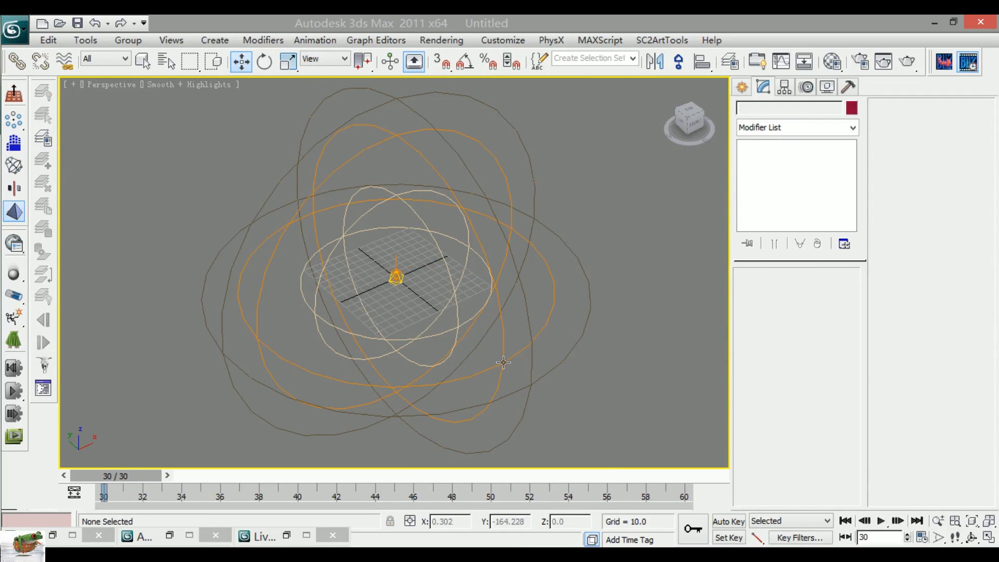
left_click(504, 362)
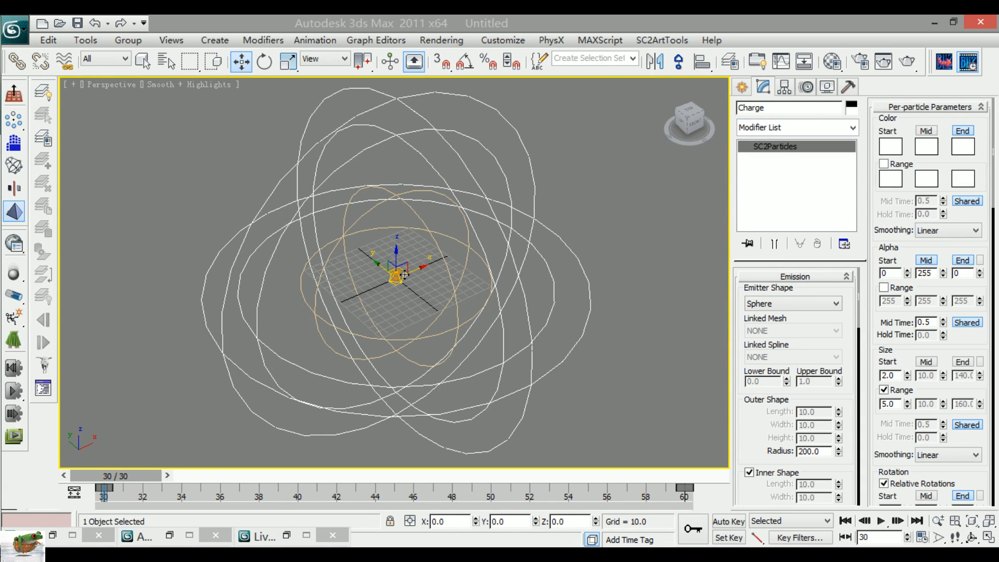
mouse_move(686, 499)
left_mouse_down()
mouse_move(209, 503)
mouse_move(685, 497)
left_mouse_up()
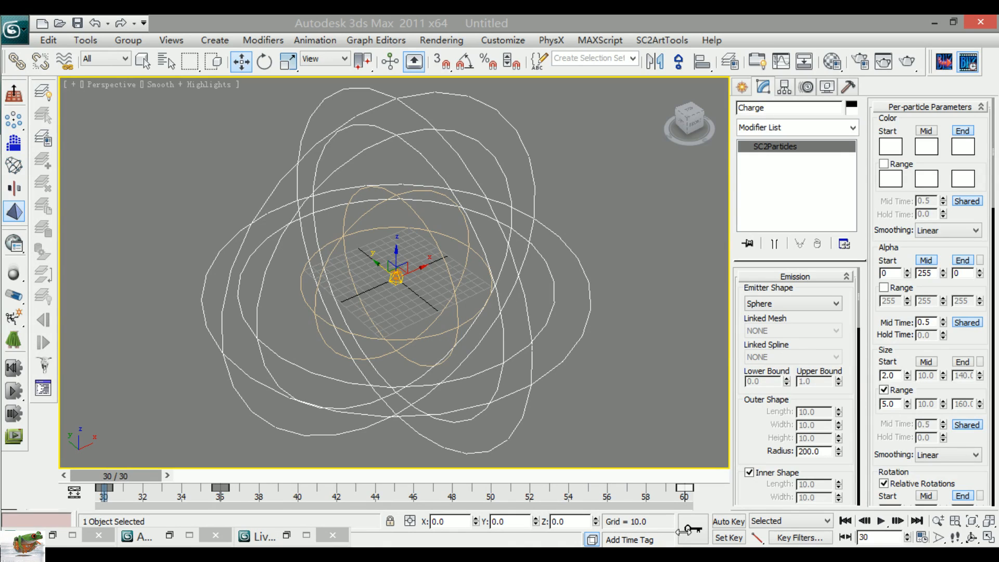
Step: Select the LightCenter emitter, enable Auto Key, and key its Emission Rate at 0 on frame 30
left_click(620, 389)
scroll(602, 387, "up", 5)
mouse_move(482, 379)
middle_mouse_down("alt")
mouse_move(492, 377)
mouse_move(478, 367)
middle_mouse_up("alt")
scroll(455, 331, "up", 4)
left_click(407, 276)
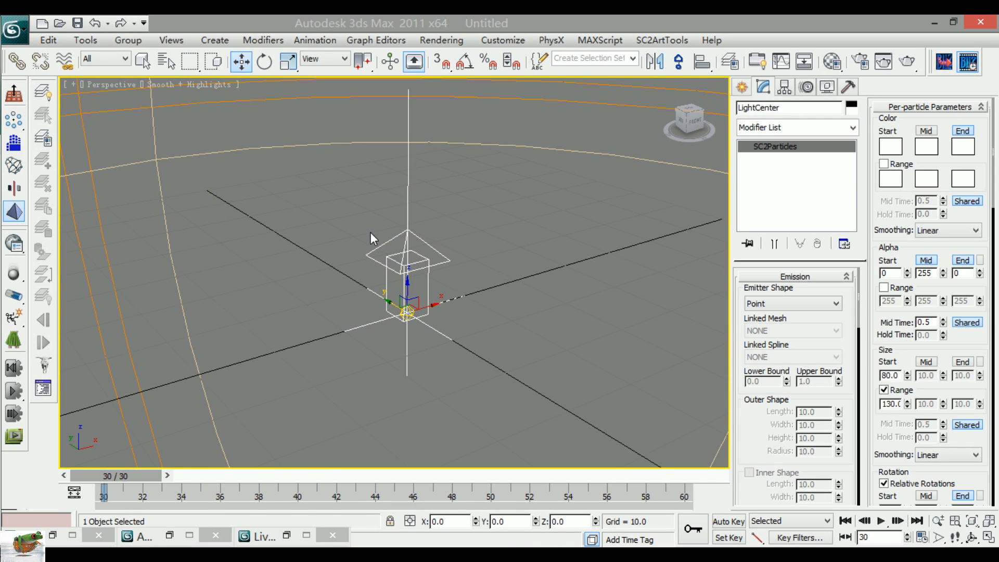
left_click_drag(776, 450, 771, 318)
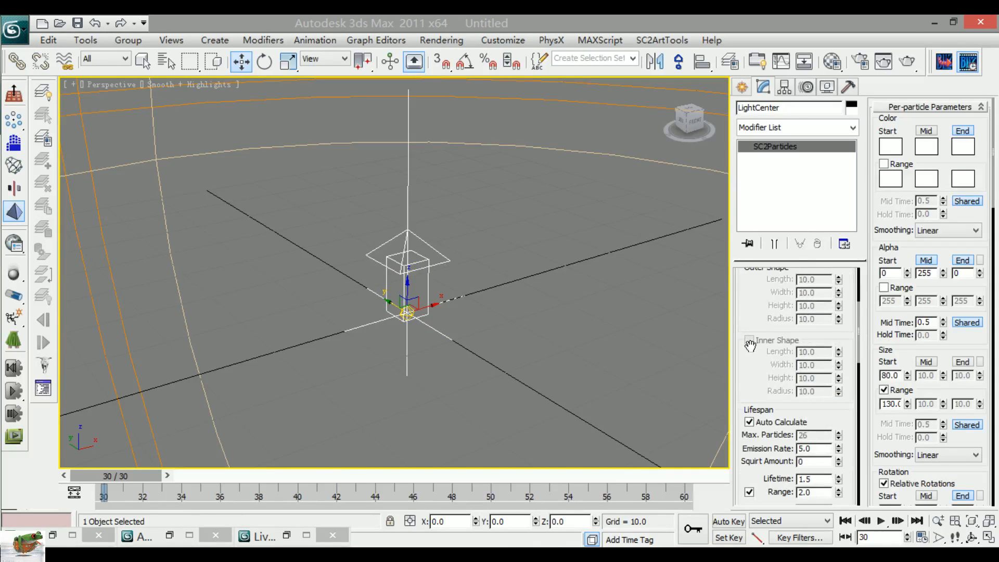
scroll(752, 354, "down", 4)
right_click(838, 363)
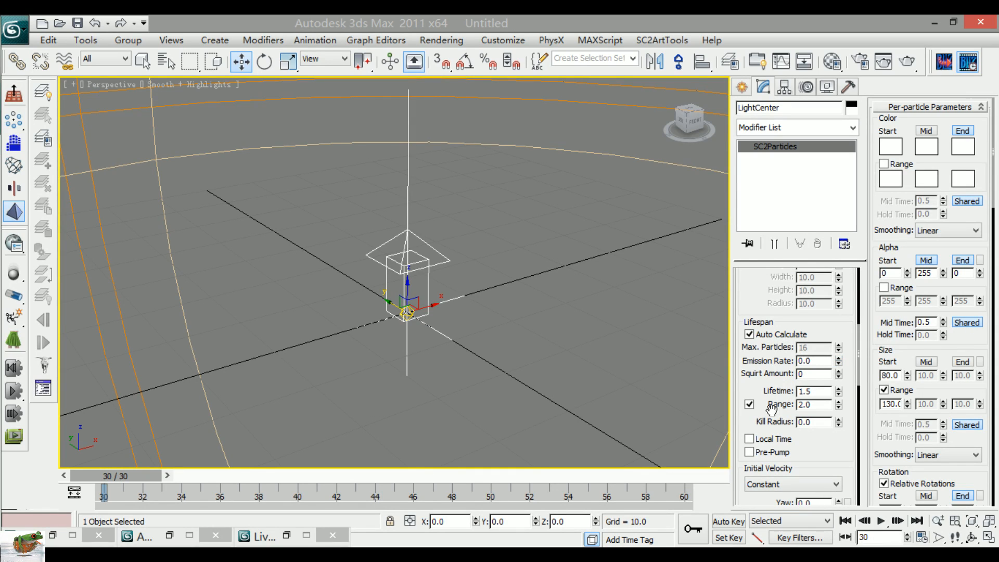
left_click(729, 521)
right_click(839, 361)
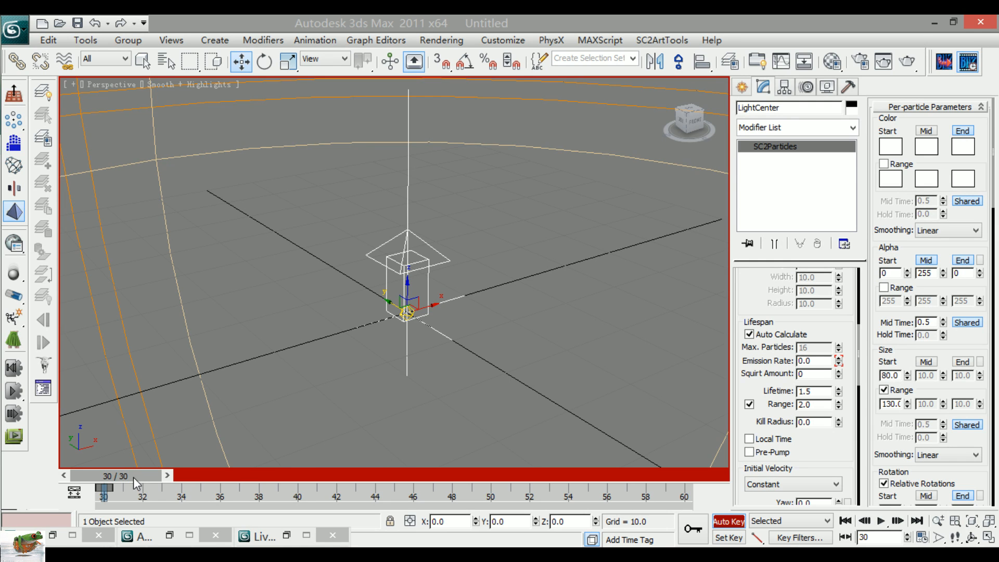
Step: Select the Charge emitter to check the timing of its keys
key("z")
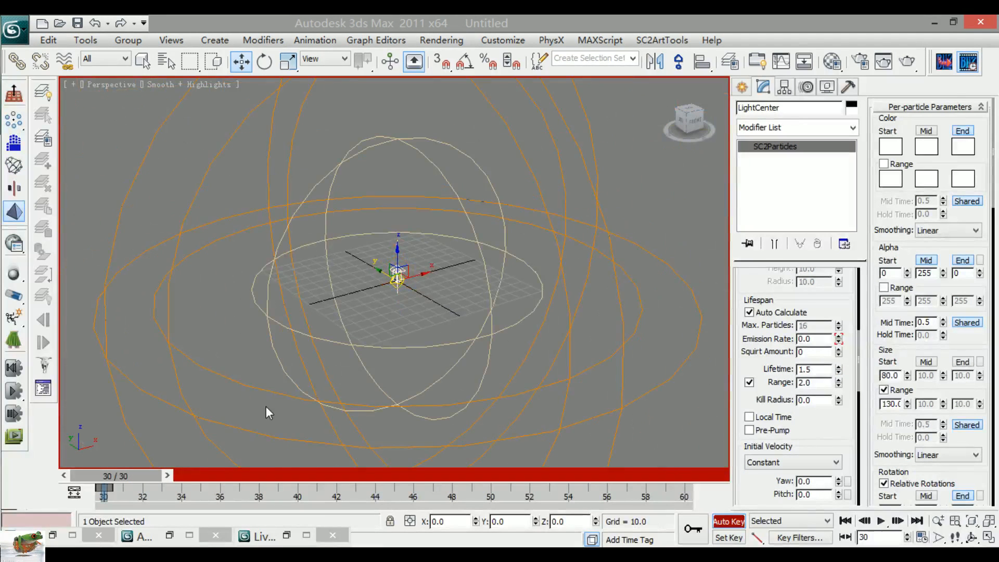
left_click_drag(142, 405, 142, 405)
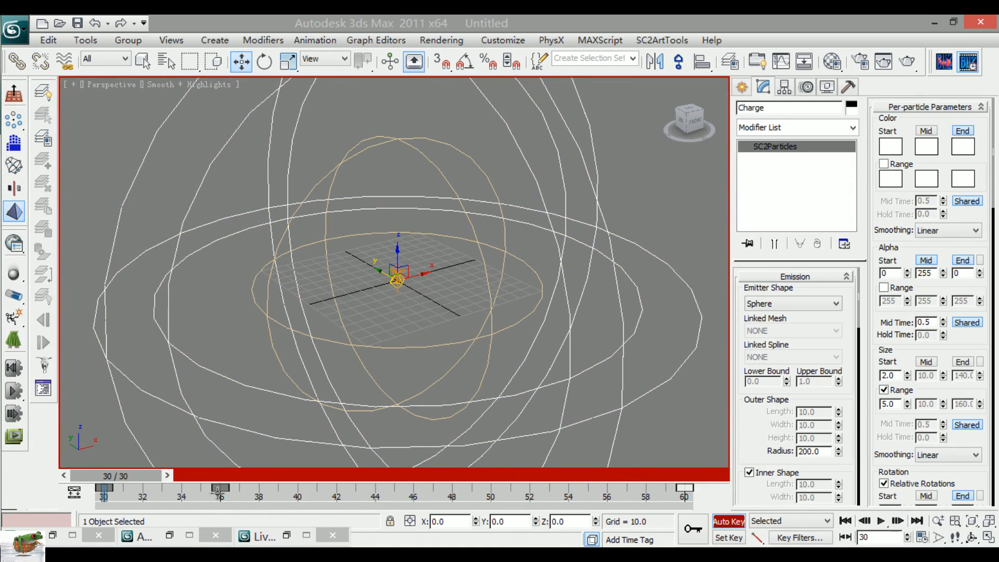
scroll(402, 335, "up", 6)
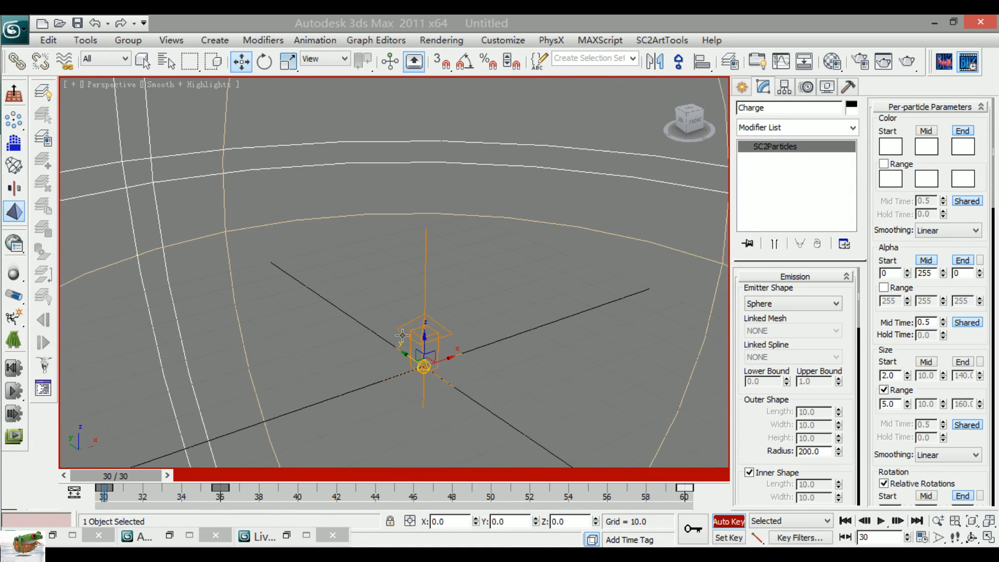
Step: Reselect the LightCenter emitter and key its Emission Rate at 5 on frame 50
left_click(403, 329)
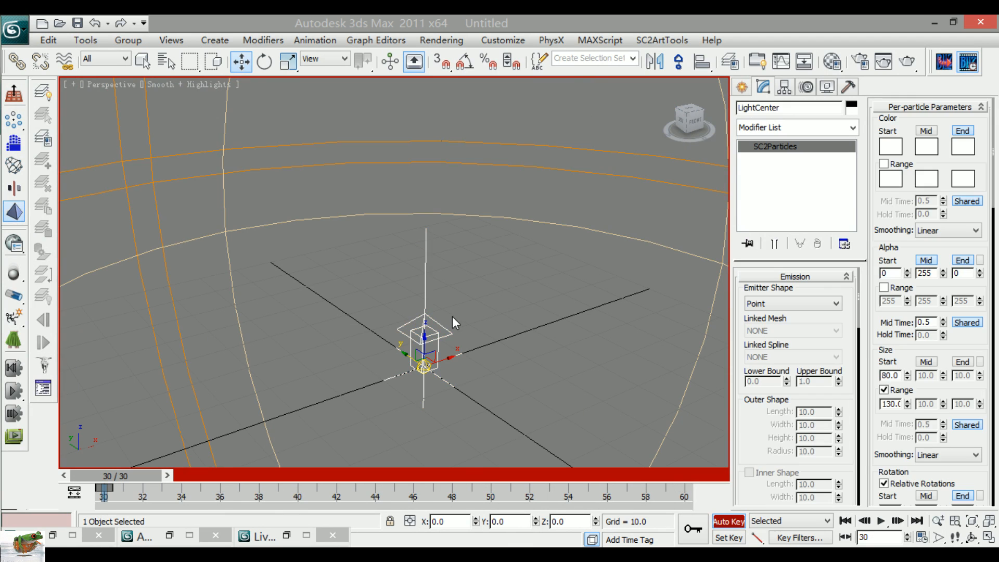
left_click_drag(774, 447, 785, 319)
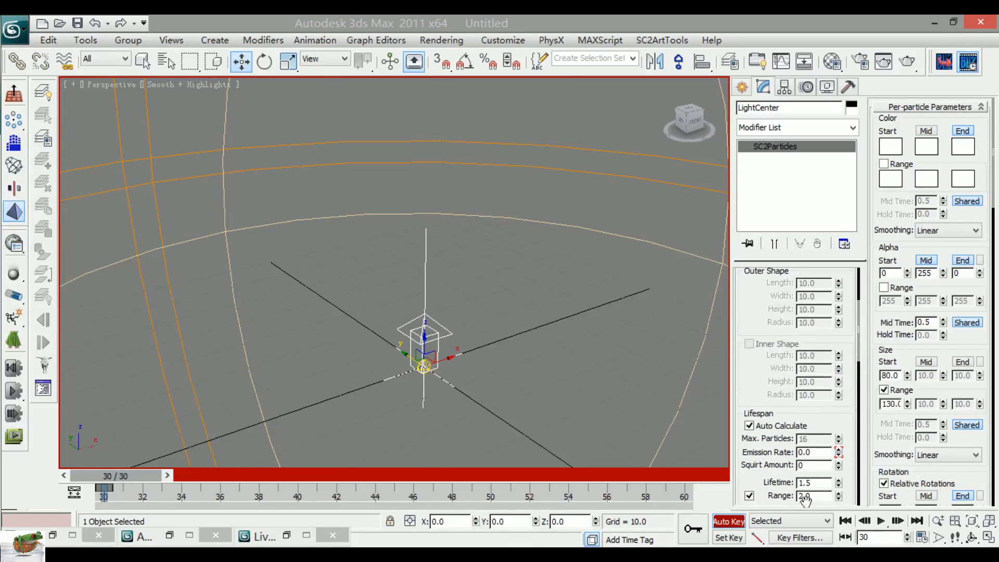
left_click(683, 477)
left_click_drag(761, 461, 775, 377)
mouse_move(611, 478)
left_mouse_down()
mouse_move(339, 494)
mouse_move(604, 500)
mouse_move(491, 505)
mouse_move(498, 485)
left_mouse_up()
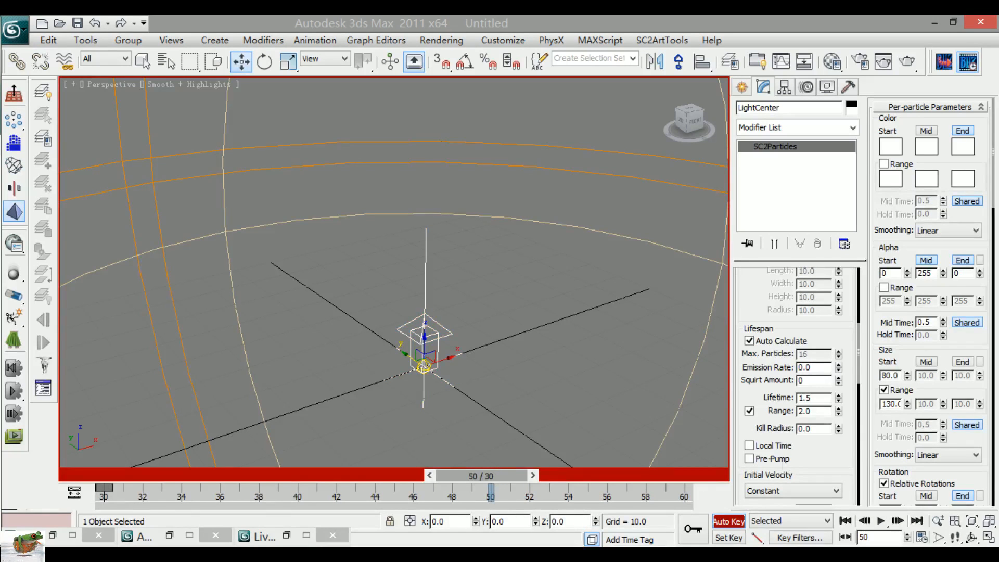
type("5")
key("Return")
Step: Copy LightCenter's frame 30 key to frame 46 and scrub from frame 30 to 60 to check the emission change
left_click(101, 498)
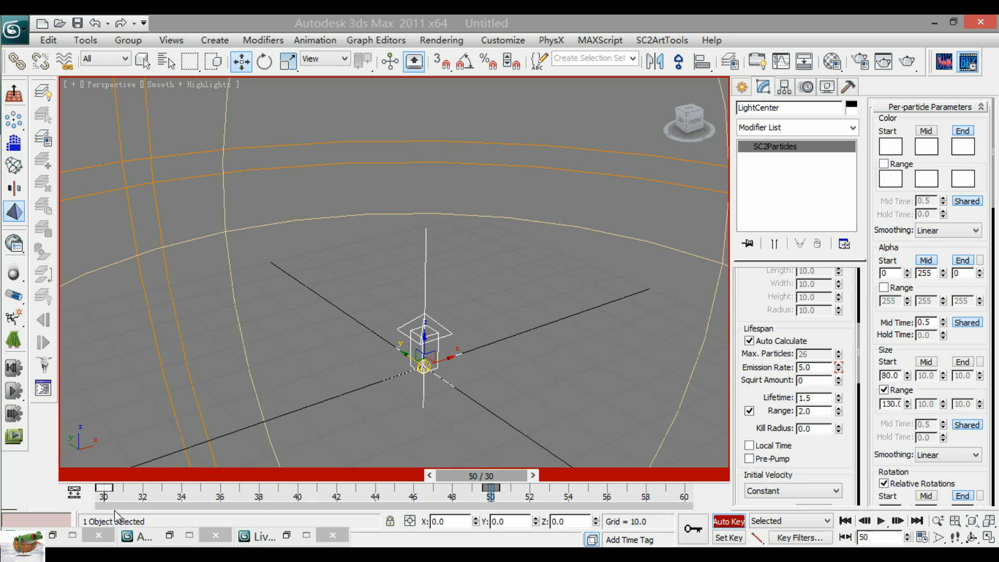
left_click_drag(105, 497, 406, 513, "shift")
left_click(105, 480)
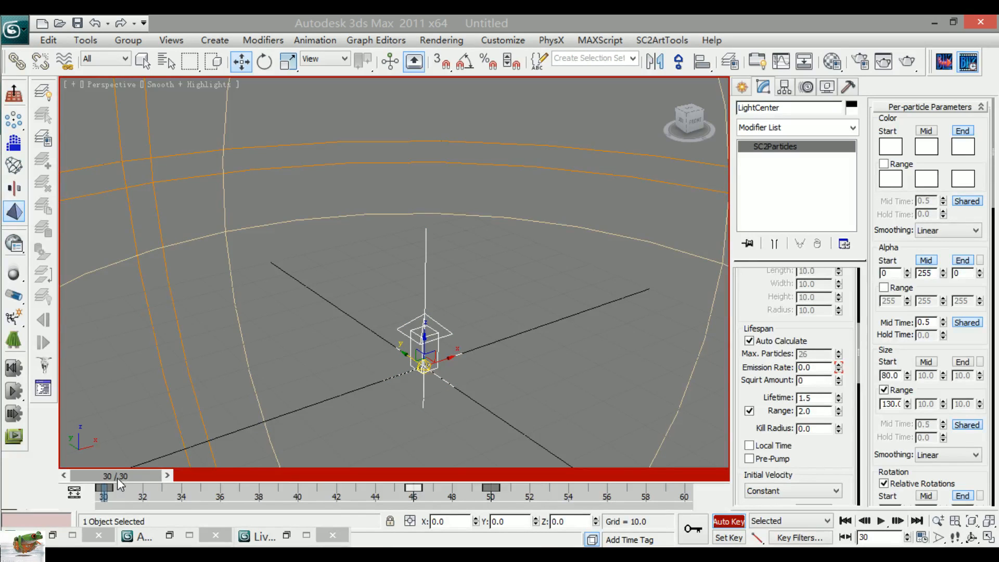
left_click_drag(118, 476, 413, 501)
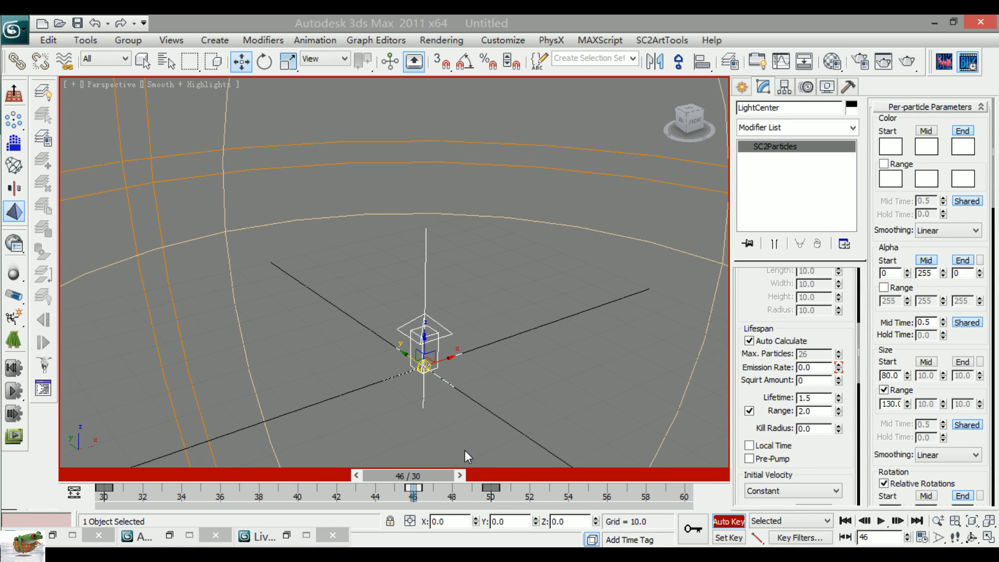
left_click_drag(435, 476, 700, 484)
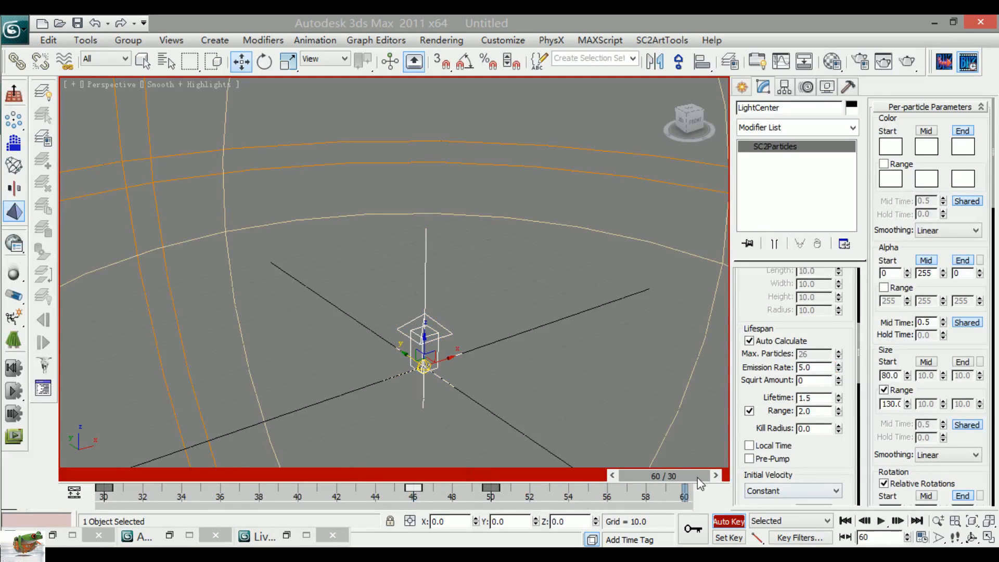
Step: Select the Plasm emitter from the scene list and key its Emission Rate at 0 on frame 30
scroll(536, 405, "up", 5)
middle_click_drag(558, 420, 543, 340)
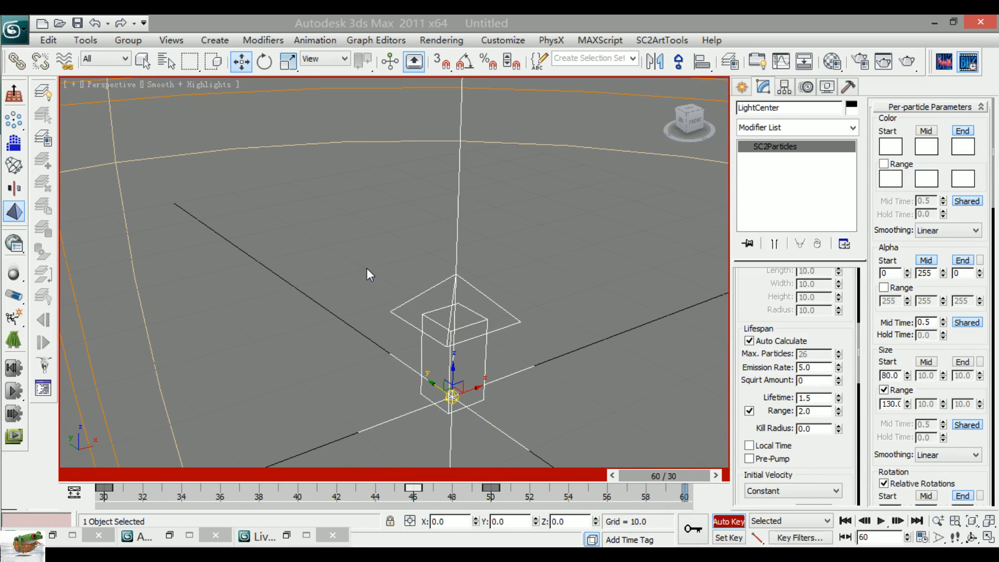
left_click(166, 61)
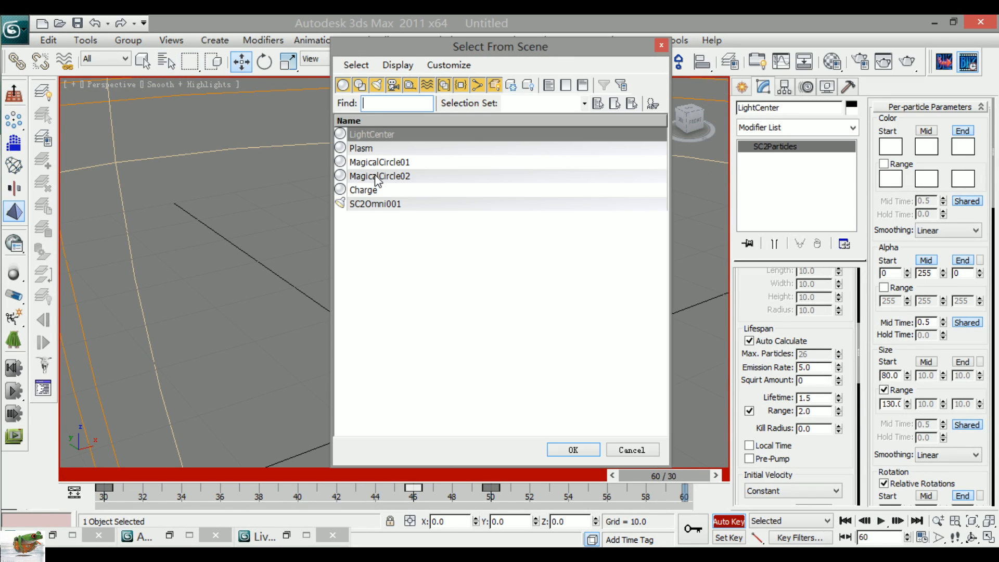
double_click(375, 149)
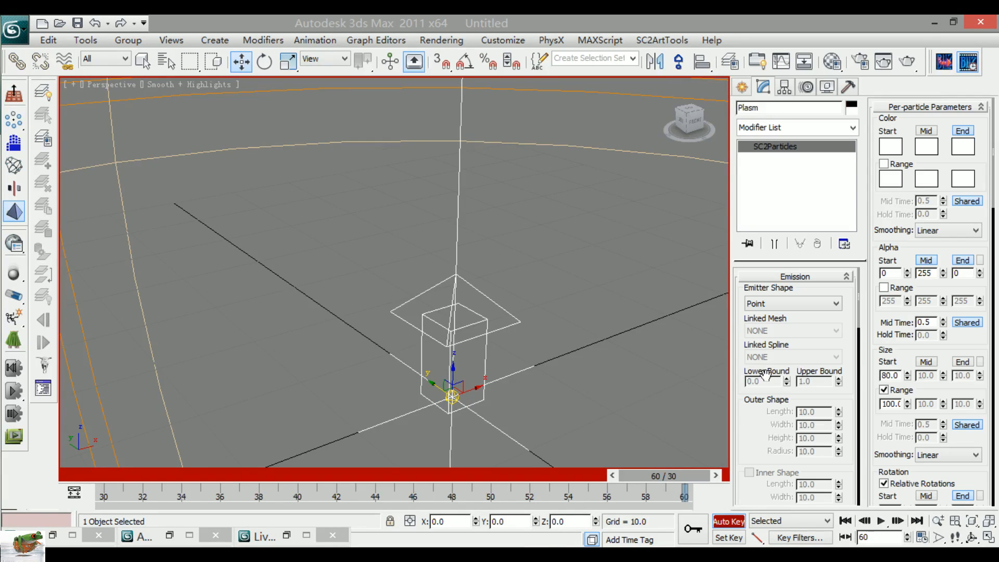
scroll(754, 406, "down", 5)
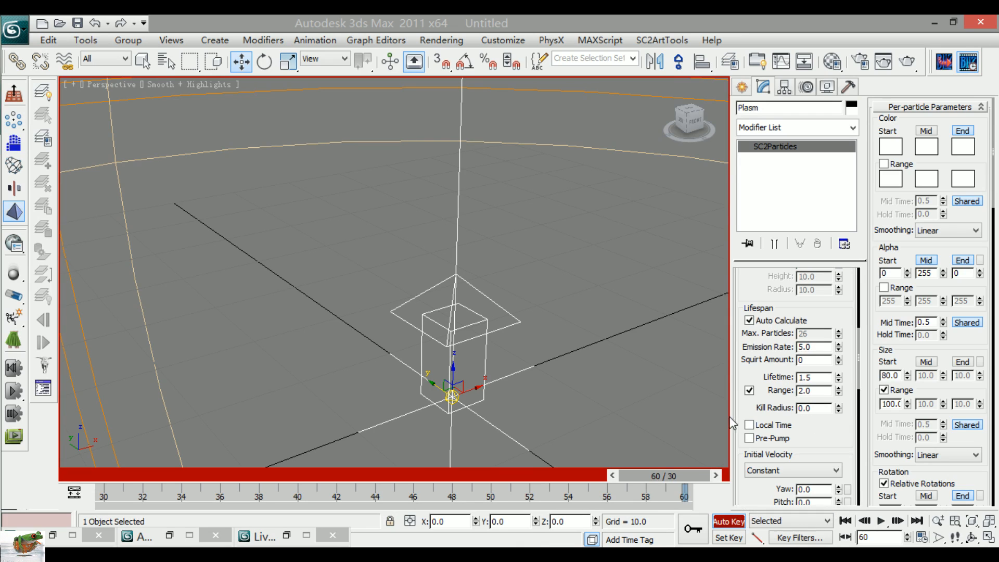
left_click_drag(692, 478, 141, 476)
left_click(839, 345)
right_click(838, 348)
Step: Key Plasm's Emission Rate at 5 on frame 50 and copy its frame 30 key to frame 46
left_click_drag(136, 480, 507, 467)
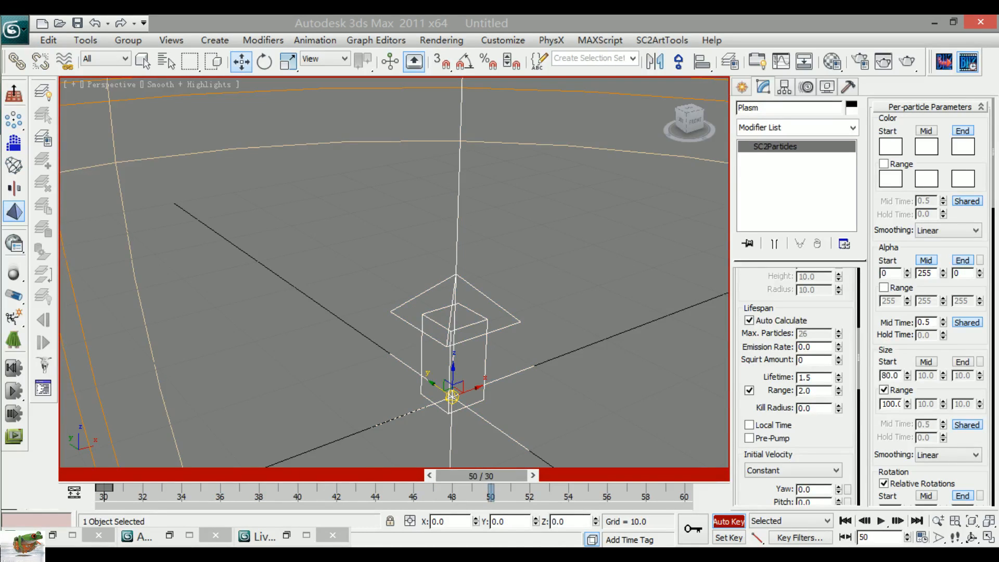
type("5")
key("Return")
left_click(103, 493)
left_click_drag(103, 494, 413, 506, "shift")
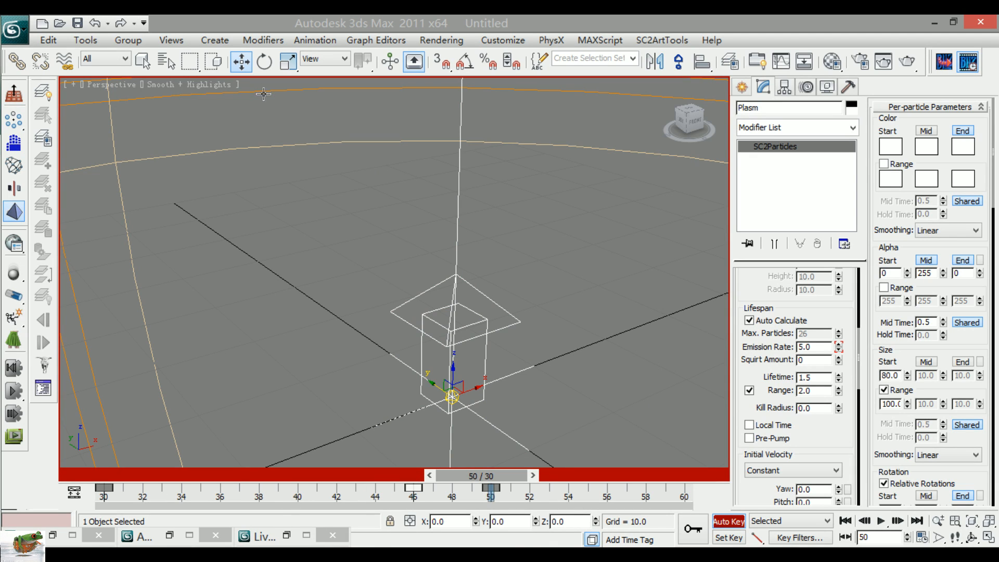
Step: Select the MagicalCircle01 emitter from the scene list and key its Emission Rate at 0 on frame 30
left_click(165, 63)
double_click(411, 162)
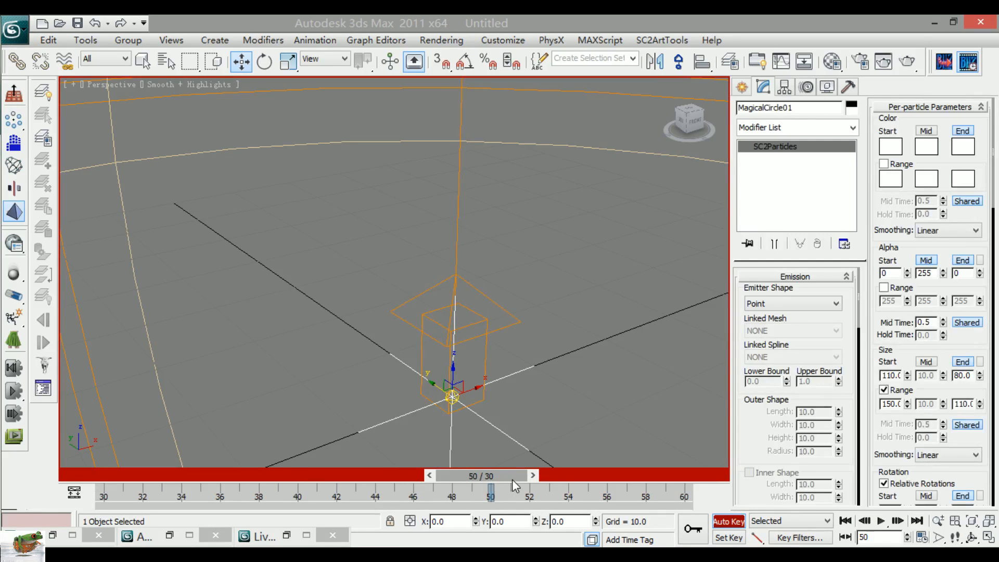
left_click_drag(512, 480, 107, 476)
left_click_drag(783, 438, 797, 230)
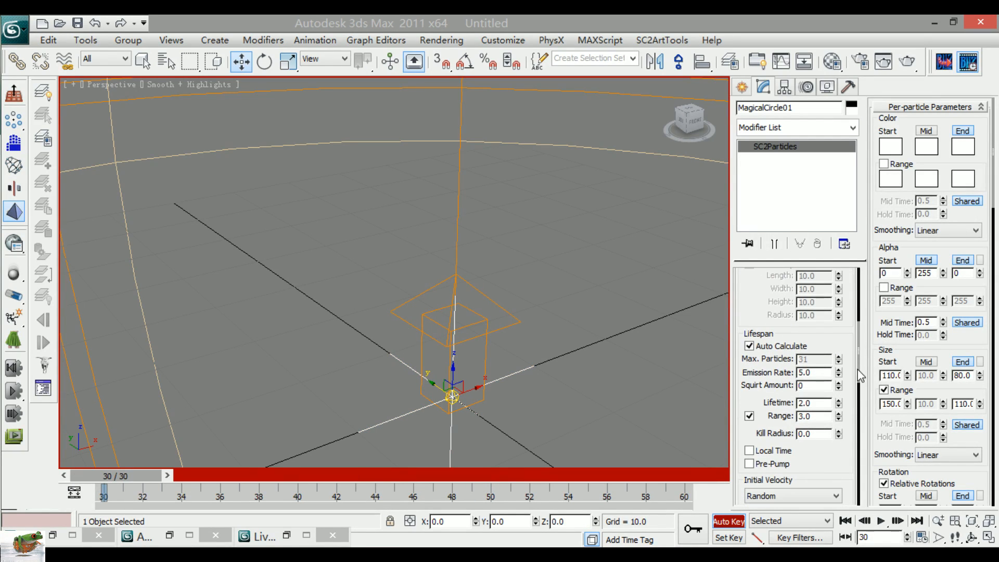
right_click(839, 373)
scroll(545, 346, "down", 1)
scroll(545, 346, "down", 5)
middle_click_drag(544, 346, 489, 352, "alt")
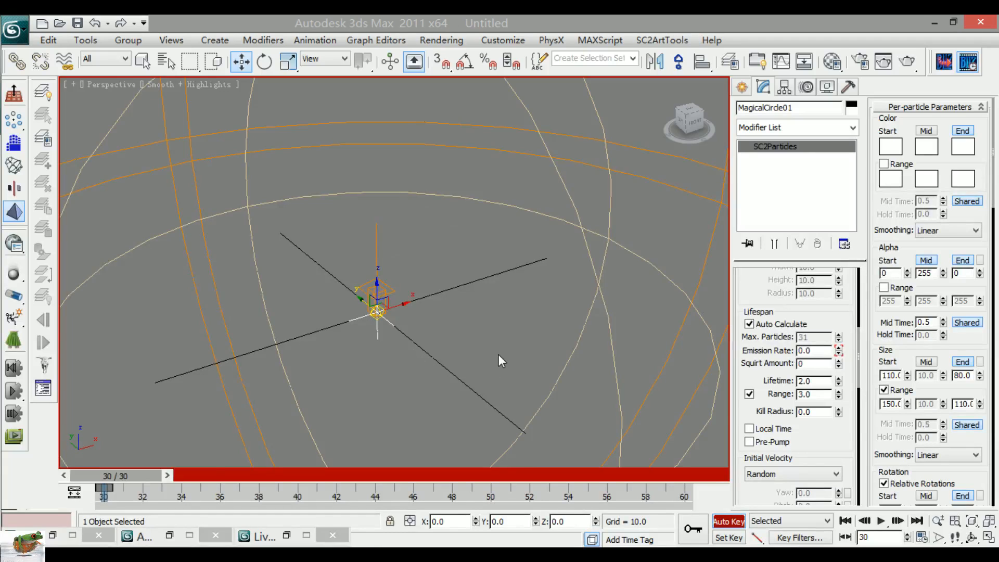
Step: Key MagicalCircle01's Emission Rate at 5 on frame 60, copy its frame 30 key to frame 56, and return to frame 30
left_click_drag(135, 477, 509, 508)
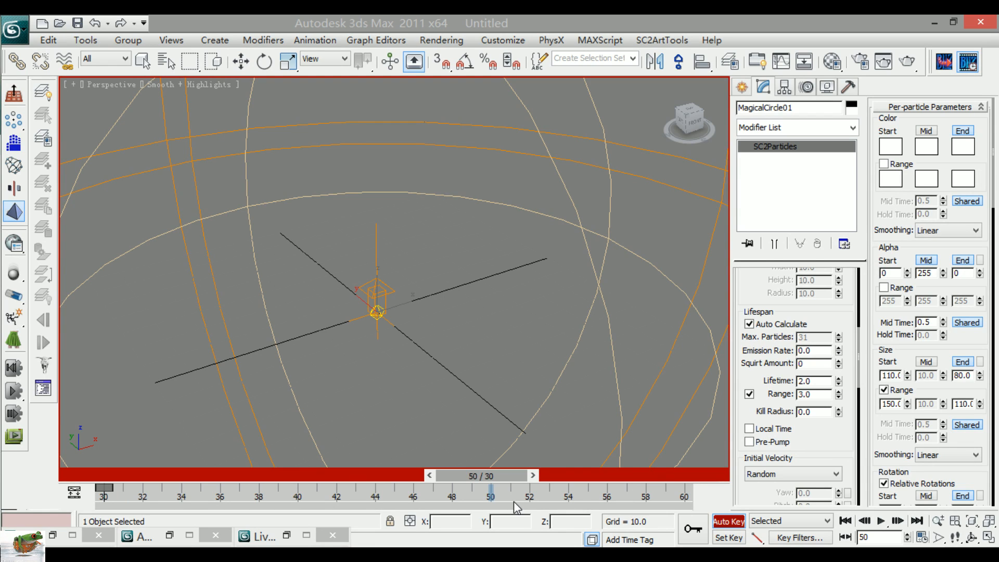
left_click_drag(513, 501, 704, 488)
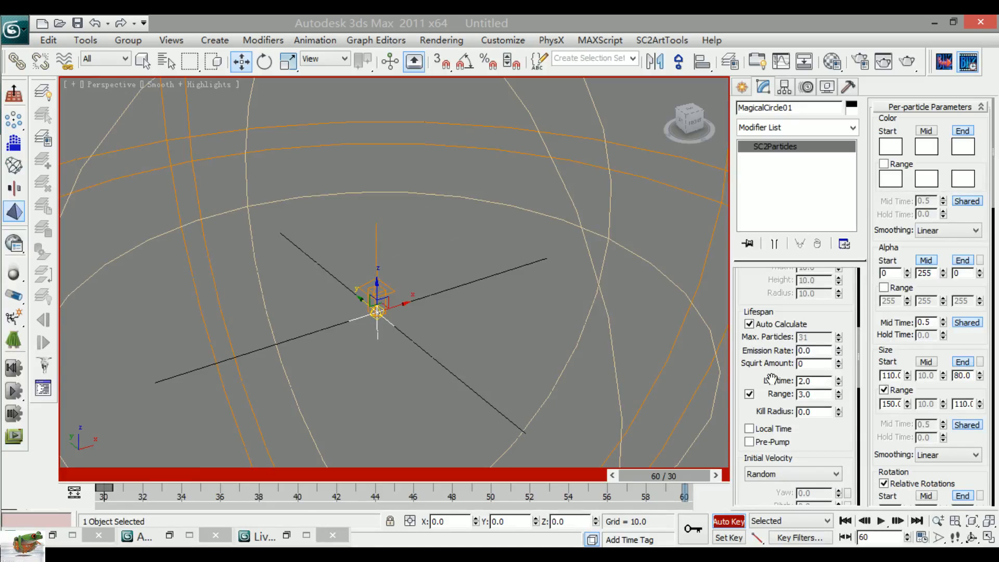
left_click(754, 353)
type("5")
key("Return")
left_click_drag(104, 489, 615, 515)
left_click_drag(664, 476, 28, 459)
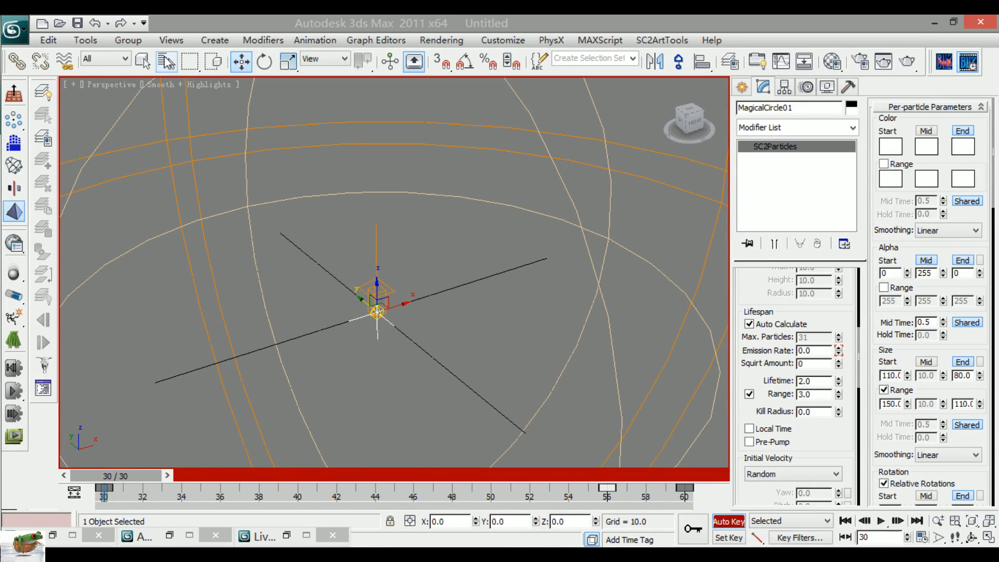
Step: Select the MagicalCircle02 emitter from the scene list, key its Emission Rate at 0 on frame 30, and copy that key to frame 56
left_click(166, 61)
double_click(385, 175)
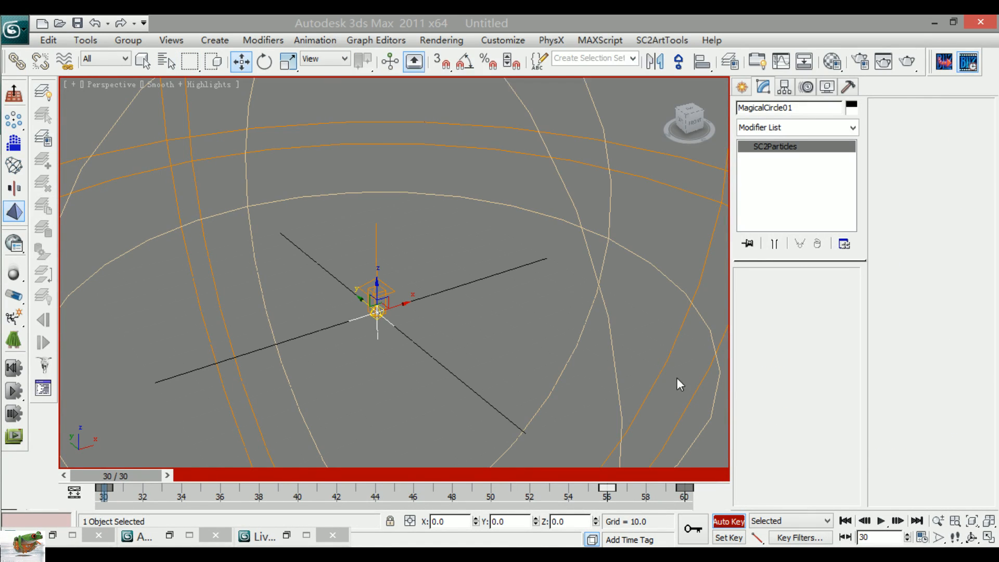
scroll(827, 437, "down", 3)
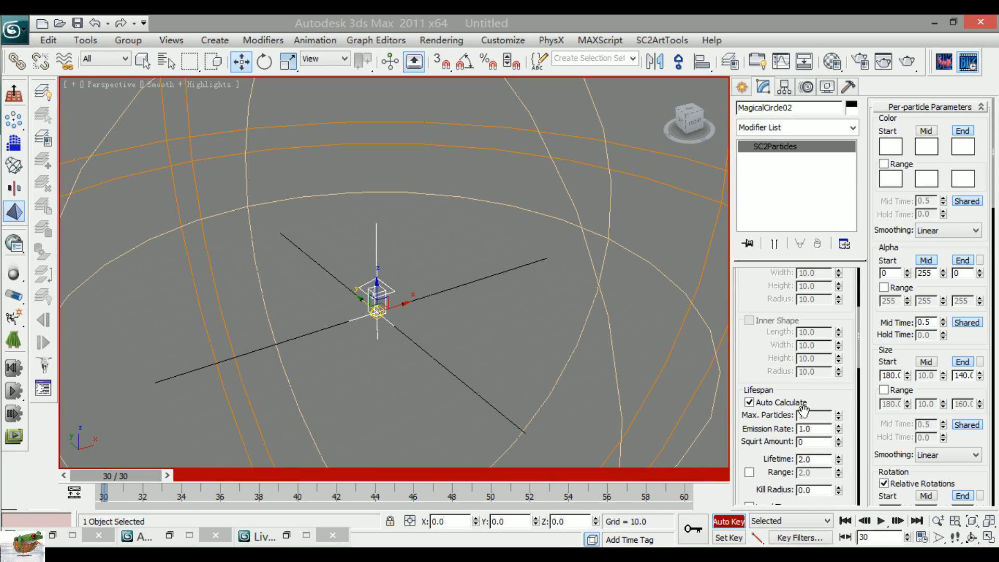
right_click(839, 432)
left_click_drag(100, 490, 608, 498)
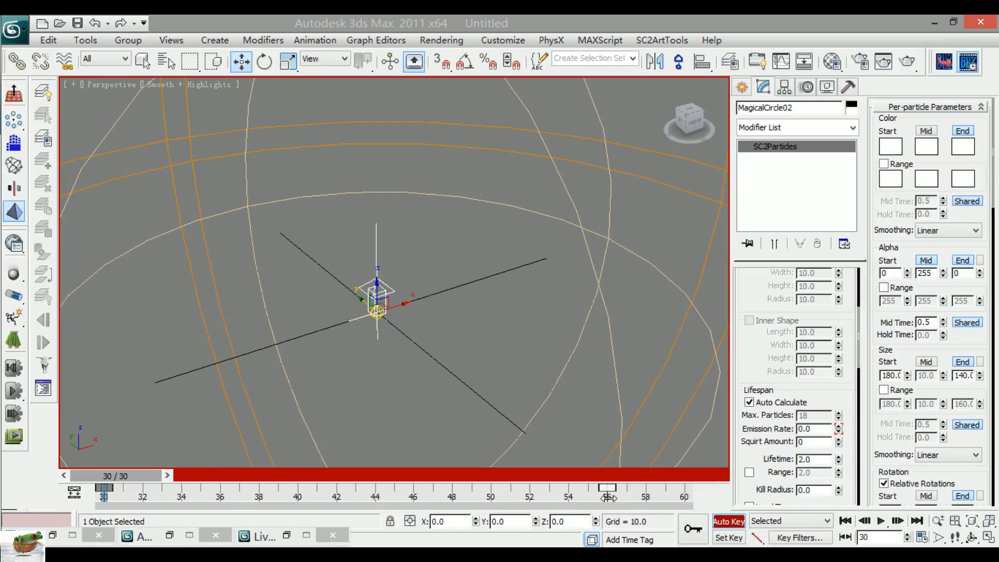
Step: Key MagicalCircle02's Emission Rate at 1 on frame 60 and turn off automatic keying
left_click(692, 473)
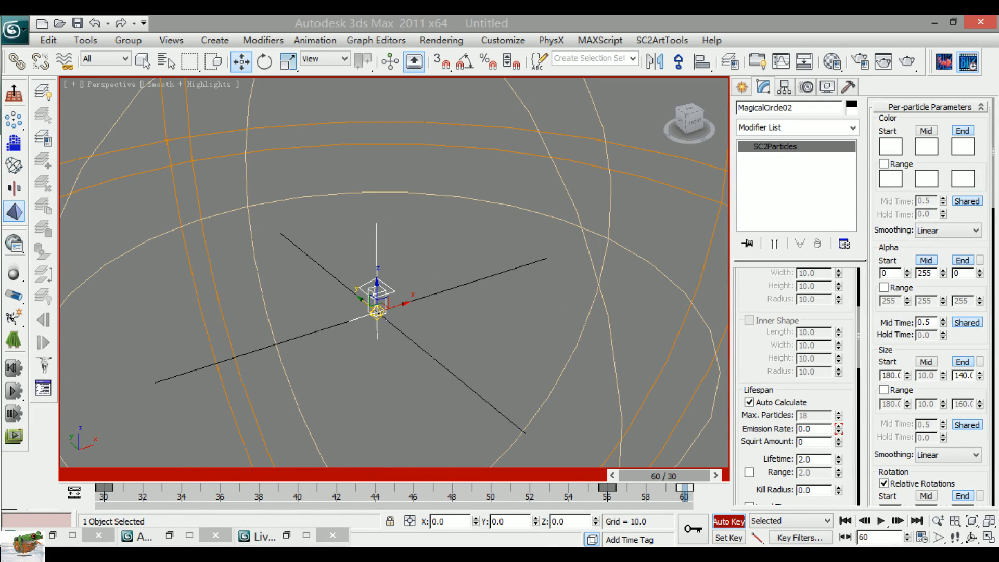
type("1")
key("Return")
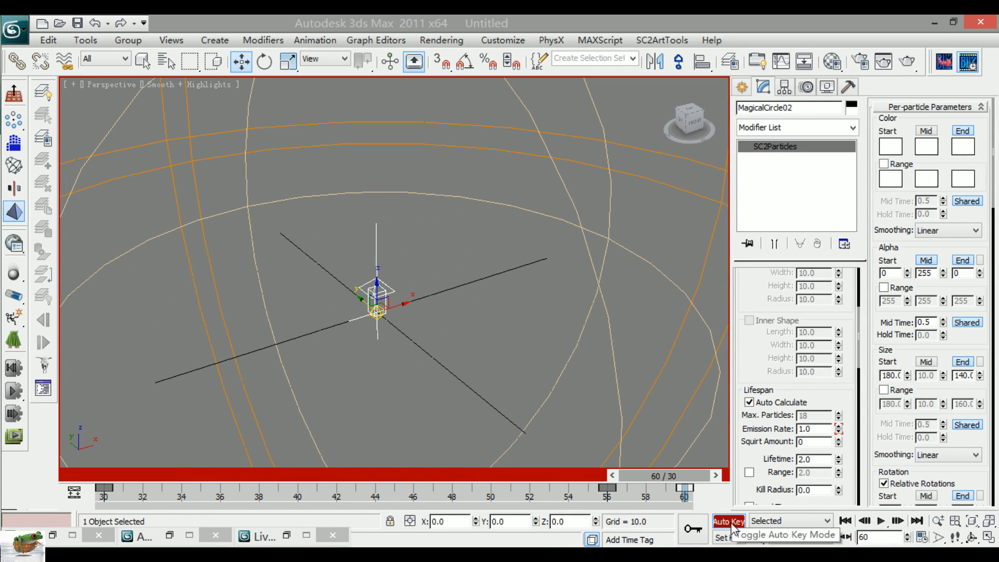
key("n")
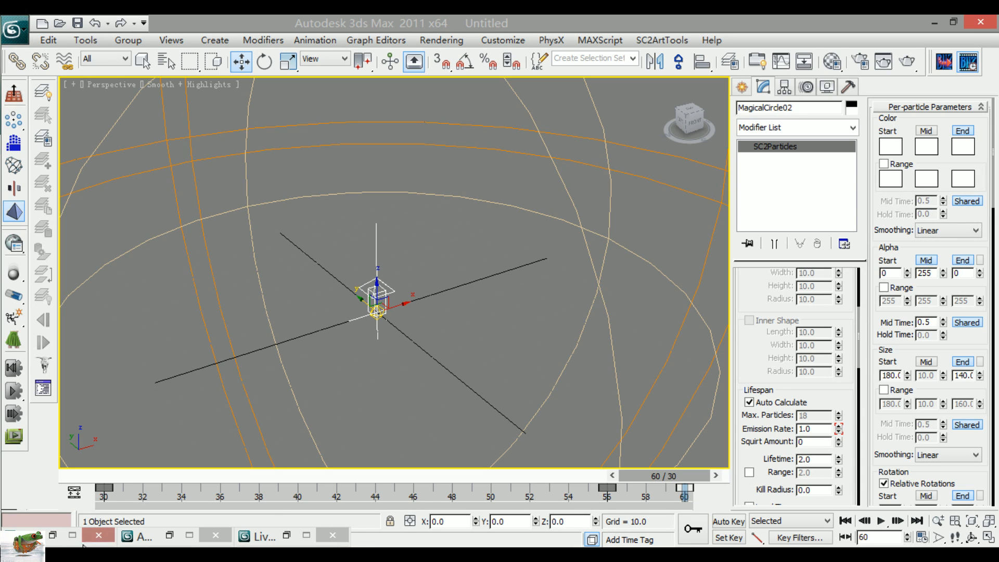
Step: Restore the Live Update window, update all changes in the preview, and switch to the StarCraft II cutscene editor
left_click(288, 538)
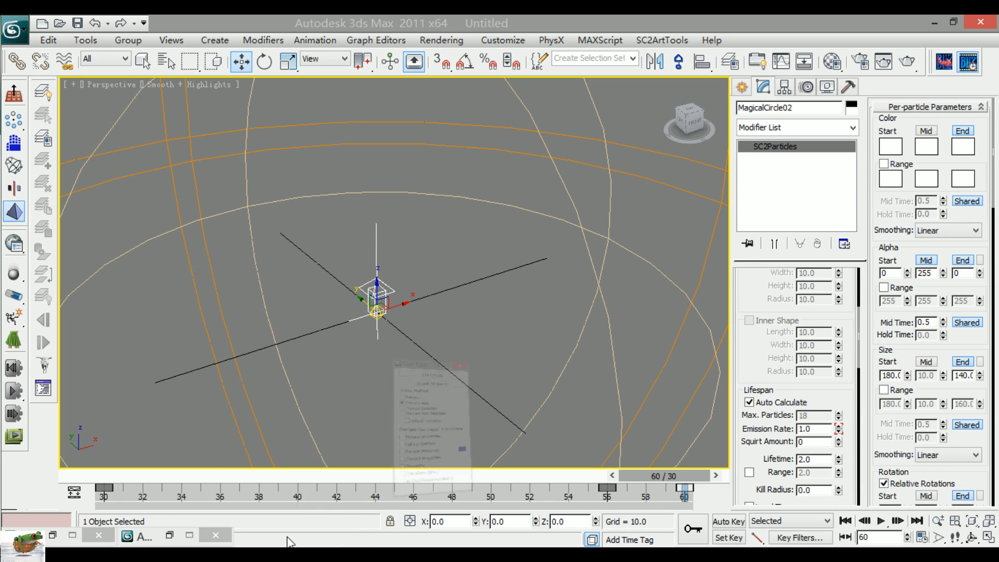
left_click(878, 192)
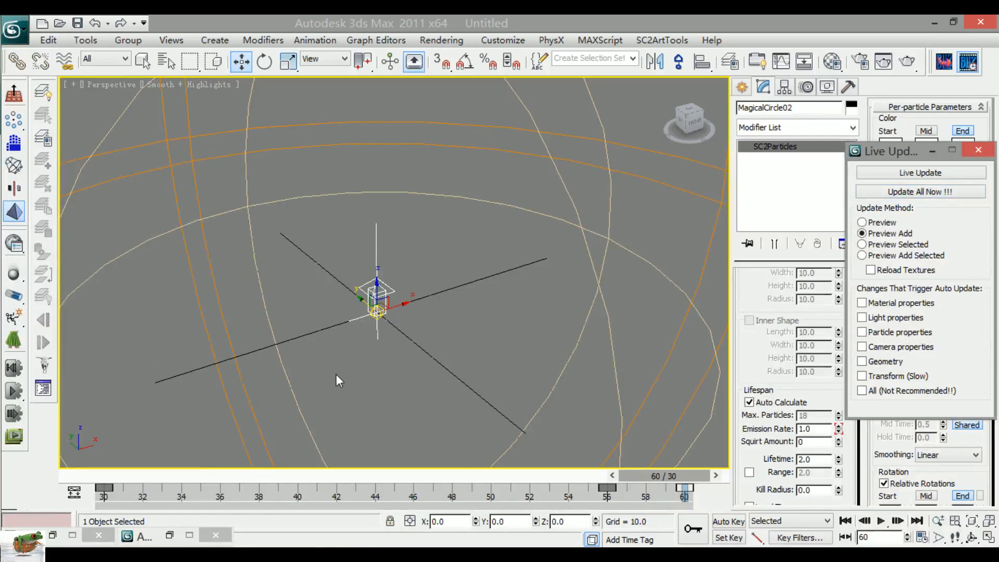
left_click(255, 554)
left_click(442, 472)
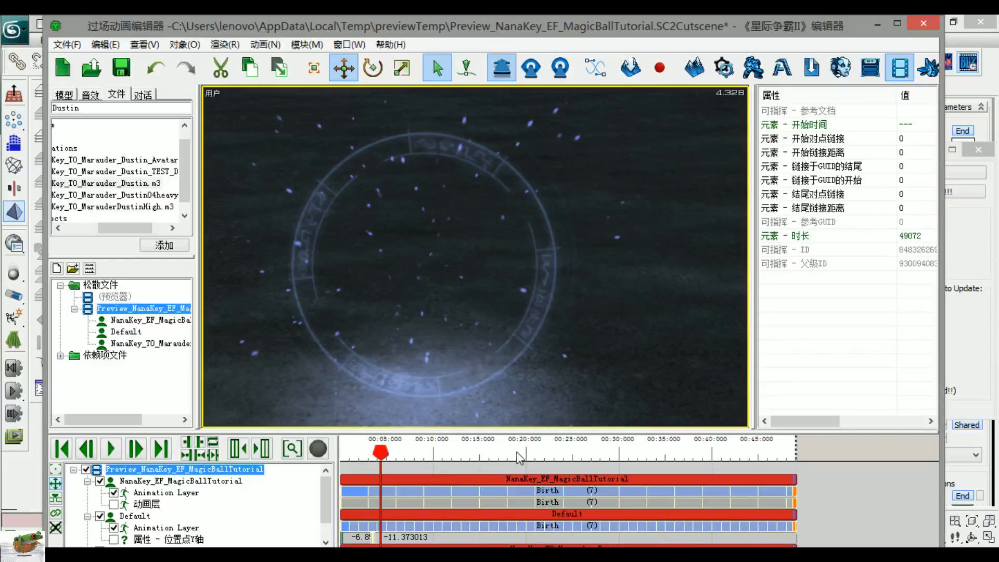
Step: Reframe the preview on the marauder and the lit ground beside it, and briefly play the cutscene from the start
scroll(644, 339, "down", 3)
scroll(642, 338, "down", 3)
right_click_drag(641, 339, 575, 243)
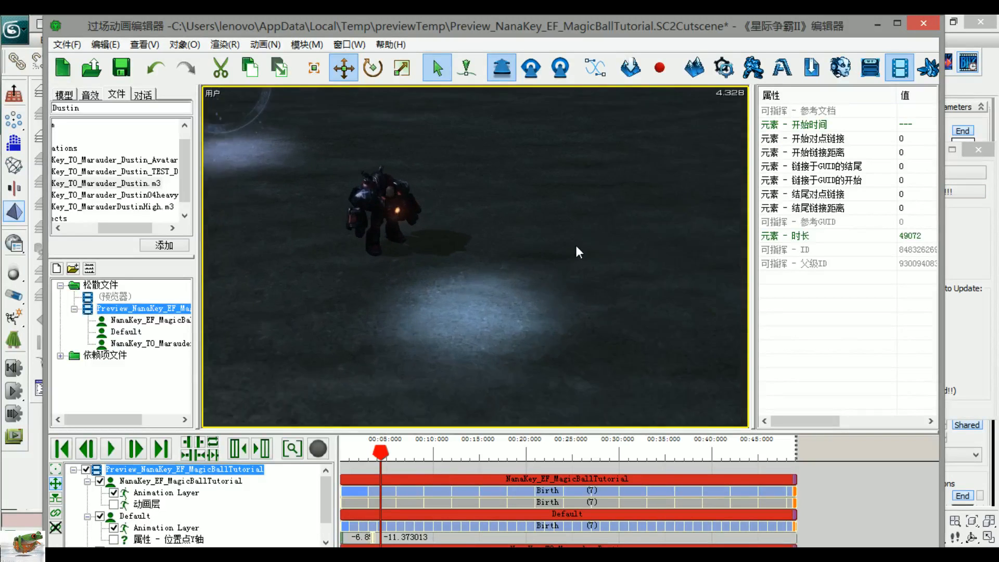
scroll(572, 242, "up", 2)
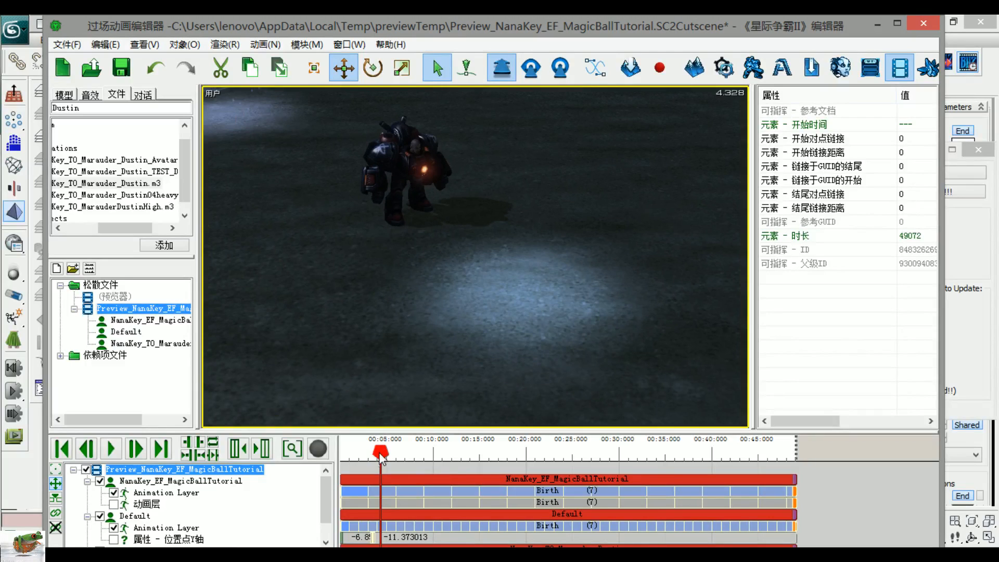
left_click_drag(381, 457, 324, 463)
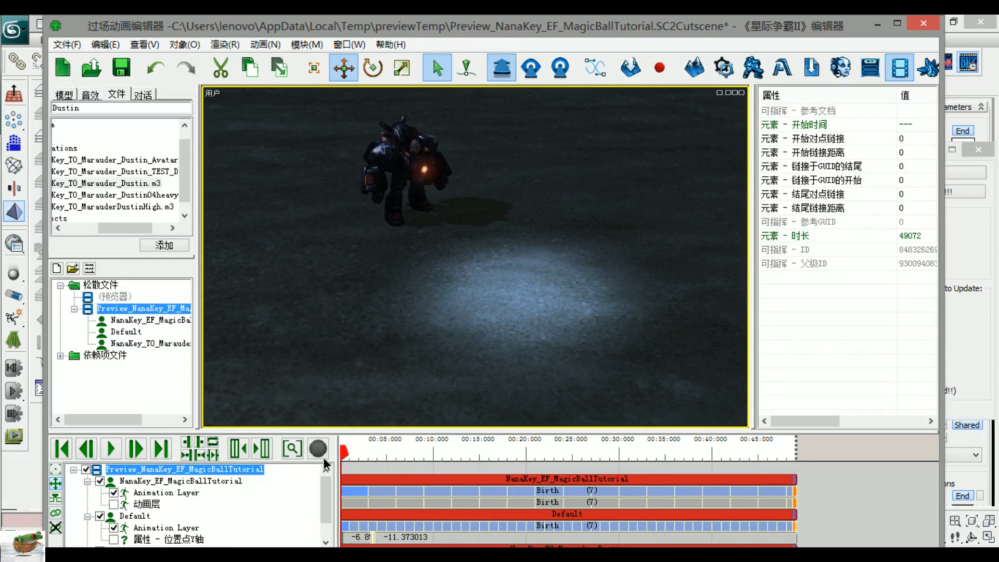
key("space")
key("space")
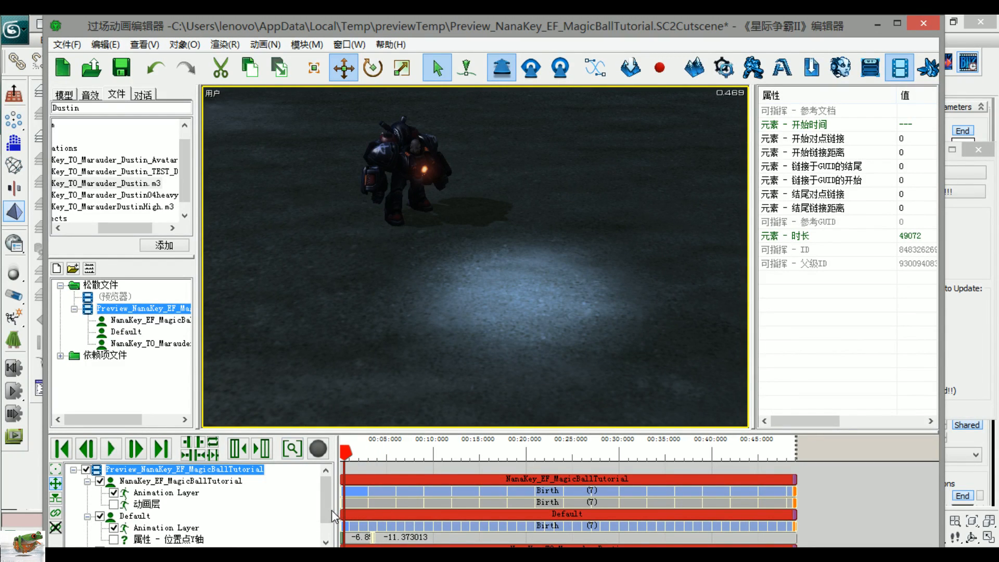
scroll(333, 516, "down", 1)
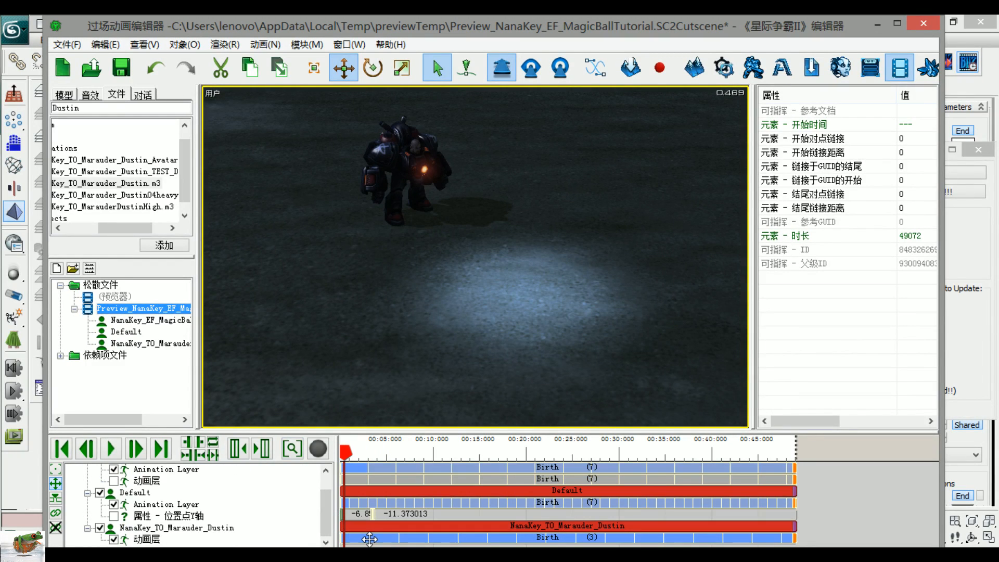
Step: Select the Default model and apply a context command to its Birth animation block on the timeline
left_click(136, 493)
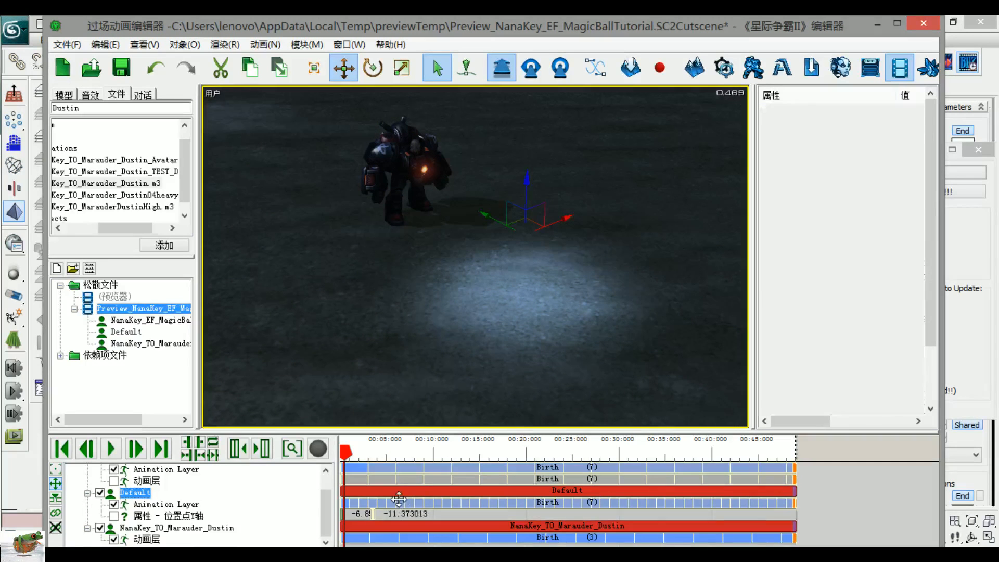
right_click(399, 500)
mouse_move(446, 398)
left_click(565, 399)
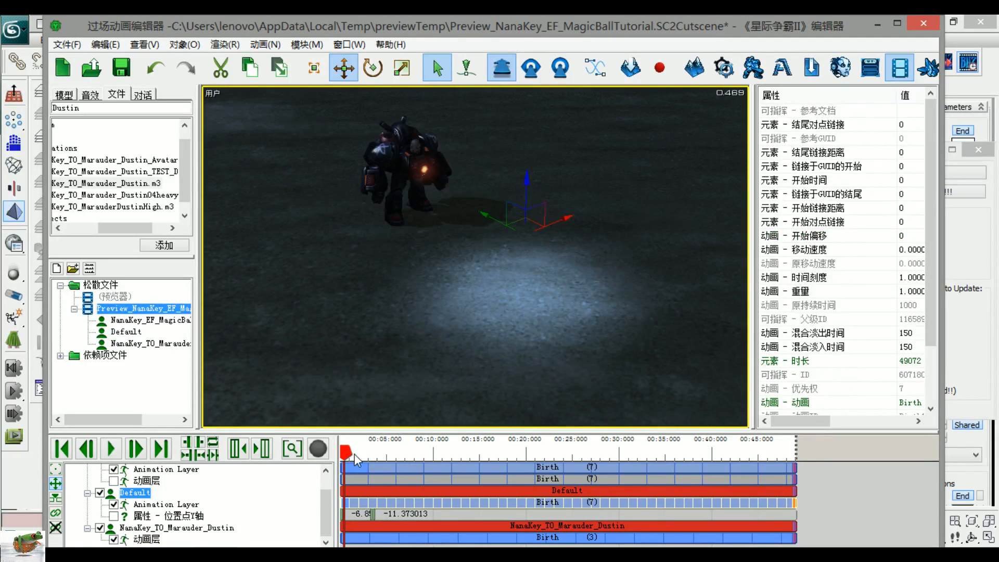
Step: Play the cutscene, then replay it from the start to check when the magic ball's core and circles appear
key("space")
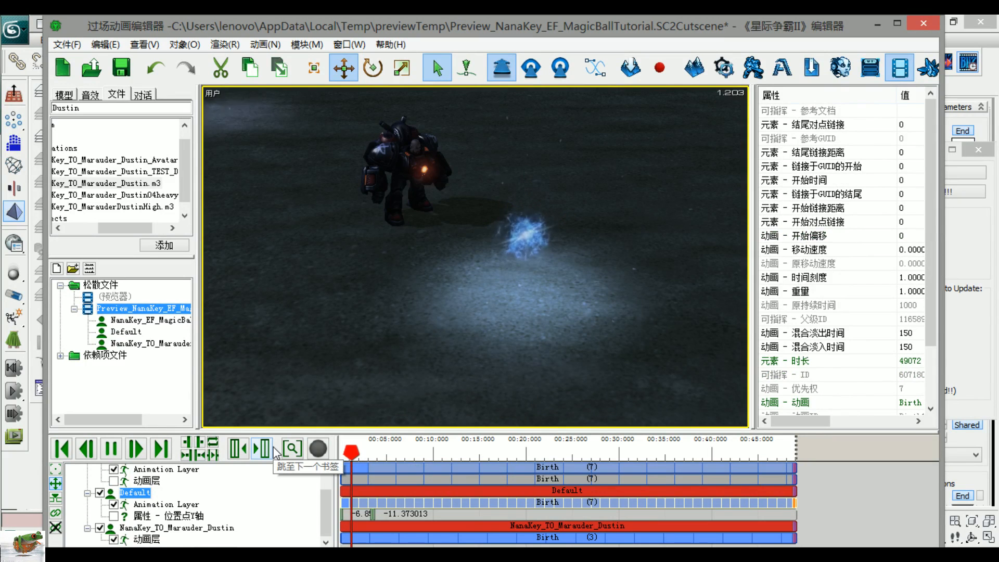
key("space")
scroll(502, 339, "up", 5)
scroll(503, 333, "down", 2)
middle_click_drag(510, 262, 479, 291)
scroll(541, 283, "down", 3)
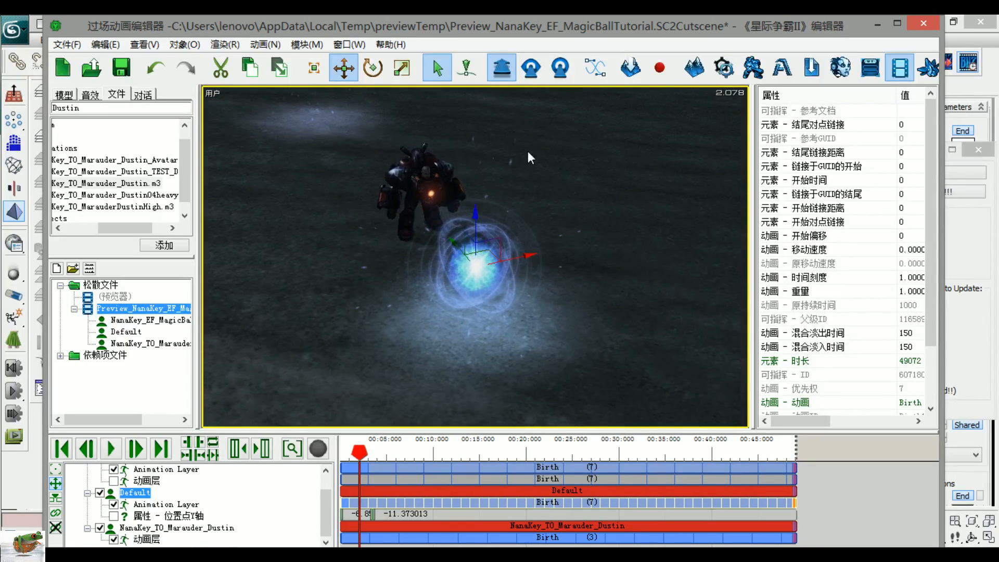
key("space")
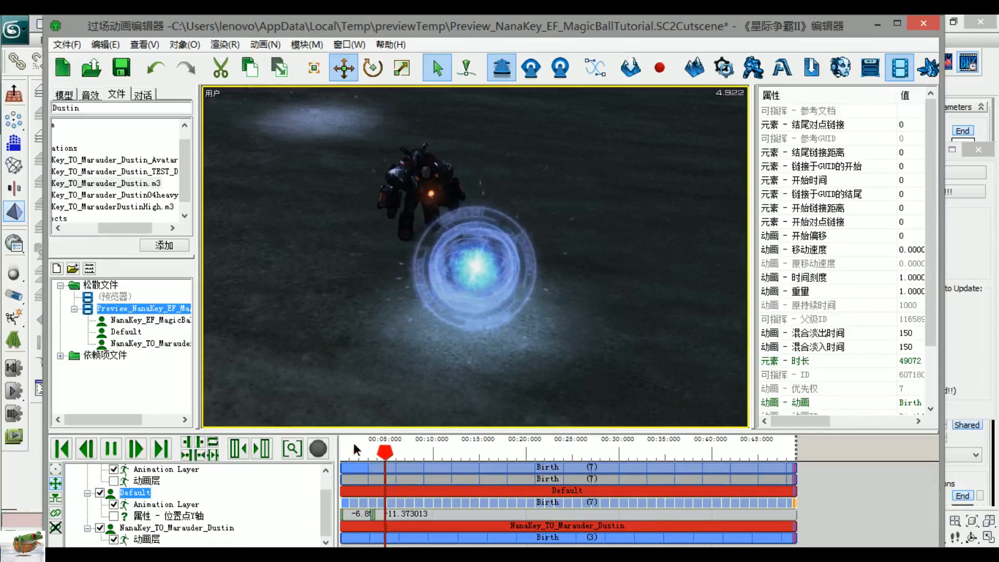
left_click_drag(354, 448, 277, 449)
key("space")
key("space")
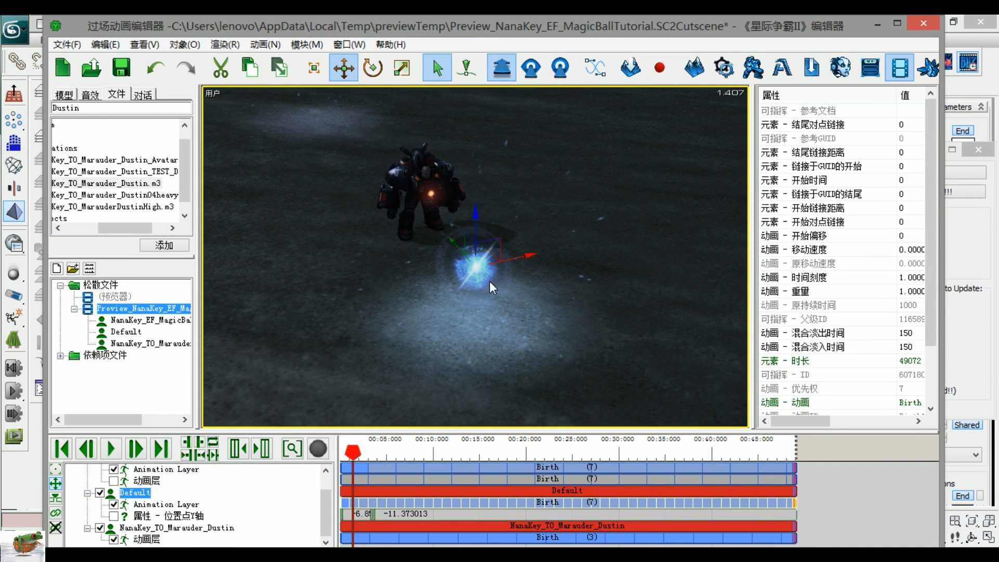
Step: Switch back to 3ds Max, select all the emitters, and set the Birth animation's end to frame 100 in the animation properties
left_click(987, 90)
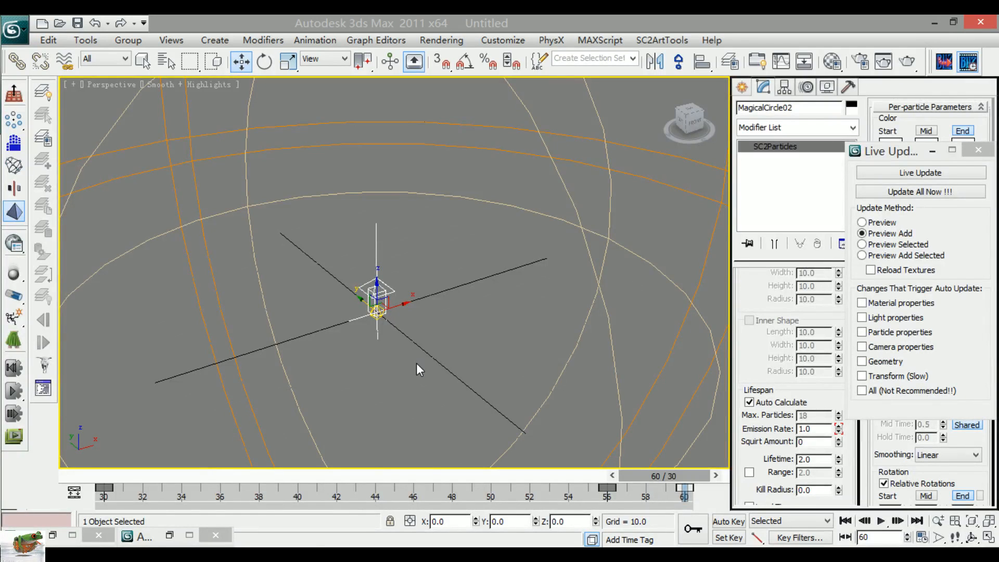
key("z")
left_click_drag(620, 440, 155, 152)
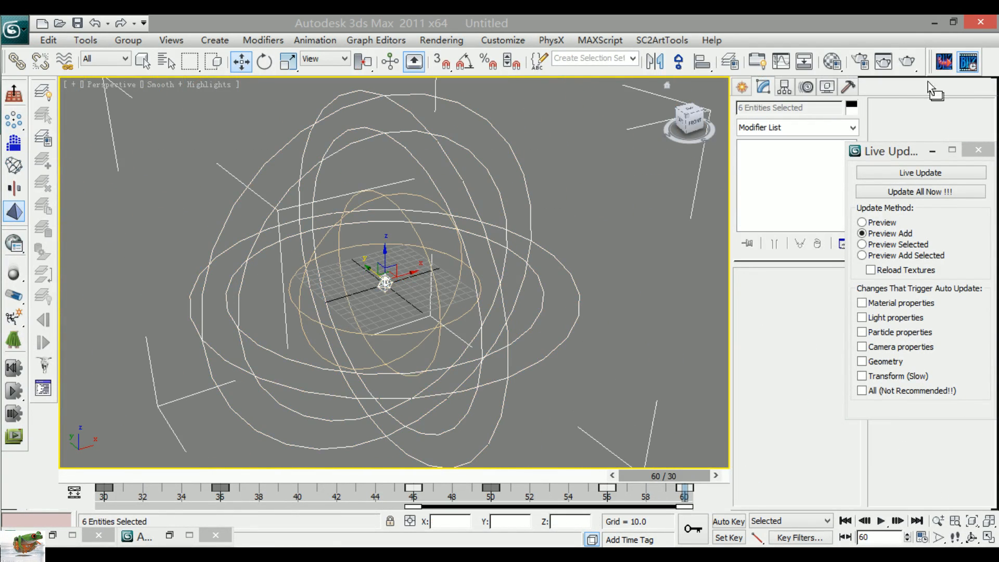
left_click(968, 61)
left_click(670, 139)
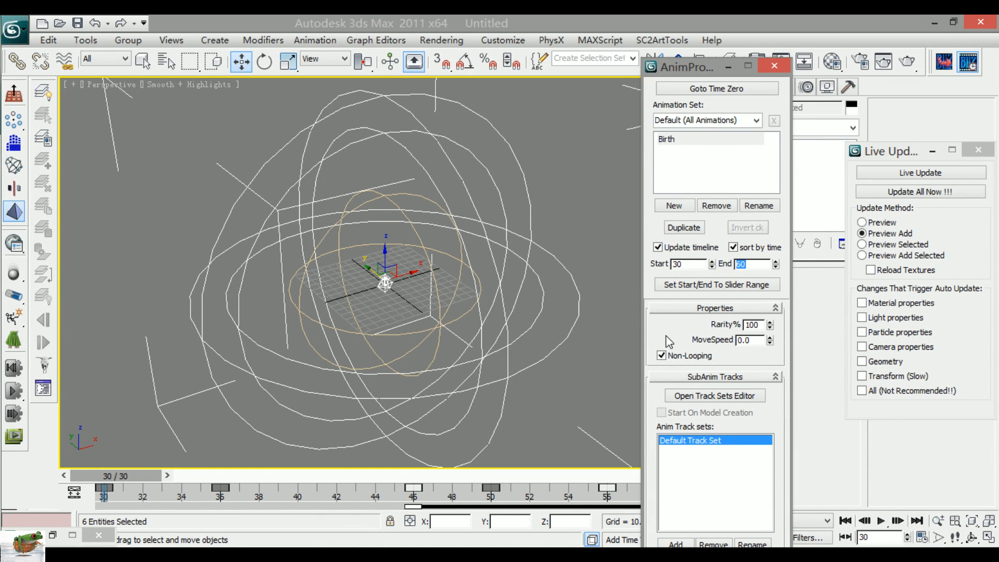
type("100")
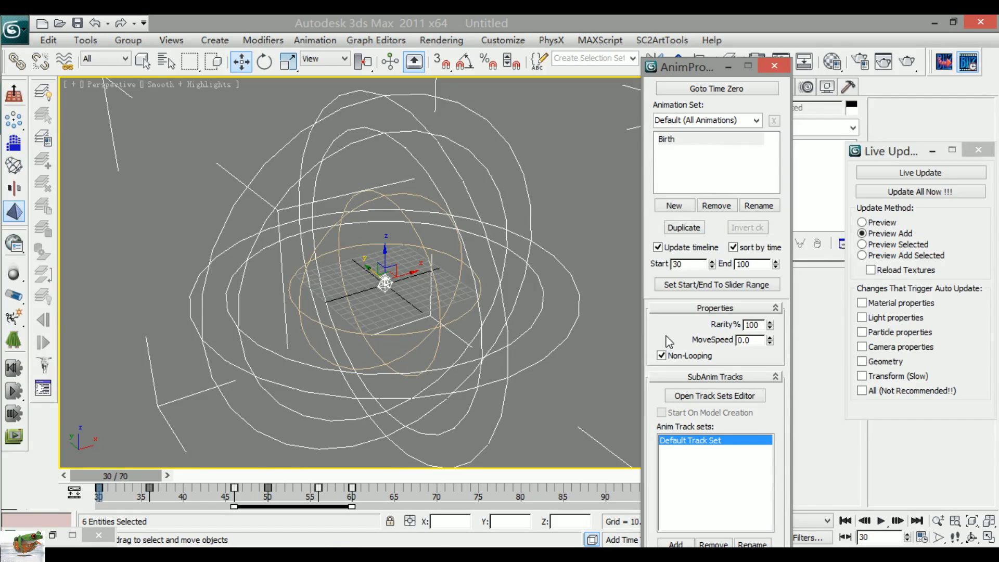
left_click(774, 66)
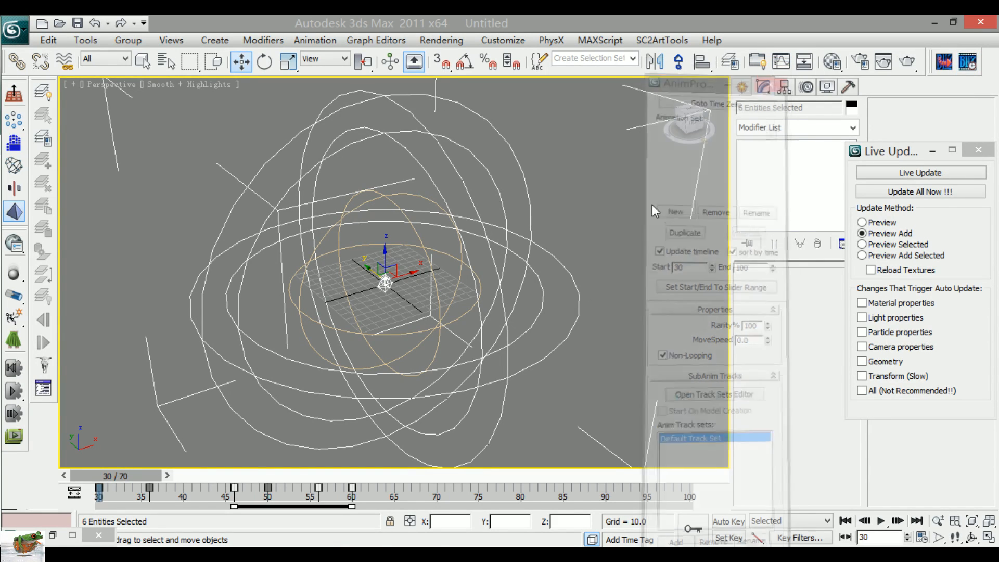
Step: Select only the Charge emitter and move its frame 60 key to frame 100
left_click(401, 301, "alt")
left_click(516, 335)
left_click(543, 335)
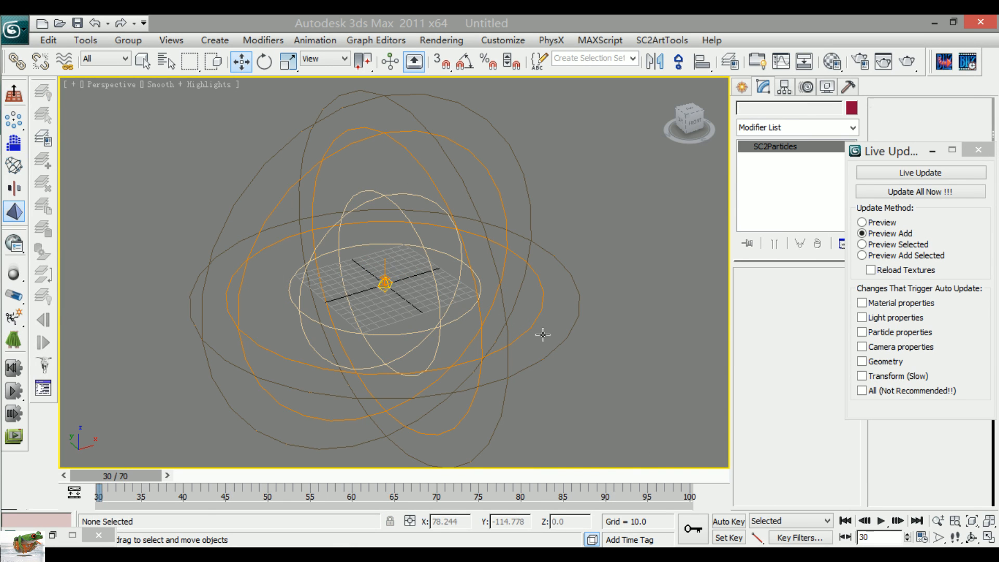
left_click(564, 383)
left_click(525, 332)
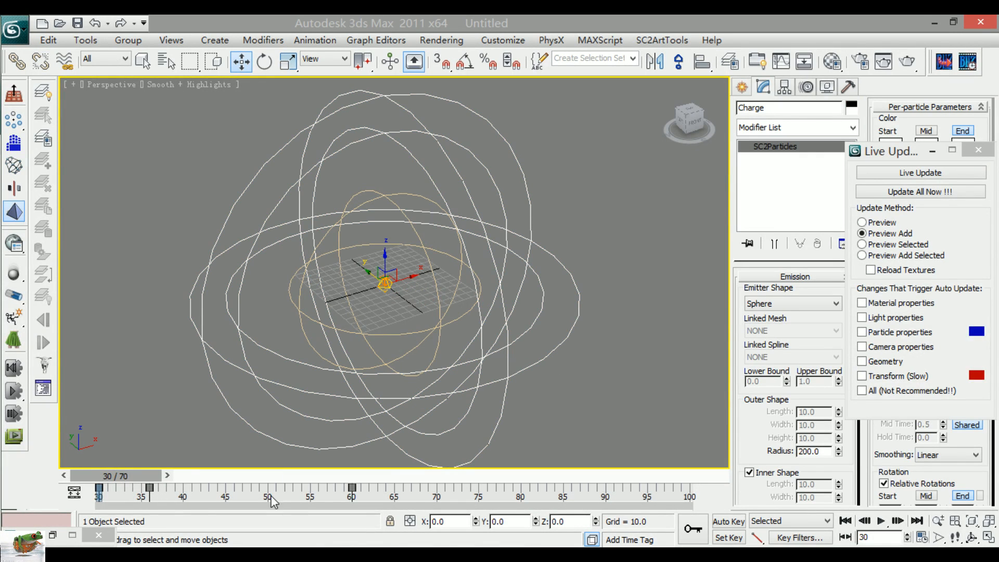
left_click(352, 494)
left_click_drag(353, 494, 690, 495)
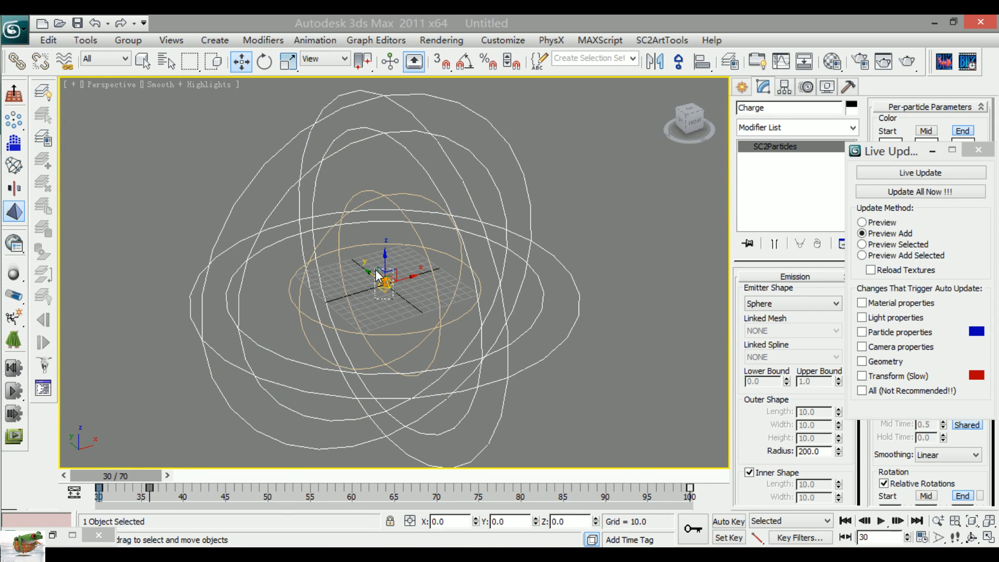
Step: Select the five central emitters, shift their frame 46–60 keys to frames 70–84, and move the frame 84 key to frame 100
left_click_drag(376, 270, 374, 268)
left_click_drag(209, 501, 364, 495)
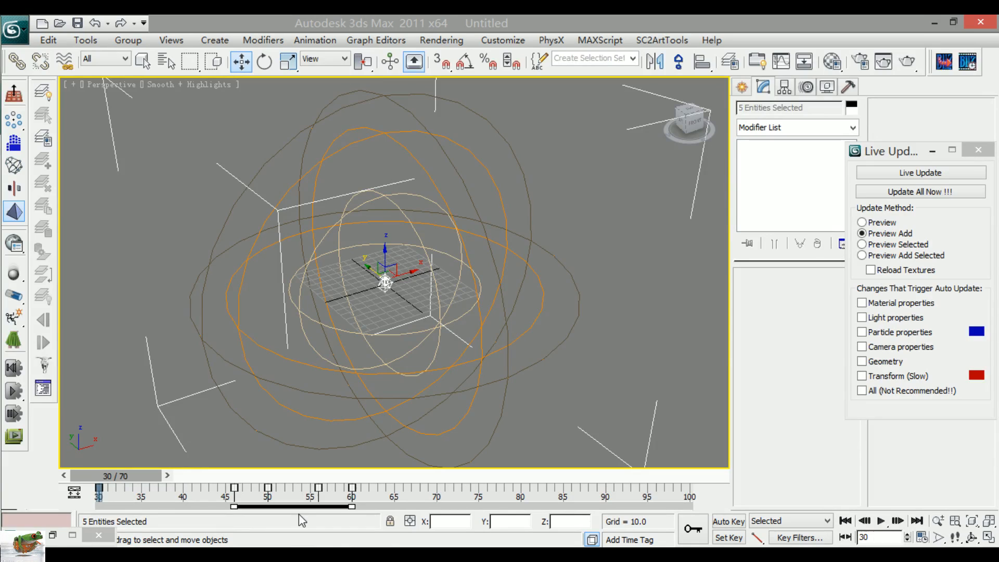
left_click_drag(297, 504, 503, 521)
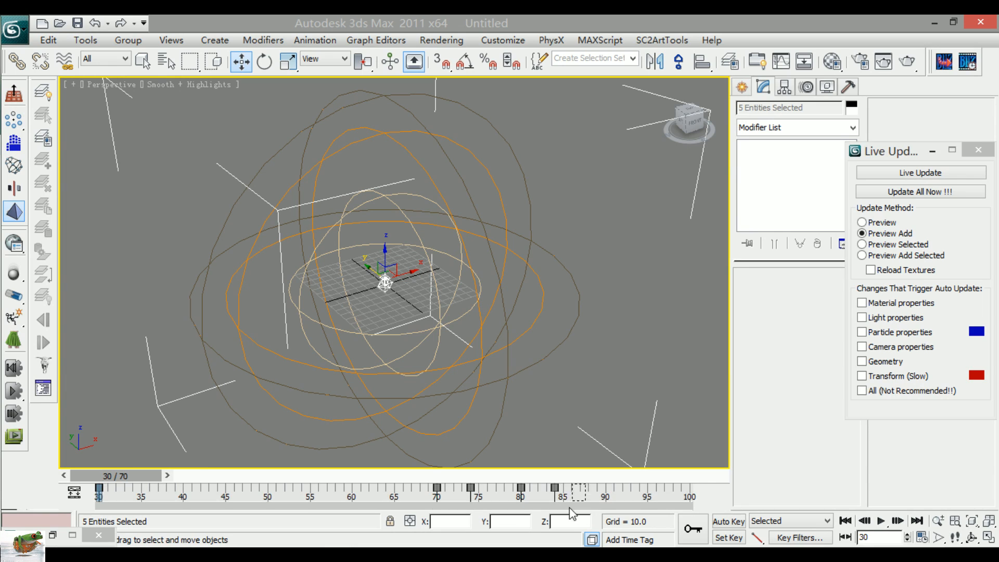
left_click_drag(555, 489, 700, 501)
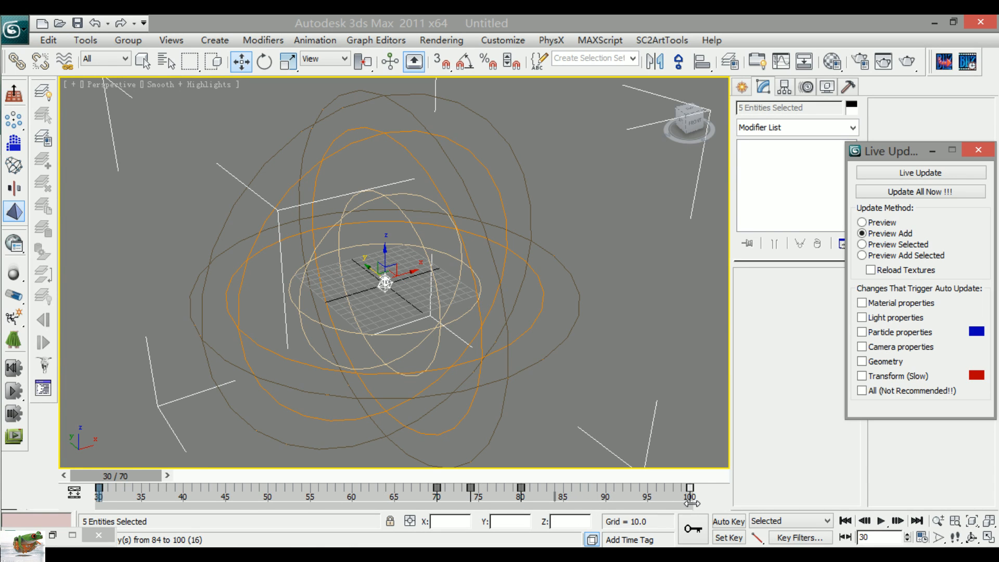
Step: Update all changes in the preview and play the cutscene from the start in the cutscene editor to check the longer charge
left_click(940, 193)
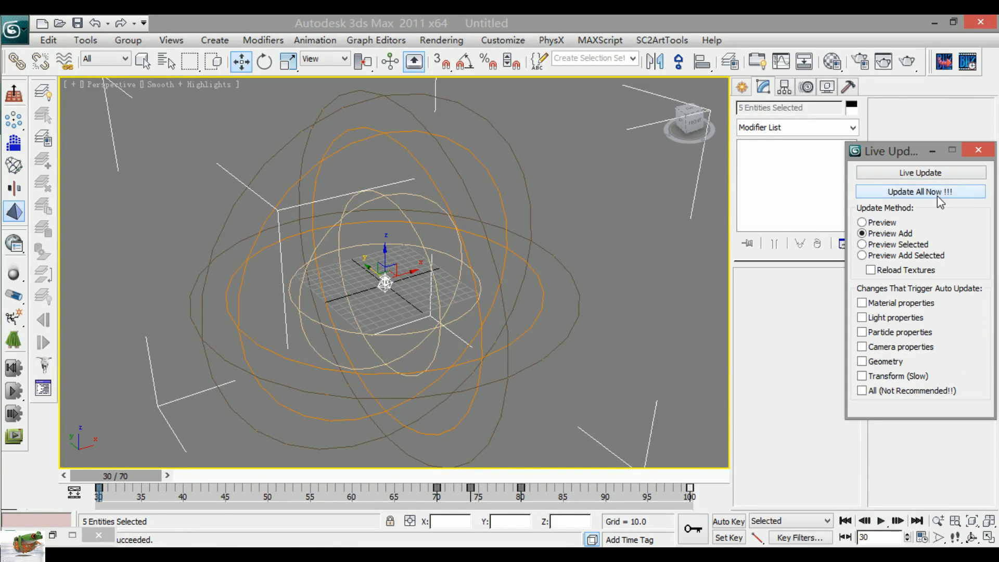
left_click(384, 496)
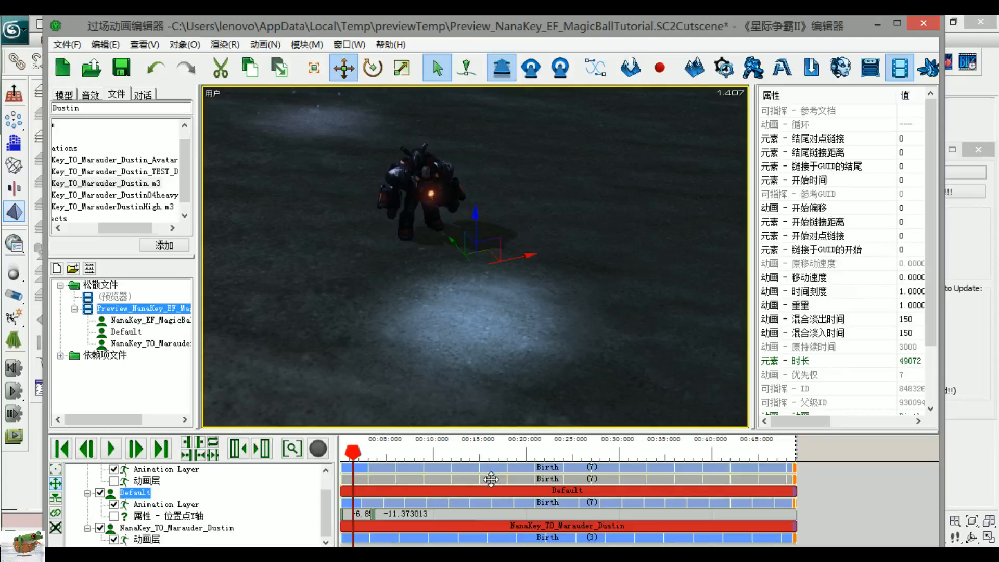
left_click_drag(354, 453, 339, 452)
key("space")
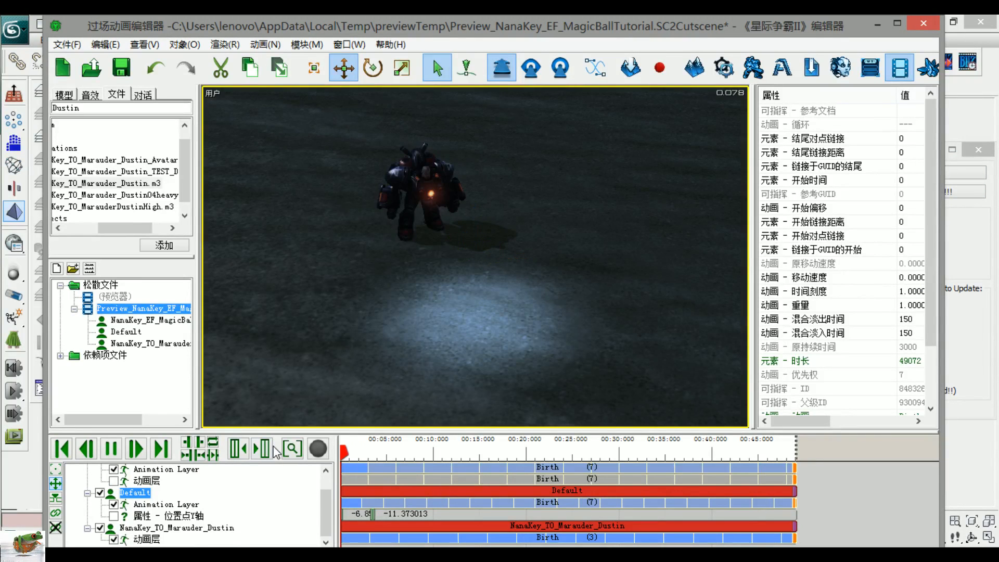
key("space")
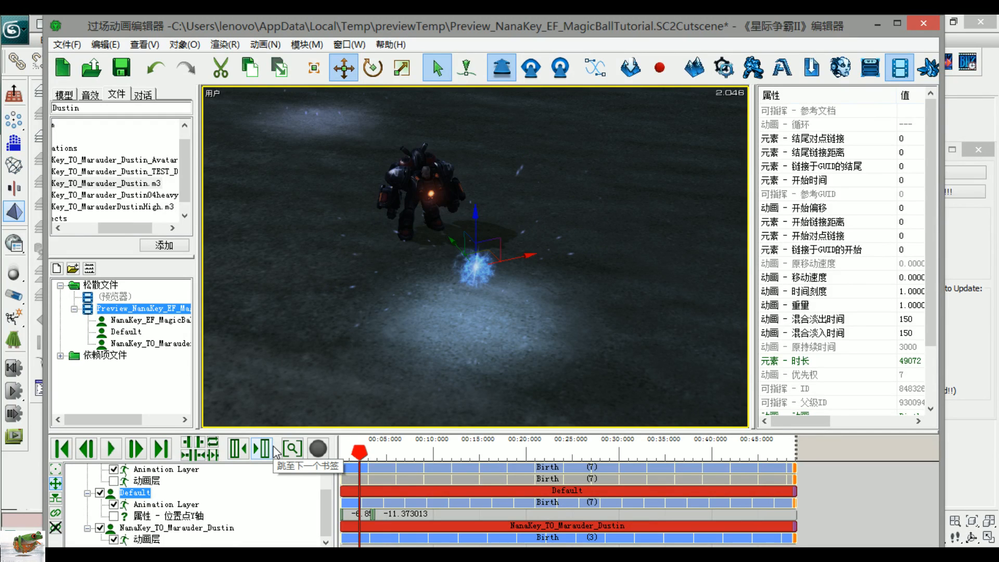
Step: Switch back to 3ds Max and shift the five central emitters' frame 70–80 keys to frames 84–94
left_click(967, 211)
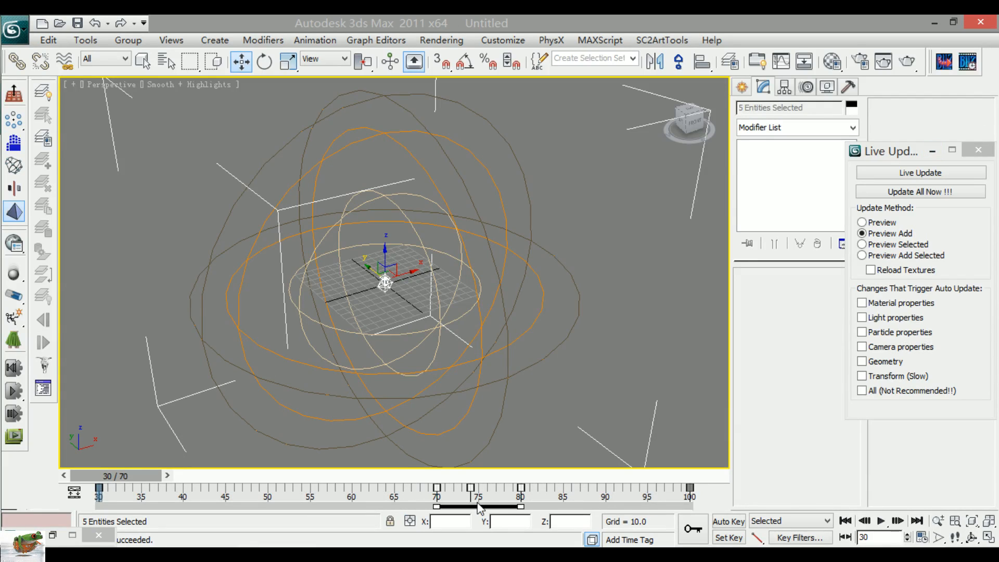
left_click_drag(430, 489, 568, 516)
left_click_drag(461, 505, 583, 522)
Step: Update all changes in the preview and play the cutscene to check the delayed core emission
left_click(916, 193)
left_click(250, 552)
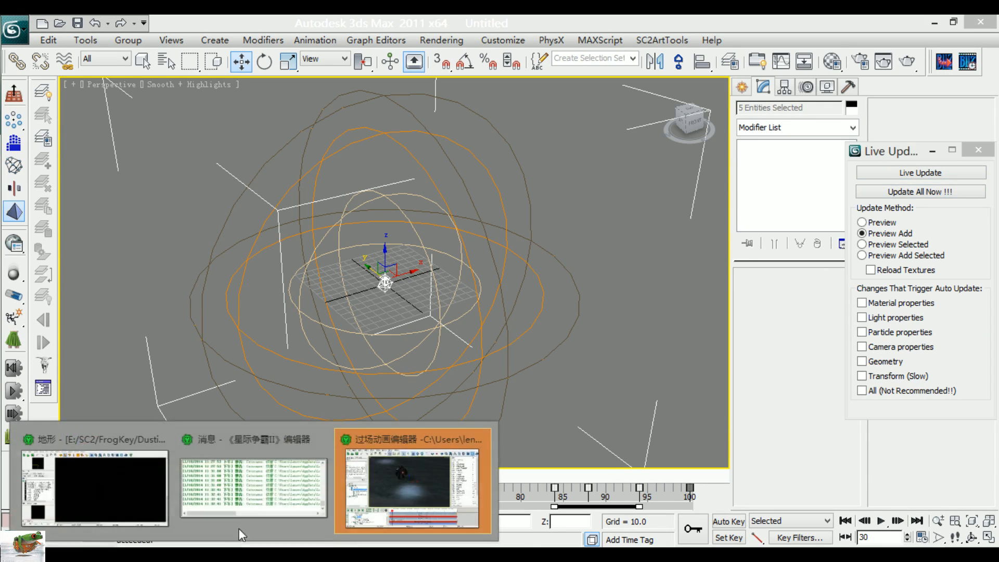
left_click(419, 502)
key("space")
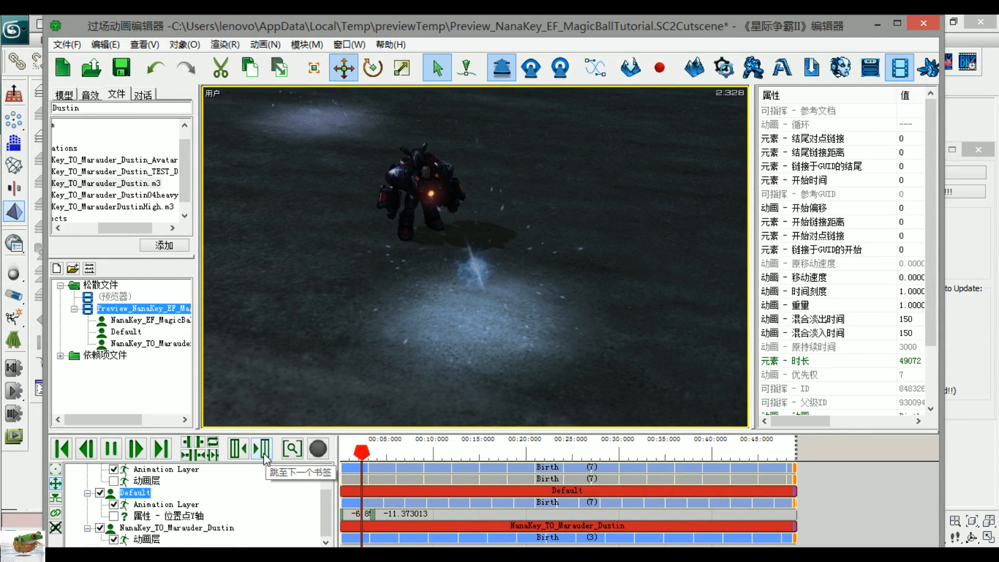
key("space")
Step: Return to 3ds Max and set the Birth animation's end to frame 120 in the animation properties
left_click(973, 445)
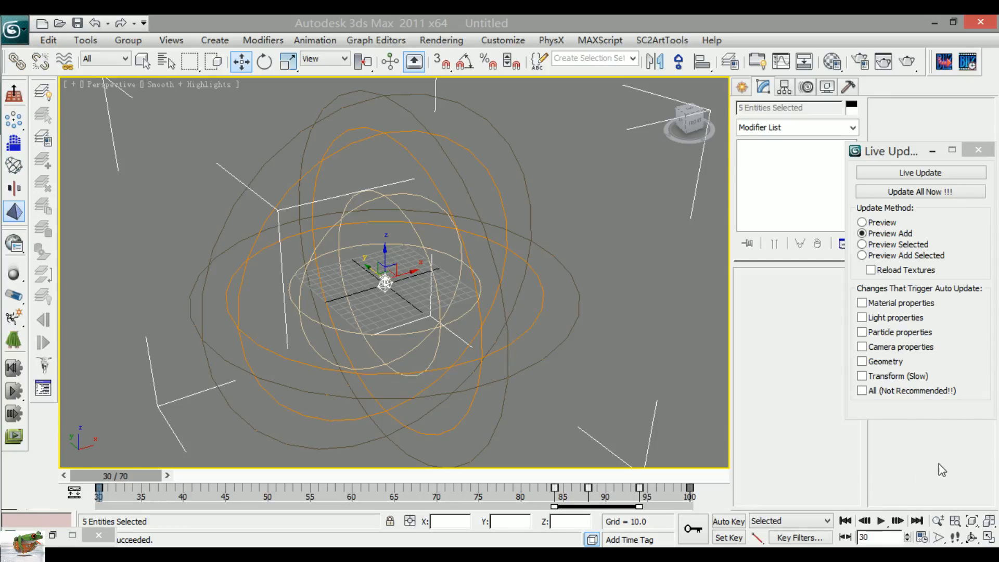
left_click(968, 62)
left_click(717, 140)
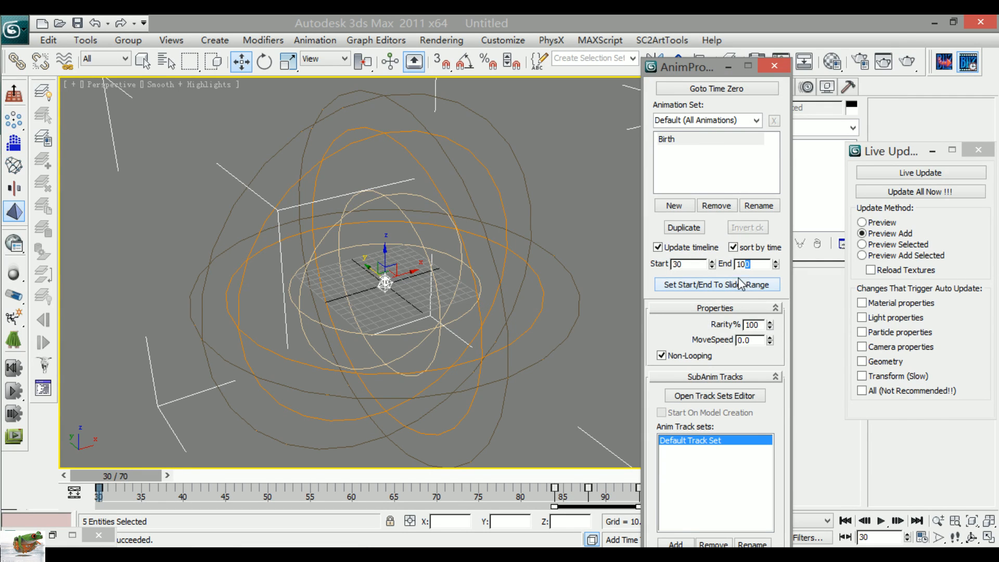
type("120")
key("Return")
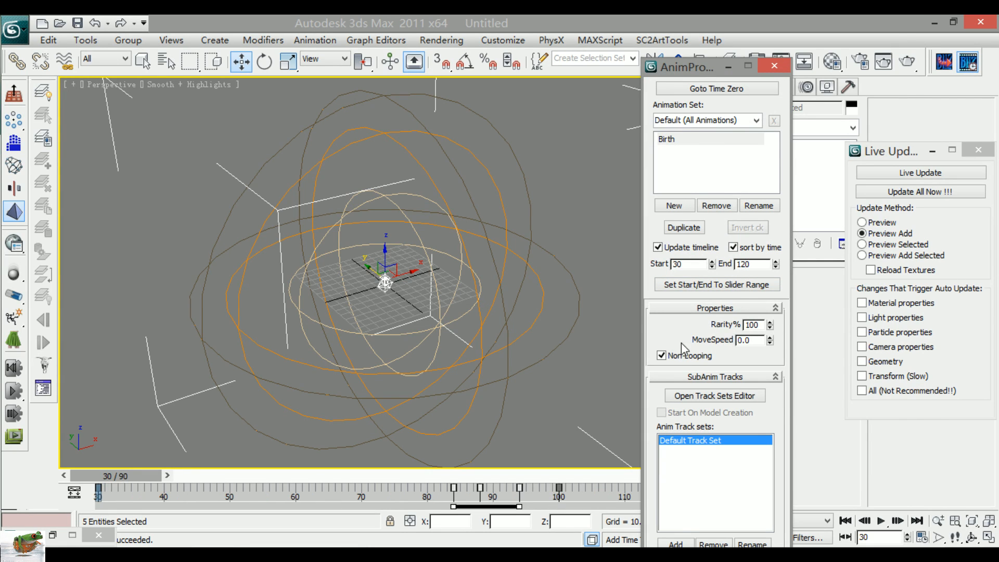
left_click(781, 67)
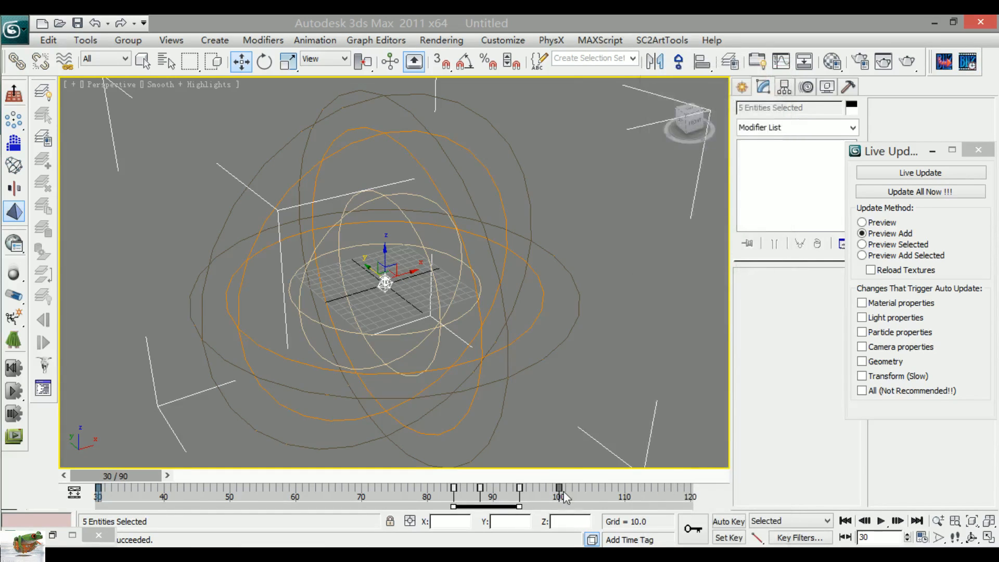
Step: Shift the five emitters' frame 84–100 keys to frames 104–120 and update all changes in the preview
left_click_drag(506, 508, 638, 507)
left_click(921, 192)
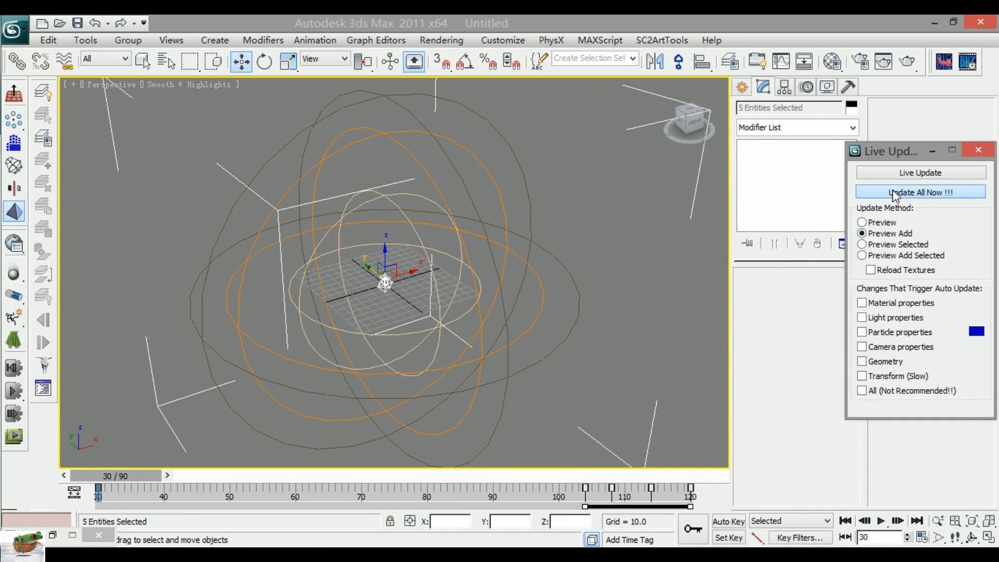
Step: Play the updated cutscene and replay it from a closer view, examining when the charge, core and circles appear
mouse_move(21, 547)
left_click(416, 497)
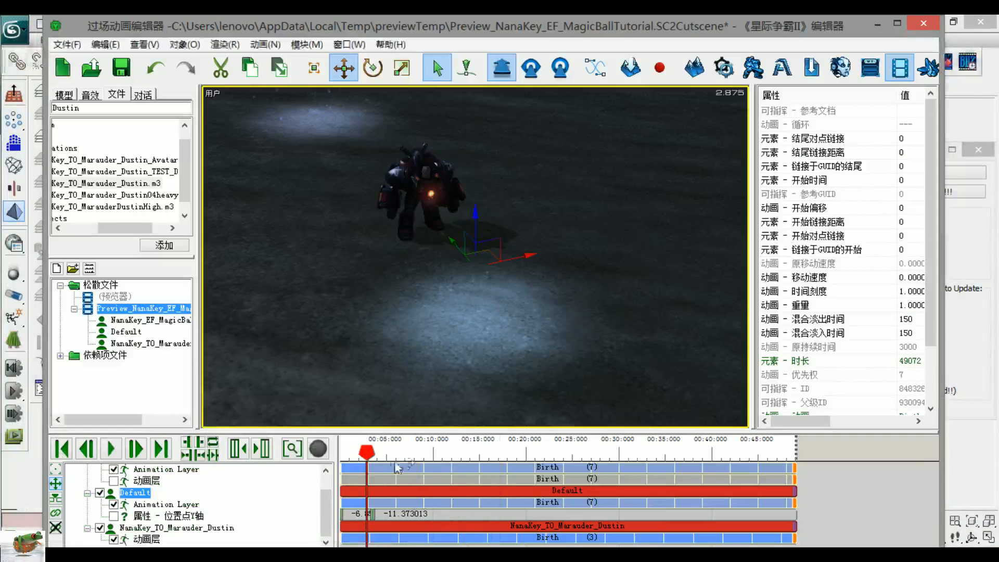
left_click(220, 453)
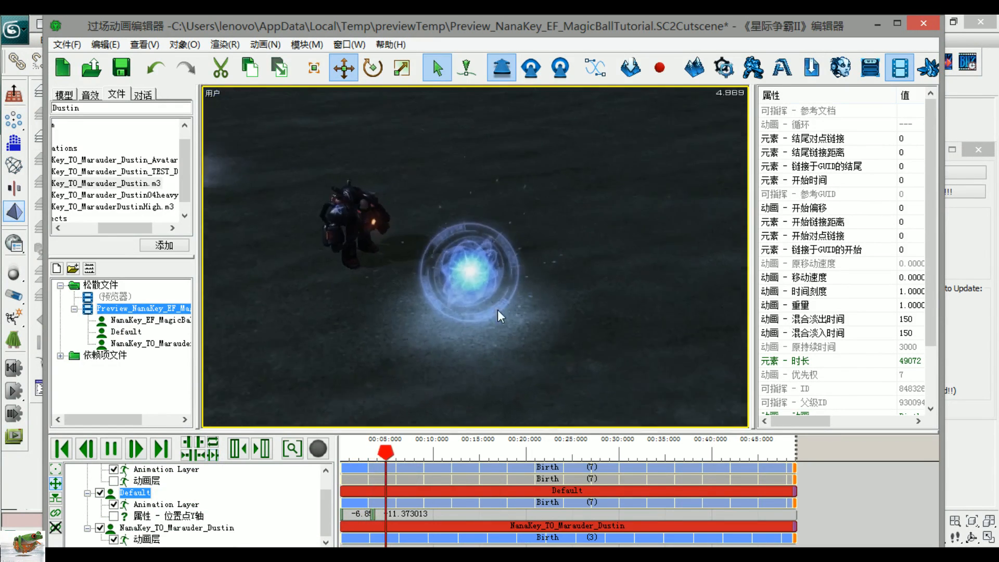
middle_click_drag(614, 212, 538, 277)
scroll(538, 276, "up", 2)
left_click_drag(405, 451, 278, 449)
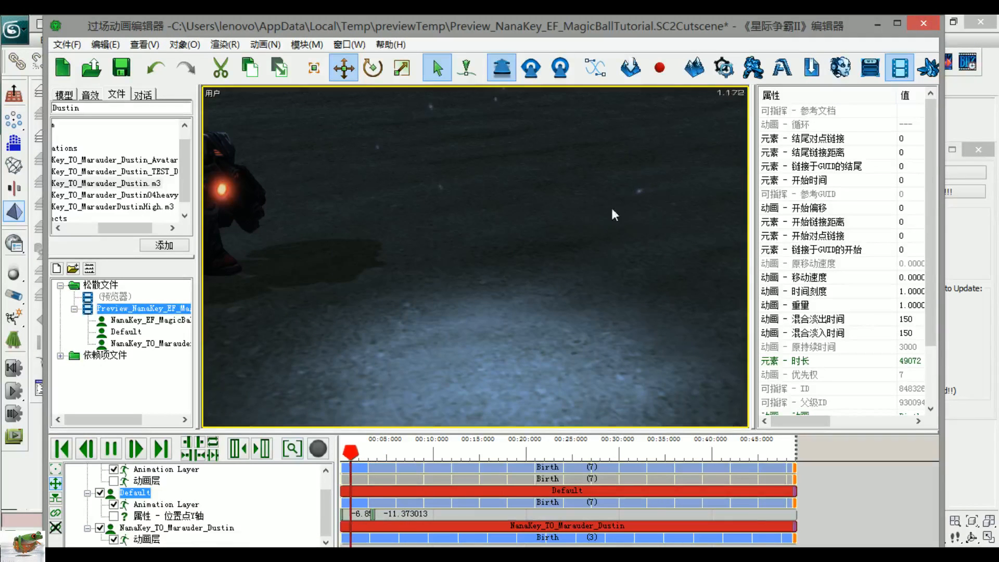
key("space")
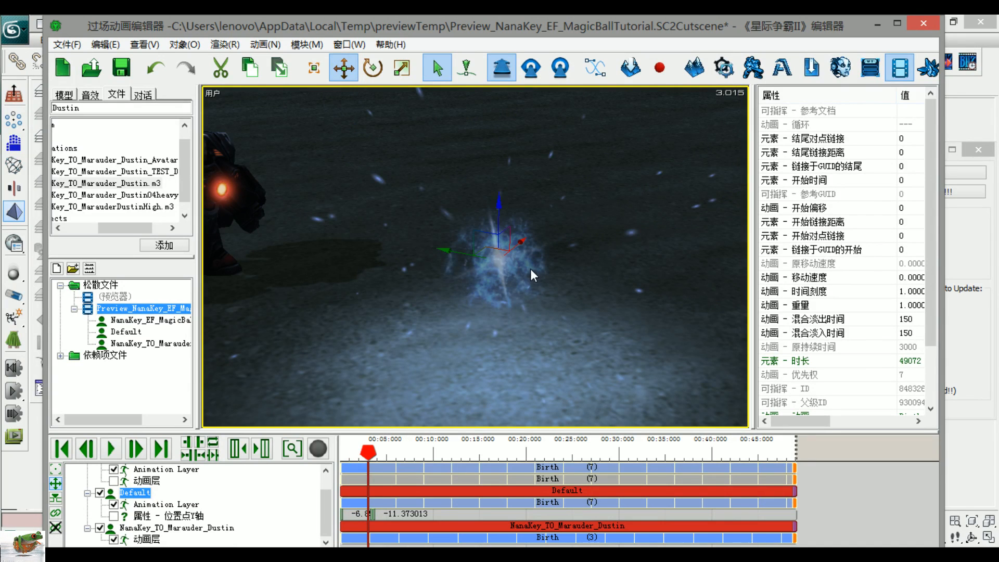
key("space")
key("space")
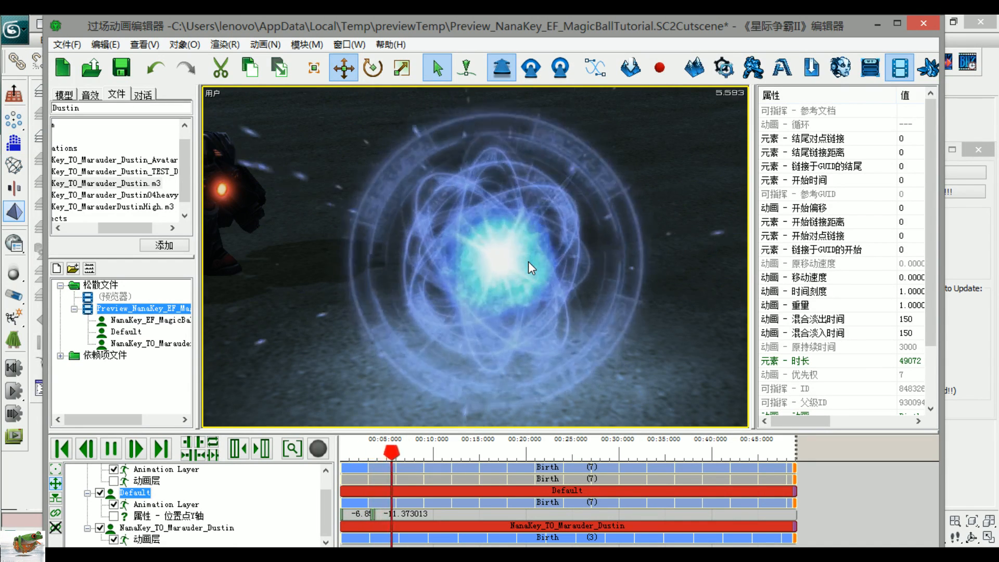
key("space")
Step: Rewind the cutscene to the start and reframe the view to show both the character and the lit ground
left_click_drag(378, 442, 259, 461)
scroll(543, 304, "down", 2)
middle_click_drag(551, 312, 487, 370, "alt")
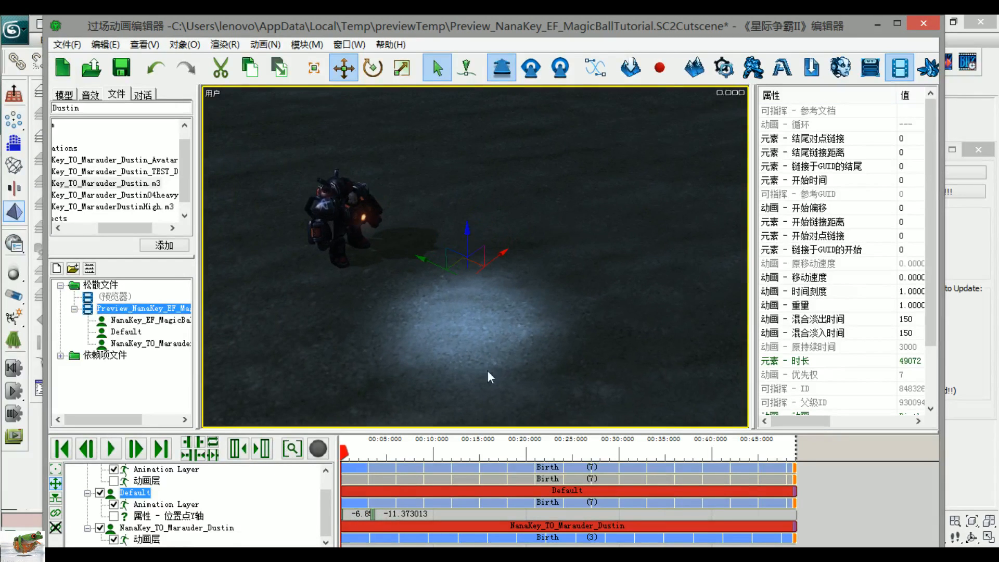
mouse_move(556, 372)
middle_mouse_down()
mouse_move(584, 331)
mouse_move(543, 378)
mouse_move(542, 229)
mouse_move(540, 251)
middle_mouse_up()
scroll(543, 378, "up", 3)
scroll(542, 378, "down", 3)
left_click_drag(485, 222, 491, 206)
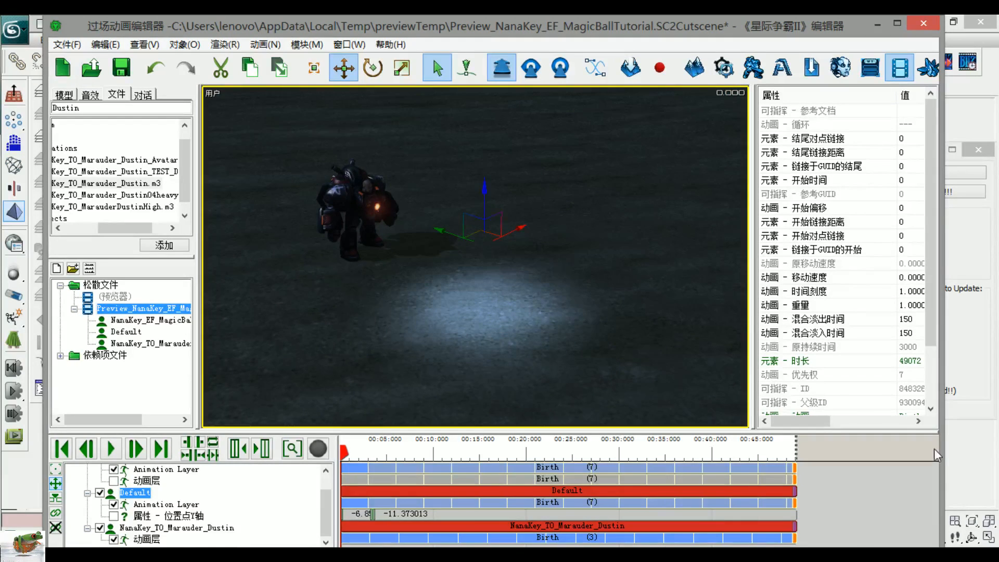
Step: Switch back to 3ds Max, minimize the Live Update window, and select the SC2Omni001 light from the scene list
left_click(974, 459)
left_click(935, 151)
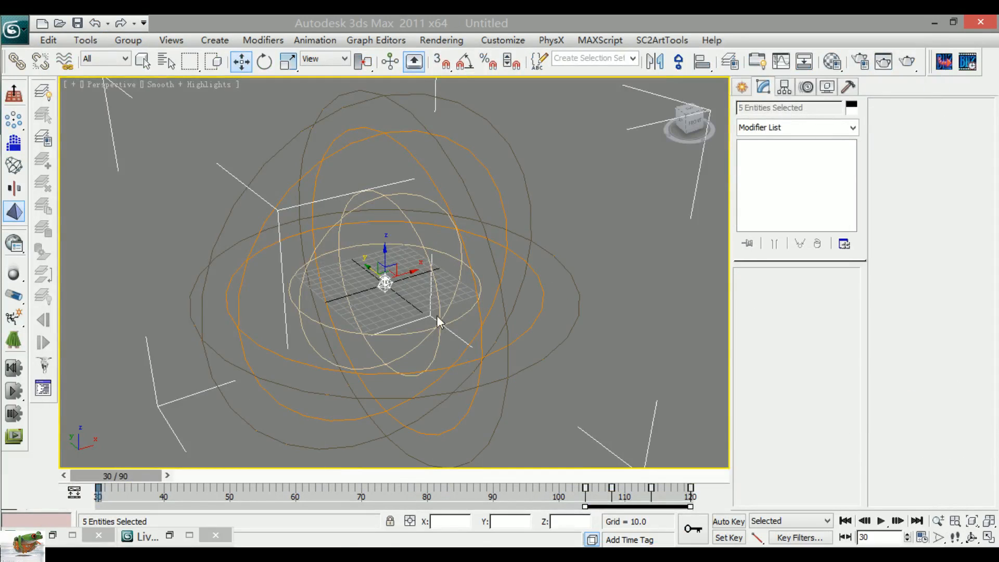
scroll(426, 329, "up", 8)
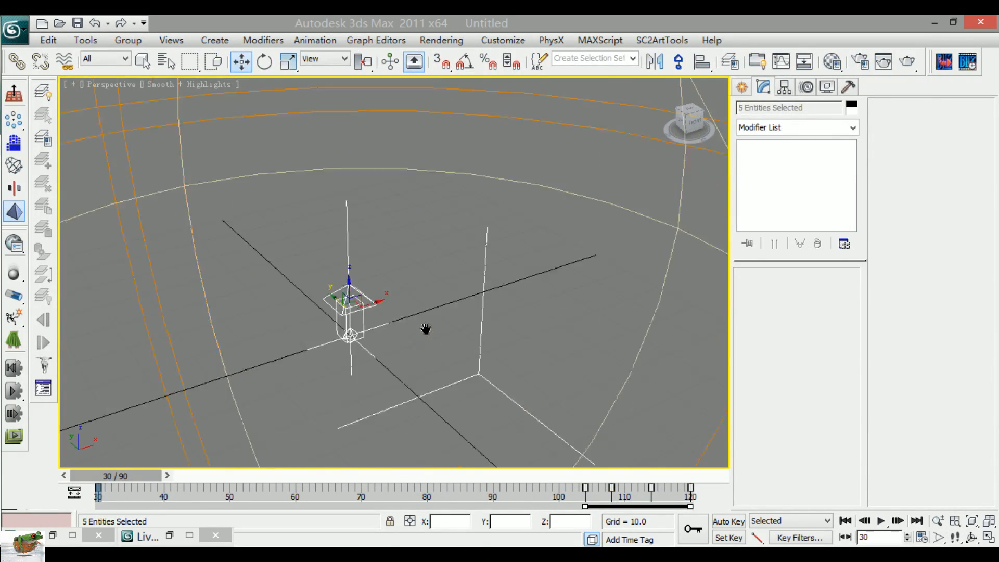
left_click(389, 404)
left_click(330, 367)
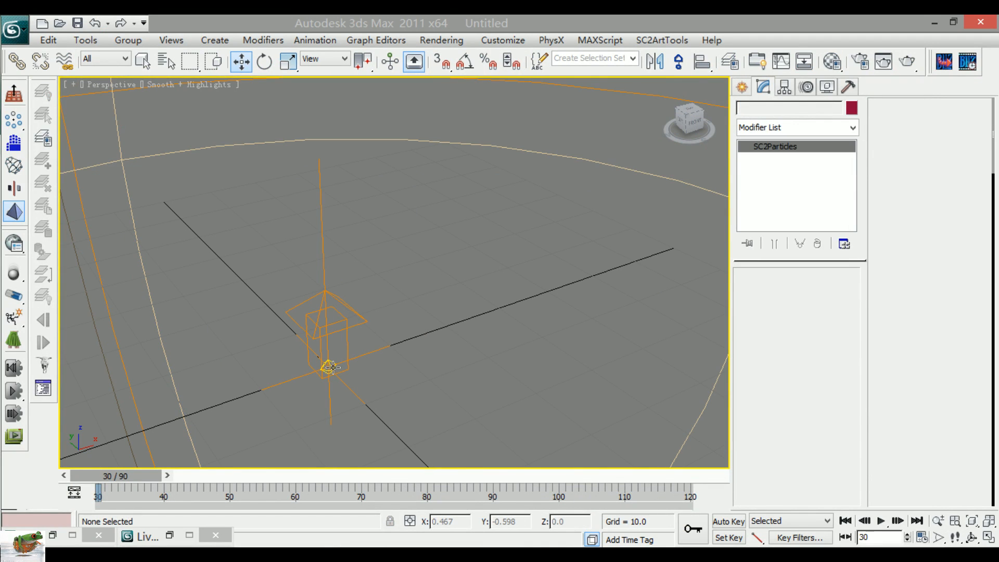
left_click(331, 363)
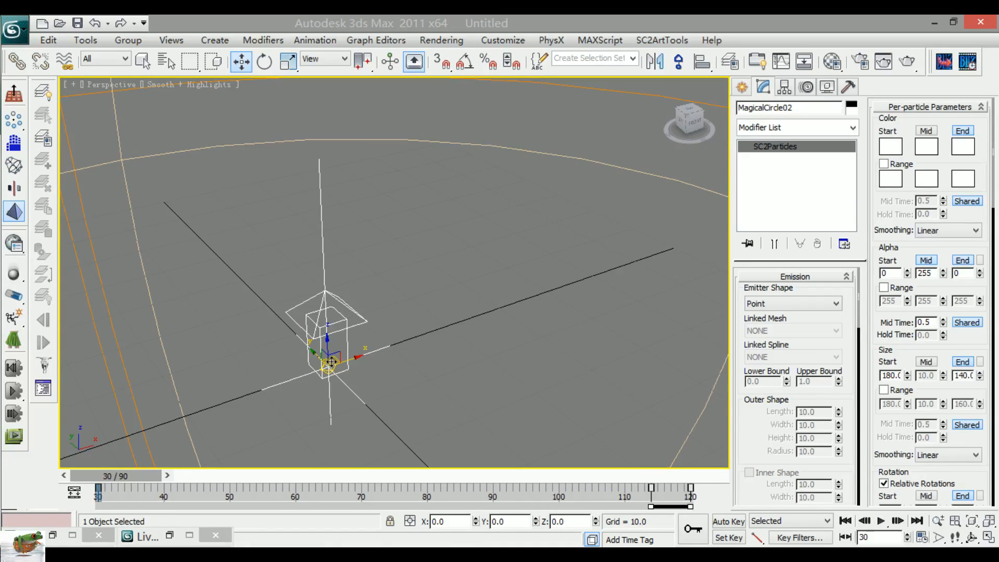
left_click(332, 361)
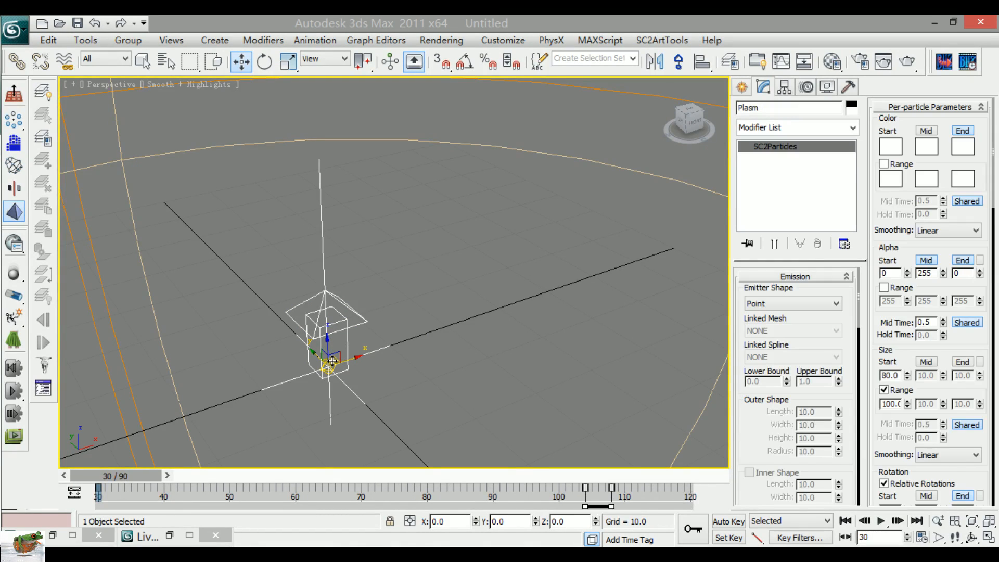
left_click(166, 61)
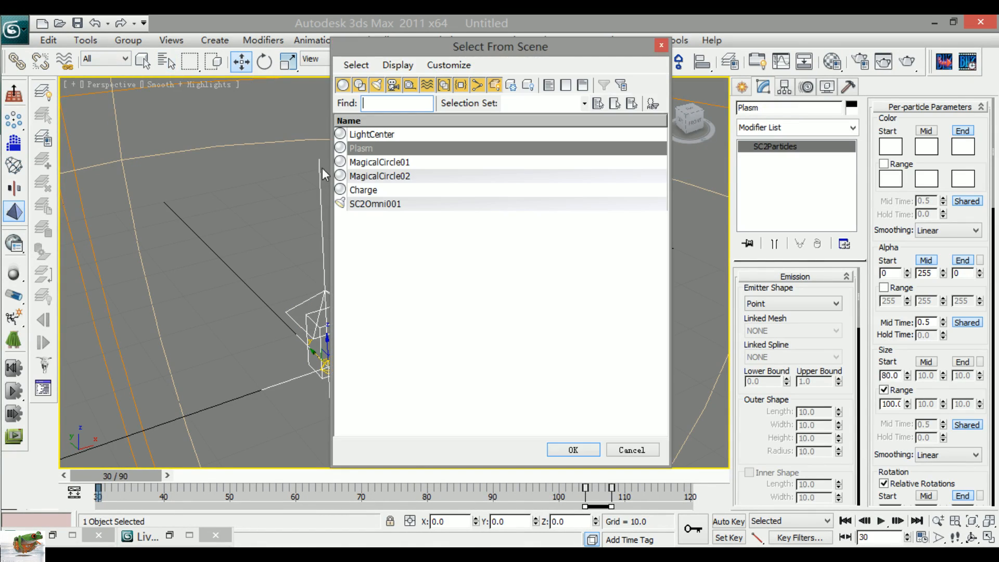
double_click(375, 204)
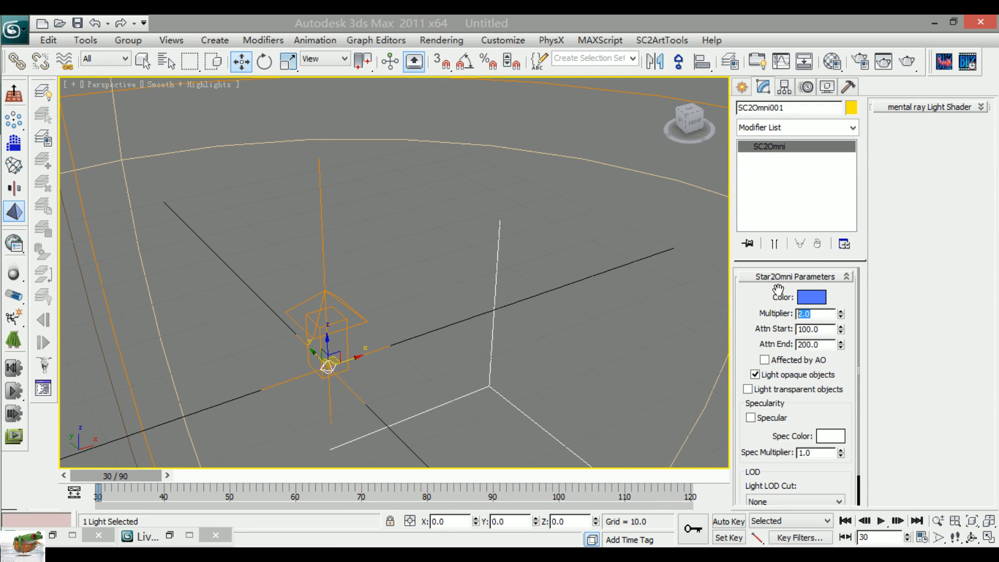
Step: Set the light's multiplier to 0.0, enable Auto Key, and key that multiplier at frame 30
left_click_drag(841, 317, 835, 388)
left_click(728, 521)
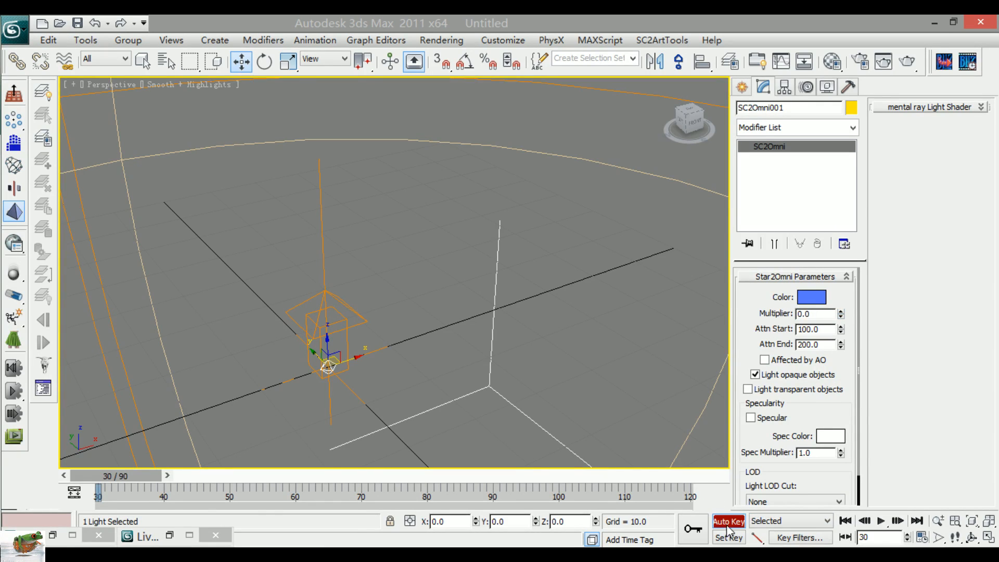
right_click(841, 317)
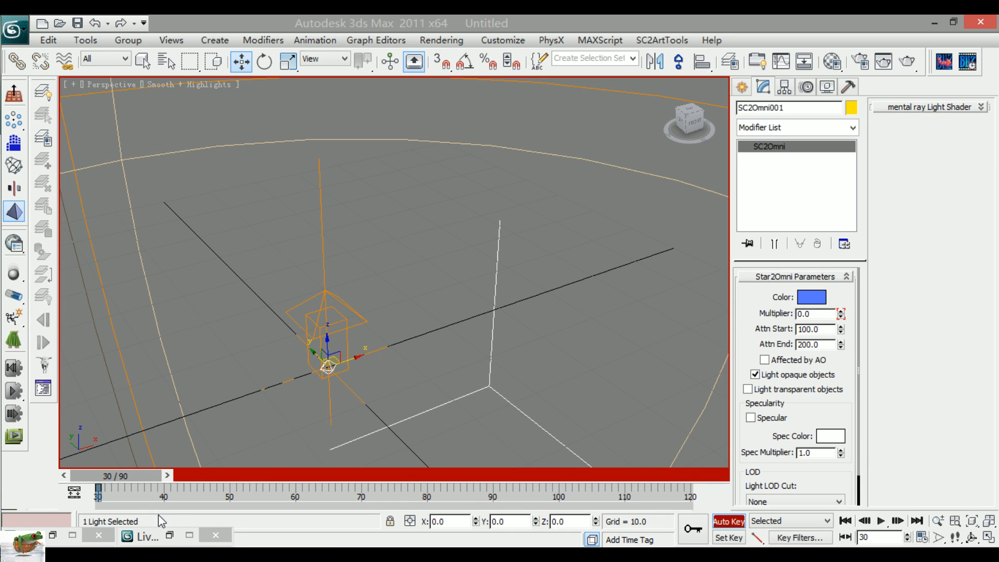
Step: Key the light's multiplier at 2.0 on frame 90 and move that key to frame 110
left_click_drag(133, 472, 495, 487)
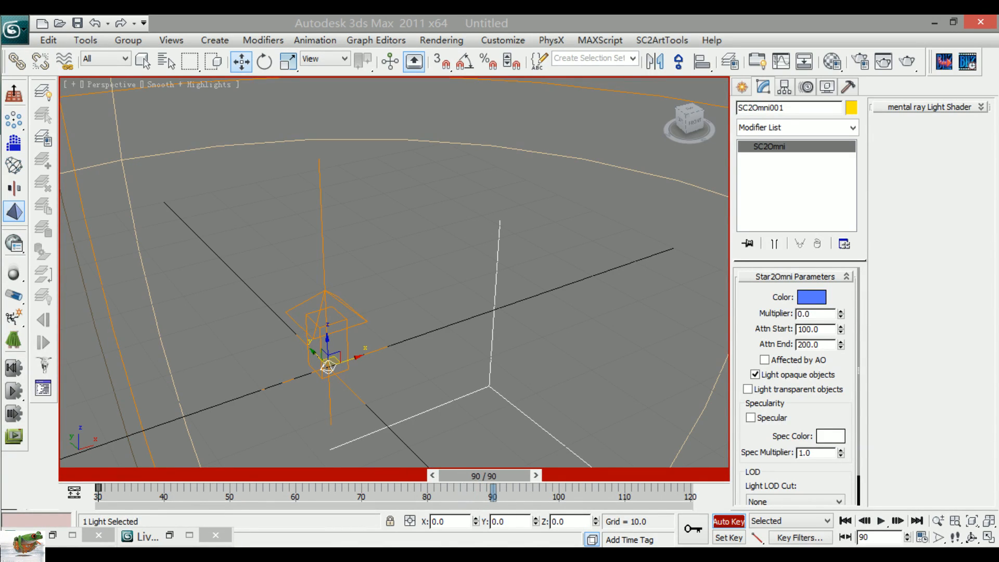
type("2")
key("Return")
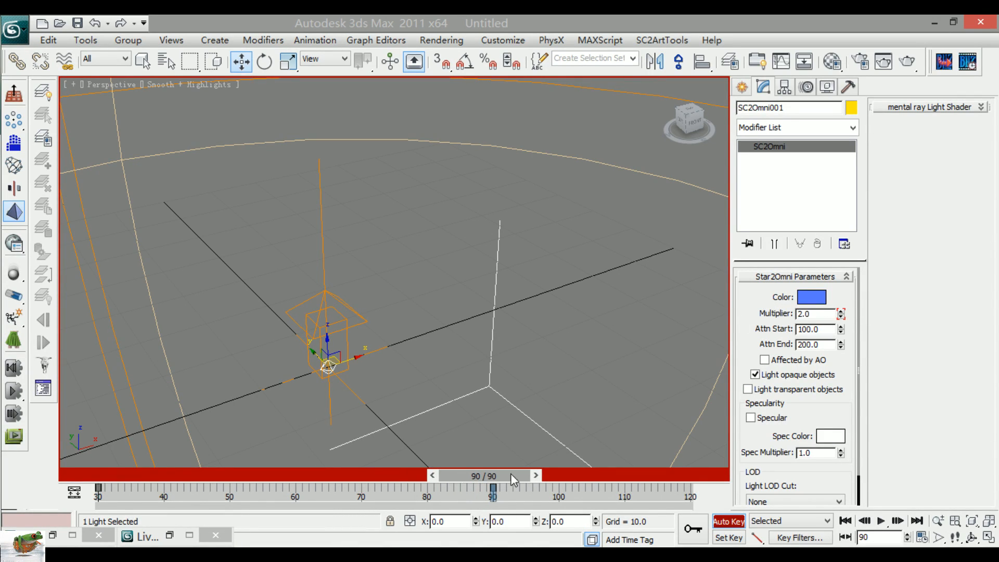
left_click_drag(491, 500, 626, 497)
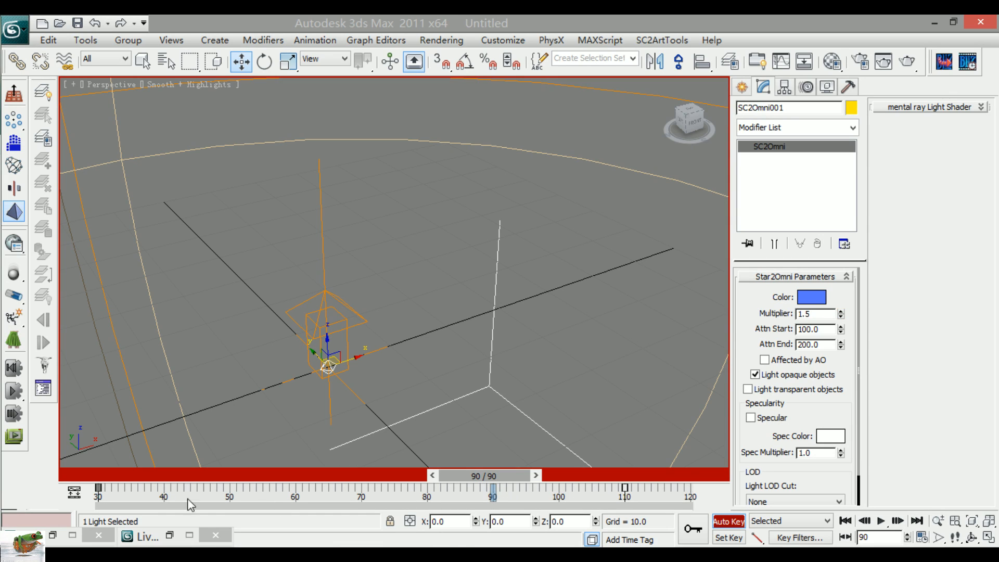
Step: Key the light's multiplier at 0.0 on frame 80 and move the 2.0 multiplier key from frame 110 to 120
left_click_drag(97, 496, 361, 506)
left_click_drag(98, 475, 428, 478)
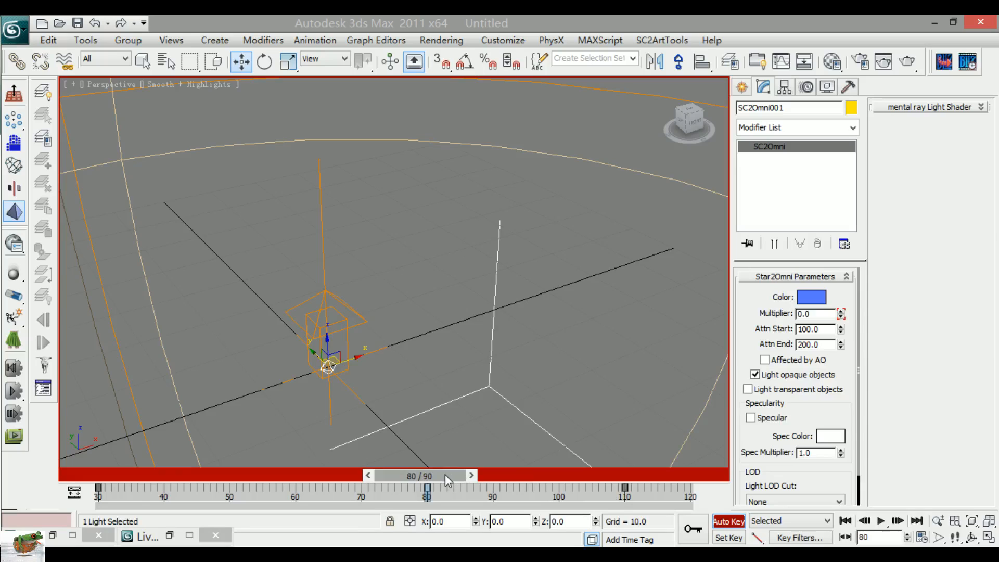
left_click_drag(443, 474, 691, 497)
key("w")
left_click_drag(605, 476, 699, 512)
key("w")
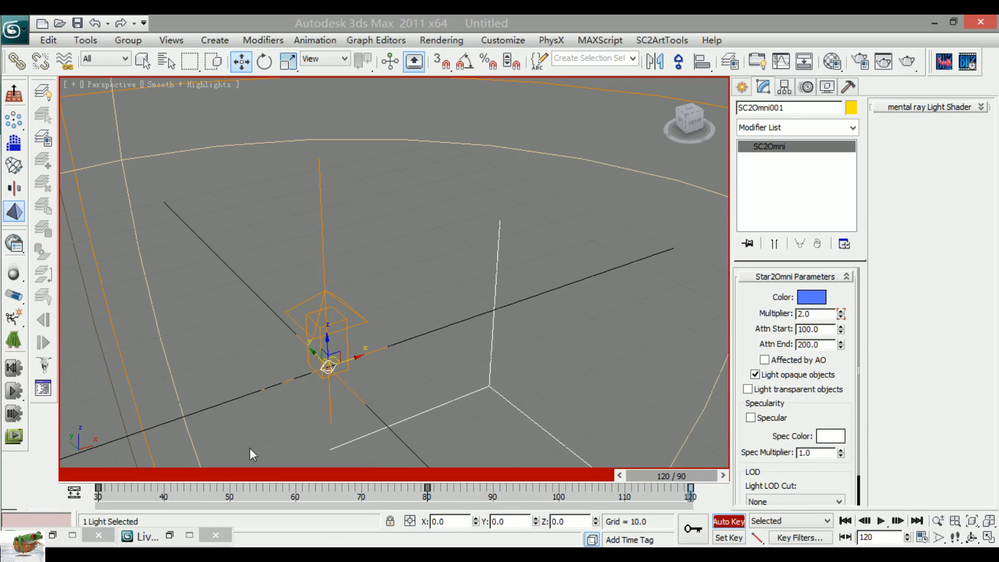
Step: Restore the Live Update window, update all changes, and play the cutscene to check the light's fade-in
left_click(171, 536)
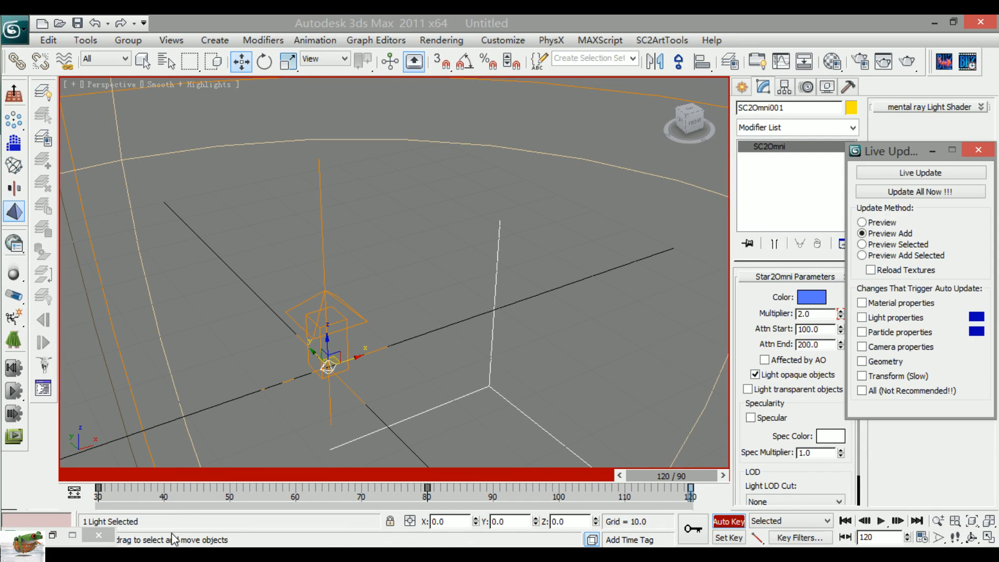
left_click_drag(881, 151, 559, 123)
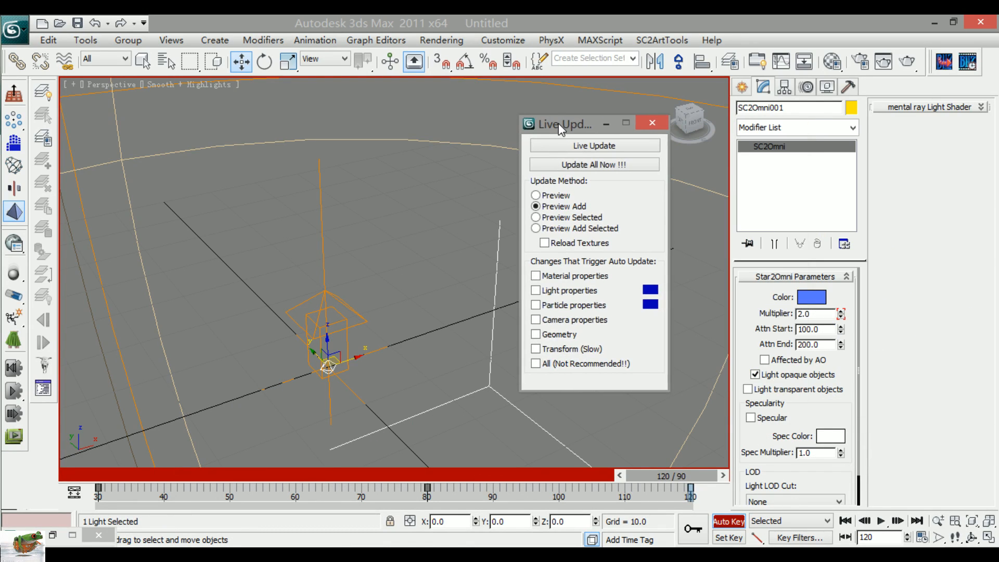
left_click(580, 165)
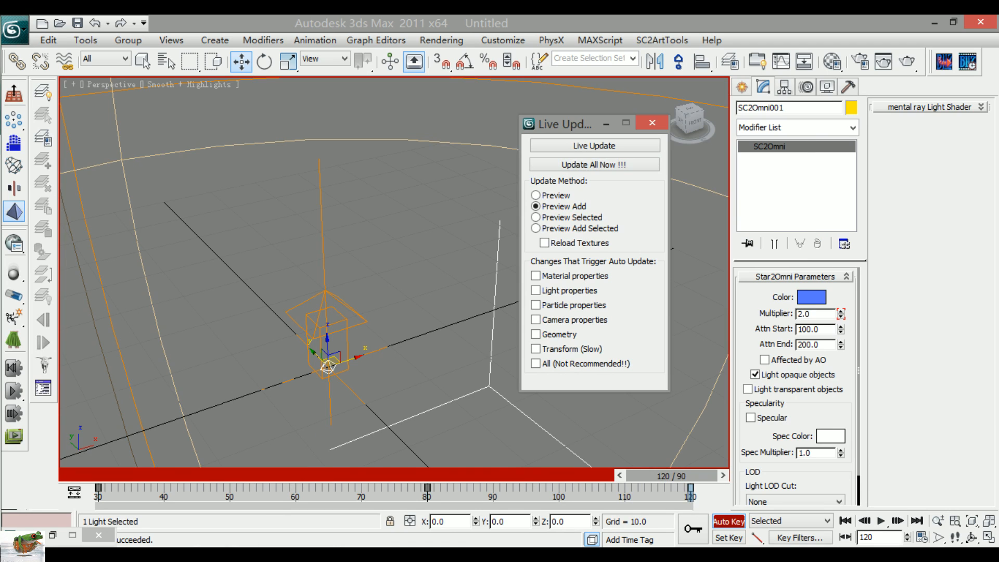
left_click(400, 470)
key("space")
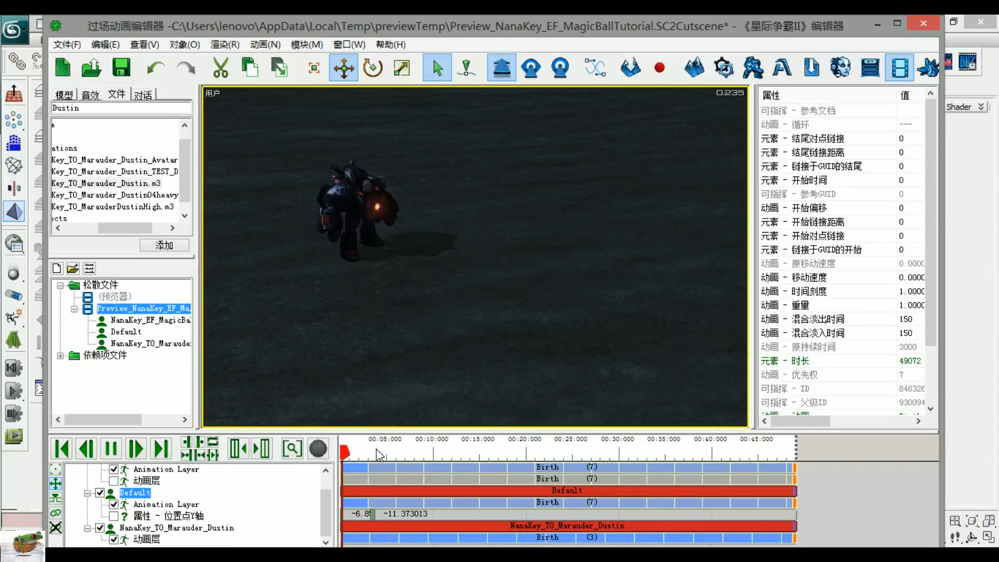
key("space")
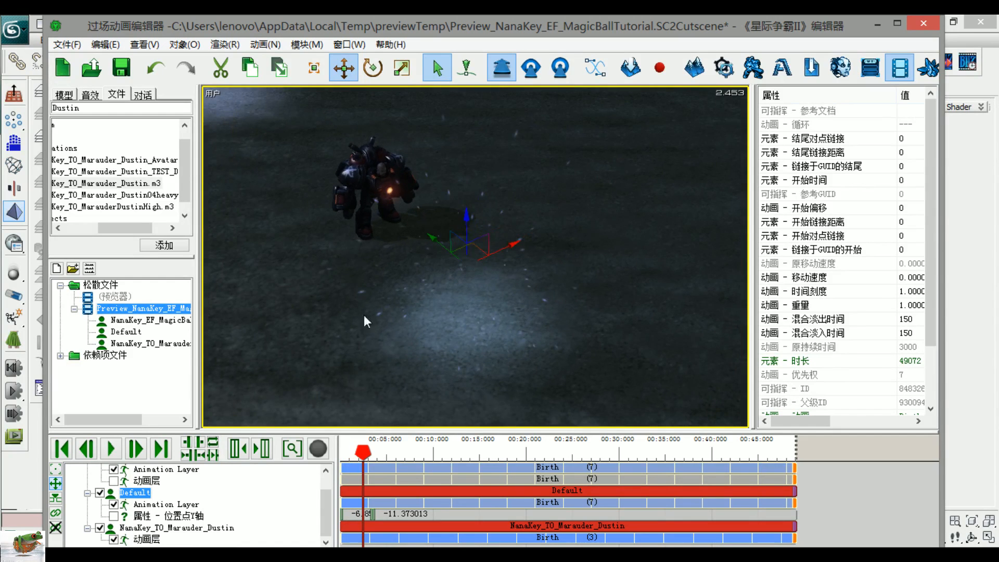
key("space")
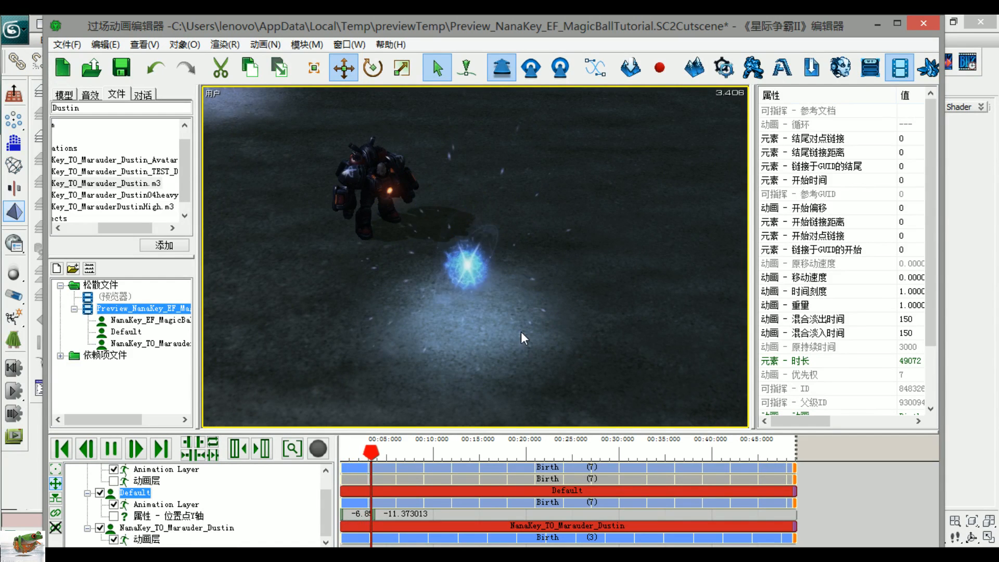
Step: Switch to 3ds Max, move the light's multiplier key at frame 80 to frame 100, and update all changes
left_click(992, 281)
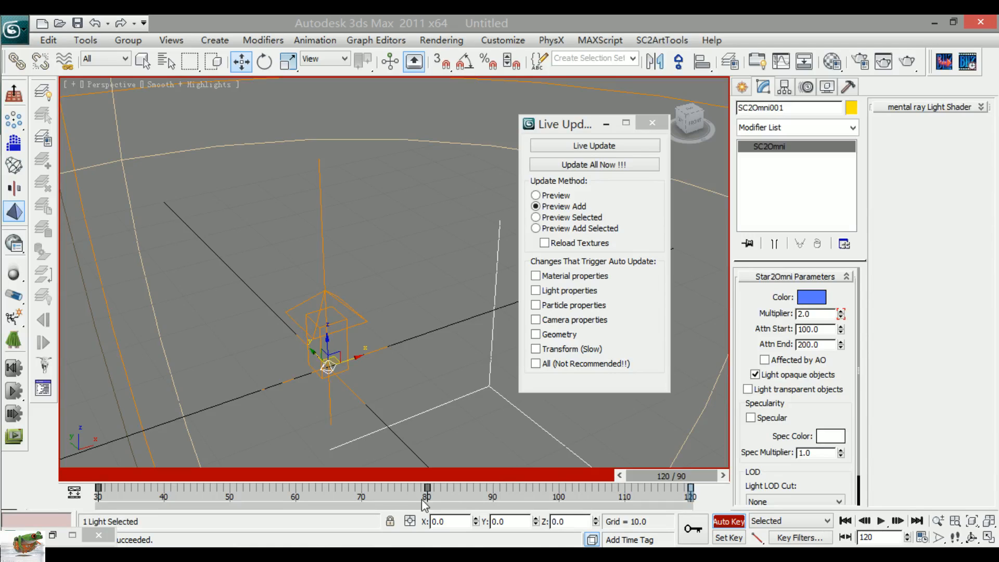
left_click_drag(427, 497, 559, 504)
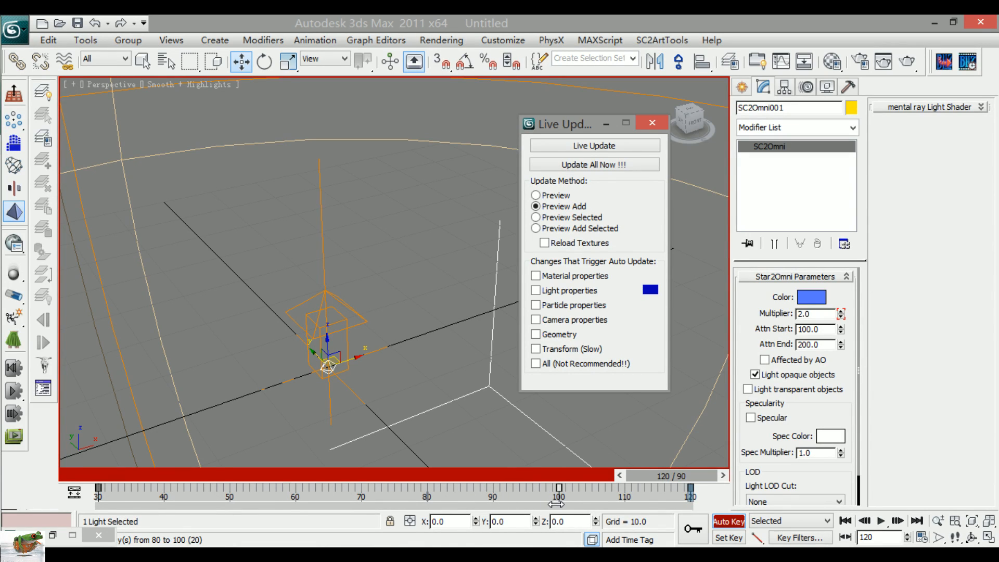
left_click(598, 165)
Step: Switch to the cutscene editor and play the preview, pausing to compare the light's fade-in with the ball's appearance
mouse_move(496, 480)
left_click(414, 457)
key("space")
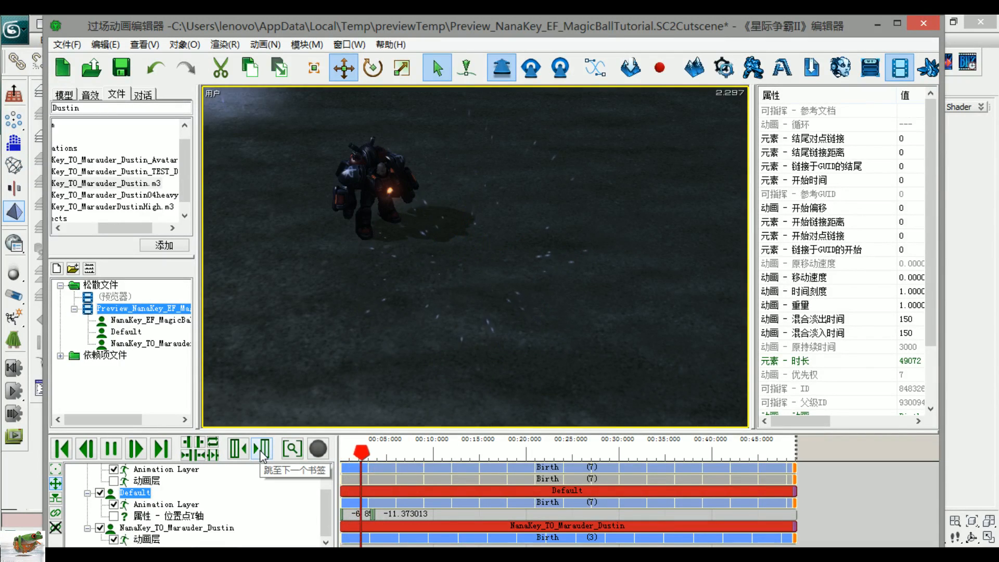
key("space")
middle_click_drag(626, 255, 494, 349)
key("space")
key("space")
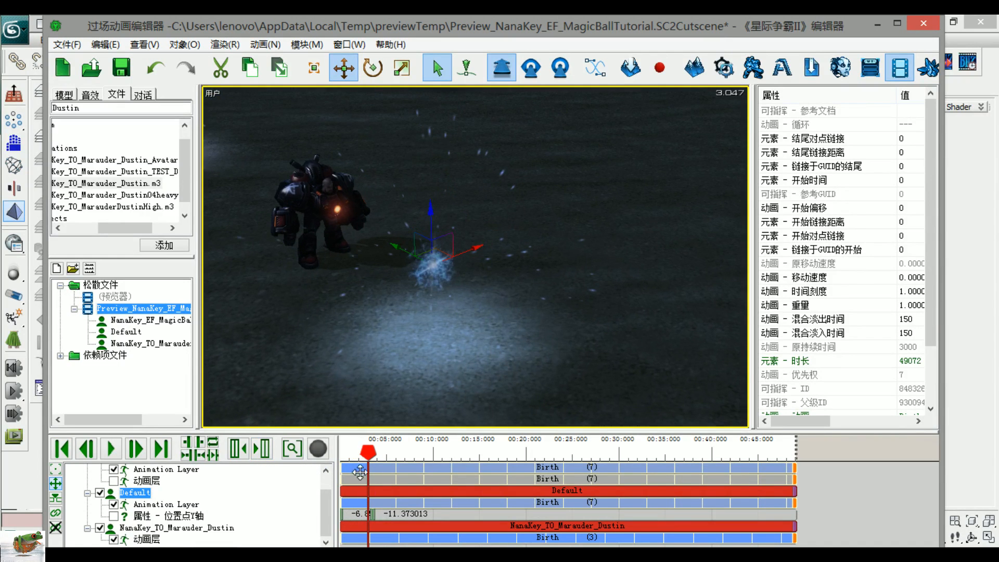
Step: Replay the cutscene from the start and examine the ball core, circles and ground glow up close and from farther away
left_click_drag(367, 458, 346, 455)
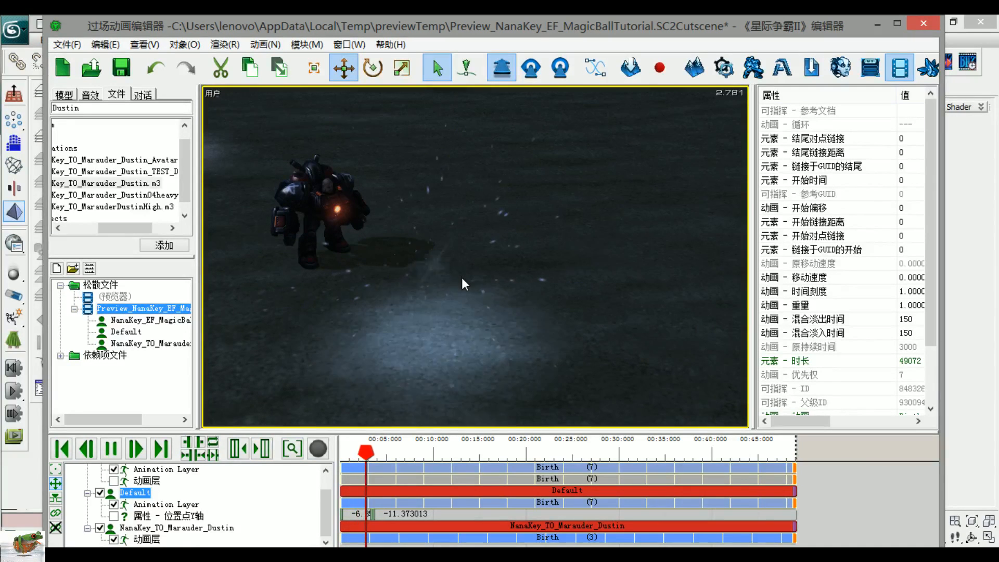
key("space")
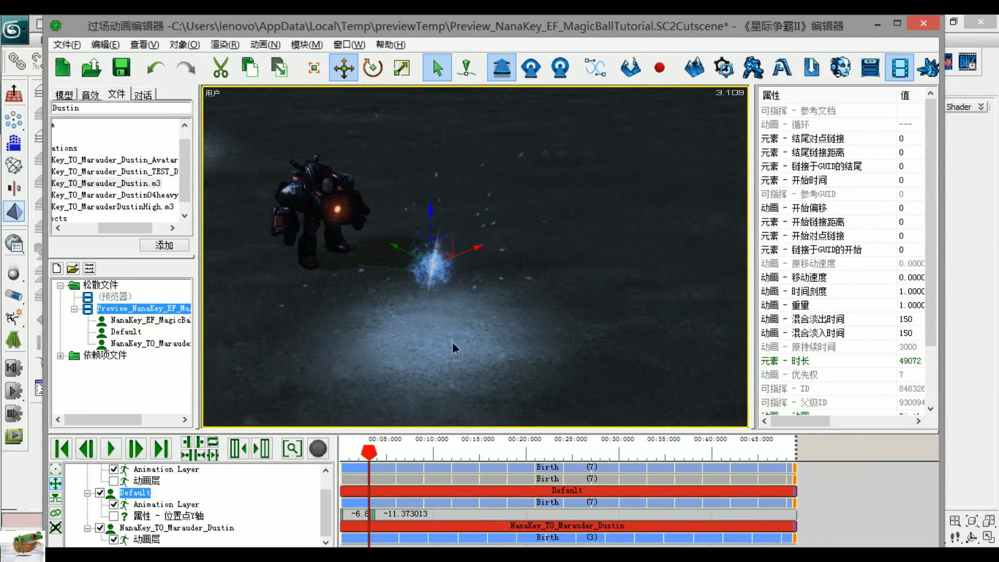
middle_click_drag(454, 348, 494, 364)
key("space")
key("space")
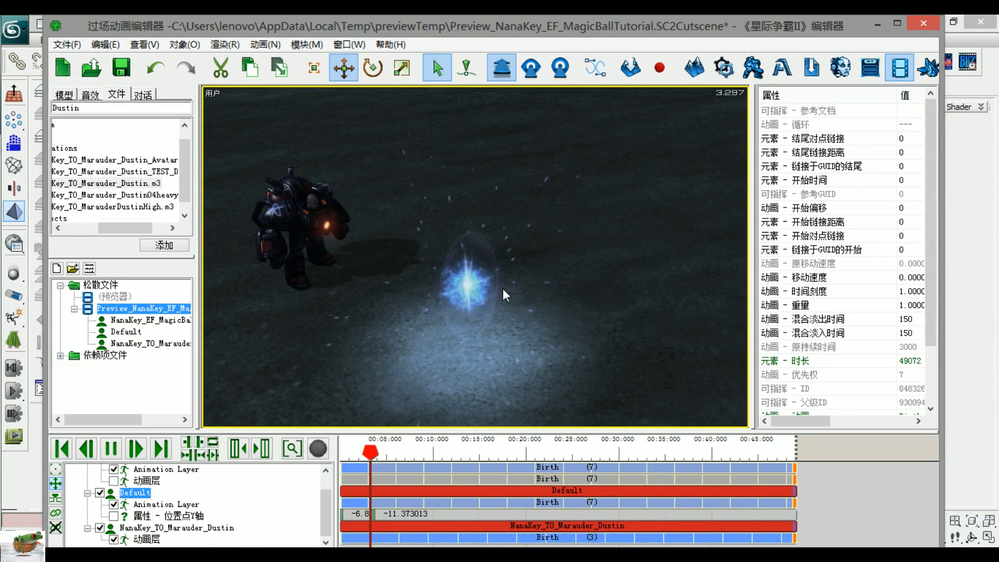
middle_click_drag(508, 295, 558, 279)
key("space")
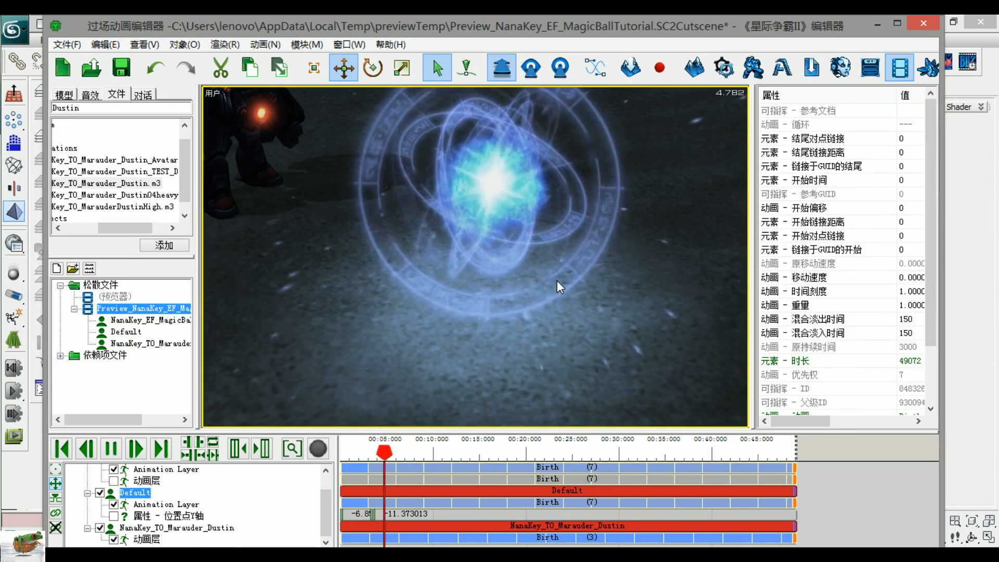
middle_click_drag(557, 283, 458, 242)
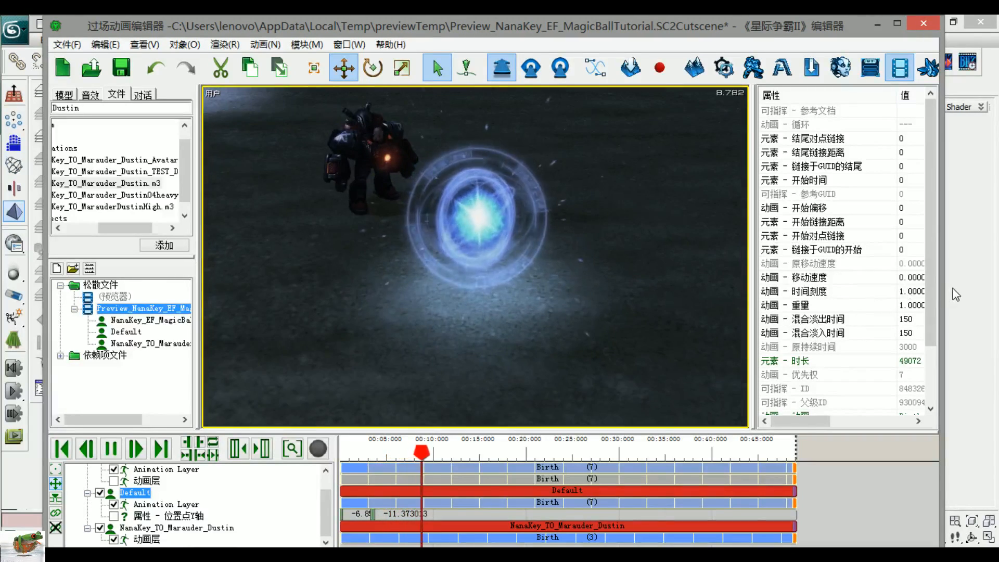
Step: In 3ds Max, move the light's multiplier key at frame 100 to frame 104, update all changes, and check the cutscene preview
left_click(976, 295)
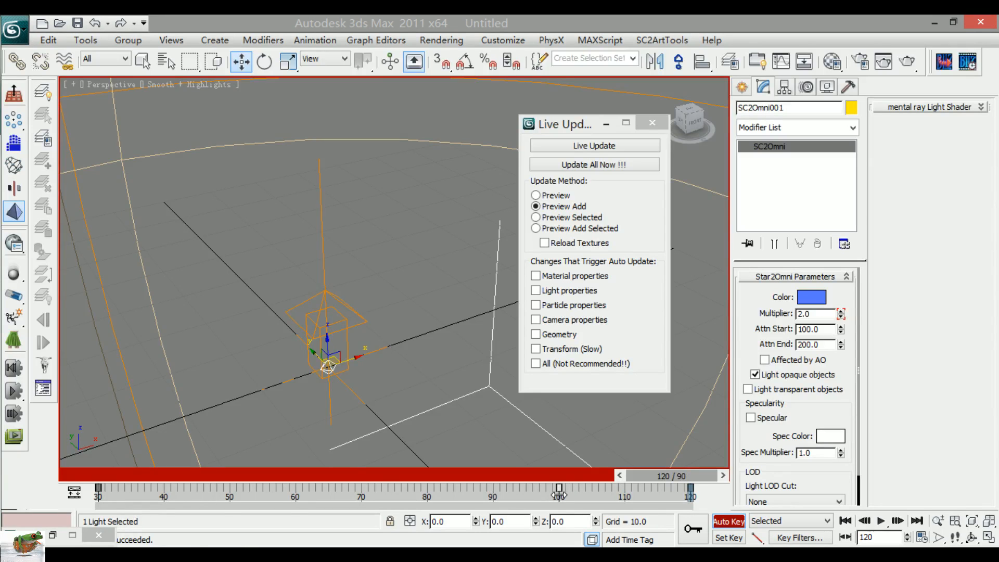
left_click_drag(559, 495, 579, 499)
left_click(566, 165)
left_click(254, 553)
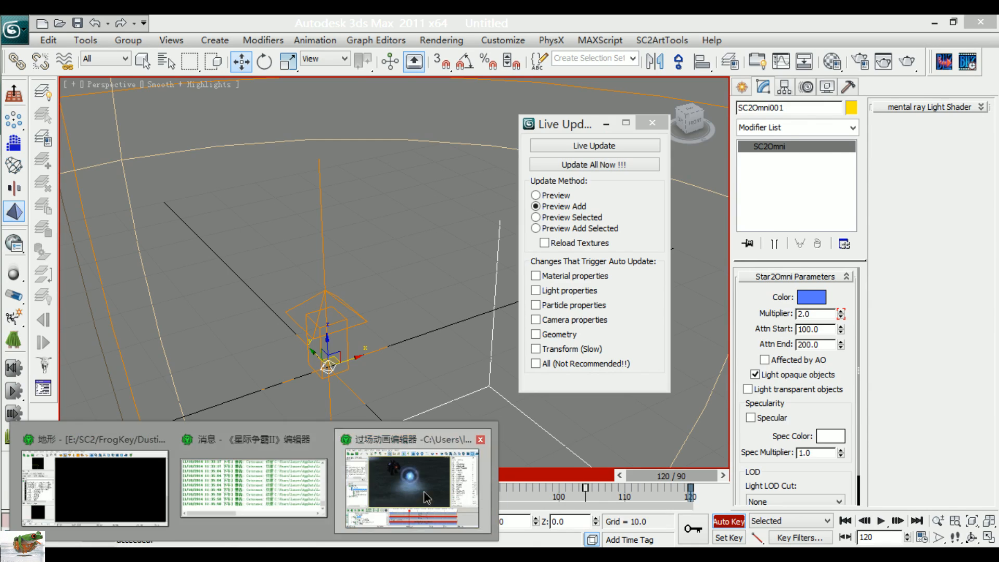
left_click(424, 492)
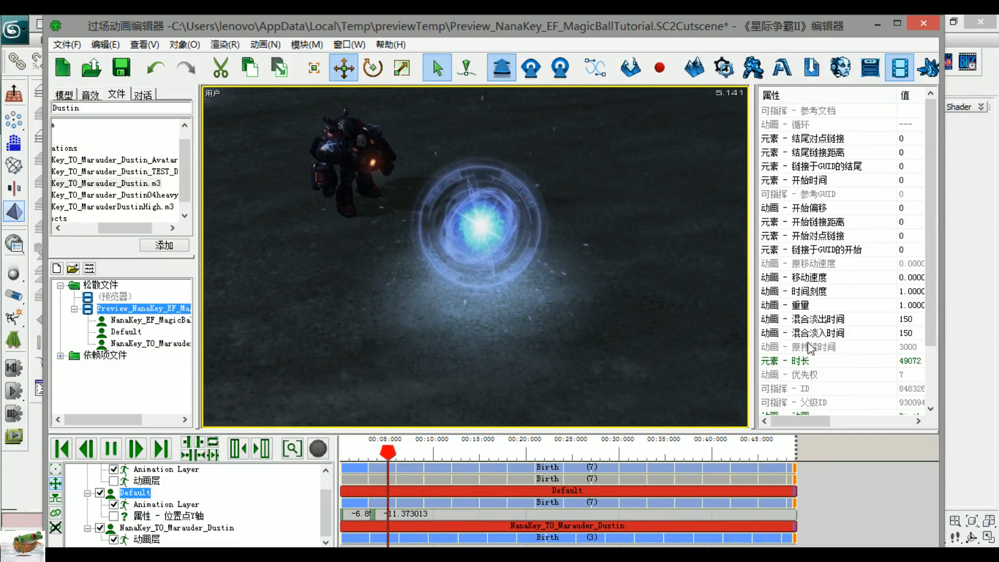
Step: Switch back to 3ds Max, turn off Auto Key, and select the Birth animation in the animation properties
left_click(974, 270)
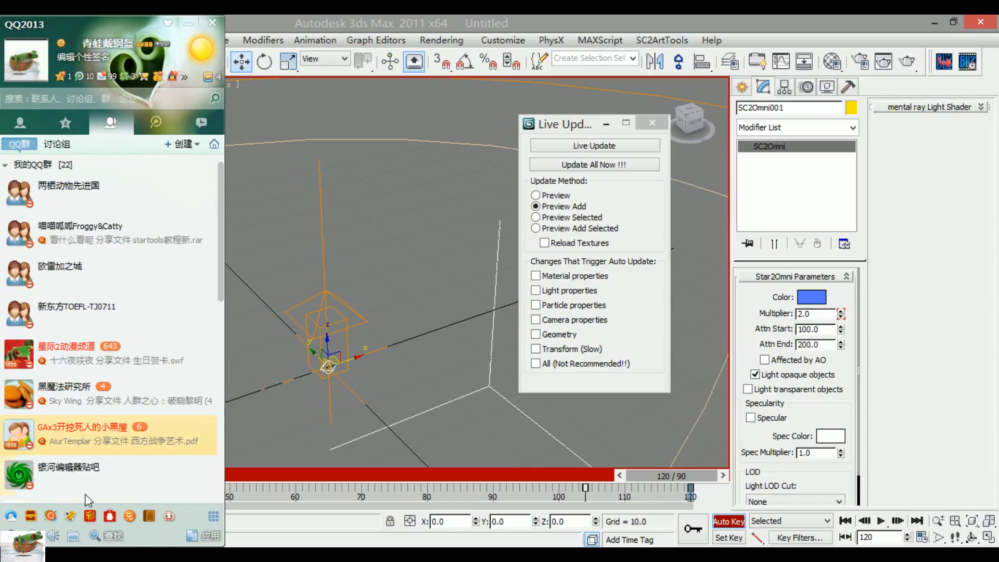
left_click(729, 522)
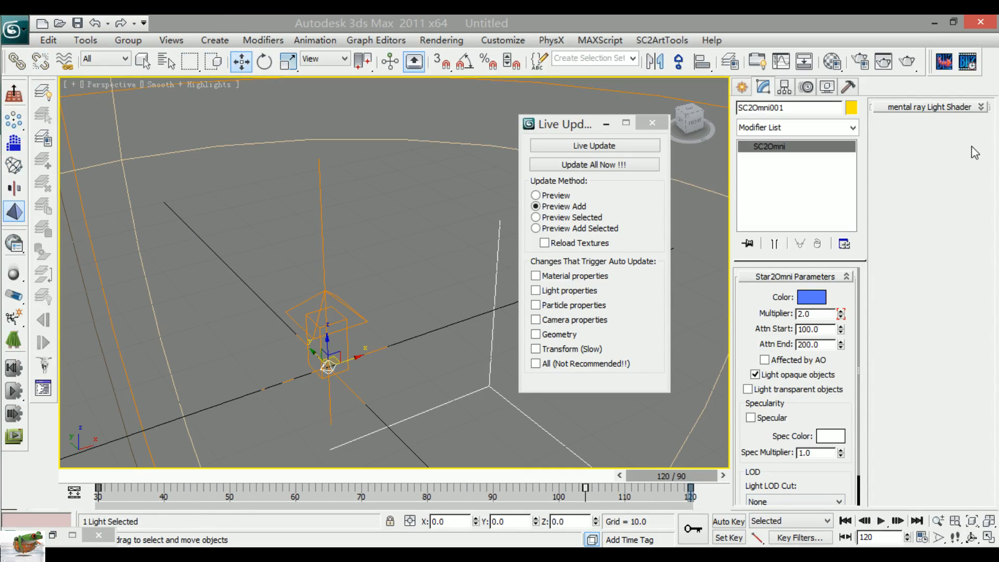
left_click(967, 62)
left_click_drag(703, 67, 346, 66)
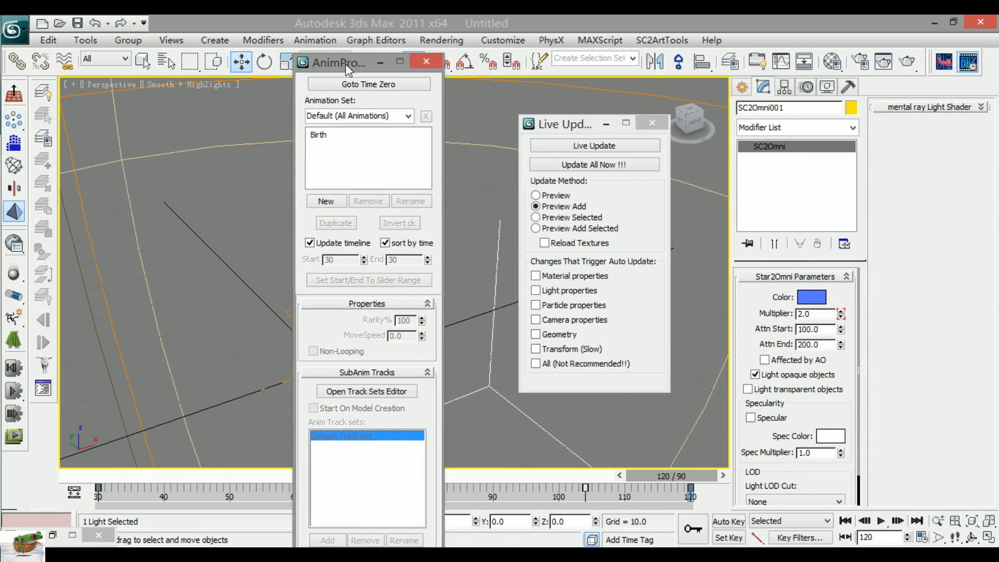
left_click(322, 136)
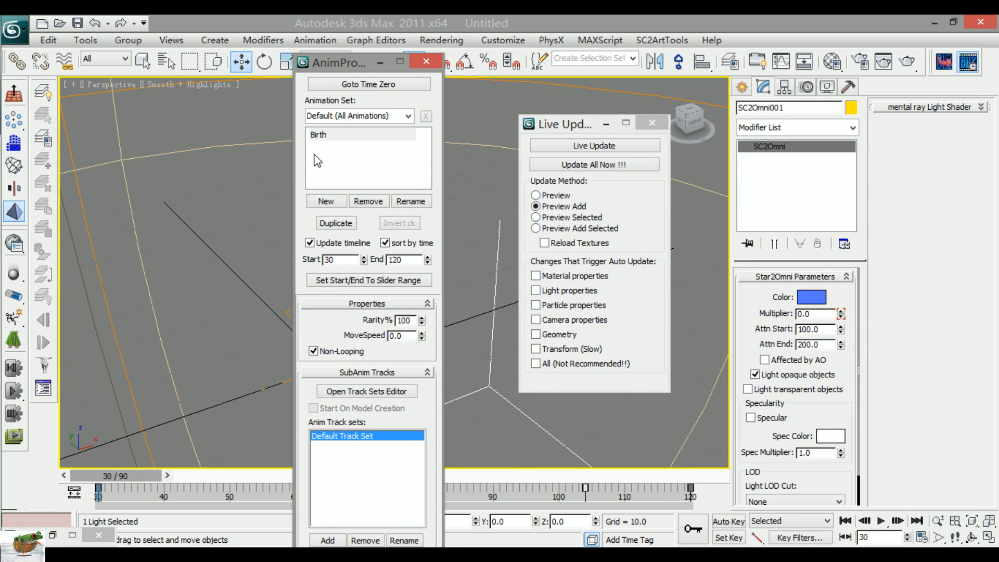
left_click(323, 202)
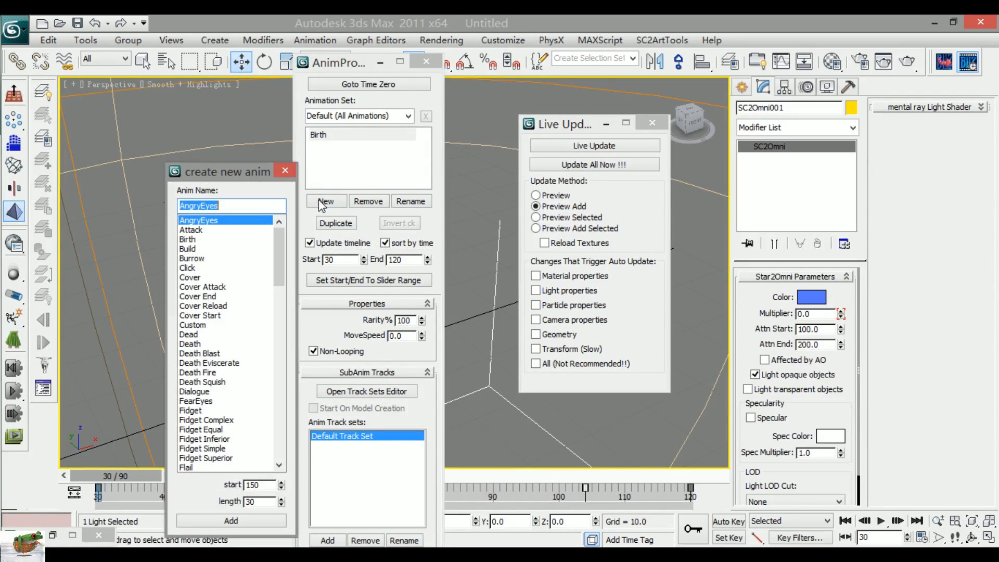
left_click(199, 344)
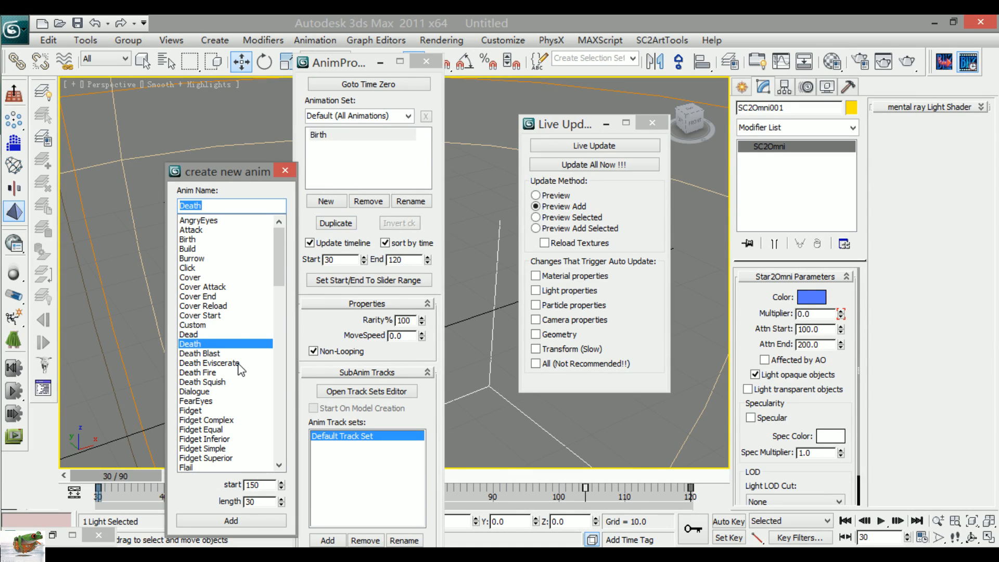
left_click(283, 170)
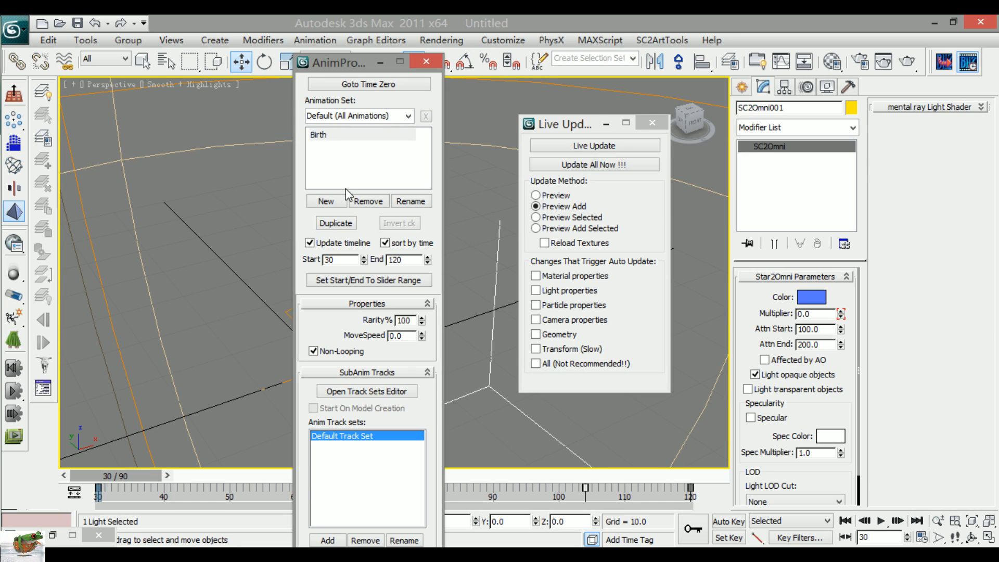
Step: Duplicate the Birth animation and rename the copy as Death
left_click(335, 223)
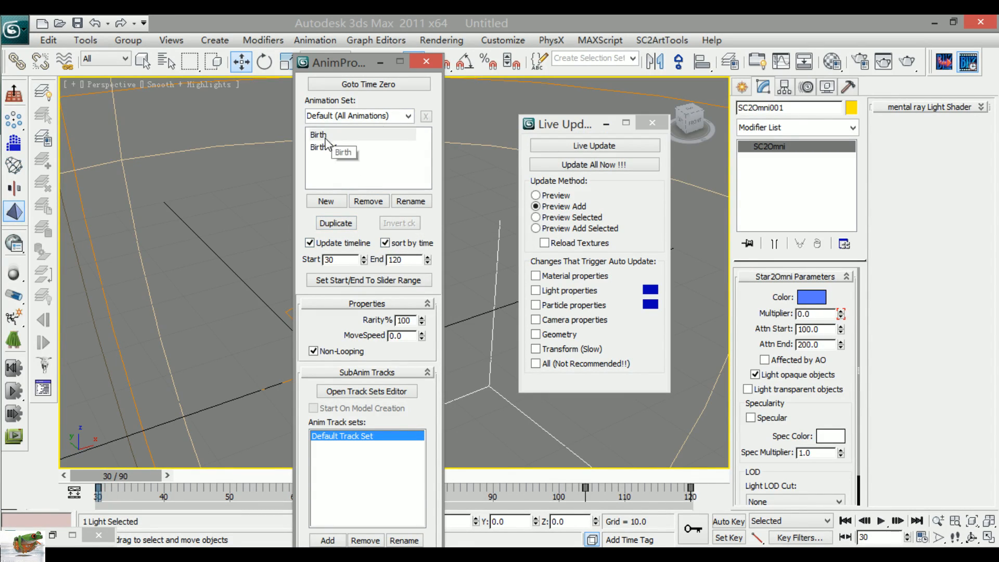
left_click(326, 149)
left_click(409, 201)
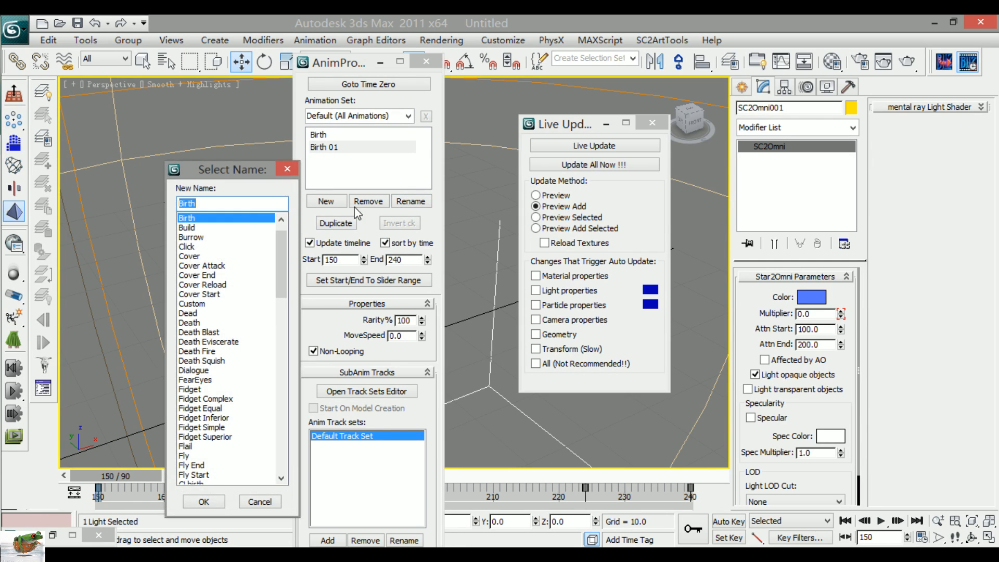
double_click(191, 323)
left_click(323, 148)
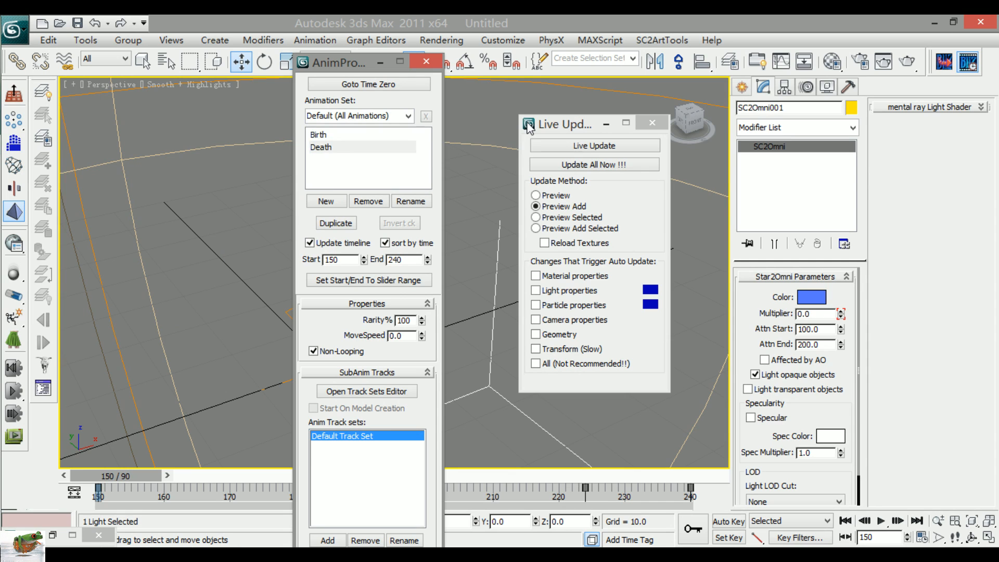
Step: Select all of the ball's objects and delete their Death animation keys after frame 150, keeping the first keys
left_click(381, 61)
left_click_drag(555, 128, 777, 130)
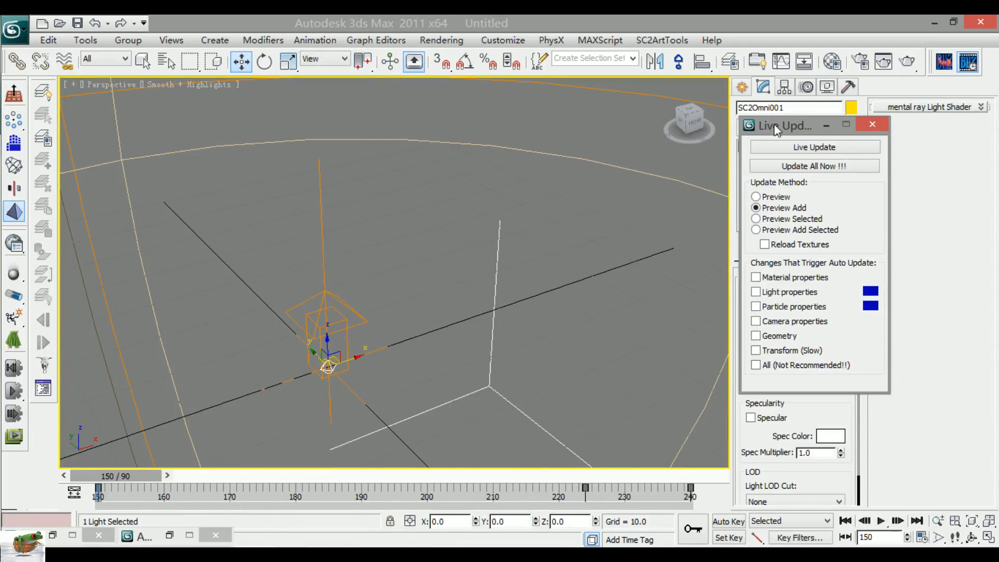
scroll(427, 297, "down", 5)
middle_click_drag(421, 293, 413, 279)
left_click_drag(545, 415, 195, 133)
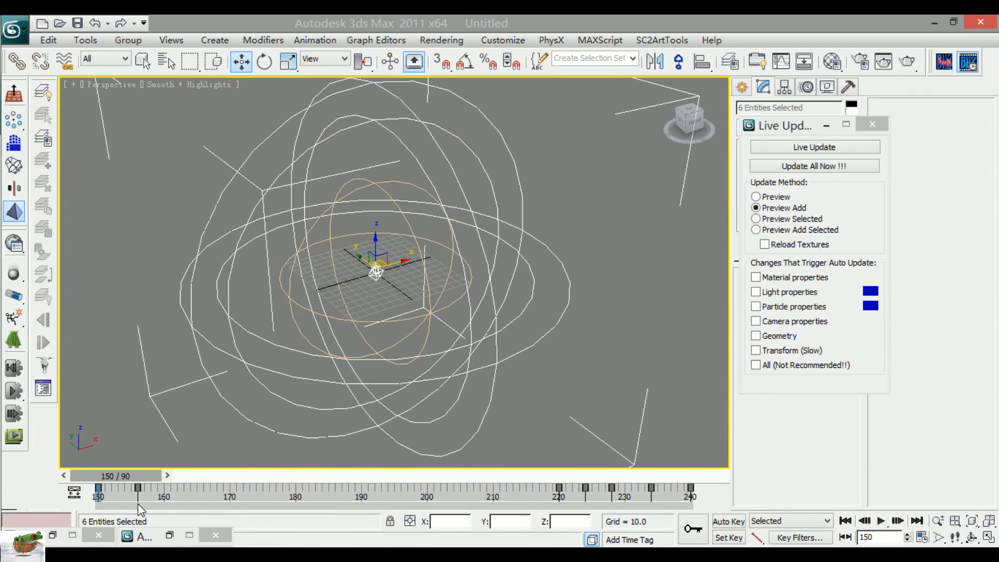
left_click_drag(133, 508, 675, 502)
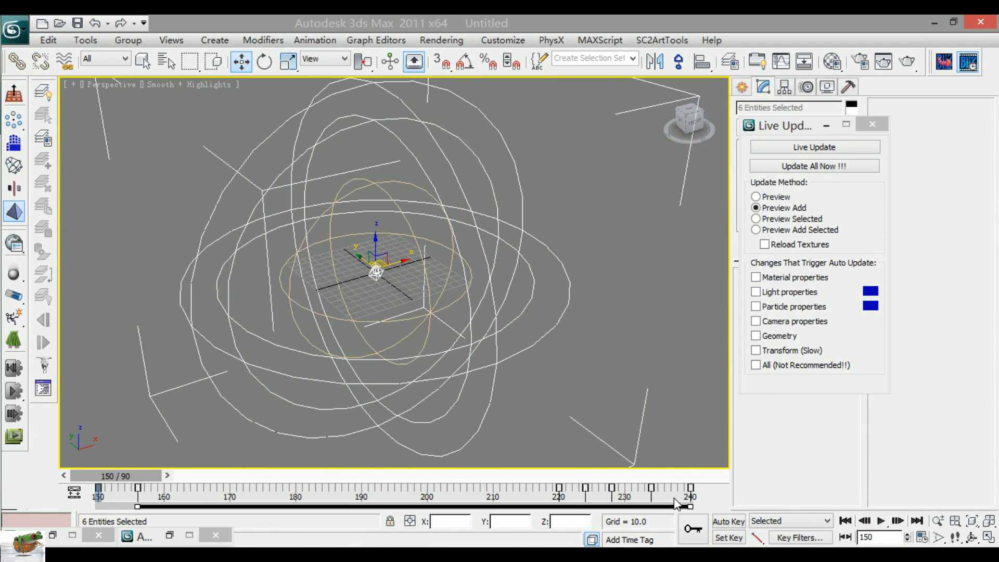
right_click(691, 495)
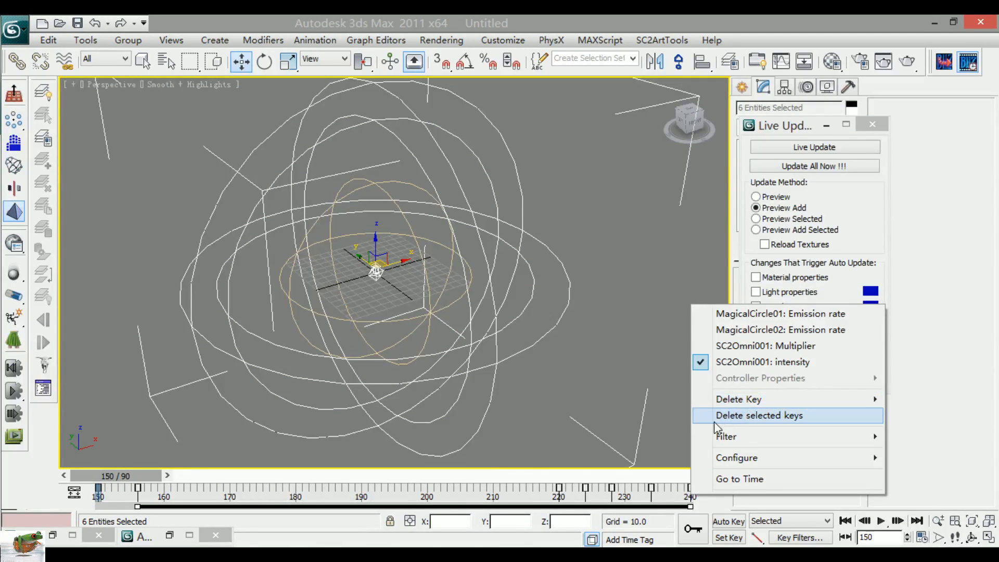
left_click(789, 417)
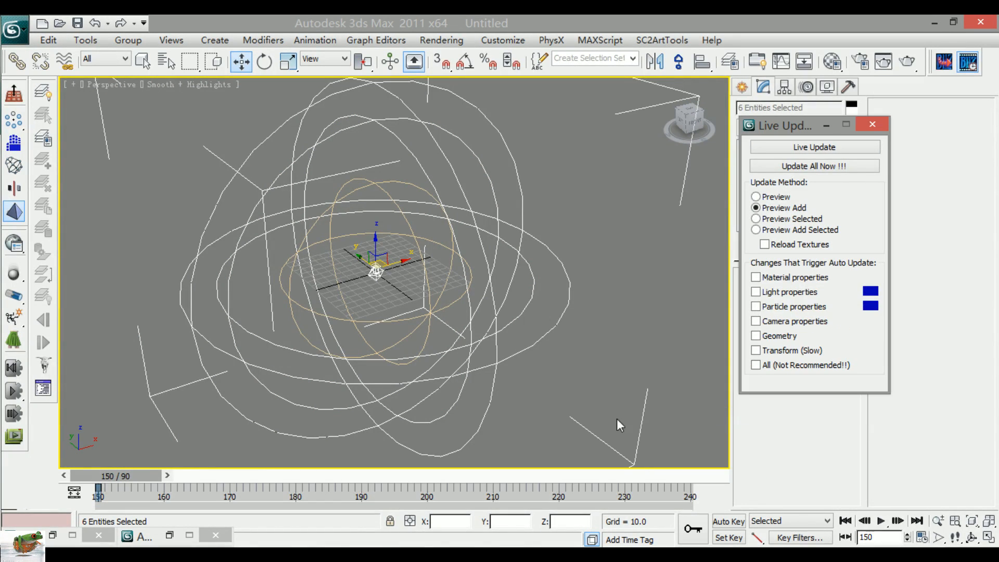
left_click(97, 494)
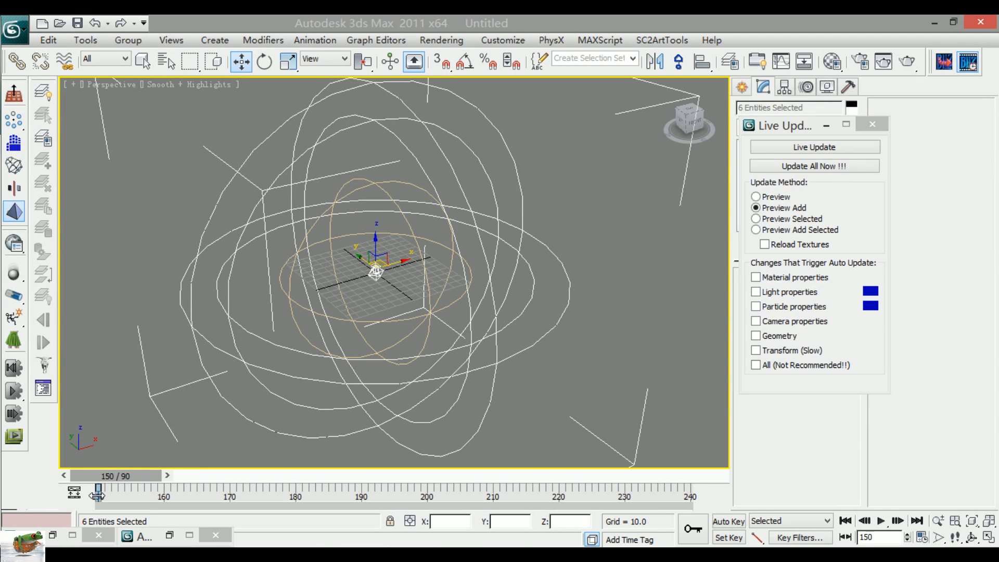
Step: Set the Death animation's end frame to 180 and close the animation properties
left_click(968, 61)
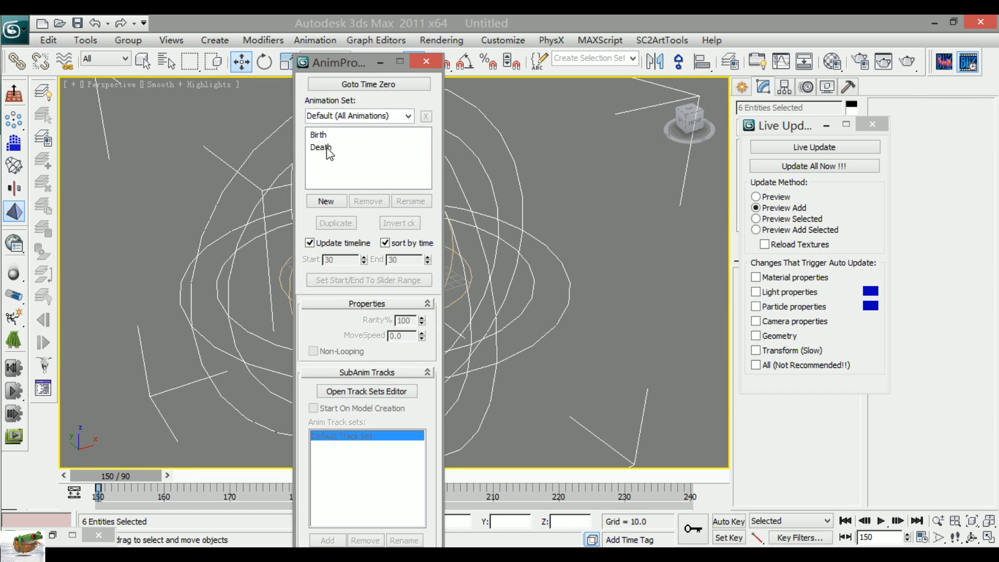
left_click(321, 147)
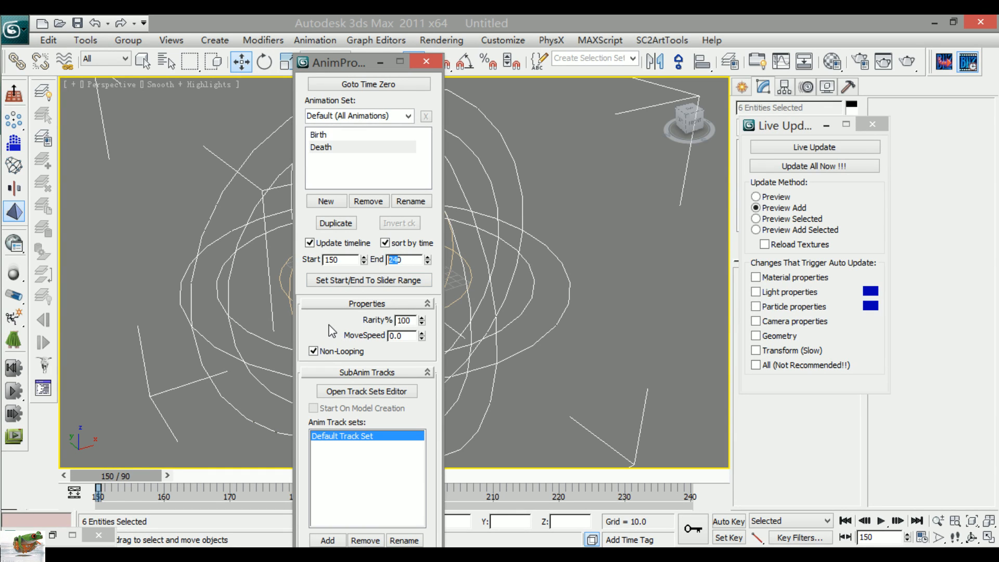
type("80")
key("Return")
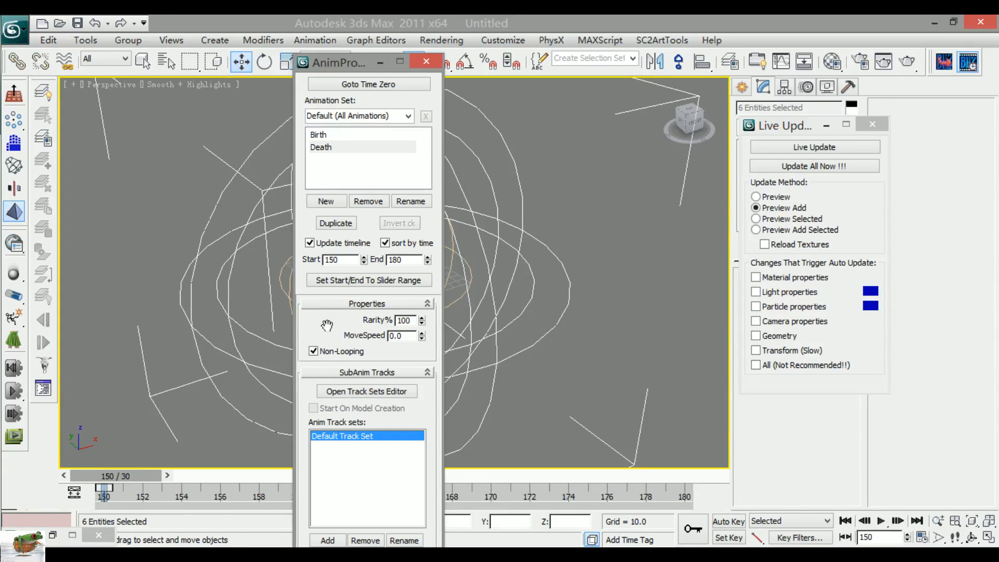
left_click(423, 59)
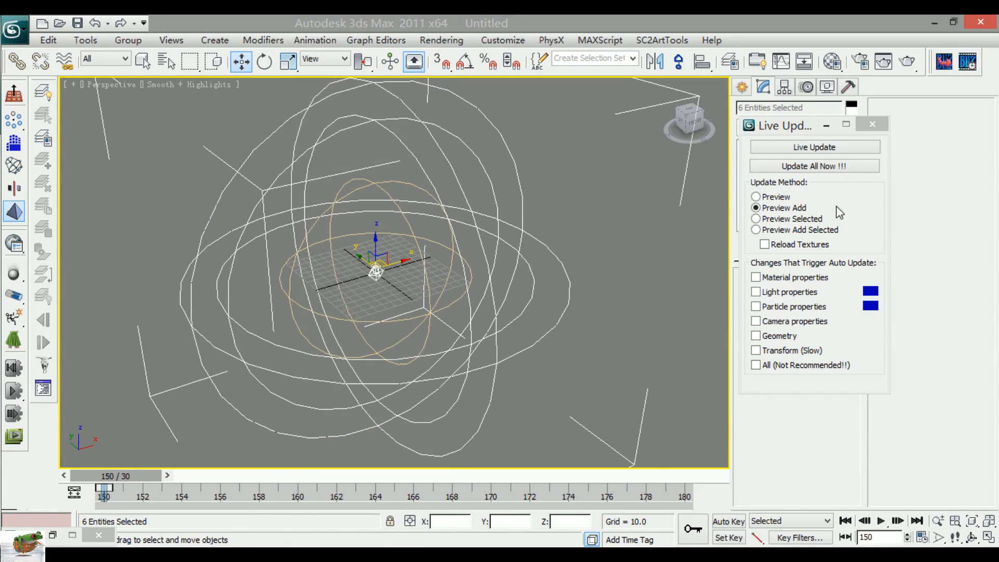
Step: Update all changes, switch to the cutscene editor, and move the playhead to about 17.3 seconds
left_click(820, 166)
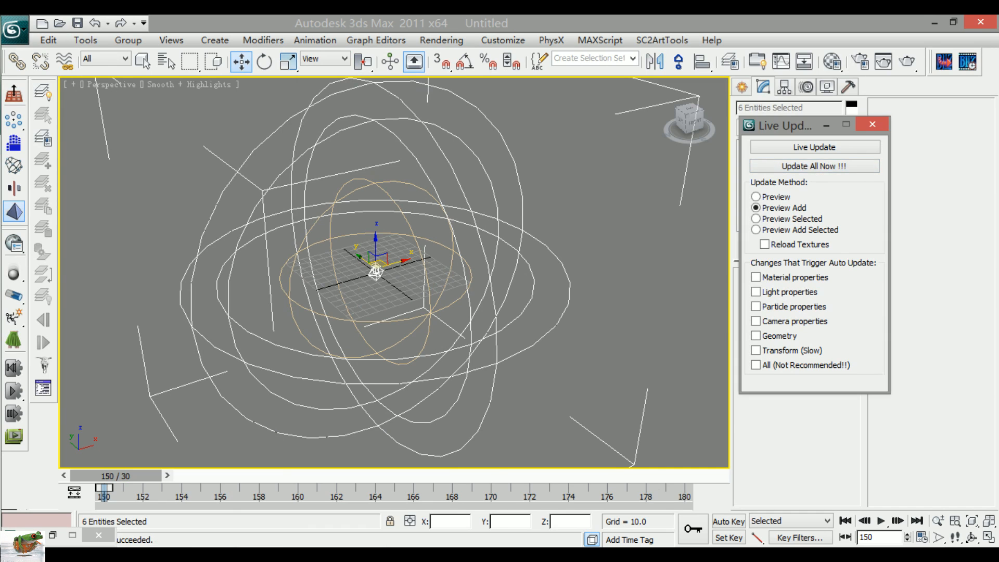
mouse_move(22, 544)
left_click(404, 476)
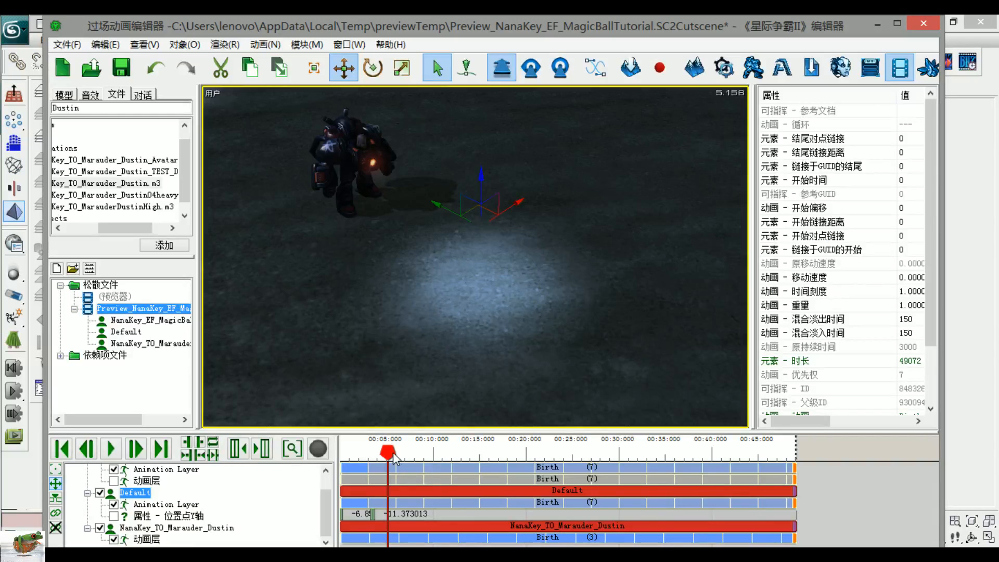
left_click_drag(391, 453, 502, 460)
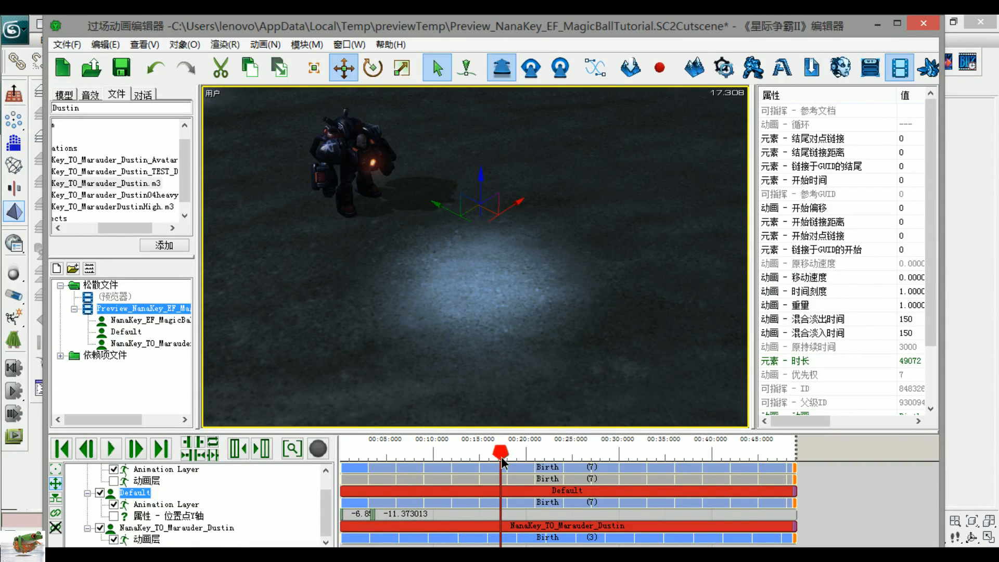
Step: Split the Default model's Birth clip at the playhead, remove the short middle block, and extend the remaining block back to the playhead
left_click(512, 504)
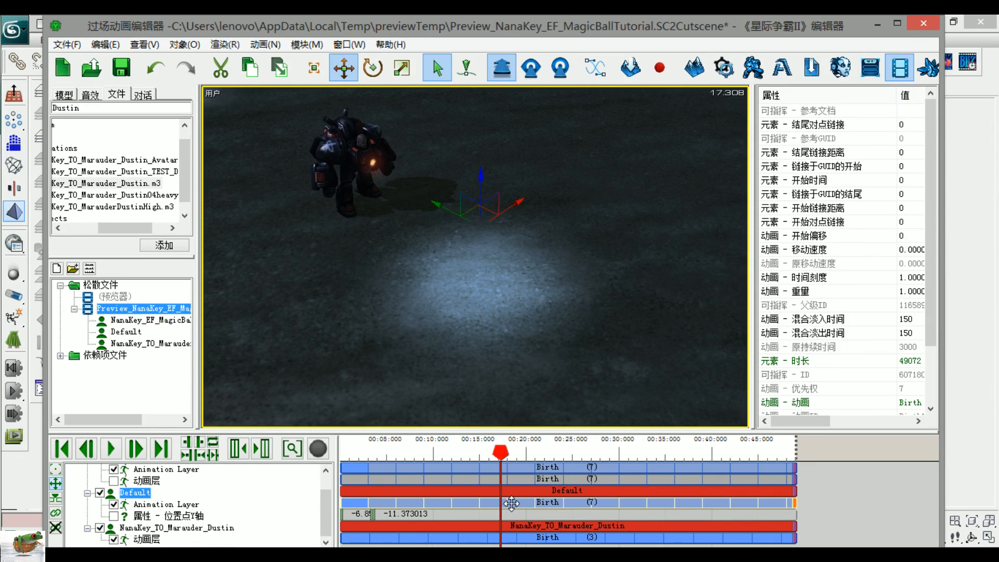
key("s")
right_click(514, 504)
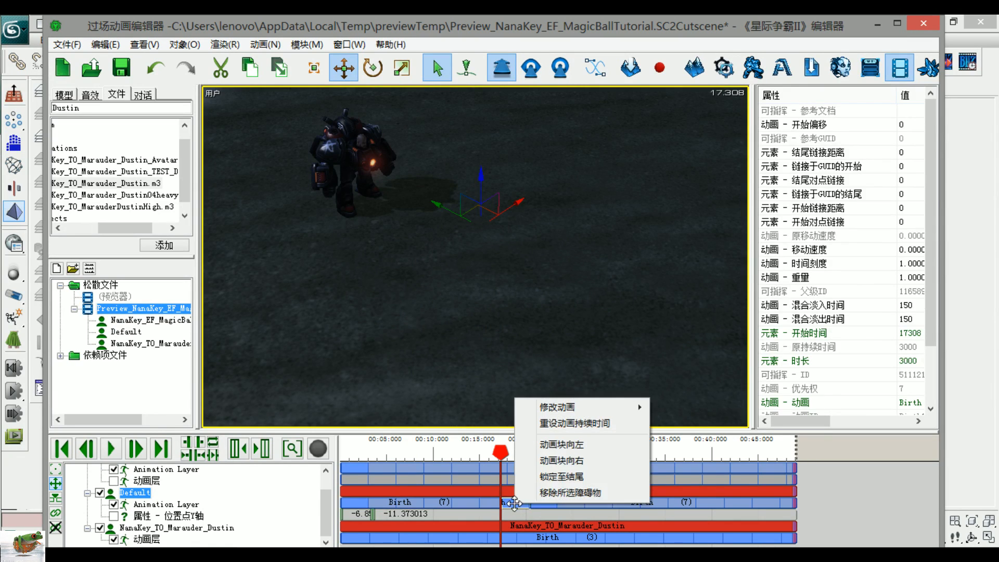
left_click(532, 489)
left_click_drag(531, 502, 502, 502)
Step: Change the animation of the Default model's second Birth block to Death
right_click(514, 502)
mouse_move(648, 404)
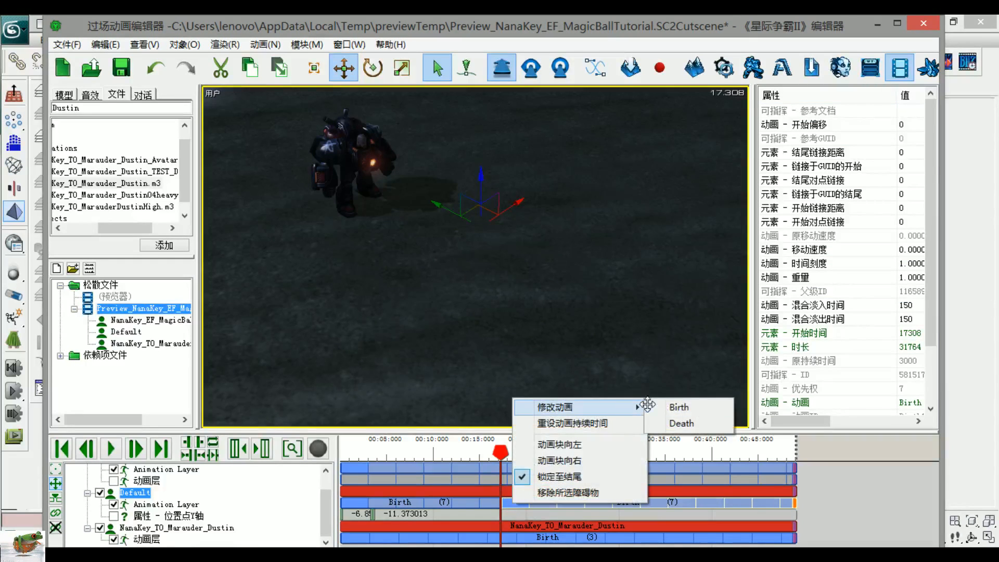
left_click(682, 423)
Step: Play the cutscene through the switch from Birth to Death, checking how the magic ball and its ground light end
left_click_drag(425, 448, 372, 452)
key("space")
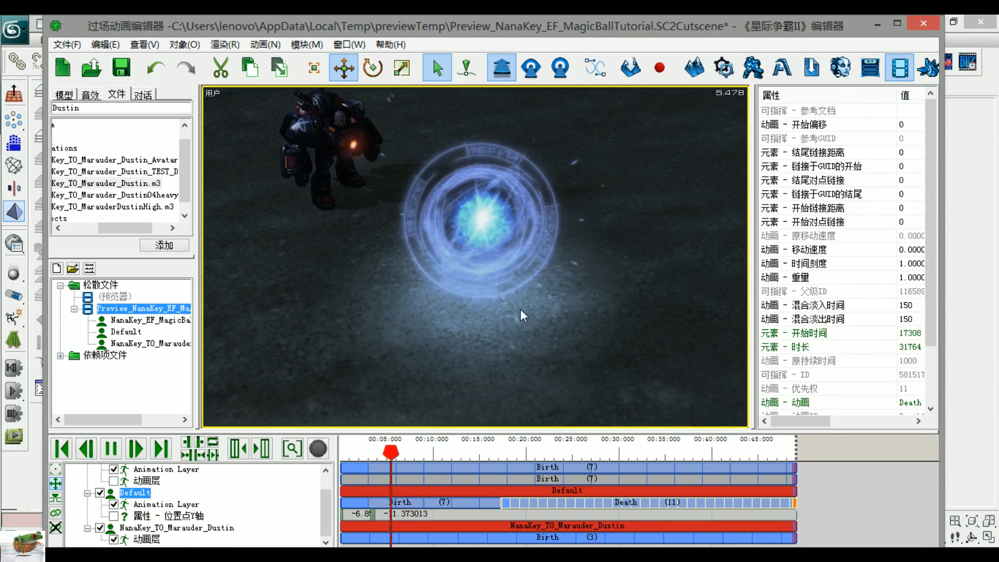
middle_click_drag(613, 274, 516, 371)
scroll(561, 299, "up", 3)
scroll(570, 301, "up", 1)
scroll(570, 301, "down", 2)
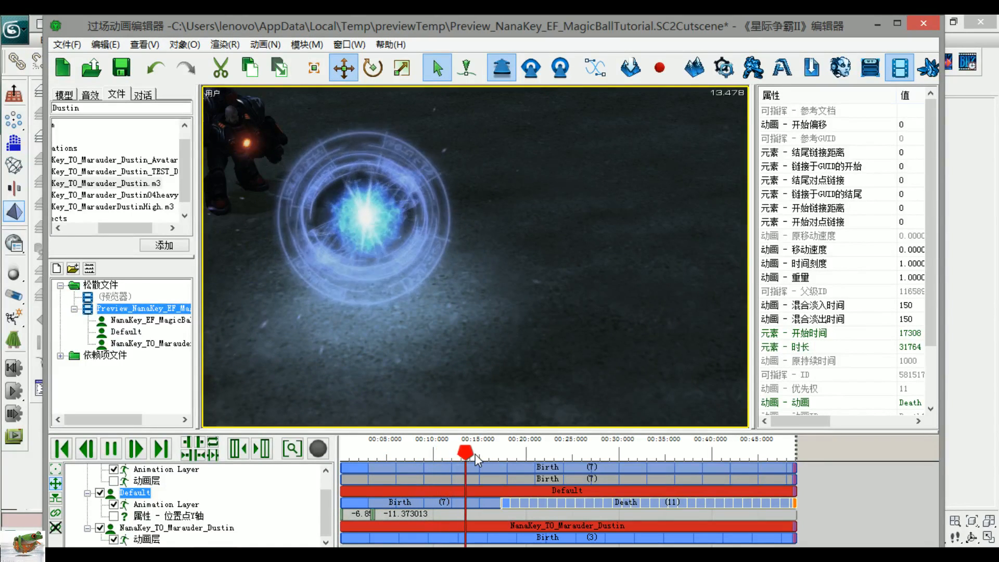
middle_click_drag(486, 354, 553, 353)
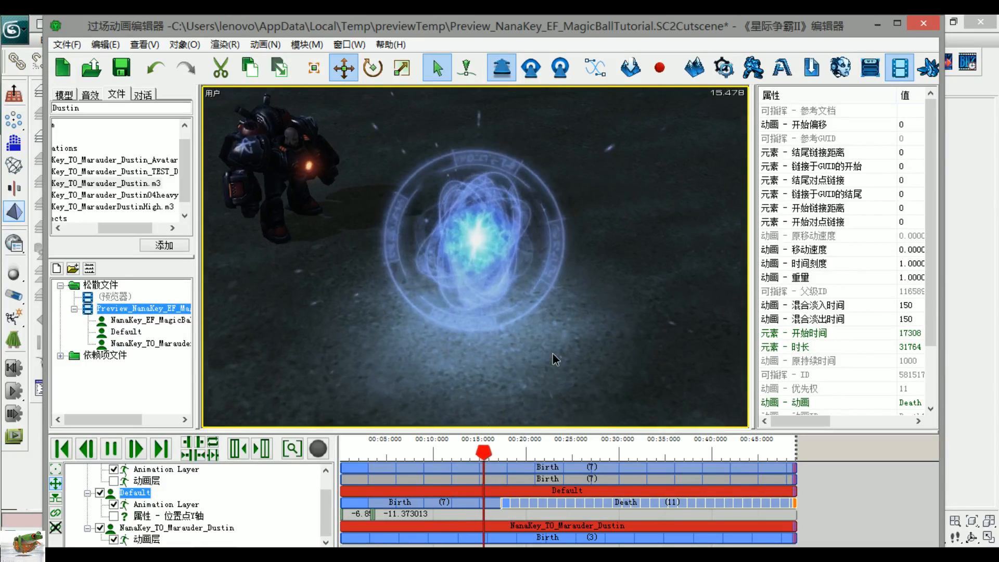
scroll(553, 353, "up", 3)
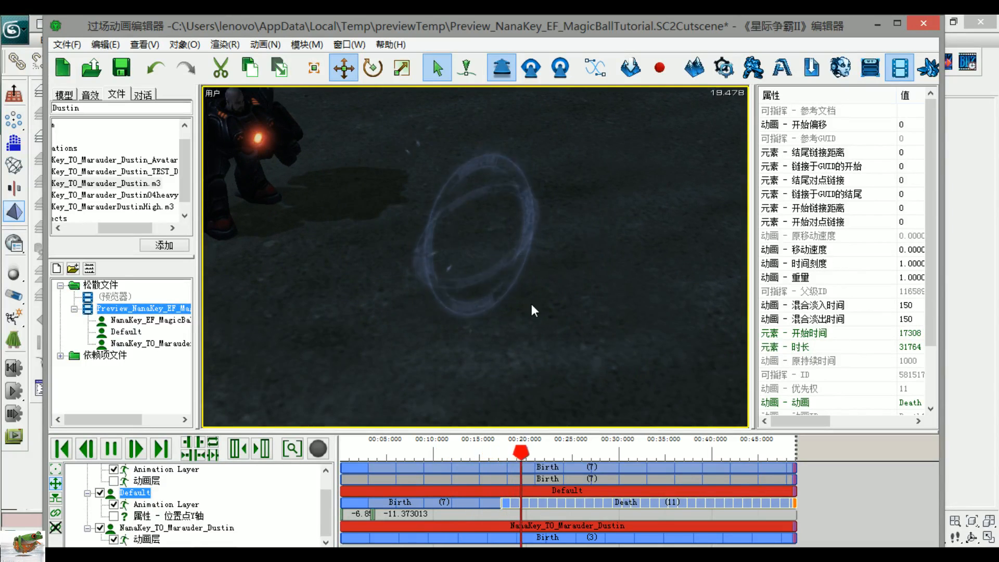
left_click_drag(504, 454, 468, 456)
key("space")
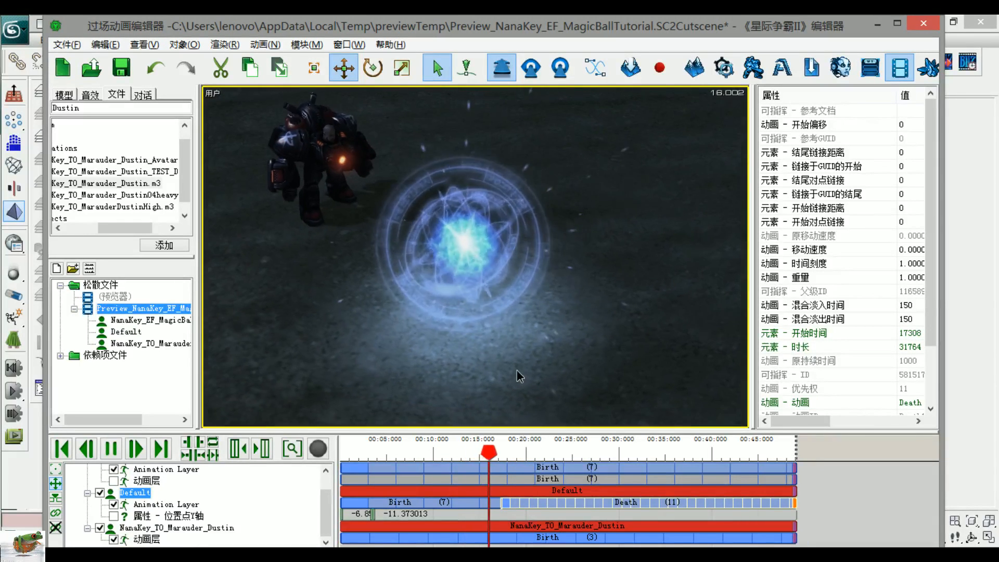
key("space")
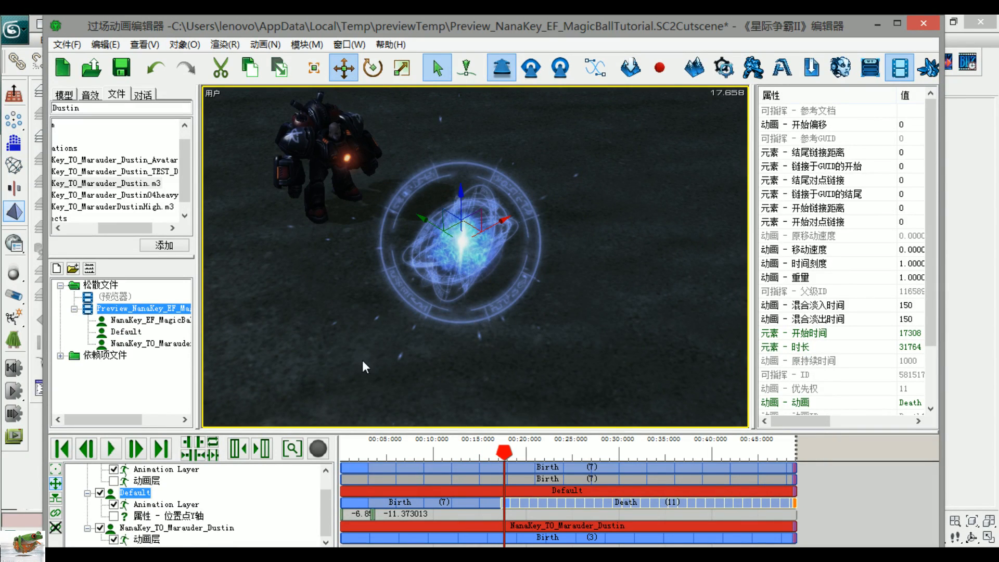
Step: In 3ds Max, auto-key the omni light's multiplier from 1.5 at frame 150 to 0 at frame 180
key("alt+Tab")
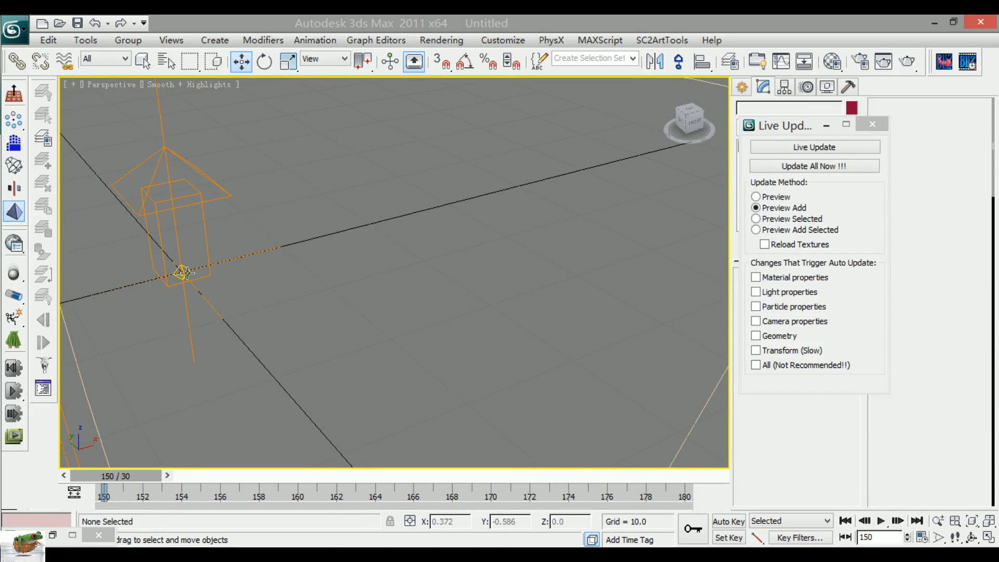
left_click(183, 272)
left_click(180, 274)
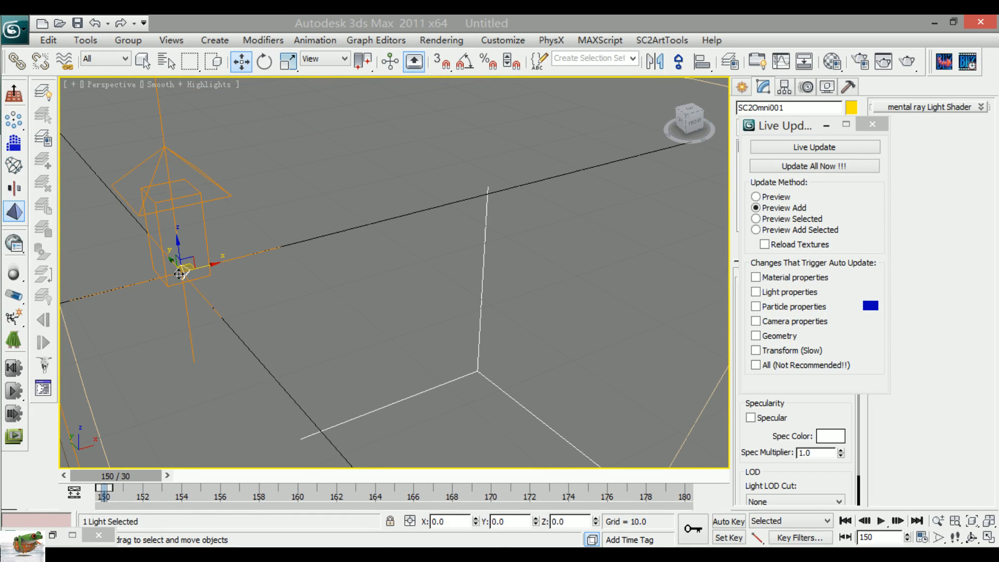
left_click(826, 125)
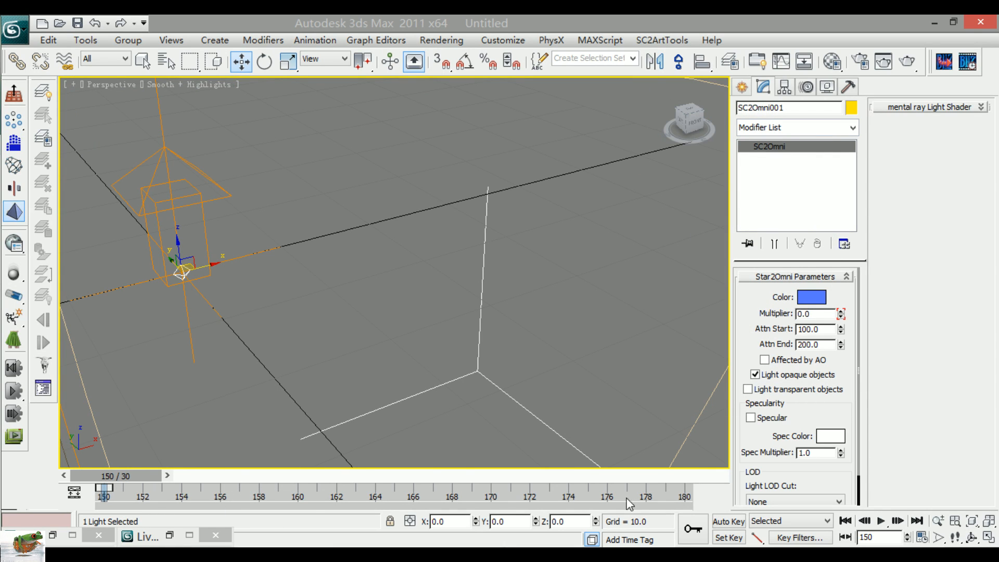
left_click(728, 522)
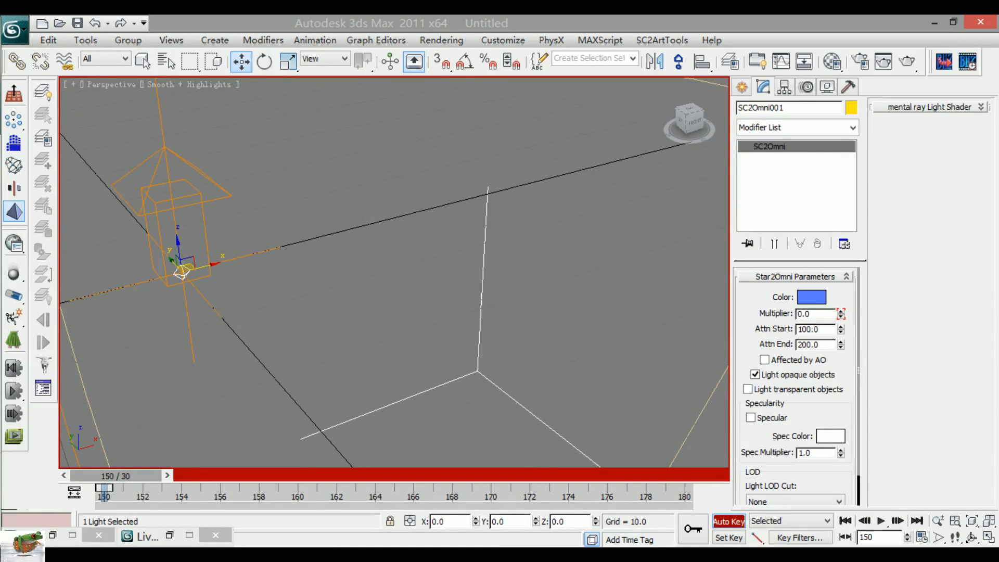
left_click_drag(120, 482, 375, 509)
key("w")
left_click_drag(385, 475, 677, 477)
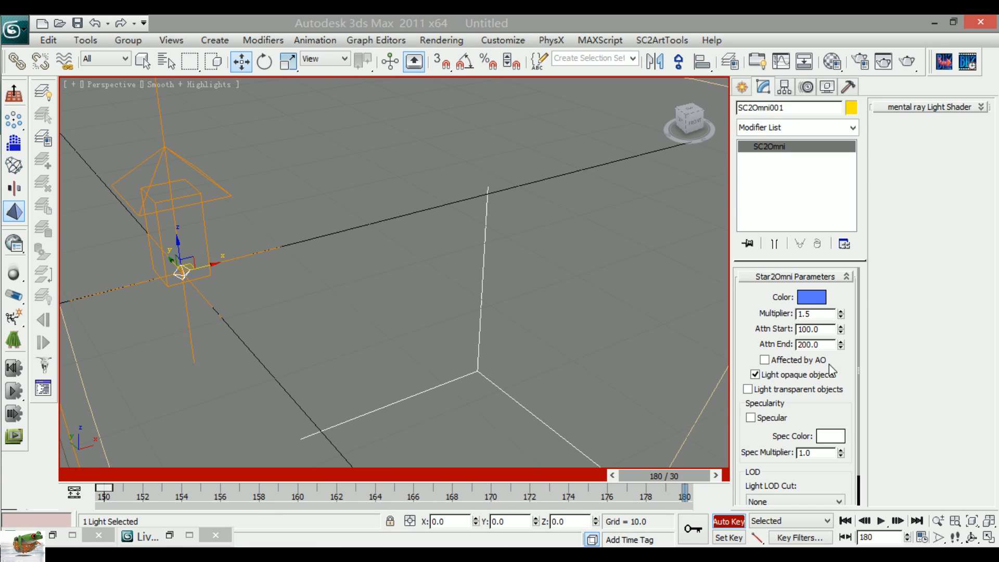
right_click(841, 314)
left_click(729, 522)
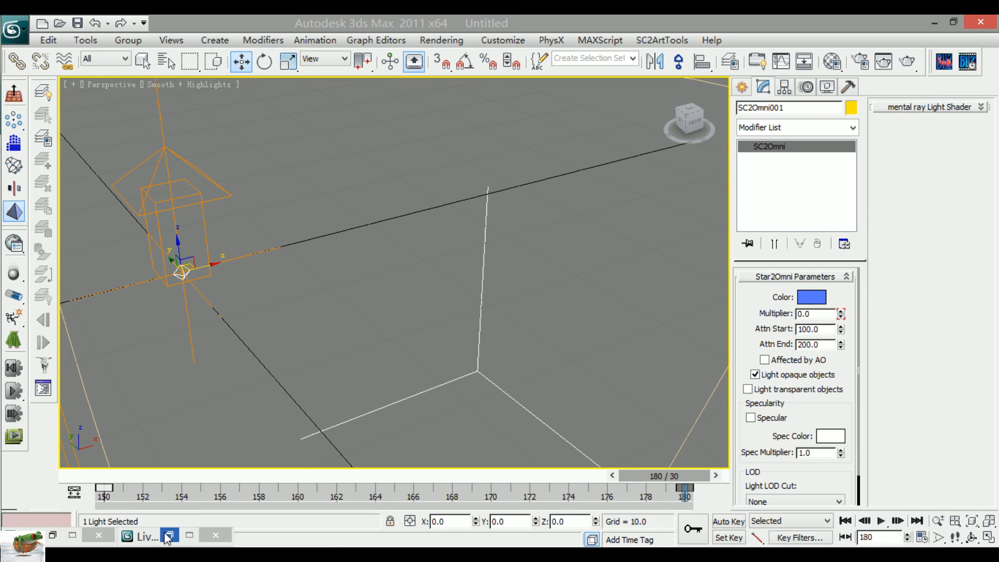
Step: Update all changes and replay the start of the Death clip in the cutscene editor to check the light's fade
left_click(159, 536)
left_click(814, 166)
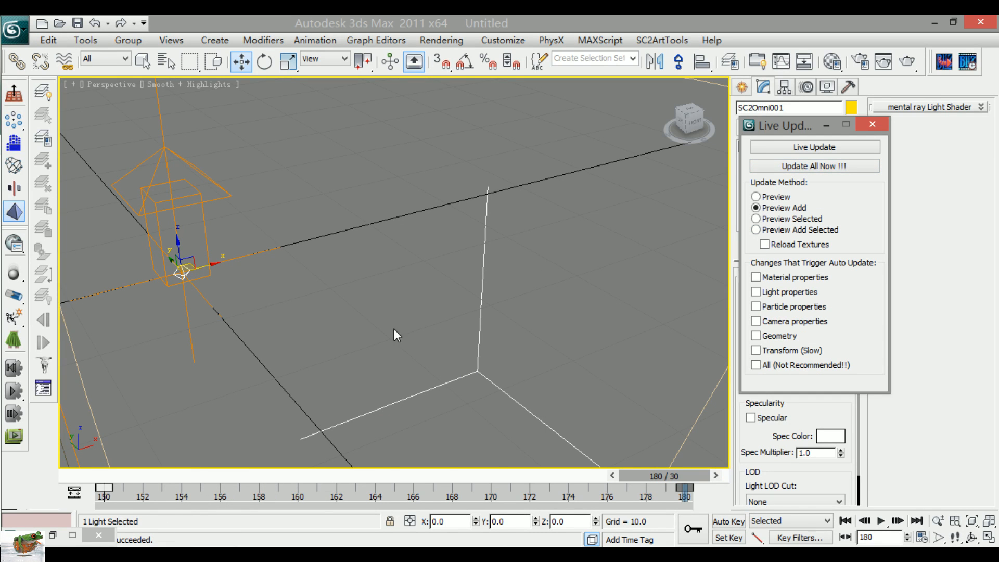
left_click(422, 474)
left_click_drag(389, 453, 467, 467)
key("space")
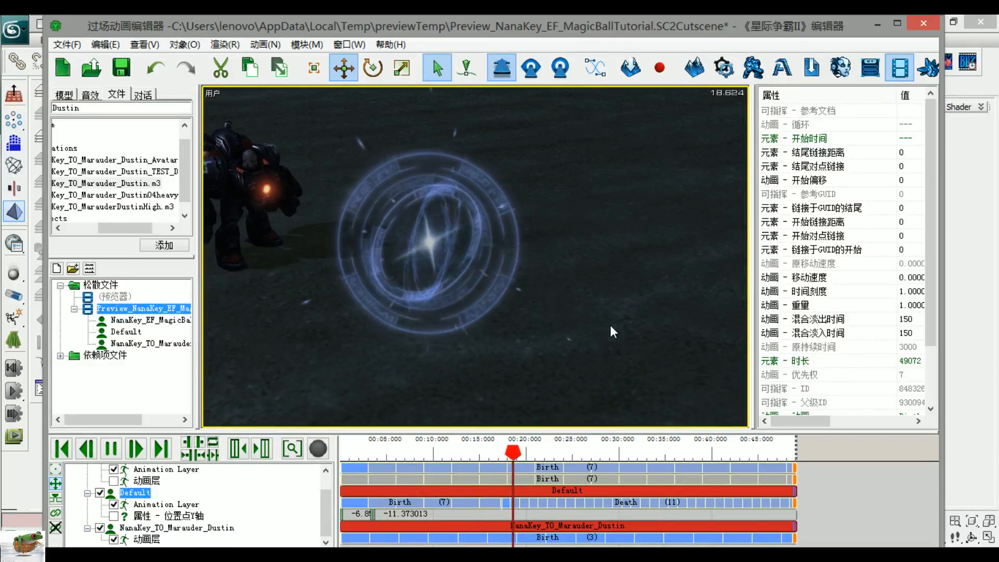
left_click(467, 440)
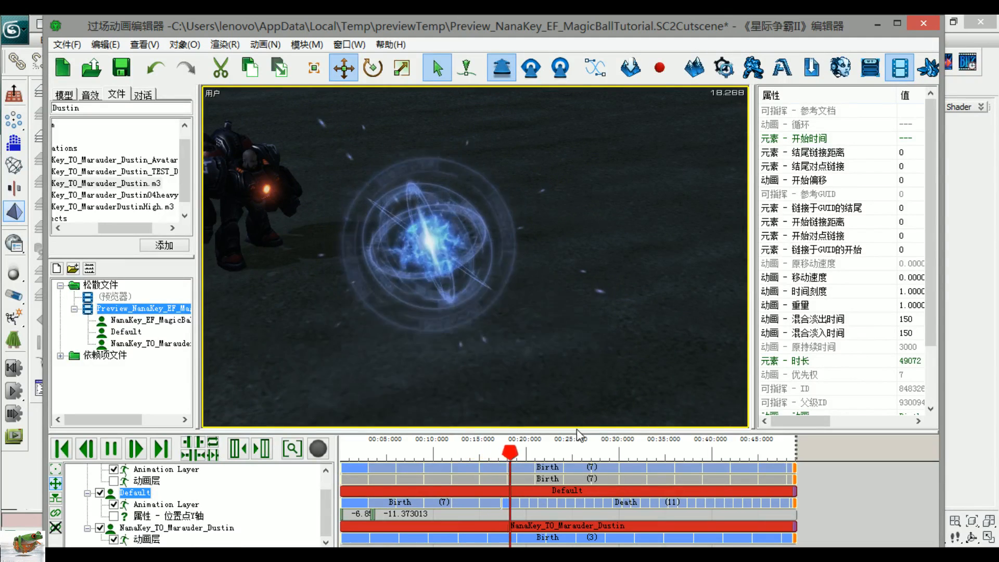
left_click(495, 452)
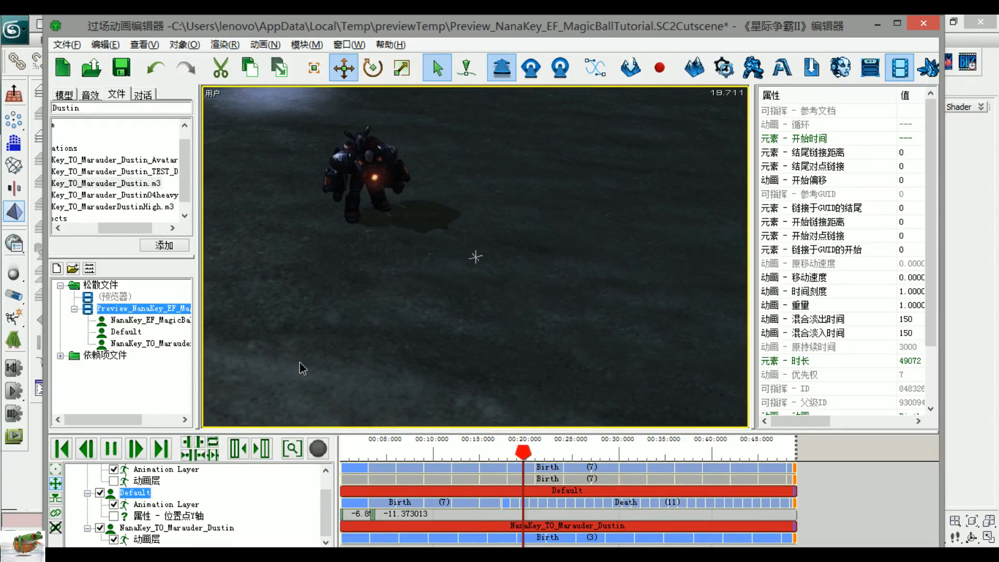
Step: Return to 3ds Max, clear the selection, and open the animation properties with the Death animation active
left_click(970, 359)
scroll(411, 377, "down", 5)
middle_click_drag(411, 377, 452, 395)
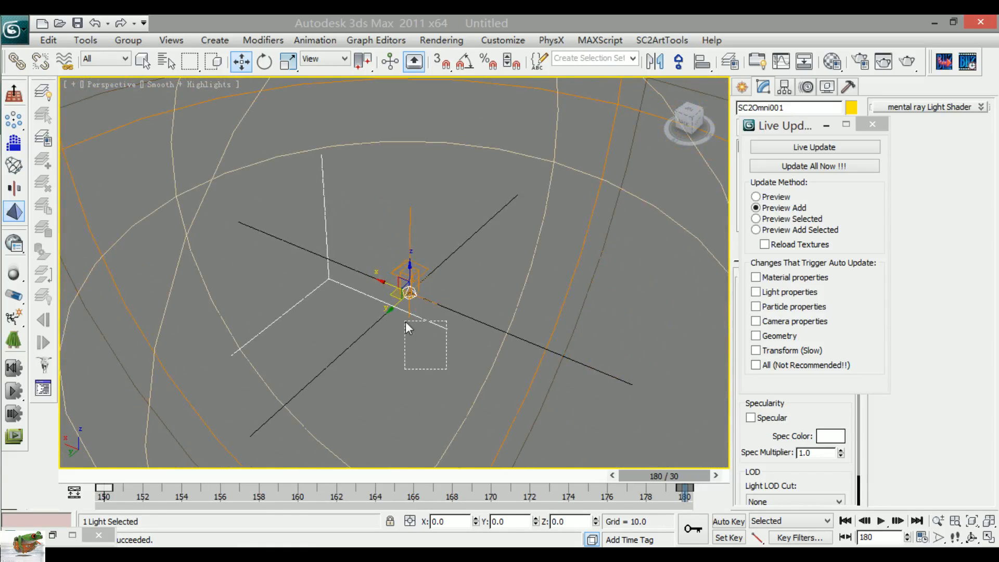
left_click_drag(405, 321, 373, 271)
scroll(552, 341, "down", 5)
middle_click_drag(554, 345, 379, 341, "alt")
scroll(486, 357, "up", 3)
left_click(682, 410)
scroll(567, 393, "down", 3)
mouse_move(567, 392)
middle_mouse_down("alt")
mouse_move(554, 398)
mouse_move(567, 388)
middle_mouse_up("alt")
left_click(969, 62)
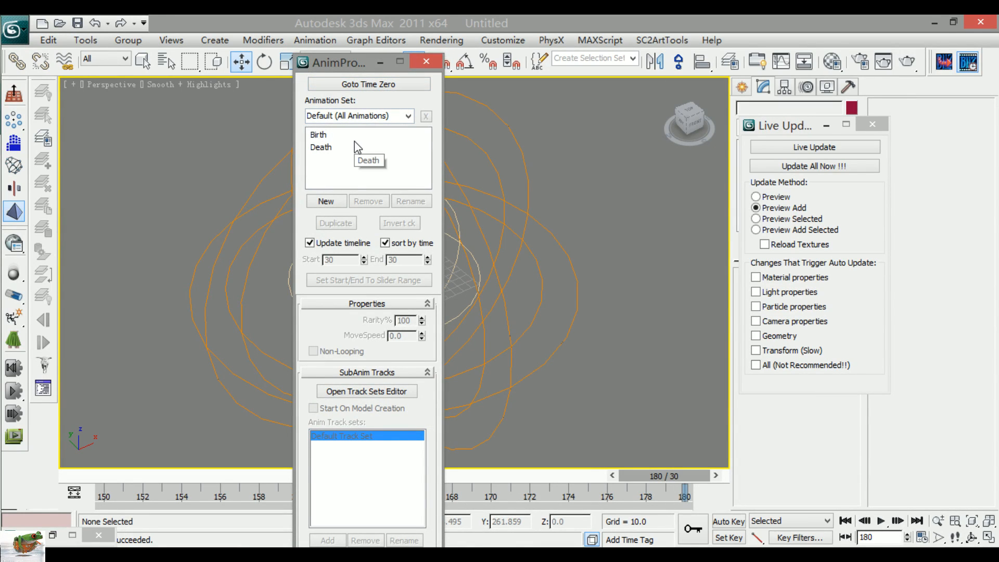
left_click(320, 148)
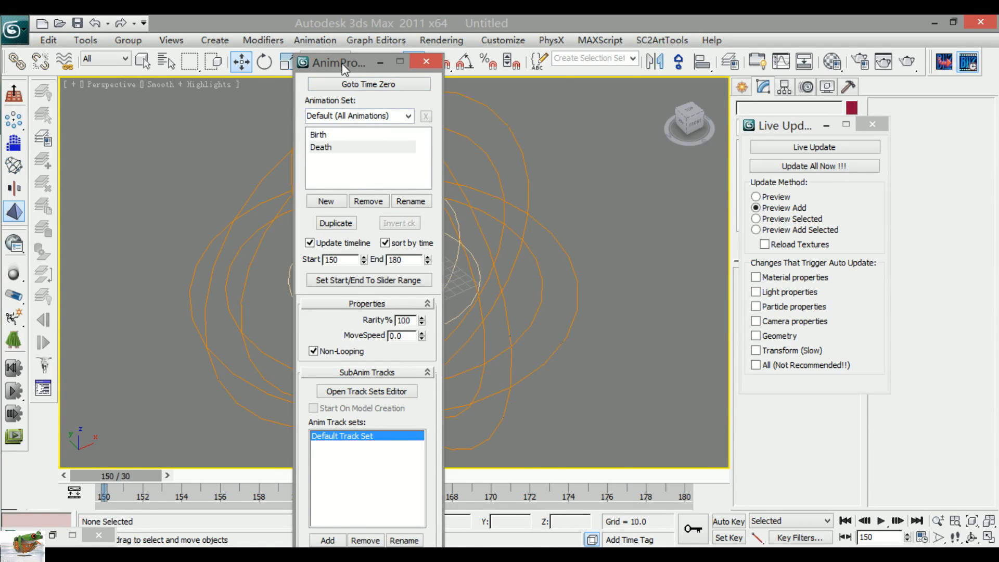
left_click_drag(342, 64, 618, 62)
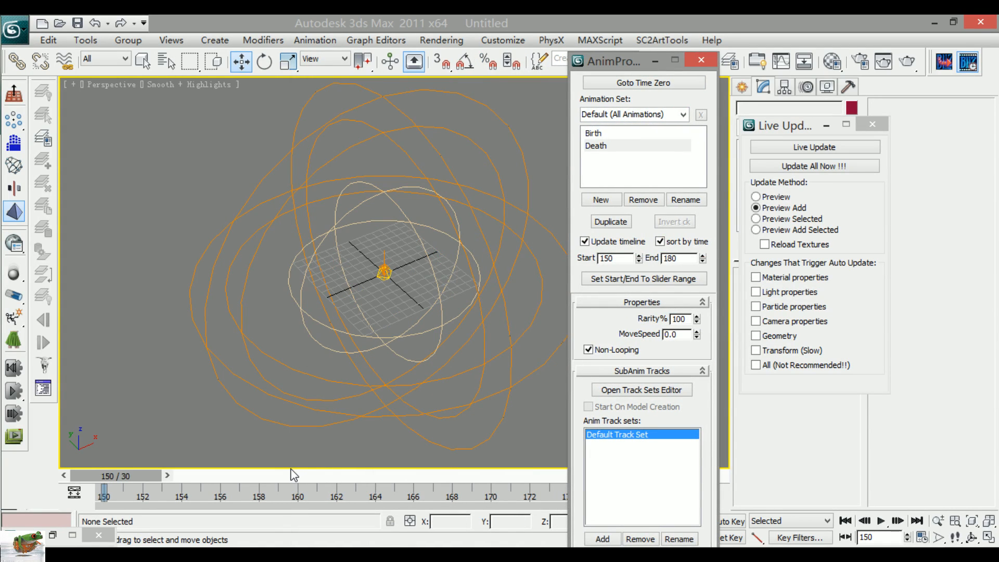
left_click_drag(631, 62, 172, 92)
scroll(512, 399, "up", 5)
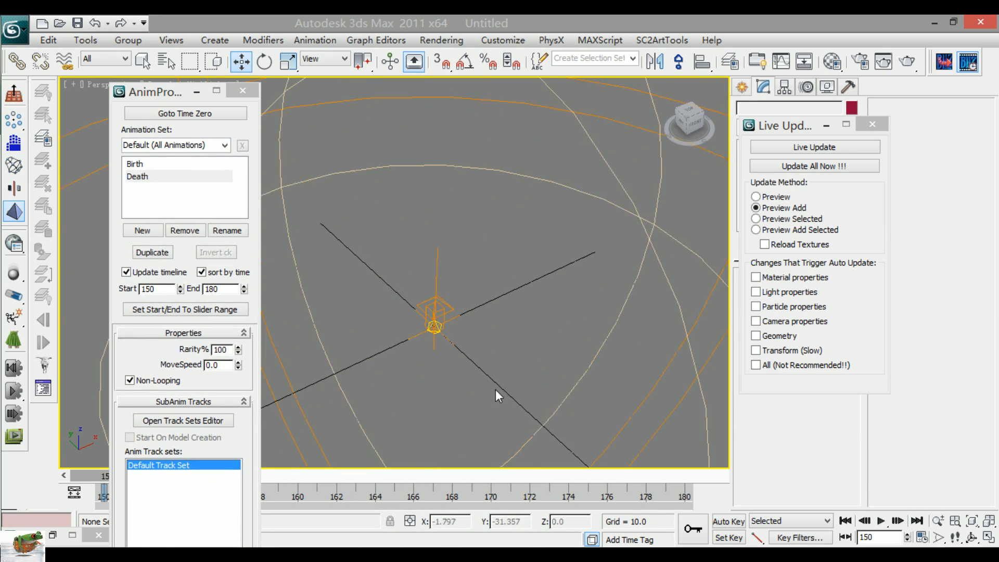
middle_click_drag(501, 390, 273, 333, "alt")
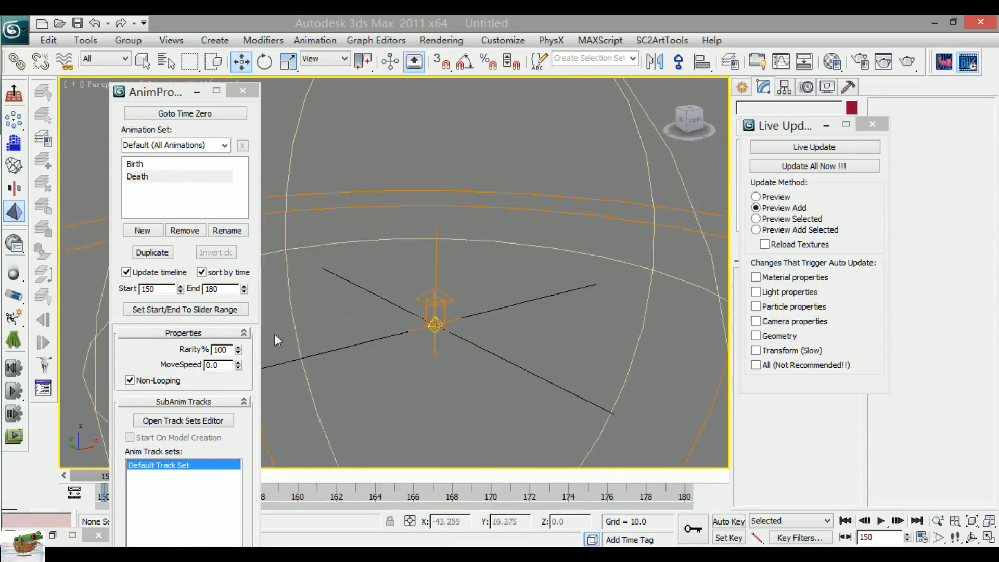
Step: Switch to the cutscene editor and replay the start of the Death clip to check its timing
left_click(254, 553)
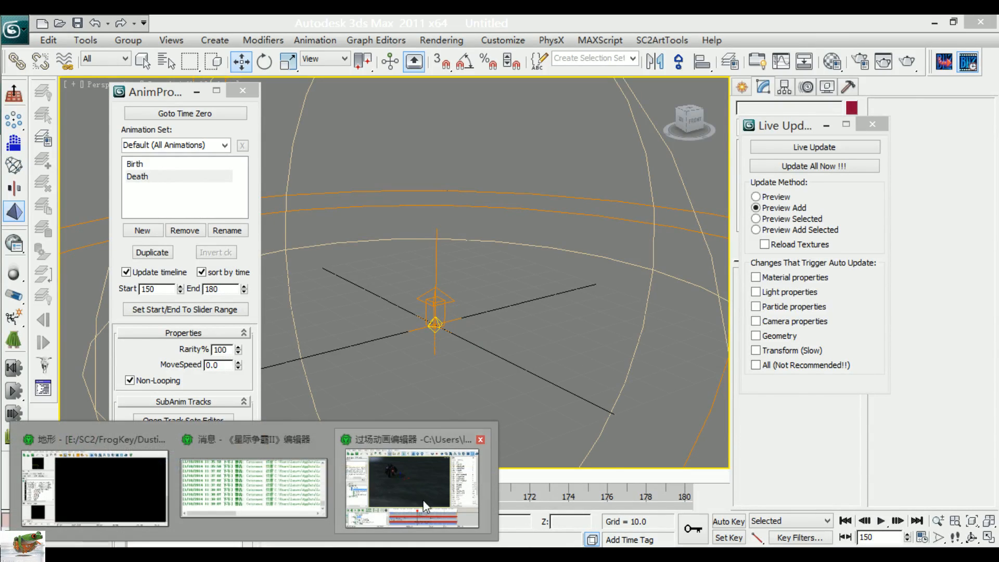
left_click(426, 507)
left_click_drag(471, 447, 494, 442)
key("space")
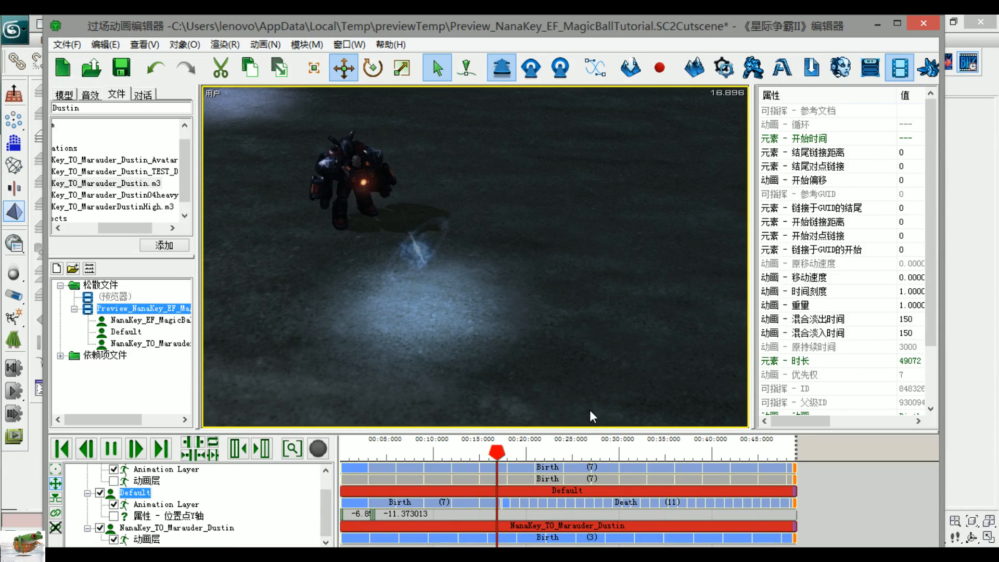
key("space")
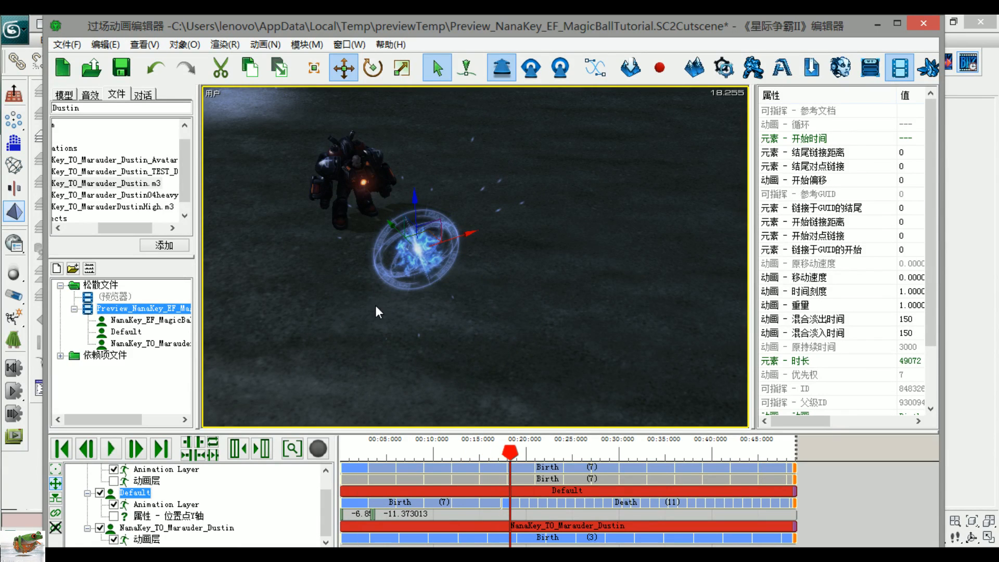
right_click_drag(516, 298, 455, 342, "ctrl")
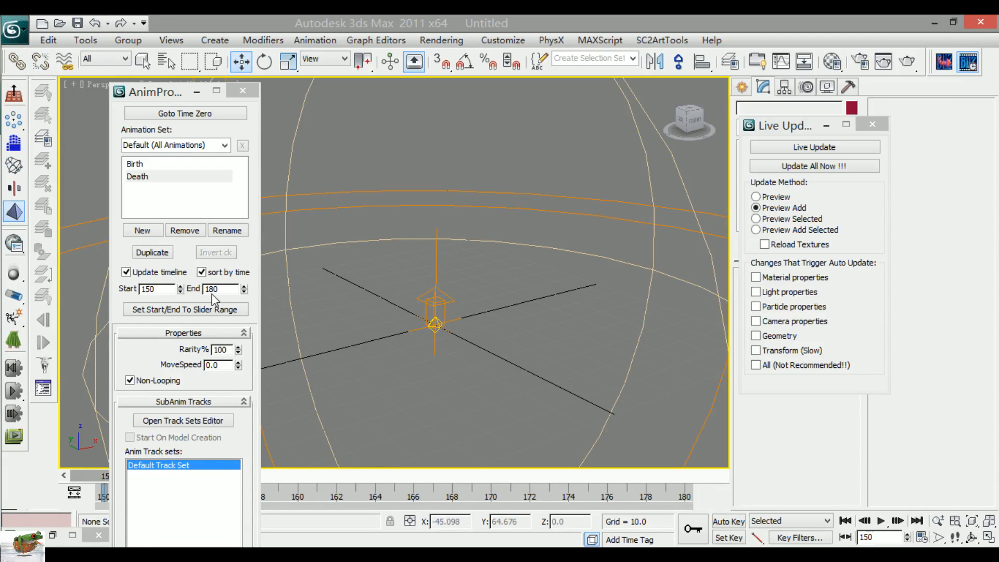
Step: In 3ds Max, set the Death animation's end frame to 200 and move the animation properties window aside
double_click(214, 289)
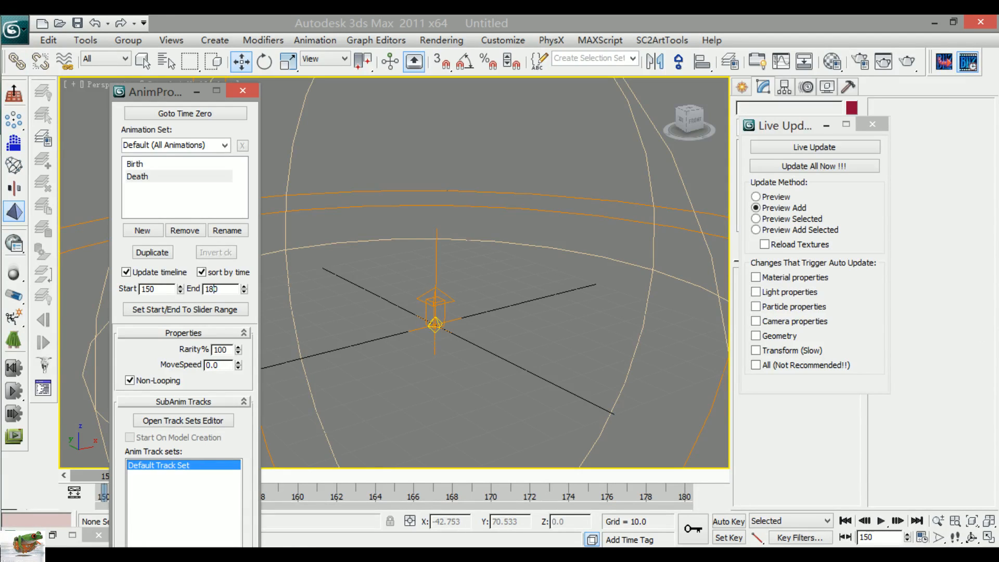
type("200")
key("Return")
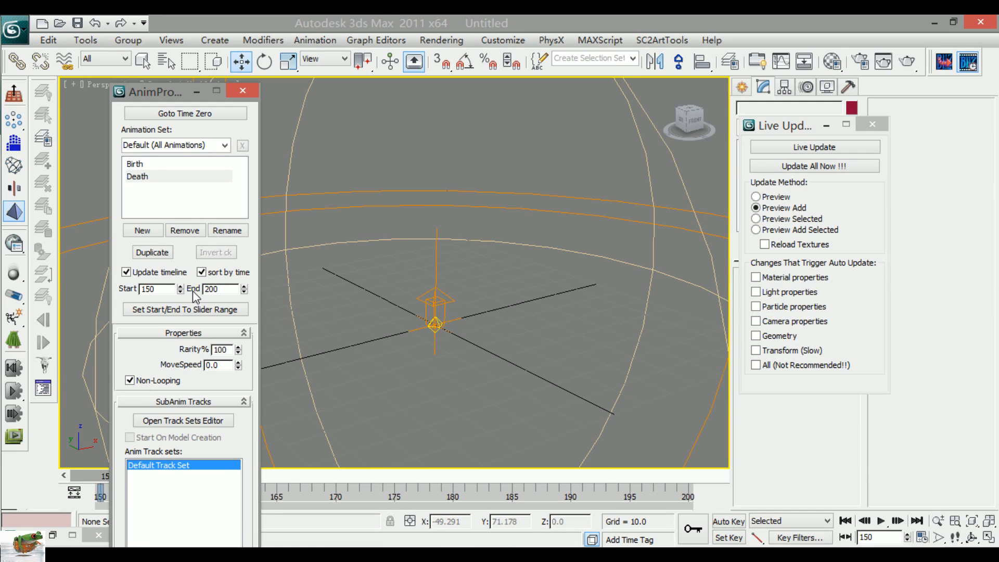
left_click_drag(171, 92, 732, 25)
Step: Select only the omni light and move its last Death key to frame 190
left_click_drag(402, 309, 330, 408)
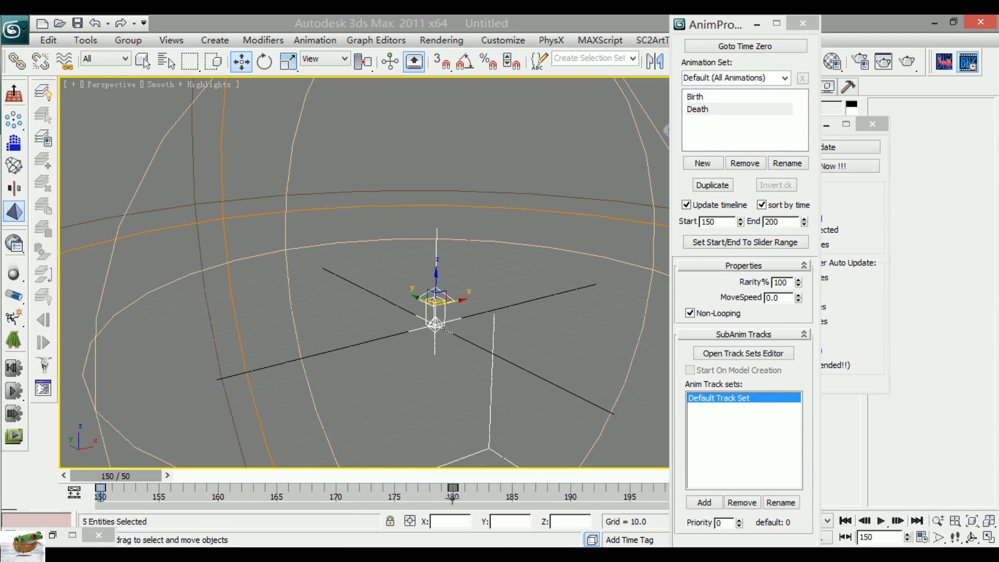
left_click_drag(723, 25, 877, 46)
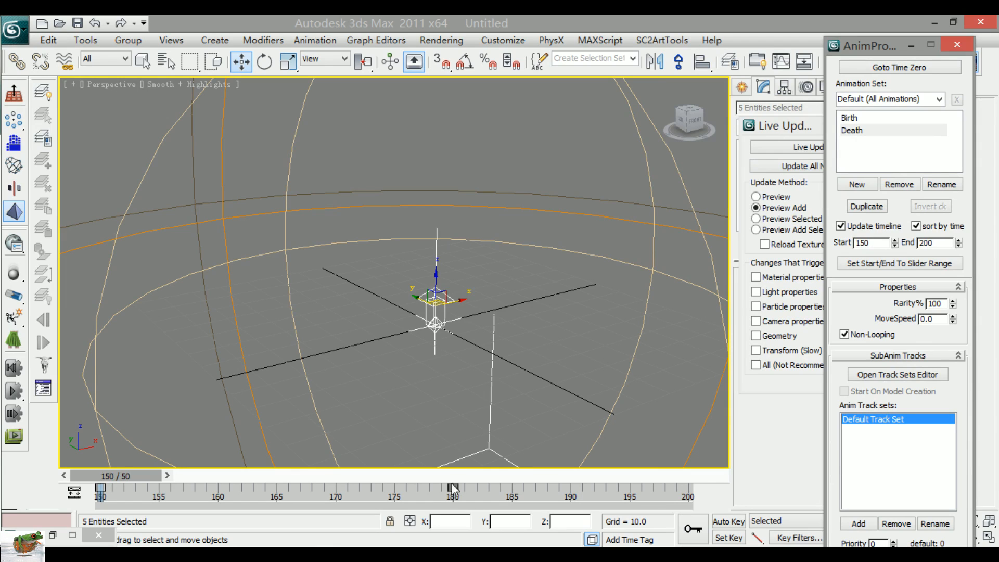
left_click(448, 427)
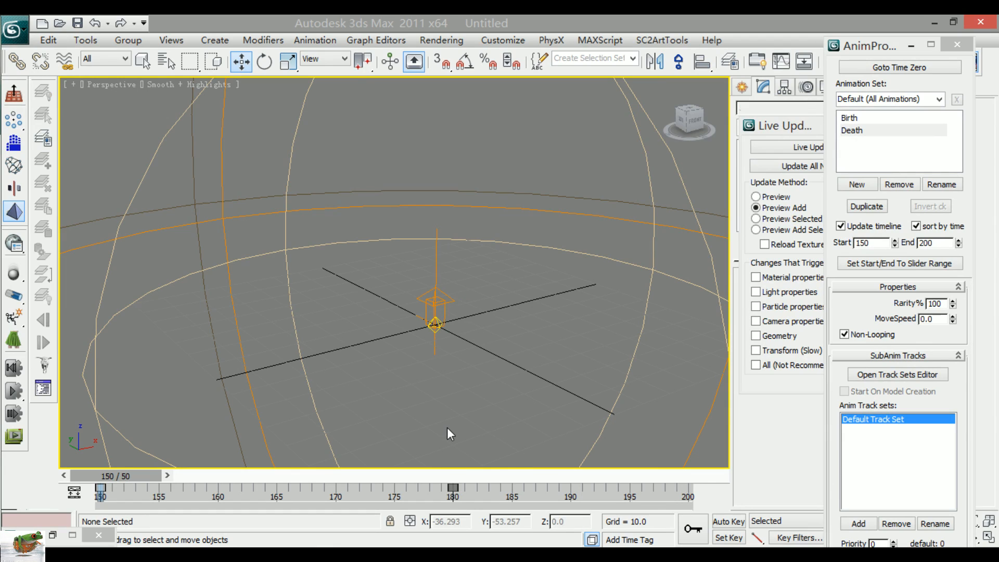
left_click(436, 329)
left_click_drag(453, 499, 569, 498)
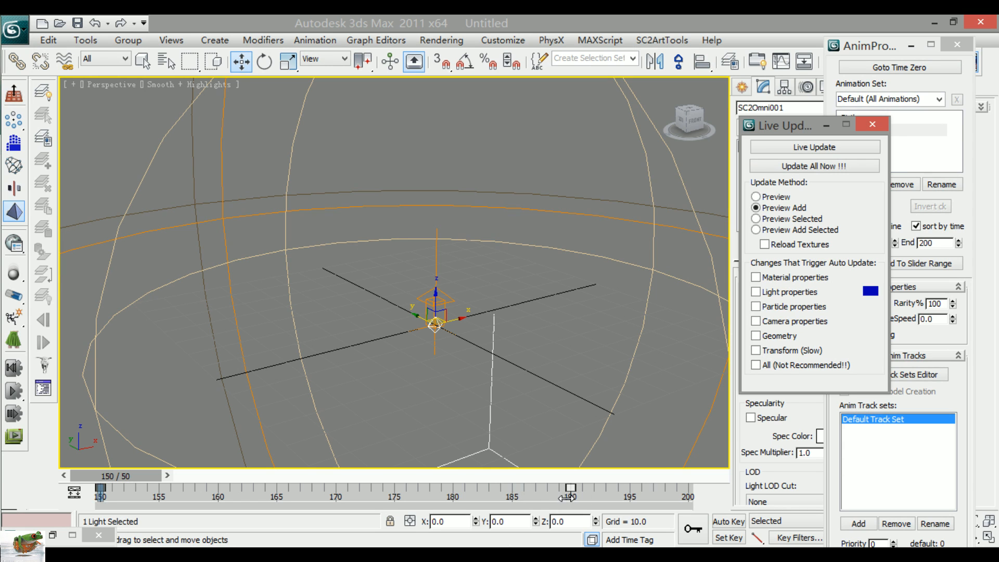
Step: Update the whole model in the preview, replay the Death clip in the cutscene editor, and return to 3ds Max
left_click(770, 168)
left_click(254, 557)
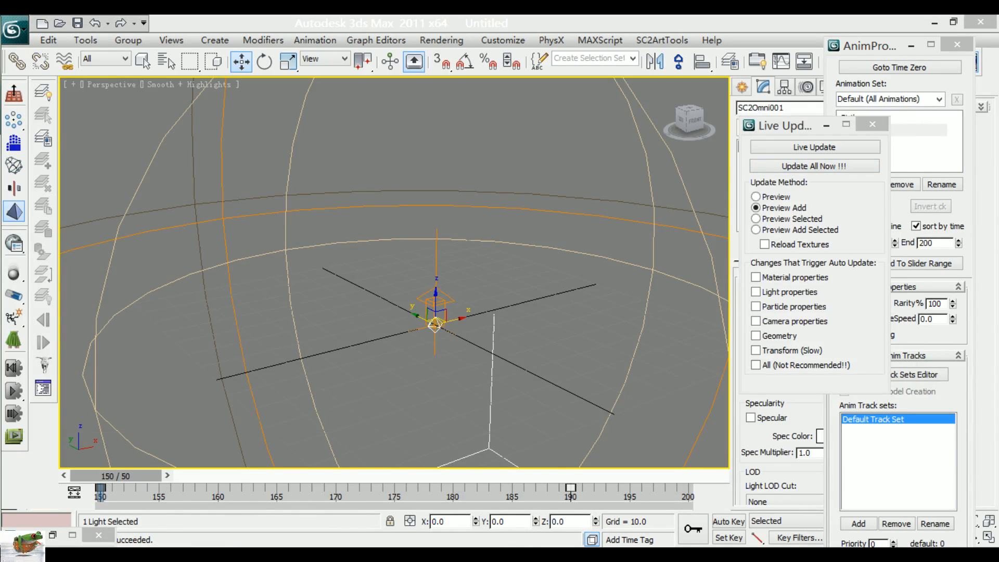
left_click(407, 486)
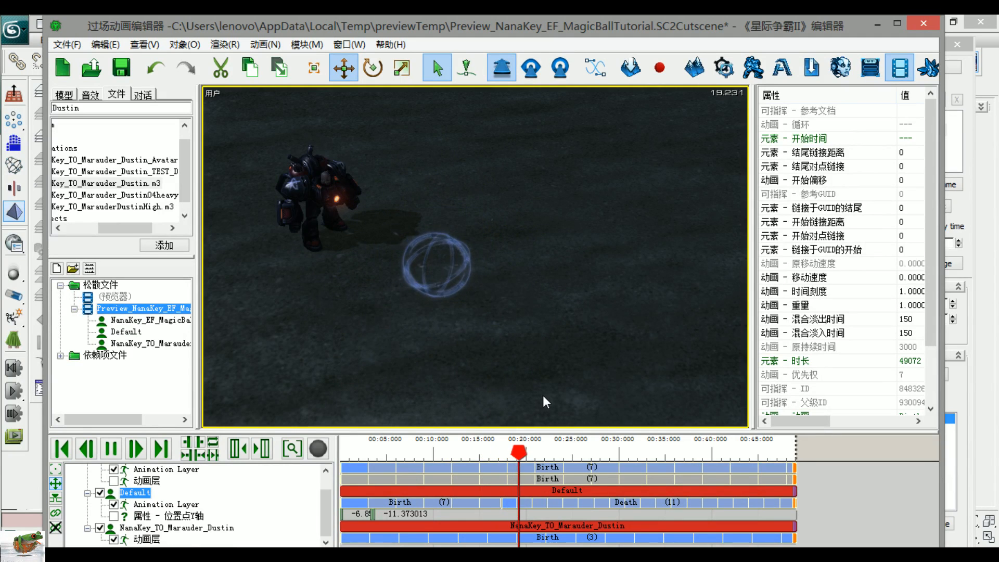
key("space")
left_click(995, 314)
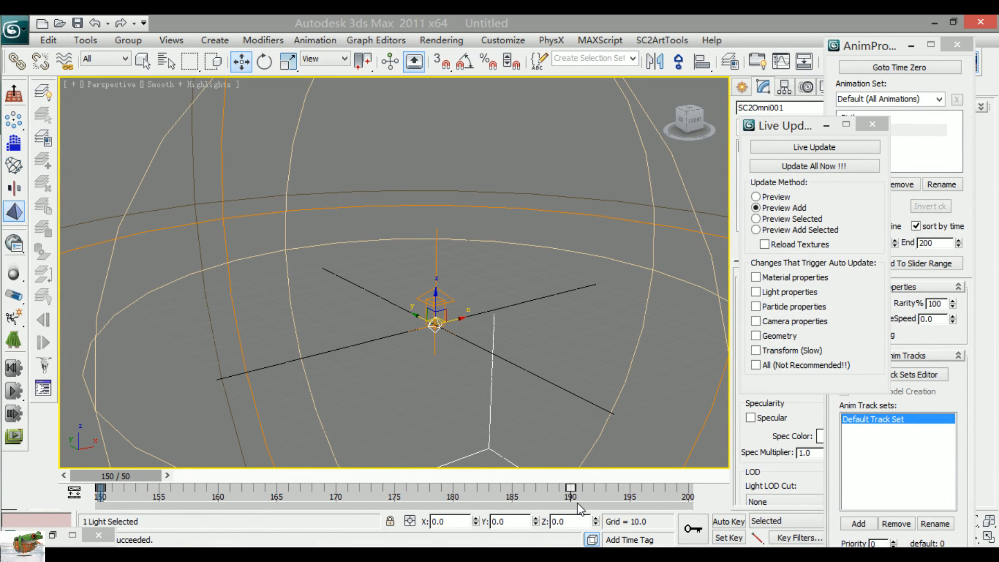
Step: Select the magic ball's objects, clear the selection, and minimize the Live Update and animation properties windows
left_click_drag(599, 408, 237, 141)
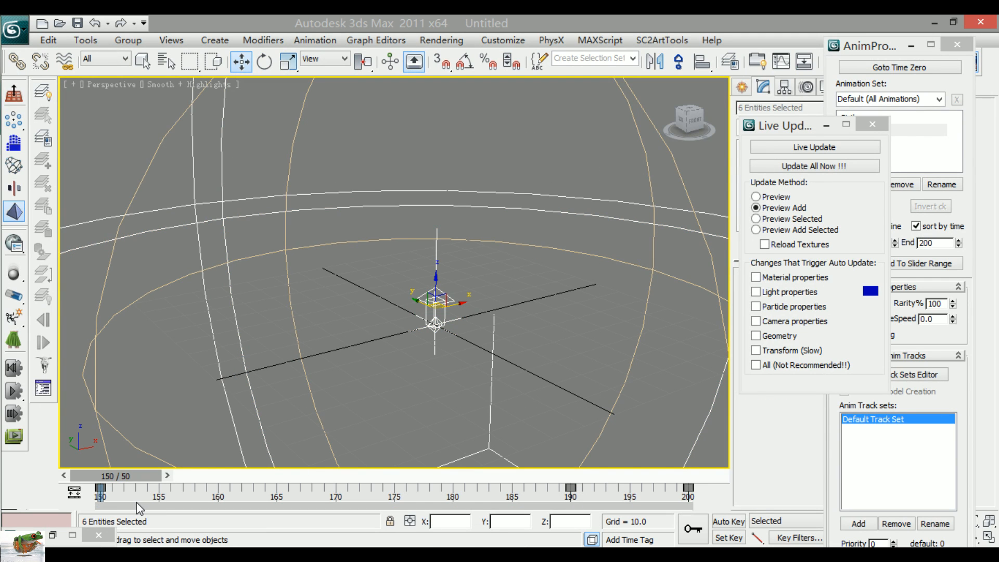
left_click(426, 393)
left_click(826, 126)
left_click(911, 46)
scroll(579, 298, "down", 6)
middle_click_drag(529, 321, 507, 359, "alt")
scroll(489, 369, "up", 5)
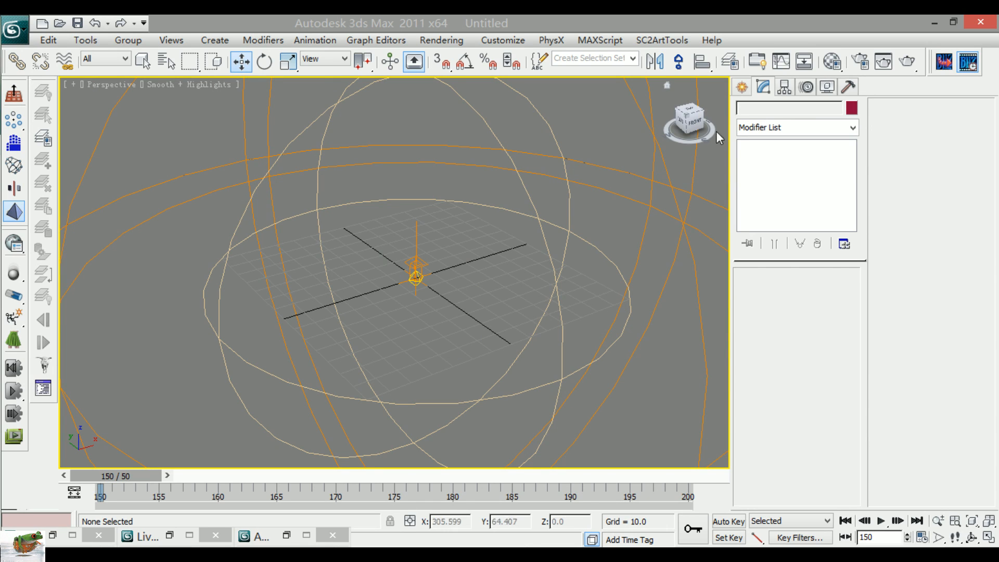
Step: Create an SC2AttachPt helper in empty space beside the magic ball in the perspective viewport
left_click(742, 87)
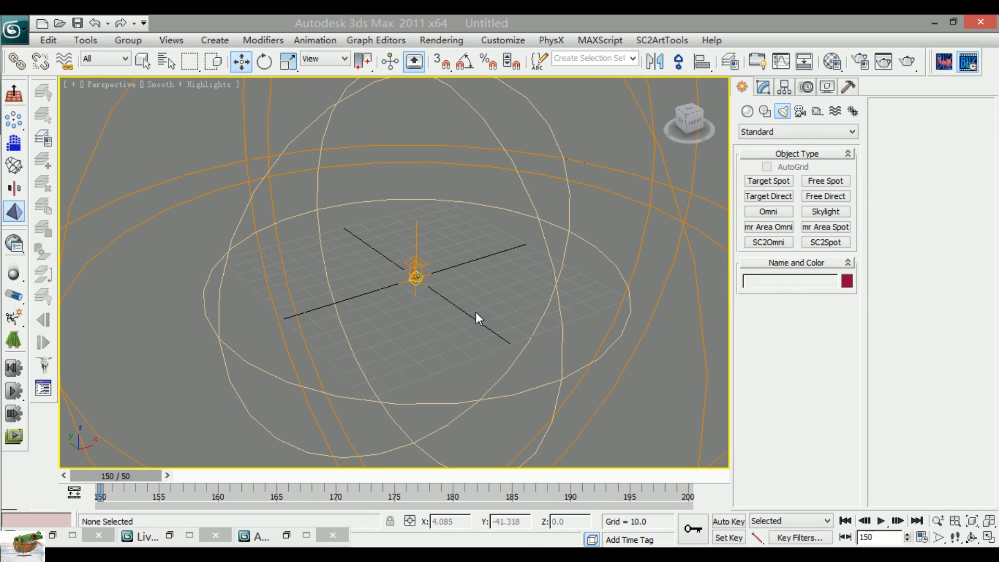
left_click(818, 111)
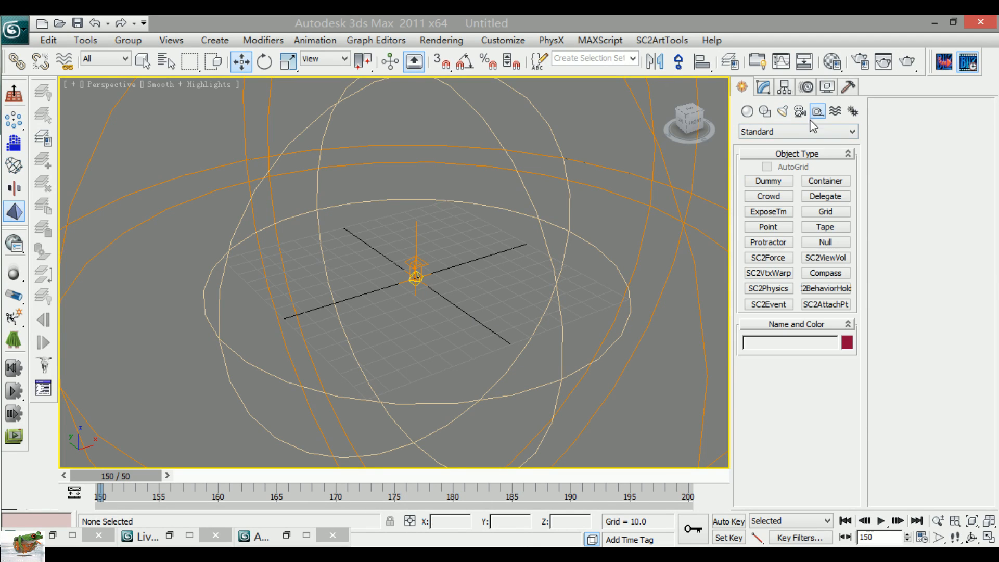
left_click(806, 307)
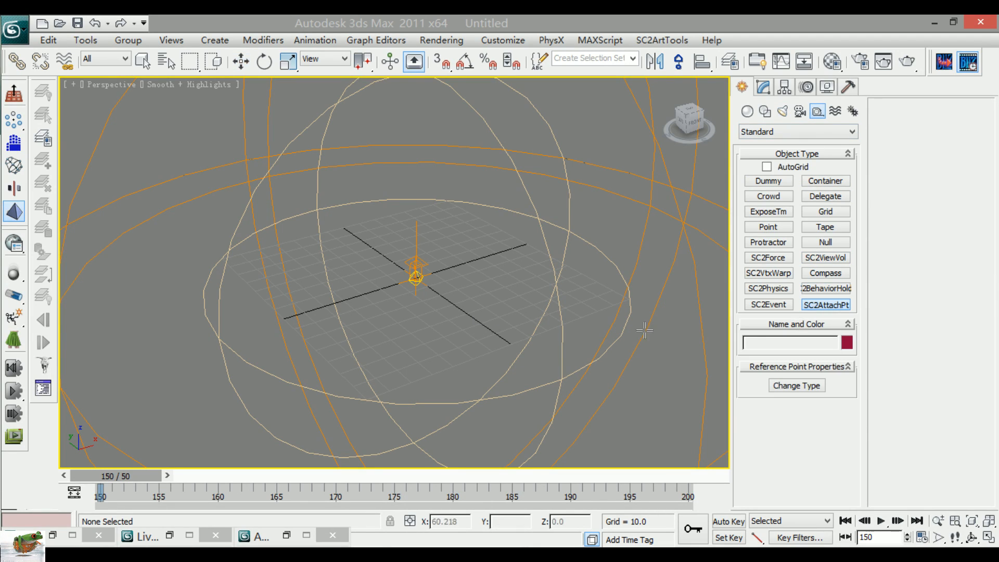
middle_click_drag(646, 384, 619, 388)
scroll(549, 361, "down", 5)
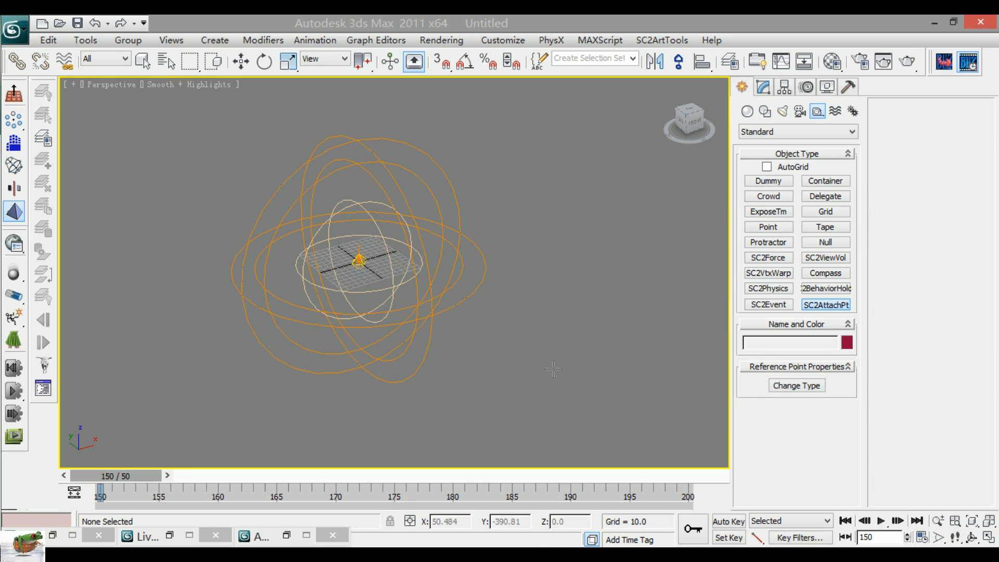
left_click(544, 335)
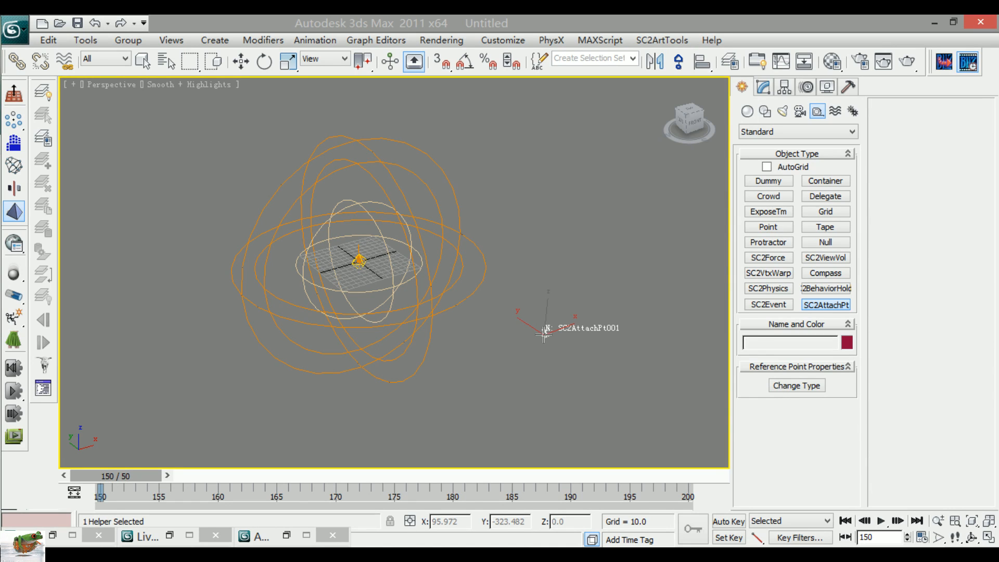
right_click(574, 384)
Step: Move the attachment point to the scene origin by setting its X and Y coordinates to 0
middle_click_drag(572, 375, 588, 382, "alt")
left_click_drag(461, 522, 382, 529)
type("0")
key("Tab")
type("0")
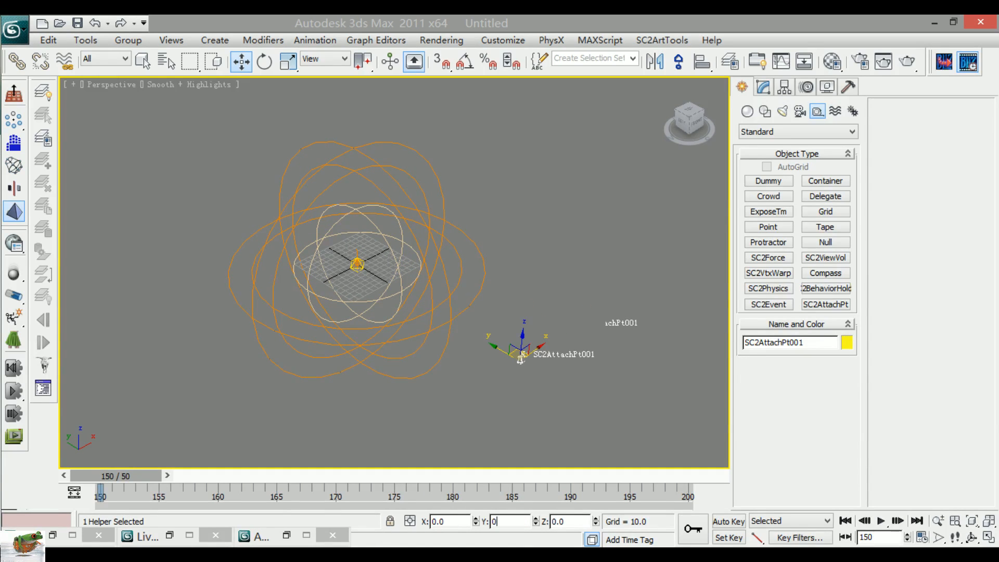
key("Return")
Step: Change the attachment point's reference type to Ref_Hardpoint
scroll(547, 385, "up", 4)
scroll(487, 378, "up", 6)
middle_click_drag(546, 386, 397, 323, "alt")
scroll(487, 378, "down", 4)
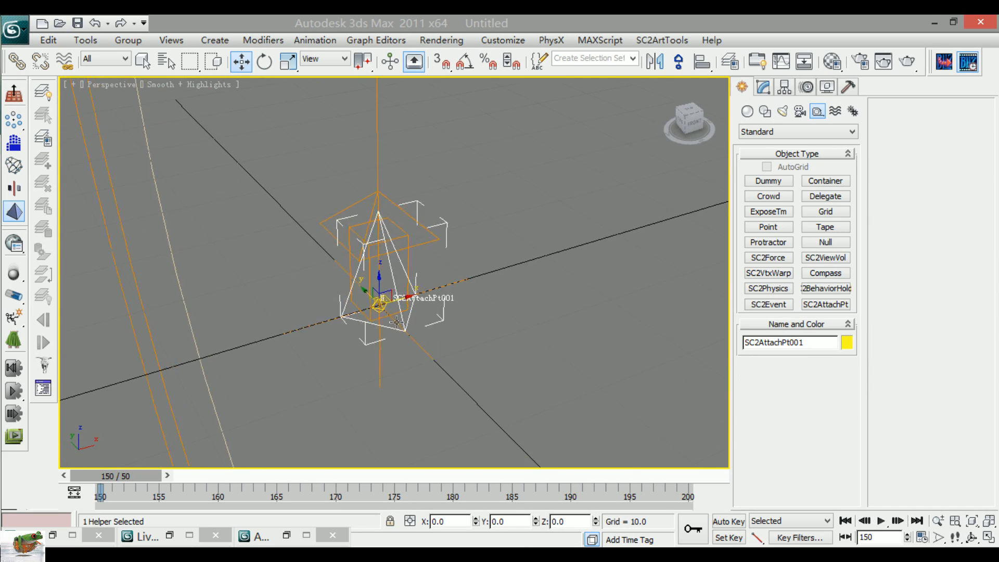
left_click(764, 90)
left_click(780, 296)
left_click_drag(724, 297, 478, 60)
left_click(526, 108)
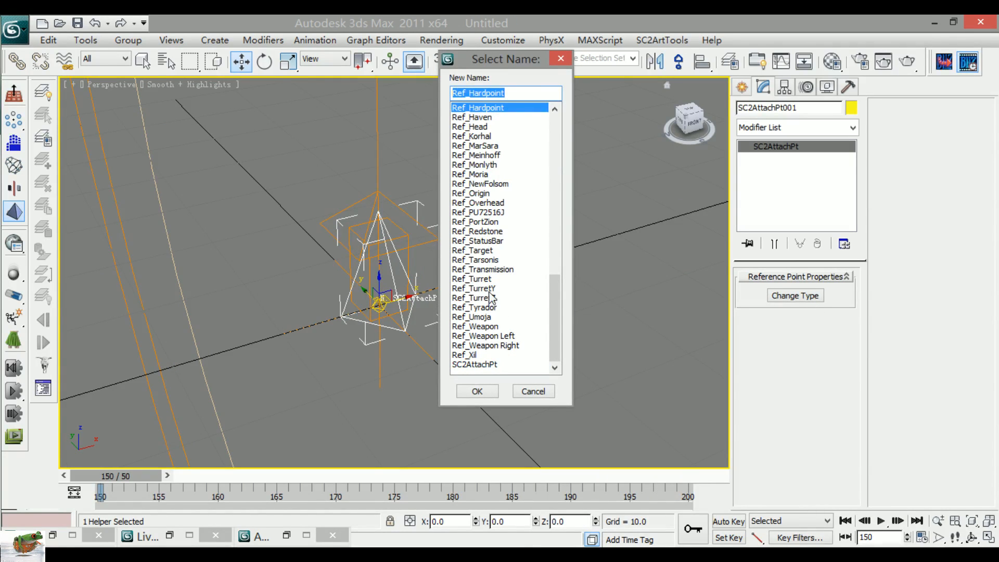
left_click(485, 329)
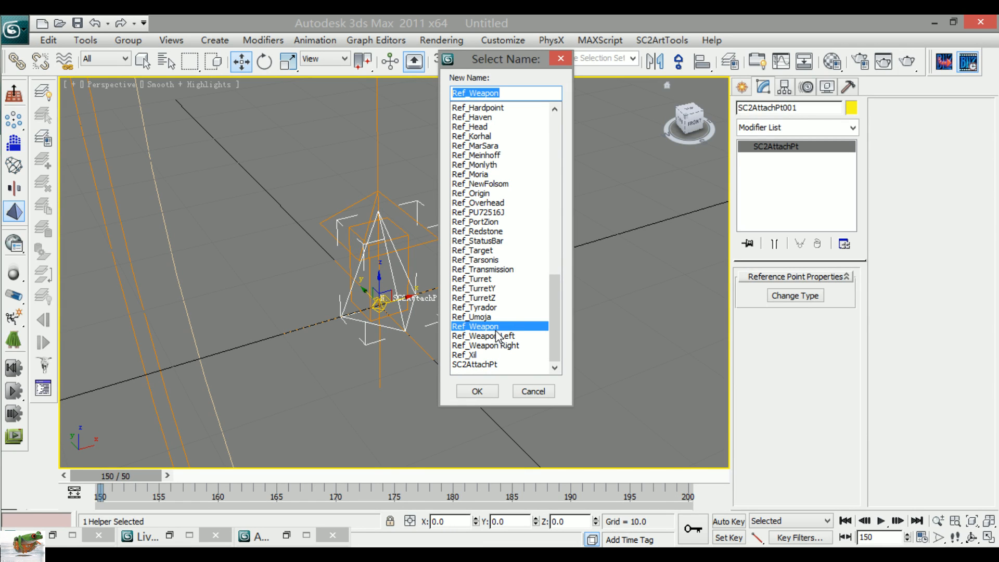
double_click(485, 108)
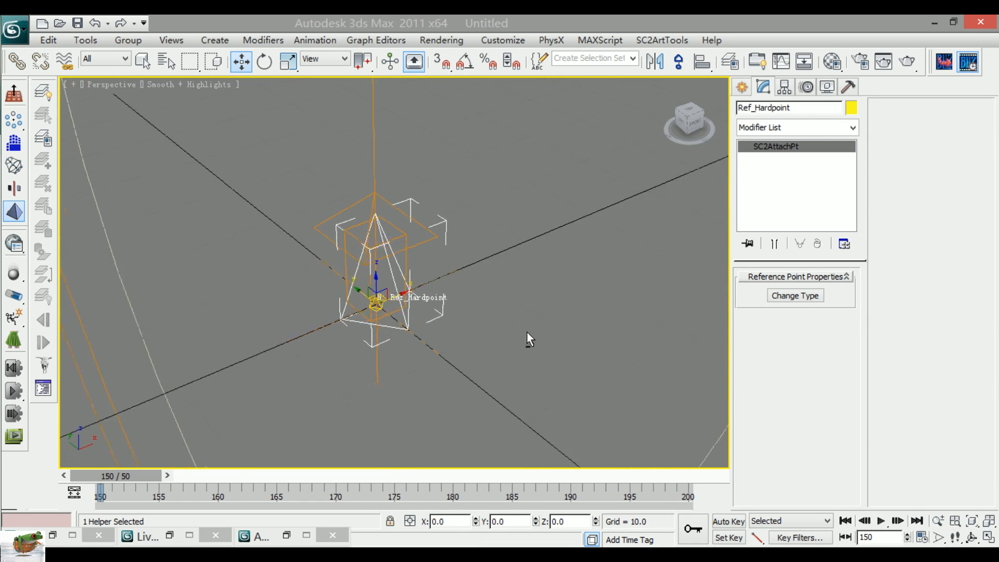
Step: Examine the Ref_Hardpoint attachment point around the origin from several angles, leaving nothing selected
middle_click_drag(446, 333, 471, 349, "alt")
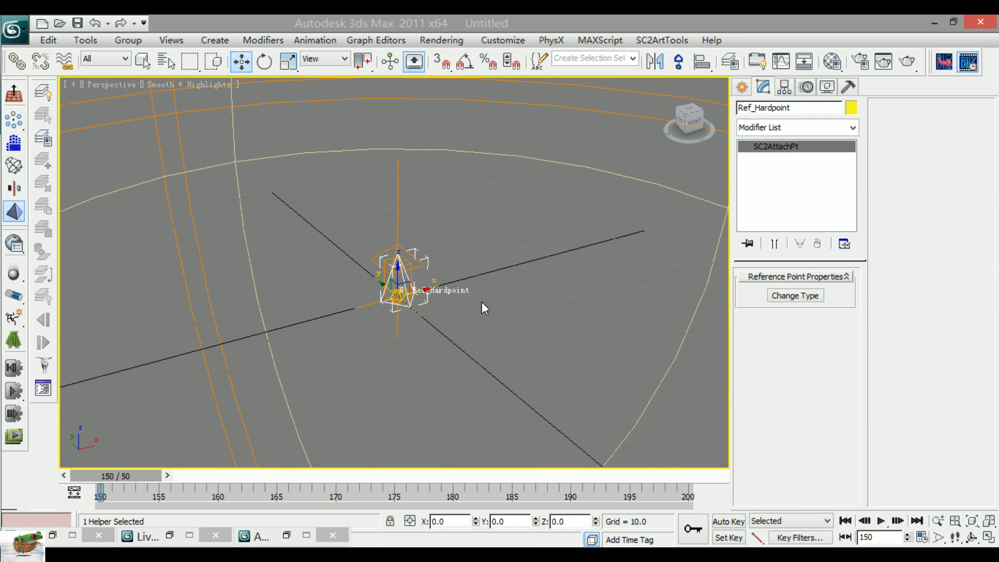
mouse_move(470, 343)
middle_mouse_down("alt")
mouse_move(476, 350)
mouse_move(464, 348)
middle_mouse_up("alt")
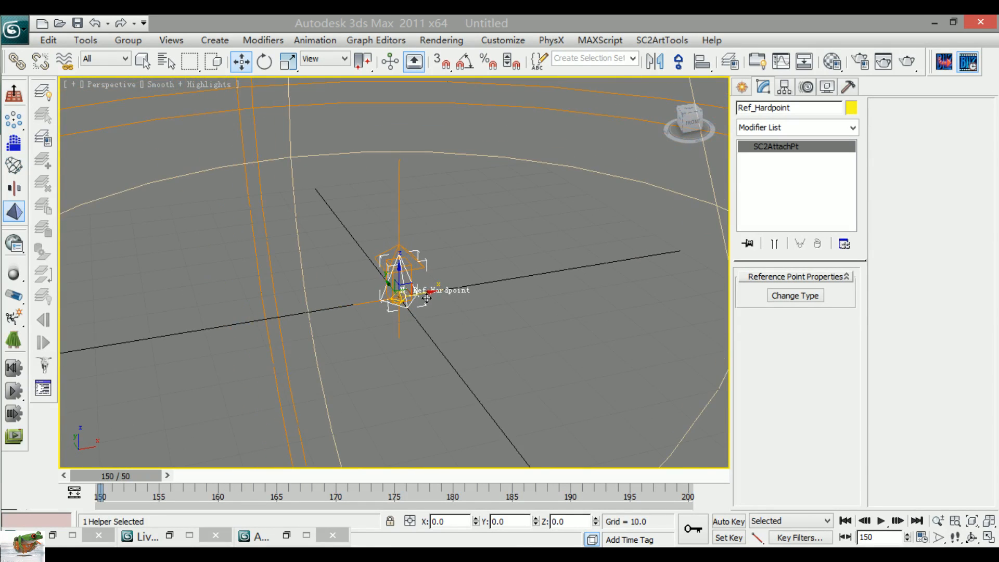
scroll(559, 304, "up", 5)
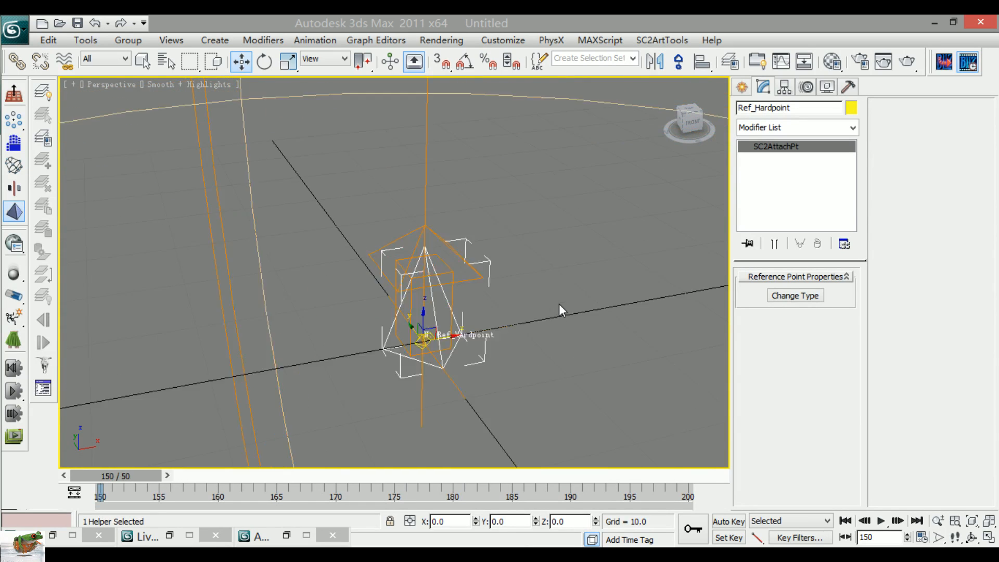
middle_click_drag(564, 339, 558, 311, "alt")
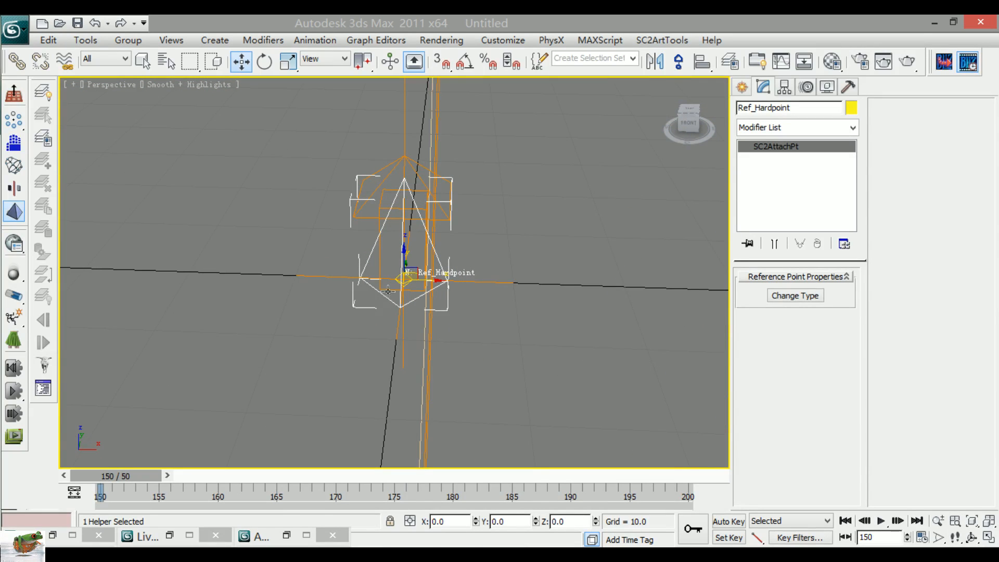
mouse_move(435, 283)
middle_mouse_down("alt")
mouse_move(381, 323)
mouse_move(429, 322)
mouse_move(414, 319)
mouse_move(438, 295)
middle_mouse_up("alt")
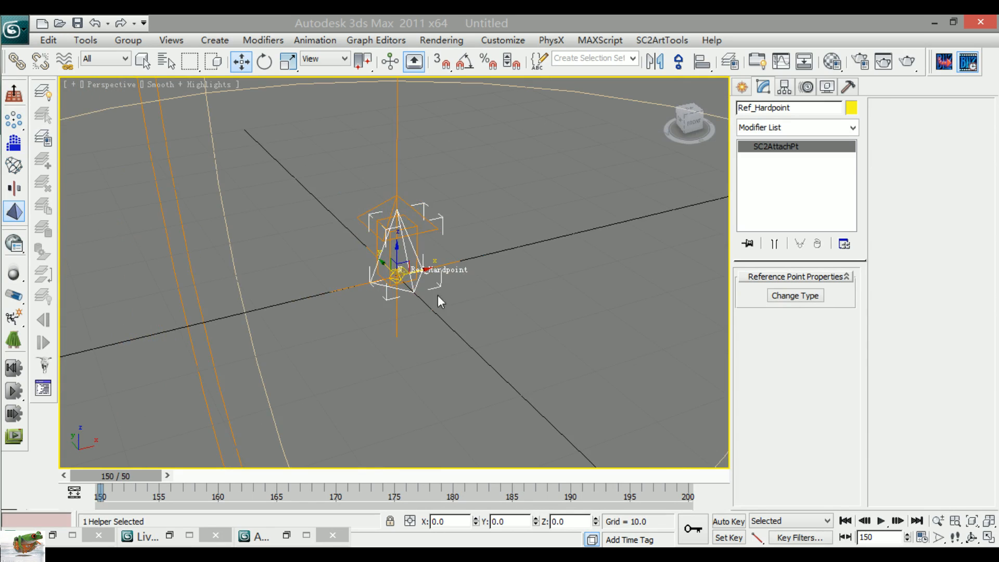
left_click(743, 87)
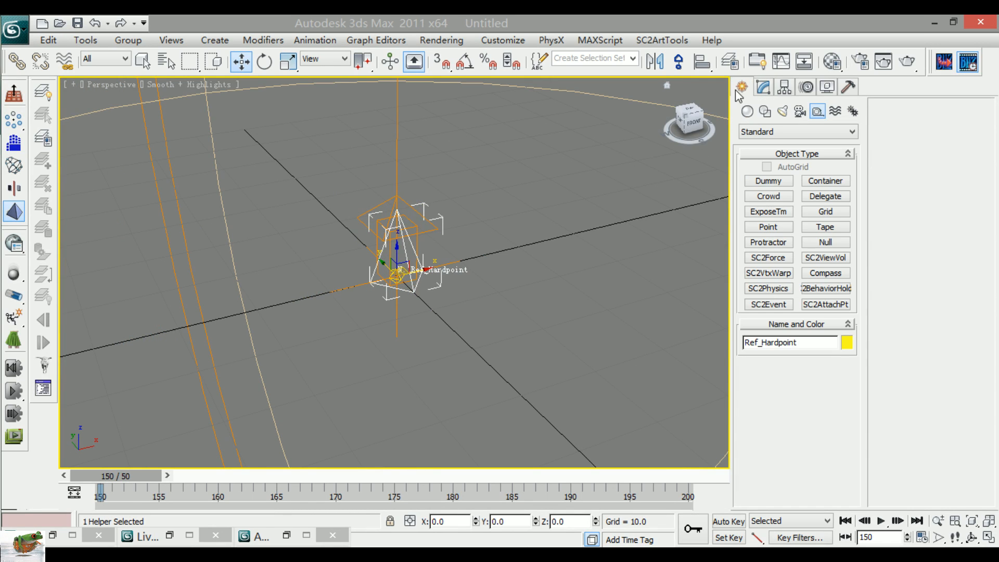
left_click(531, 304)
mouse_move(464, 330)
middle_mouse_down("alt")
mouse_move(479, 337)
mouse_move(464, 333)
middle_mouse_up("alt")
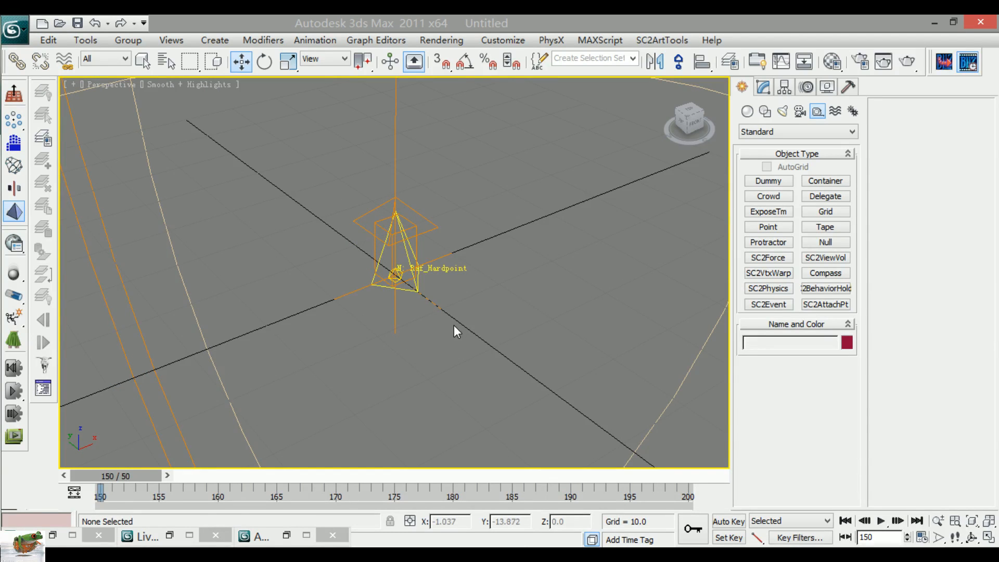
left_click(416, 285)
middle_click_drag(499, 236, 530, 361, "alt")
left_click(585, 372)
scroll(486, 333, "down", 5)
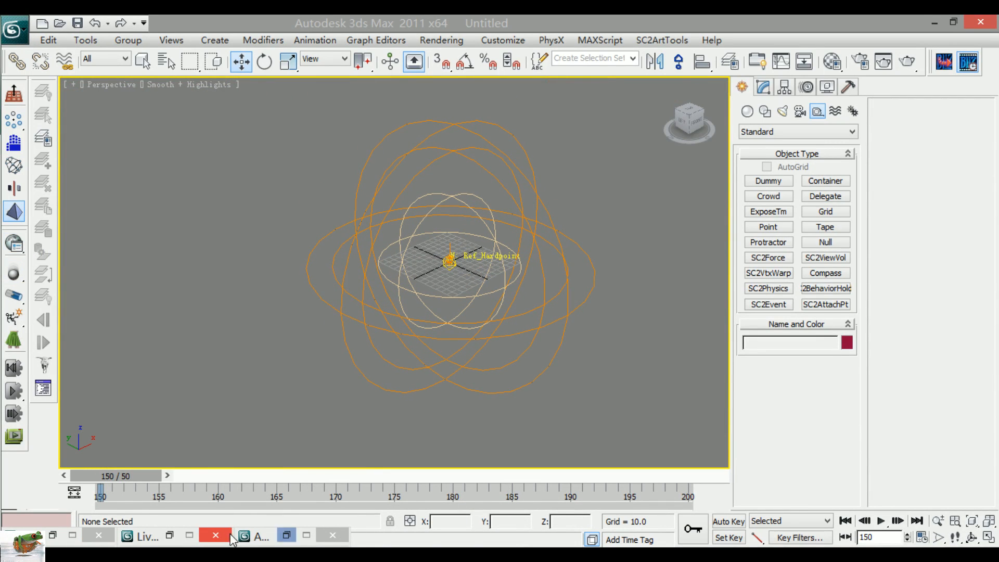
Step: Update the whole model from the Live Update window and play the preview from the start in the cutscene editor
left_click(169, 536)
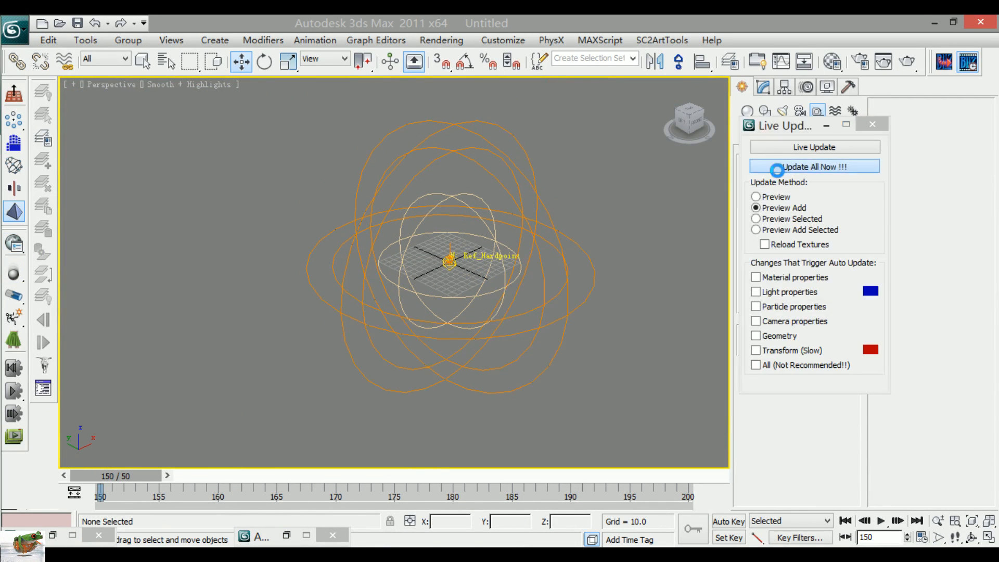
left_click(446, 465)
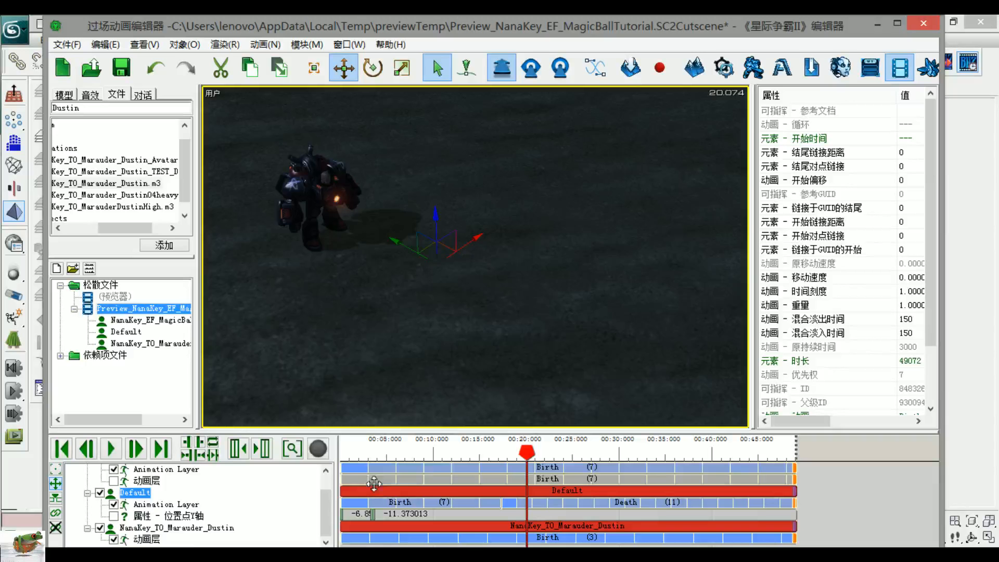
key("space")
left_click_drag(395, 445, 340, 448)
key("space")
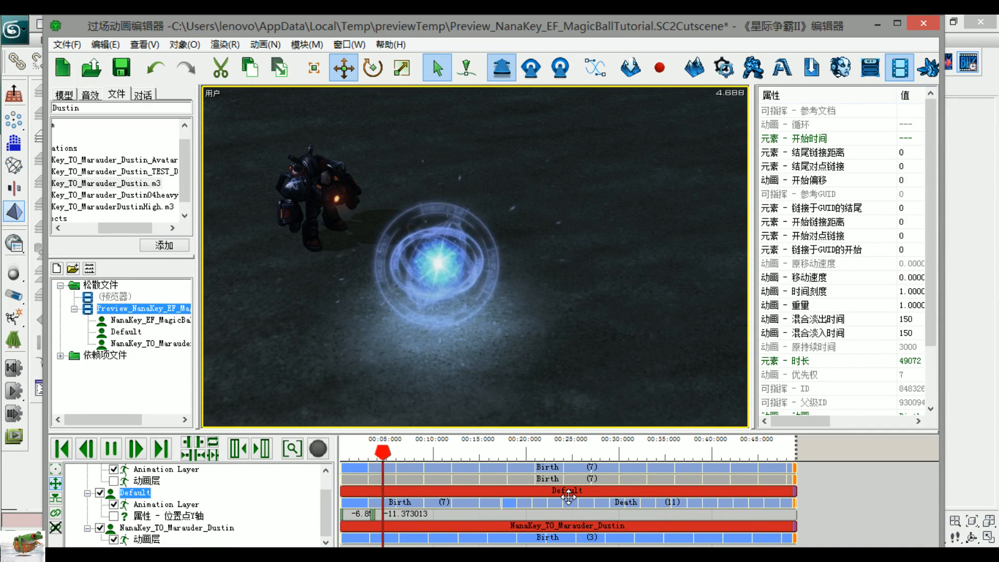
Step: Pause the cutscene during the Birth clip and examine the magic ball beside the Marauder from different angles
right_click_drag(566, 396, 278, 371, "ctrl")
key("space")
right_click_drag(529, 337, 103, 286, "ctrl")
scroll(446, 335, "up", 6)
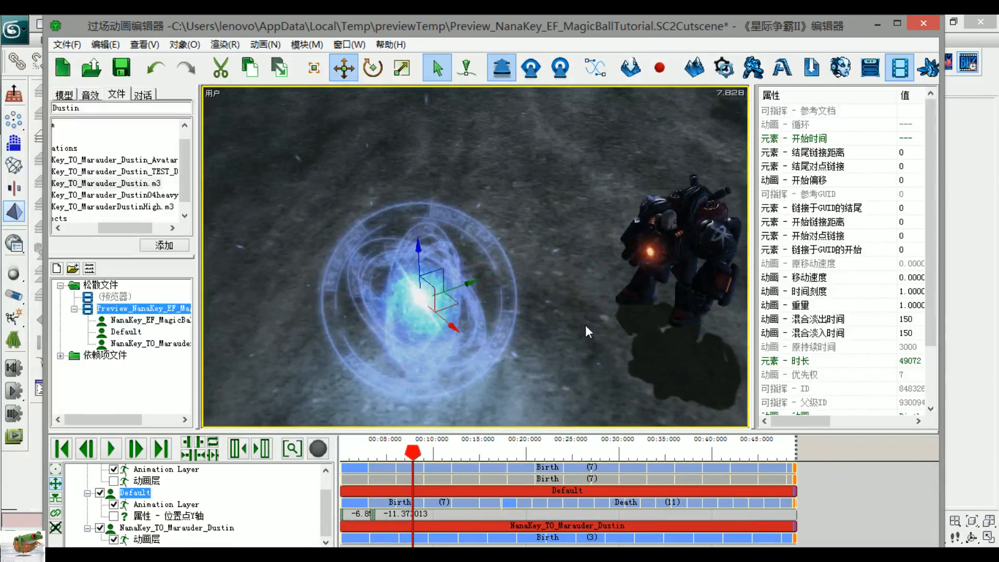
right_click_drag(586, 326, 474, 339)
scroll(473, 343, "up", 3)
scroll(417, 358, "down", 4)
right_click_drag(417, 357, 602, 309)
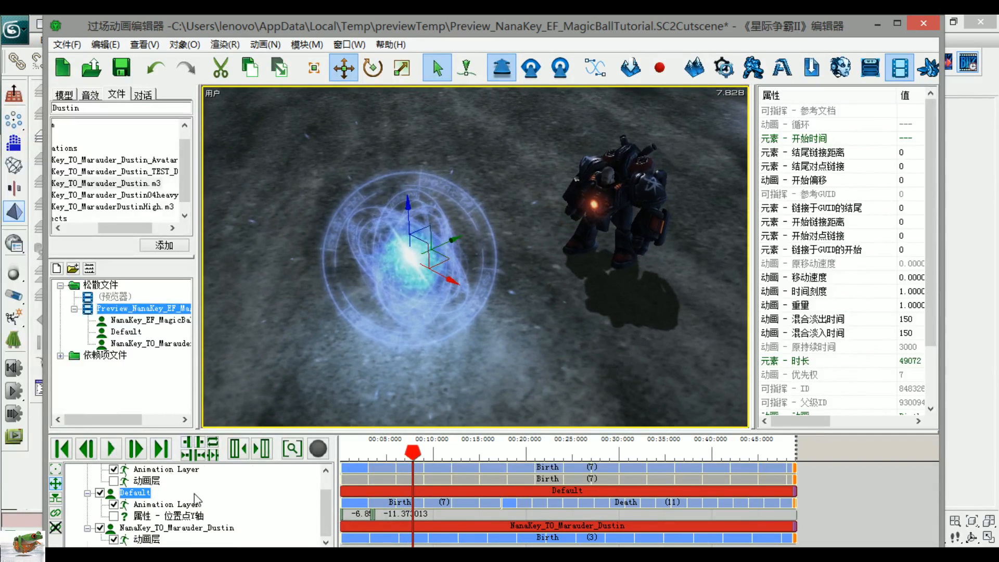
Step: Disable the entire Preview_NanaKey_EF_MagicBallTutorial cutscene node, re-enable it, and expand its tree again
scroll(196, 501, "up", 1)
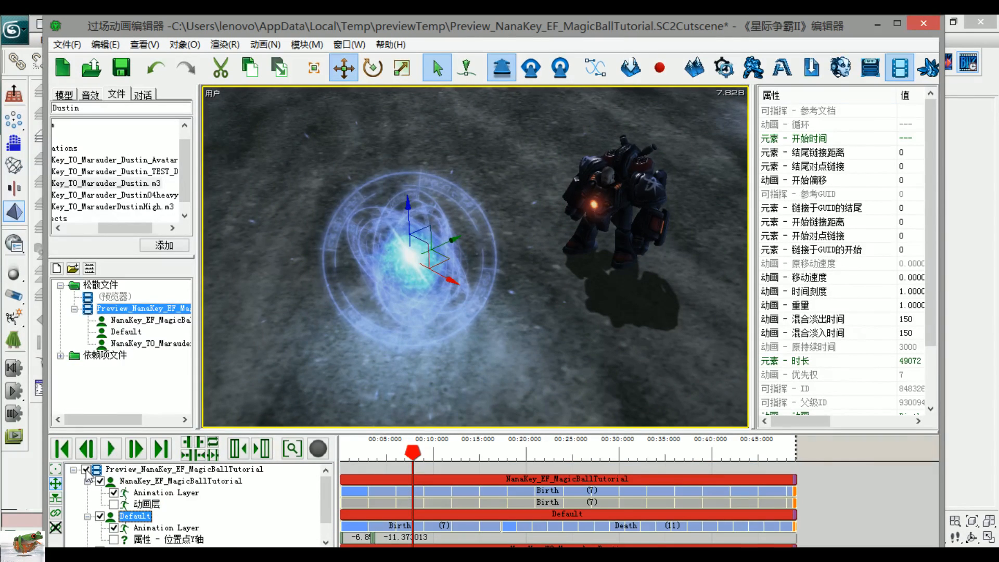
left_click(86, 469)
left_click(522, 318)
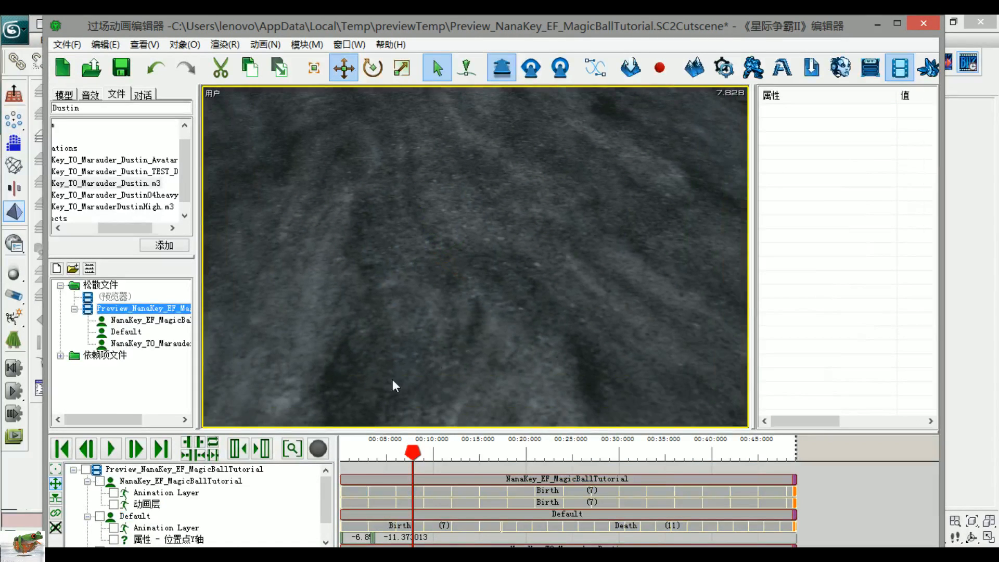
double_click(94, 470)
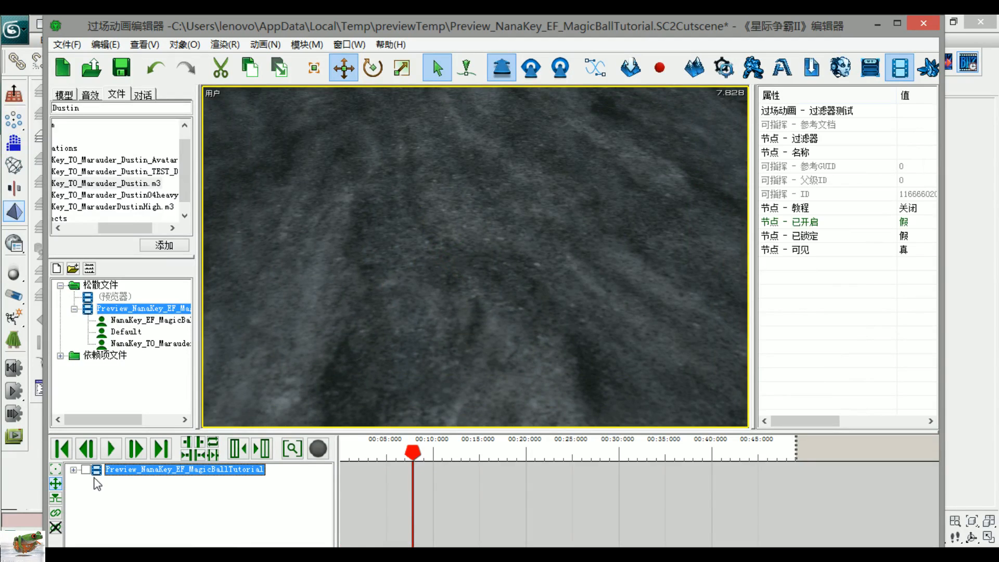
left_click(86, 469)
left_click(74, 470)
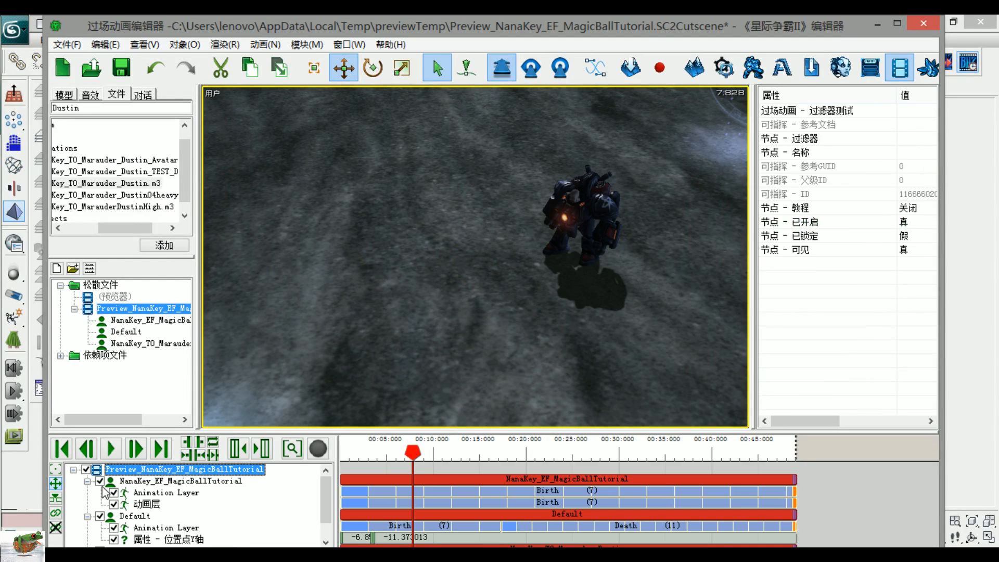
Step: Disable the NanaKey_EF_MagicBallTutorial model node and play a short stretch of the cutscene from the start
left_click(100, 482)
left_click_drag(620, 317, 529, 361)
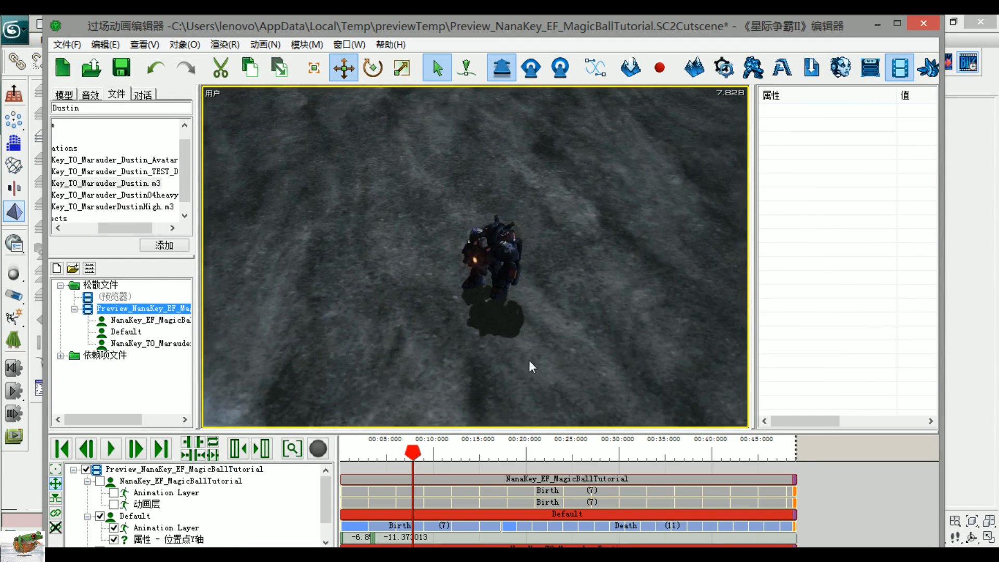
left_click_drag(414, 451, 339, 447)
scroll(399, 388, "down", 4)
middle_click_drag(417, 374, 532, 318)
key("space")
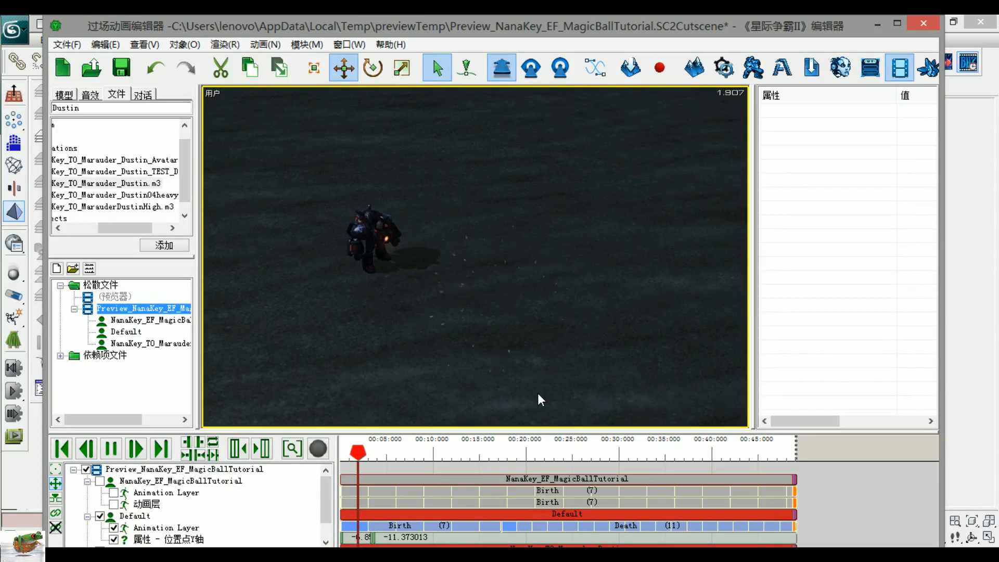
key("space")
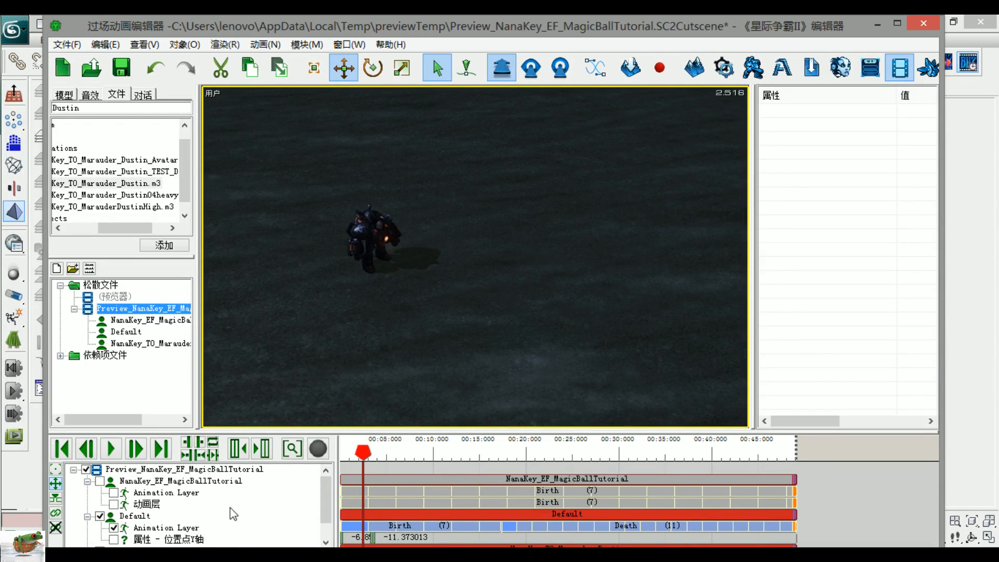
Step: Play the cutscene to about 4.7 s, move the Default magic ball model onto the Marauder, and resume playback
key("space")
key("space")
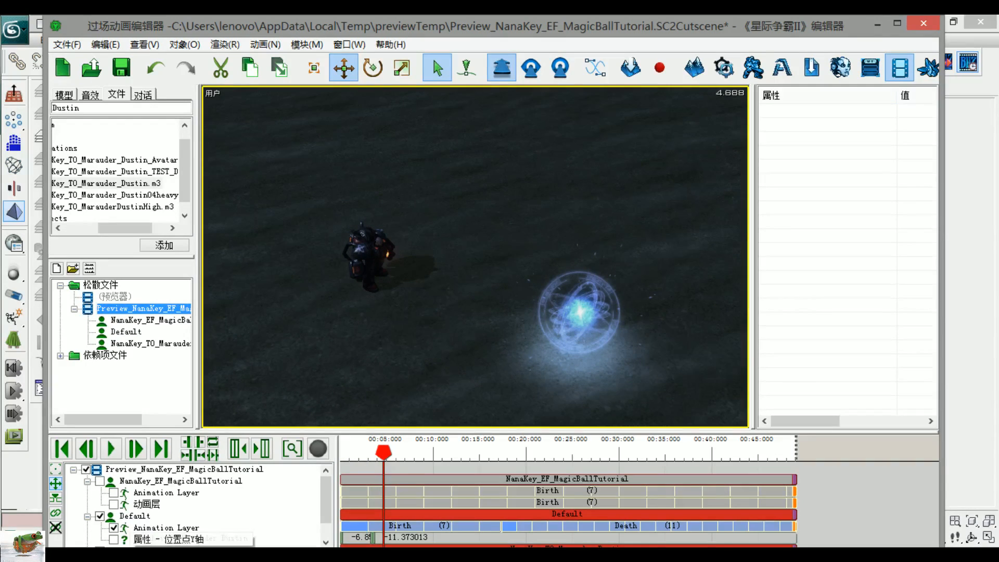
left_click(140, 481)
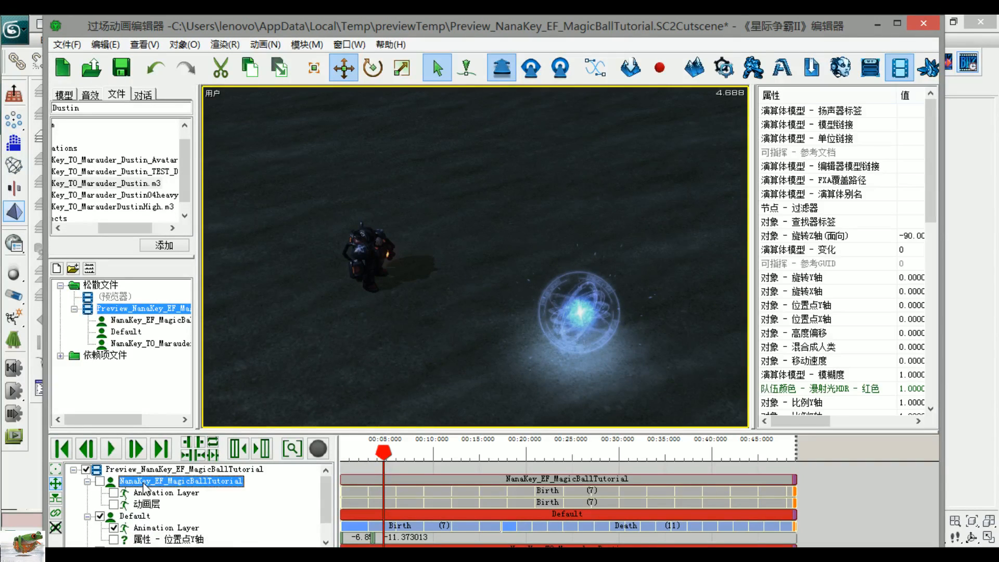
left_click(140, 517)
scroll(164, 519, "down", 1)
left_click_drag(535, 297, 353, 267)
key("space")
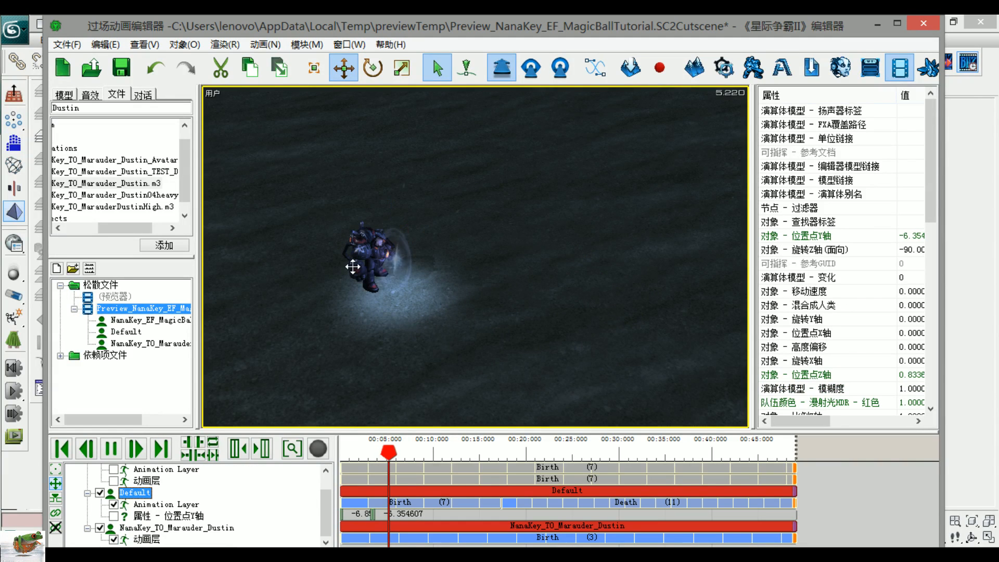
Step: Pause the cutscene at about 6.9 s and move the Marauder a short distance away from the magic ball
key("space")
right_click_drag(569, 313, 386, 323, "ctrl")
scroll(448, 346, "up", 5)
right_click_drag(448, 345, 264, 305, "ctrl")
scroll(312, 314, "up", 4)
right_click_drag(357, 321, 290, 335, "ctrl")
right_click_drag(406, 332, 508, 377)
scroll(546, 312, "up", 4)
left_click(592, 234)
scroll(598, 238, "down", 7)
right_click_drag(599, 238, 568, 257)
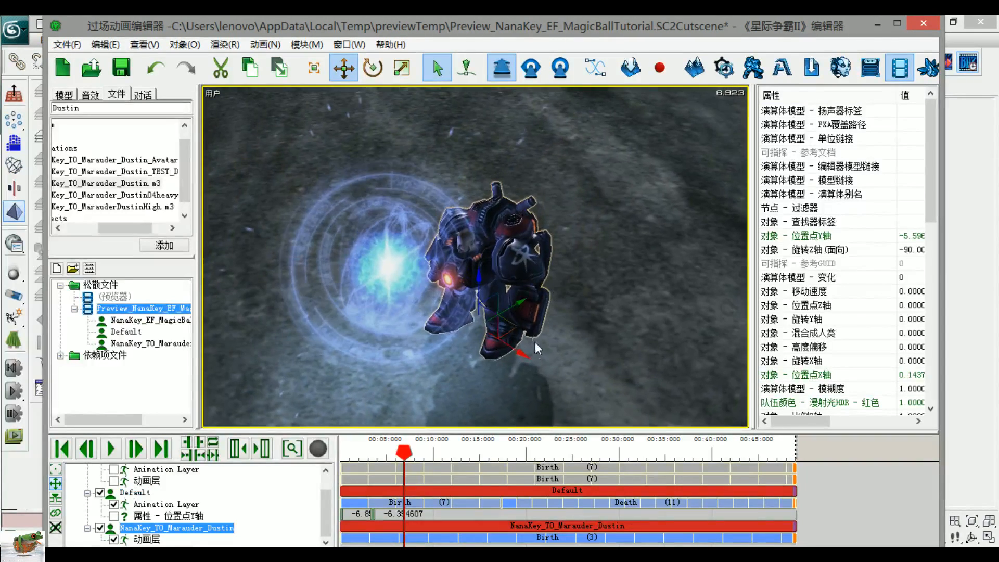
left_click_drag(513, 327, 581, 303)
right_click_drag(485, 385, 573, 297, "ctrl")
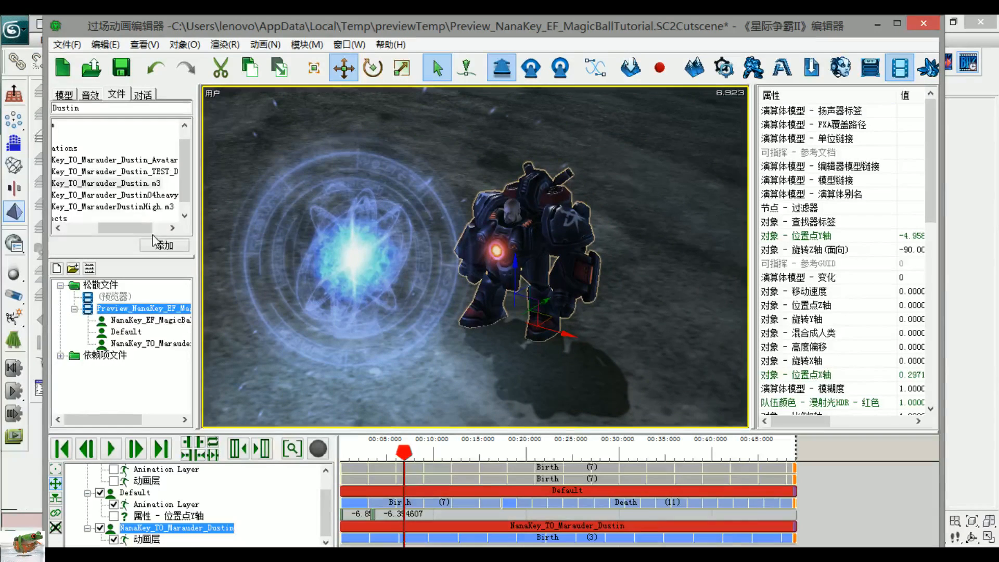
Step: Expand Dustin's Animations folder, widen the file list, and add NanaKey_AN_DustinBase107.m3a to the NanaKey_TO_Marauder_Dustin model
left_click_drag(132, 229, 93, 233)
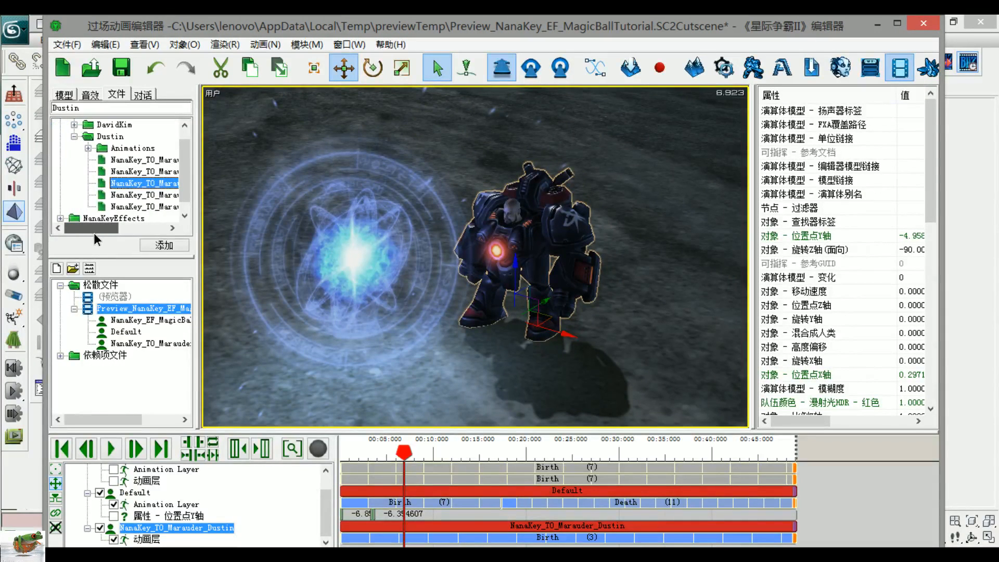
left_click(88, 148)
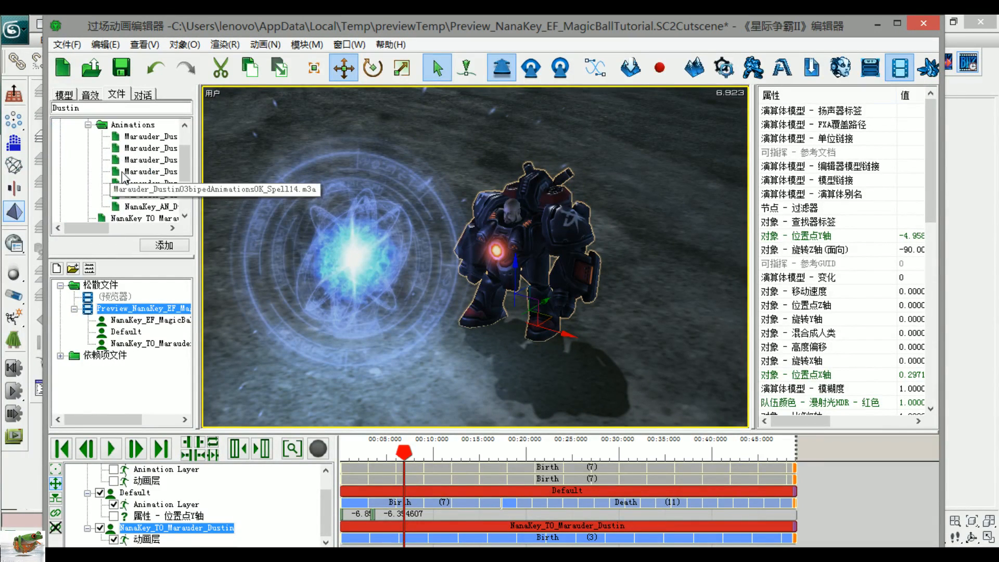
mouse_move(93, 229)
left_mouse_down()
mouse_move(120, 230)
mouse_move(95, 233)
left_mouse_up()
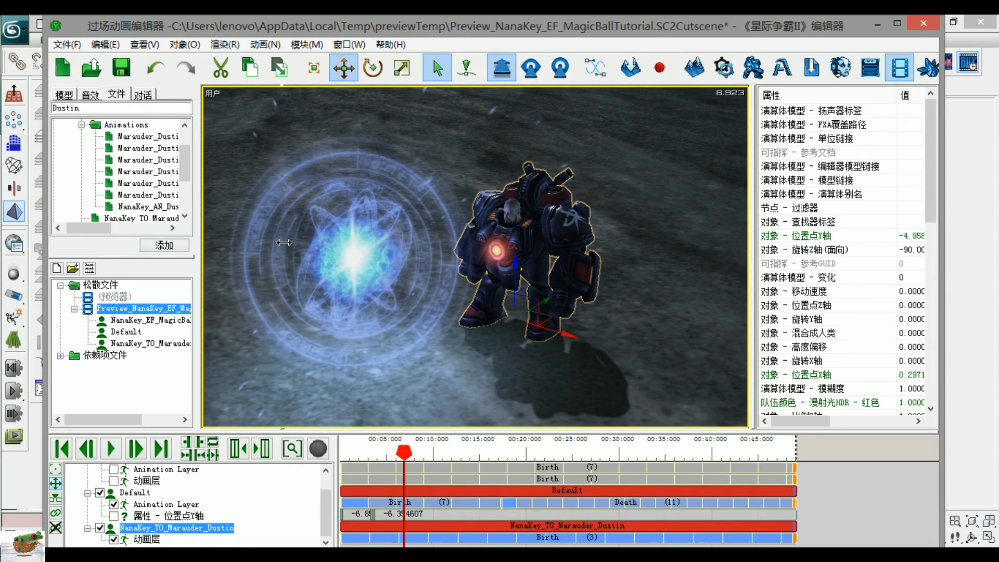
left_click_drag(284, 243, 284, 242)
left_click_drag(161, 228, 192, 224)
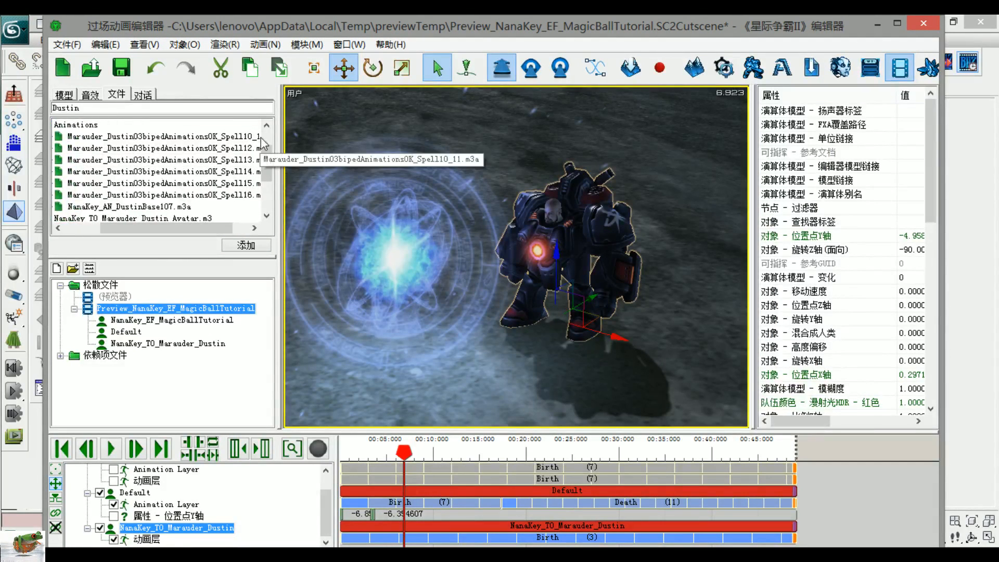
left_click_drag(161, 224, 183, 228)
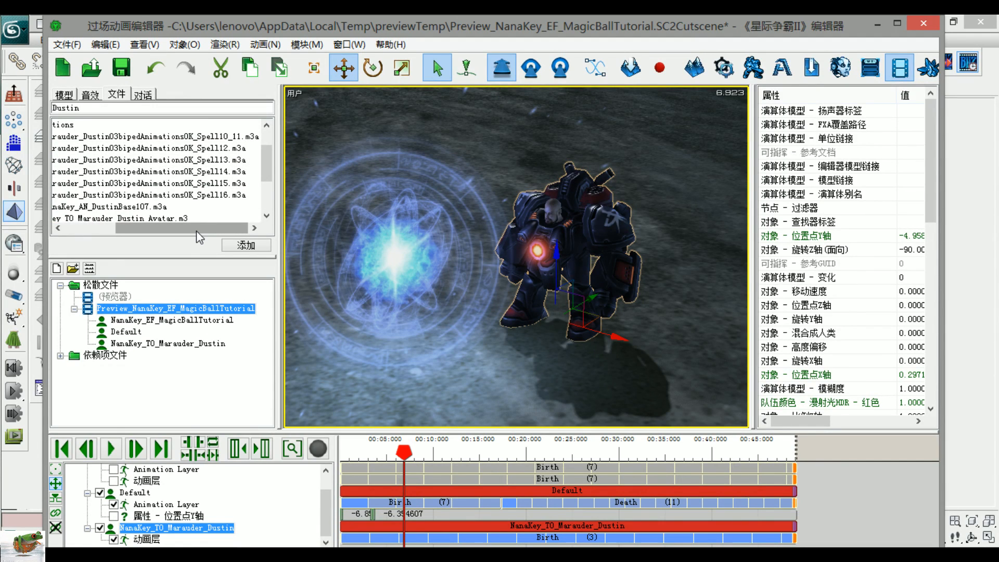
left_click_drag(196, 232, 185, 232)
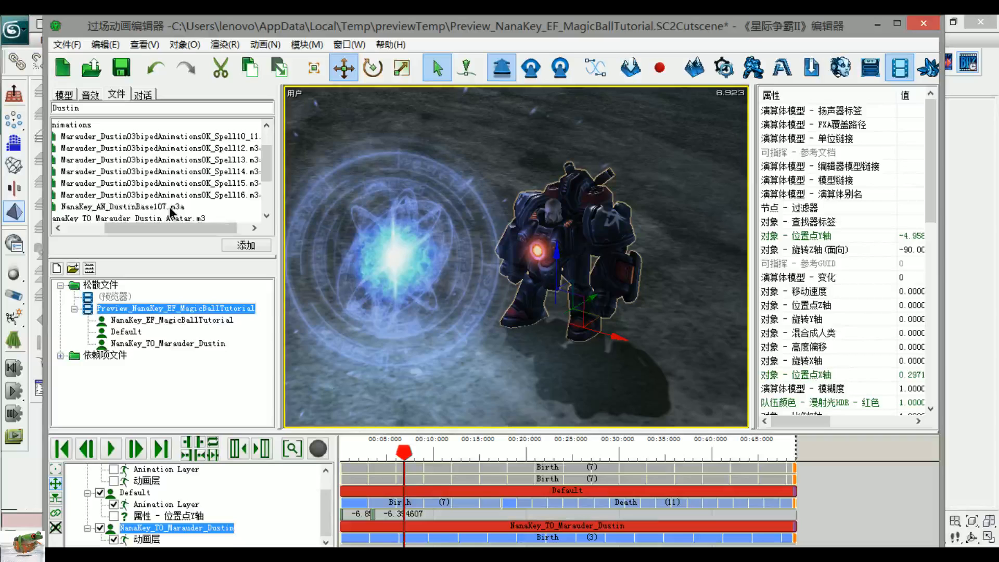
left_click(172, 218)
left_click(245, 245)
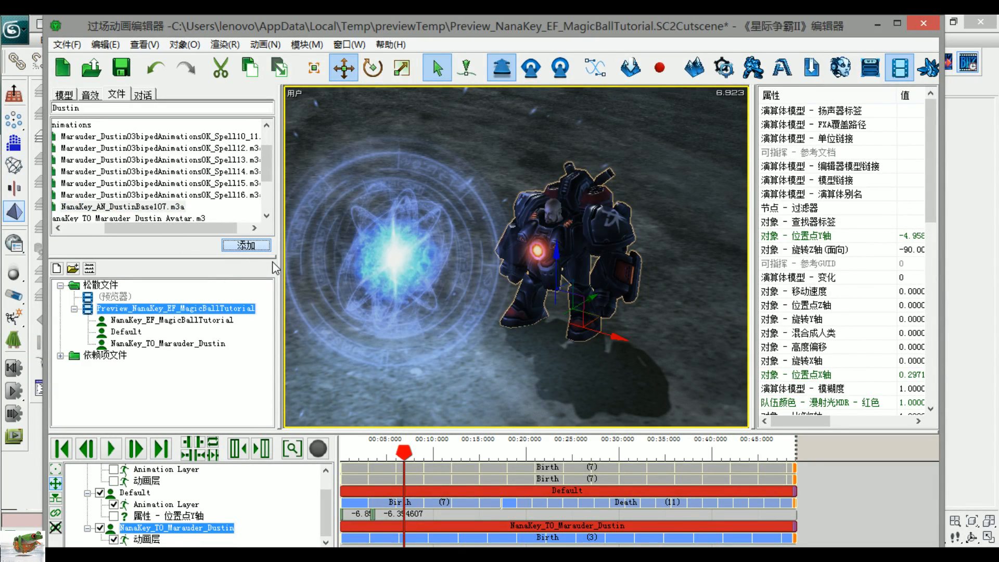
middle_click_drag(430, 344, 539, 509)
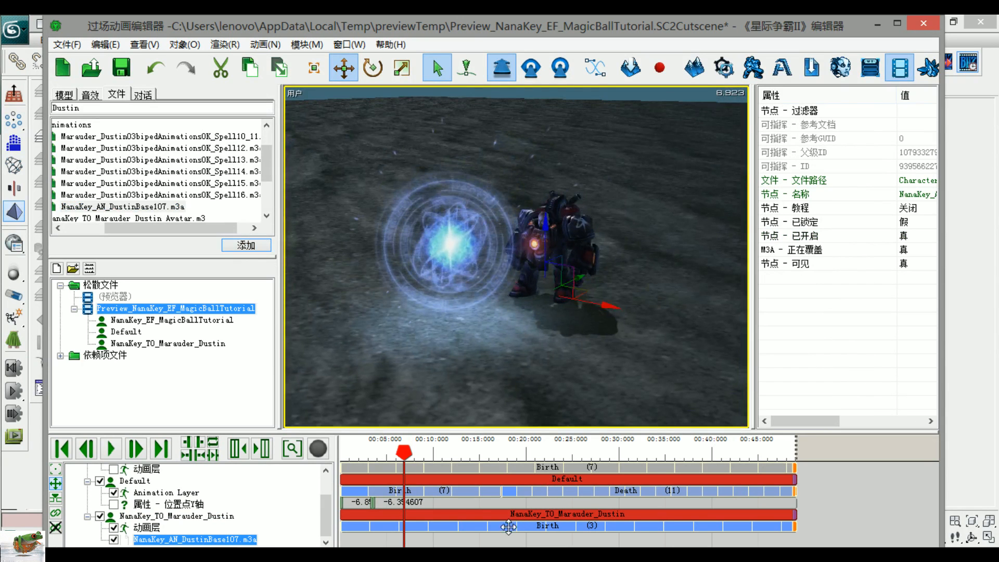
Step: Try to change the Marauder's Birth clip to Spell Q Channel Start Custom and replay a stretch of the cutscene
right_click(397, 525)
mouse_move(491, 439)
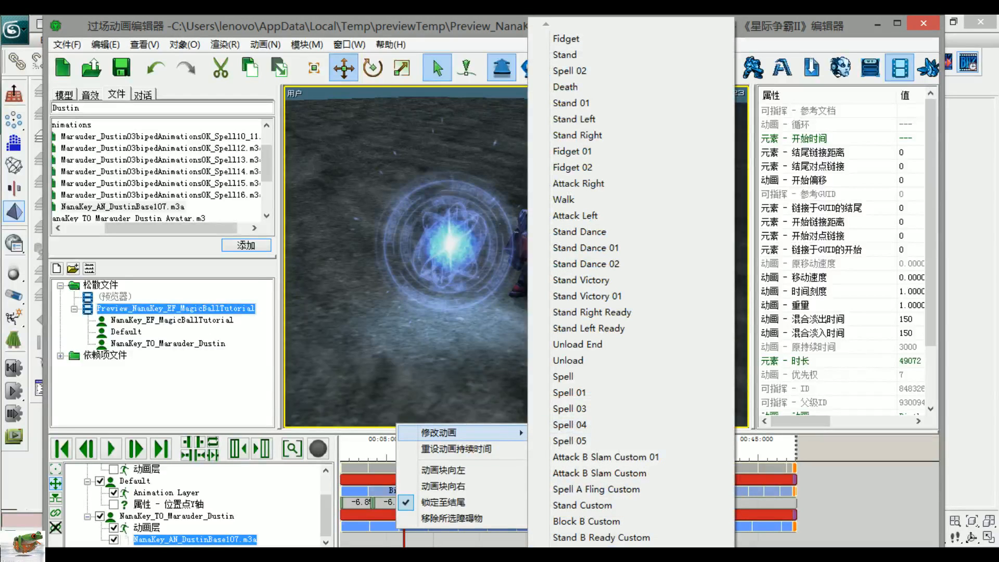
mouse_move(596, 551)
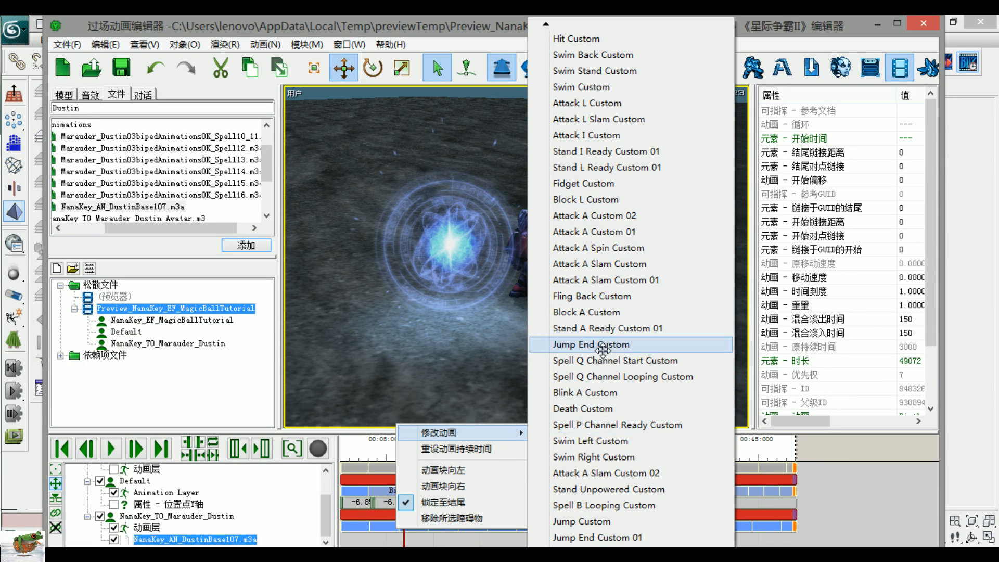
left_click(625, 366)
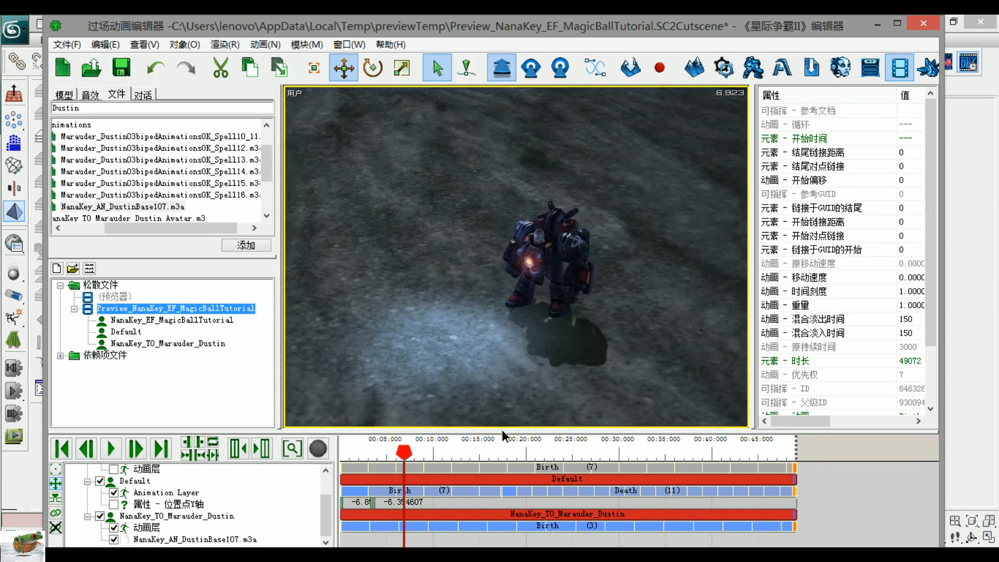
left_click_drag(400, 454, 361, 454)
key("space")
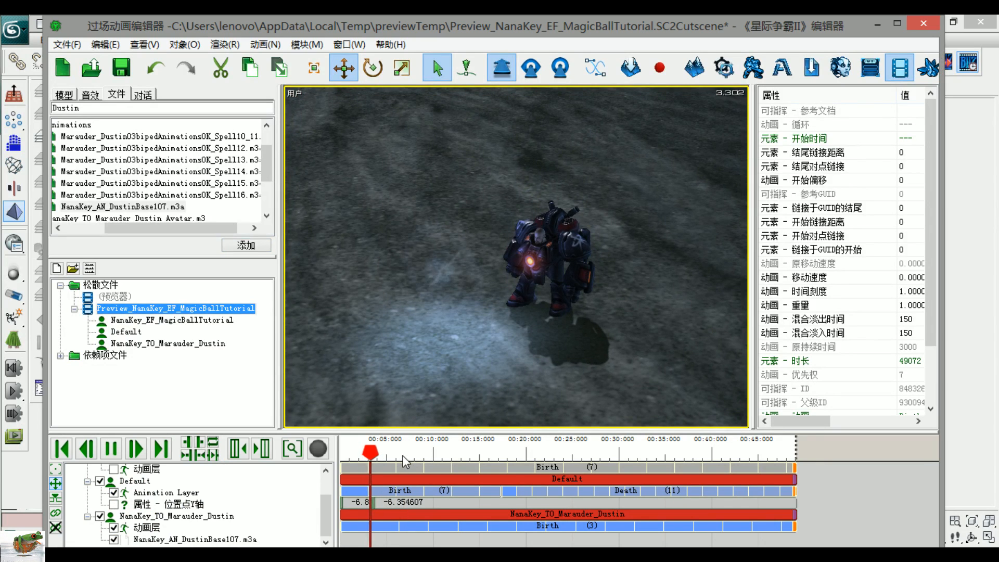
key("space")
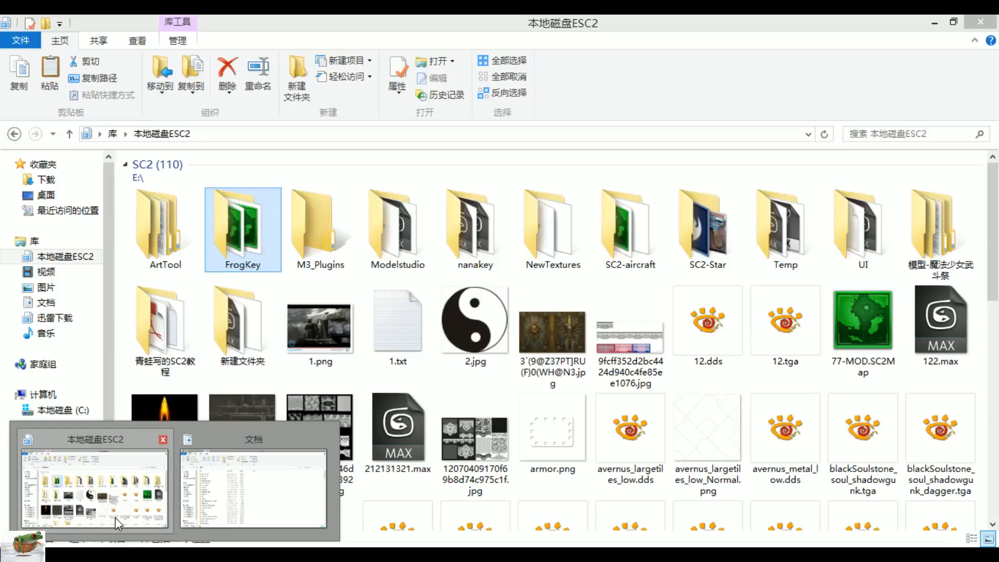
Step: Switch to File Explorer and open Nomenclature of StarCraft II Models Custom Animations.pdf from the 青蛙写的SC2教程 folder
left_click(115, 517)
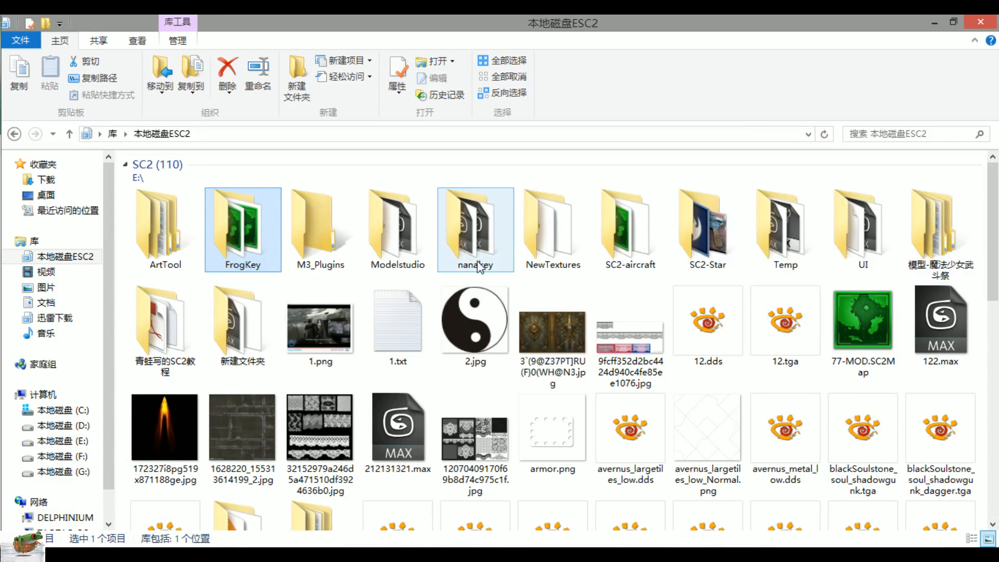
double_click(161, 331)
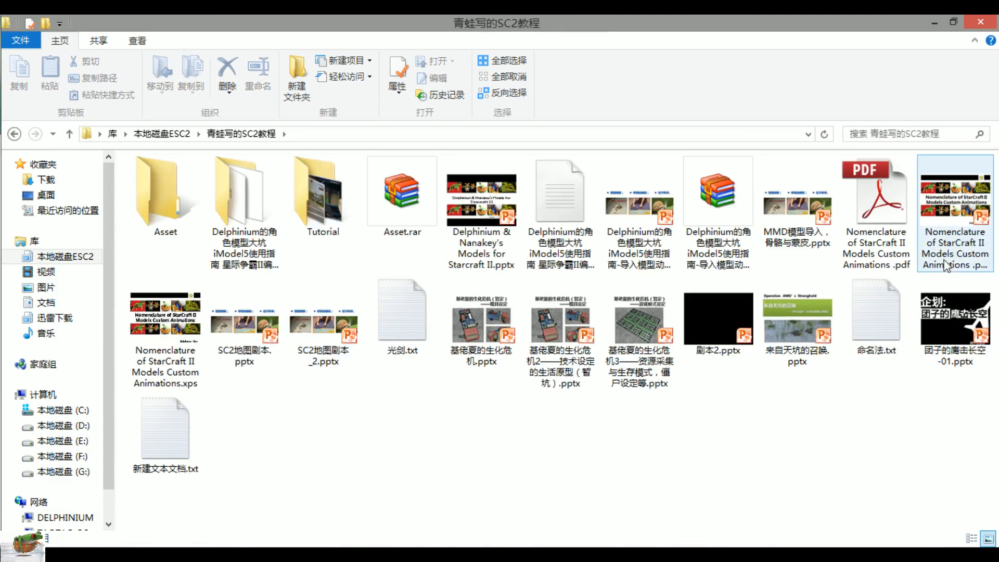
left_click(873, 223)
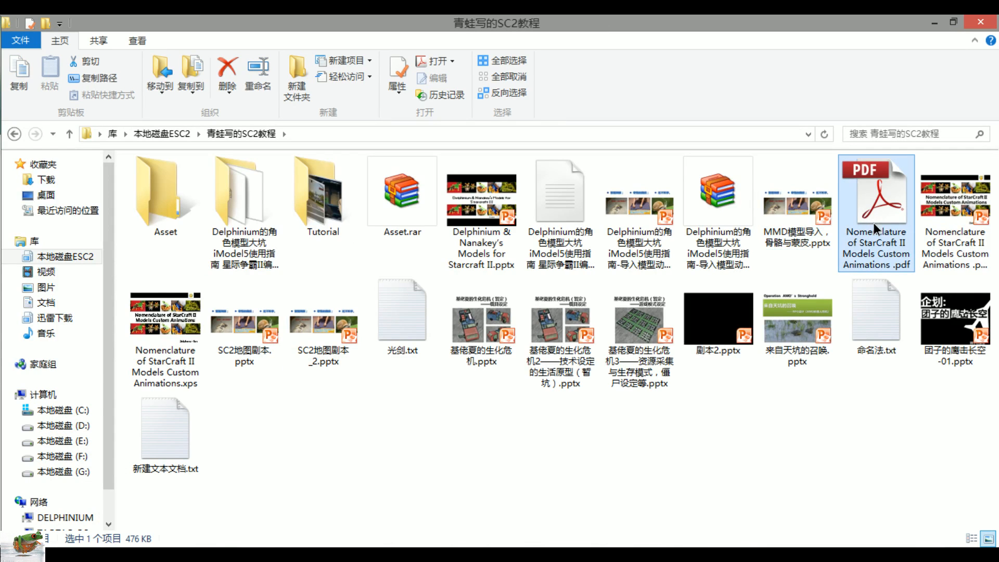
double_click(479, 305)
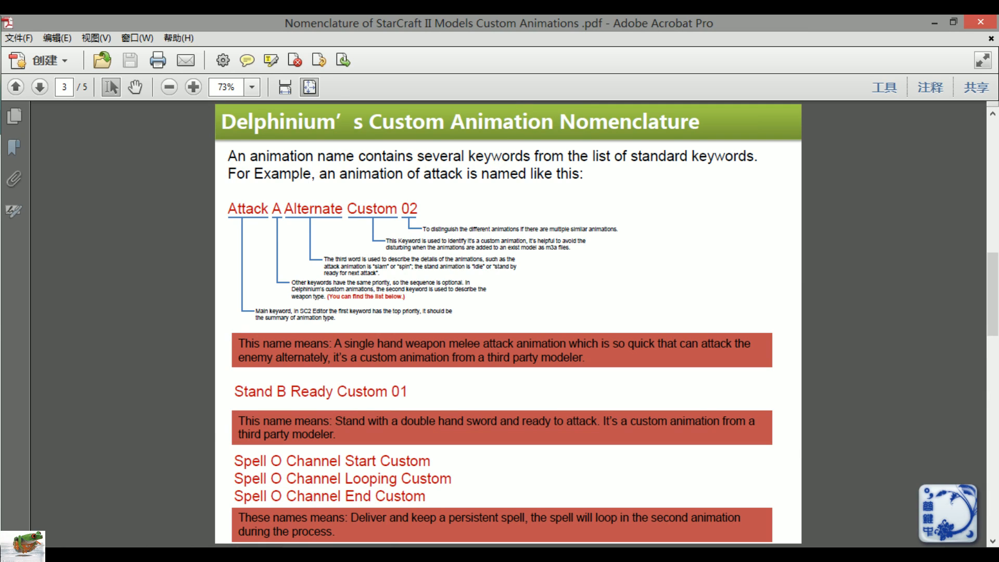
Step: Examine the custom animation naming example and the keyword list on pages 3 and 4, and return to the cutscene editor
double_click(247, 209)
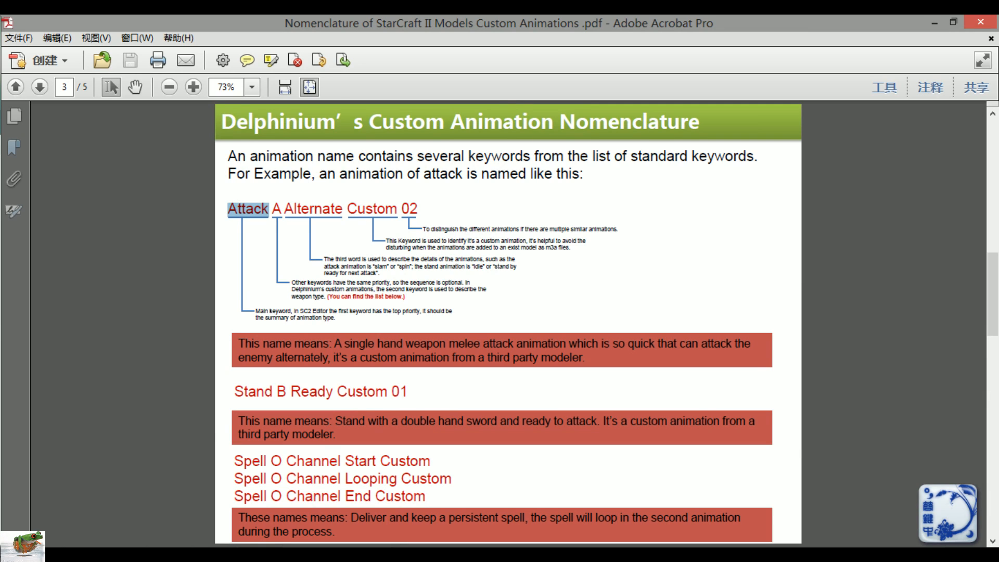
key("Right")
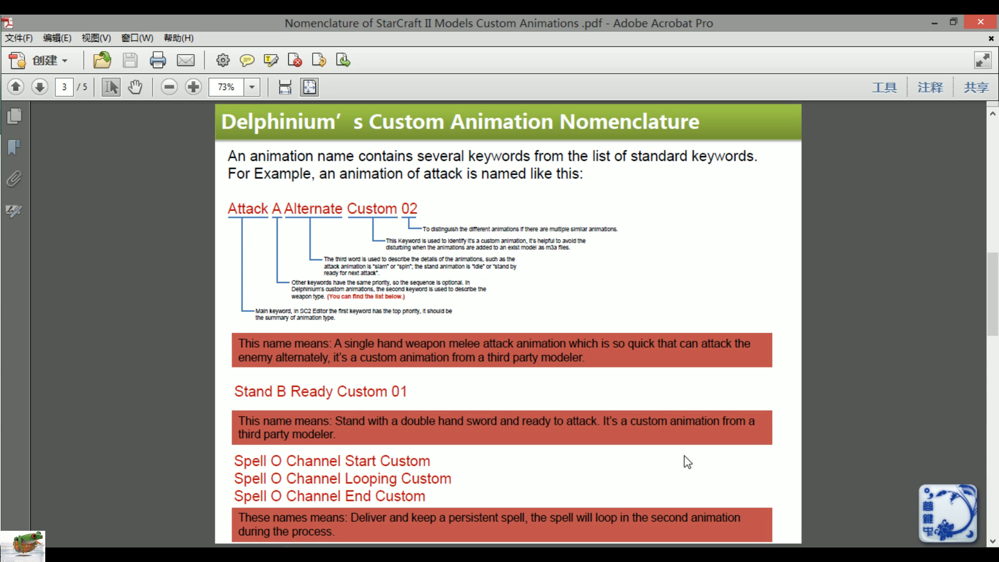
scroll(837, 293, "down", 2)
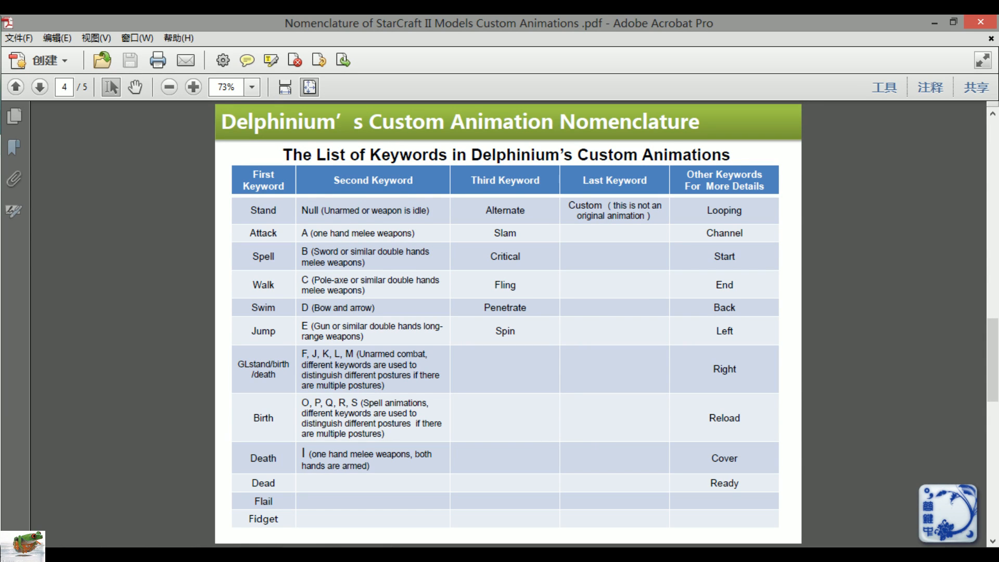
left_click(980, 22)
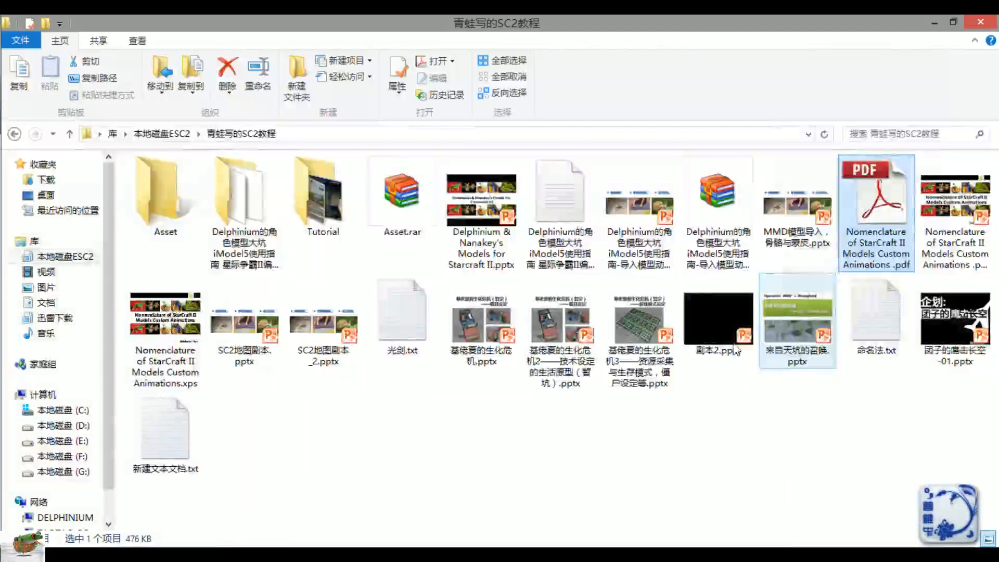
left_click(991, 21)
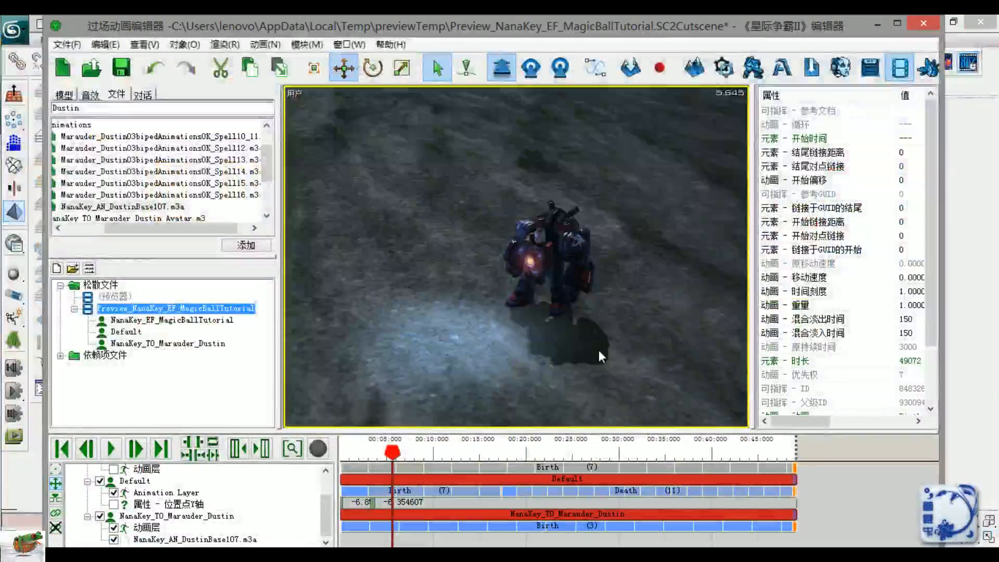
Step: Change the Marauder's Birth animation clip to Spell Q Channel Looping Custom
right_click(477, 529)
mouse_move(546, 433)
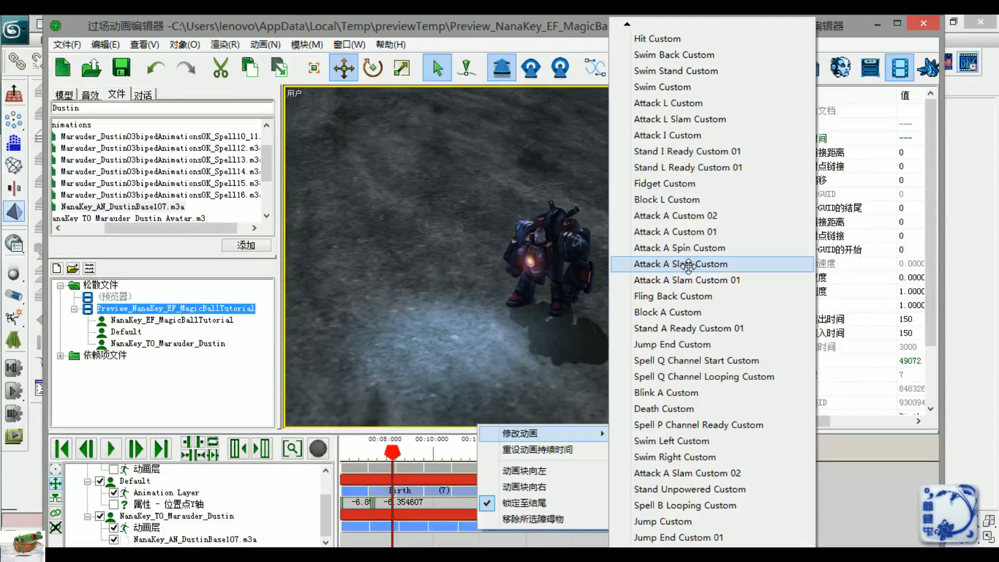
left_click(697, 375)
Step: Play the cutscene to about 12 s and examine the Marauder's spell animation from several angles and close up
key("space")
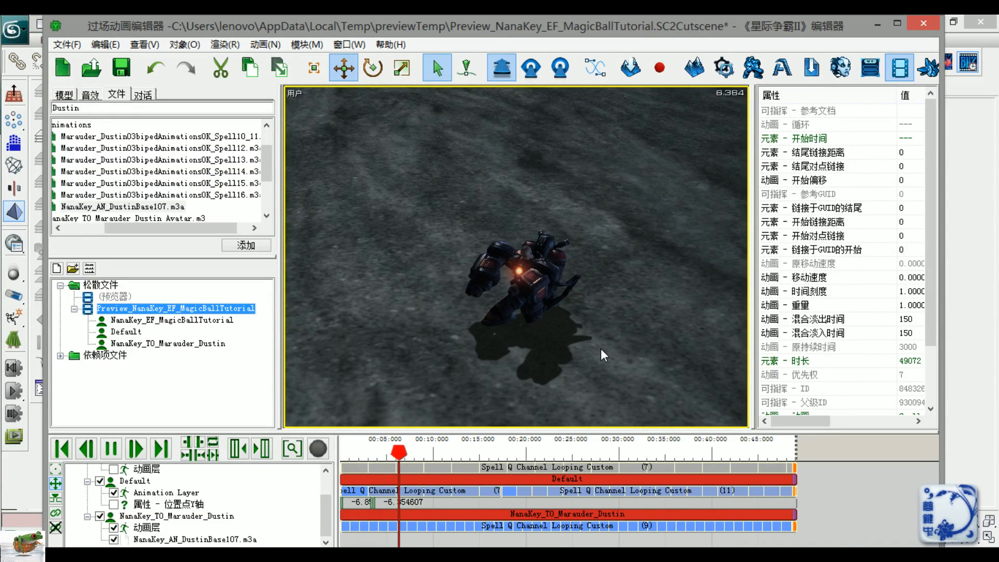
middle_click_drag(410, 324, 881, 364)
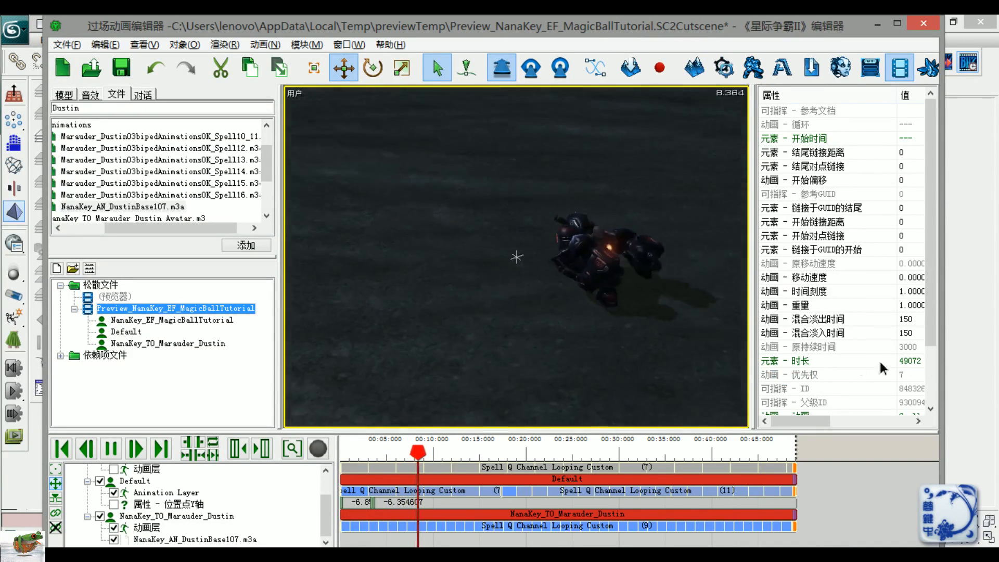
middle_click_drag(489, 292, 956, 323)
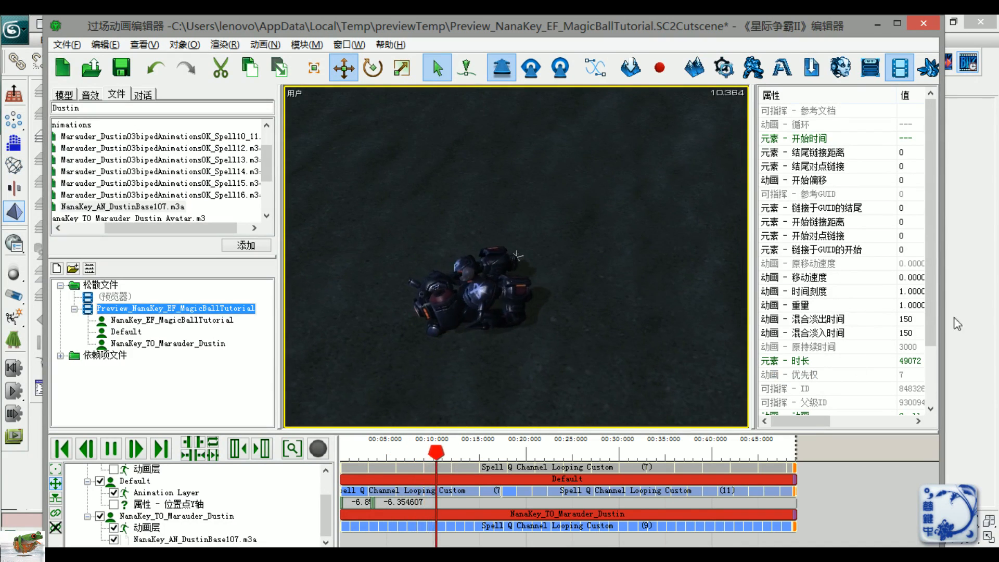
scroll(679, 313, "up", 5)
key("space")
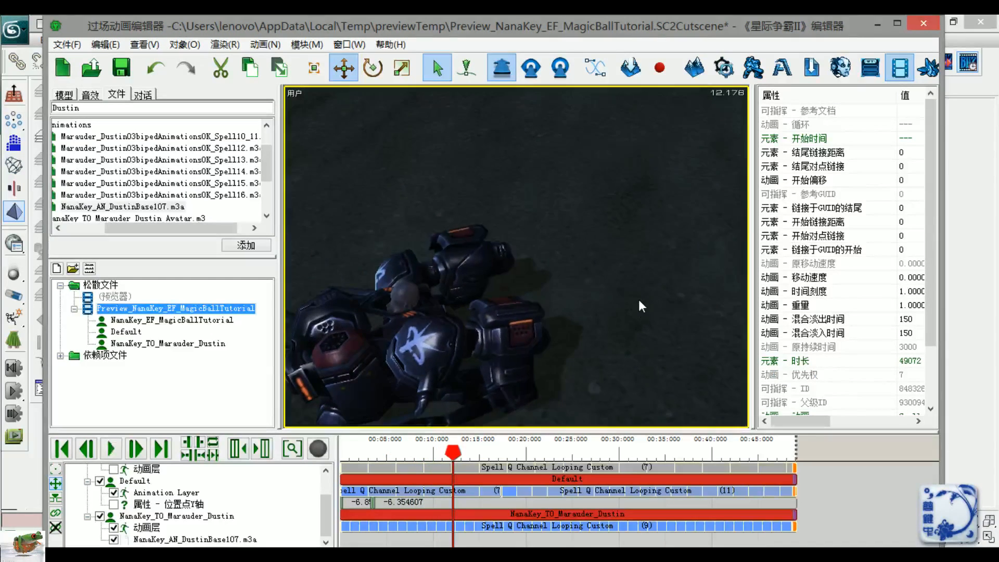
Step: Change both animation clips of the Default magic ball model to Birth
scroll(641, 292, "down", 5)
middle_click_drag(593, 315, 500, 328)
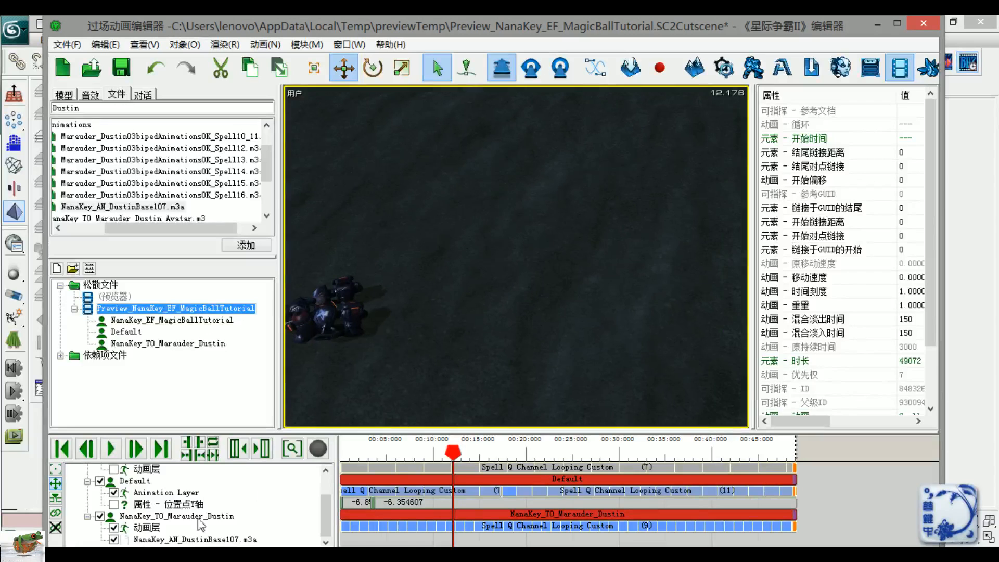
left_click(157, 517)
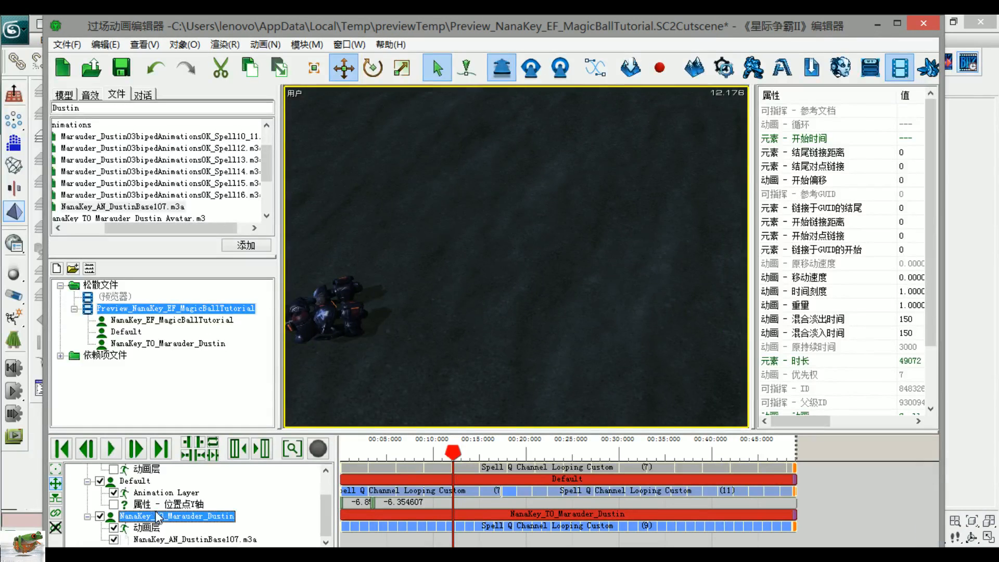
left_click(135, 482)
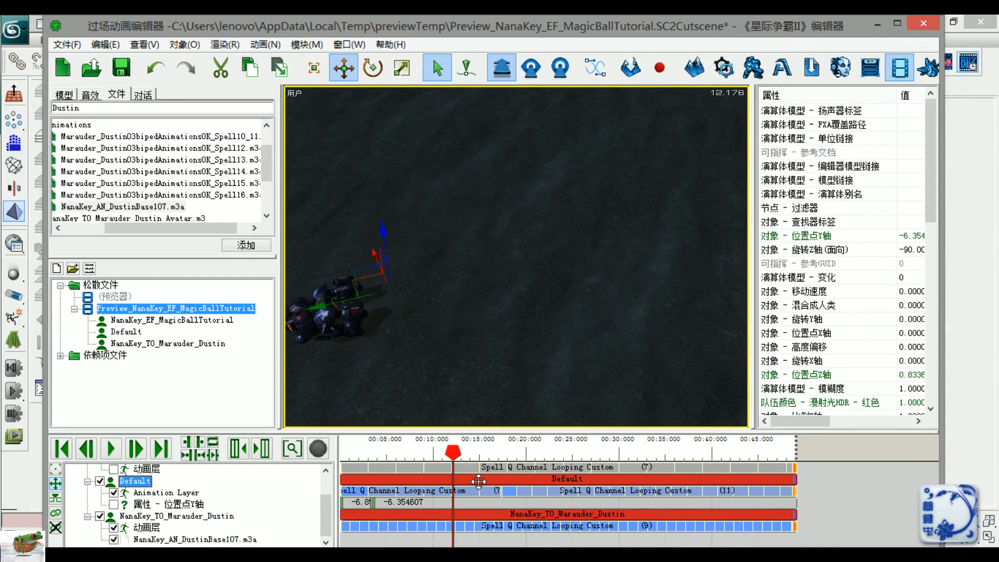
right_click(415, 489)
mouse_move(498, 400)
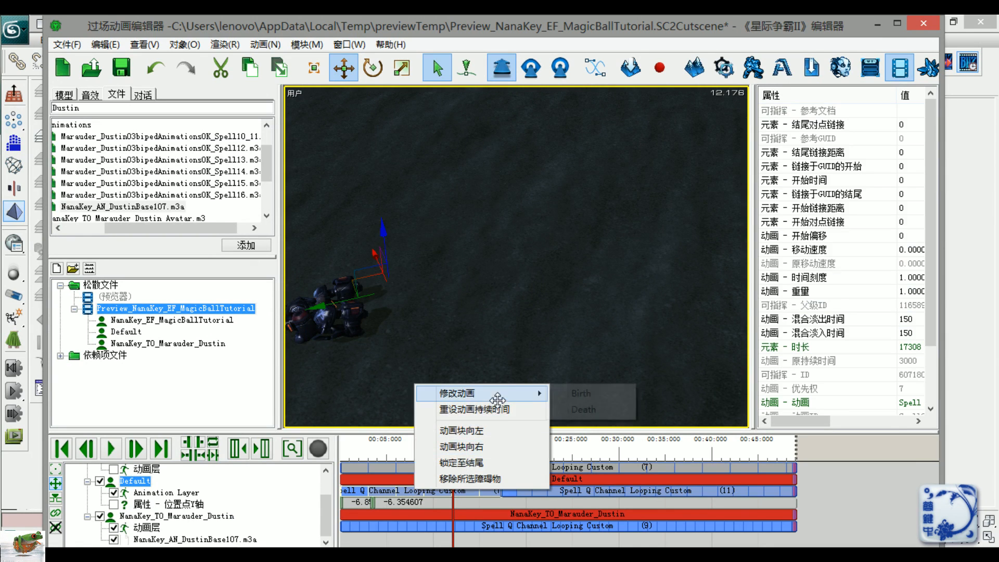
left_click(581, 393)
right_click(532, 490)
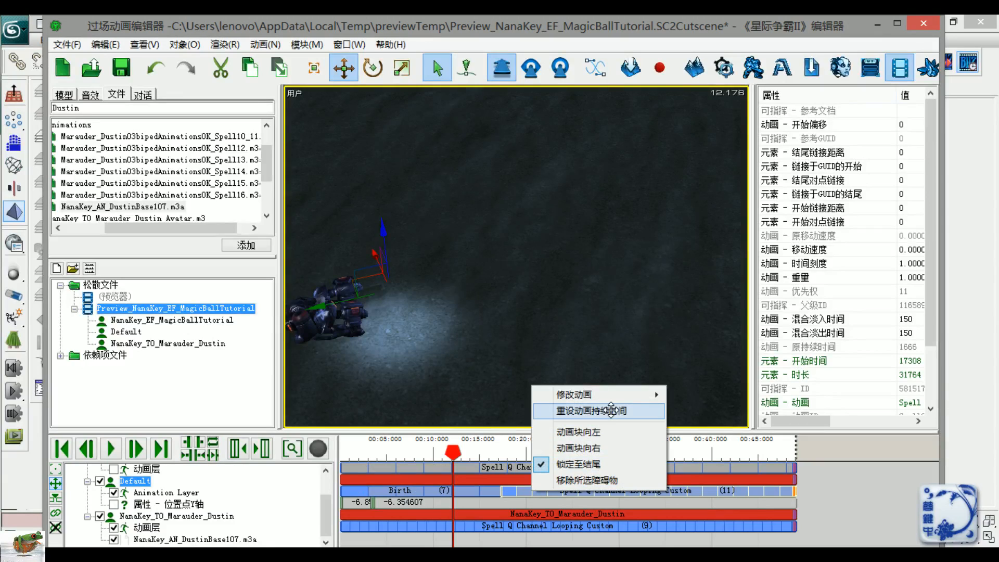
mouse_move(614, 395)
left_click(679, 394)
Step: Remove the Default model's second Birth clip and extend the first one to the end of the cutscene, about 49.7 s
right_click(510, 495)
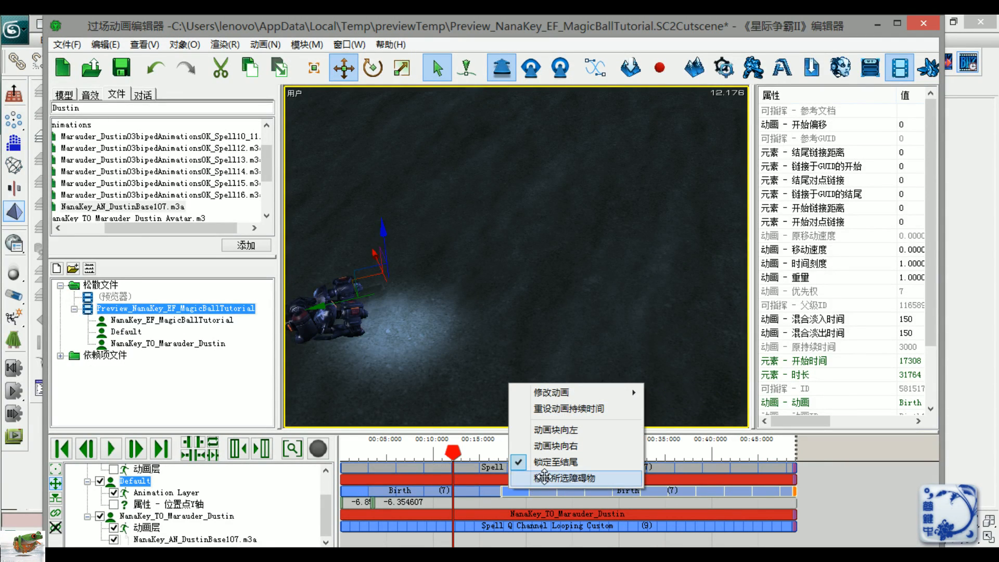
left_click(544, 477)
left_click_drag(496, 495, 800, 490)
Step: Play the cutscene from its start to about 4.5 s and examine the magic ball beside the Marauder close up
left_click_drag(390, 451, 248, 450)
left_click_drag(650, 362, 270, 273)
key("space")
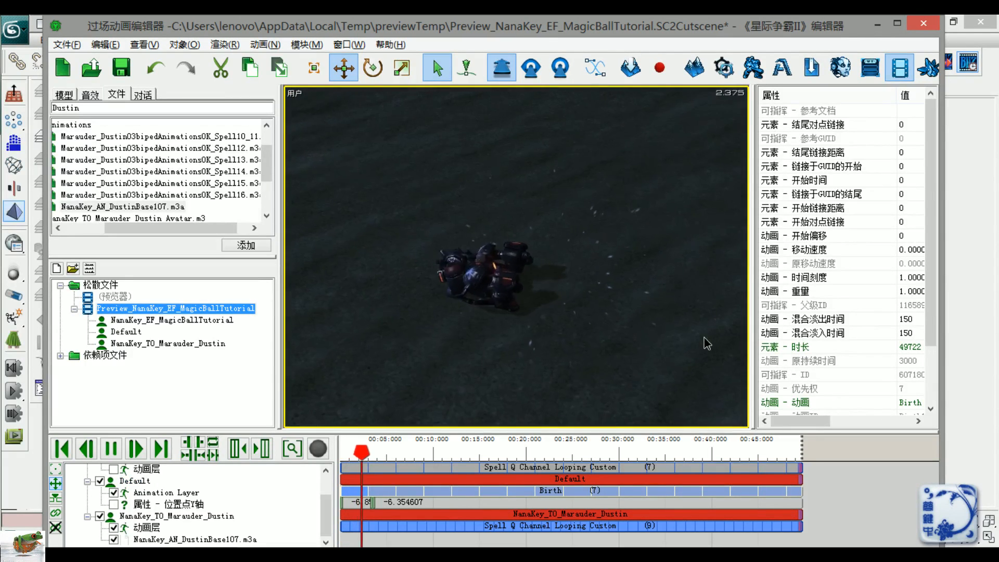
key("space")
middle_click_drag(470, 361, 442, 221)
scroll(490, 339, "up", 3)
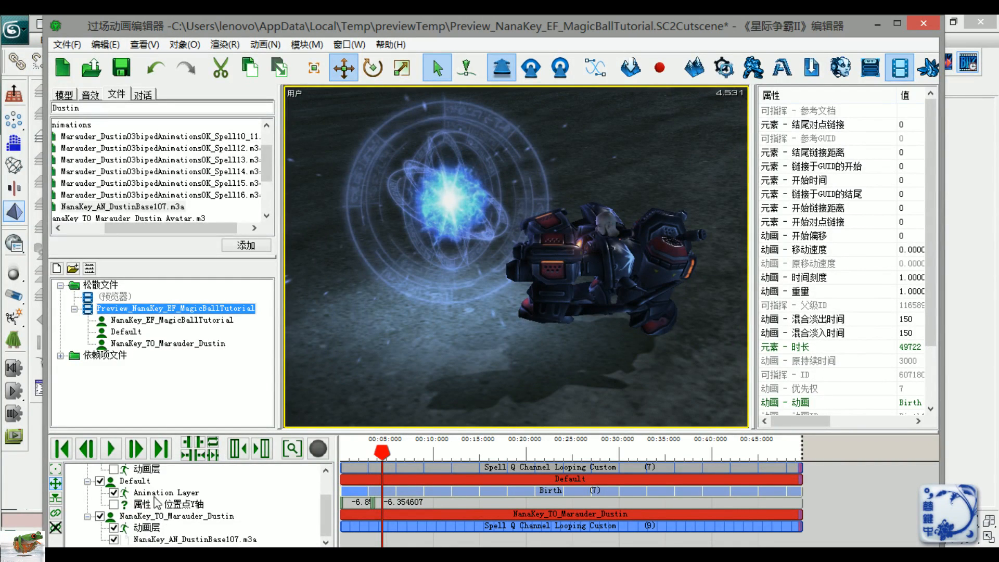
Step: Move the Default magic ball towards the Marauder's hands, to about X 0.28, Y -6.20, Z 0.54
left_click(136, 482)
left_click_drag(485, 171, 509, 211)
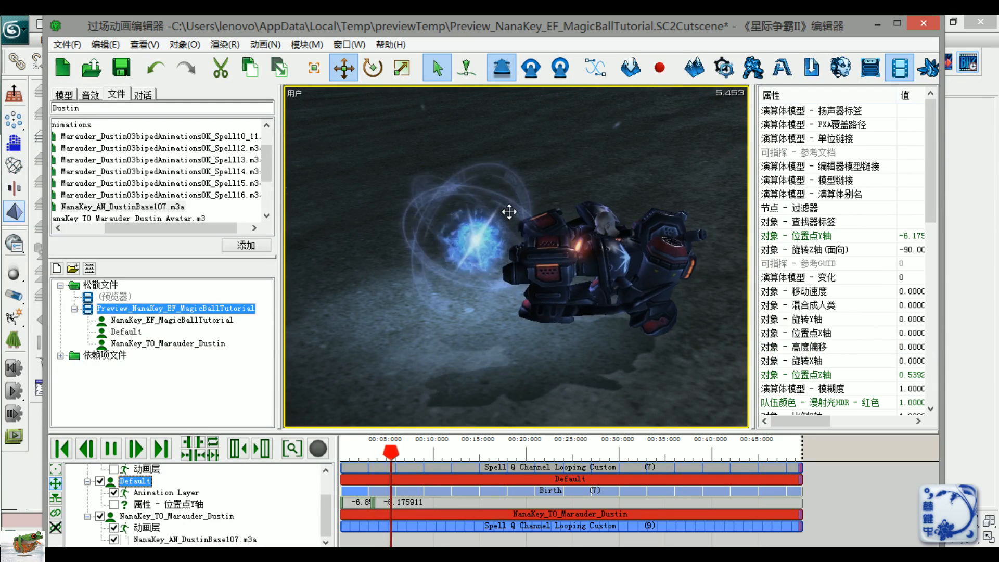
middle_click_drag(553, 240, 489, 306)
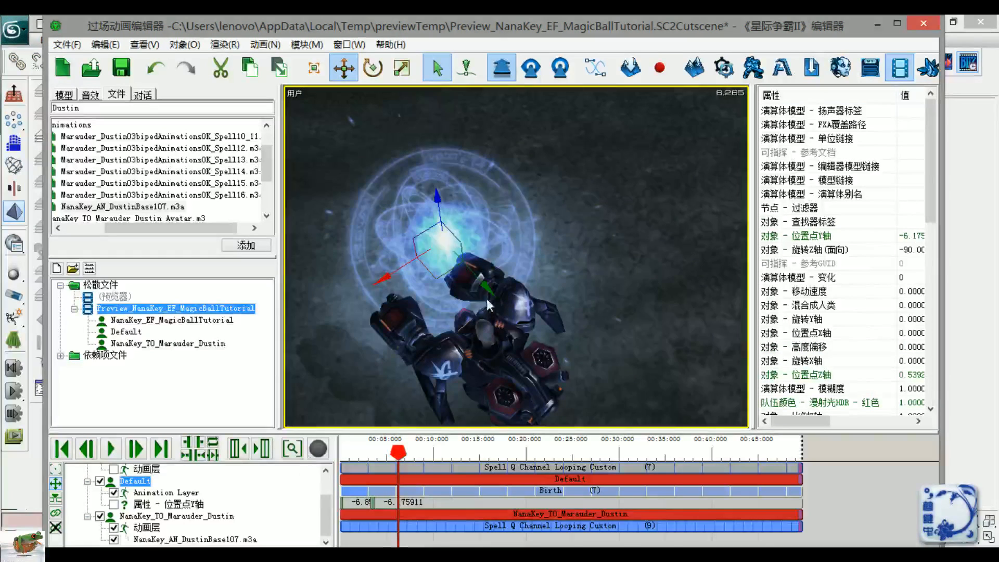
left_click_drag(434, 278, 408, 299)
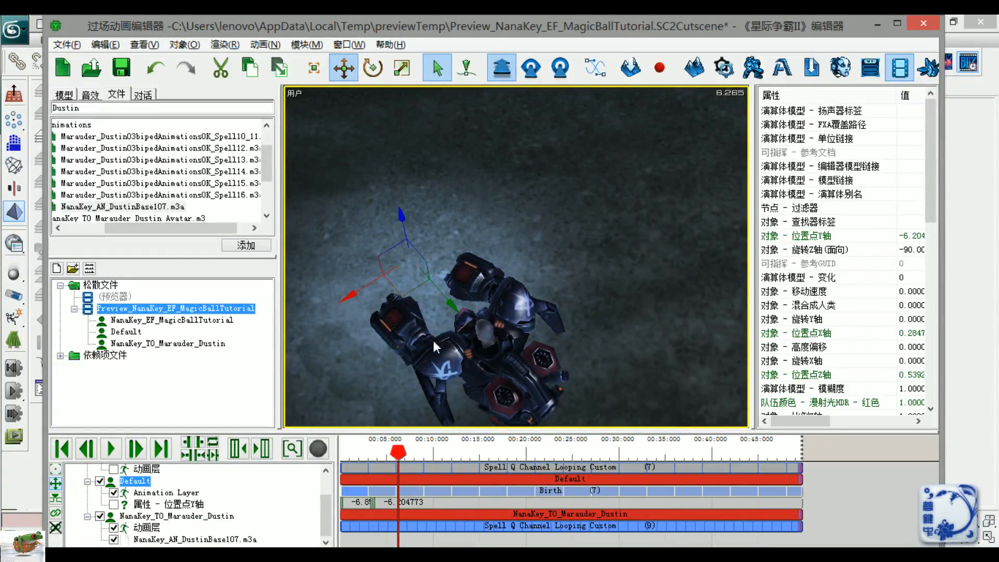
Step: Play the cutscene to about 8.1 s and scale the Default magic ball down uniformly to about half its size
key("space")
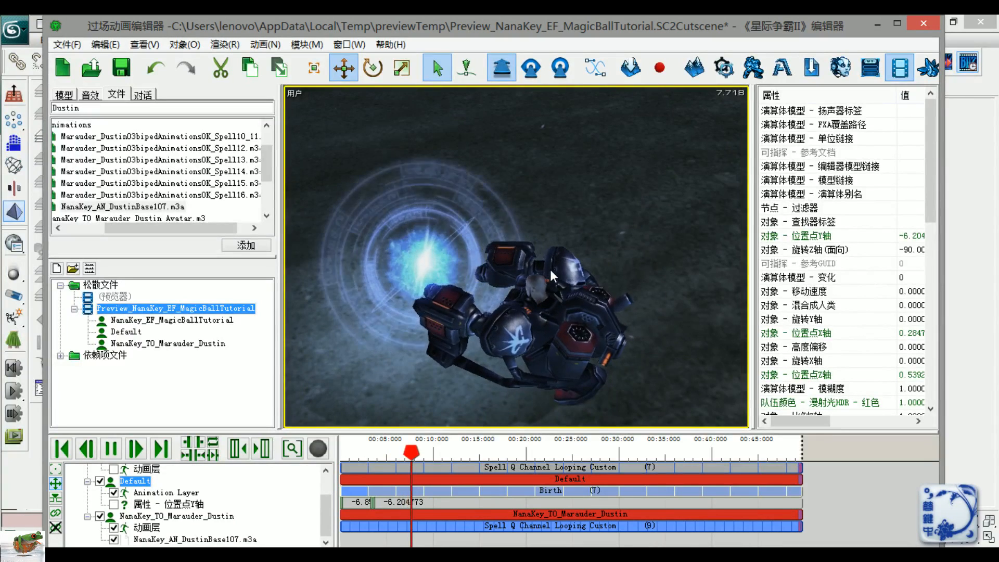
key("space")
middle_click_drag(447, 293, 496, 263)
scroll(496, 264, "up", 3)
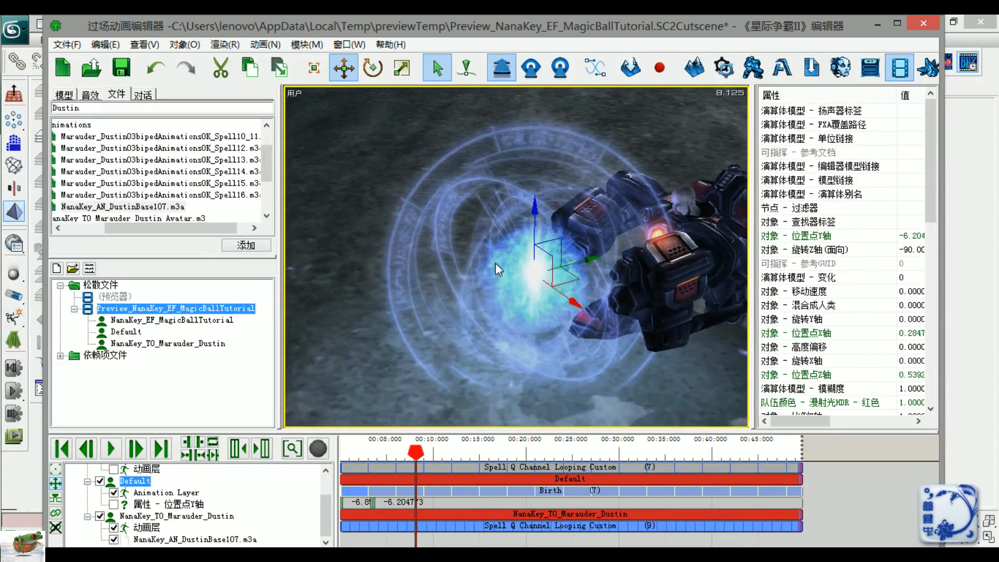
key("r")
key("ctrl+space")
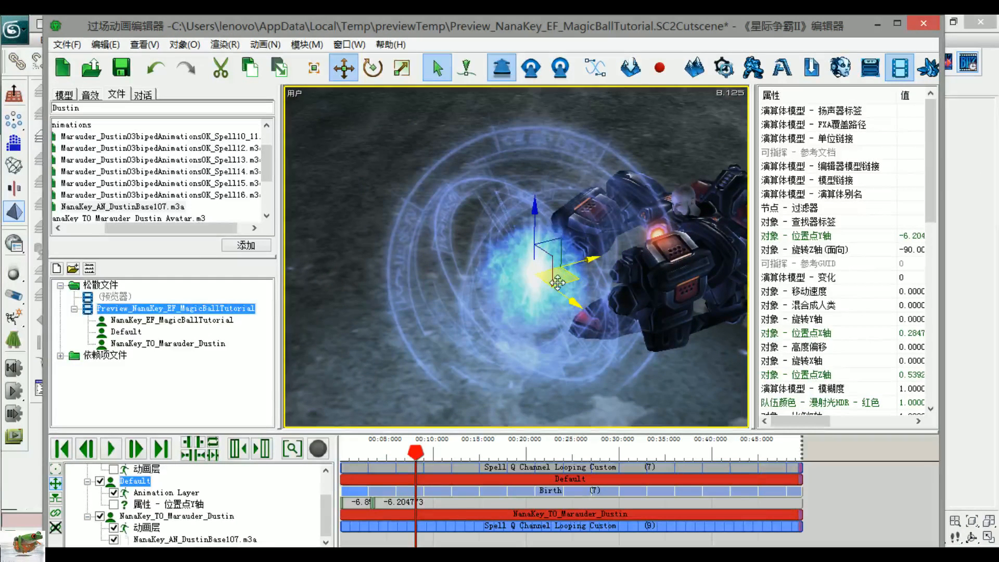
key("r")
left_click_drag(531, 275, 544, 326)
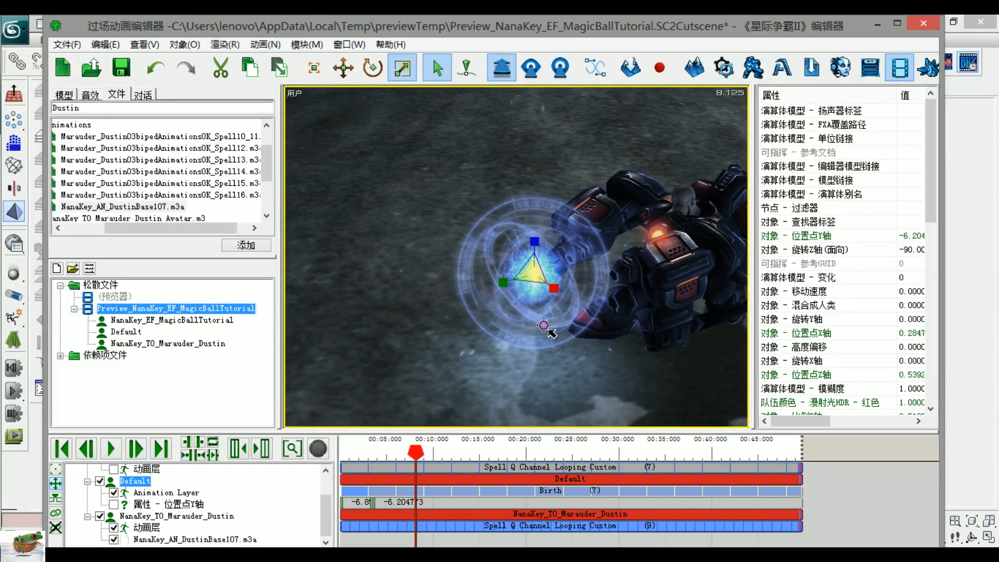
Step: Reposition the scaled magic ball between the Marauder's two hands, at about X 0.37 and Y -6.17
middle_click_drag(542, 325, 794, 398)
middle_click_drag(604, 289, 451, 391)
key("w")
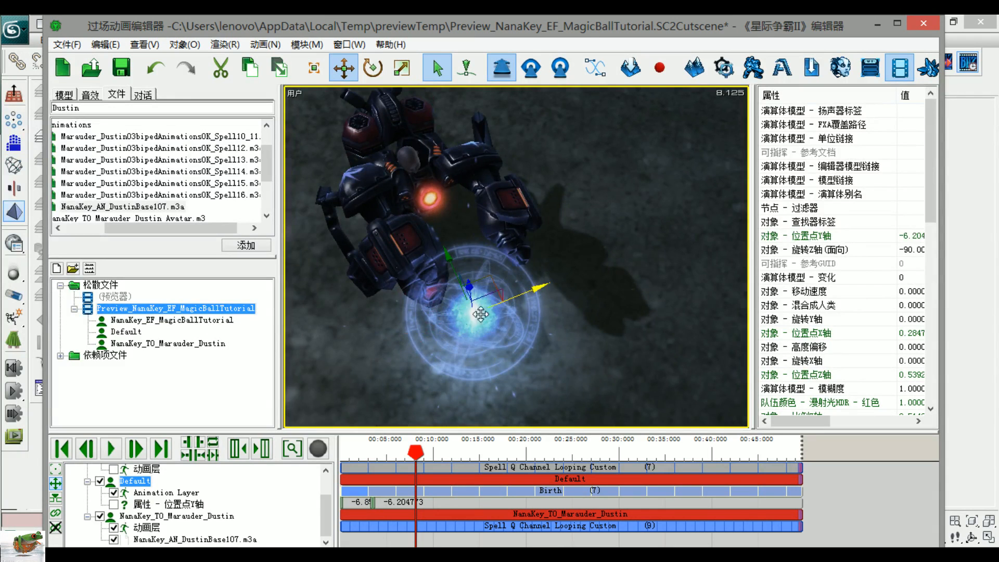
left_click_drag(490, 283, 503, 287)
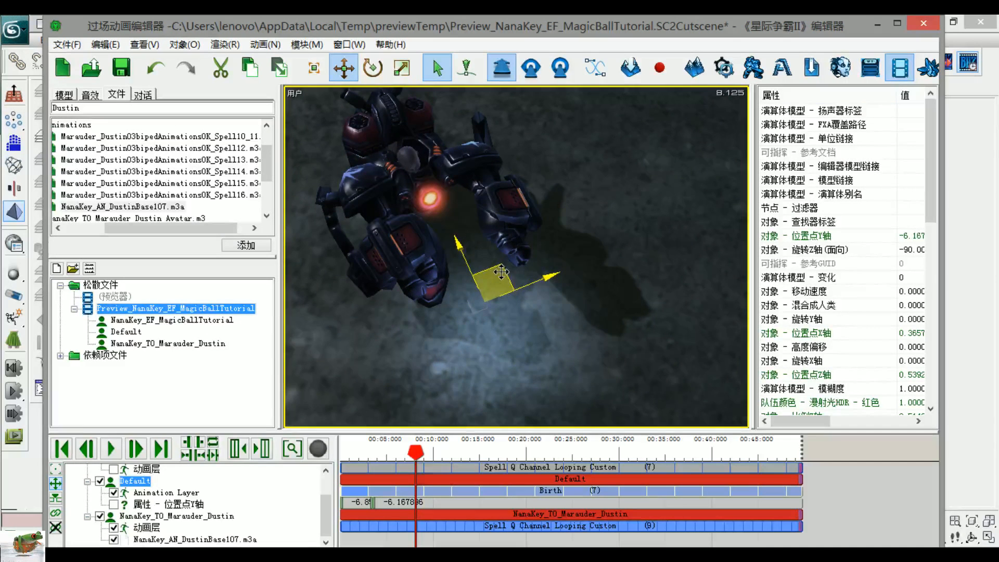
Step: Play the cutscene to about 17.9 s and check the ball against the Marauder's hands from several angles
key("space")
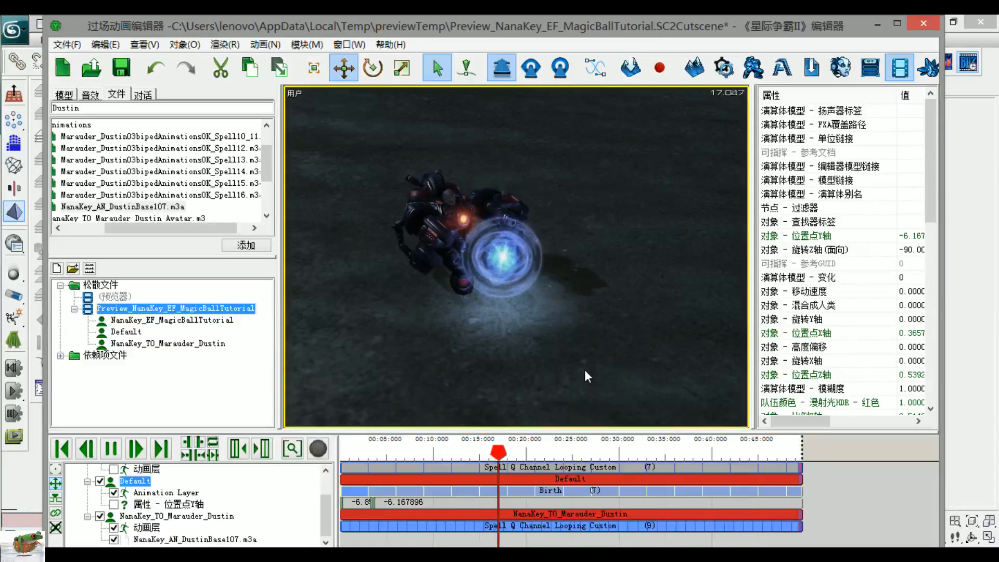
key("space")
middle_click_drag(500, 330, 748, 376)
middle_click_drag(614, 329, 292, 252)
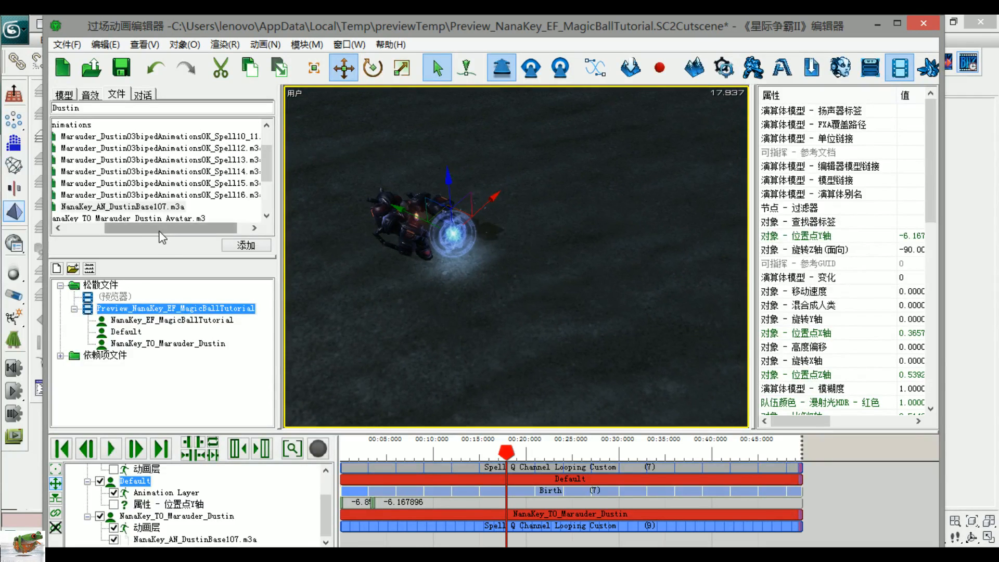
left_click_drag(159, 230, 105, 234)
scroll(162, 191, "down", 2)
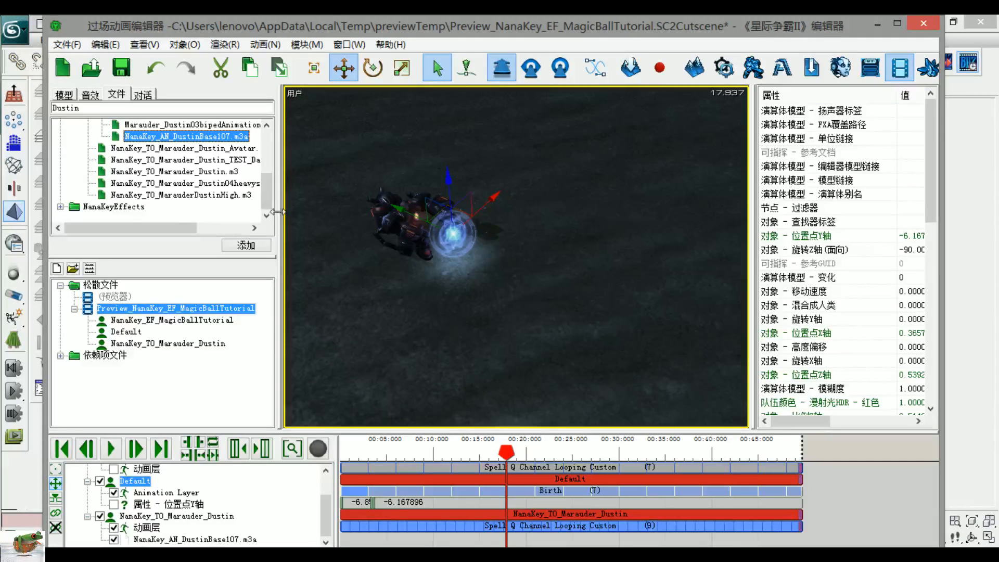
left_click(511, 308)
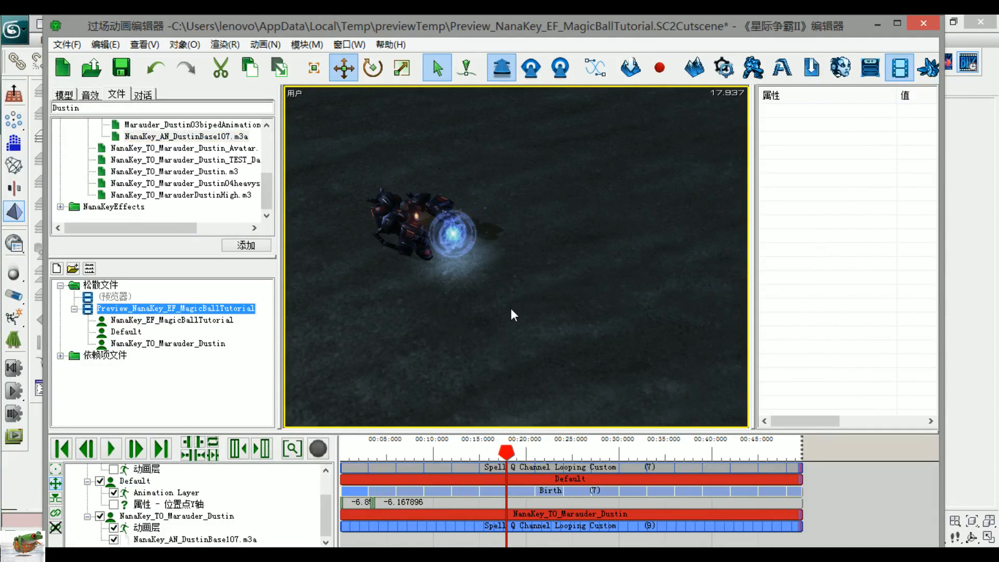
scroll(503, 302, "up", 2)
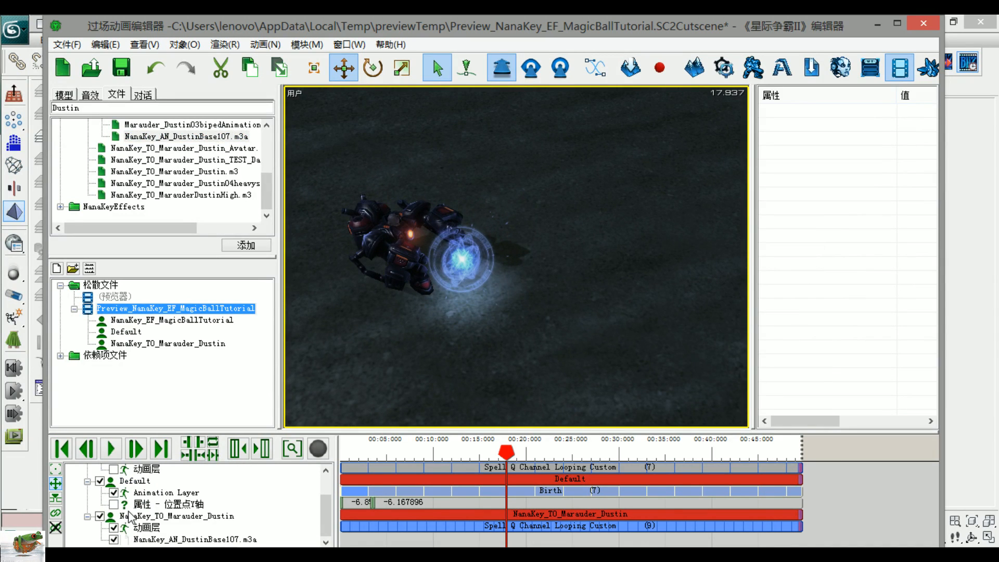
Step: Disable the Default magic ball model so that only the Marauder is shown
left_click(100, 482)
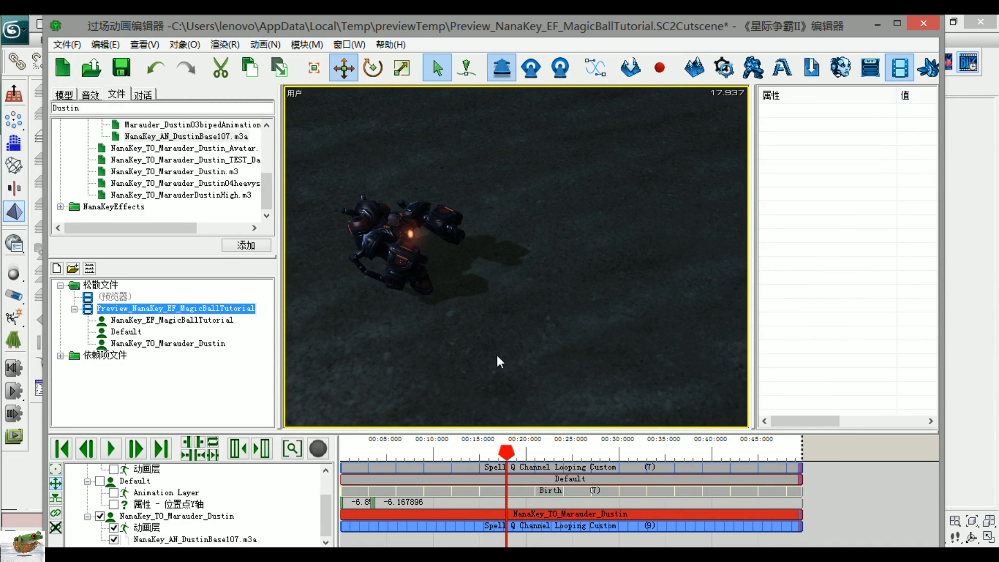
middle_click_drag(519, 302, 646, 328)
middle_click_drag(557, 340, 493, 369)
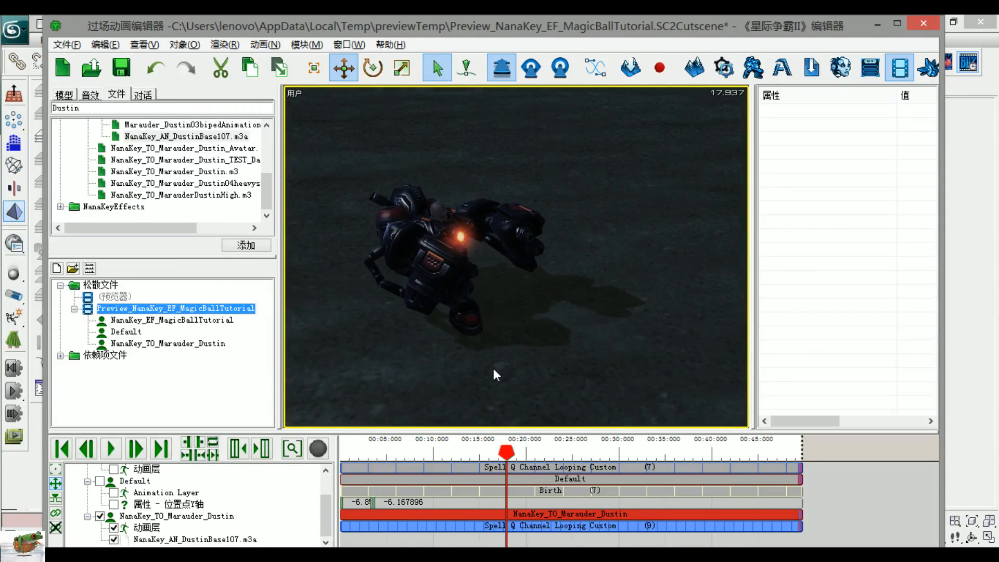
Step: Change the Marauder's animation clip to Attack A Custom 02 and view its playback from another angle
right_click(462, 527)
mouse_move(520, 432)
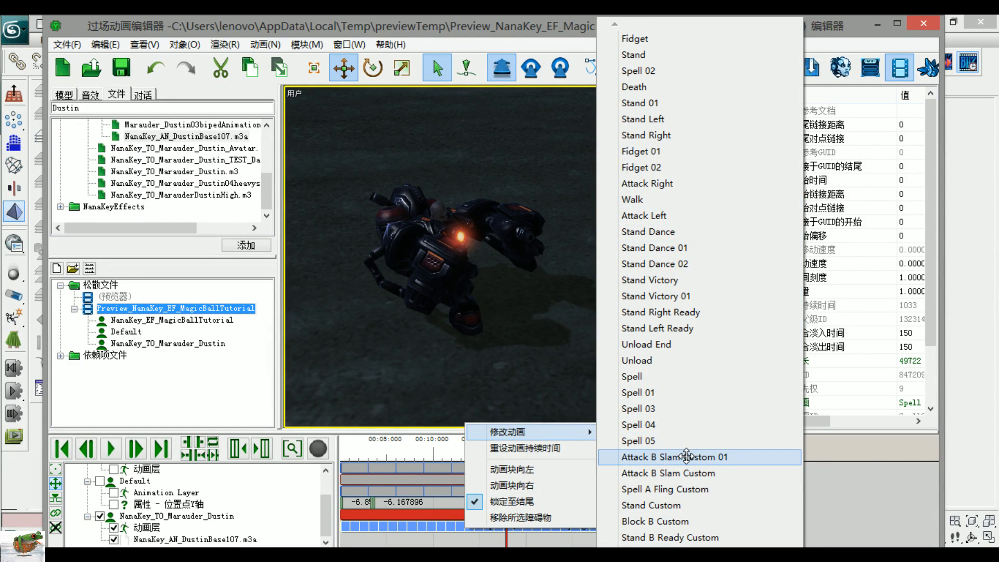
mouse_move(692, 552)
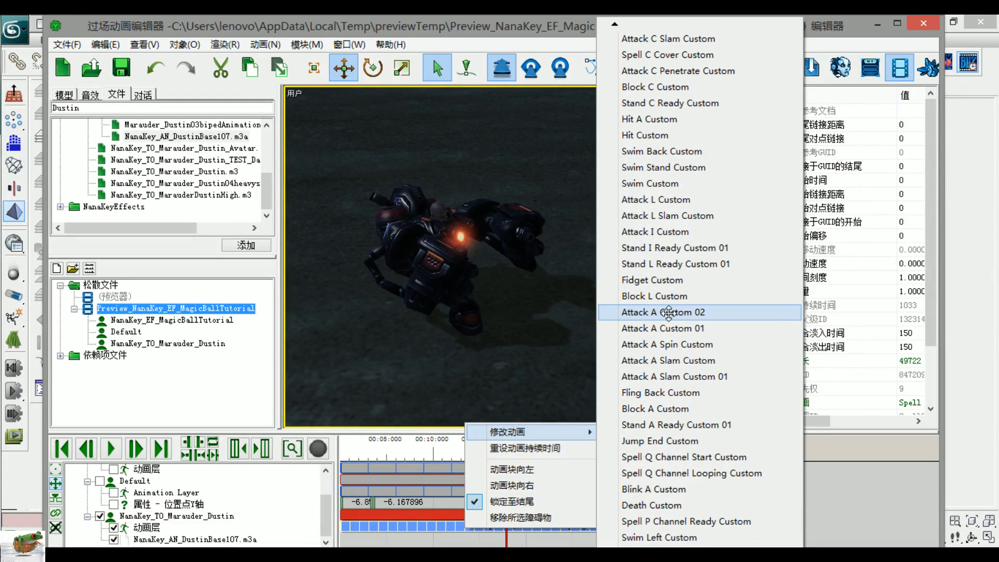
left_click(669, 312)
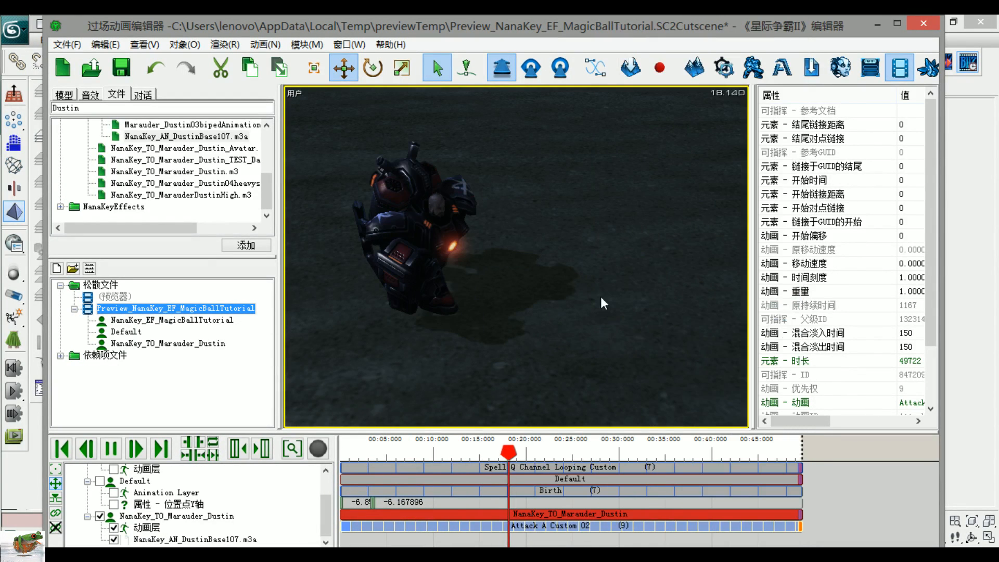
right_click_drag(541, 326, 482, 298, "ctrl")
Step: Return to the start of the cutscene and enlarge the first seconds of the timeline to inspect the Attack A Custom 02 clip
scroll(406, 467, "down", 5)
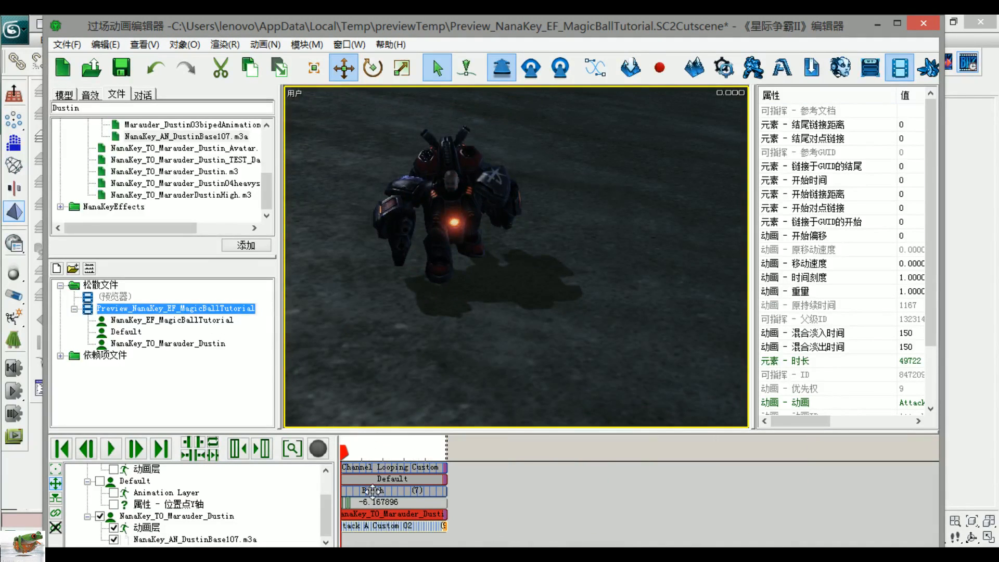
scroll(376, 481, "up", 3)
left_click(614, 468)
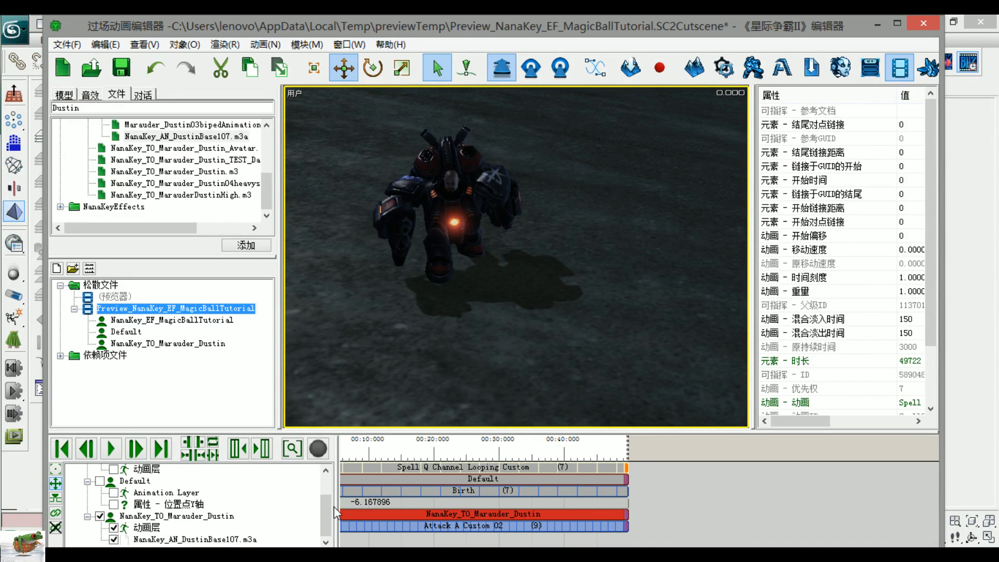
scroll(324, 513, "up", 1)
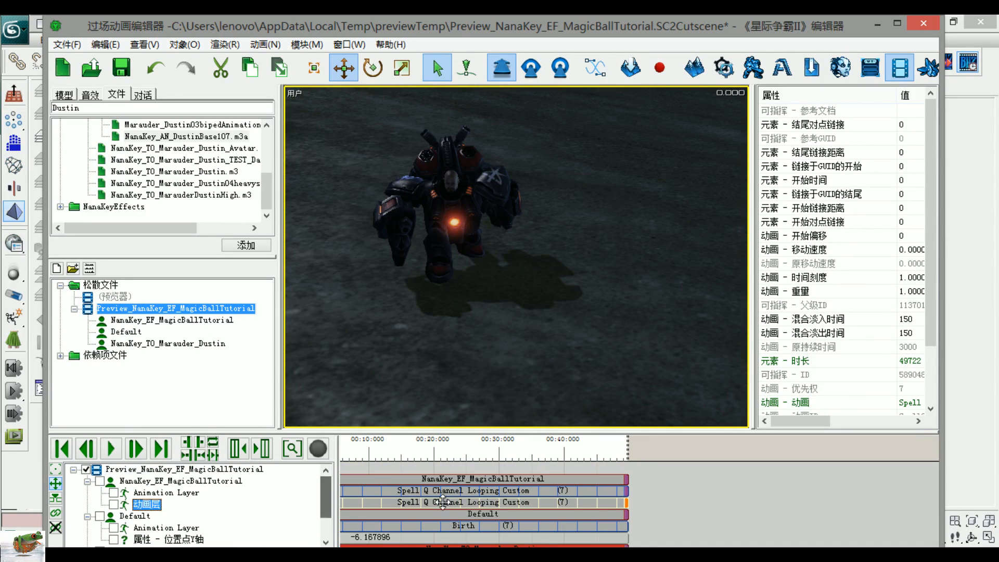
left_click(624, 479)
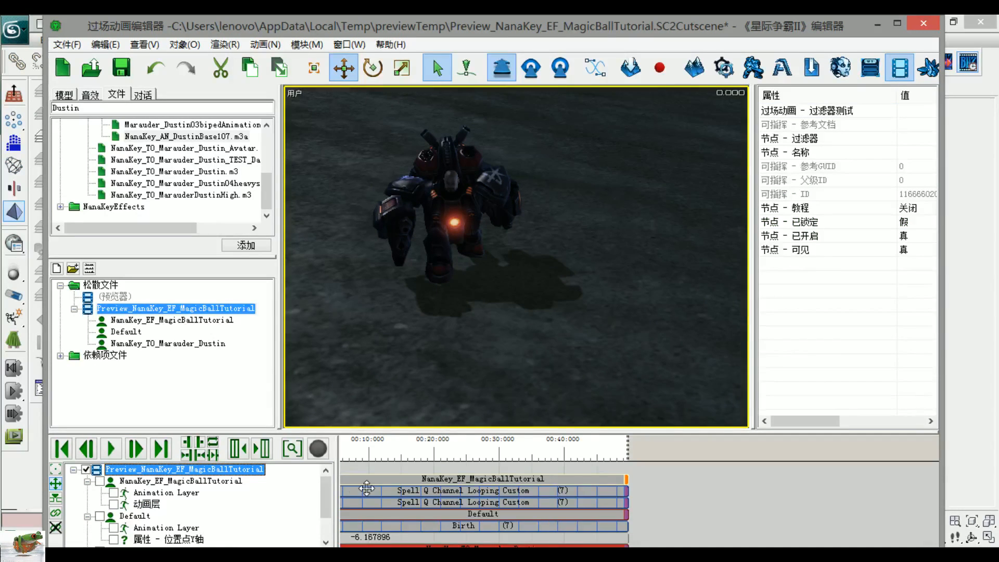
scroll(326, 541, "down", 1)
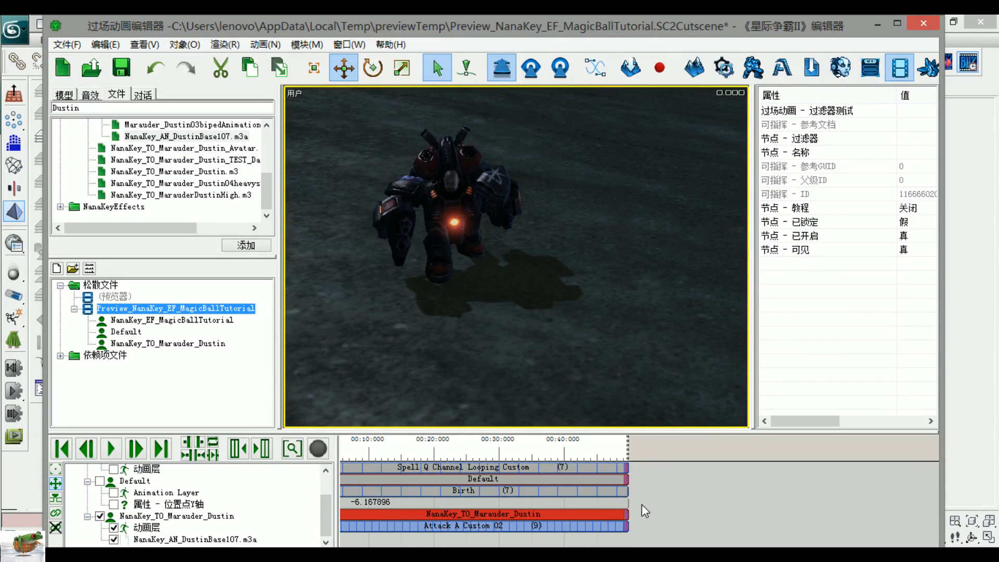
left_click(554, 514)
scroll(562, 515, "down", 2)
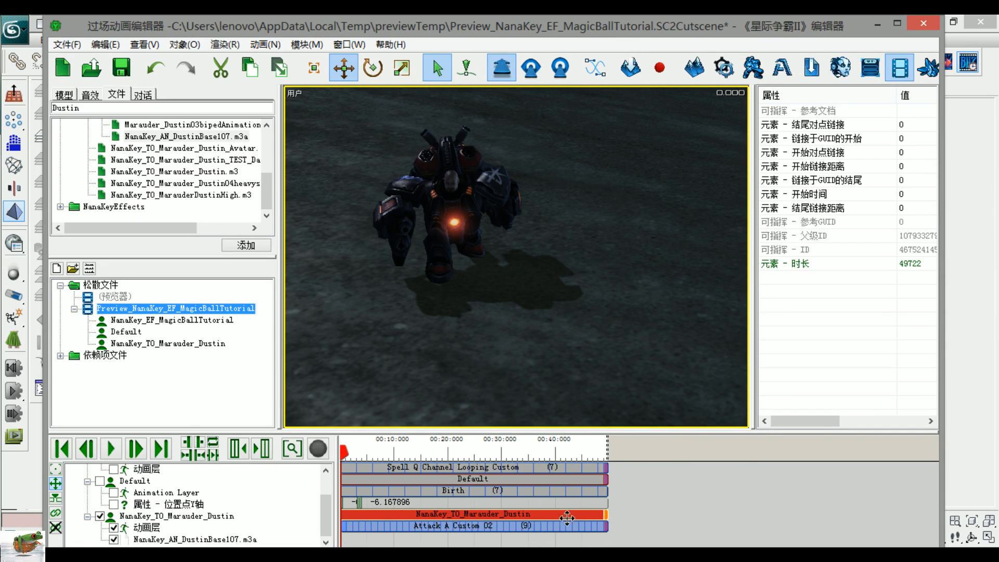
scroll(455, 500, "up", 2)
middle_click_drag(976, 517, 957, 517)
middle_click_drag(419, 478, 815, 487)
scroll(550, 509, "up", 2)
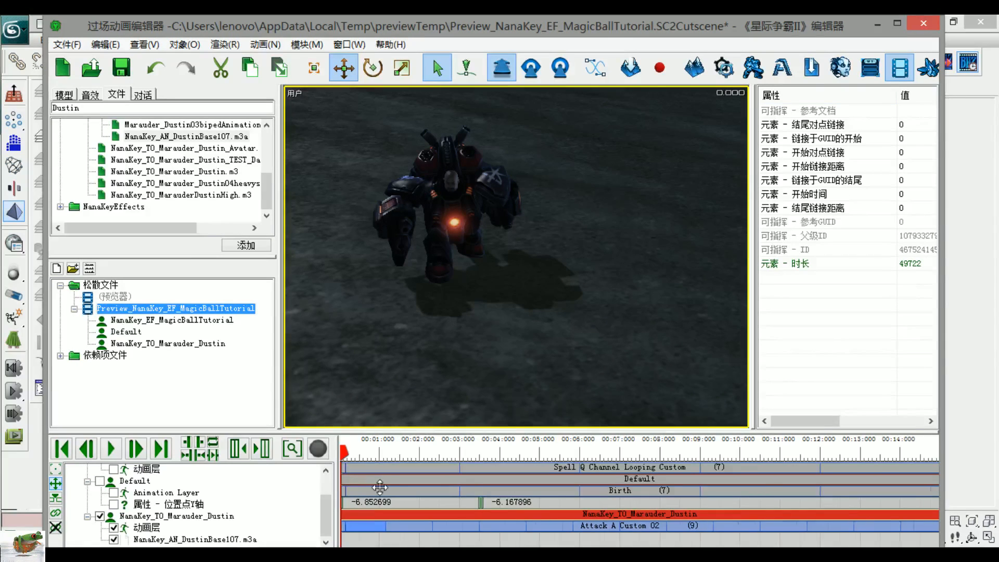
scroll(396, 370, "up", 2)
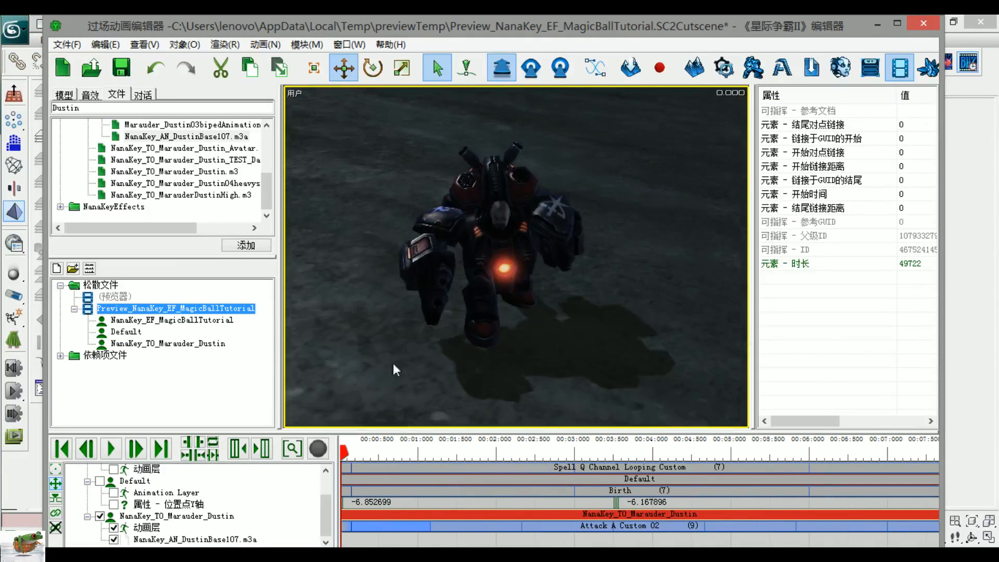
Step: Play the Attack A Custom 02 clip from the start of the cutscene and view the Marauder's motion close up and from another side
scroll(393, 365, "up", 2)
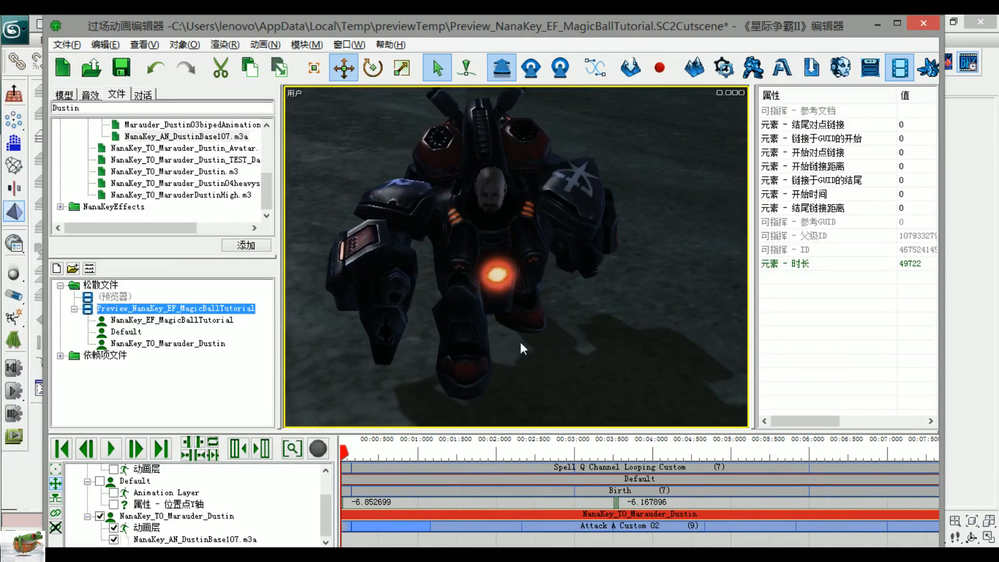
middle_click_drag(520, 342, 471, 320)
key("space")
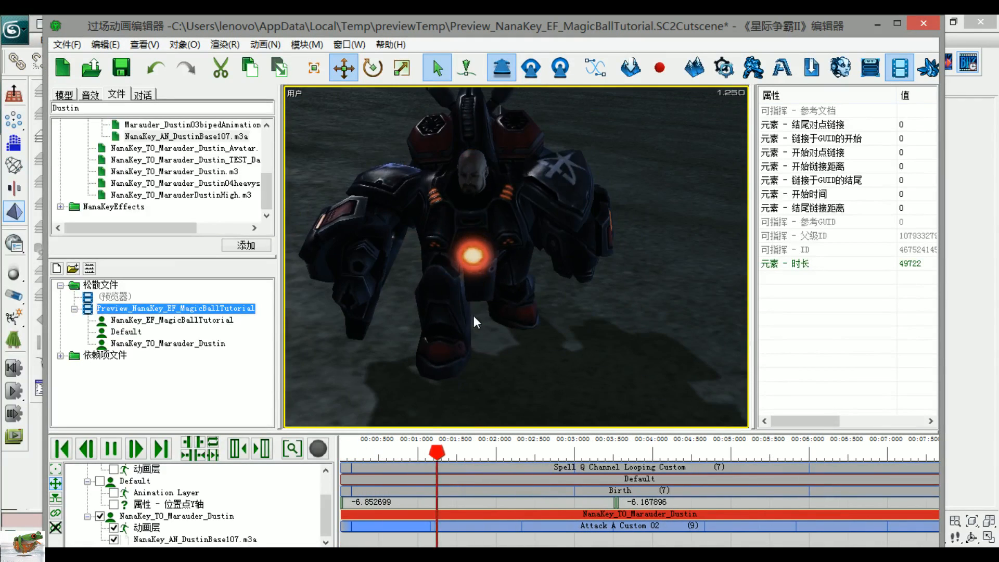
key("space")
scroll(451, 366, "down", 2)
middle_click_drag(451, 366, 582, 311, "alt")
key("space")
key("space")
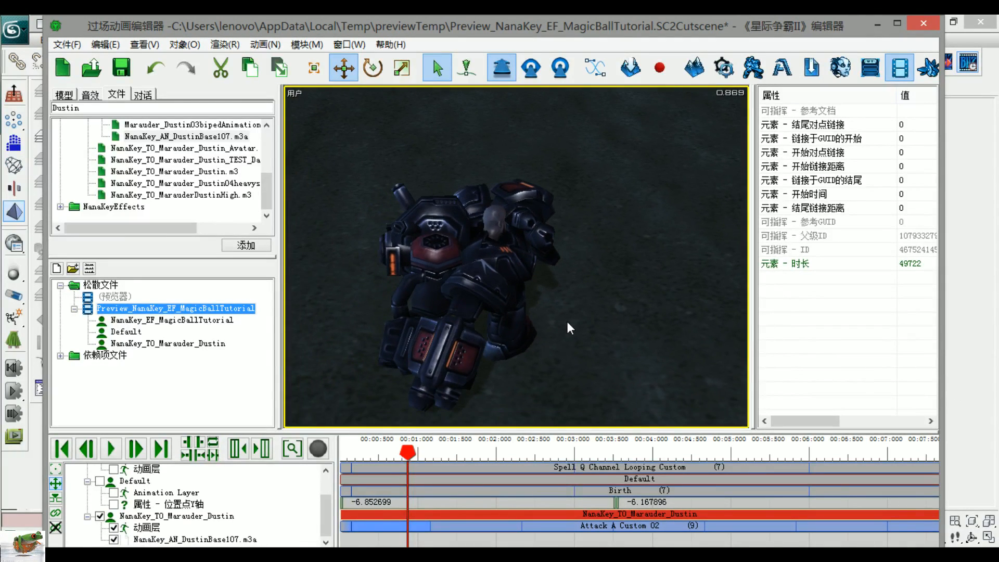
Step: Continue playback to about 6.3 s and check the Marauder's attack motion from the front and closer up
key("space")
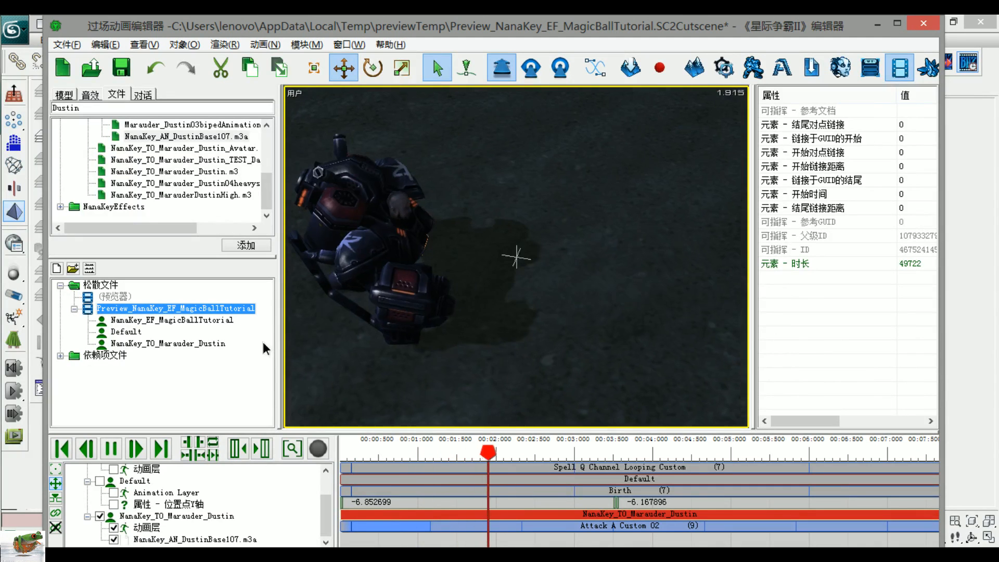
middle_click_drag(592, 333, 382, 302, "alt")
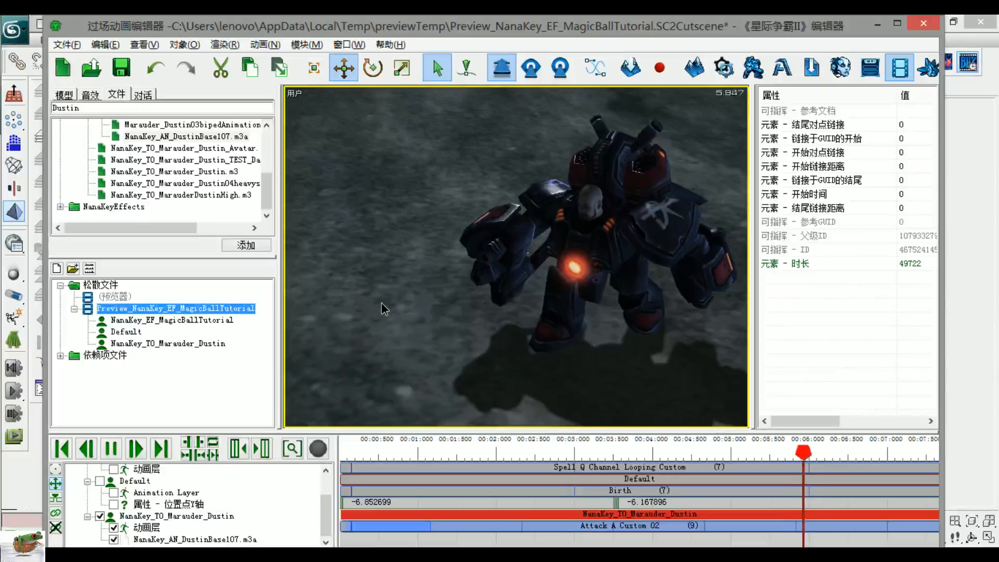
key("space")
middle_click_drag(546, 302, 694, 330, "alt")
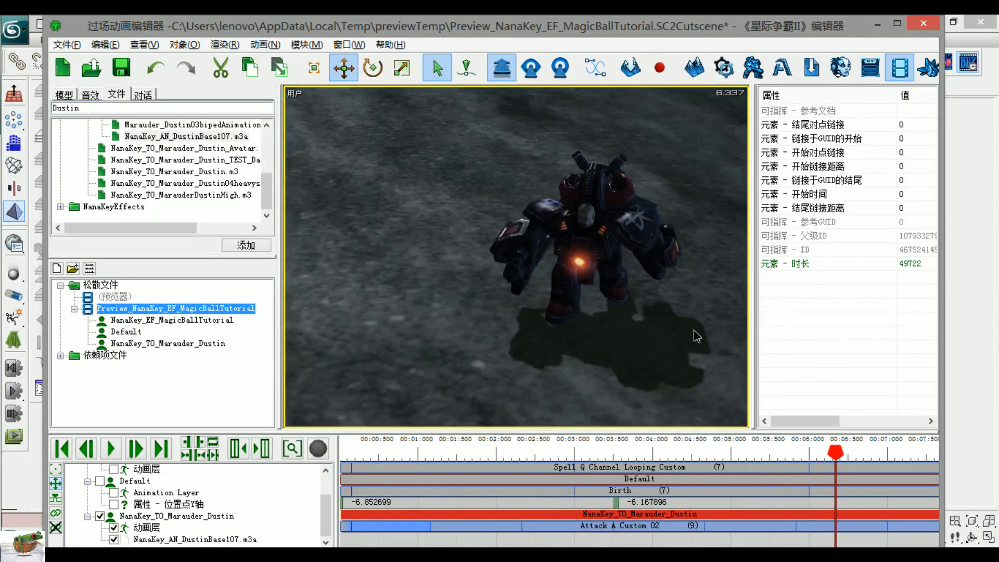
scroll(660, 348, "up", 5)
middle_click_drag(529, 362, 509, 314, "alt")
Step: Move the playhead back to about 0.8 s and play the attack to about 2.4 s from the Marauder's side
mouse_move(367, 448)
left_mouse_down()
mouse_move(352, 450)
mouse_move(404, 450)
left_mouse_up()
middle_click_drag(451, 395, 520, 347, "alt")
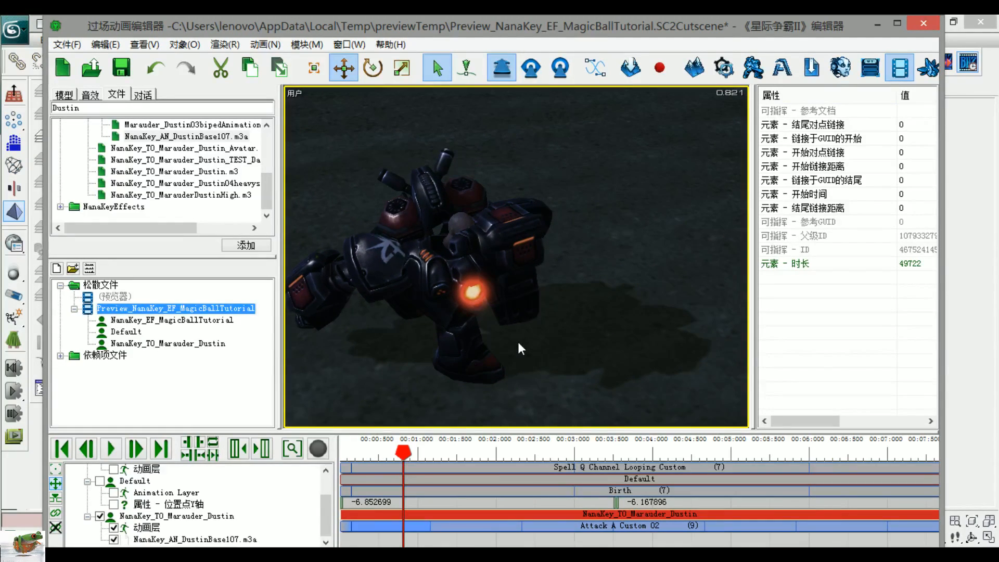
key("space")
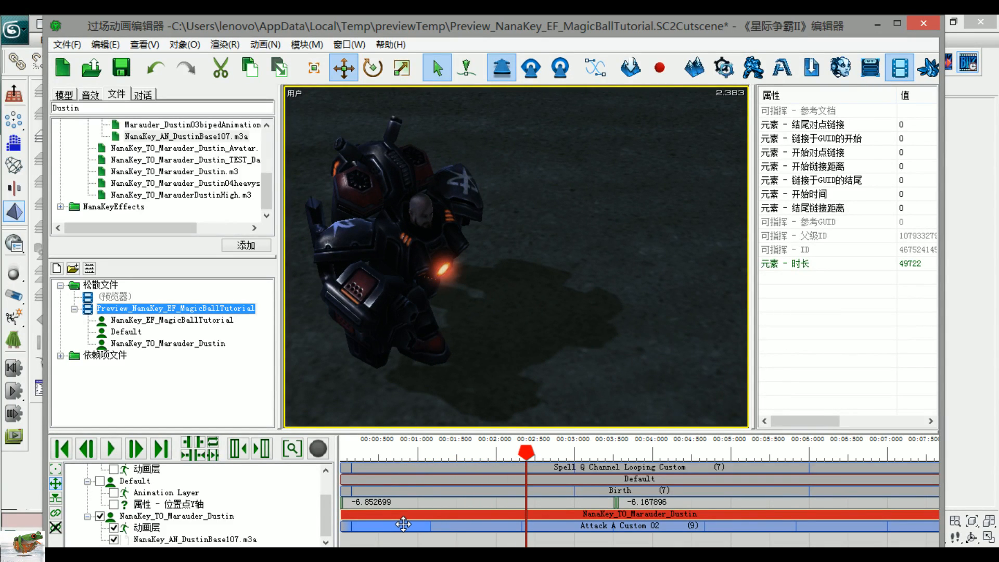
Step: Examine the paused Marauder pose and the glowing chest light at about 2.4 s from several angles and distances
middle_click_drag(473, 347, 329, 313)
middle_click_drag(619, 356, 379, 255)
scroll(566, 363, "up", 3)
scroll(566, 362, "down", 3)
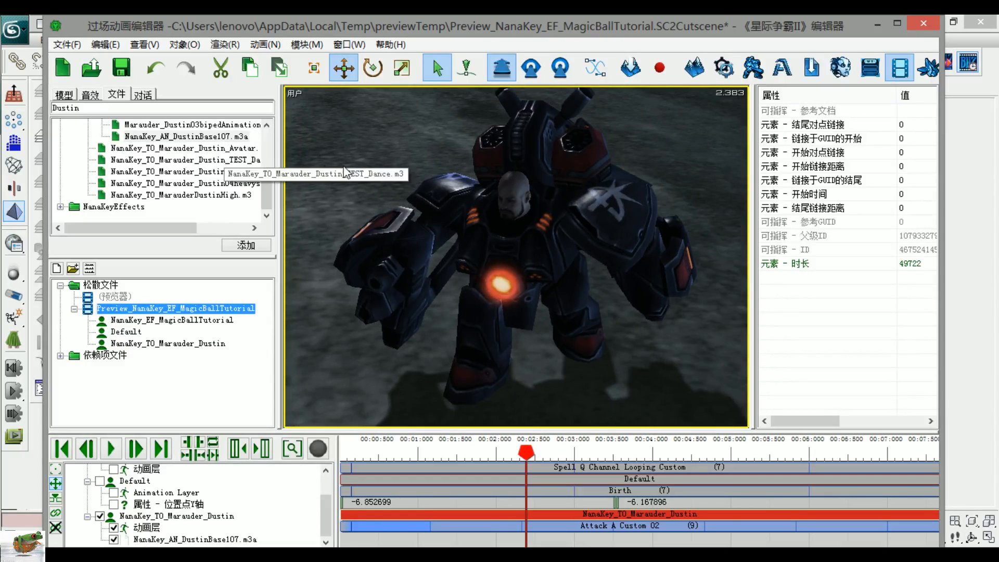
scroll(620, 344, "down", 2)
middle_click_drag(621, 346, 333, 353)
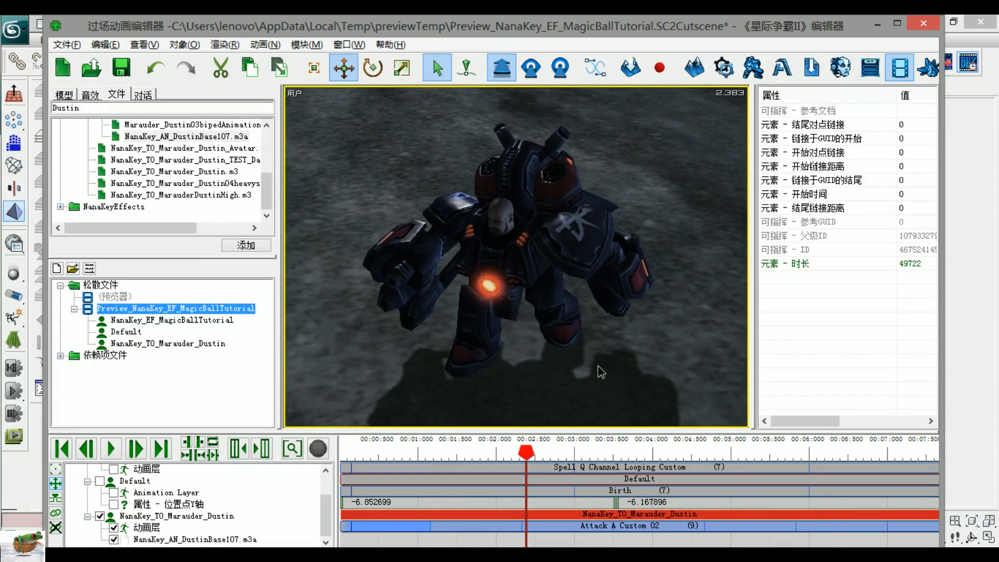
middle_click_drag(183, 352, 713, 355)
middle_click_drag(548, 320, 682, 339)
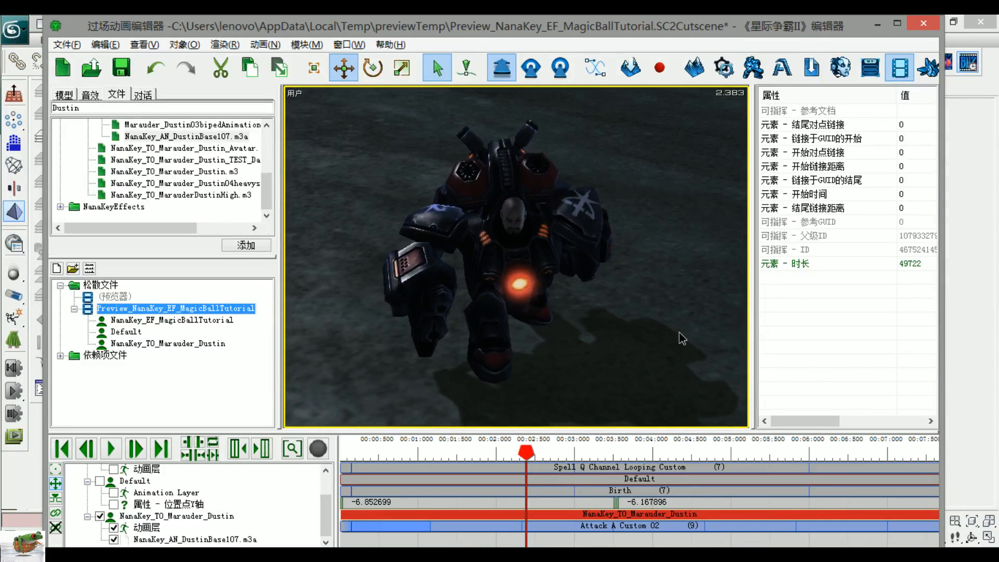
middle_click_drag(591, 327, 487, 311)
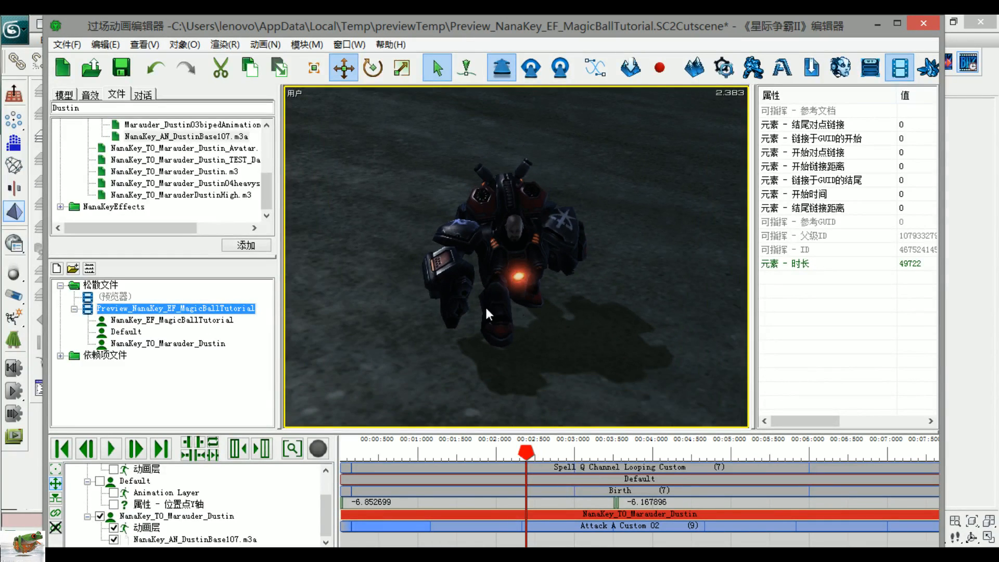
Step: Try to add the Marauder_Dustin03bipedAnimationsOK_Spell13.m3a animation file to the Marauder's animation layer
scroll(183, 179, "up", 2)
left_click(181, 159)
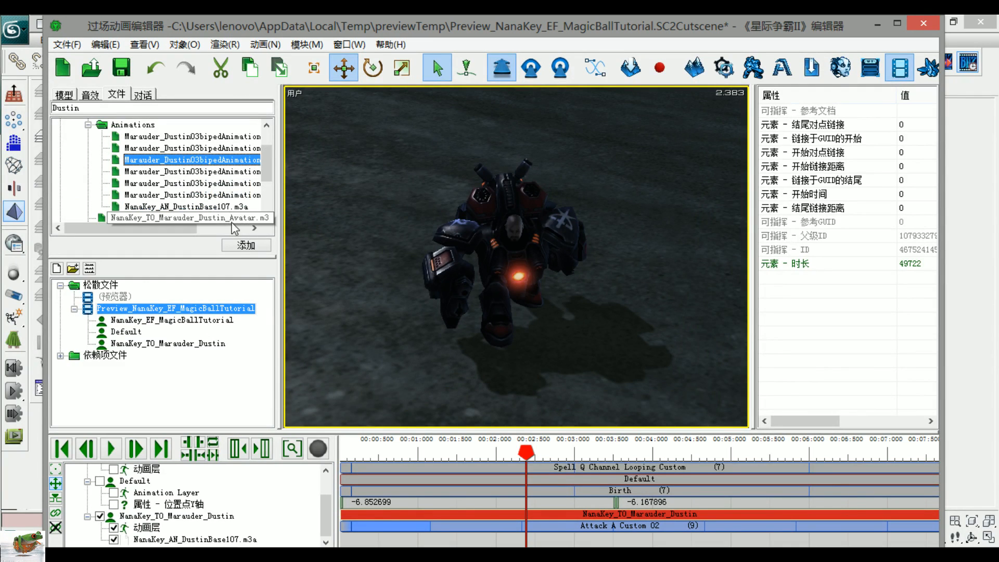
left_click(154, 527)
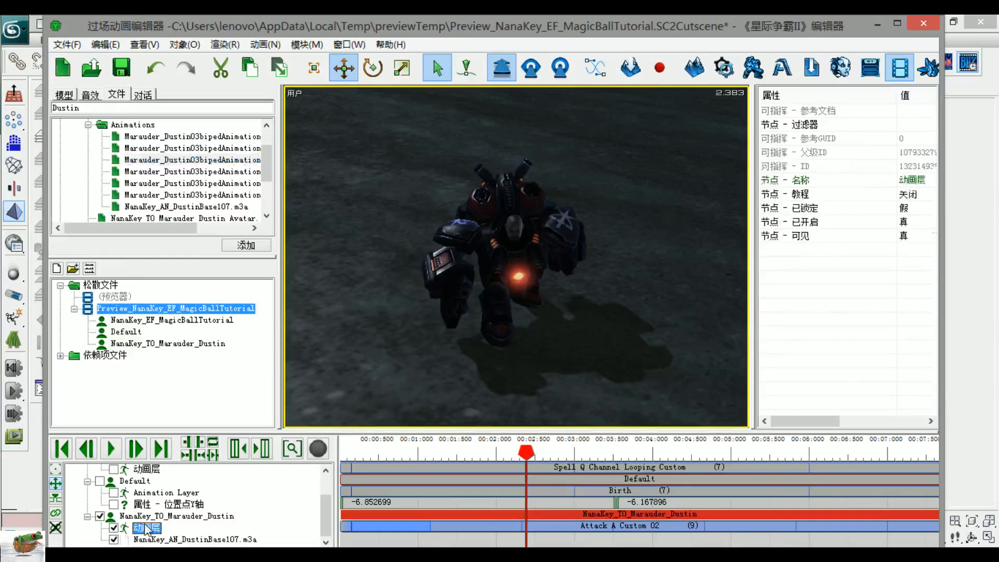
left_click(234, 247)
left_click(535, 332)
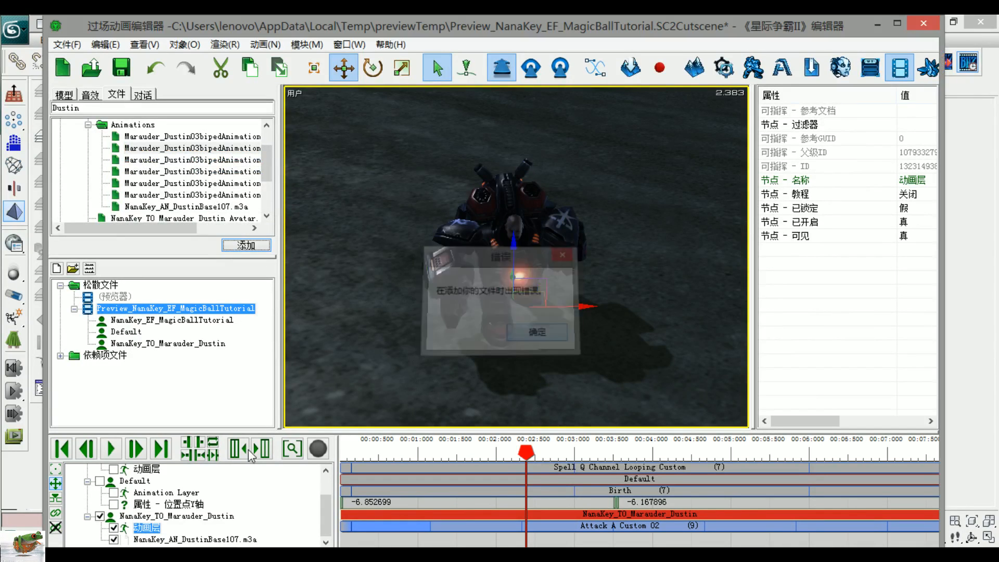
Step: Add Marauder_Dustin03bipedAnimationsOK_Spell16.m3a to the NanaKey_TO_Marauder_Dustin model and disable its NanaKey_AN_DustinBase107.m3a animation file
left_click(177, 516)
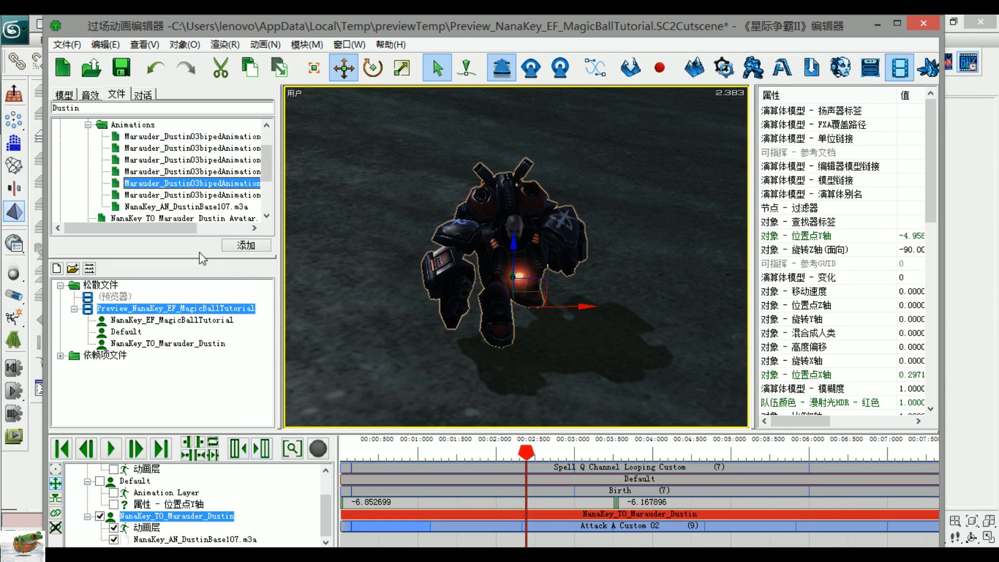
left_click_drag(168, 232, 213, 223)
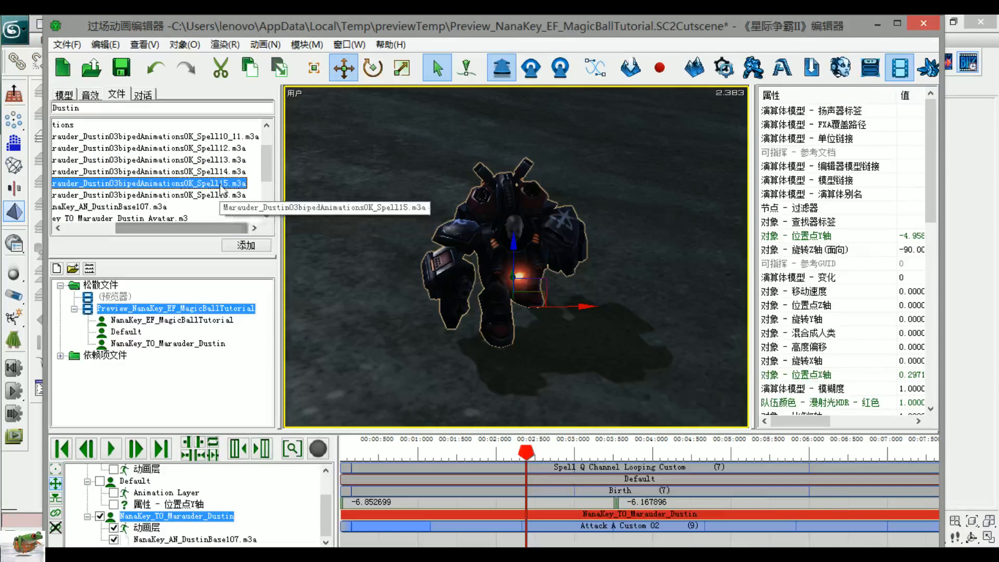
left_click(234, 245)
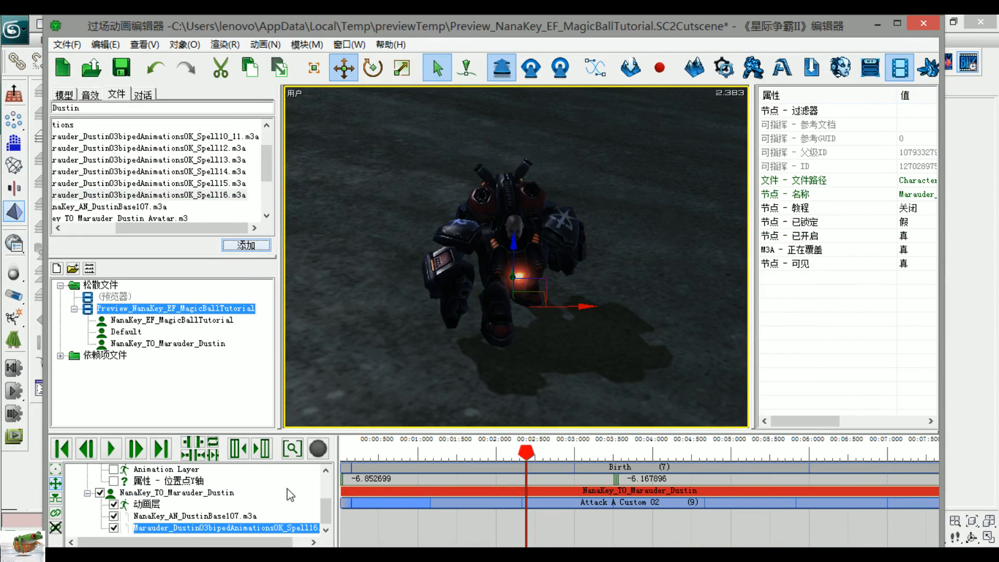
left_click(113, 516)
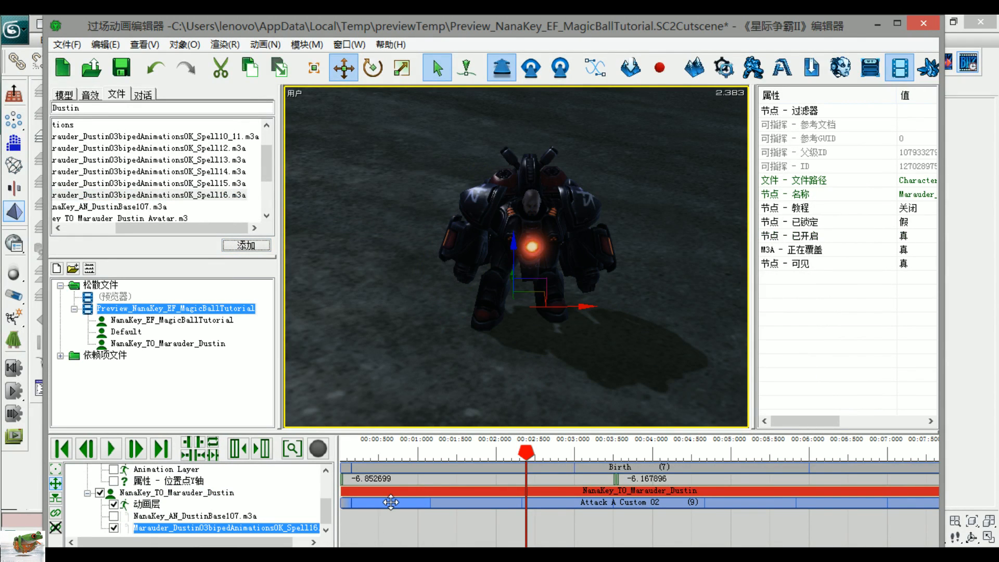
Step: Change the Marauder's animation clip to Spell Custom 16, play it from the start to about 2.0 s and check the pose from several angles
right_click(391, 503)
mouse_move(432, 406)
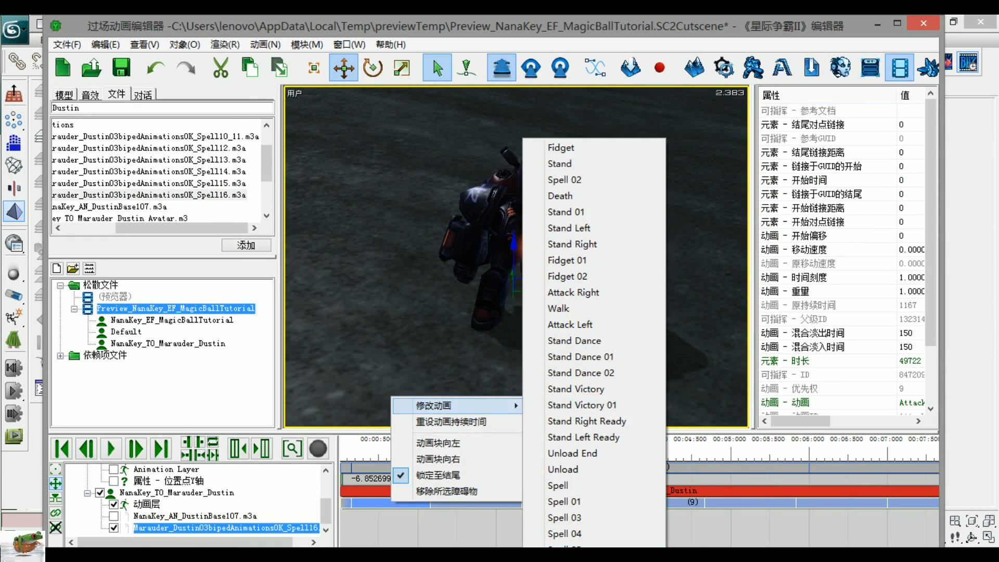
left_click(536, 554)
middle_click_drag(615, 315, 376, 436)
left_click_drag(390, 448, 322, 439)
key("space")
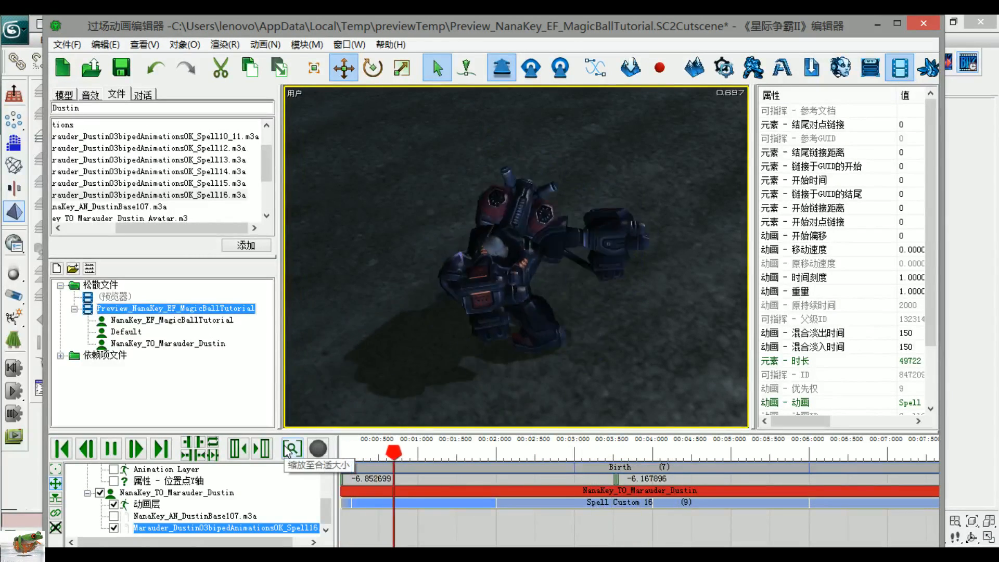
key("space")
middle_click_drag(605, 314, 995, 338)
middle_click_drag(555, 297, 884, 295)
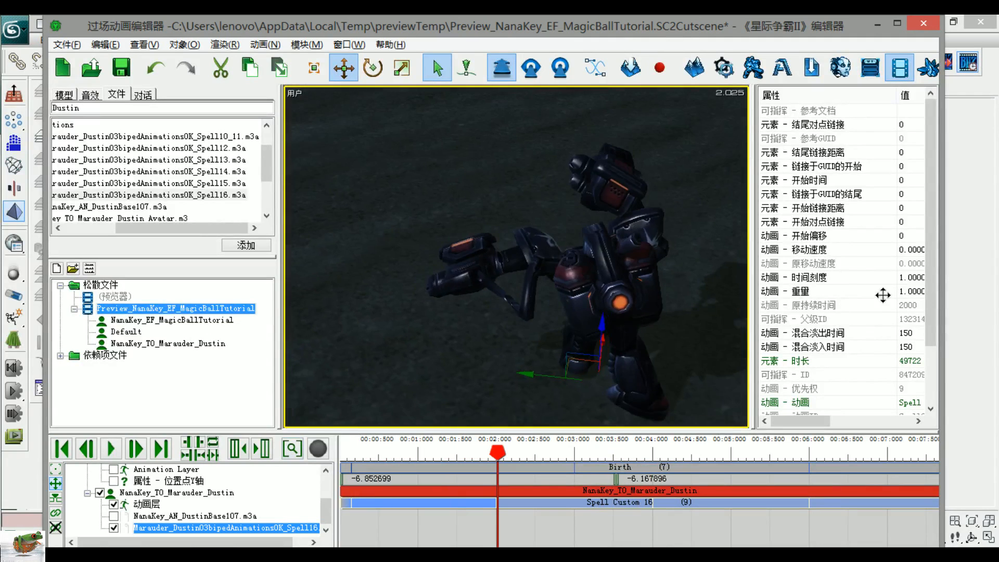
middle_click_drag(680, 317, 582, 356)
scroll(581, 357, "up", 3)
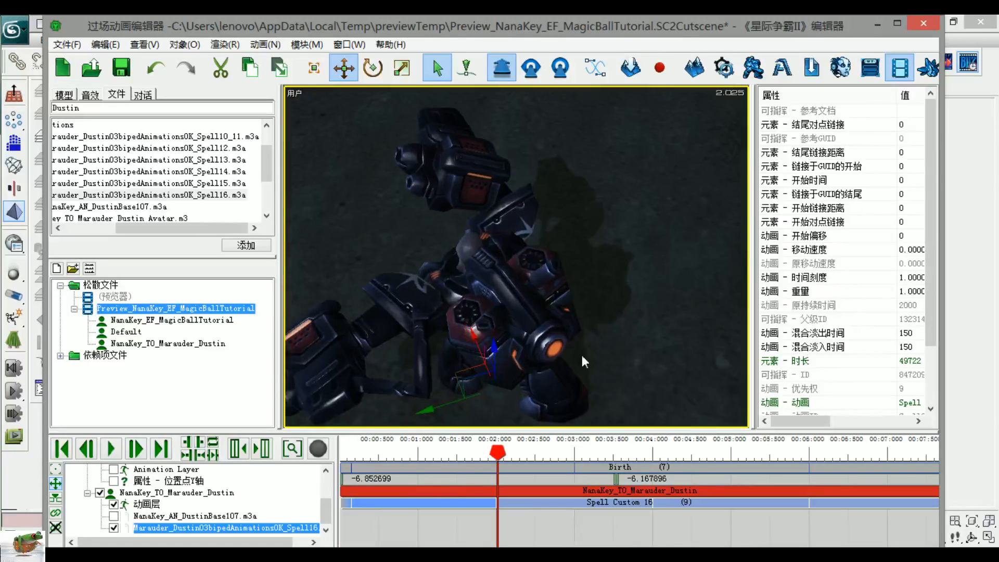
Step: Change the Marauder's animation clip to Spell 05 and inspect the pose at about 2.0 s from several angles with nothing selected
right_click(443, 501)
mouse_move(515, 404)
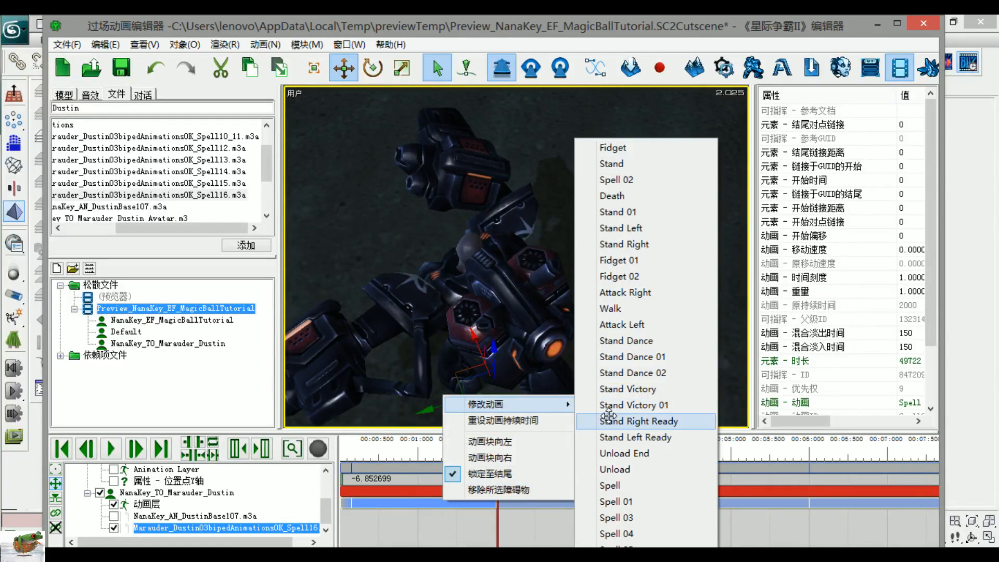
left_click(646, 545)
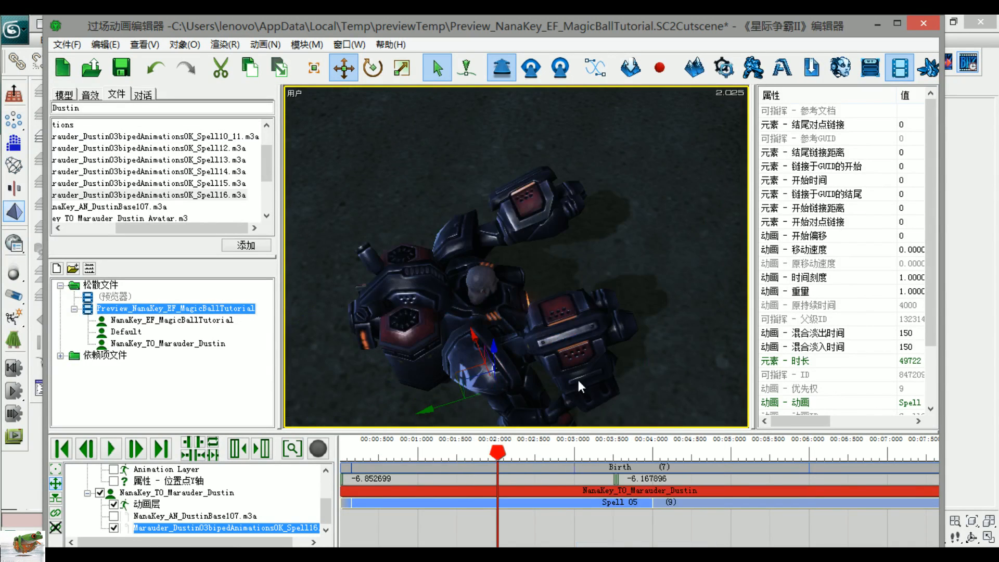
scroll(579, 380, "down", 4)
scroll(611, 363, "up", 4)
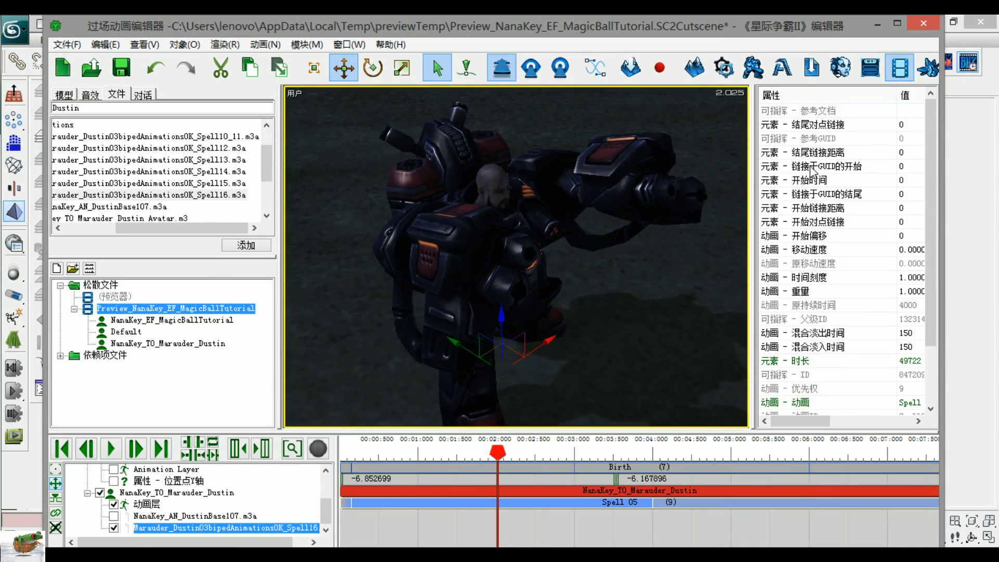
scroll(647, 258, "down", 2)
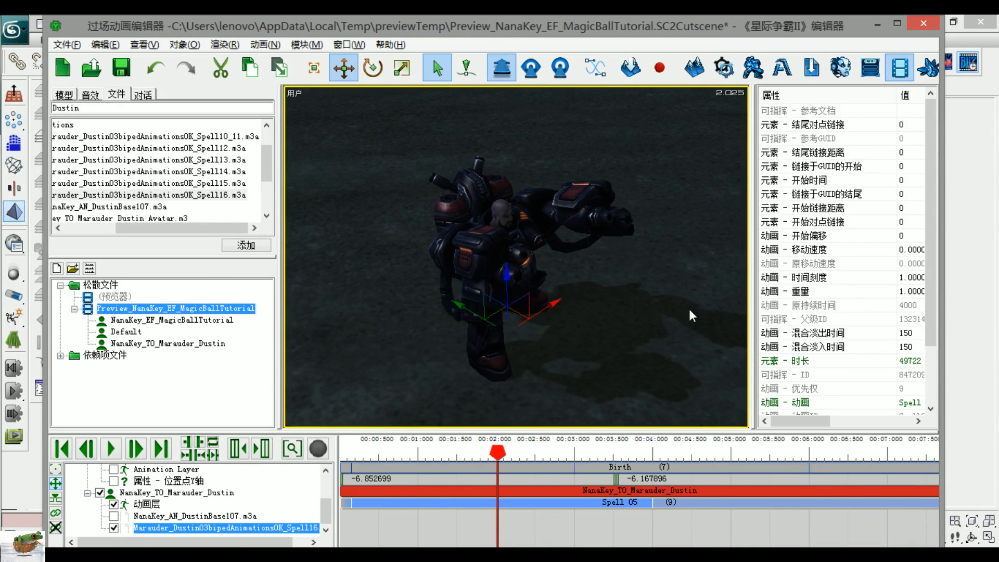
middle_click_drag(680, 317, 575, 345)
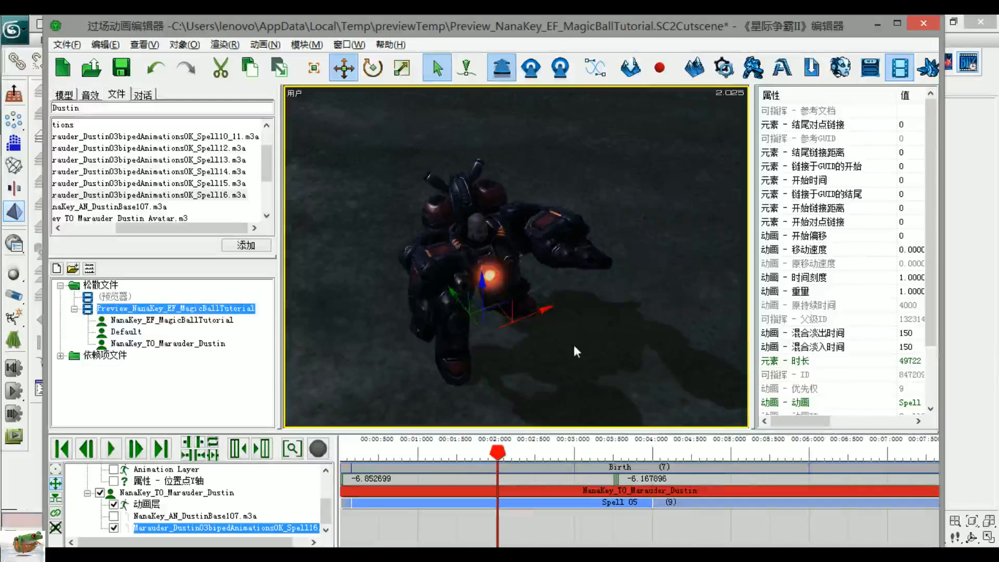
left_click(632, 324)
scroll(632, 324, "up", 3)
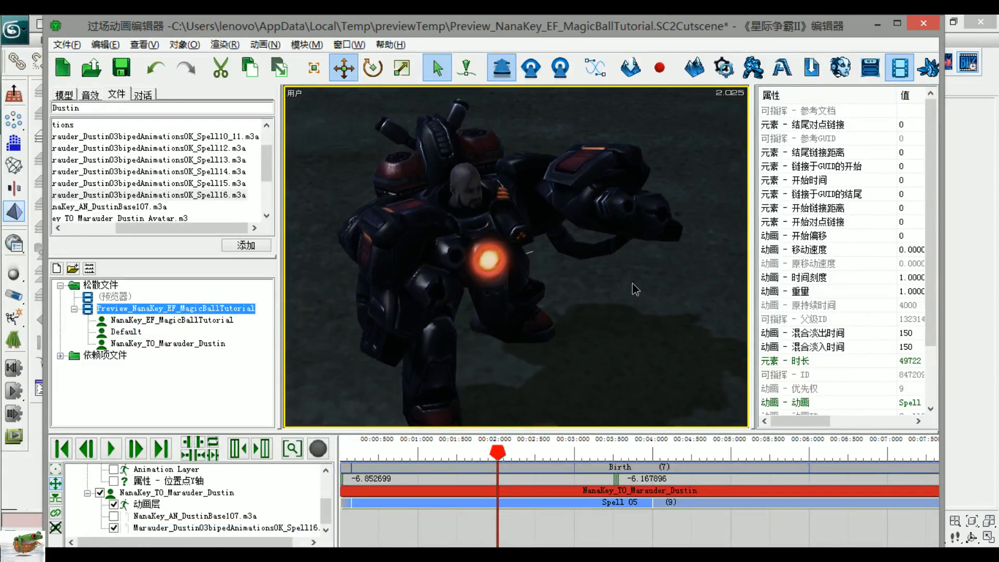
middle_click_drag(633, 283, 635, 278)
middle_click_drag(588, 165, 278, 220)
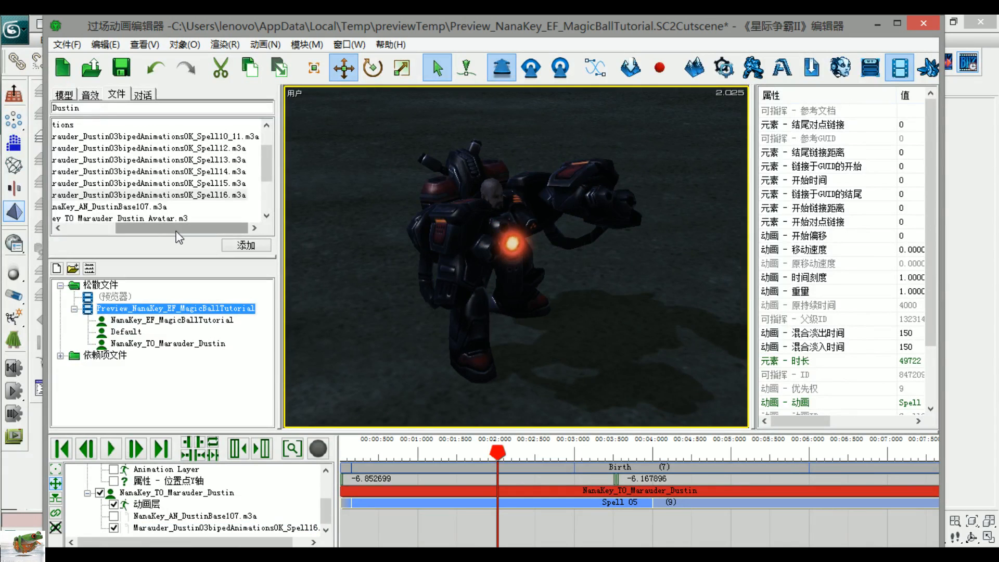
Step: Add Marauder_Dustin03bipedAnimationsOK_Spell10_11.m3a to the NanaKey_TO_Marauder_Dustin model and disable its Spell16 animation file
left_click(167, 194)
left_click(202, 138)
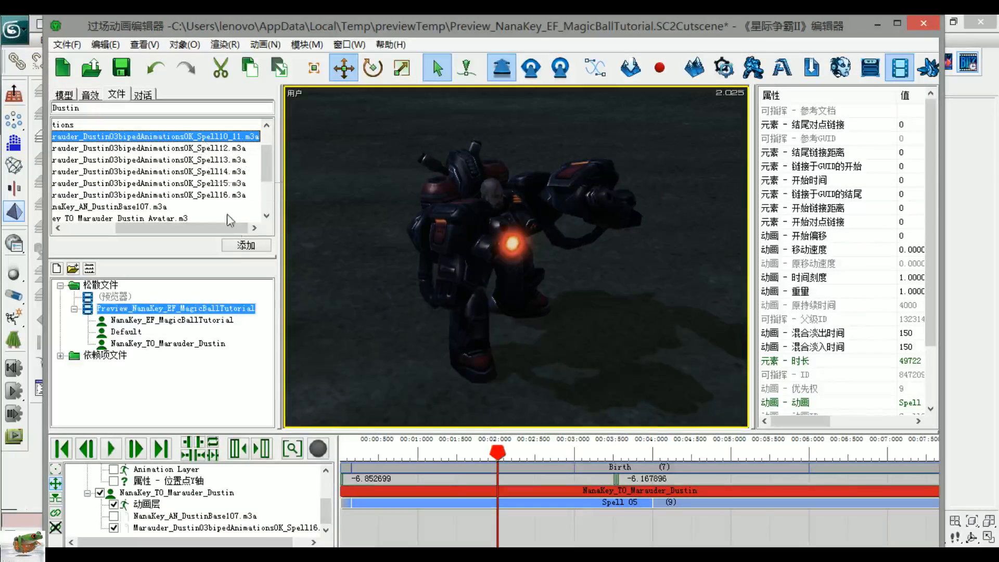
left_click(247, 245)
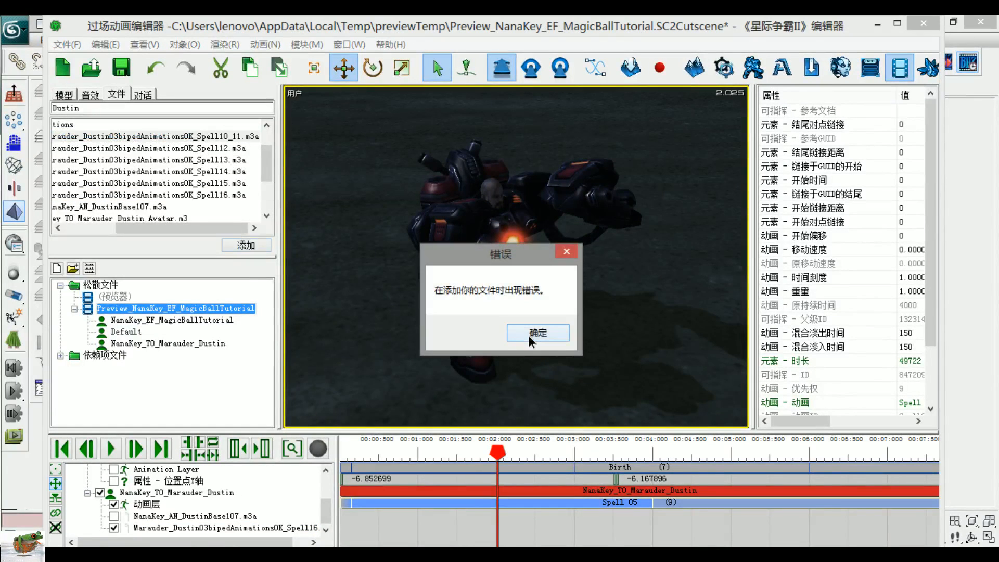
left_click(528, 335)
left_click(164, 495)
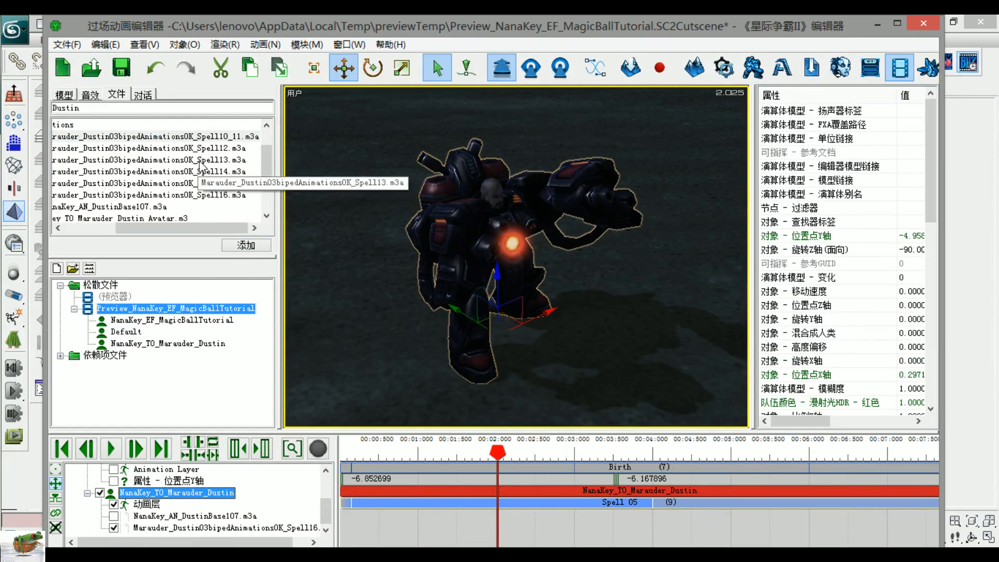
left_click(229, 247)
left_click(114, 516)
Step: Change the Marauder's animation clip to Spell 10 and view the pose from farther away and another angle
right_click(481, 498)
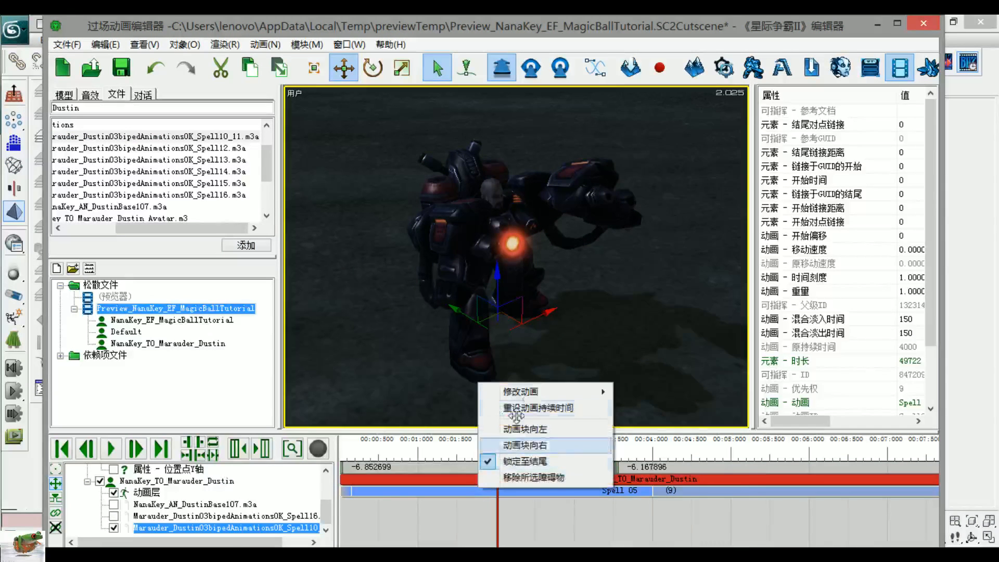
mouse_move(526, 391)
left_click(643, 545)
scroll(555, 365, "down", 3)
middle_click_drag(555, 365, 95, 316)
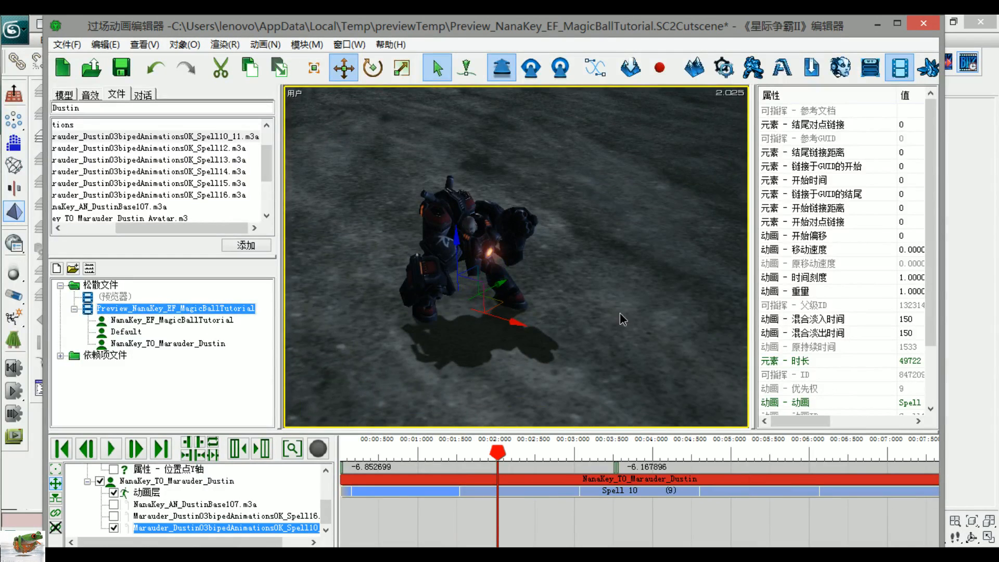
Step: Play the Marauder's Spell 10 animation from the start and watch it from several angles and distances
scroll(620, 314, "up", 5)
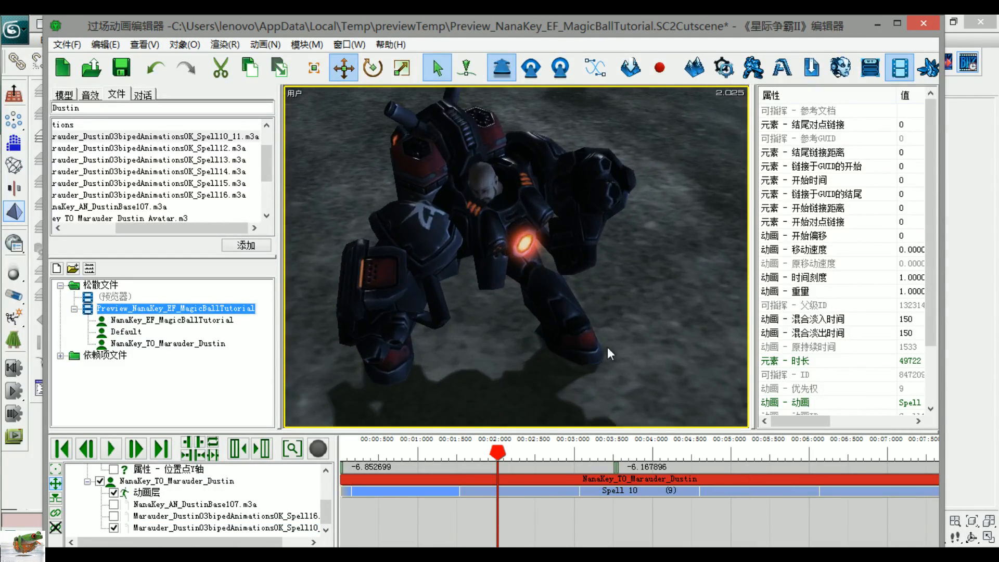
key("space")
scroll(578, 339, "down", 3)
left_click_drag(372, 446, 289, 446)
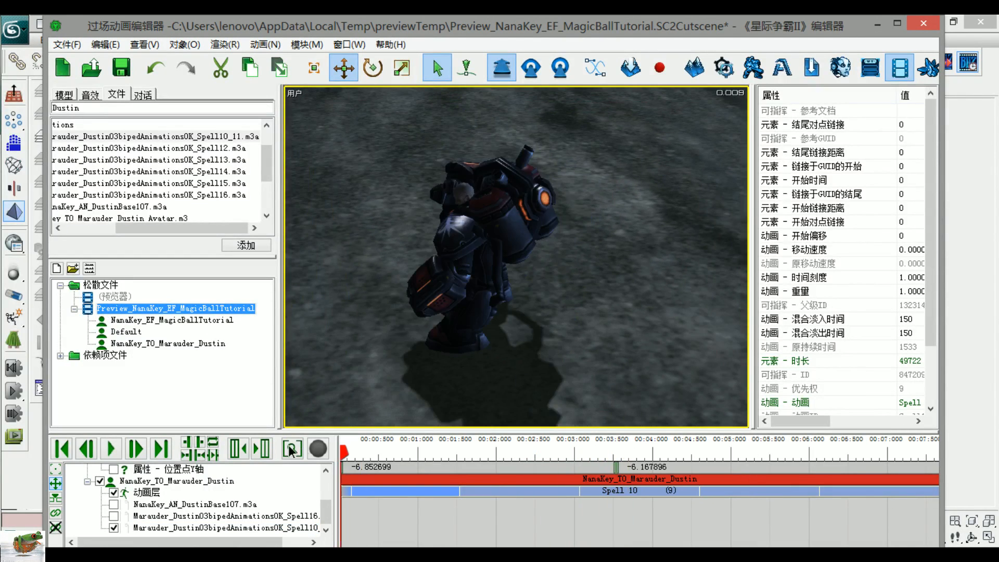
key("space")
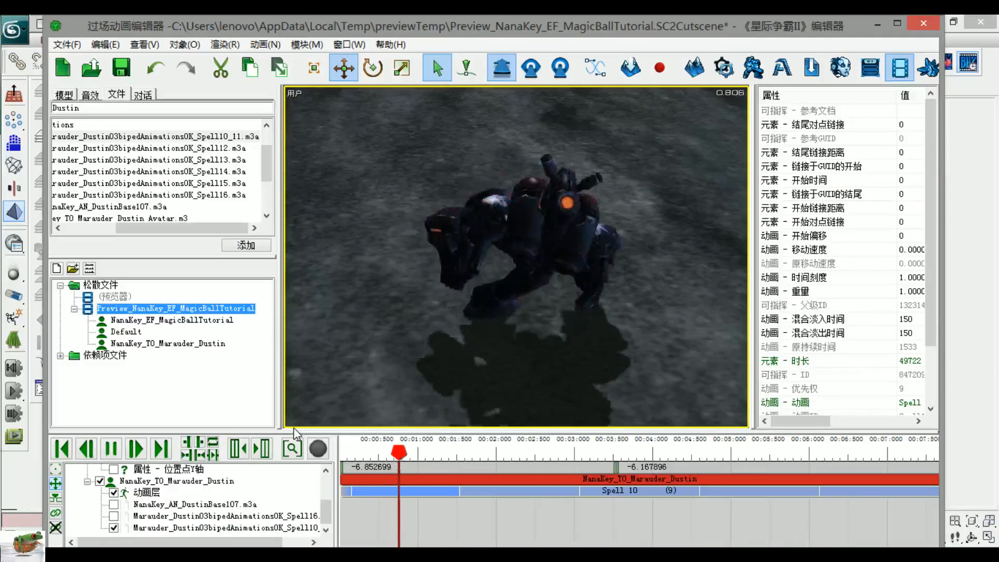
middle_click_drag(566, 374, 567, 221)
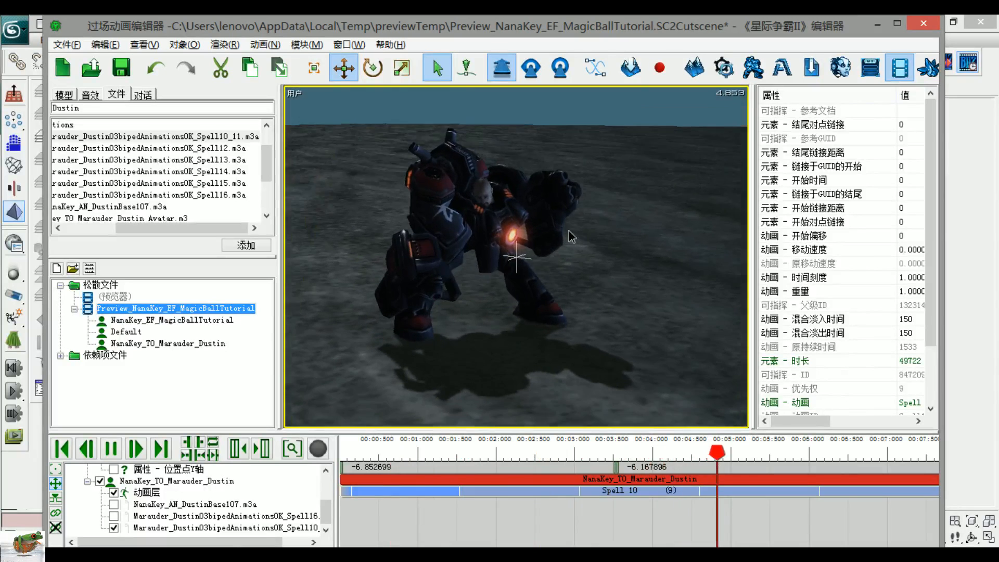
scroll(554, 310, "up", 2)
middle_click_drag(557, 309, 562, 364, "alt")
scroll(549, 353, "up", 1)
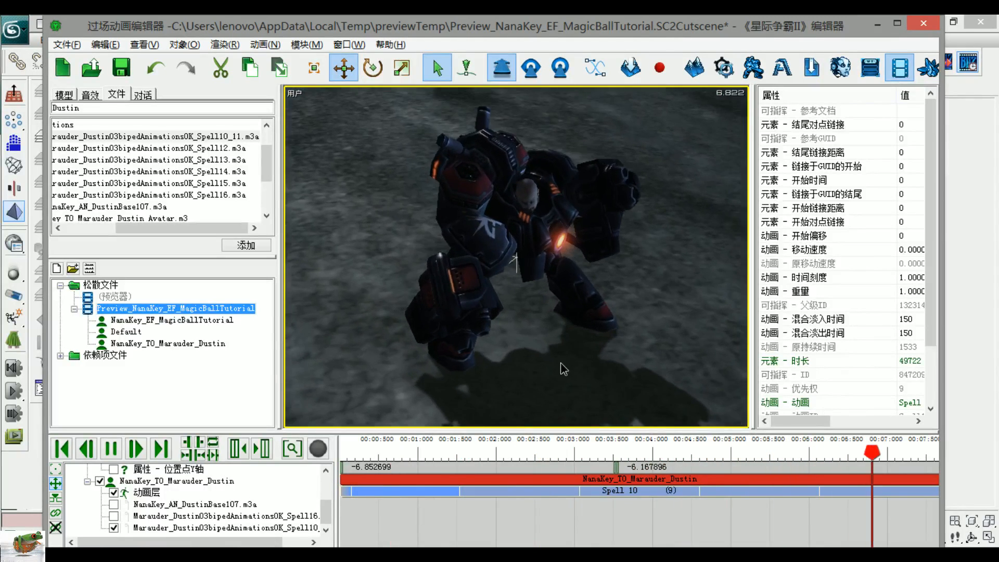
scroll(561, 363, "down", 2)
middle_click_drag(537, 331, 535, 362, "alt")
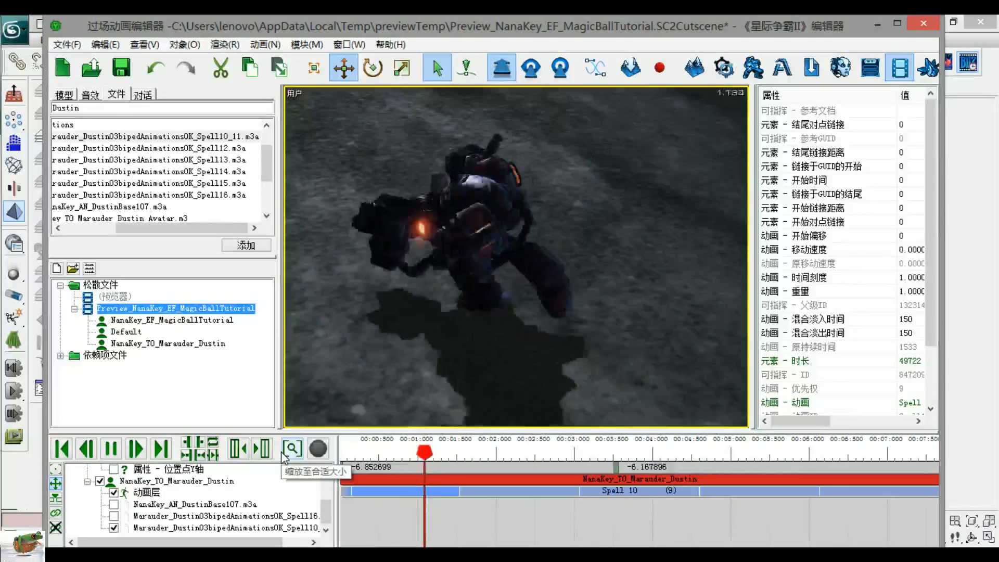
Step: Pause the Spell 10 playback at about 4.1 s and inspect the Marauder's pose from different sides
middle_click_drag(564, 310, 401, 268, "alt")
scroll(561, 318, "up", 2)
key("space")
scroll(561, 317, "down", 2)
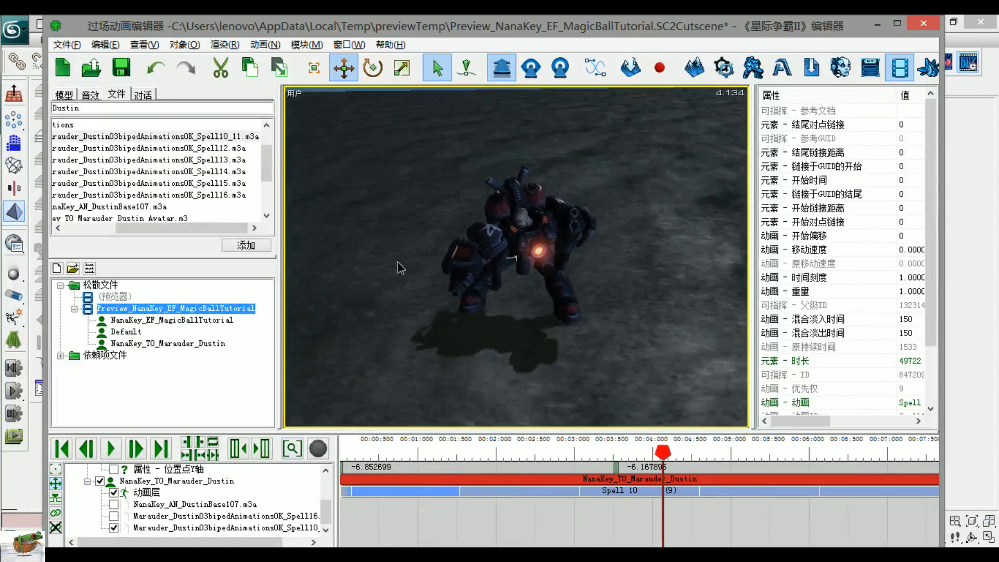
middle_click_drag(402, 220, 632, 272, "alt")
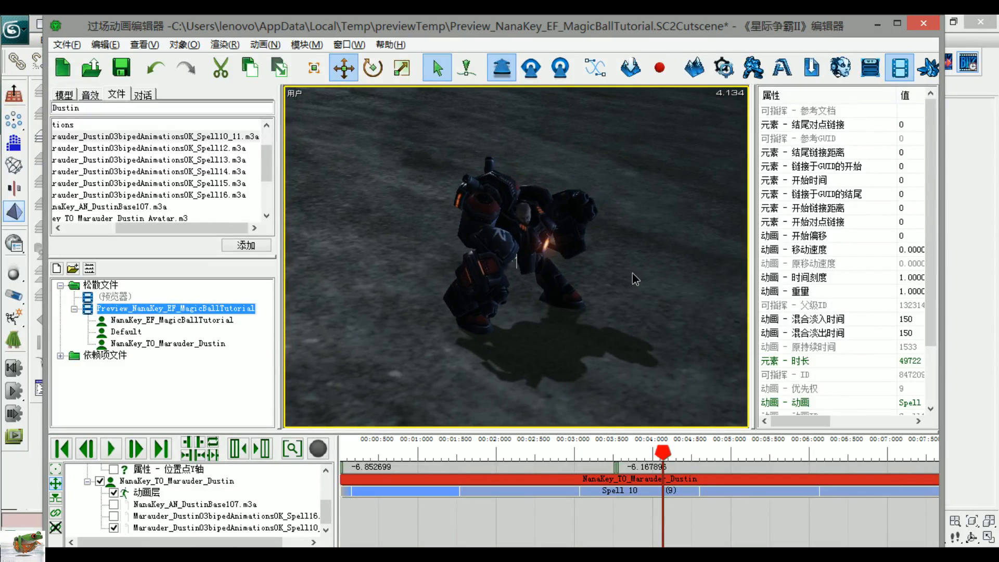
middle_click_drag(516, 271, 429, 257, "alt")
scroll(556, 332, "up", 2)
Step: Add NanaKey_TO_Marauder_Dustin_Avatar.m3 to the cutscene and move it away from the first Marauder, behind it on the ground
left_click(218, 218)
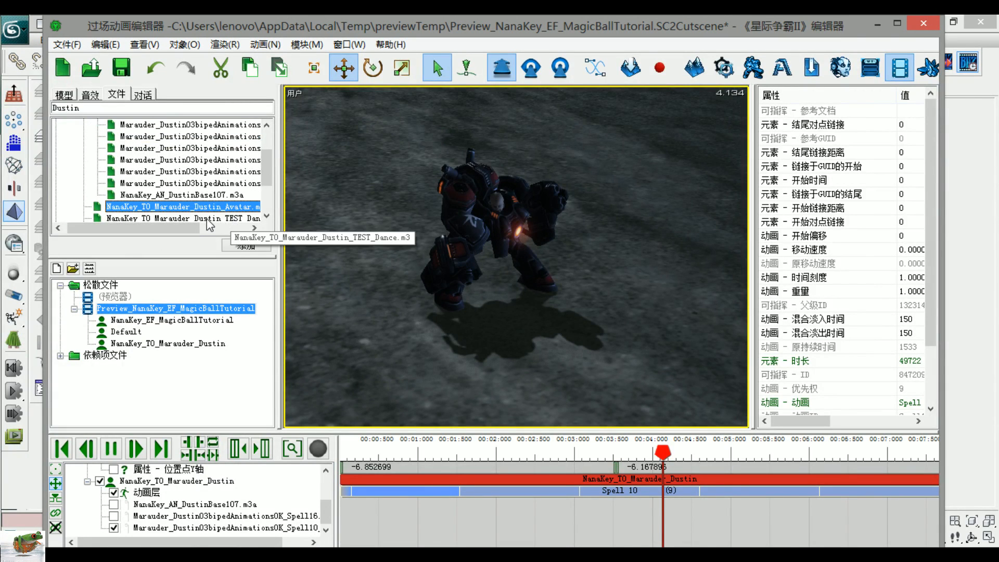
double_click(103, 210)
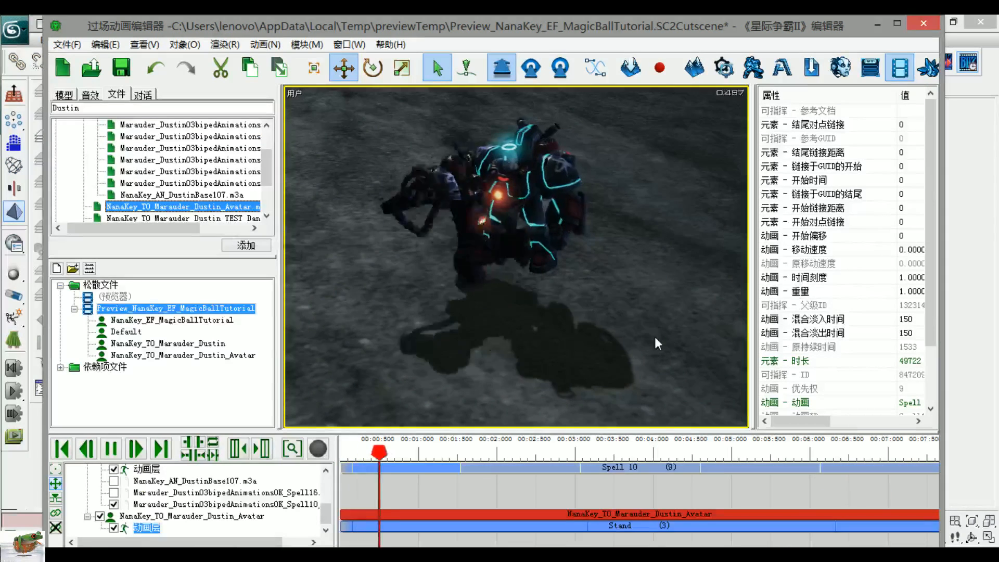
left_click(545, 233)
left_click_drag(542, 238, 616, 151)
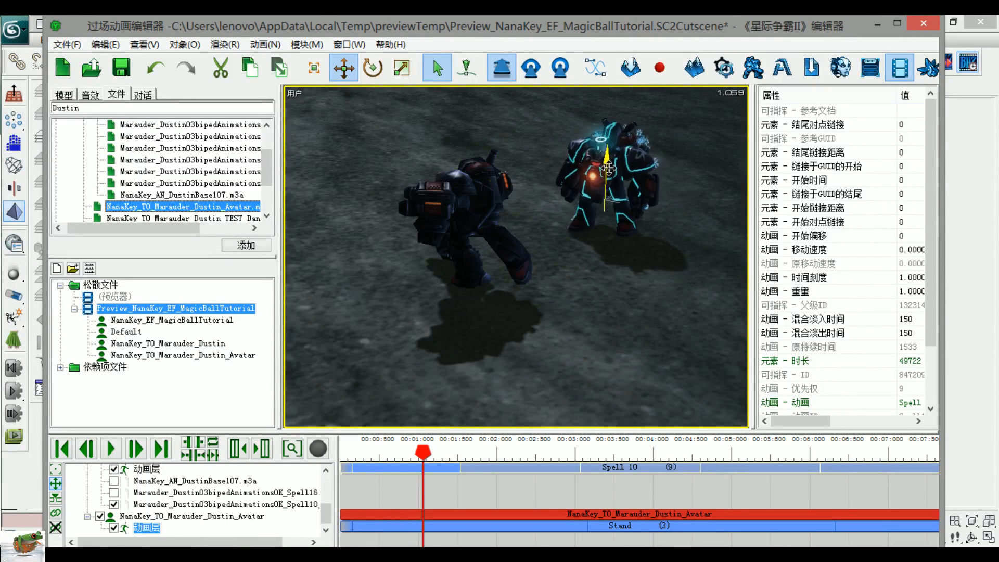
Step: Deselect the Avatar model and play its Stand animation while viewing it up close from the front
middle_click_drag(559, 268, 582, 272)
left_click(664, 267)
middle_click_drag(664, 266, 430, 278)
key("space")
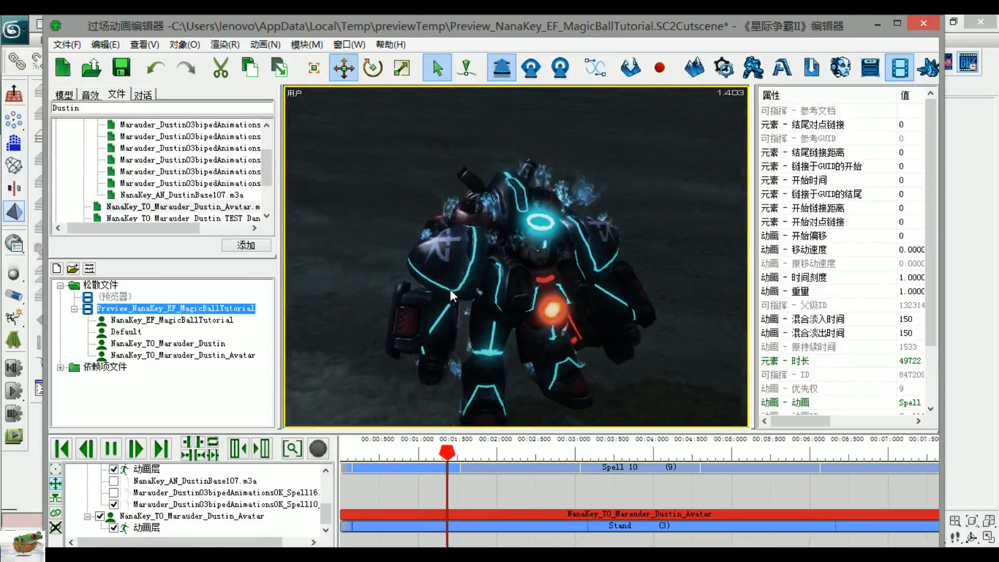
middle_click_drag(634, 256, 623, 310)
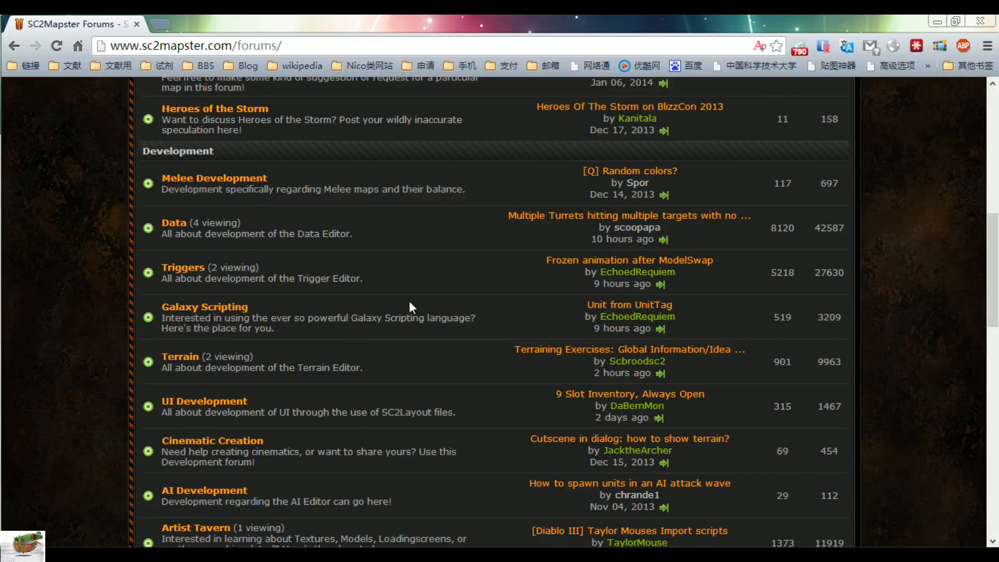
Step: Switch to the SC2Mapster forums in the browser, open the Artist Tavern forum and look through its thread list
scroll(412, 309, "down", 3)
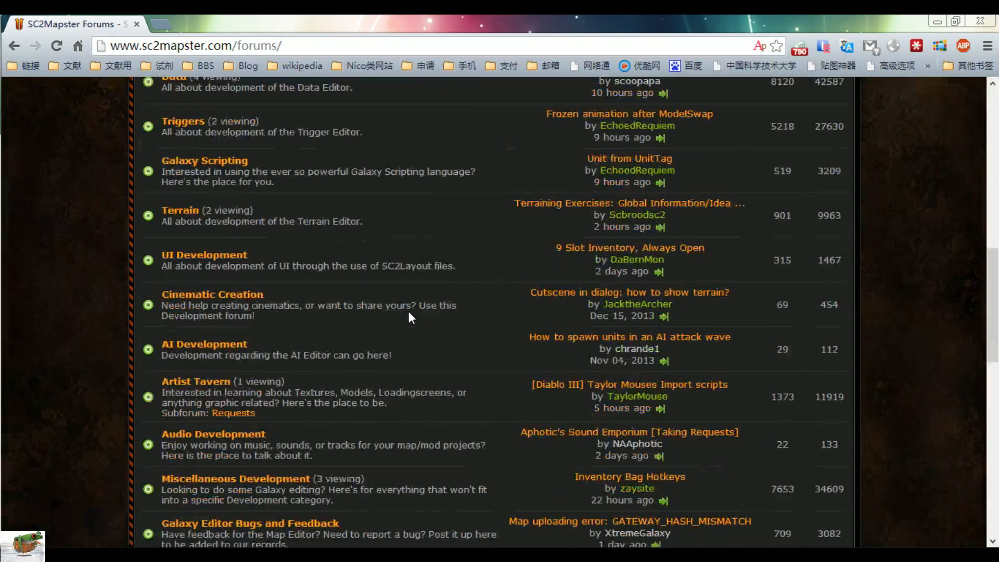
left_click(192, 384)
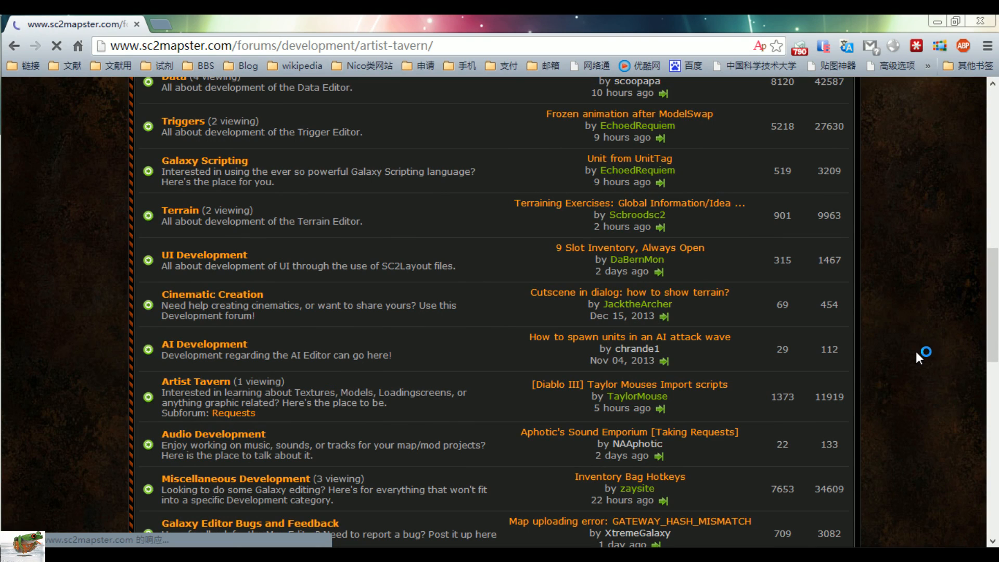
scroll(876, 345, "down", 9)
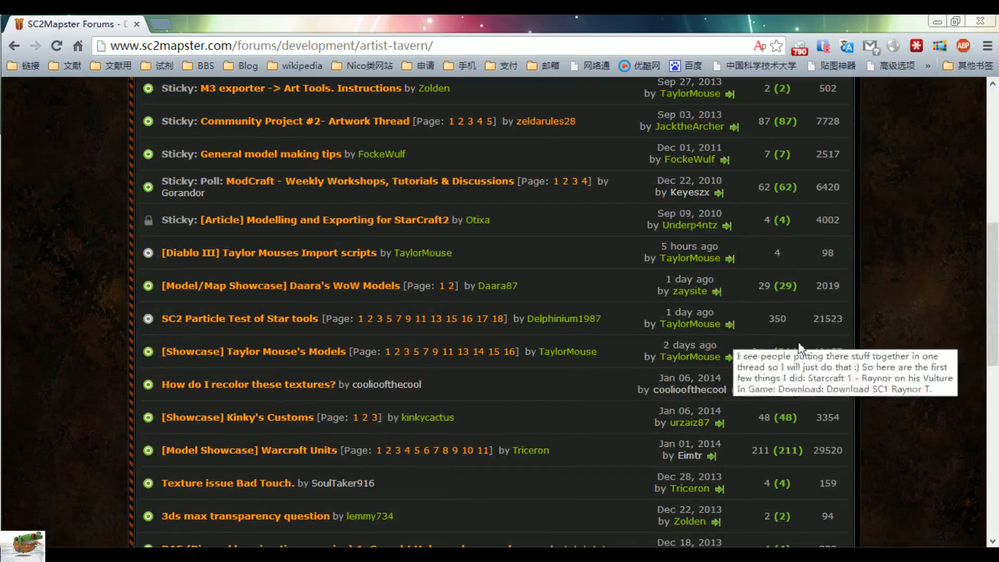
scroll(871, 339, "down", 5)
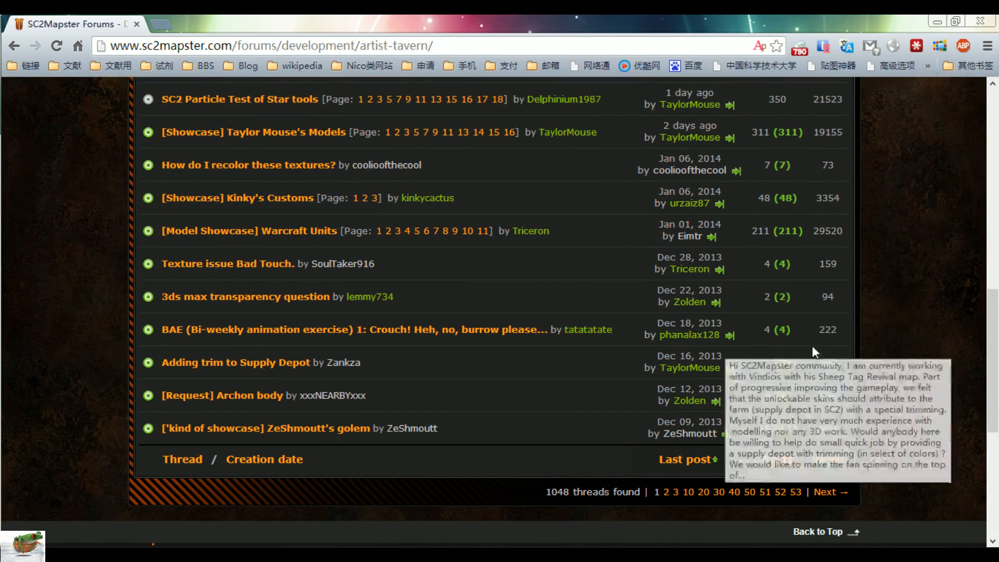
scroll(867, 355, "up", 6)
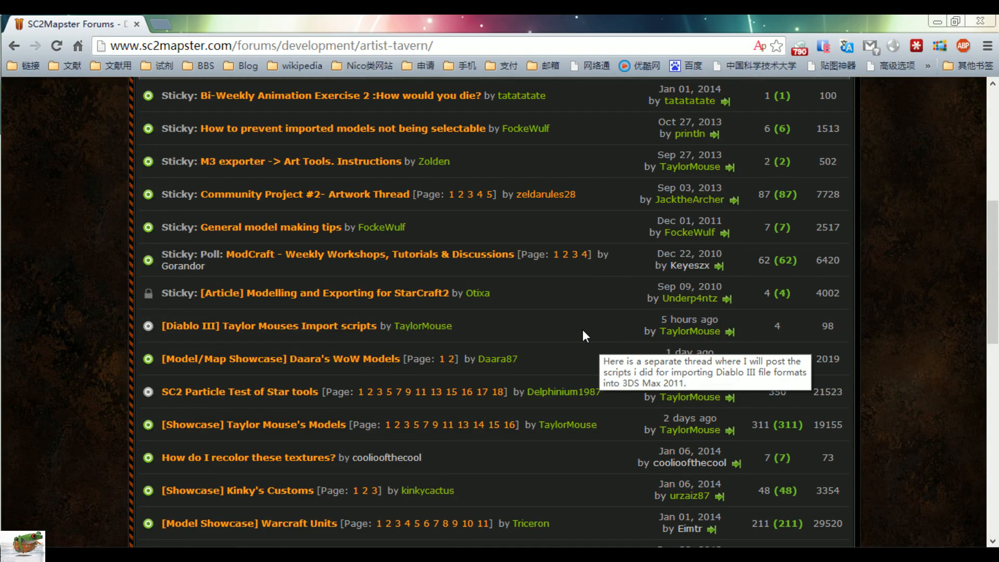
scroll(582, 330, "down", 6)
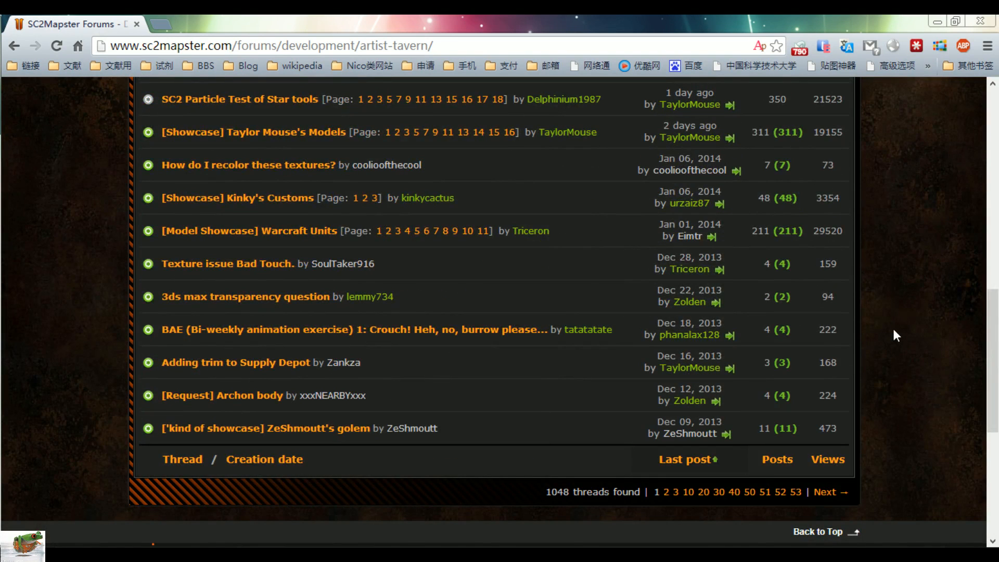
scroll(894, 331, "up", 3)
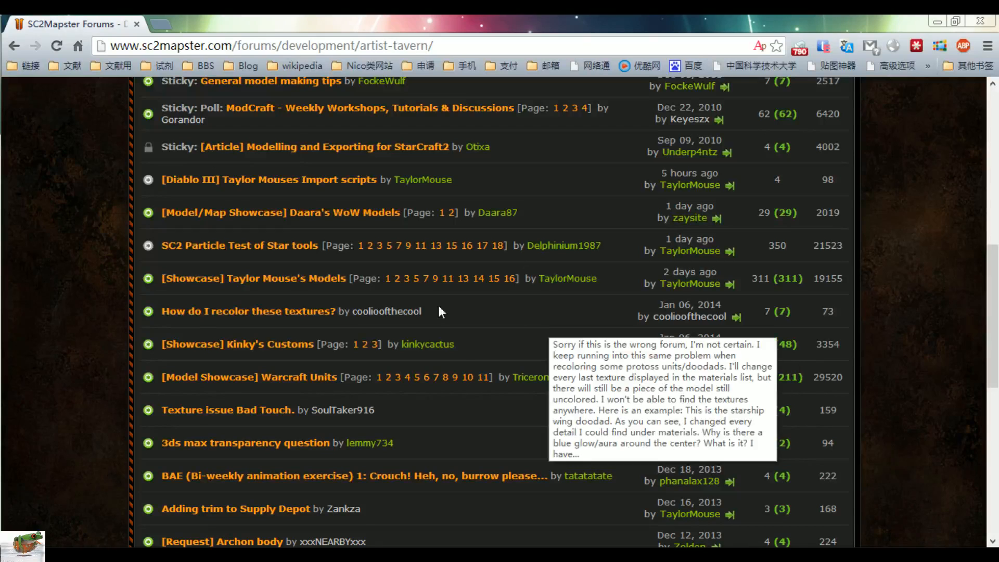
Step: Open page 18 of the "SC2 Particle Test of Star tools" thread and look through its posts up to the newest one
left_click(364, 258)
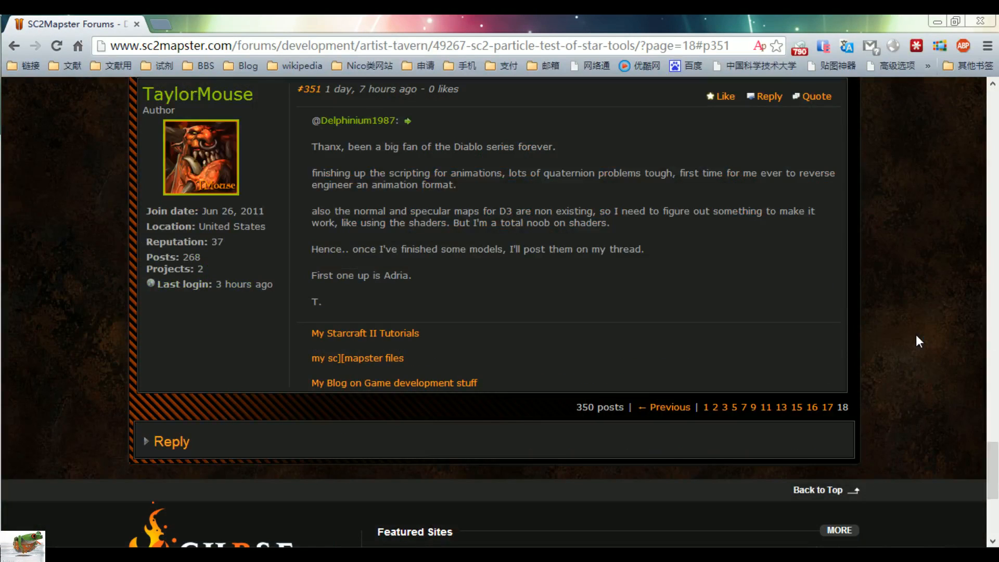
scroll(917, 339, "up", 5)
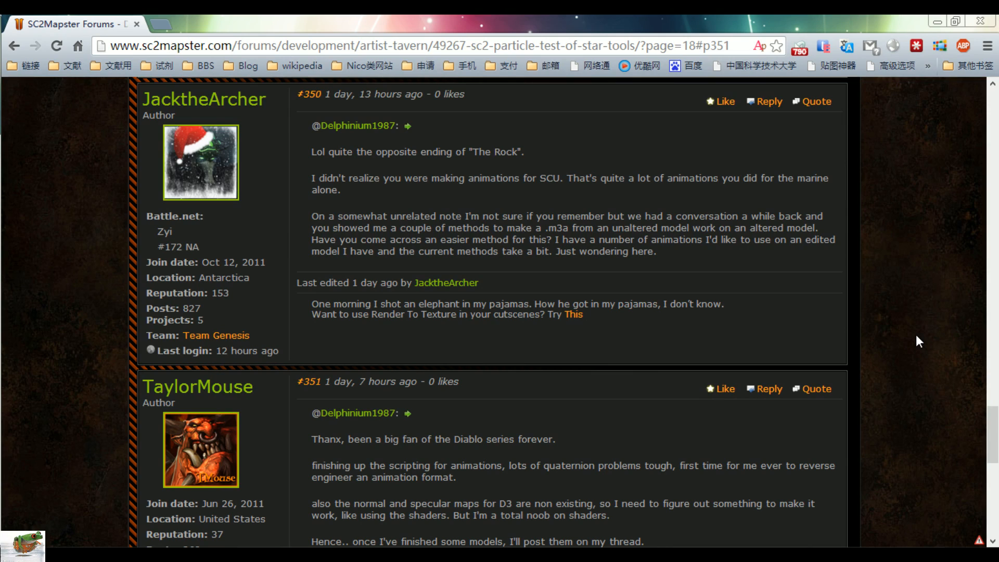
scroll(916, 335, "up", 5)
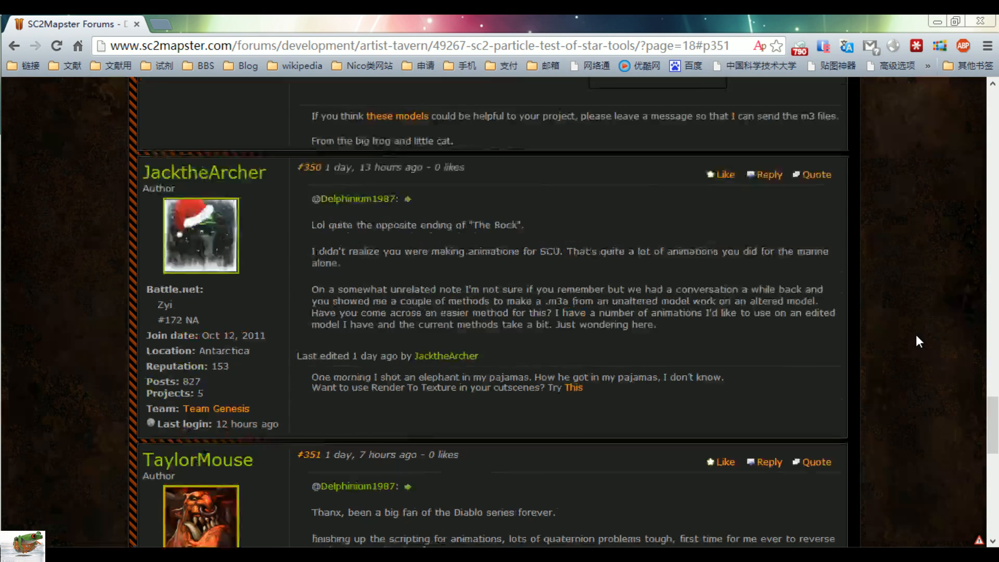
scroll(916, 336, "down", 15)
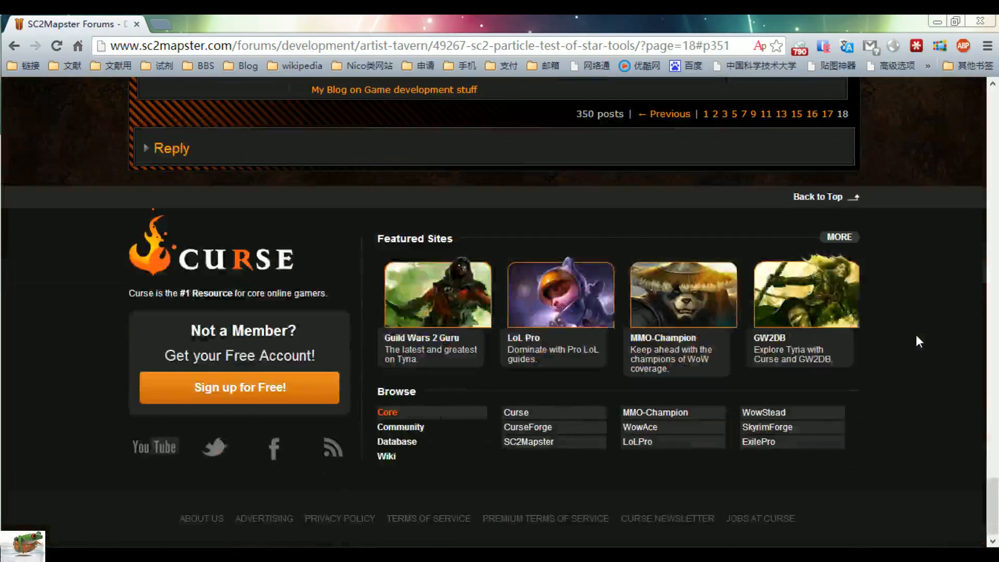
scroll(916, 336, "up", 10)
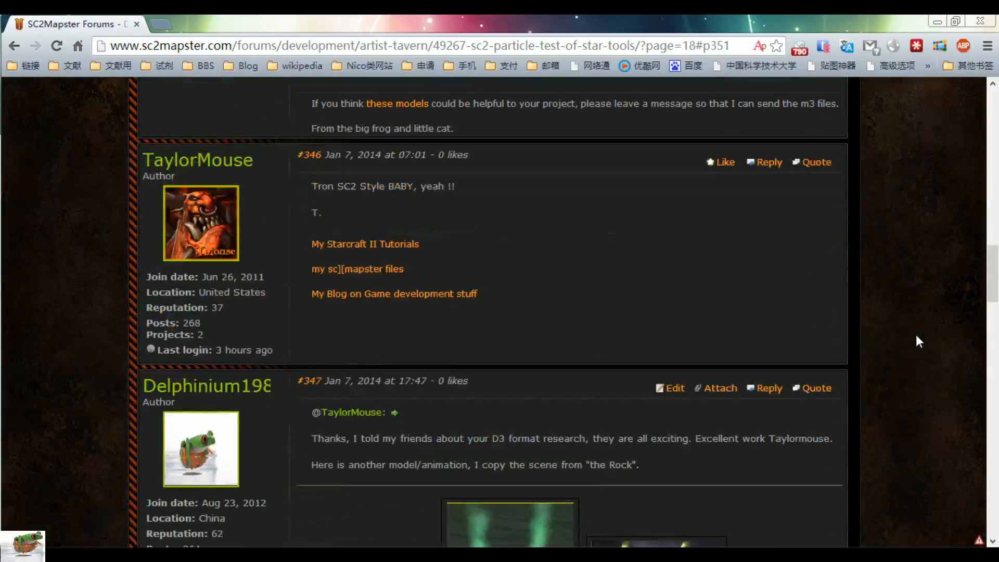
scroll(916, 335, "up", 10)
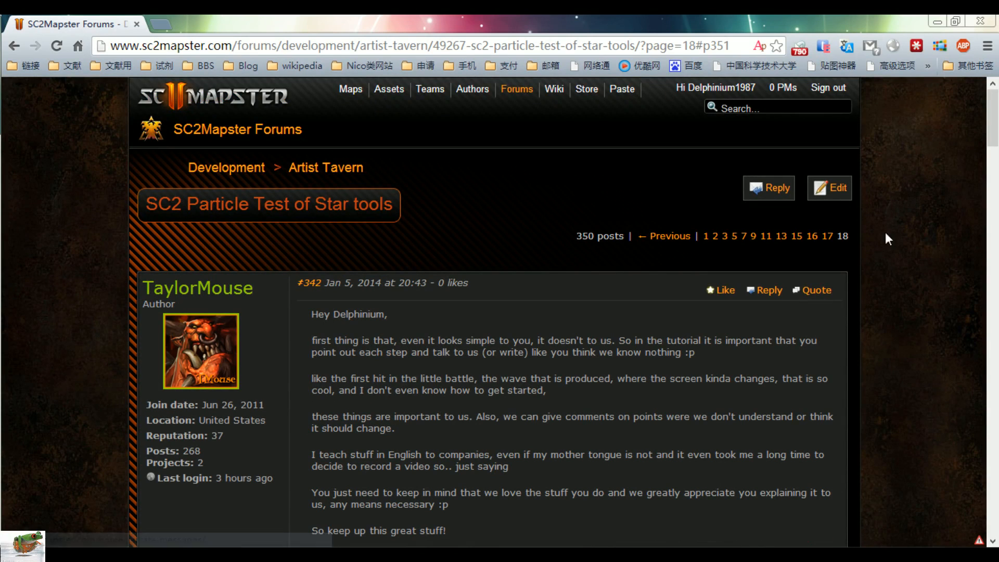
left_click_drag(994, 125, 994, 515)
scroll(898, 277, "up", 5)
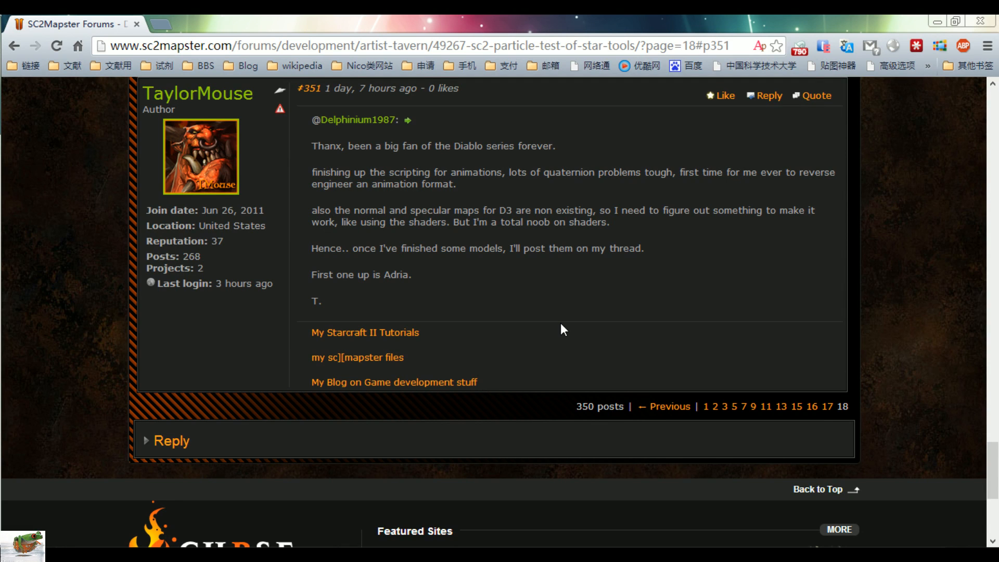
left_click(490, 558)
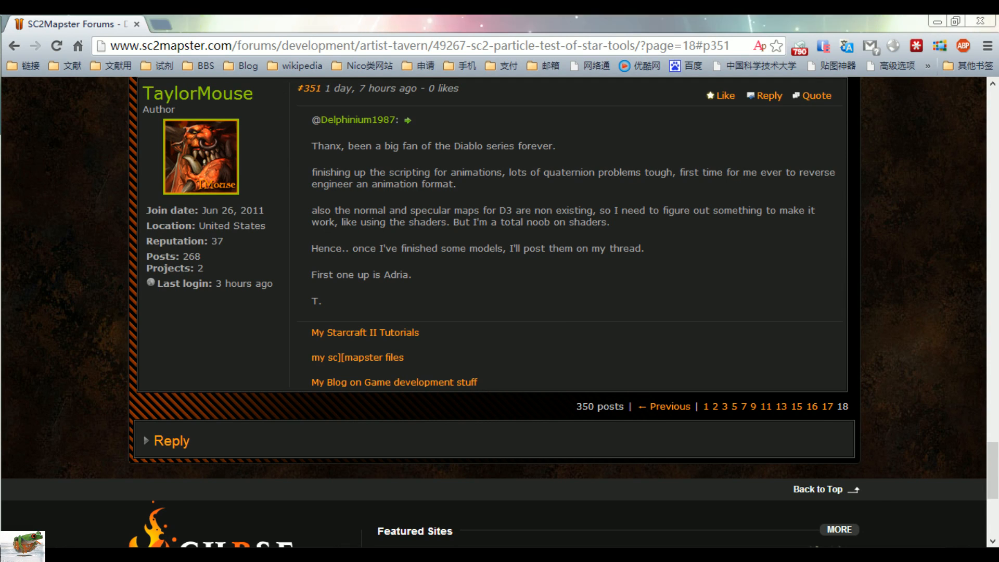